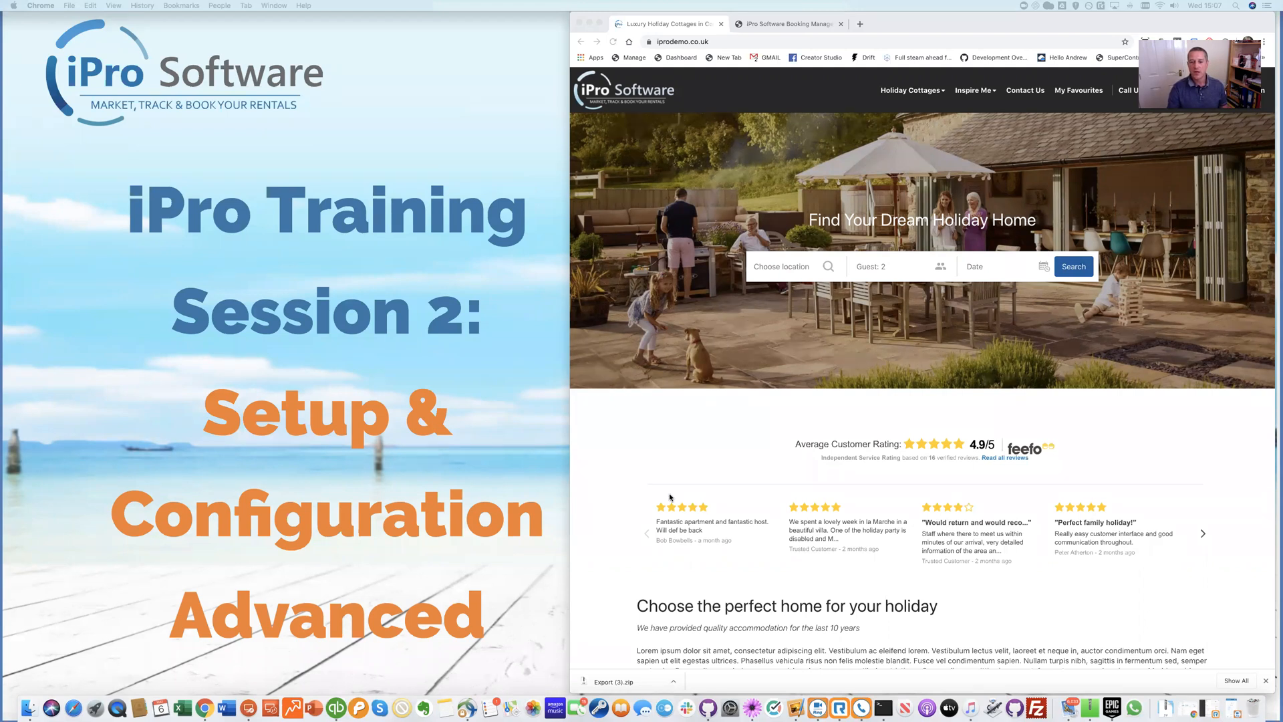
Switch to the iPro Booking Manager back office and open Settings > Booking Tags
click(725, 429)
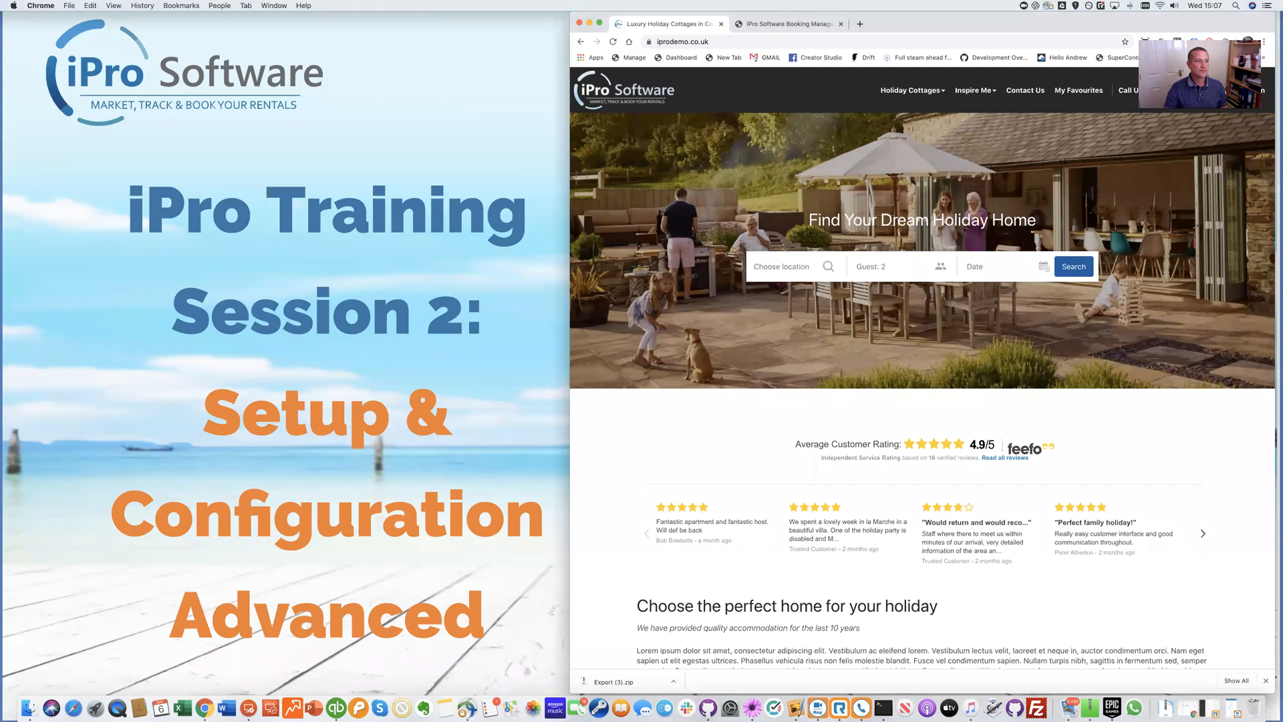
click(785, 24)
click(645, 523)
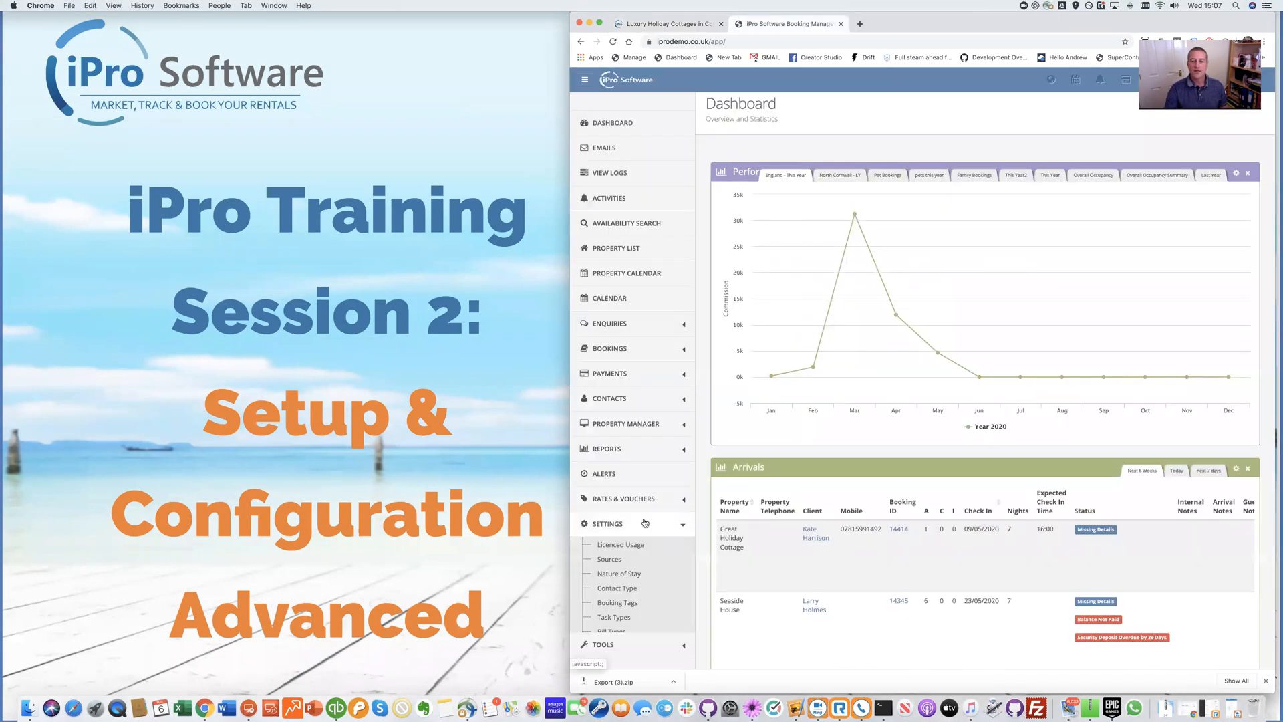
scroll(645, 521, down, 5)
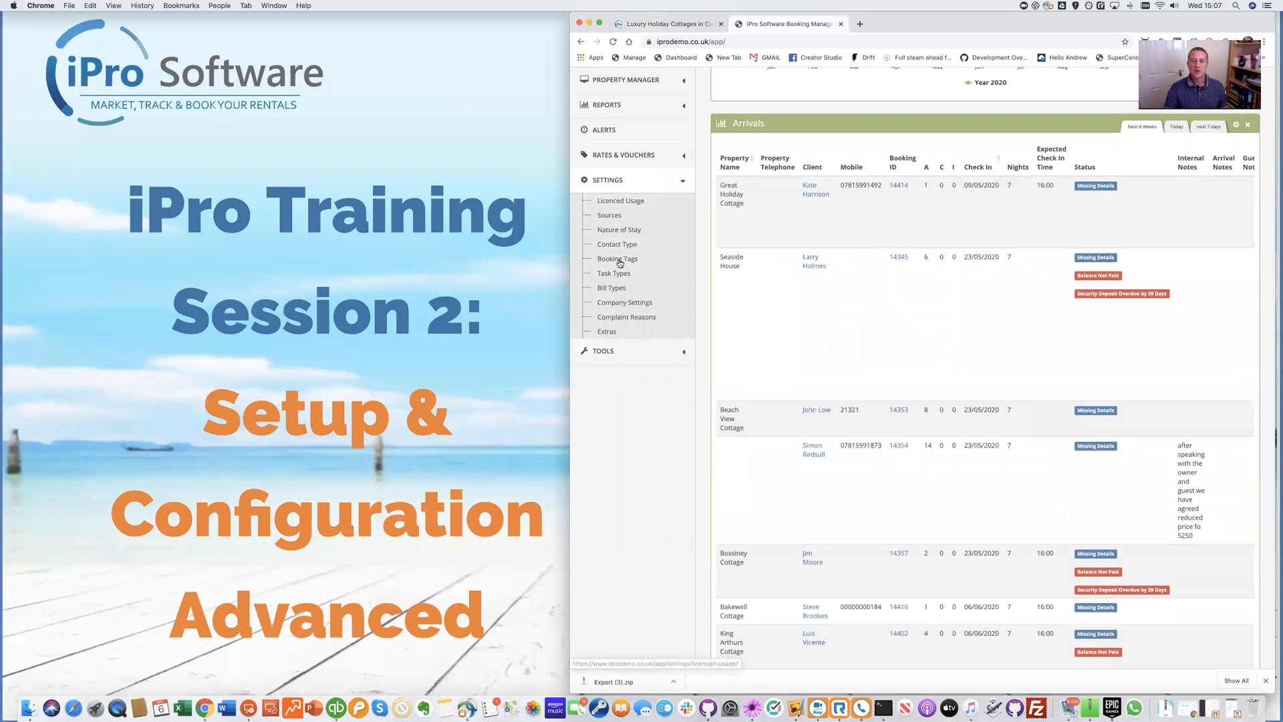
click(618, 260)
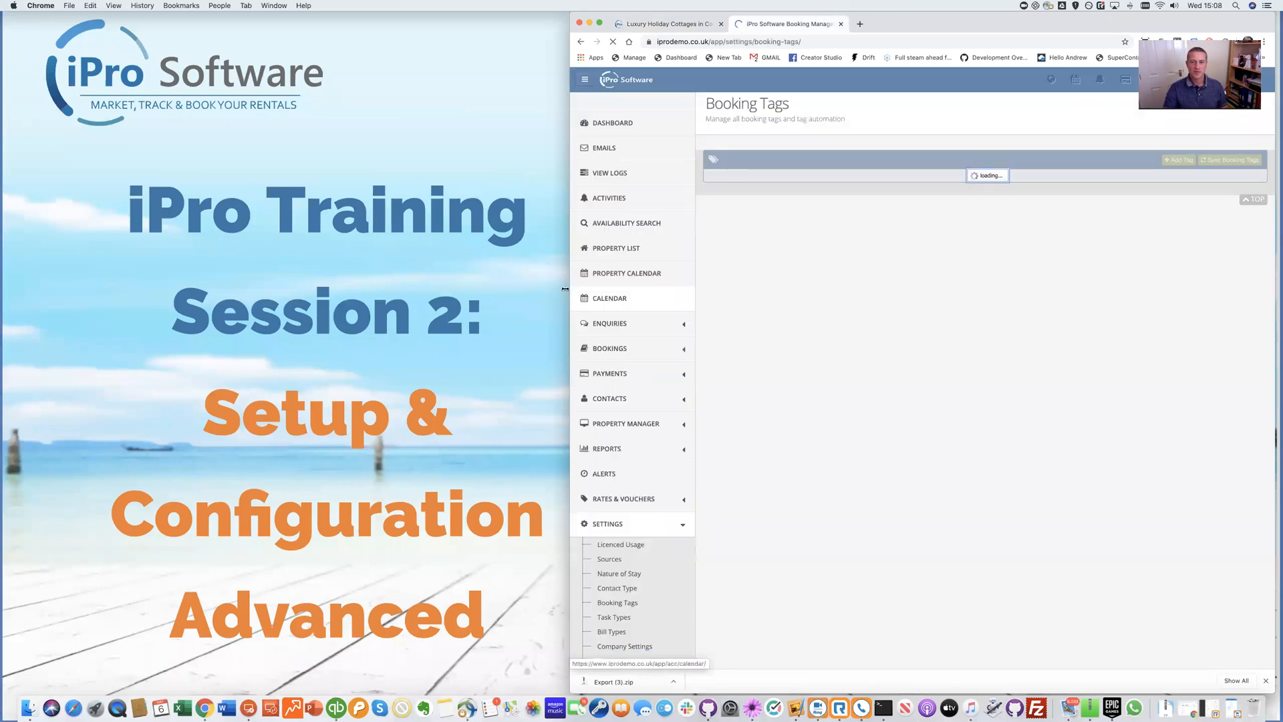
Widen the browser to full screen and scroll through the Booking Tags list
drag(564, 289, 0, 289)
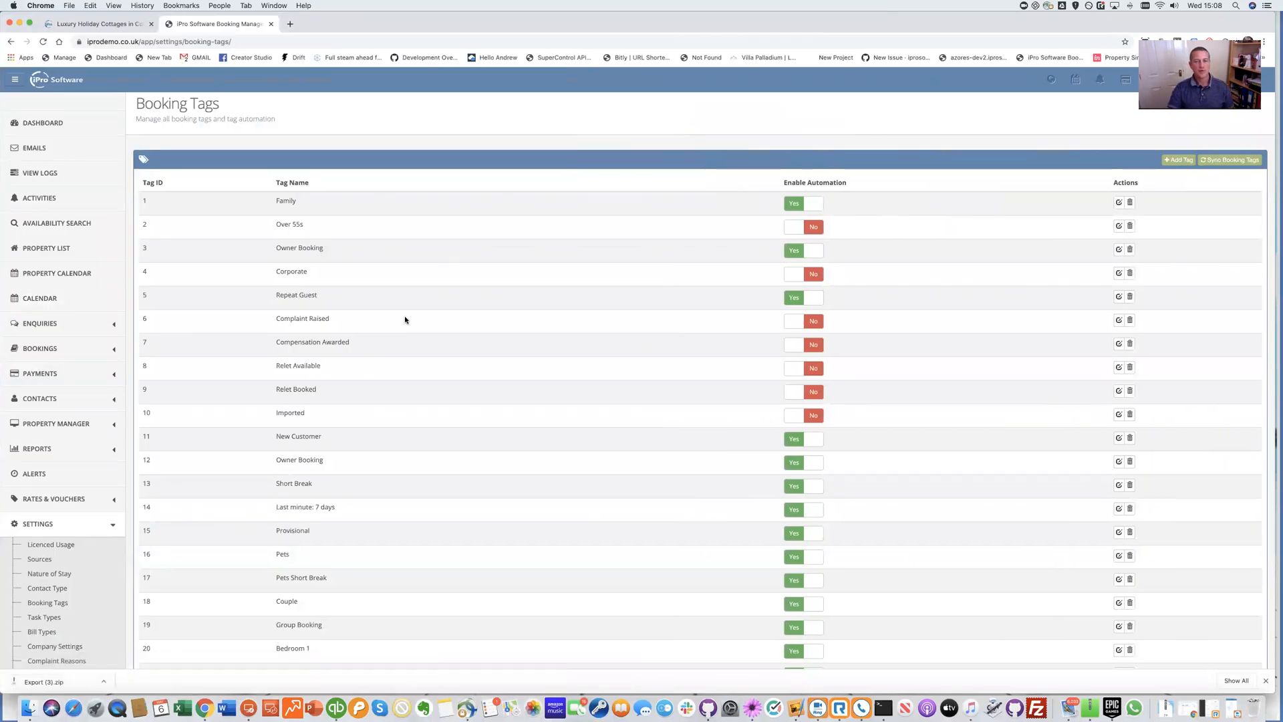
scroll(418, 398, down, 15)
scroll(432, 384, up, 3)
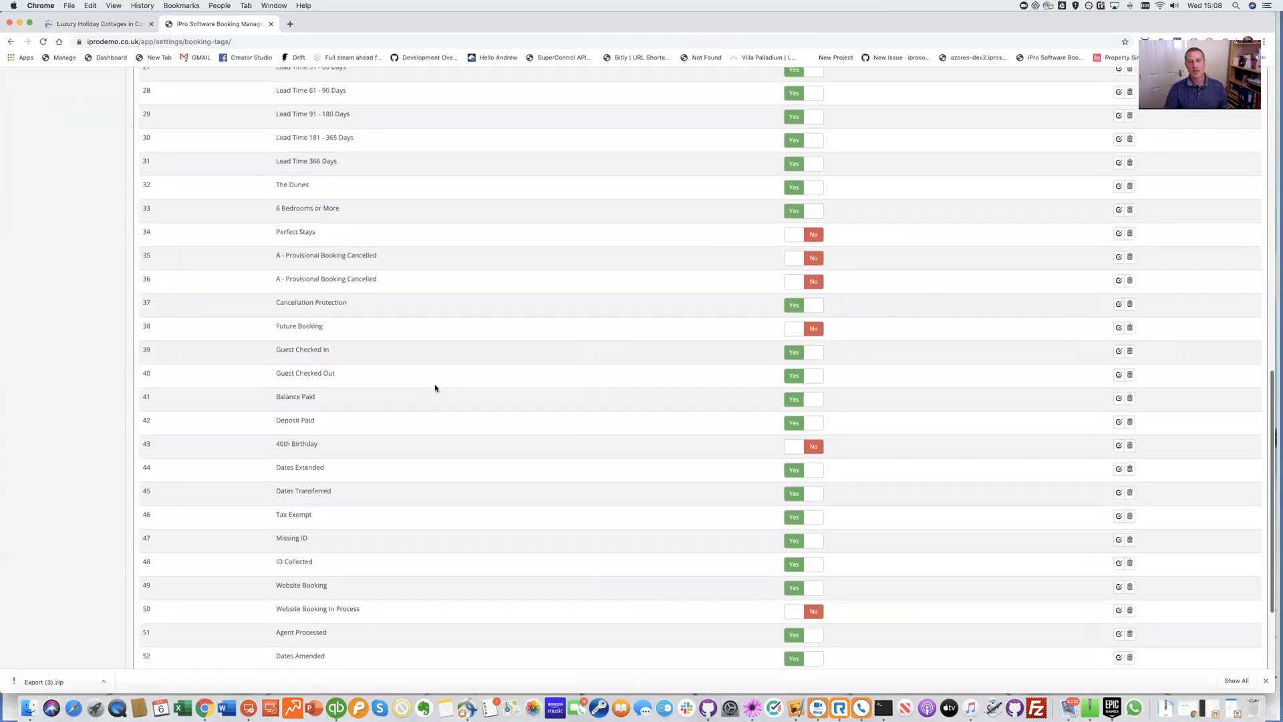
scroll(434, 386, up, 10)
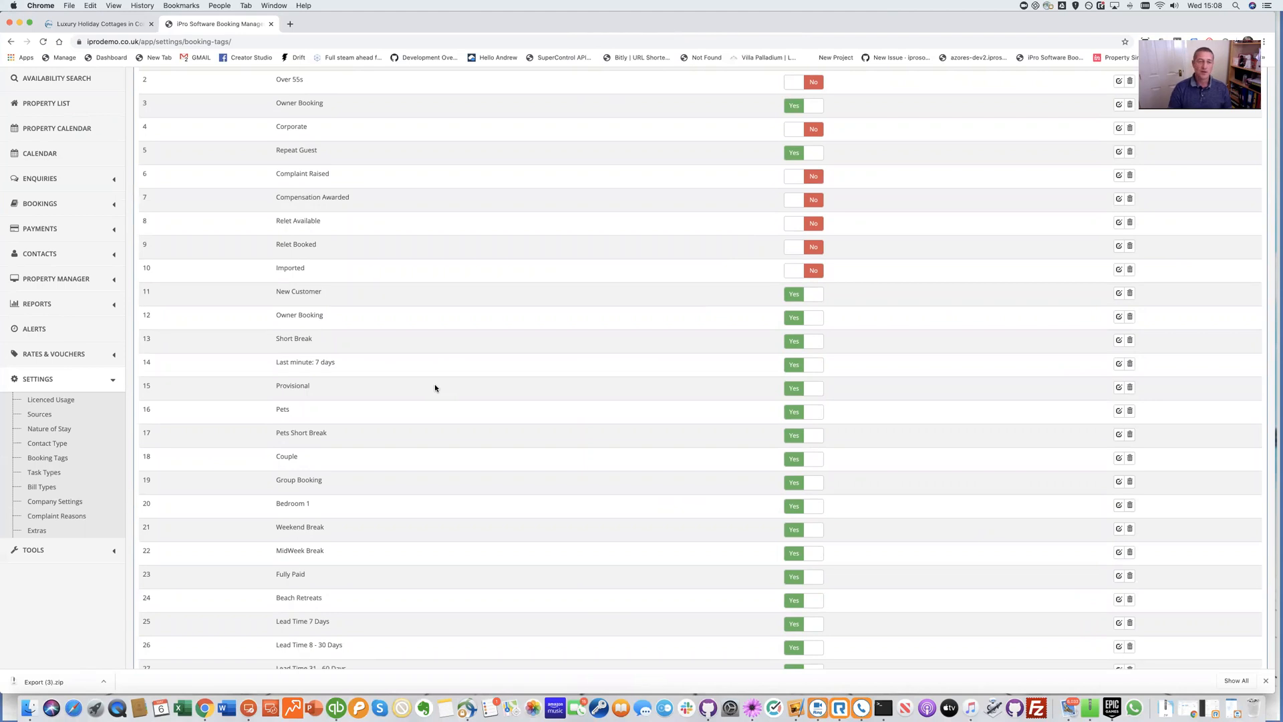
scroll(434, 388, up, 3)
scroll(436, 415, up, 1)
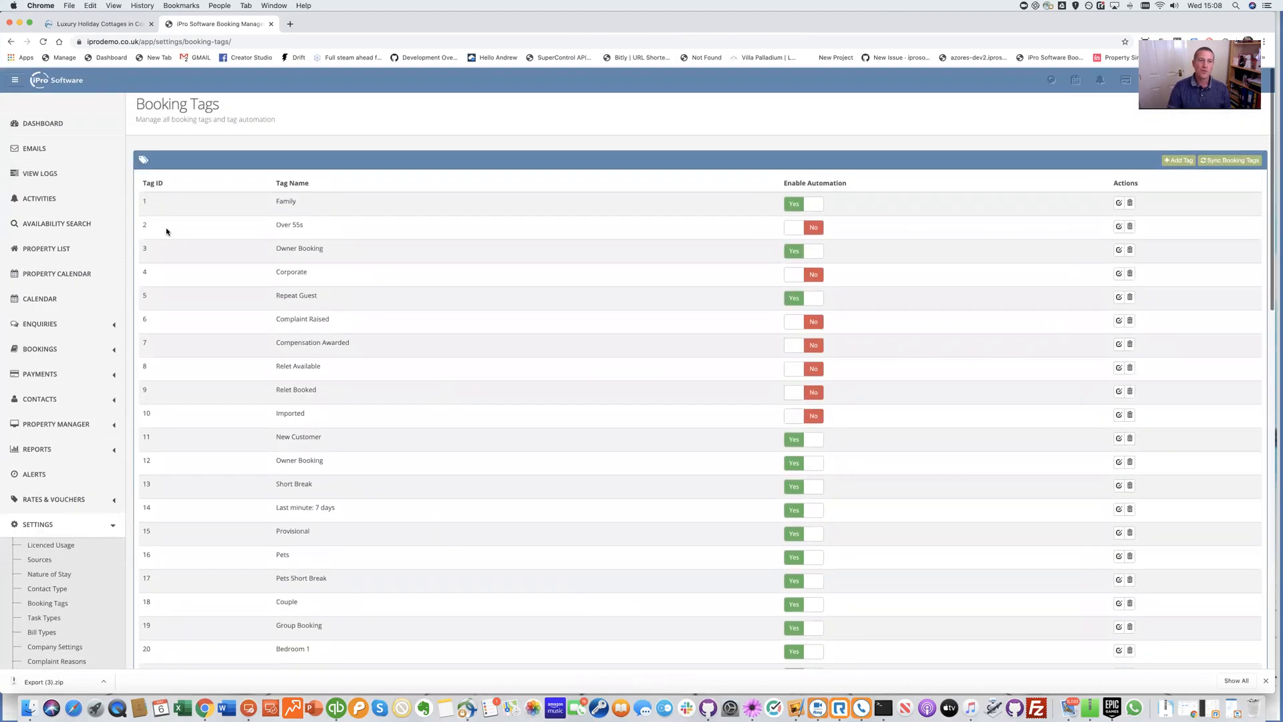
Open Bookings > View Bookings in a new tab and snap the window to the left half
click(99, 349)
scroll(99, 352, down, 5)
scroll(99, 353, down, 1)
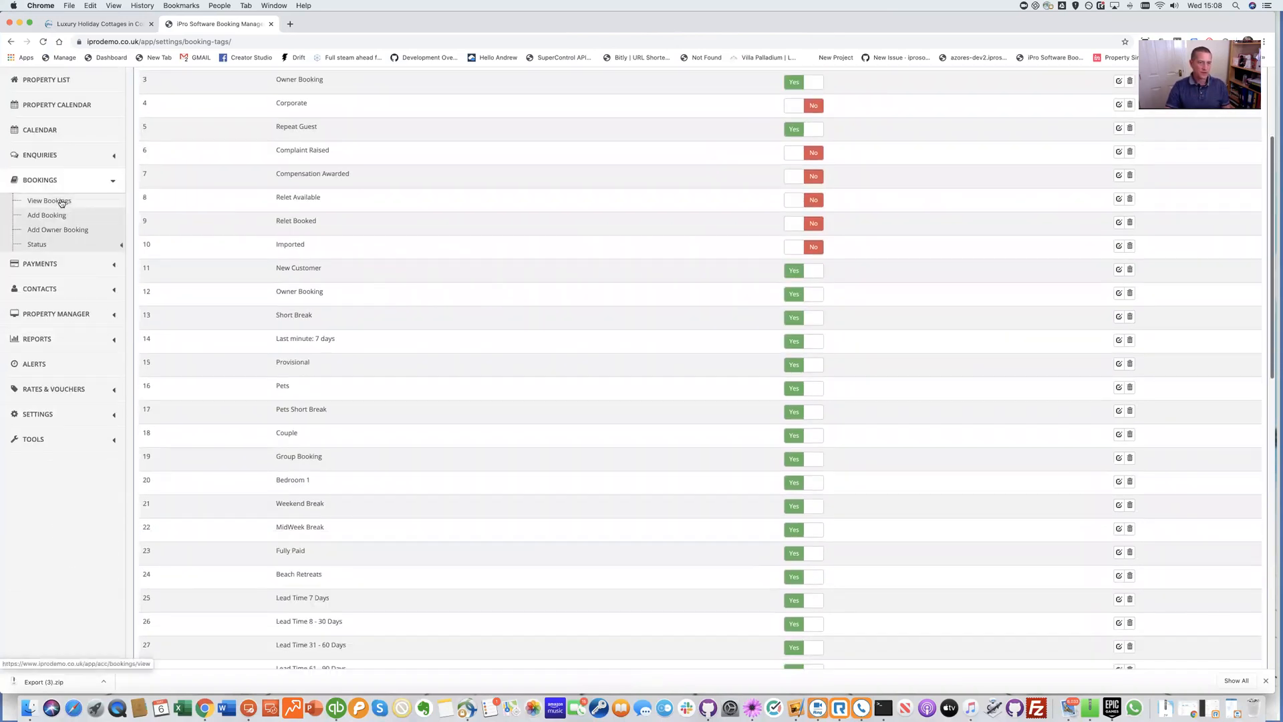
right_click(59, 200)
key(Down)
key(Return)
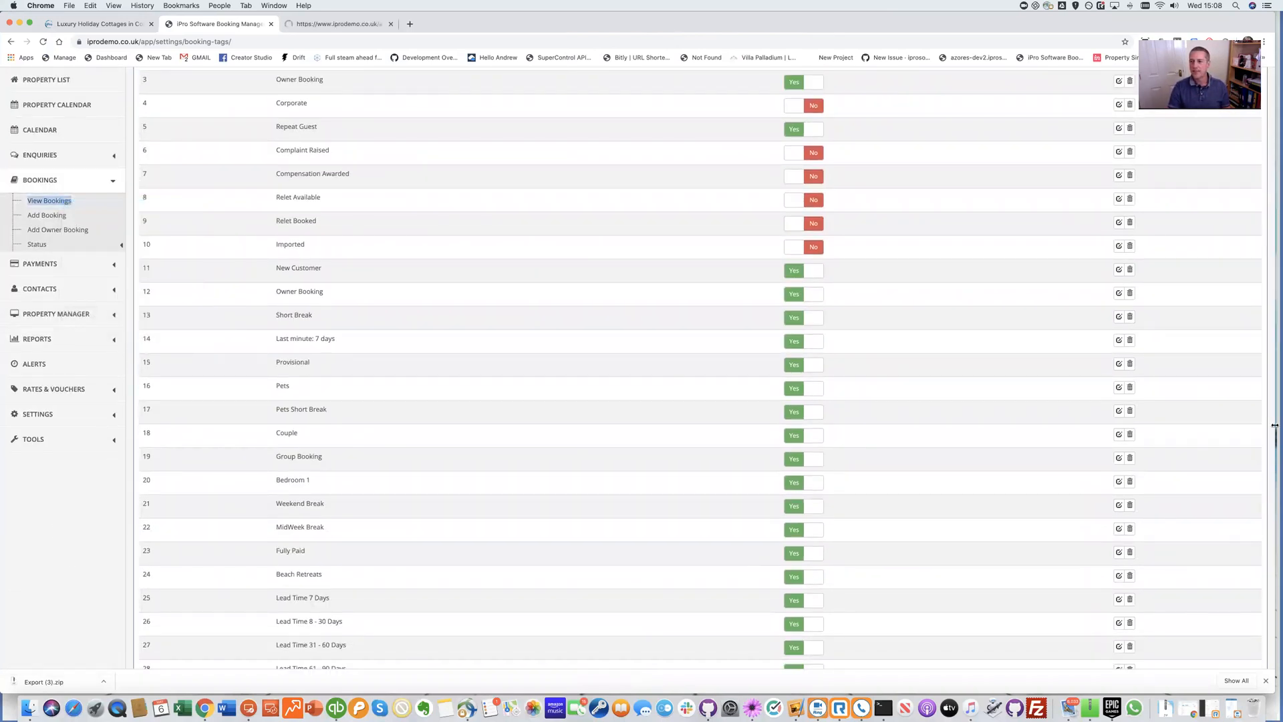
key(ctrl+alt+Left)
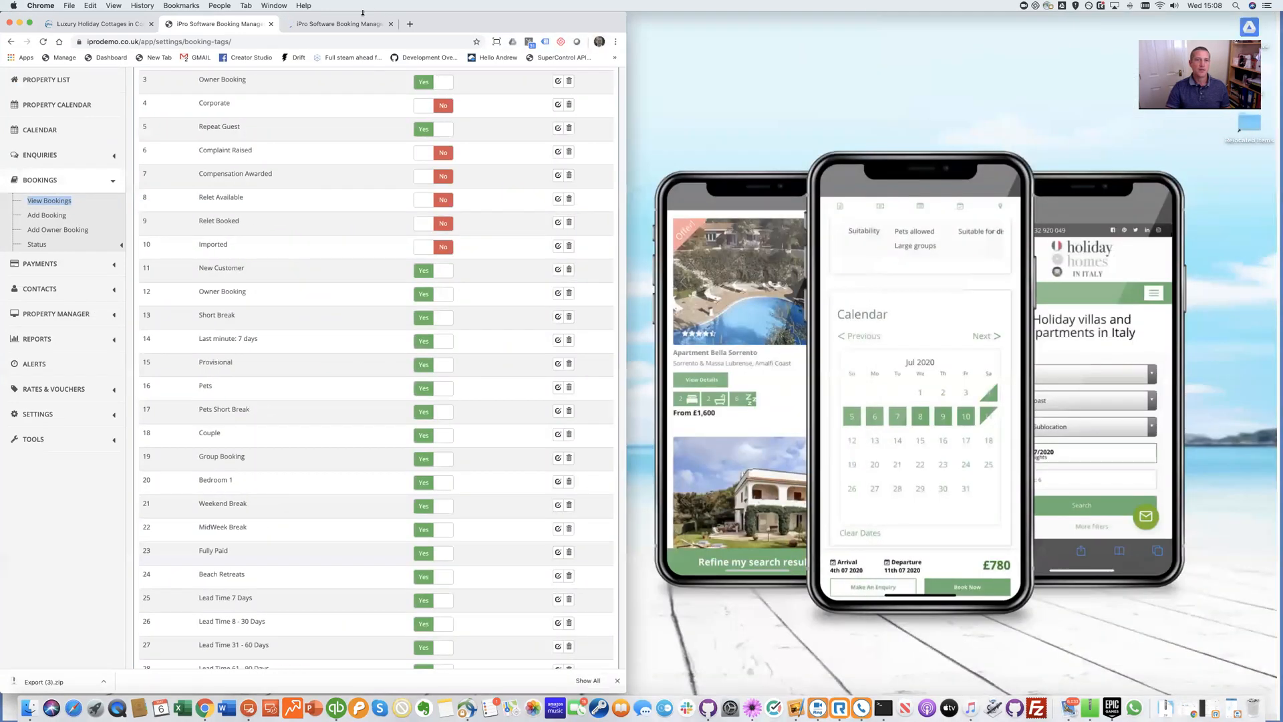
Move the bookings tab into a right-half window and open the latest Beach View Cottage booking's tags
drag(358, 24, 929, 63)
key(ctrl+alt+Right)
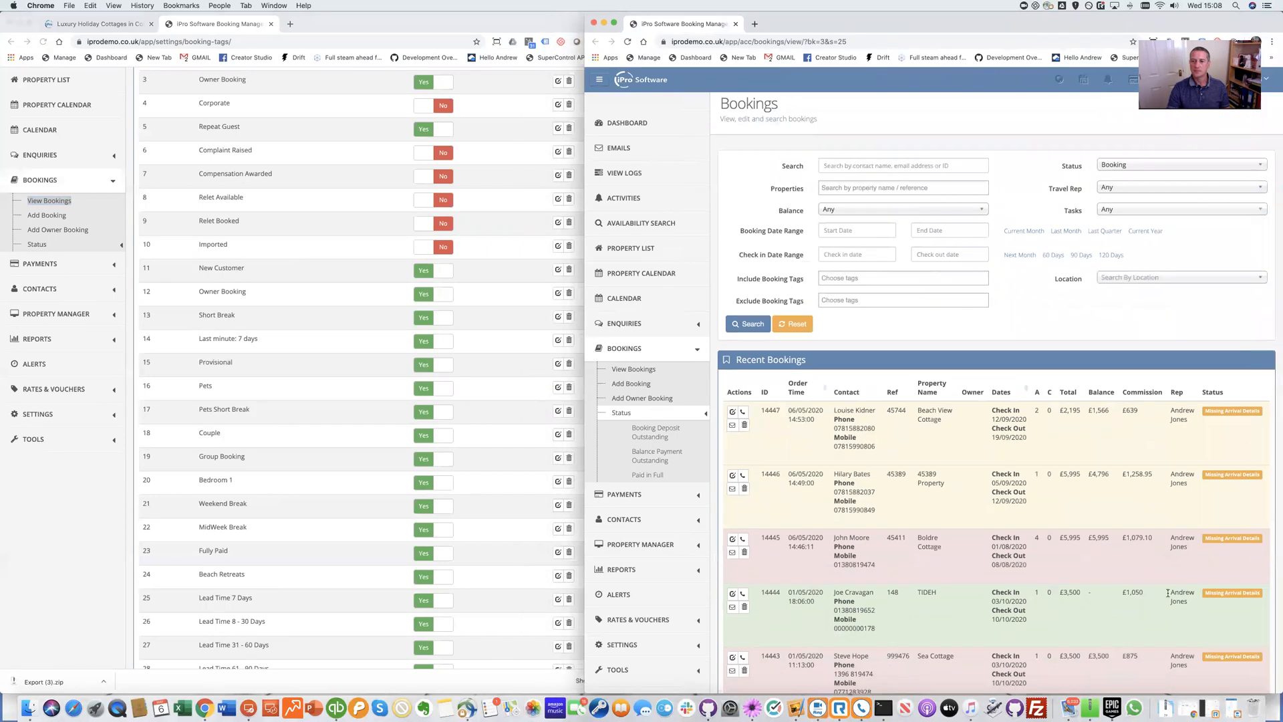
click(734, 413)
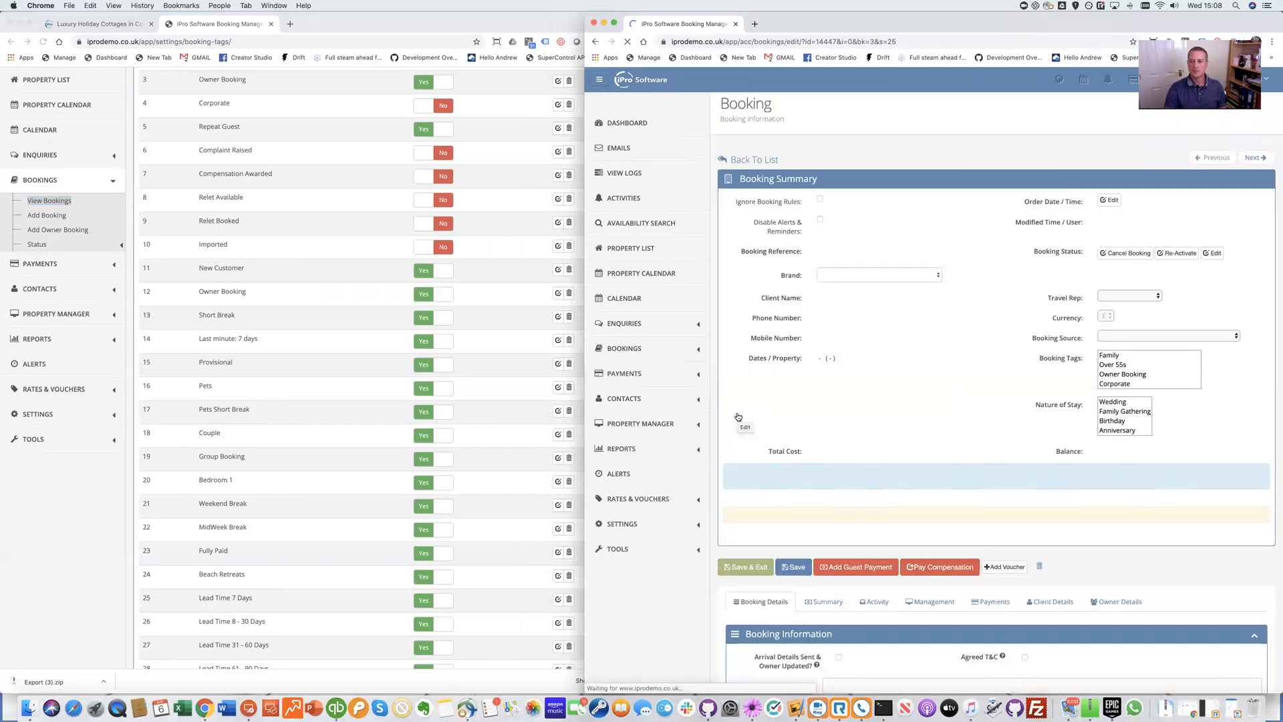
drag(1038, 355, 1084, 356)
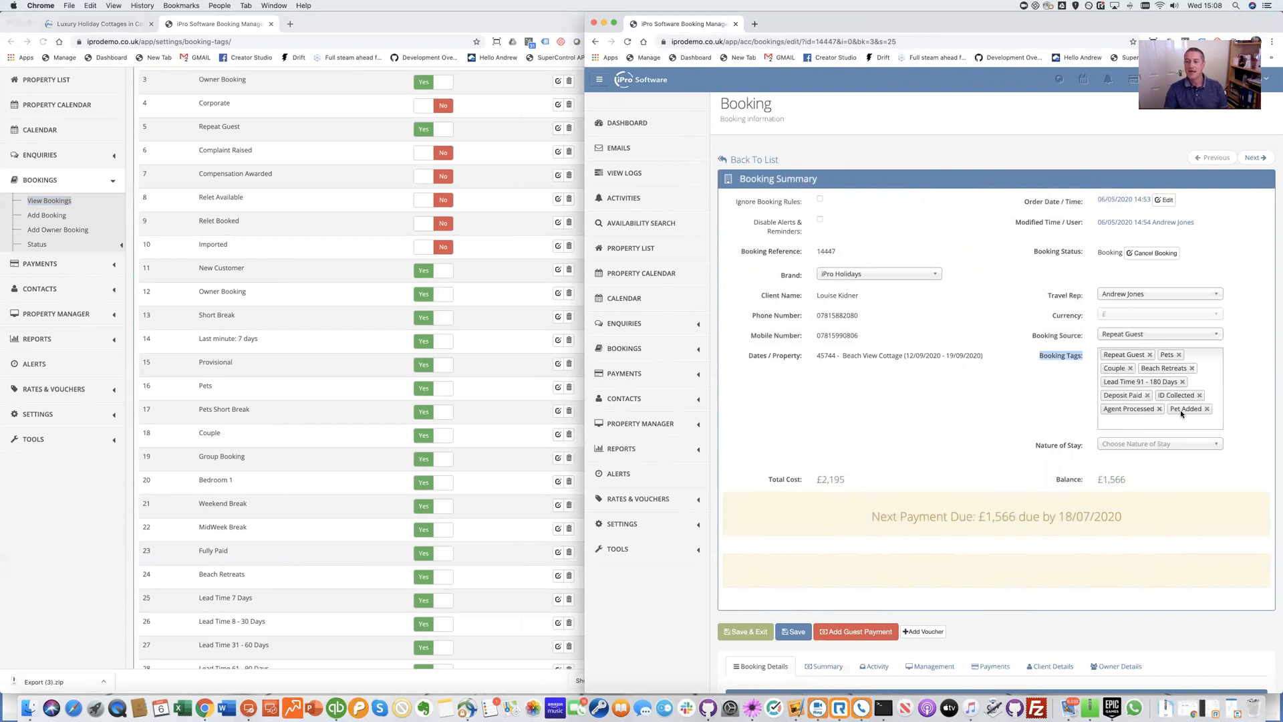
scroll(1180, 410, down, 3)
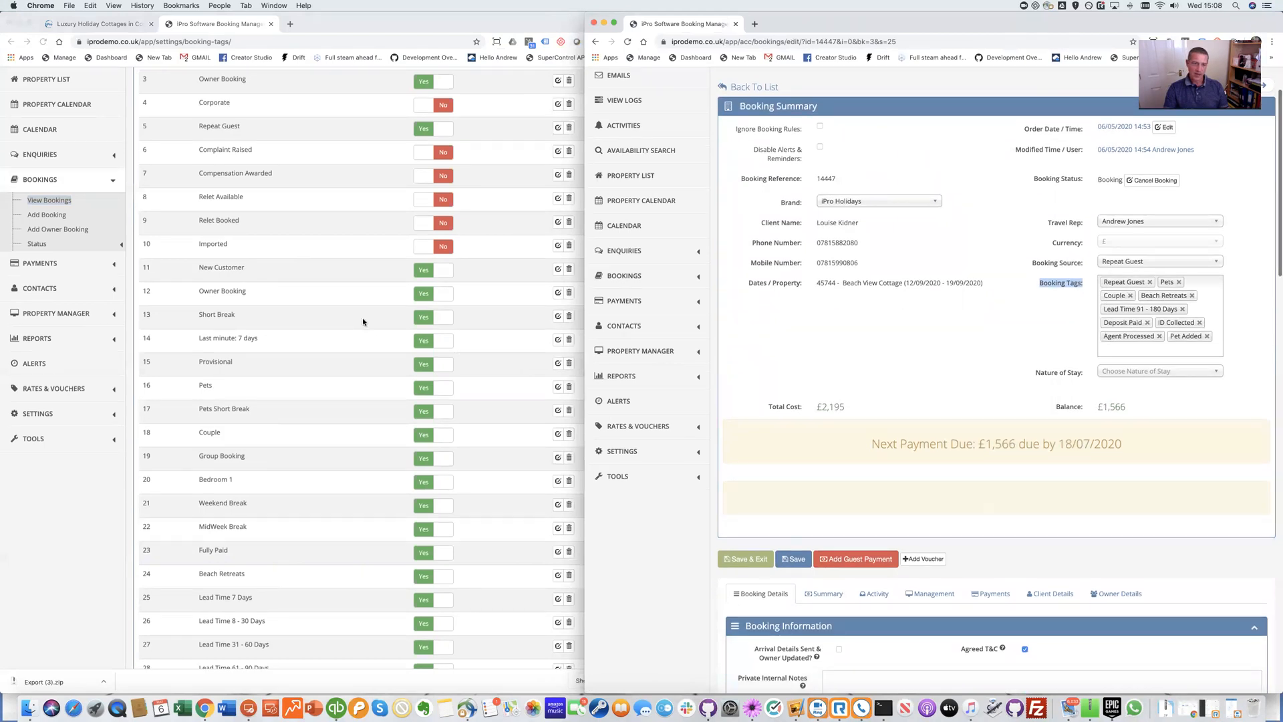
scroll(362, 318, down, 5)
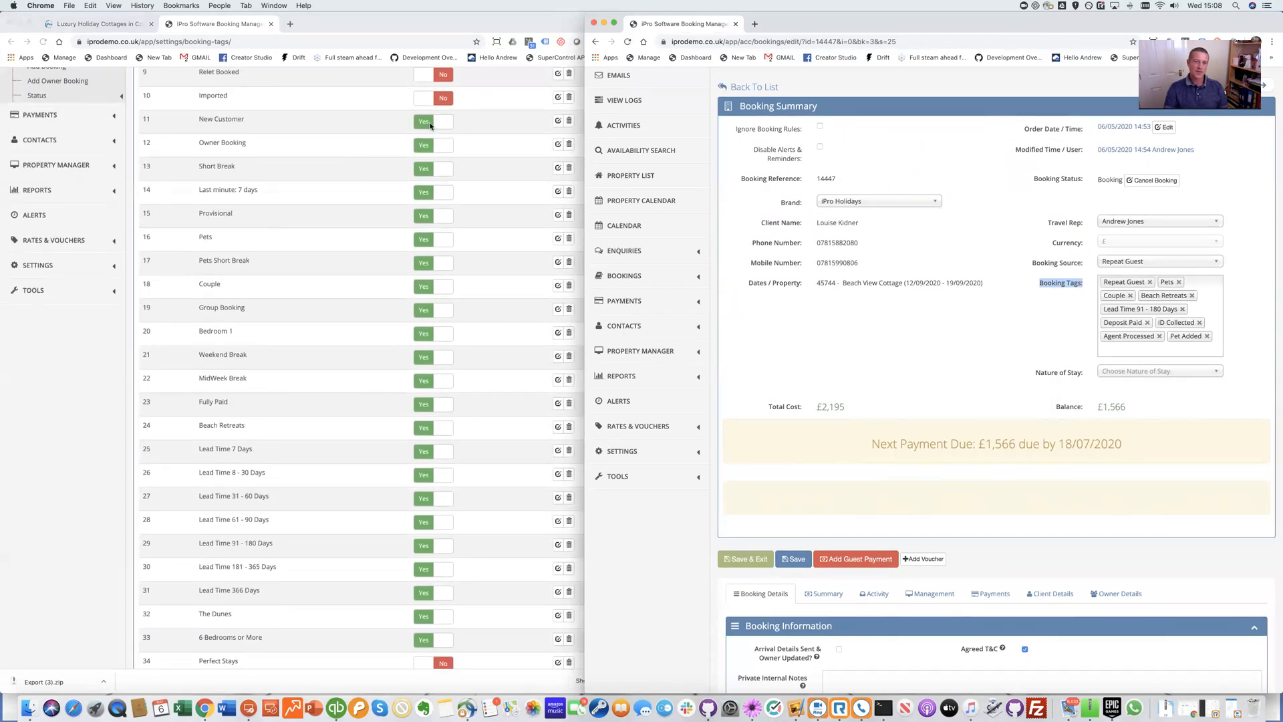
scroll(431, 547, down, 1)
scroll(431, 547, down, 11)
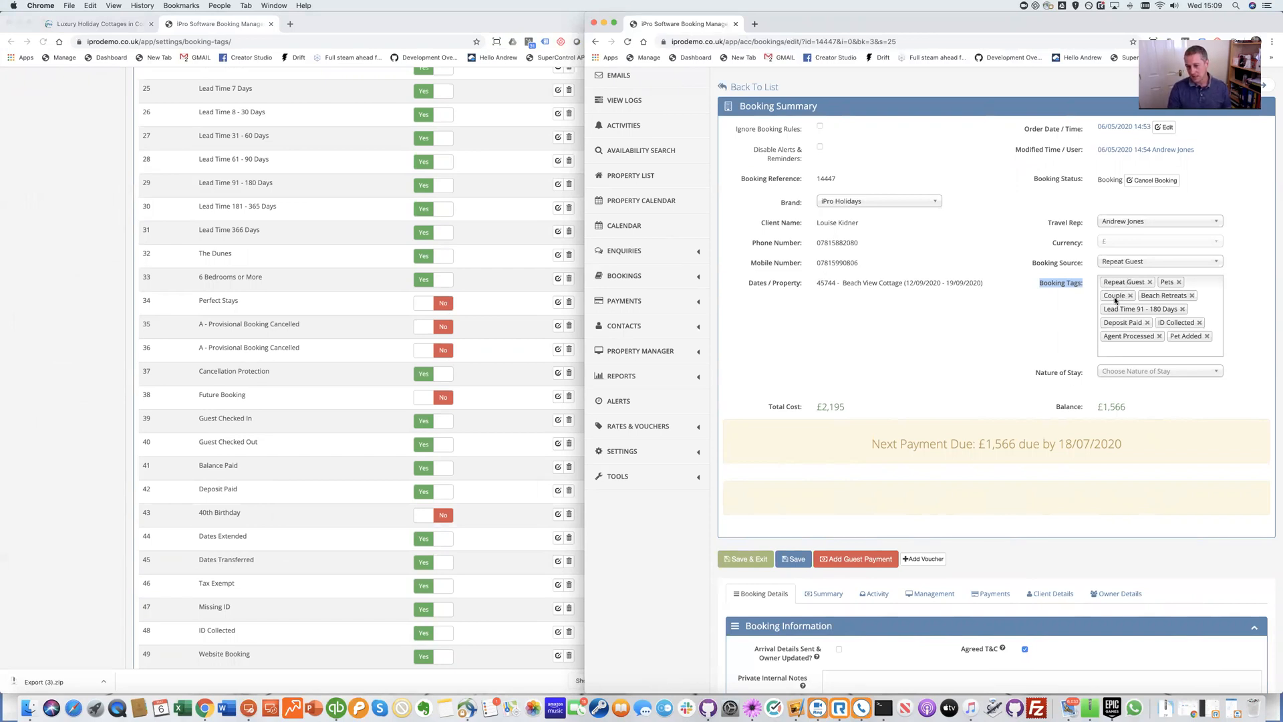
scroll(386, 353, up, 10)
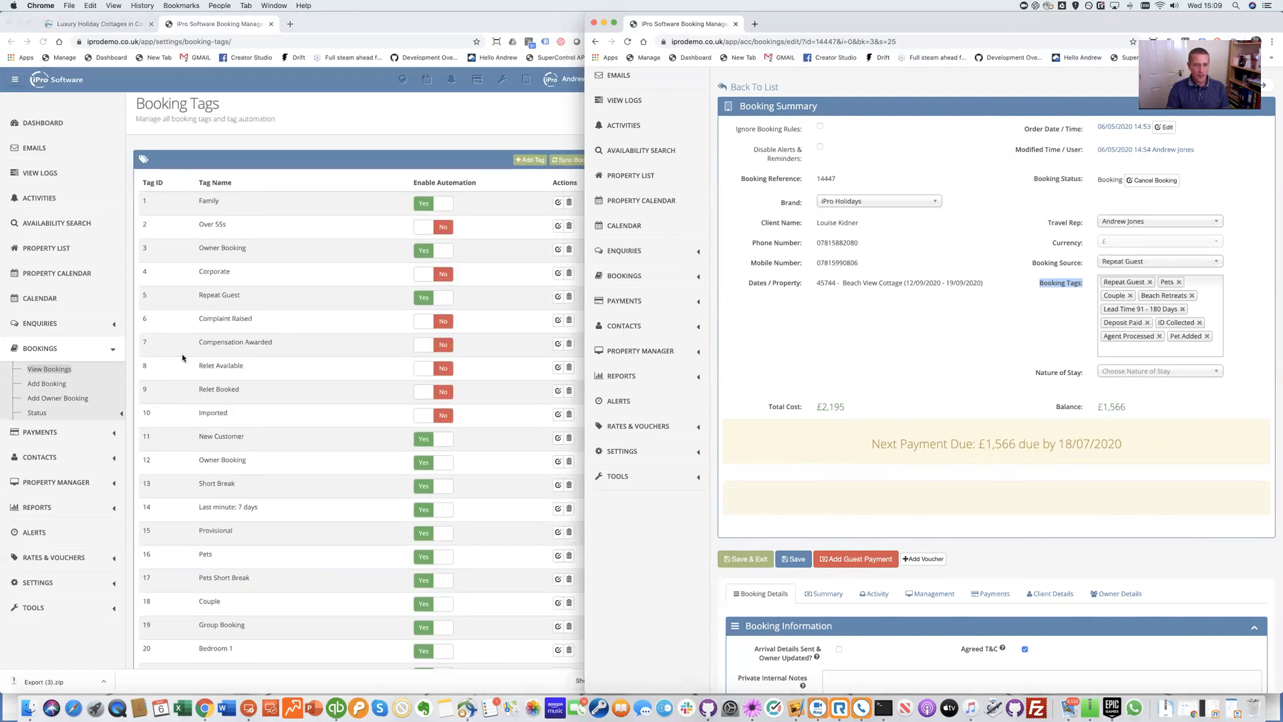
click(223, 438)
scroll(401, 508, down, 2)
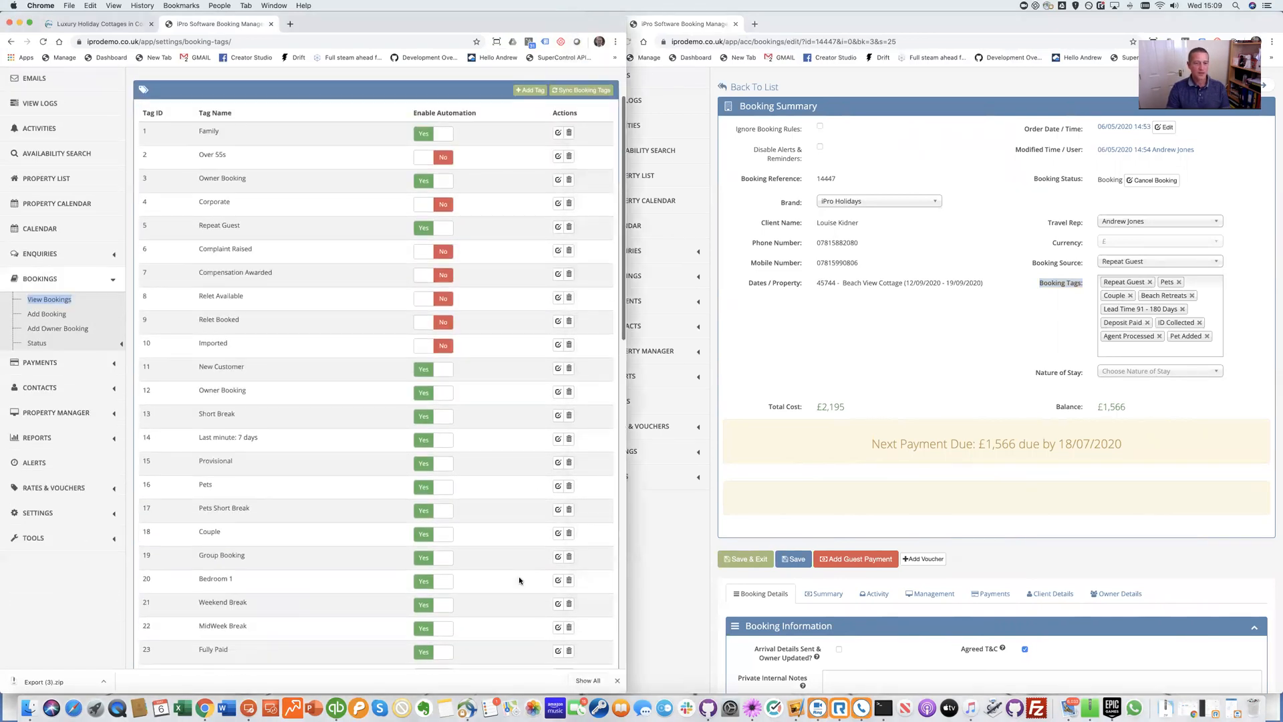
click(557, 534)
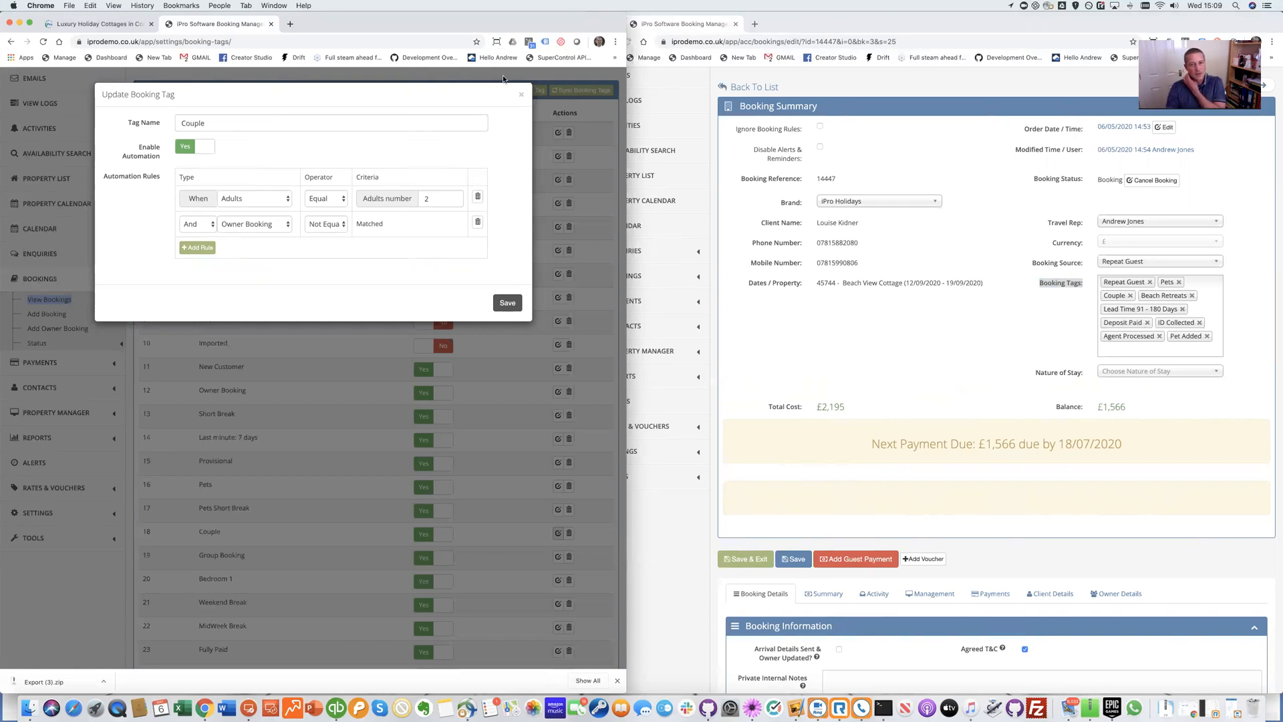
click(522, 95)
scroll(311, 421, down, 3)
scroll(310, 421, down, 8)
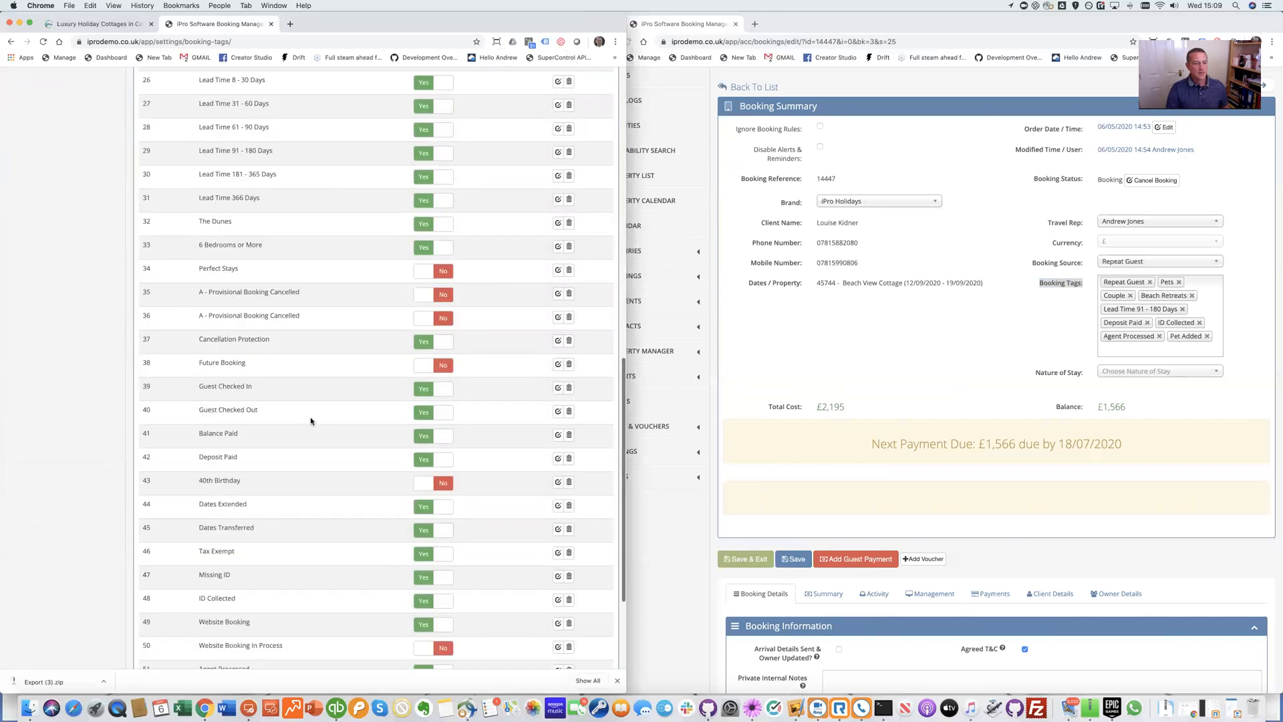
key(super+f)
text(deposit pai)
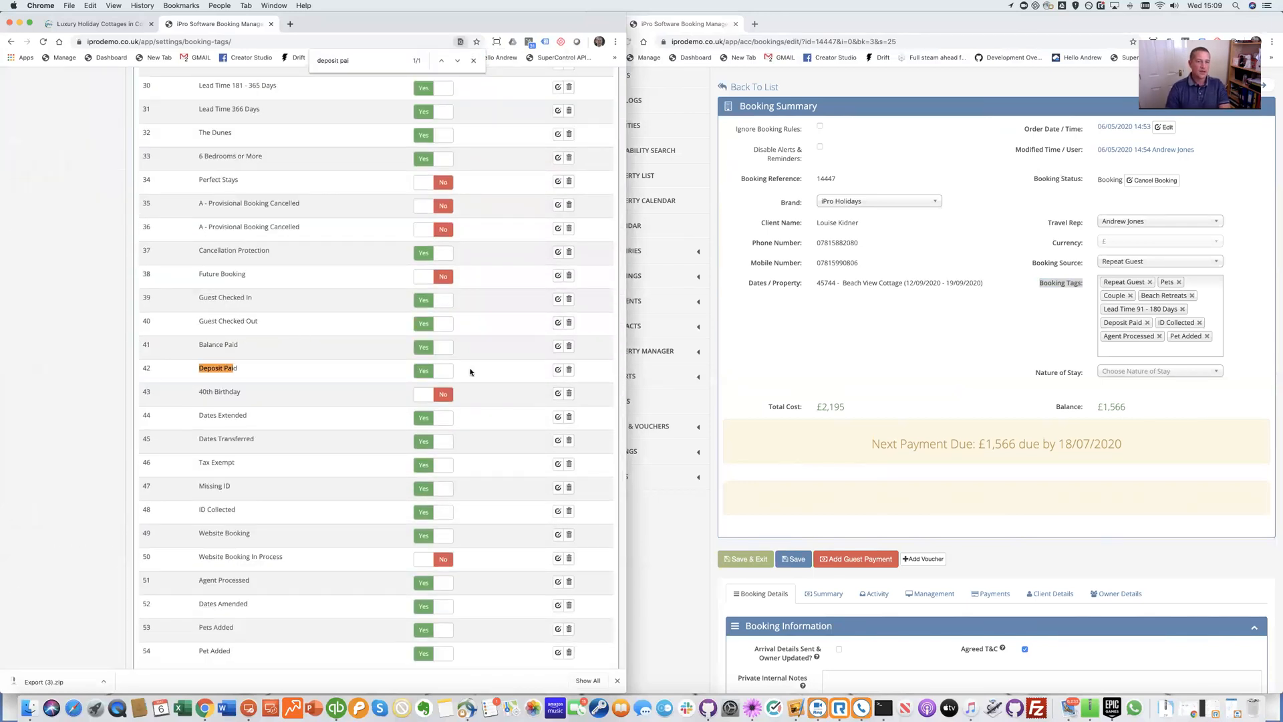
click(559, 370)
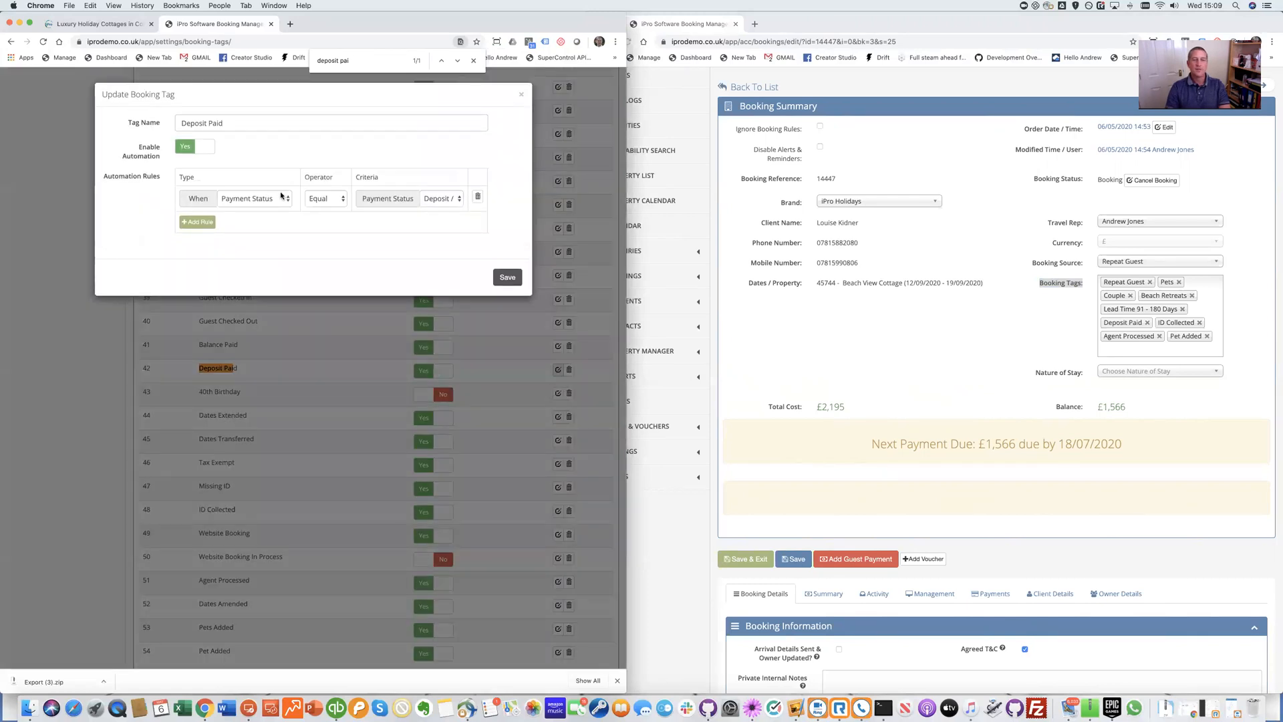
click(446, 201)
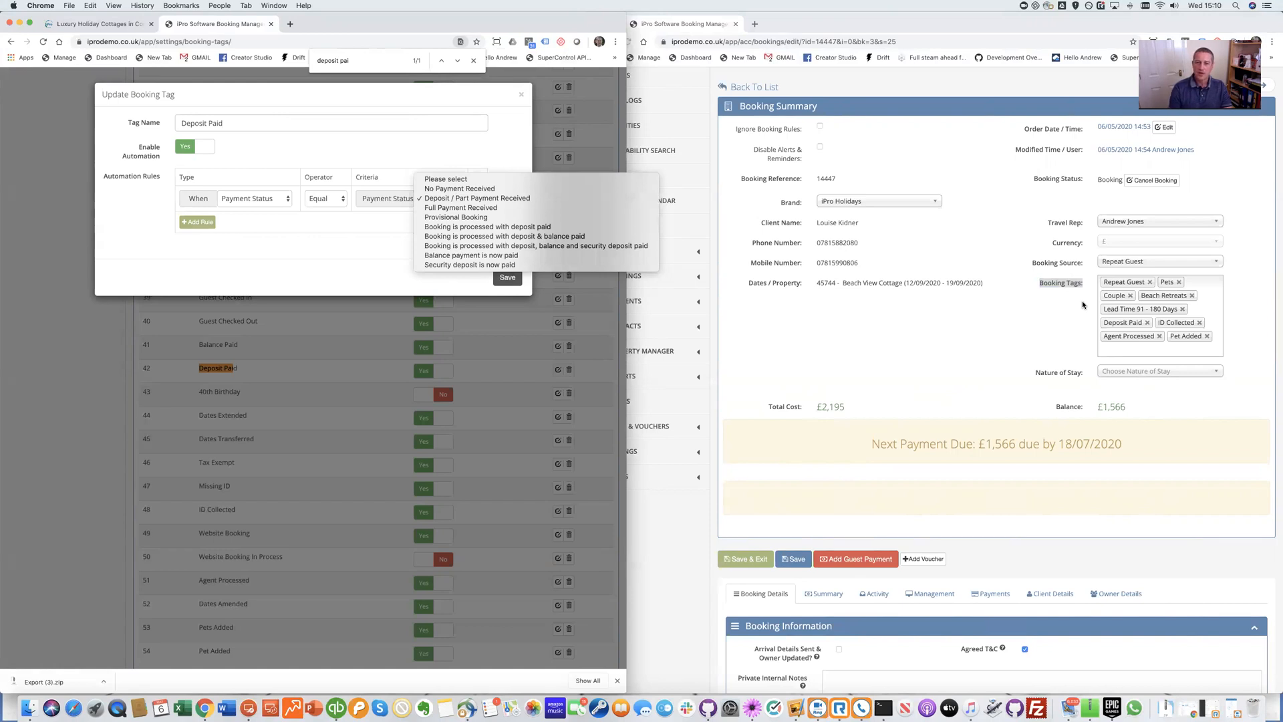
click(398, 272)
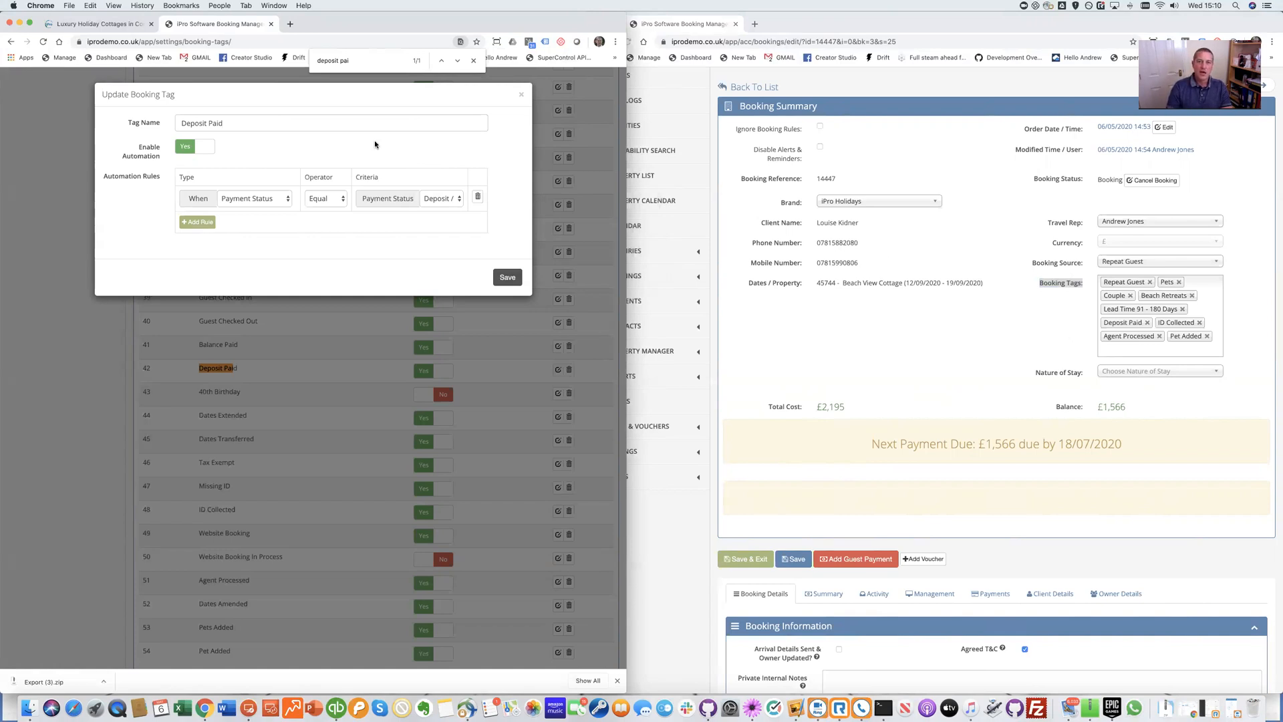
click(521, 97)
scroll(467, 288, up, 15)
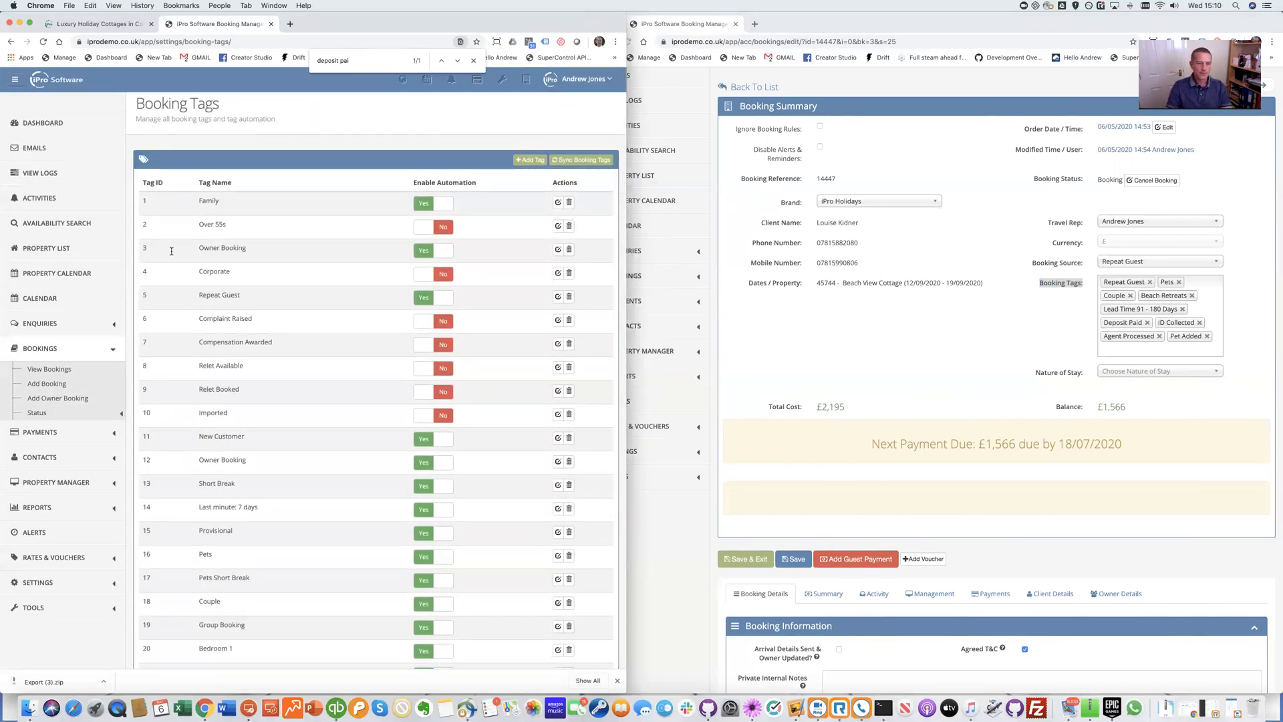
click(86, 507)
scroll(85, 296, down, 5)
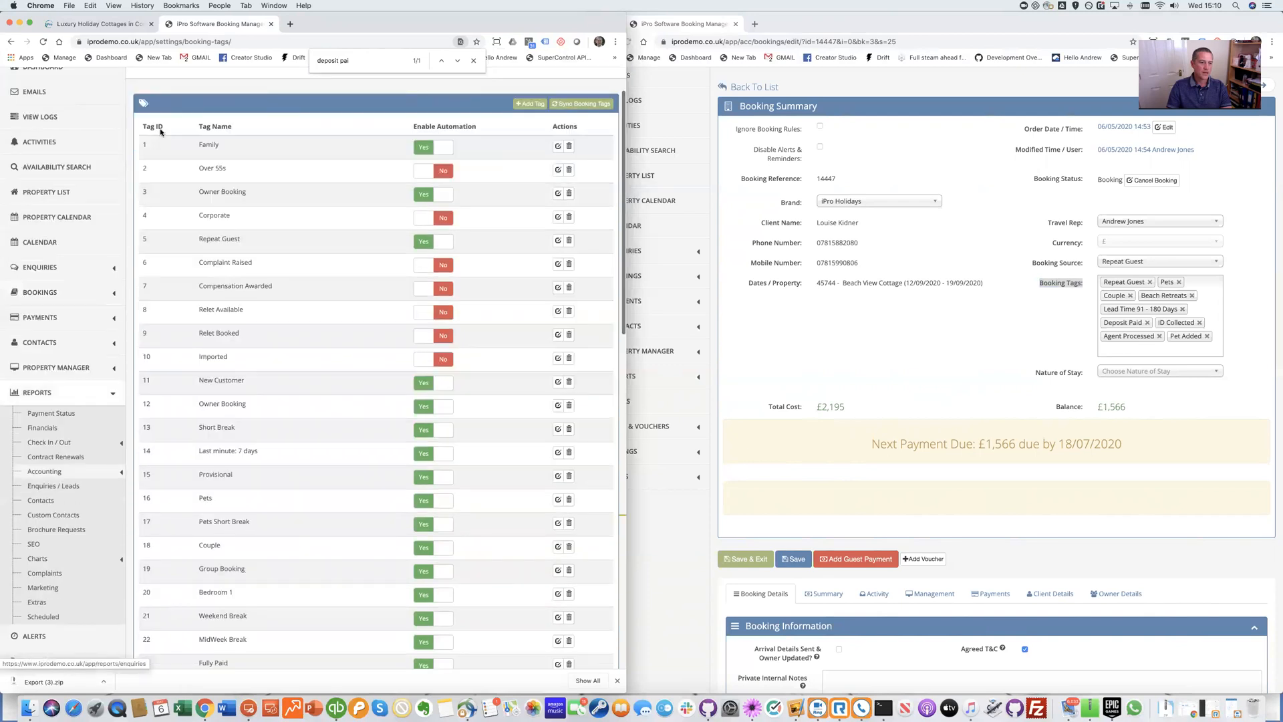
click(88, 346)
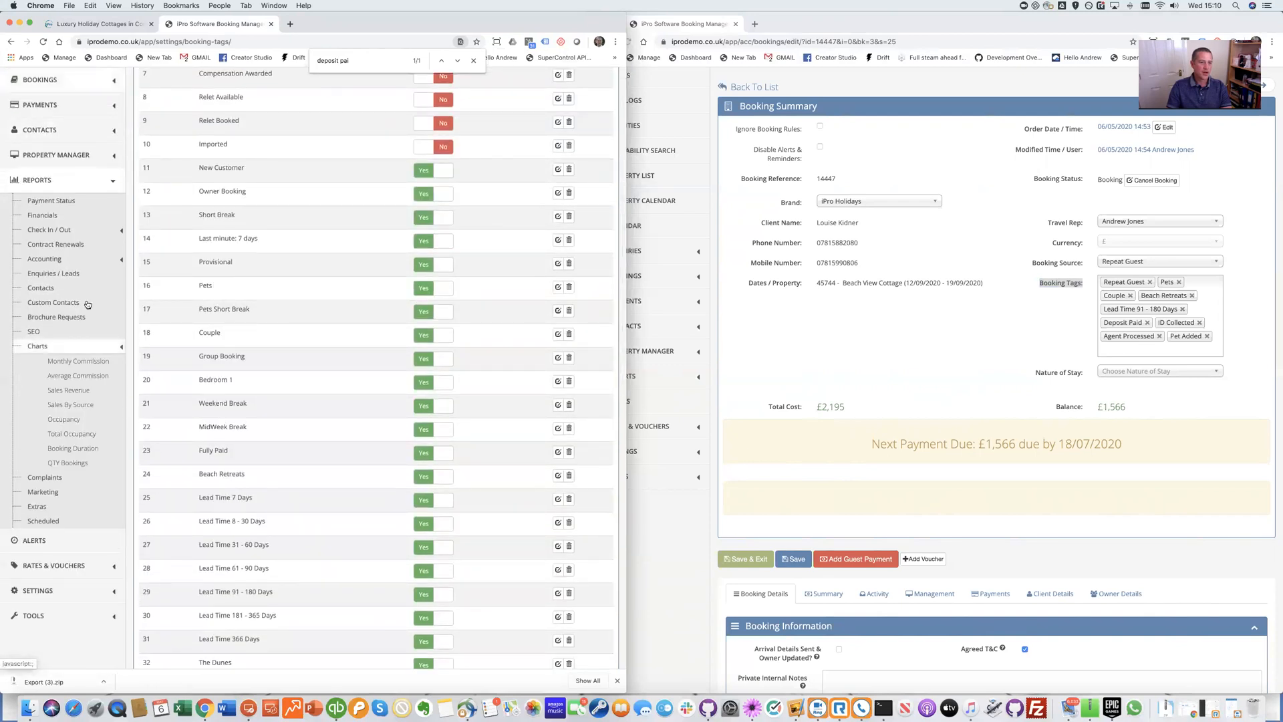
click(83, 361)
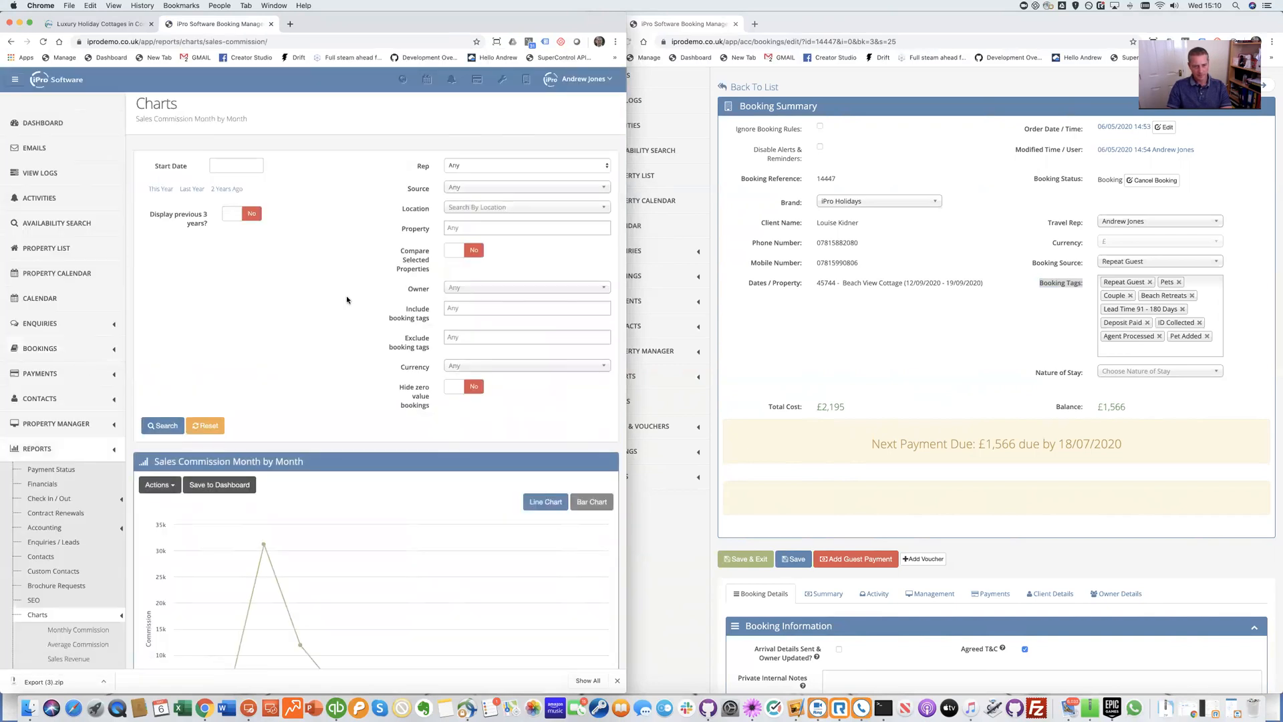
scroll(348, 299, down, 3)
click(578, 362)
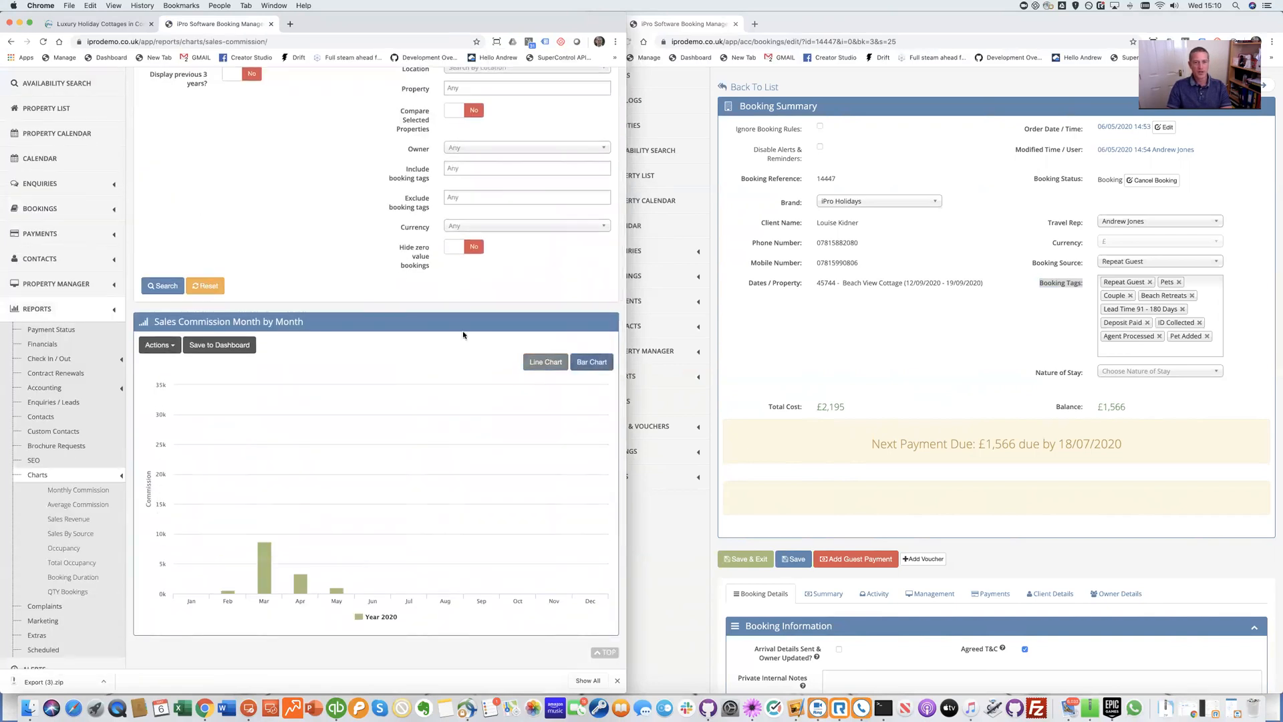
scroll(488, 352, up, 3)
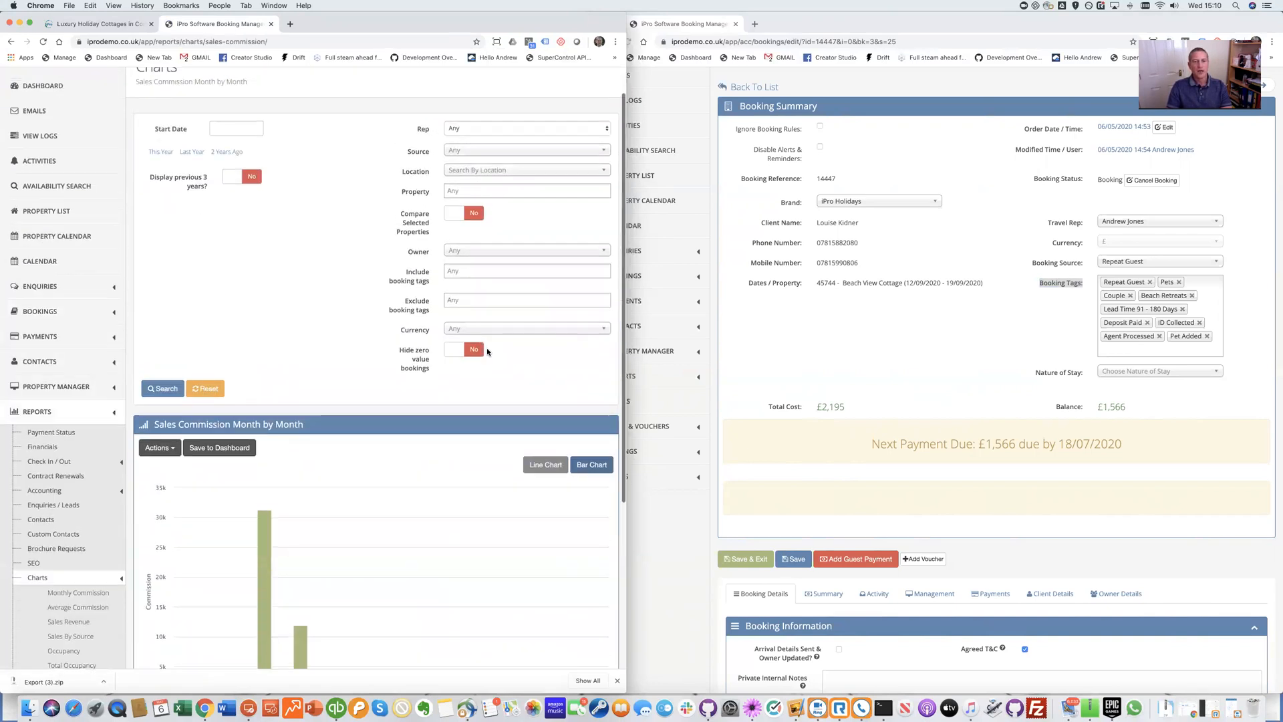
click(161, 154)
click(498, 272)
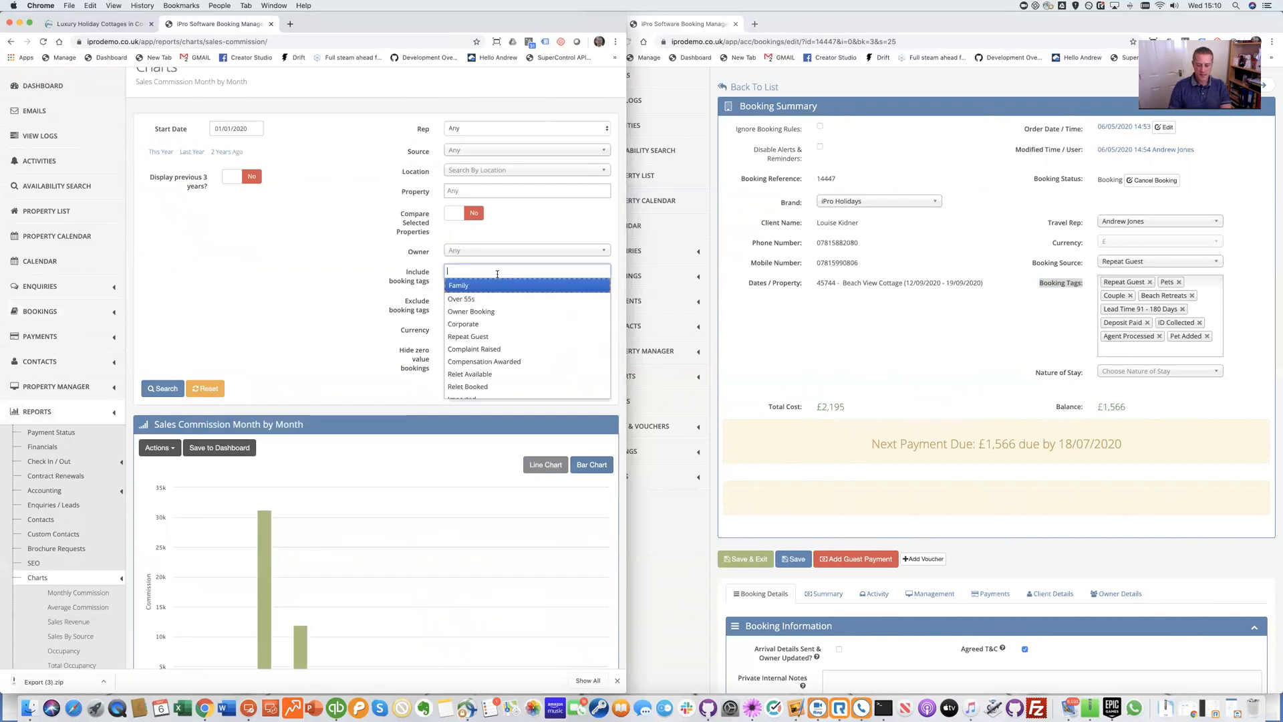
text(pets)
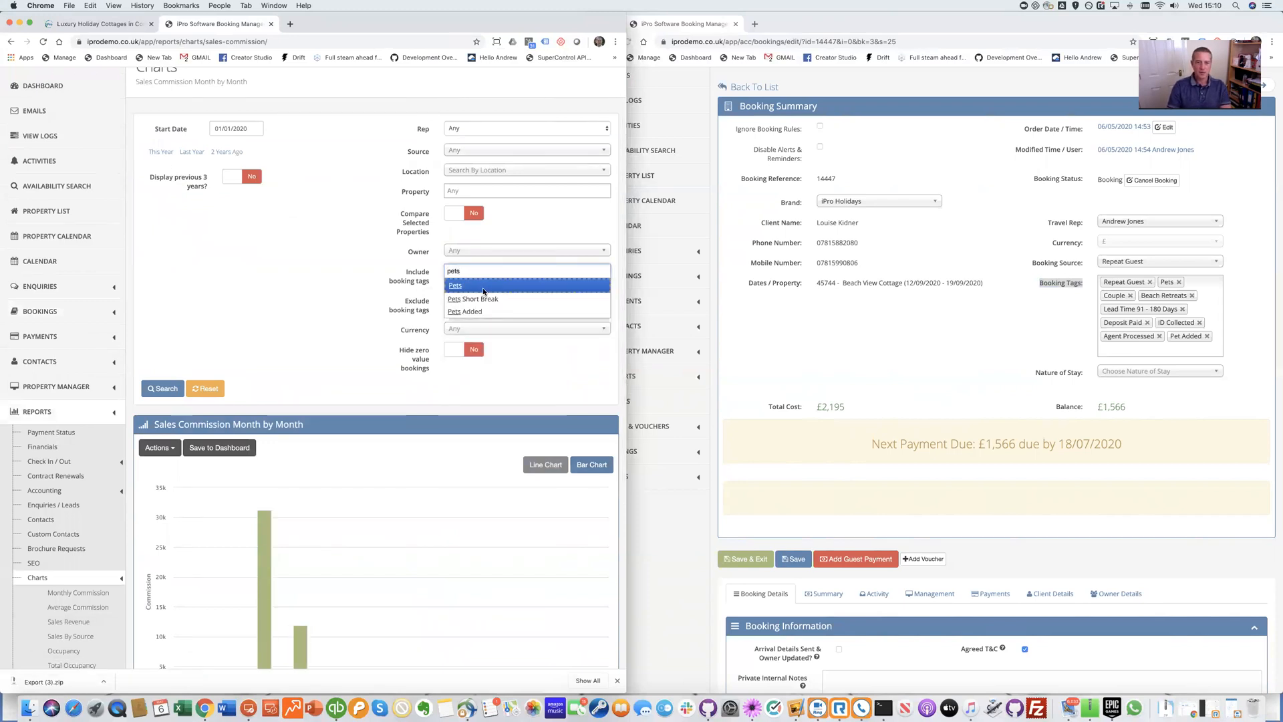
click(482, 286)
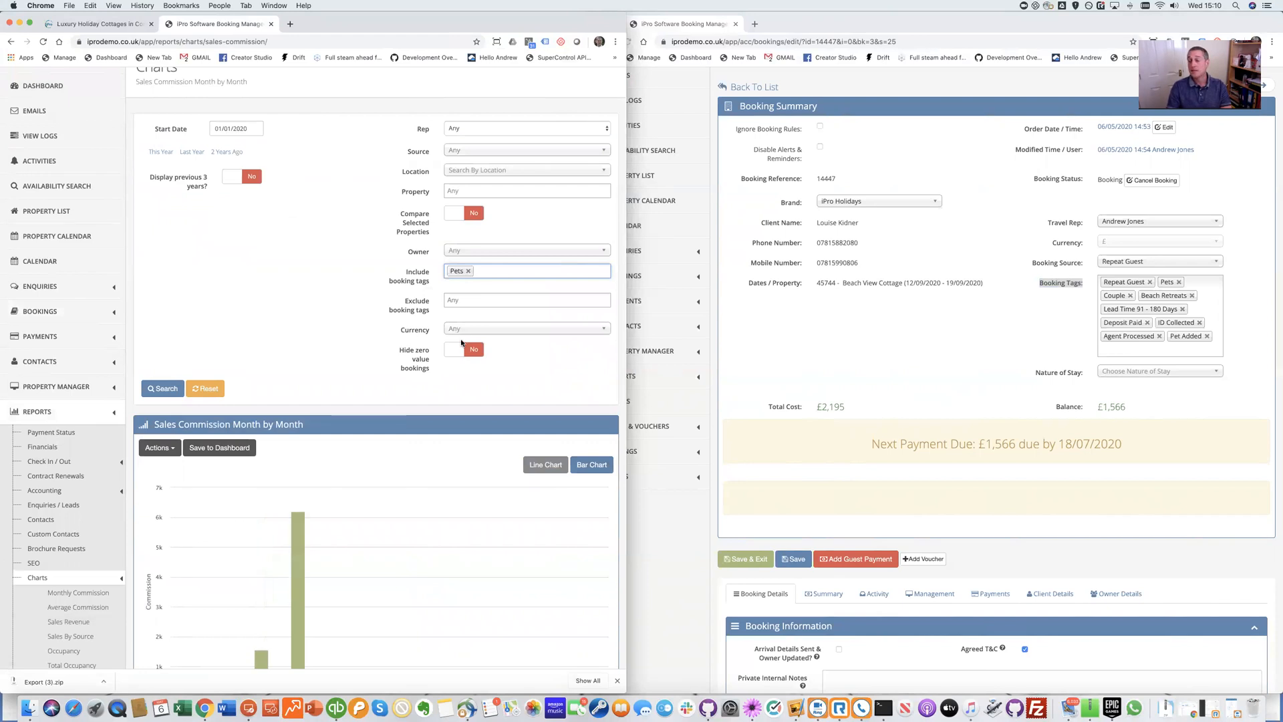
scroll(461, 342, down, 5)
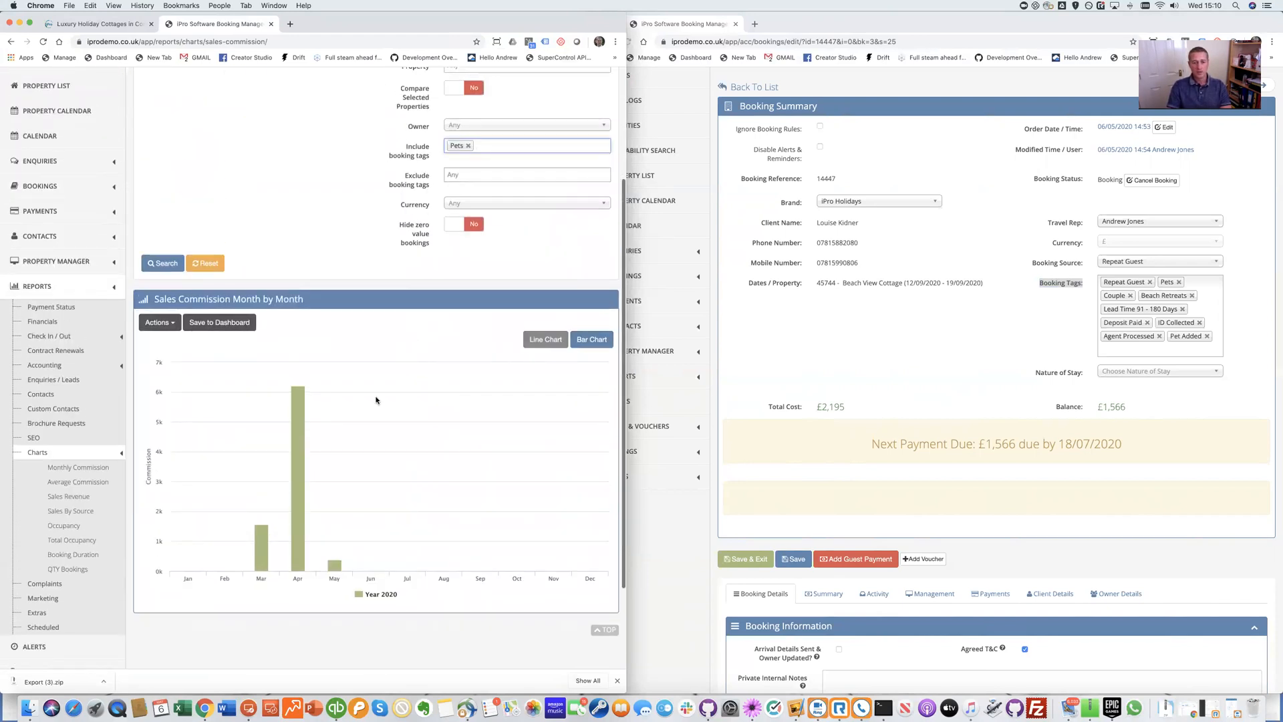
mouse_move(298, 393)
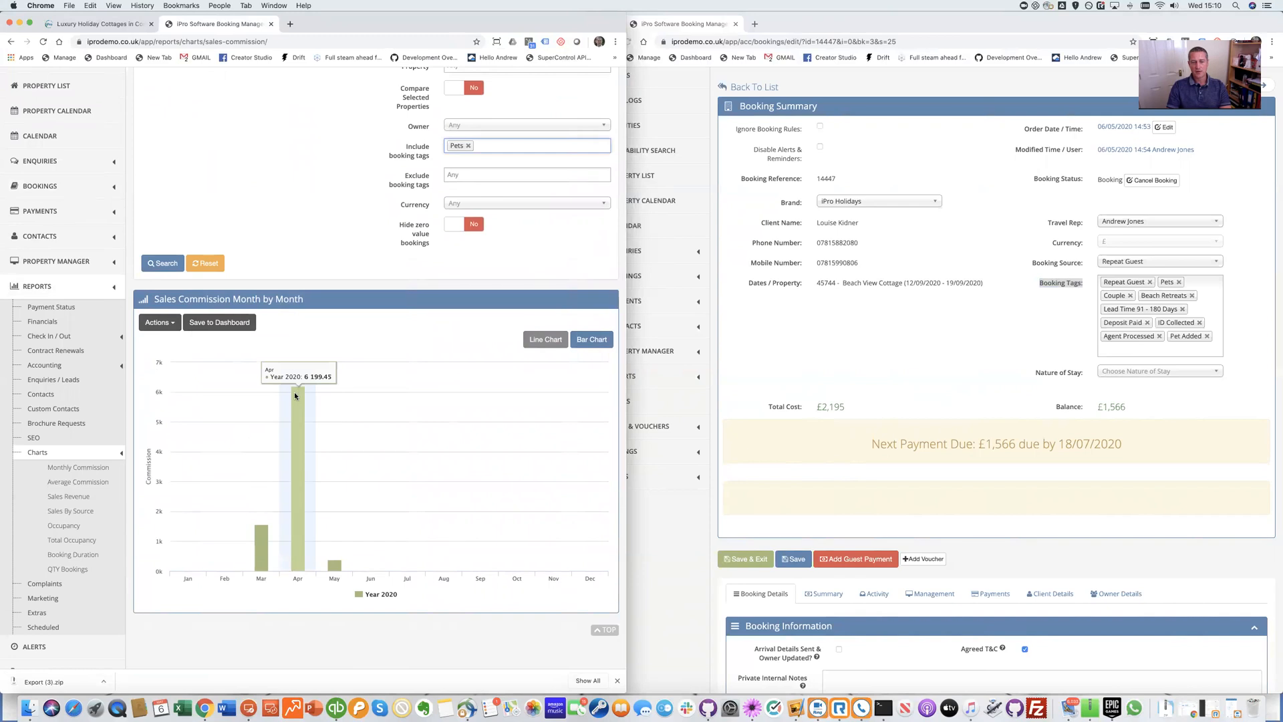
click(468, 145)
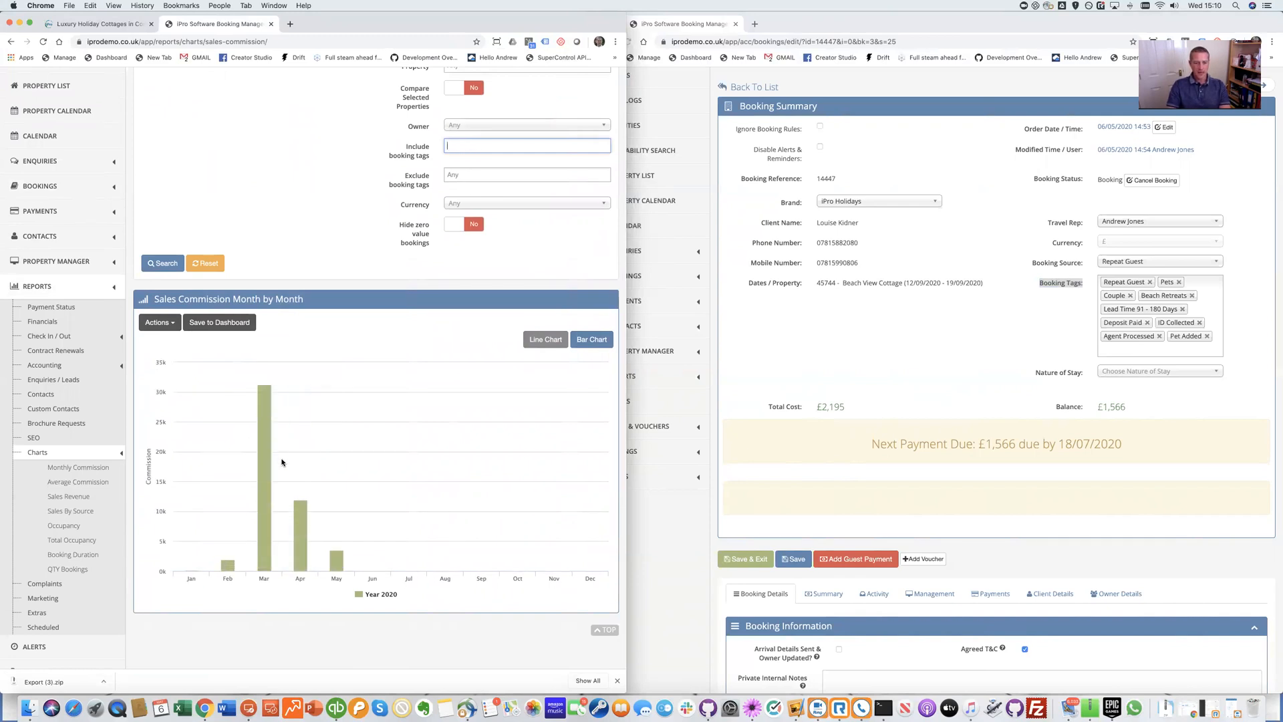
Try Pets Added, then Pets, as included booking tags on the commission chart
mouse_move(301, 507)
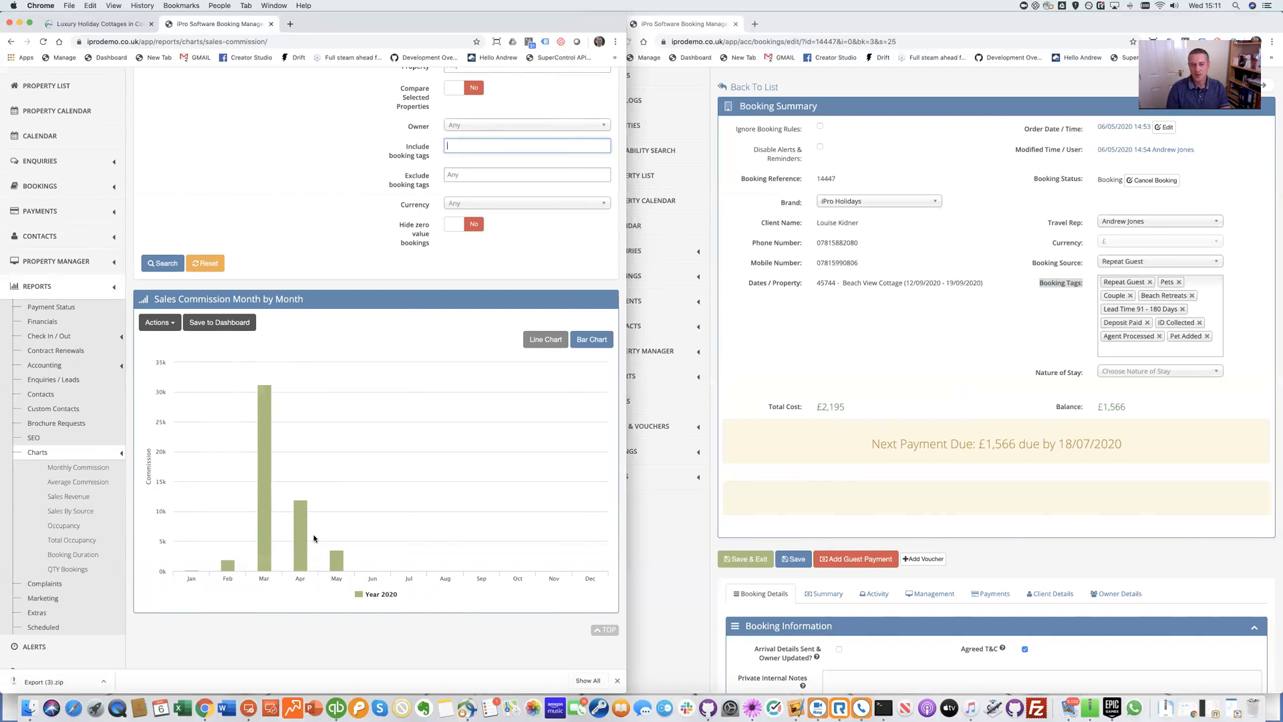
click(477, 142)
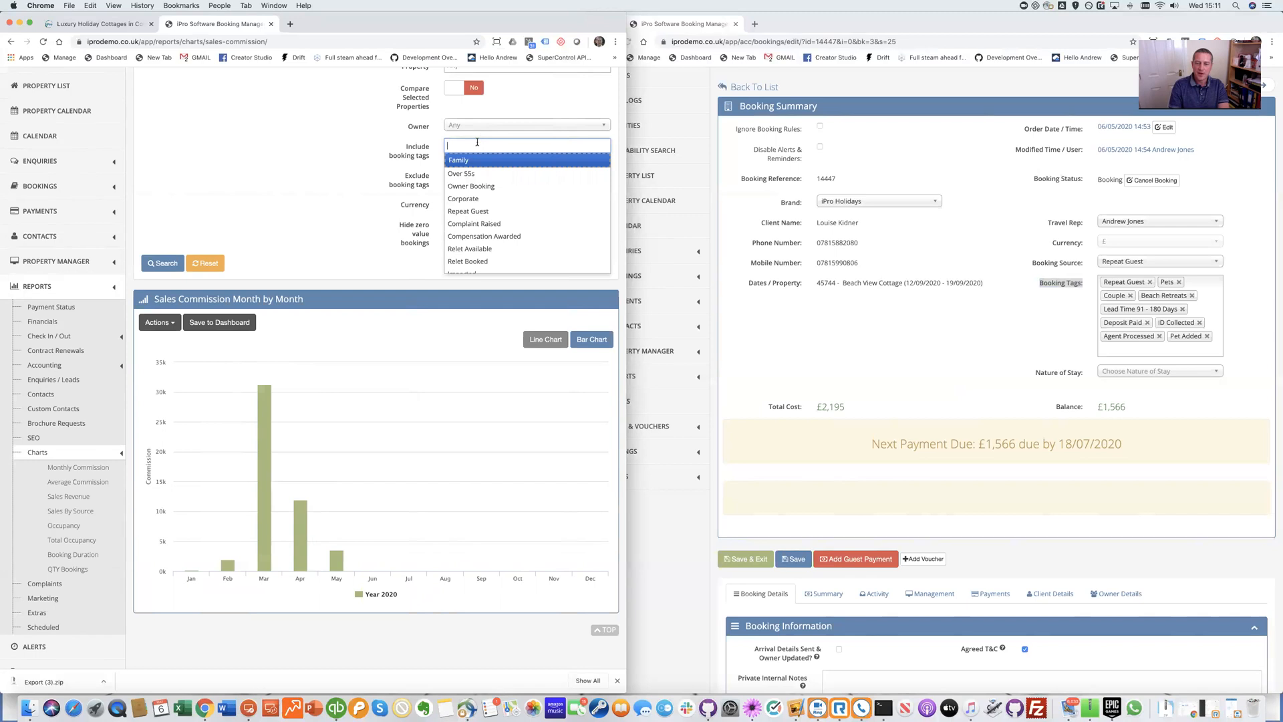
text(pets)
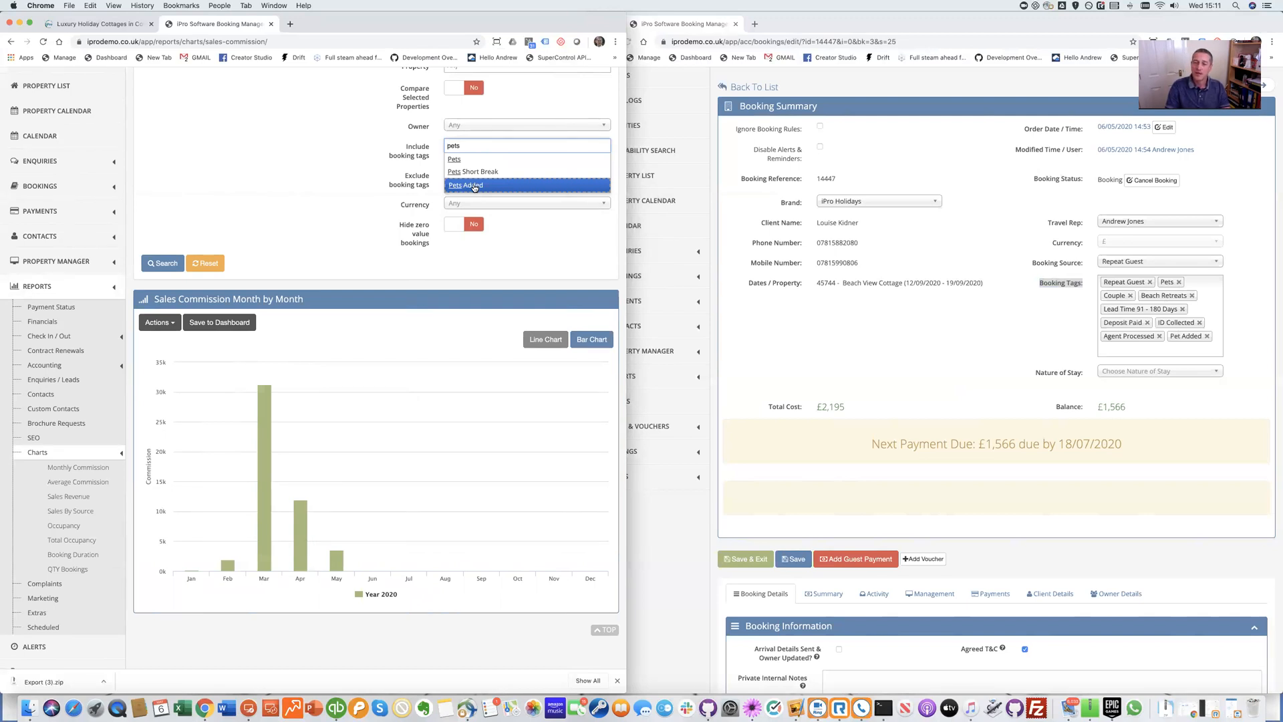
click(473, 185)
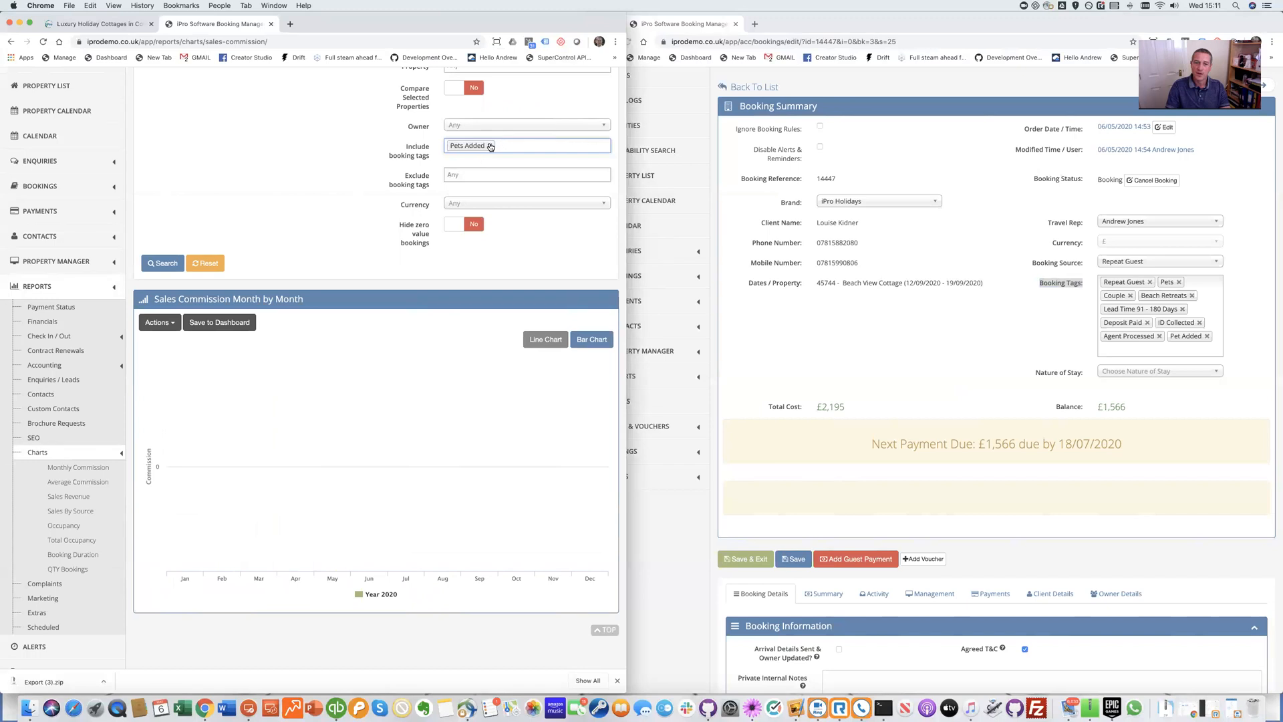
scroll(510, 172, up, 5)
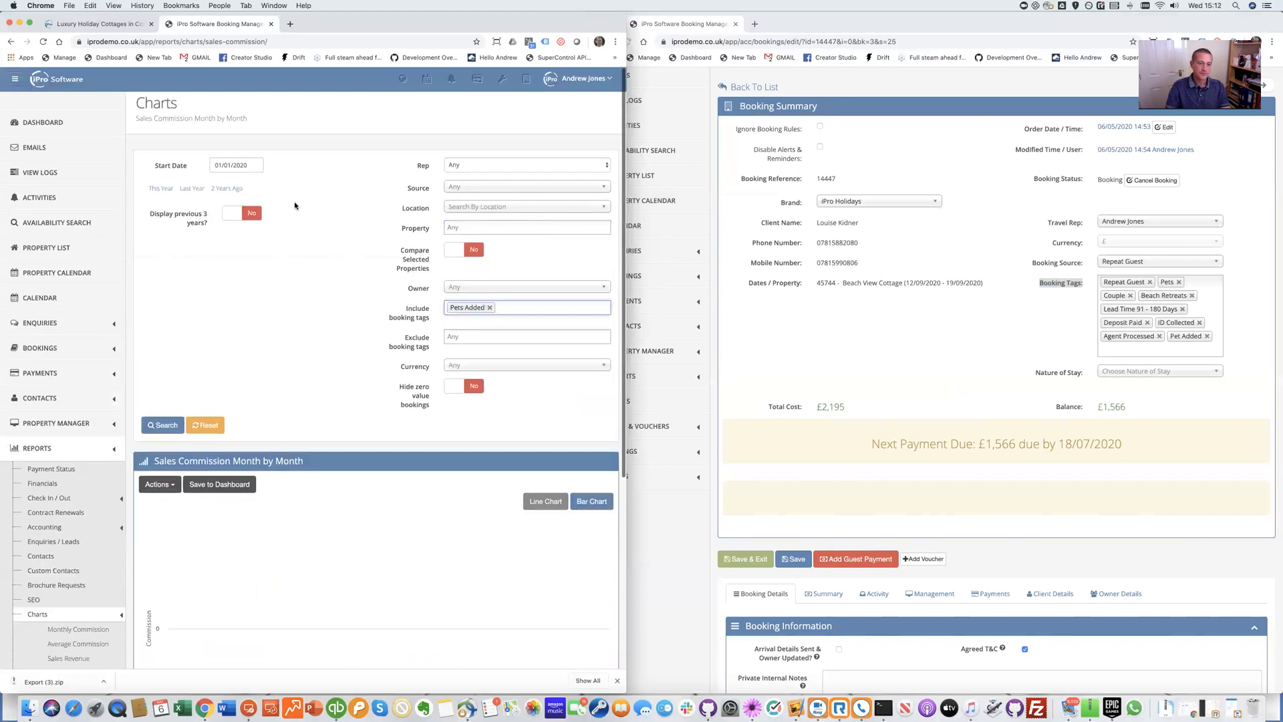
click(501, 307)
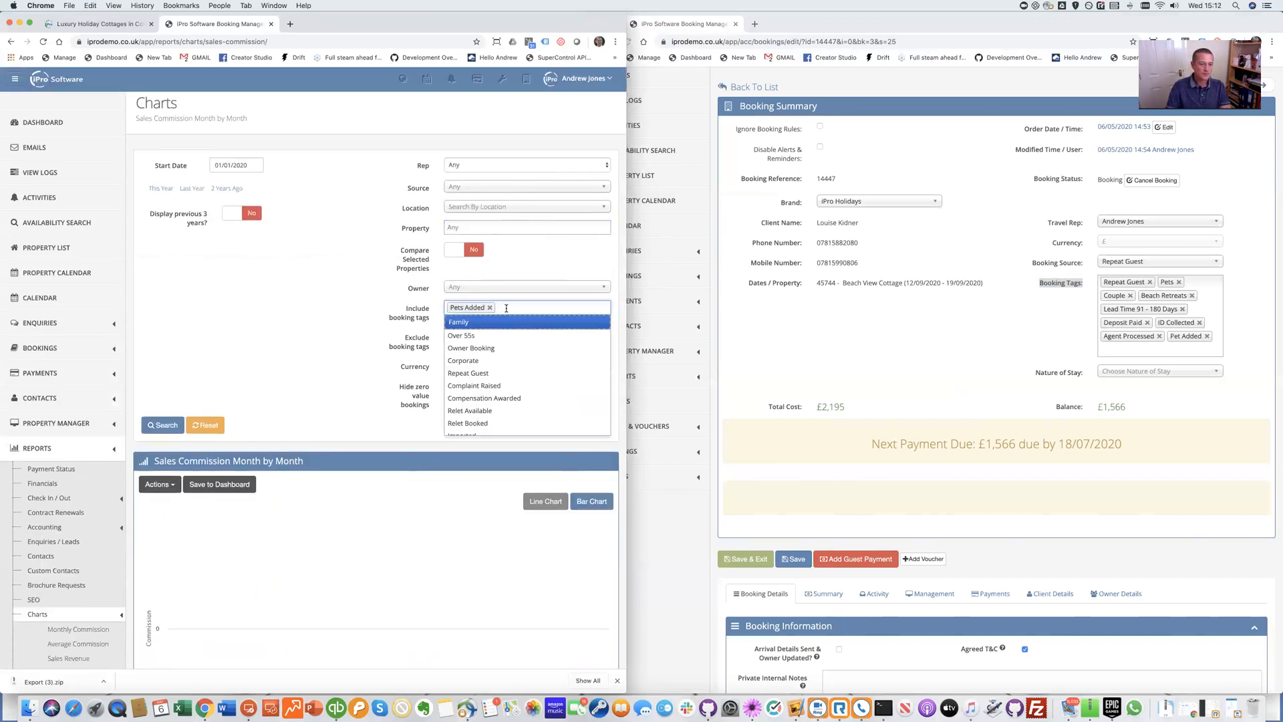
scroll(521, 290, down, 4)
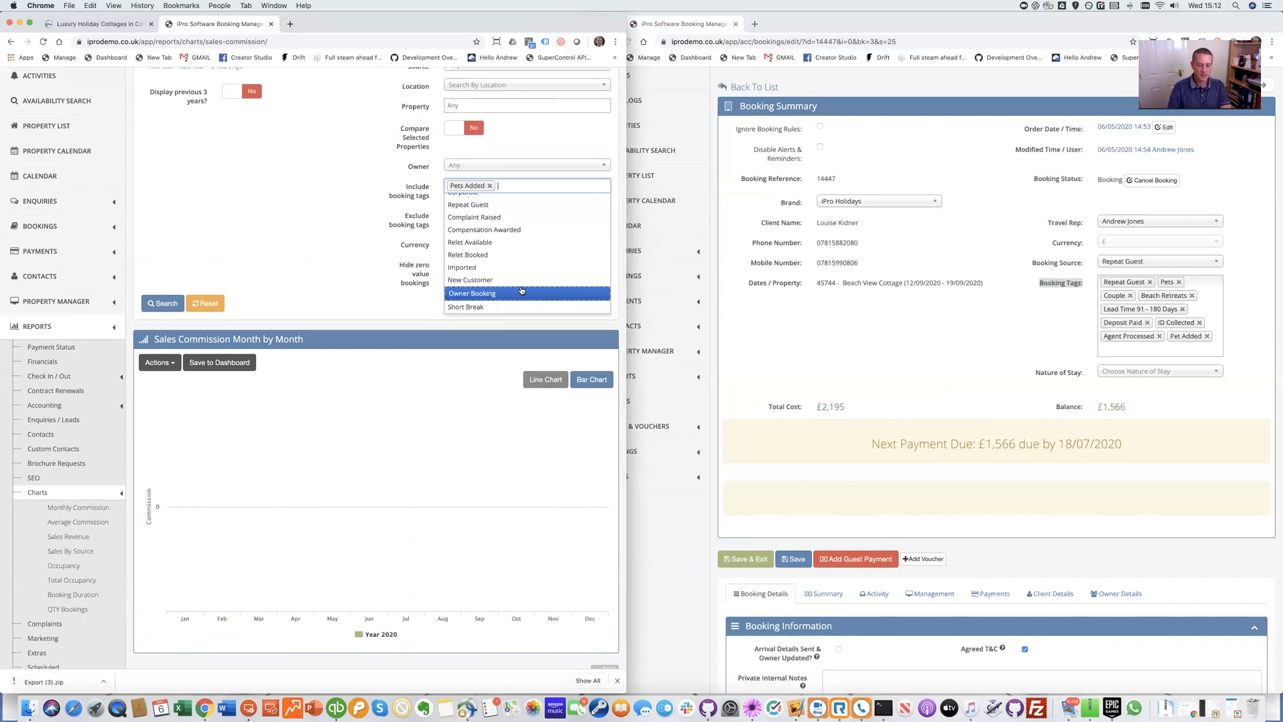
text(pets)
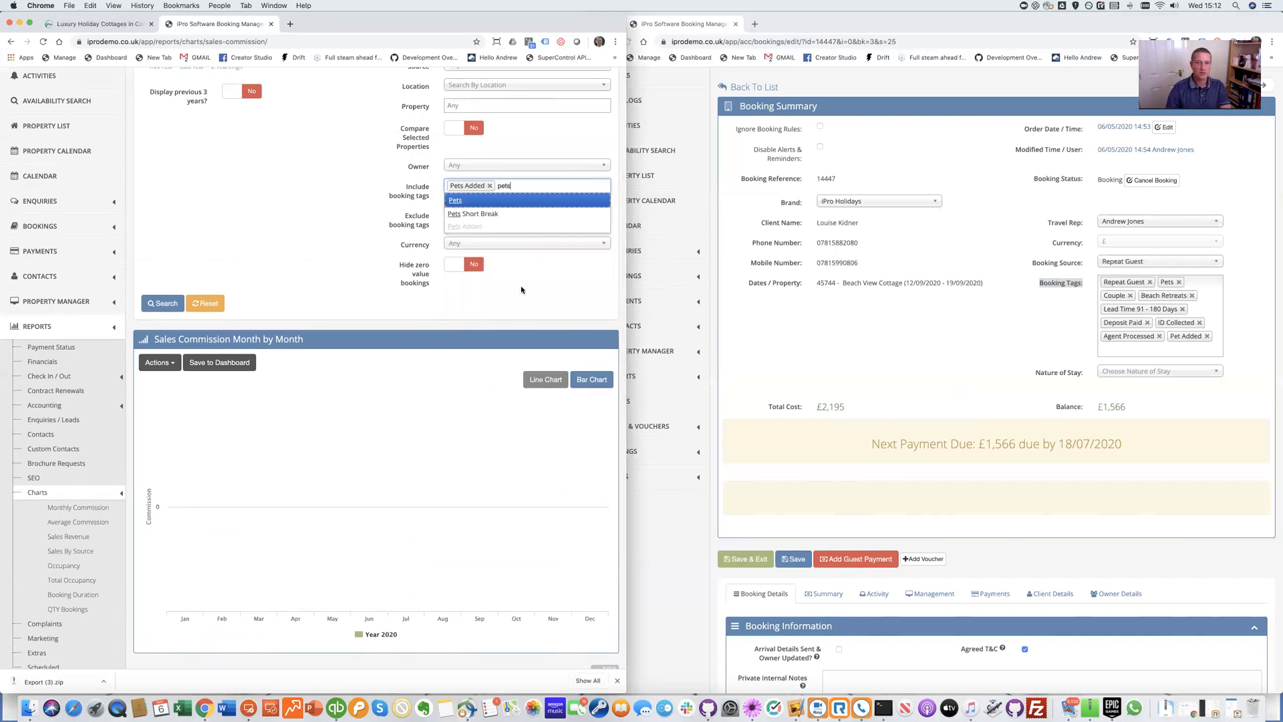
key(Return)
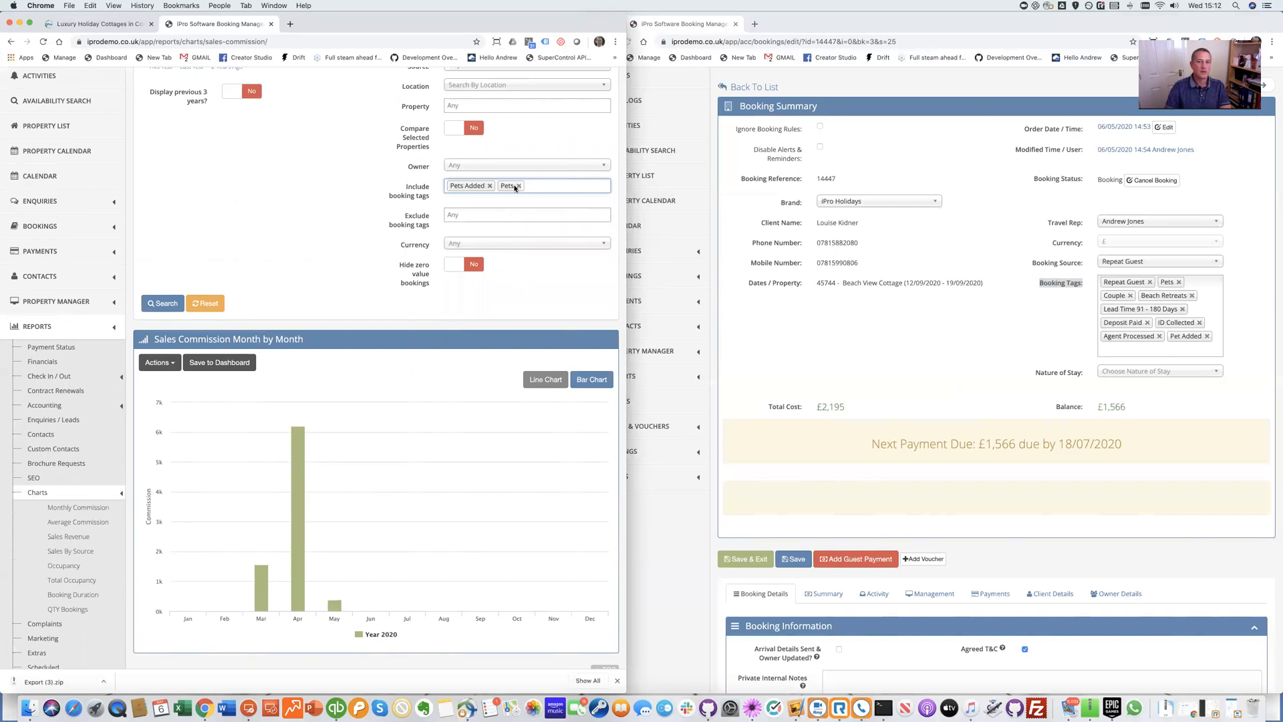
click(490, 186)
Add the Pet Added tag and remove Pets, leaving only Pet Added in the filter
click(509, 187)
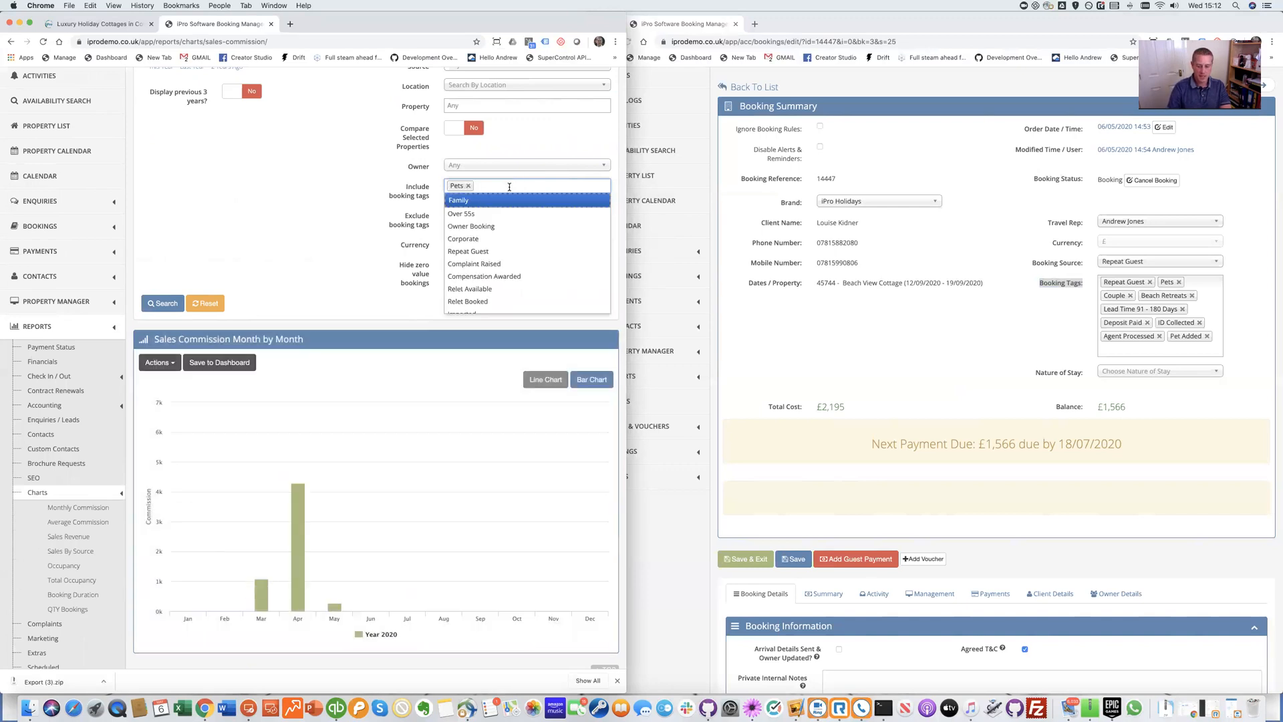
text(pet)
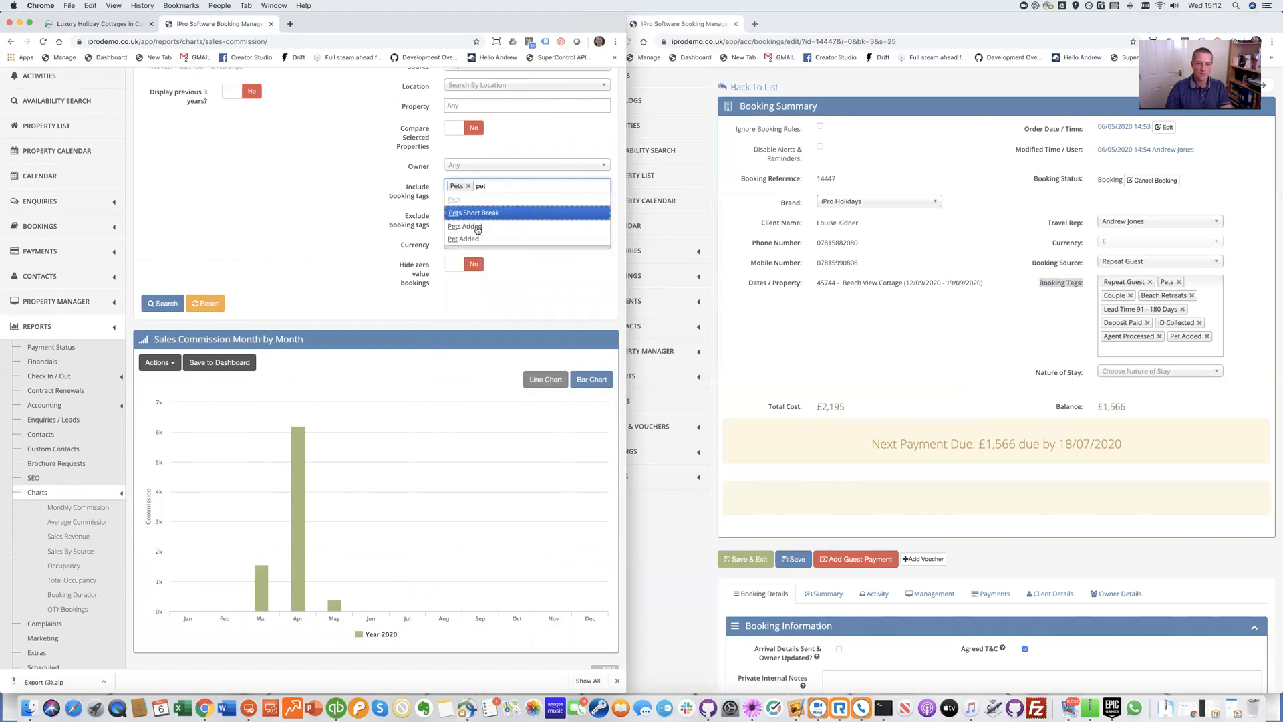
click(471, 239)
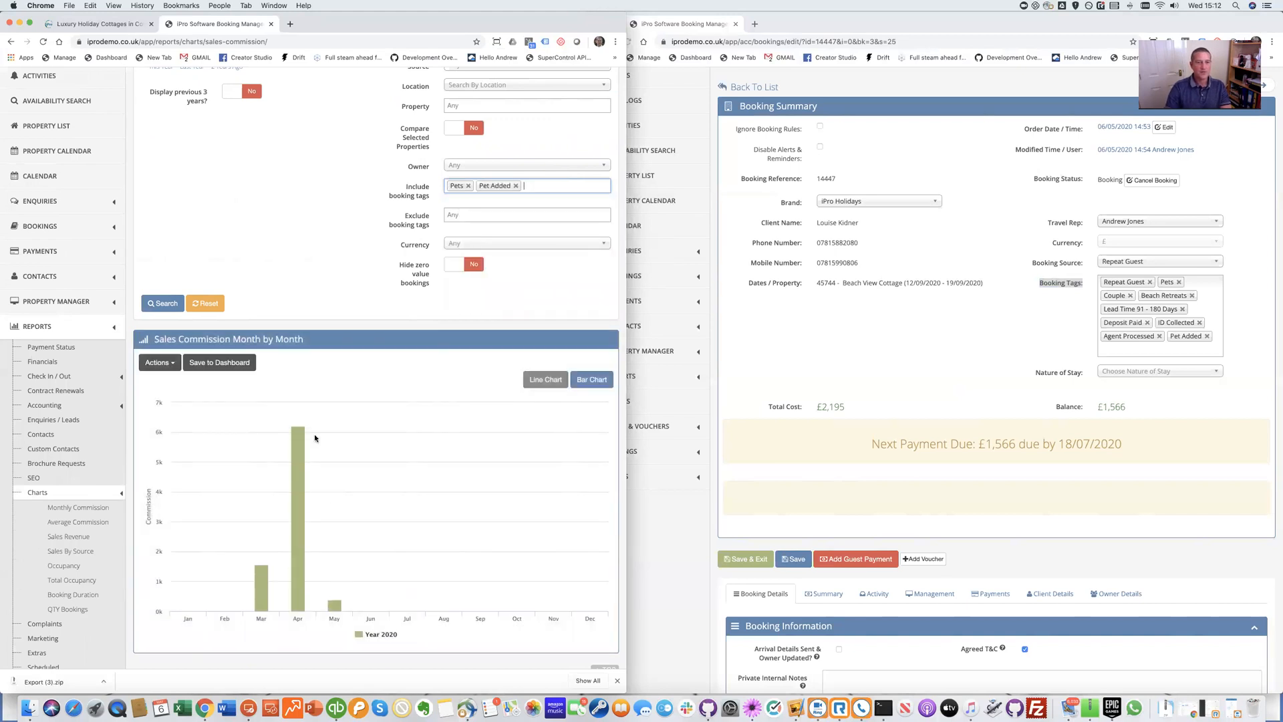
click(468, 186)
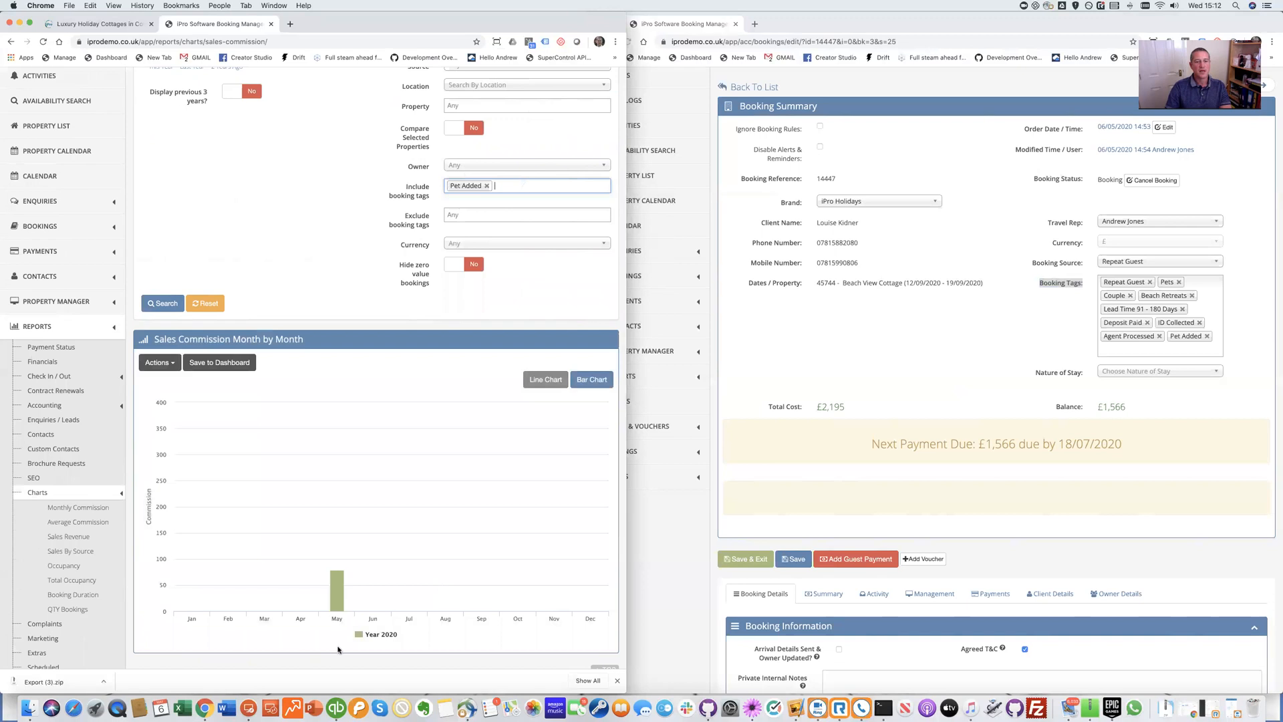
mouse_move(337, 485)
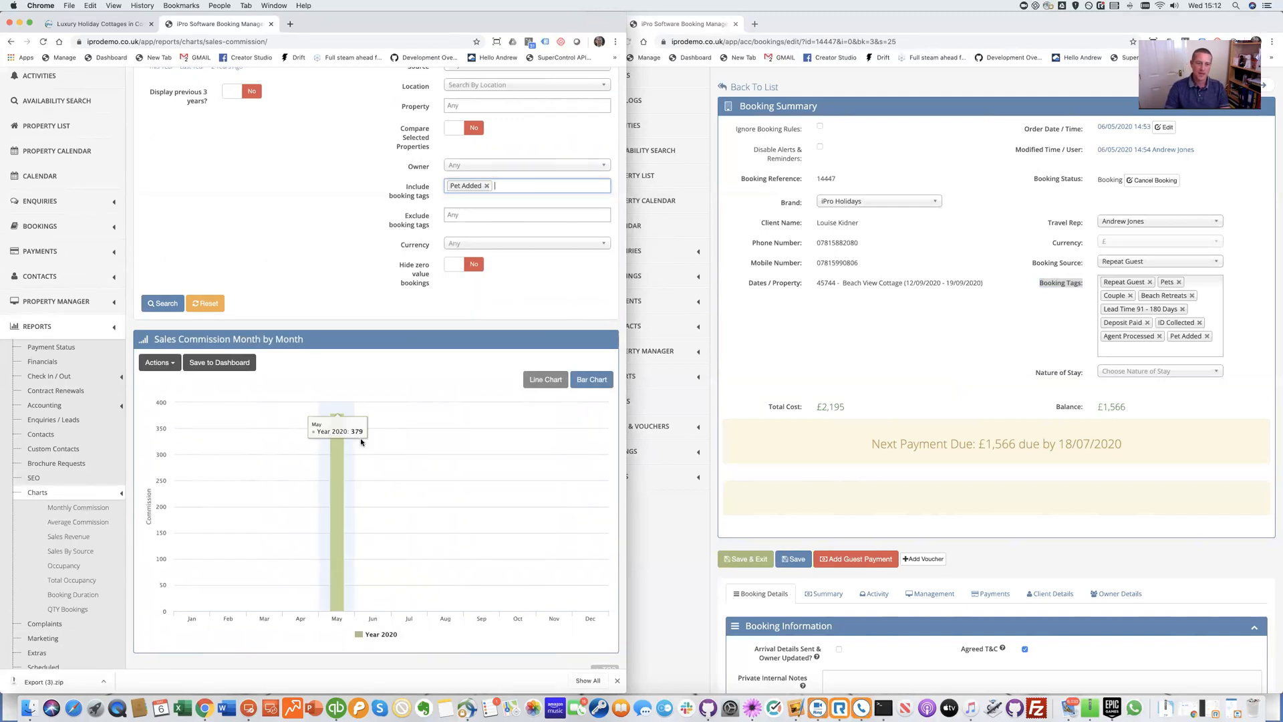
Open the Financials Booking Detail report and include the Pet Added and Pets booking tags
click(72, 362)
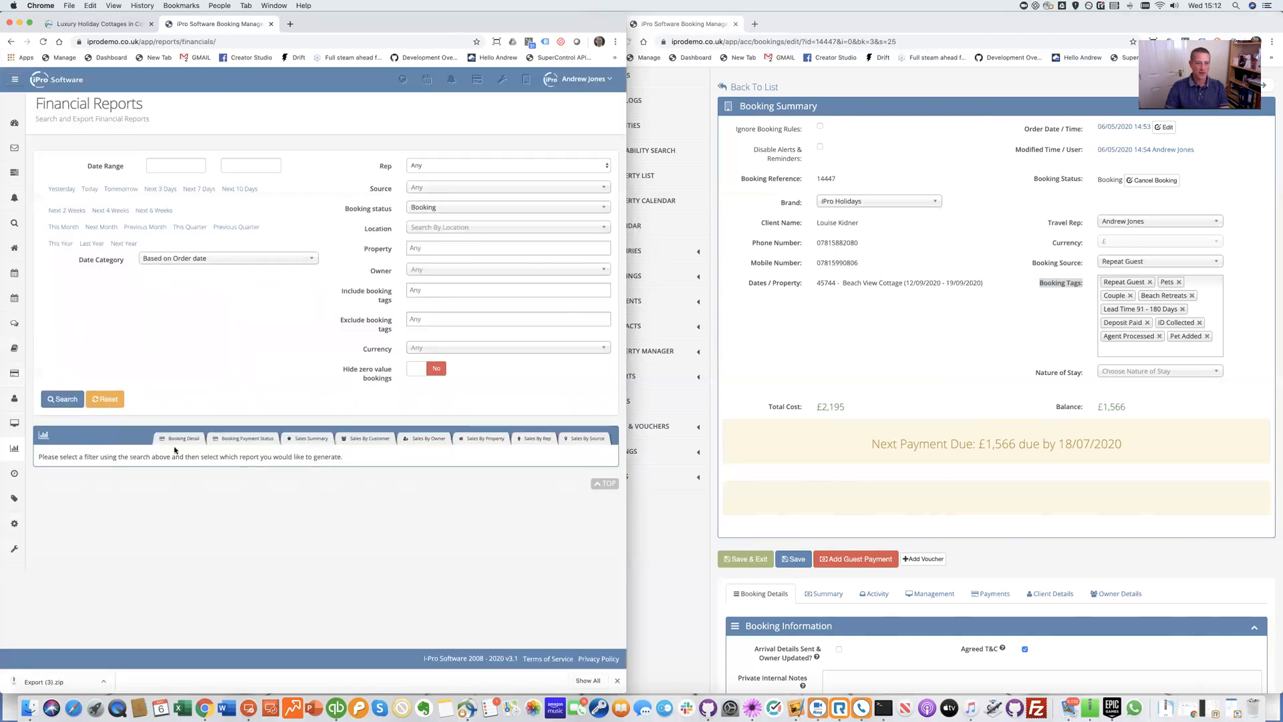
click(173, 452)
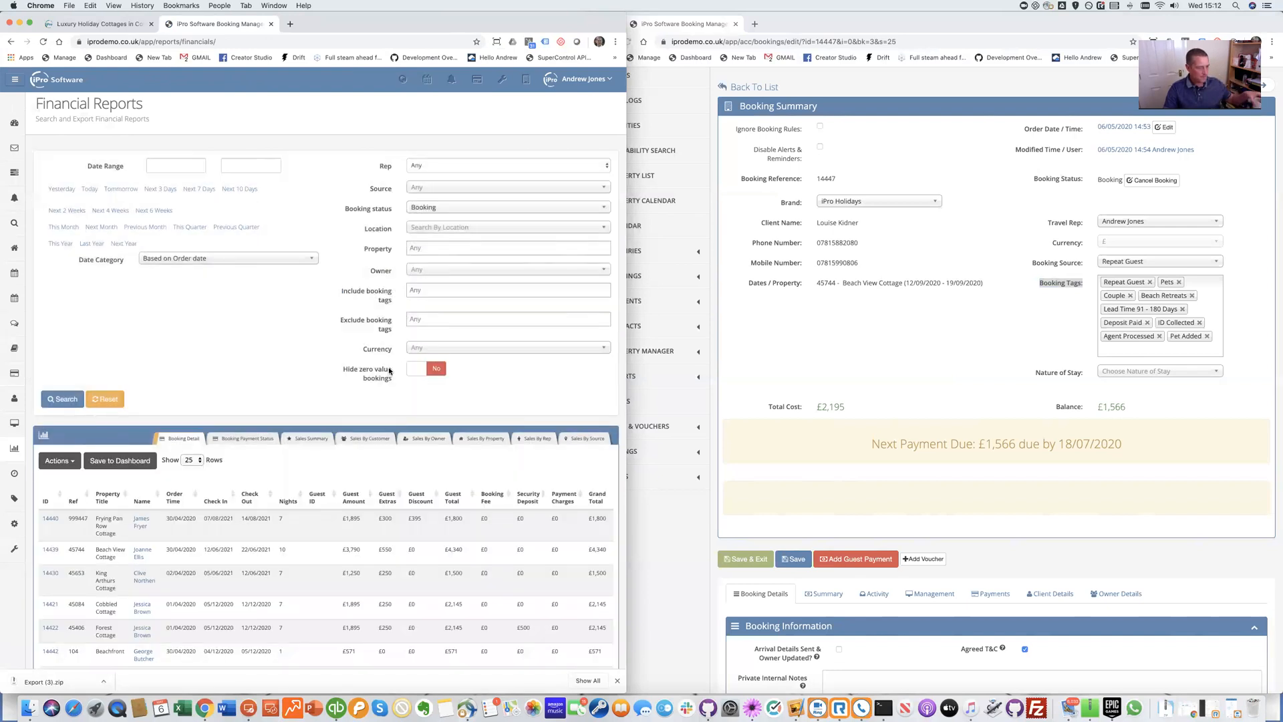
click(435, 293)
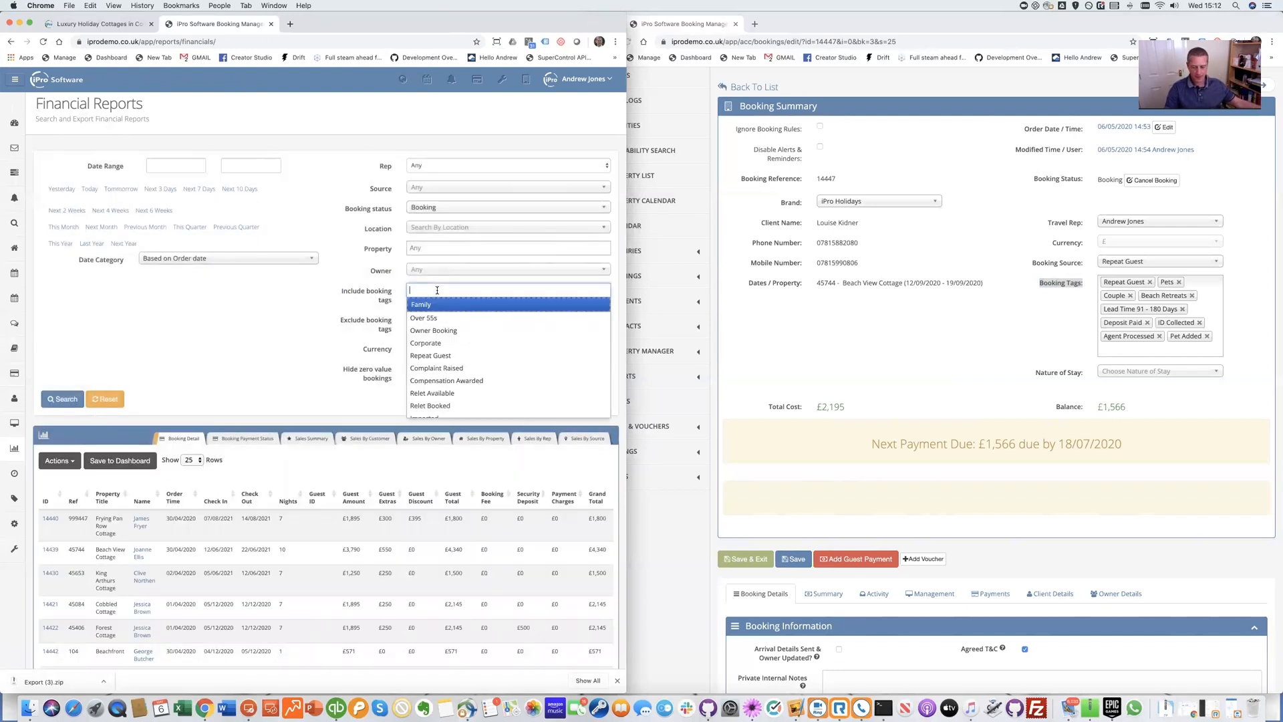
text(pet add)
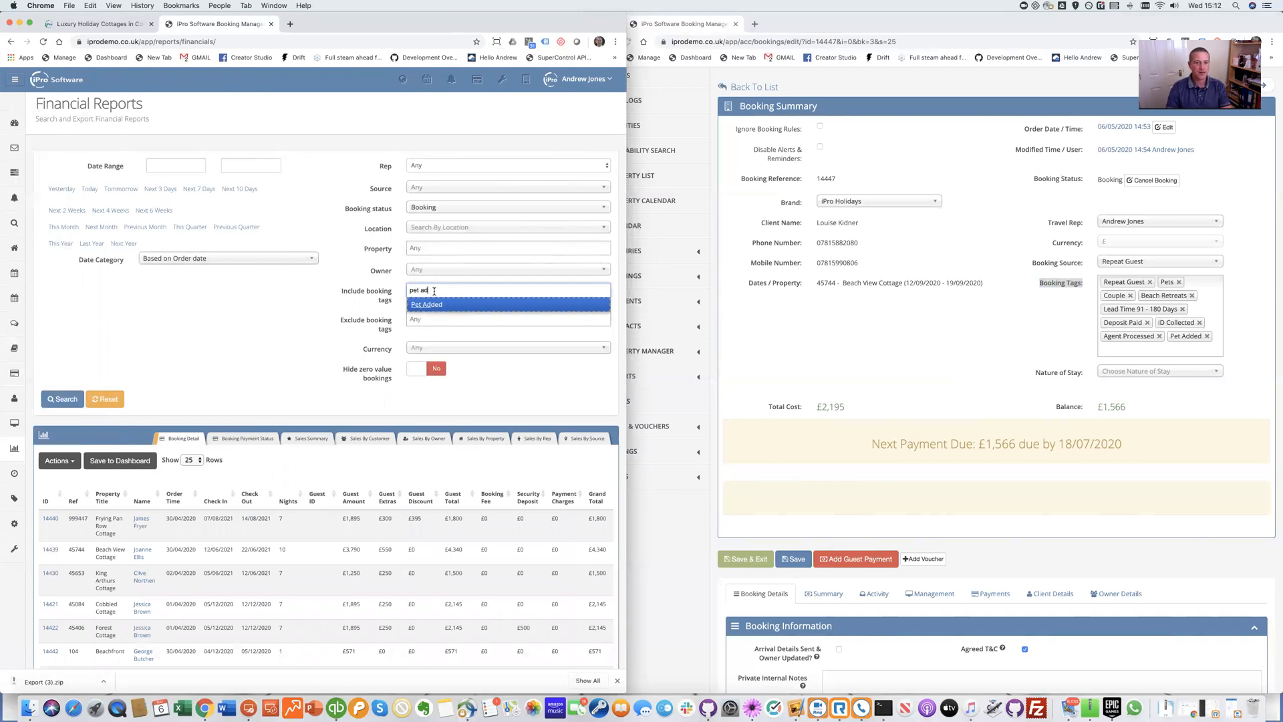
click(420, 308)
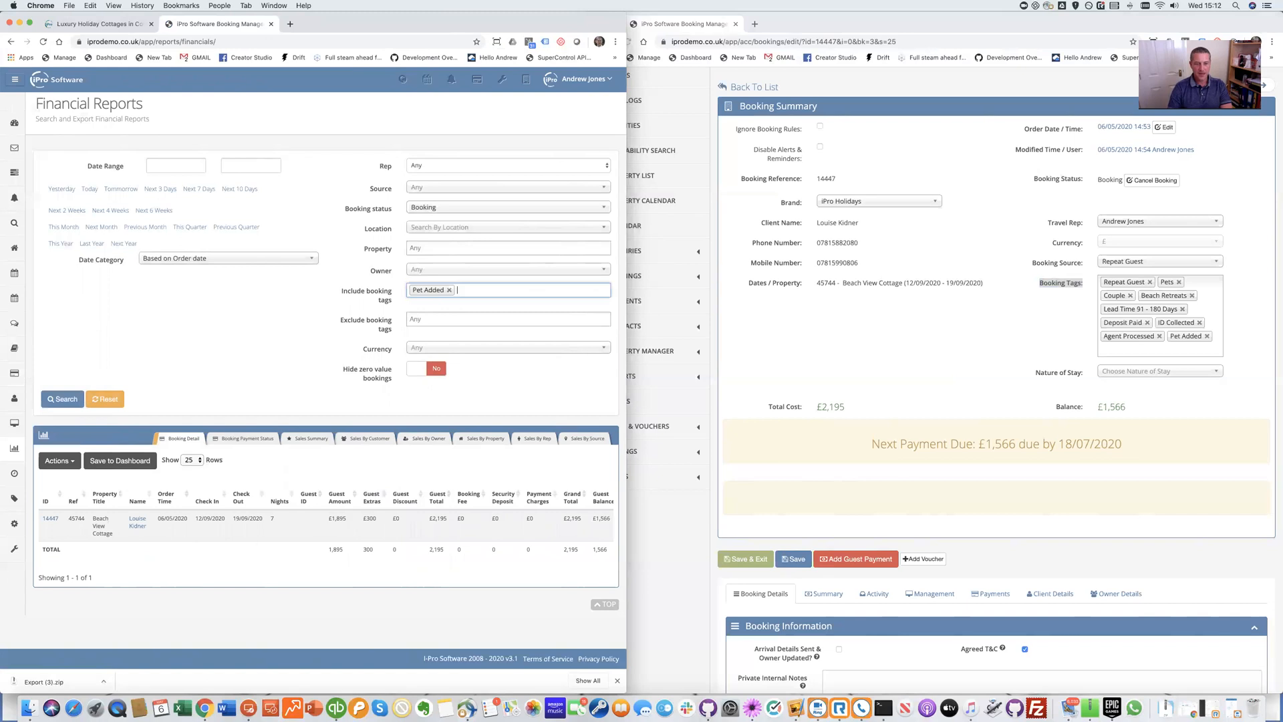
text(pets)
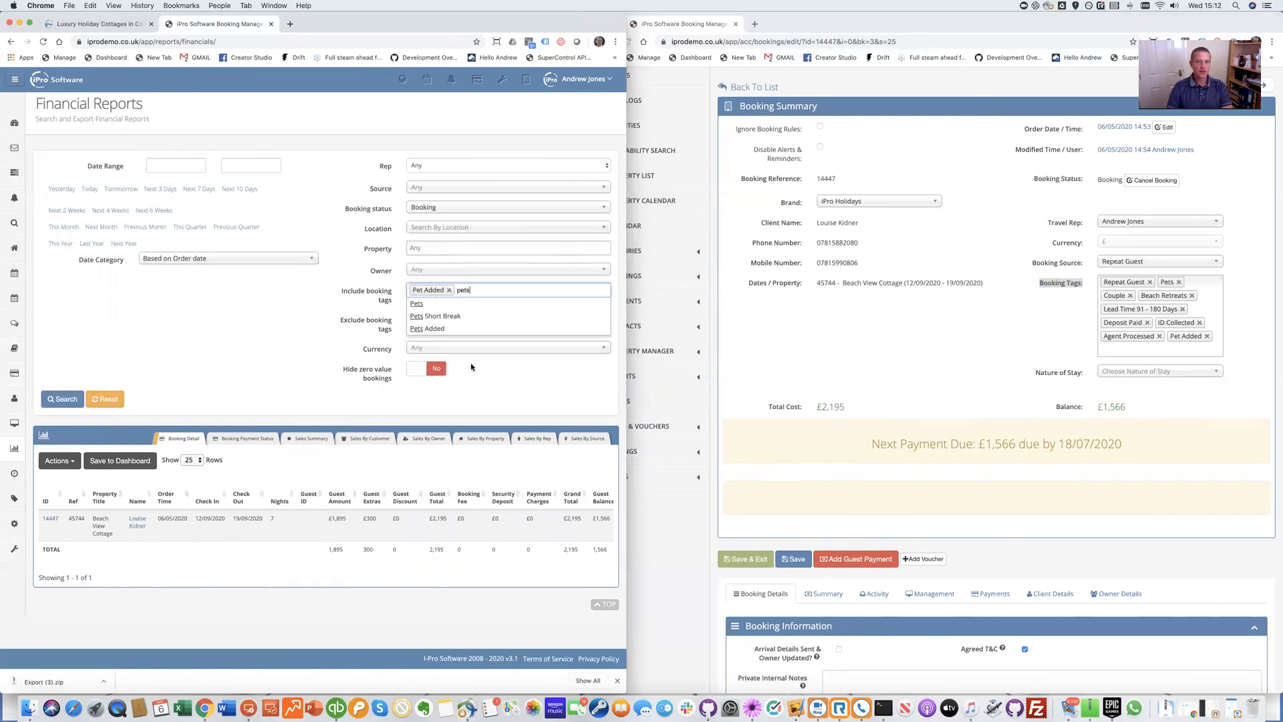
click(432, 306)
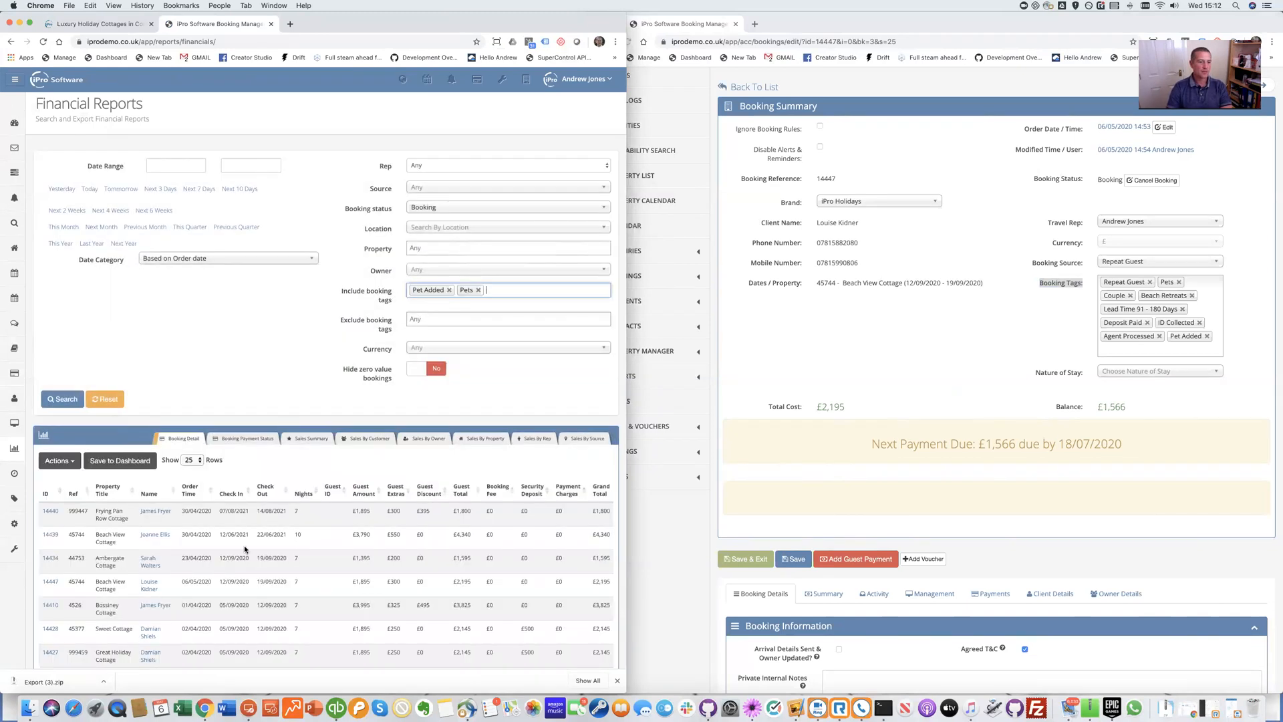
Show the Sales Summary report, totalling 52 bookings at 19.82% commission
scroll(246, 552, down, 10)
scroll(228, 558, down, 5)
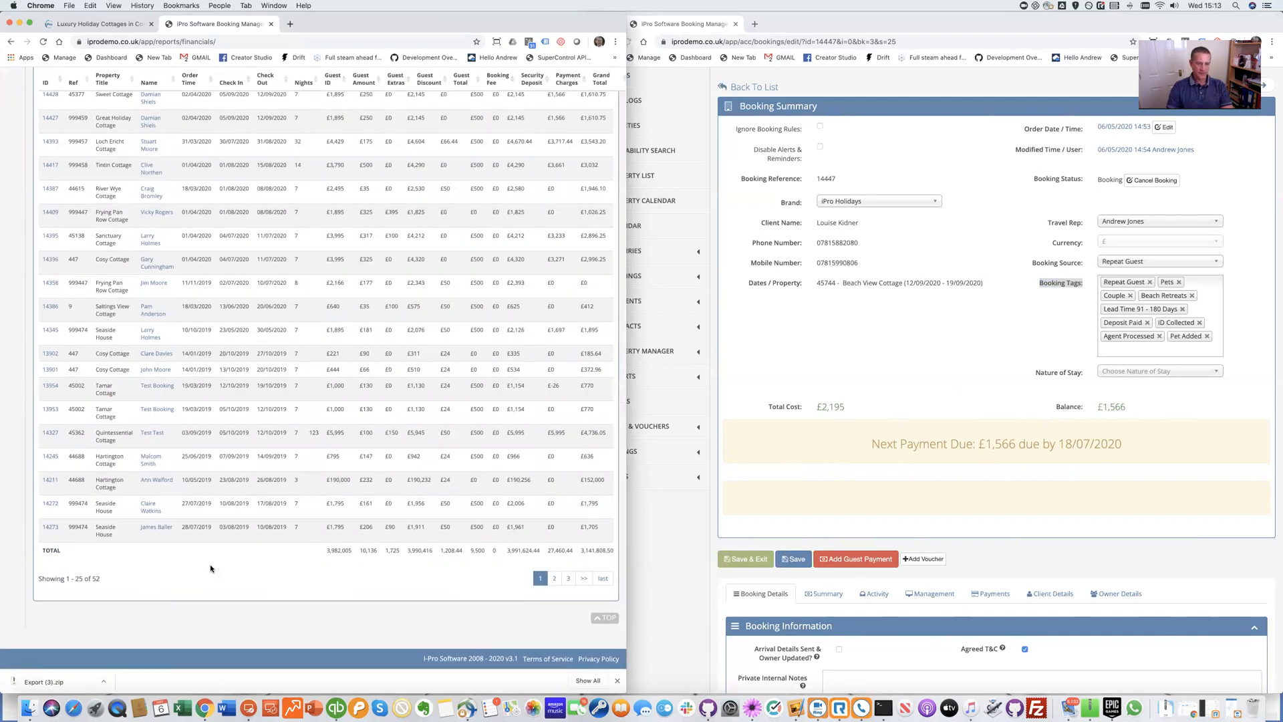
scroll(210, 564, up, 15)
click(297, 440)
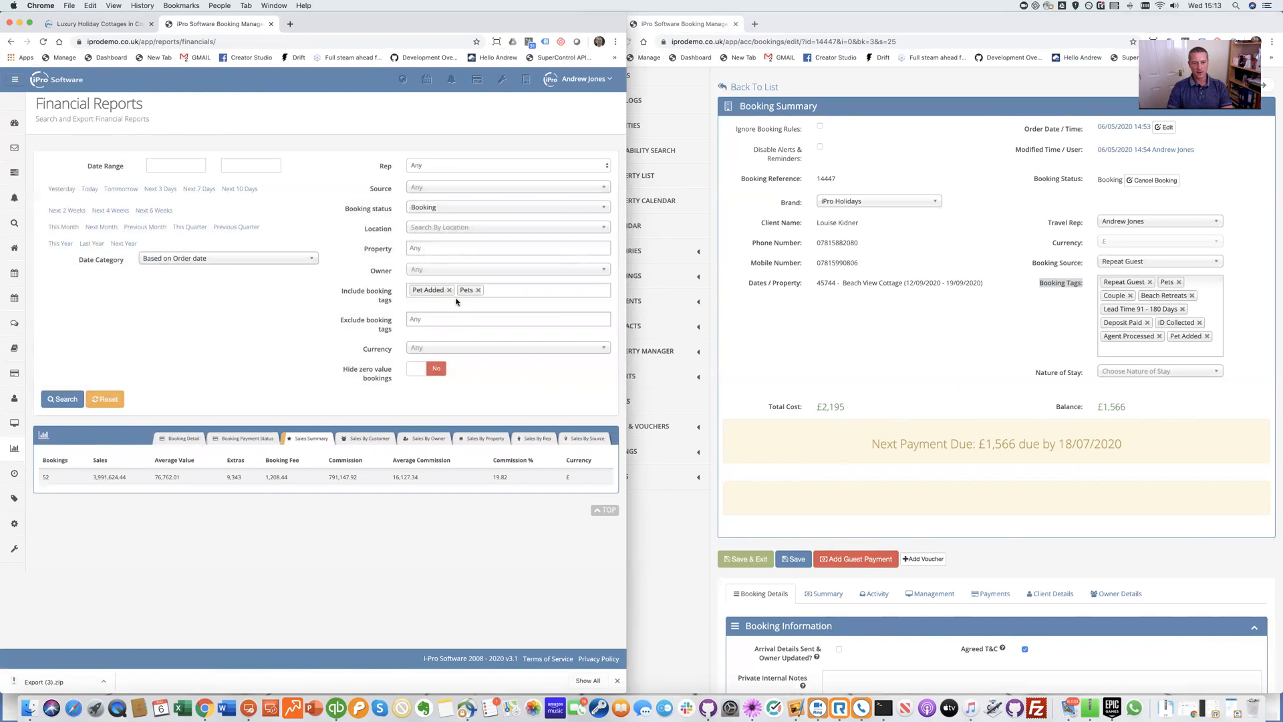
Remove the Pets chip so the sales summary shows only Pet Added: 1 booking, 2,195
click(479, 290)
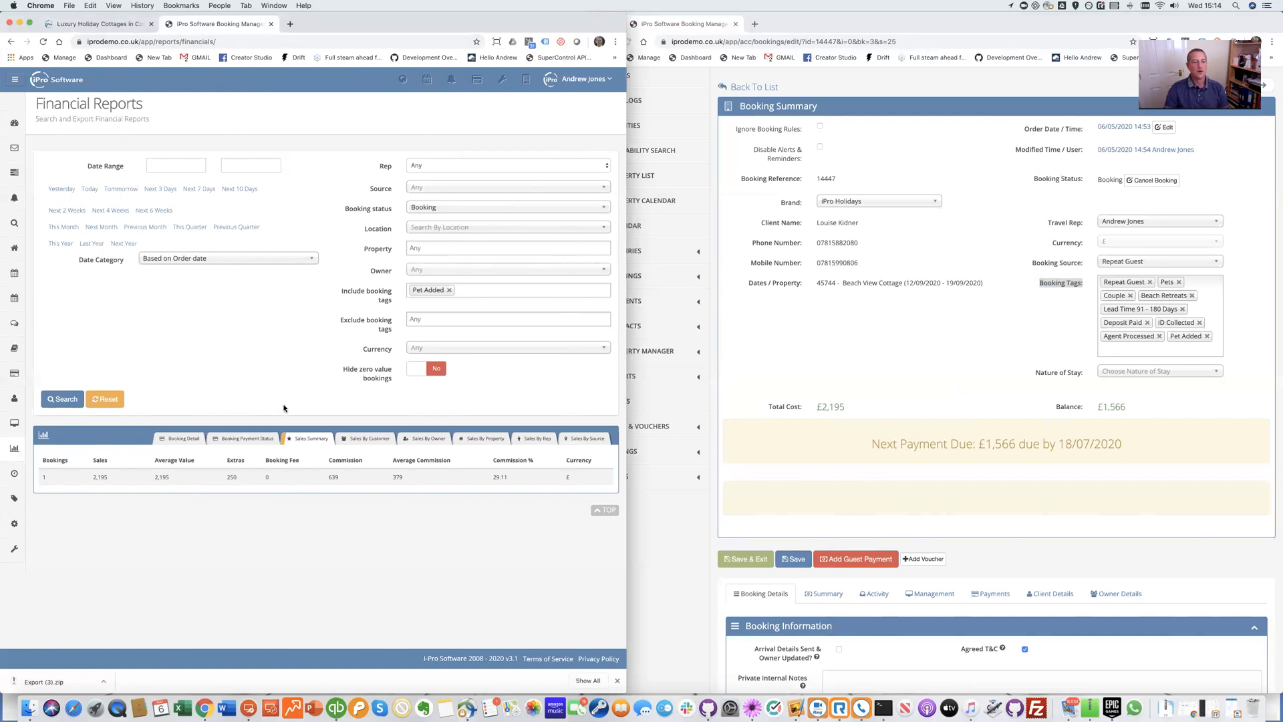
Open Umbraco CMS Content in a new tab via the CMS icon in the iPro header
mouse_move(20, 532)
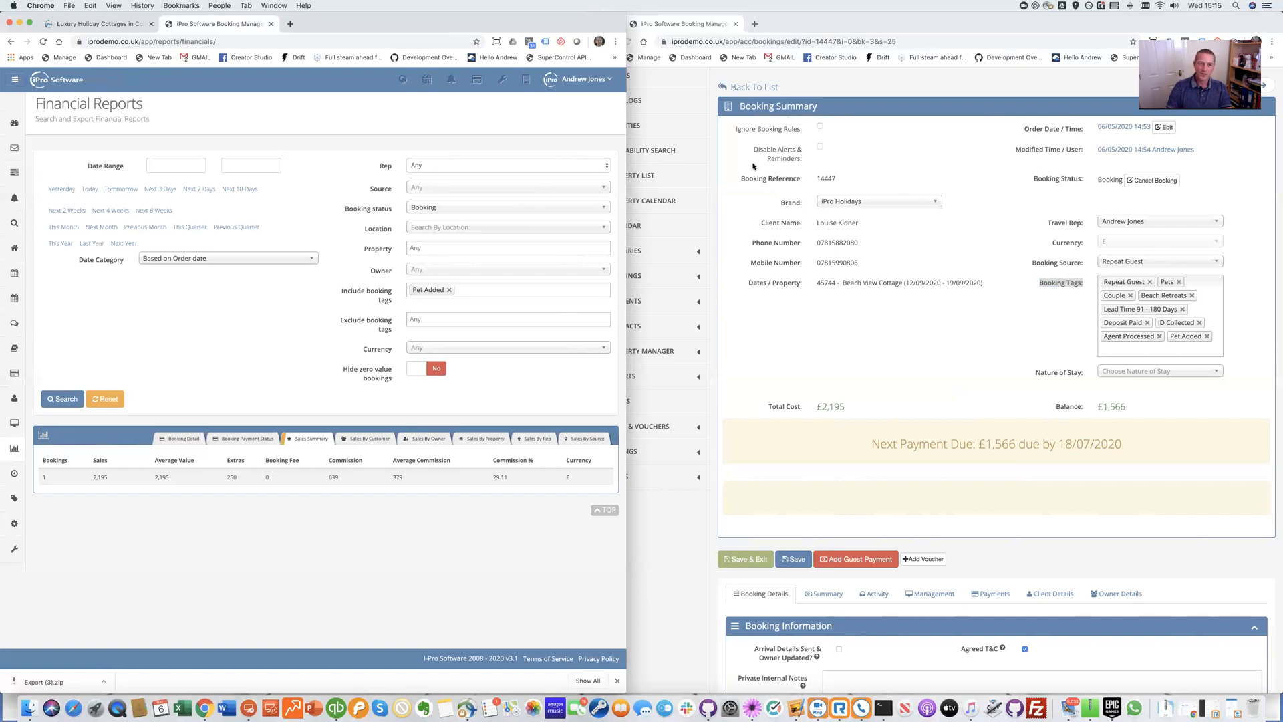
click(405, 80)
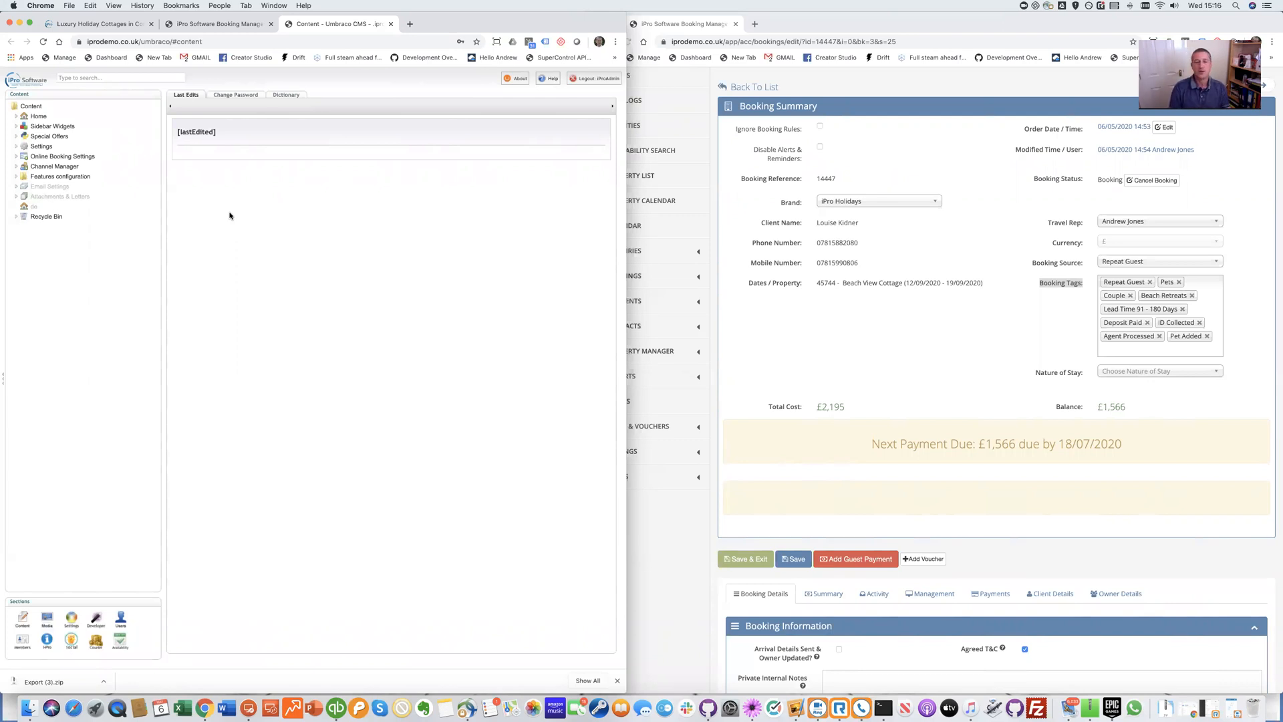
Open Online Booking Settings > Alerts & Reminders > 'Guest Notification - 3 Days Before Check In' and widen the window
click(16, 157)
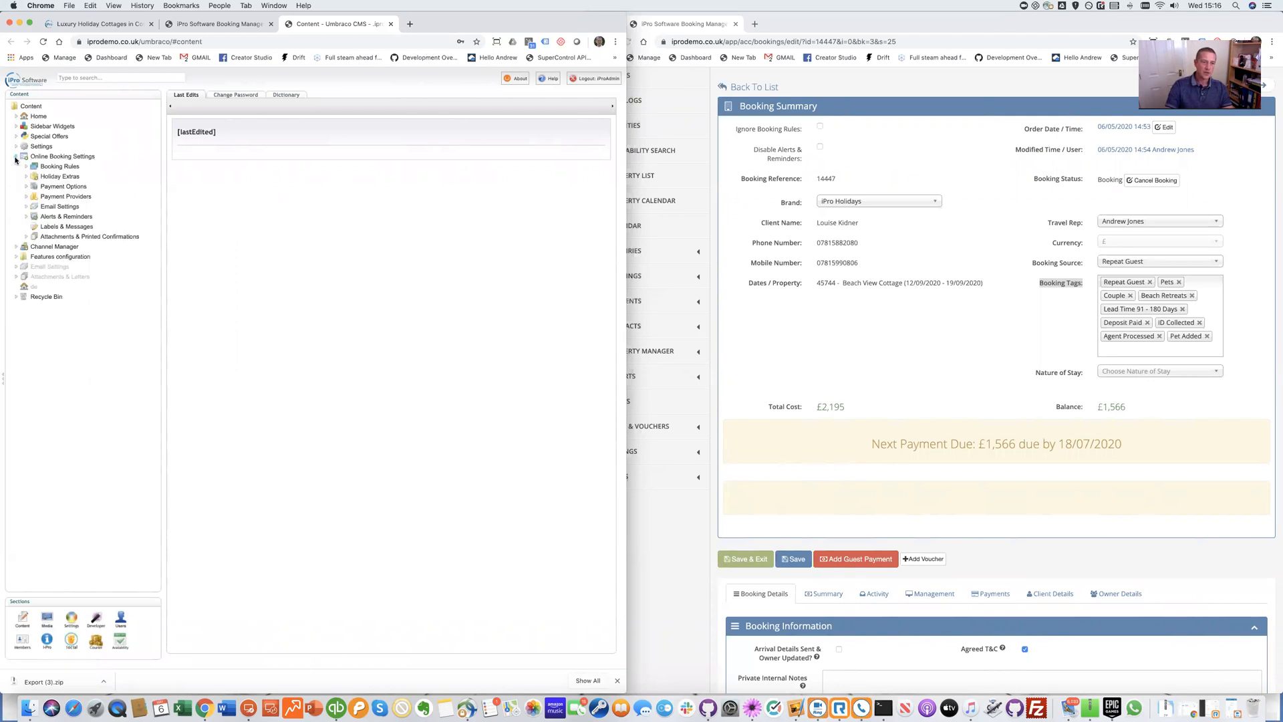
click(26, 217)
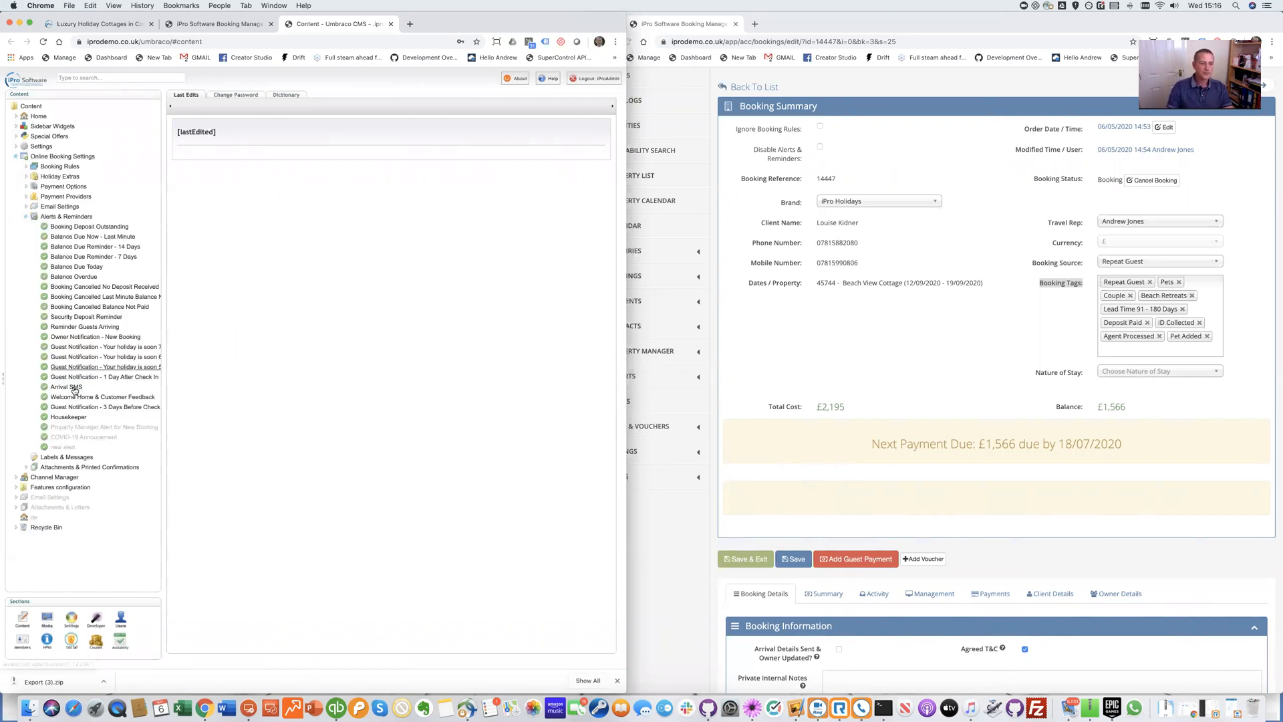
click(69, 410)
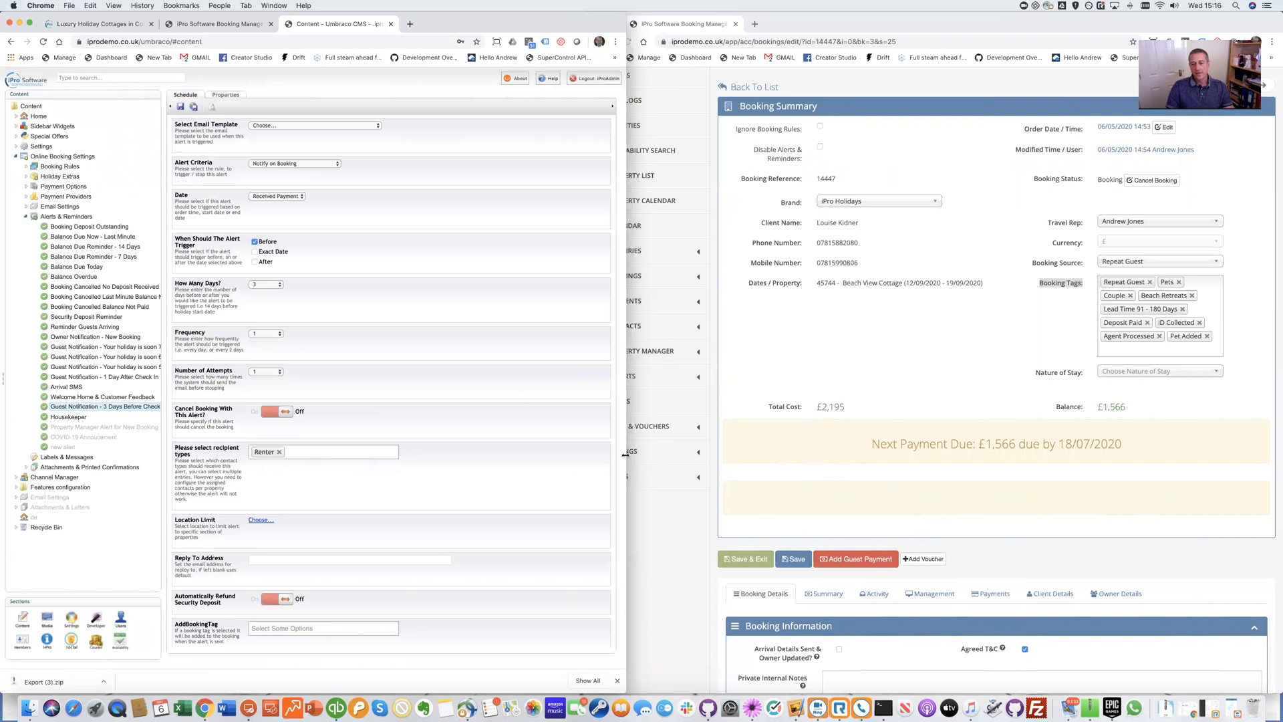
drag(693, 451, 693, 451)
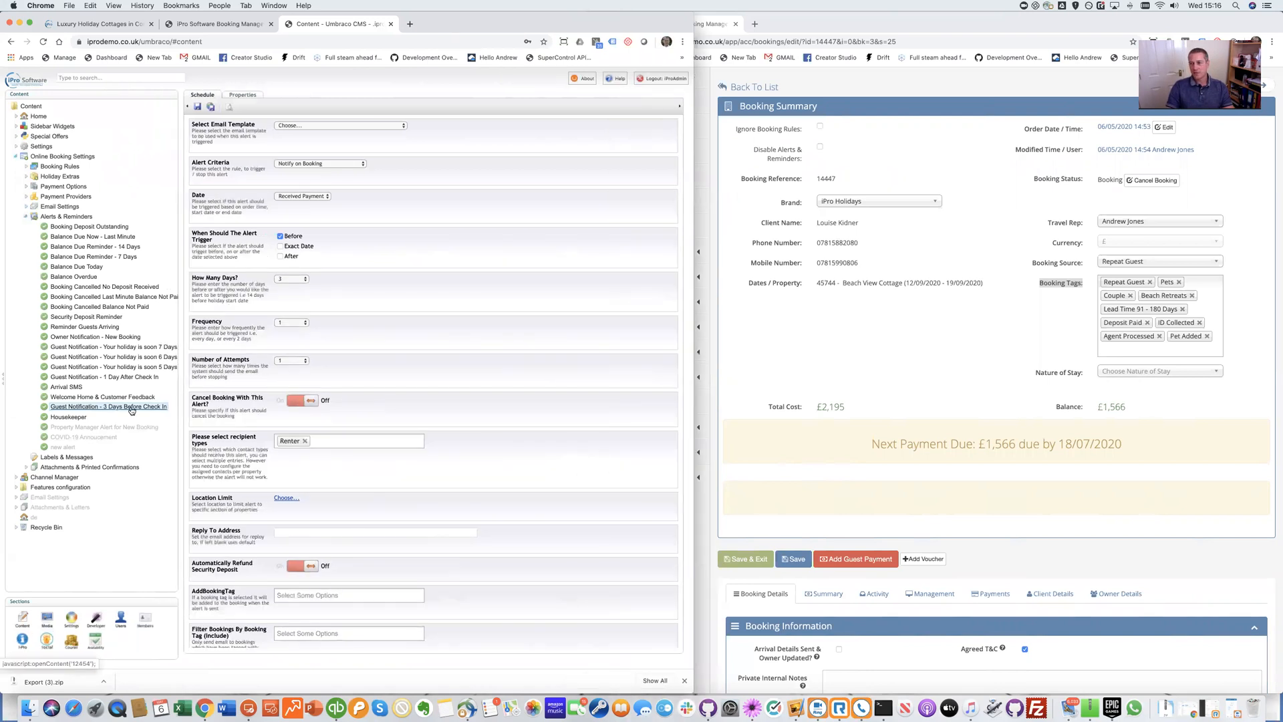
scroll(528, 479, down, 2)
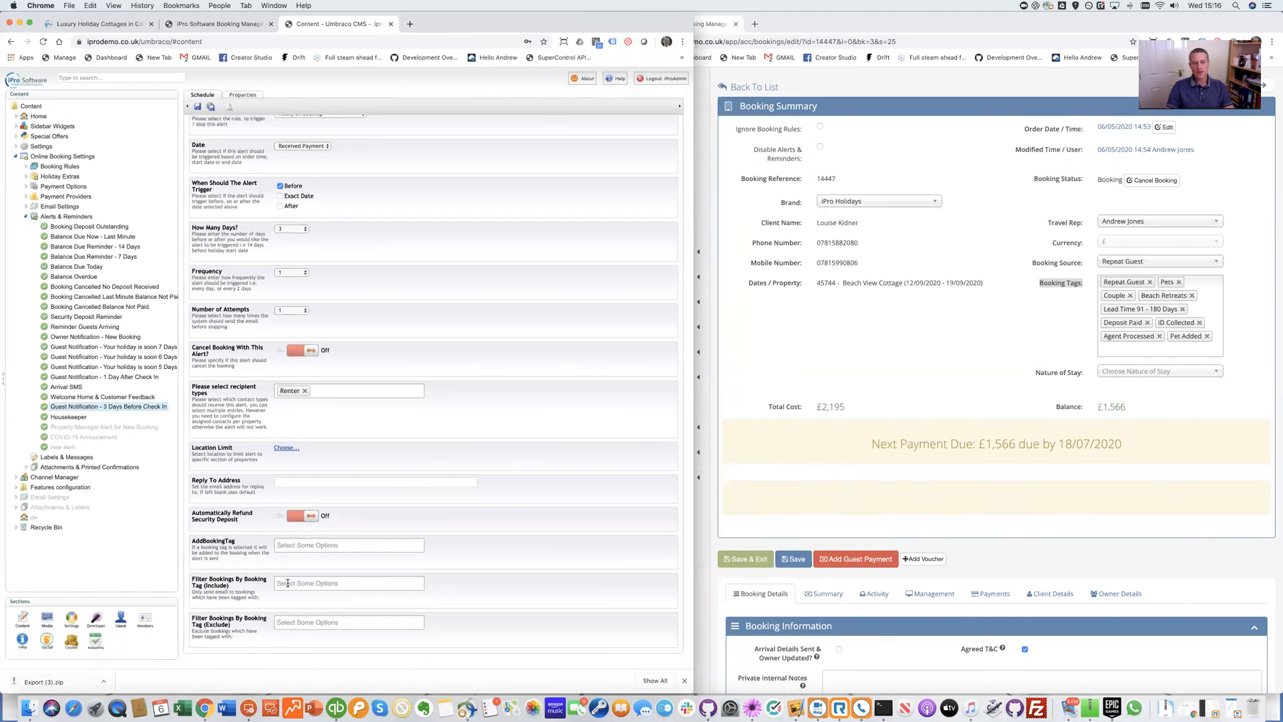
Add Pets to the alert's Include booking-tag filter, then return to the iPro Financial Reports tab
click(287, 583)
scroll(347, 585, down, 2)
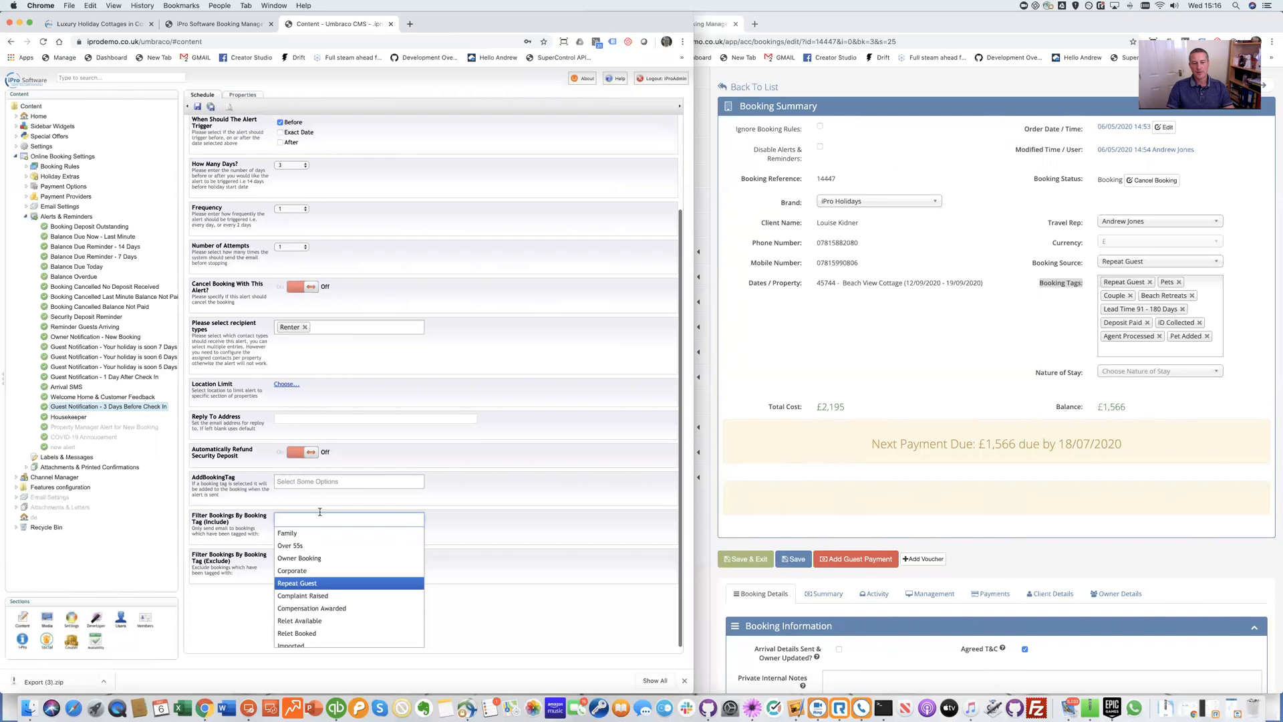
text(Pets)
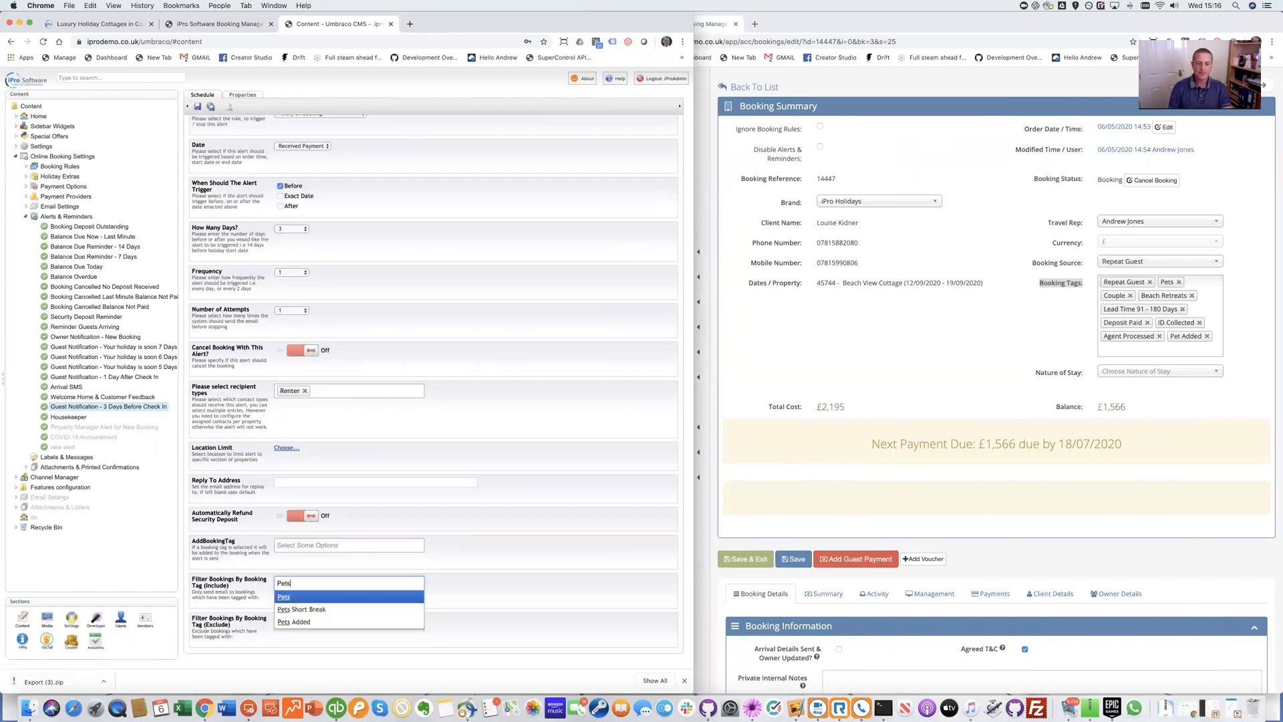
key(Return)
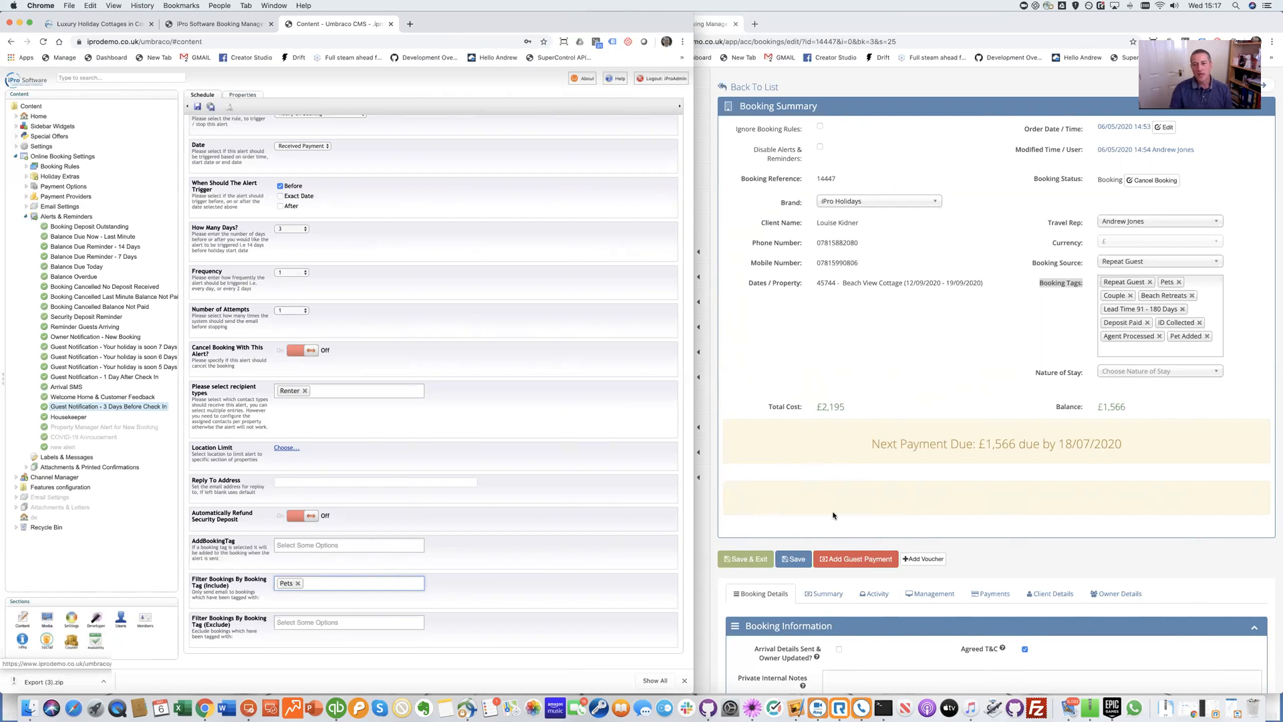
click(829, 396)
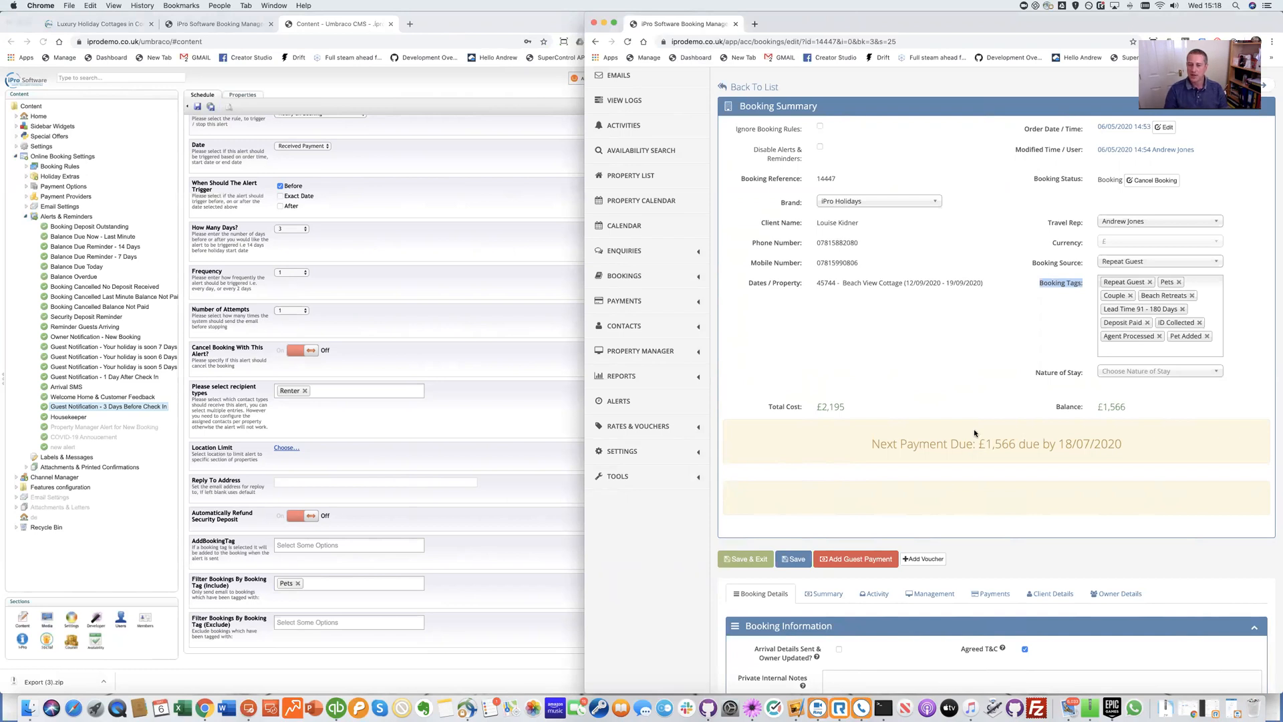
click(179, 24)
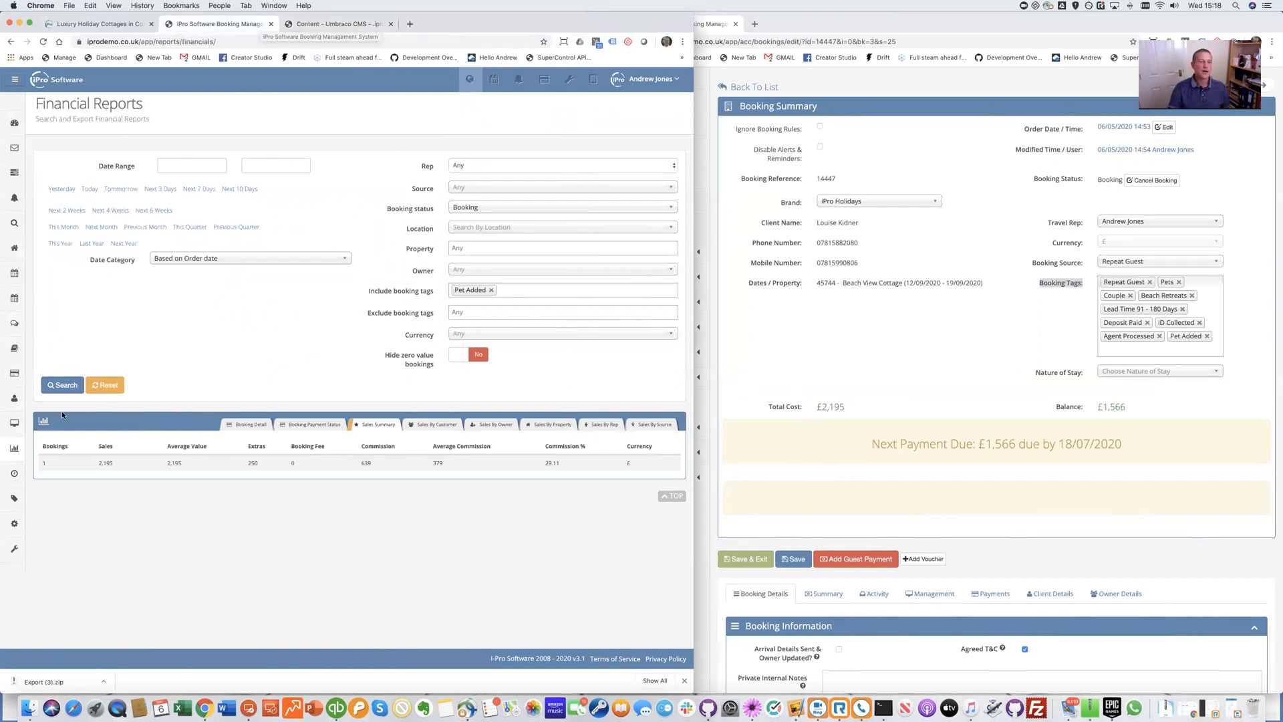
Go to the Dashboard, open Settings > Extras, and widen the iPro window to full screen width
mouse_move(13, 526)
scroll(74, 641, down, 1)
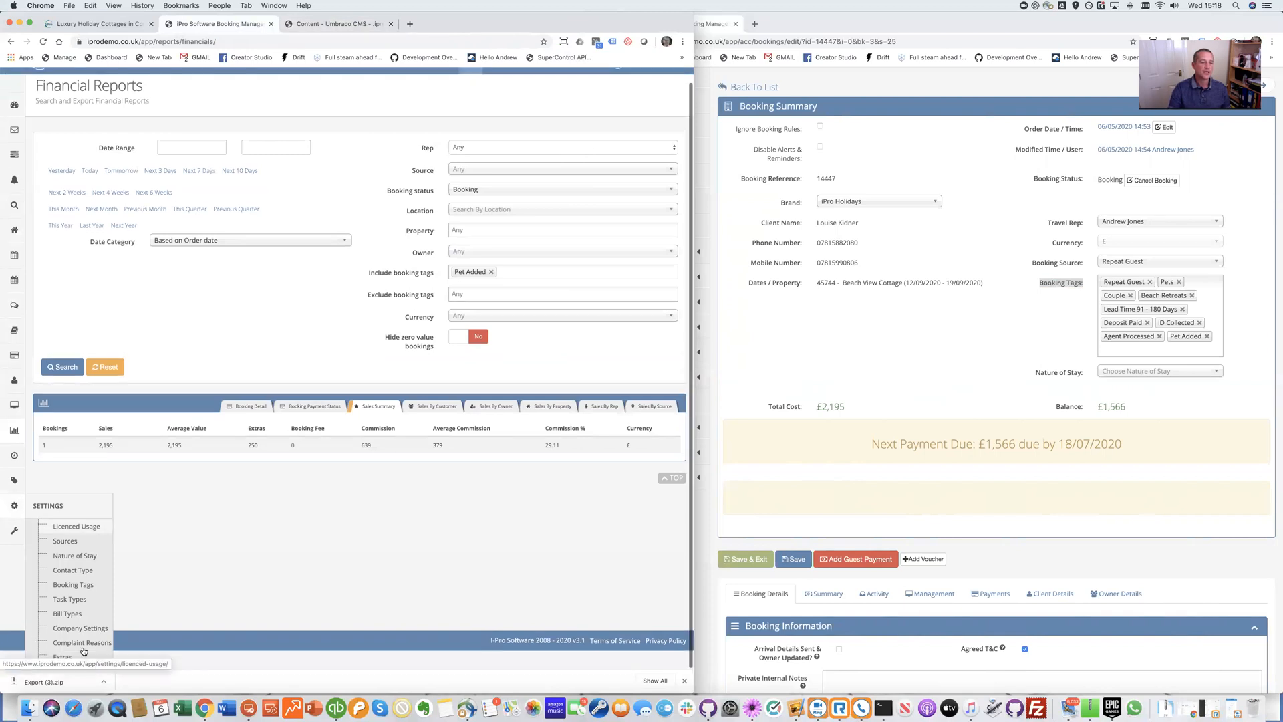
scroll(311, 385, up, 1)
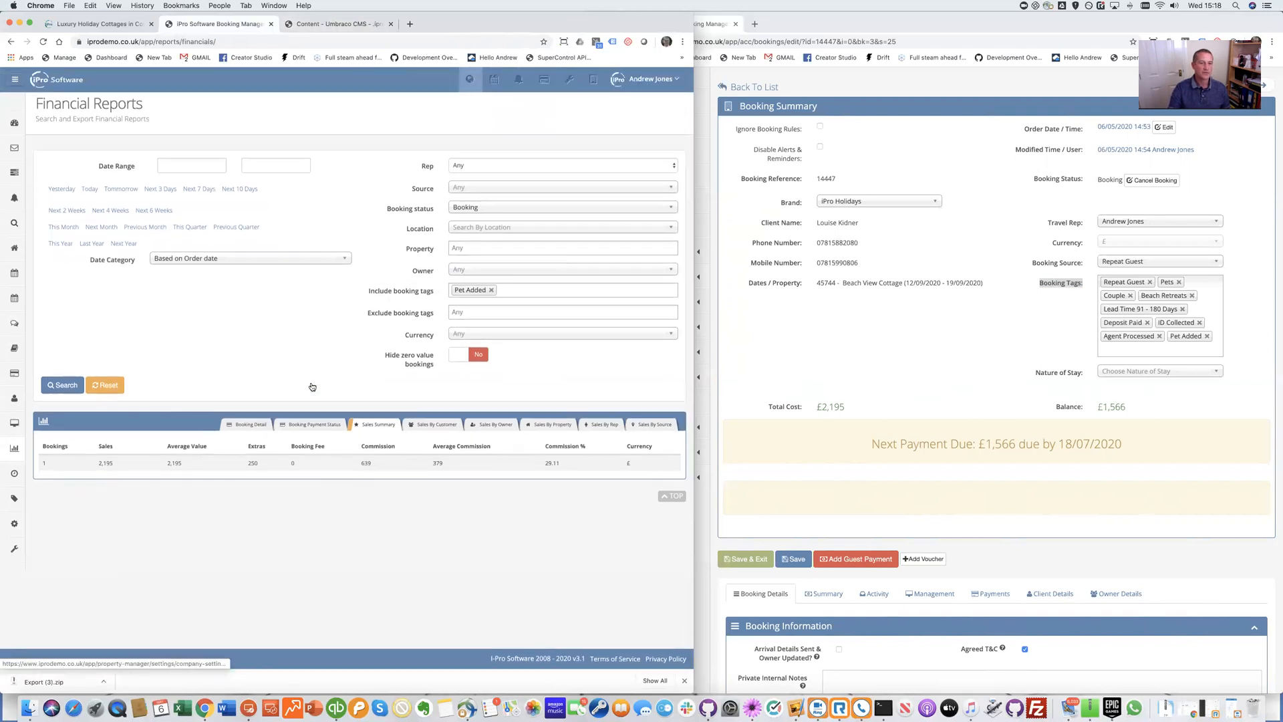
click(17, 127)
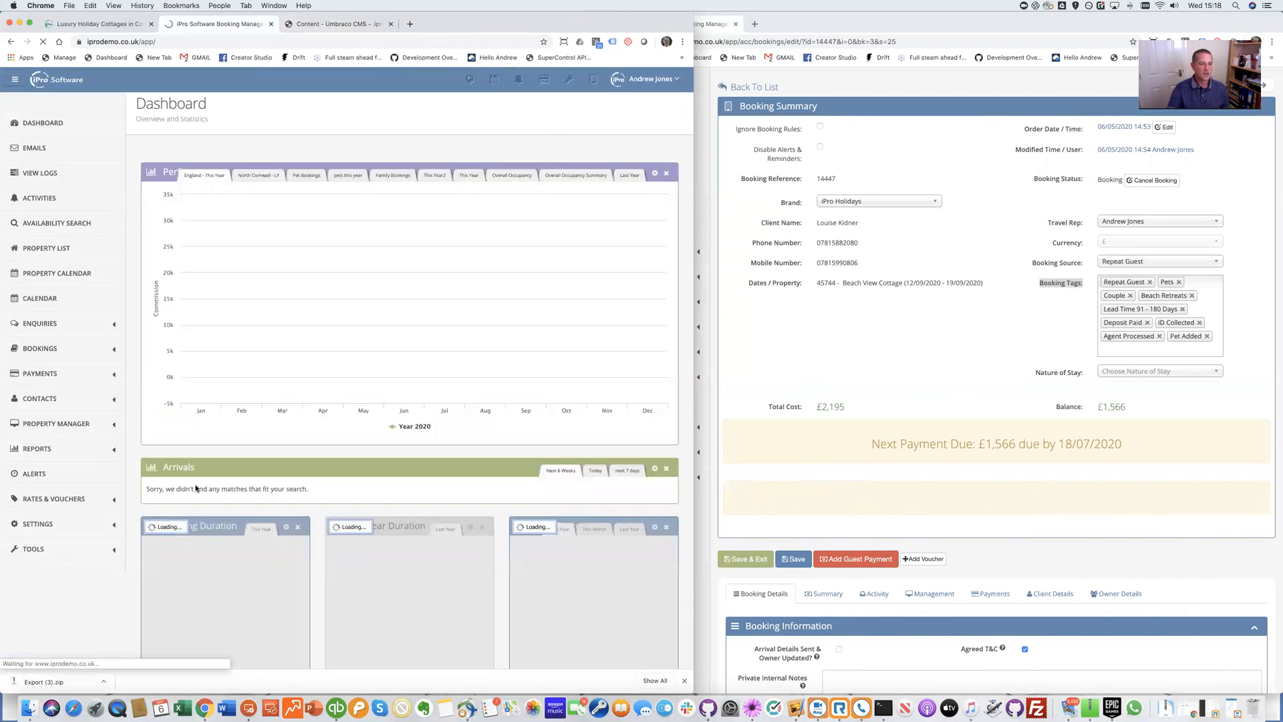
click(87, 527)
scroll(42, 302, down, 5)
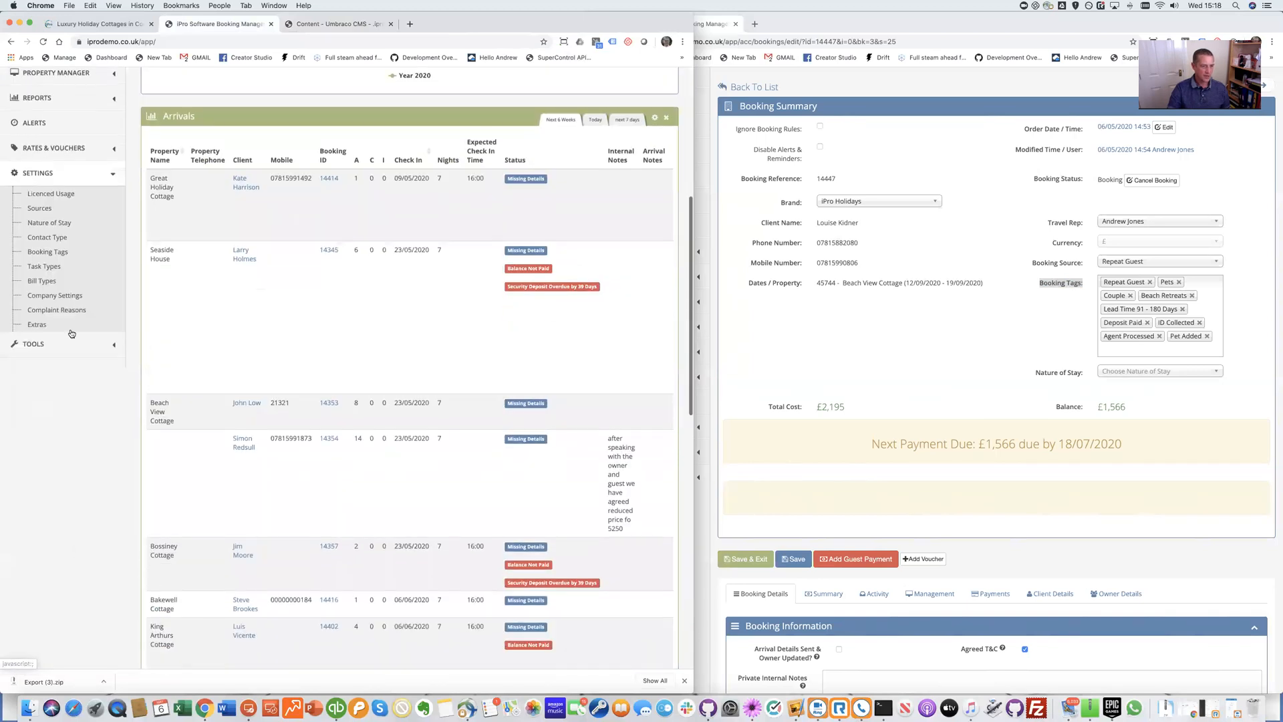
click(43, 302)
drag(693, 315, 1276, 341)
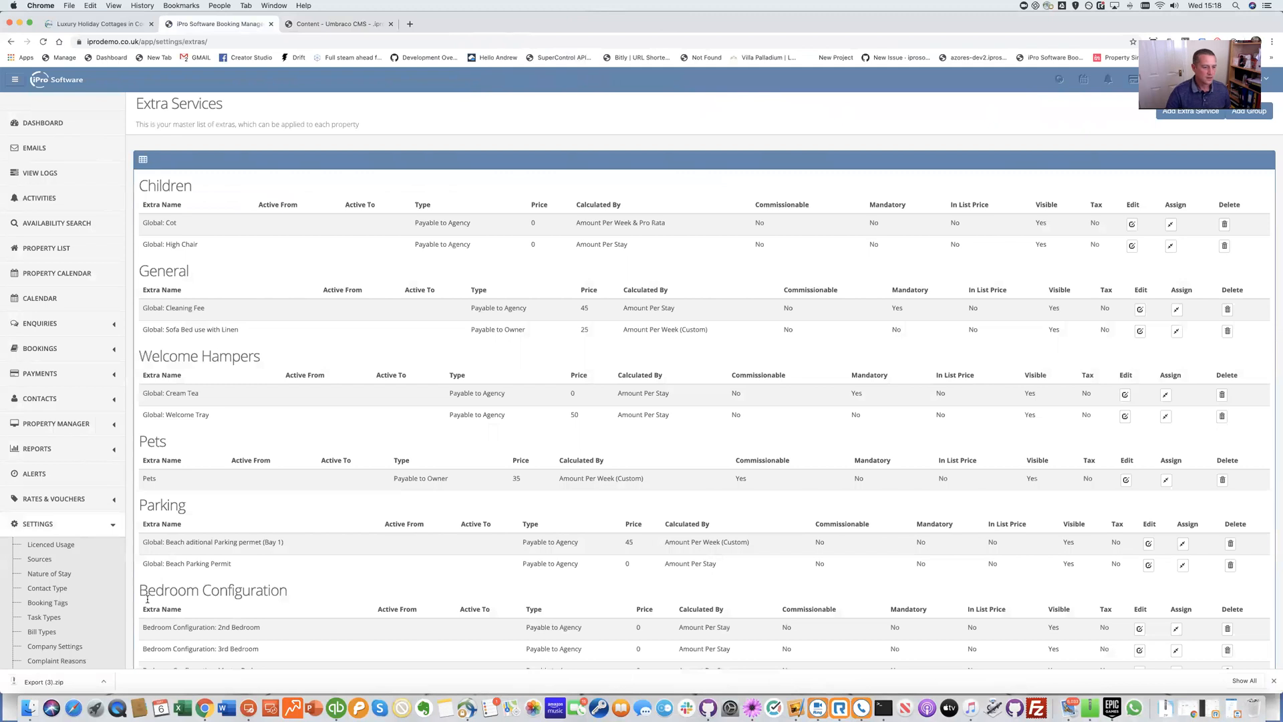
scroll(92, 618, down, 3)
Open the Family booking tag's editor from Booking Tags to see its Children ≥ 1 rule
click(46, 502)
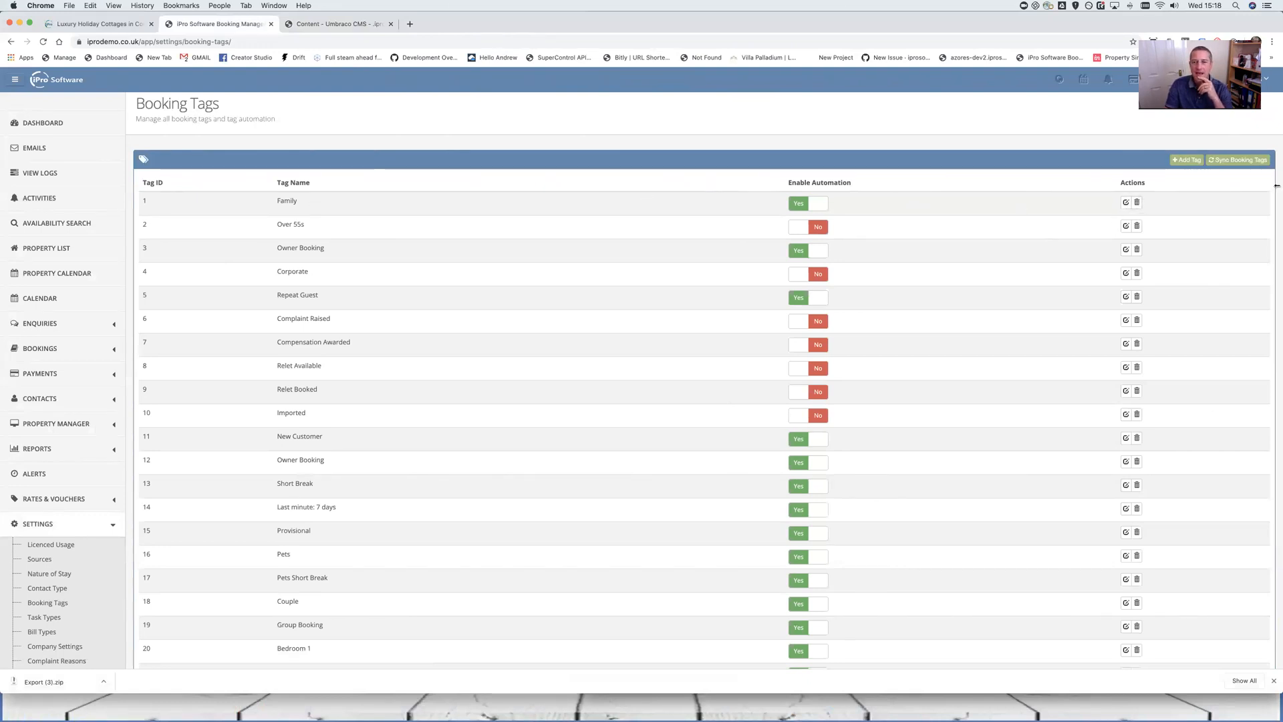
click(1126, 202)
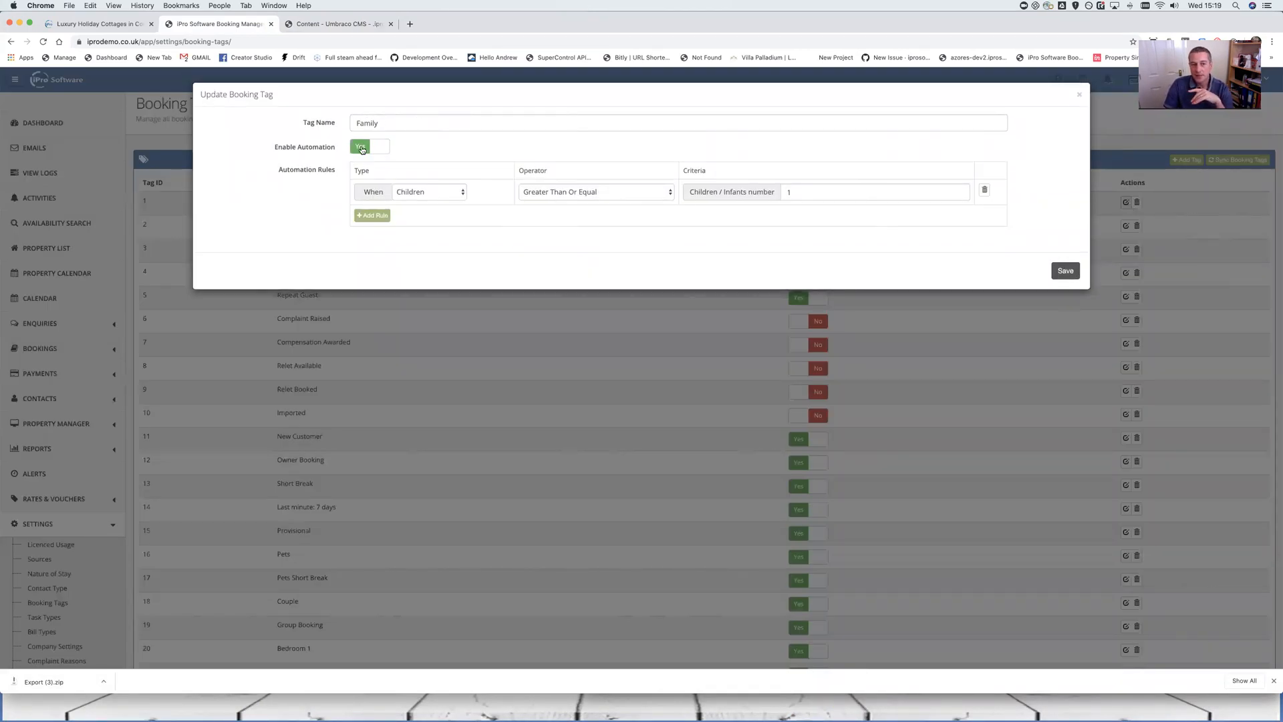
Check the Family rule's Children type, Greater Than Or Equal operator and value 1, then close without saving
click(427, 194)
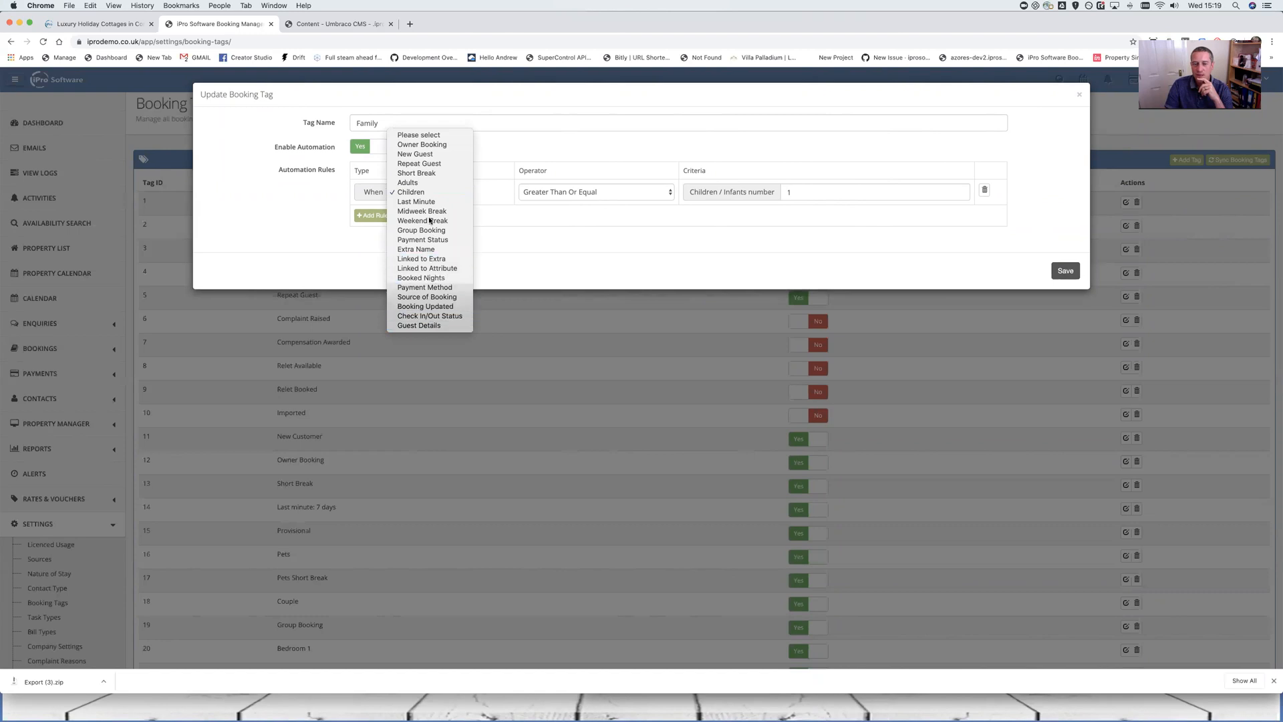
click(430, 191)
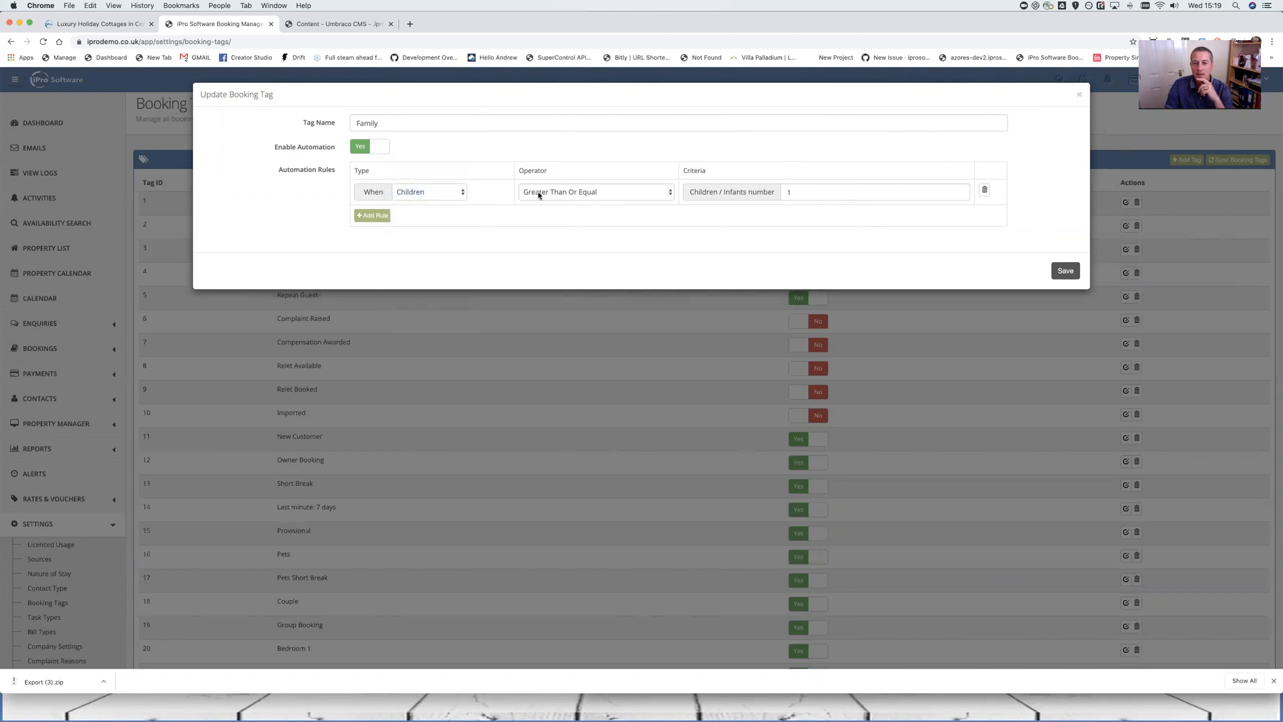
click(583, 194)
click(598, 192)
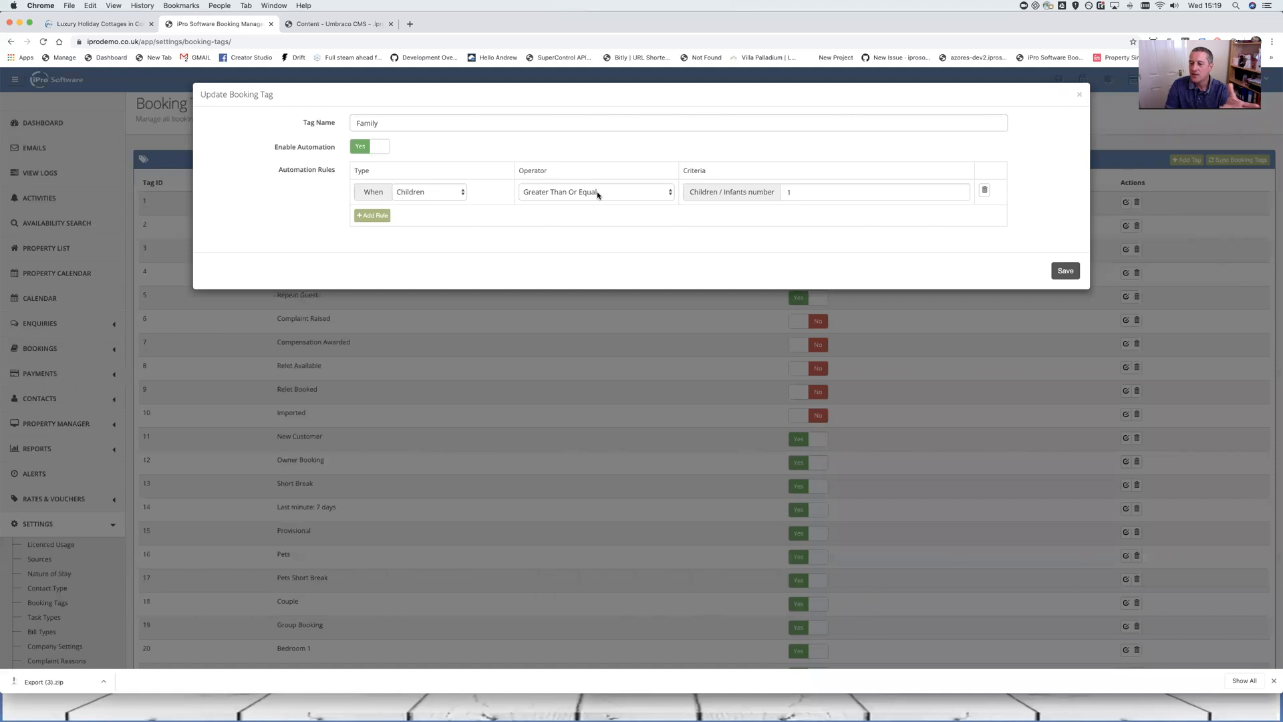
drag(783, 190, 797, 197)
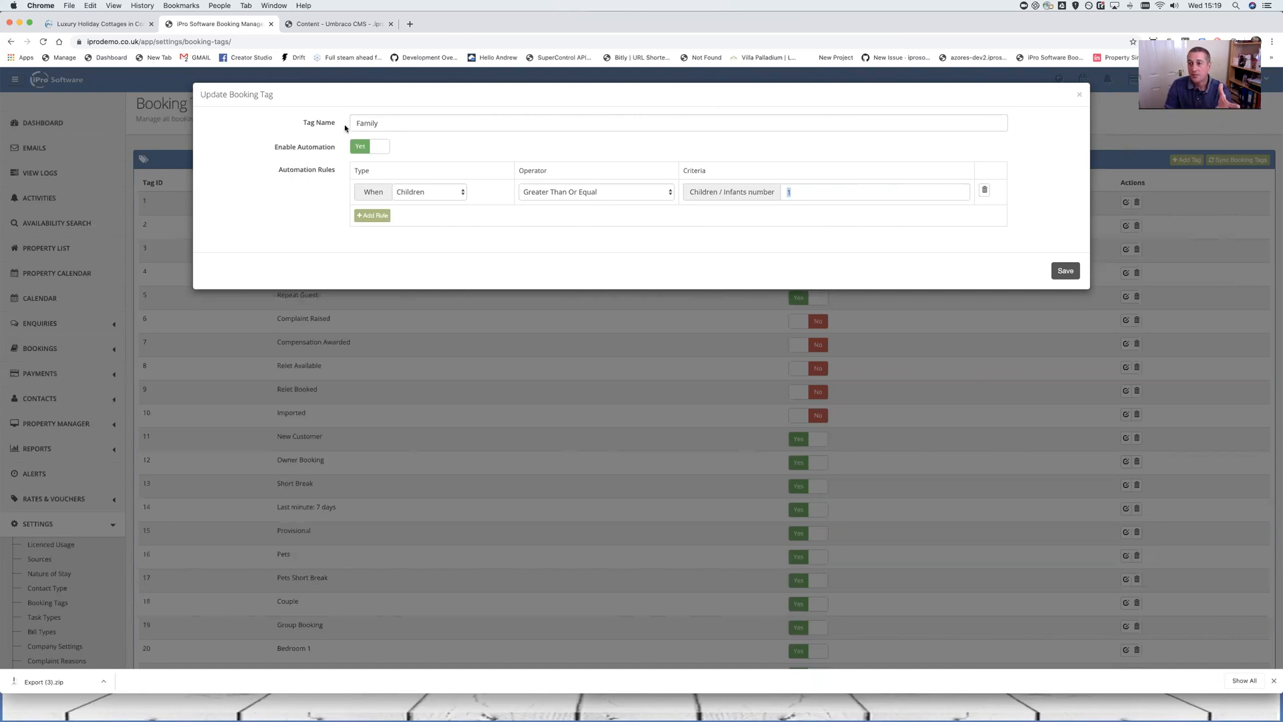
click(1079, 94)
Search the Booking Tags page for 'pets' to locate the Pets tags
key(super+f)
text(pe)
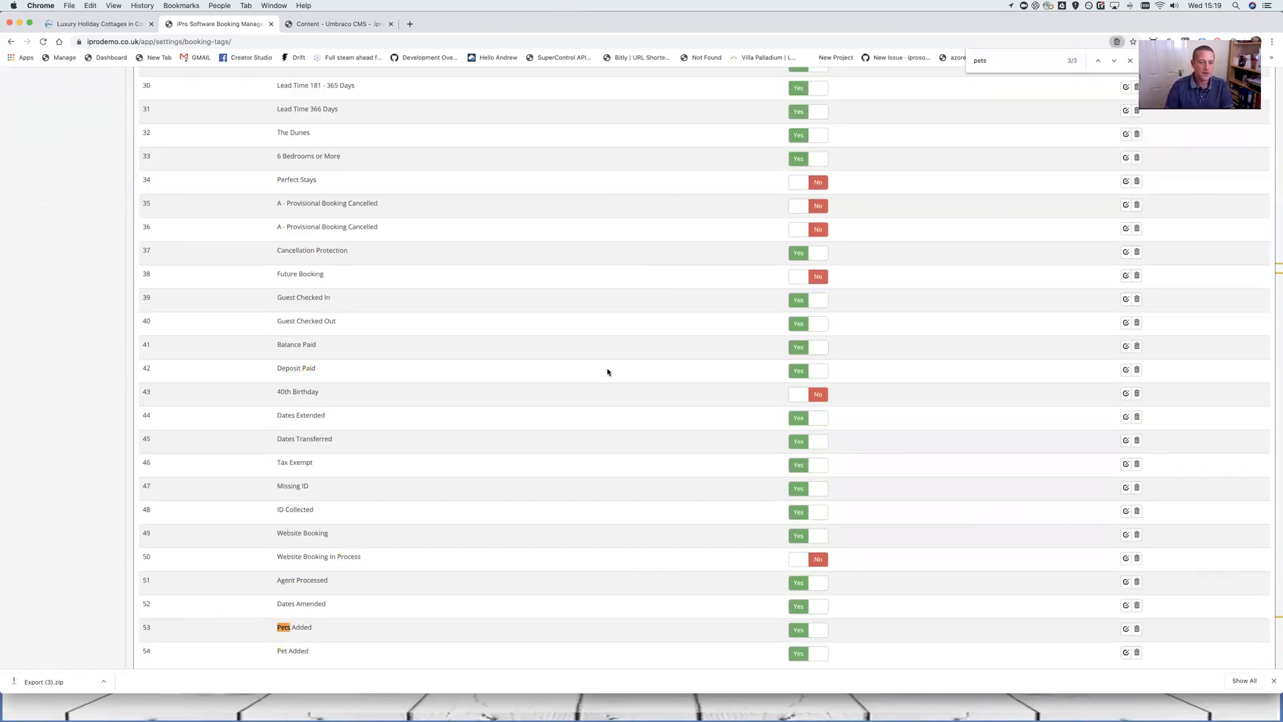
text(ts)
scroll(605, 374, up, 10)
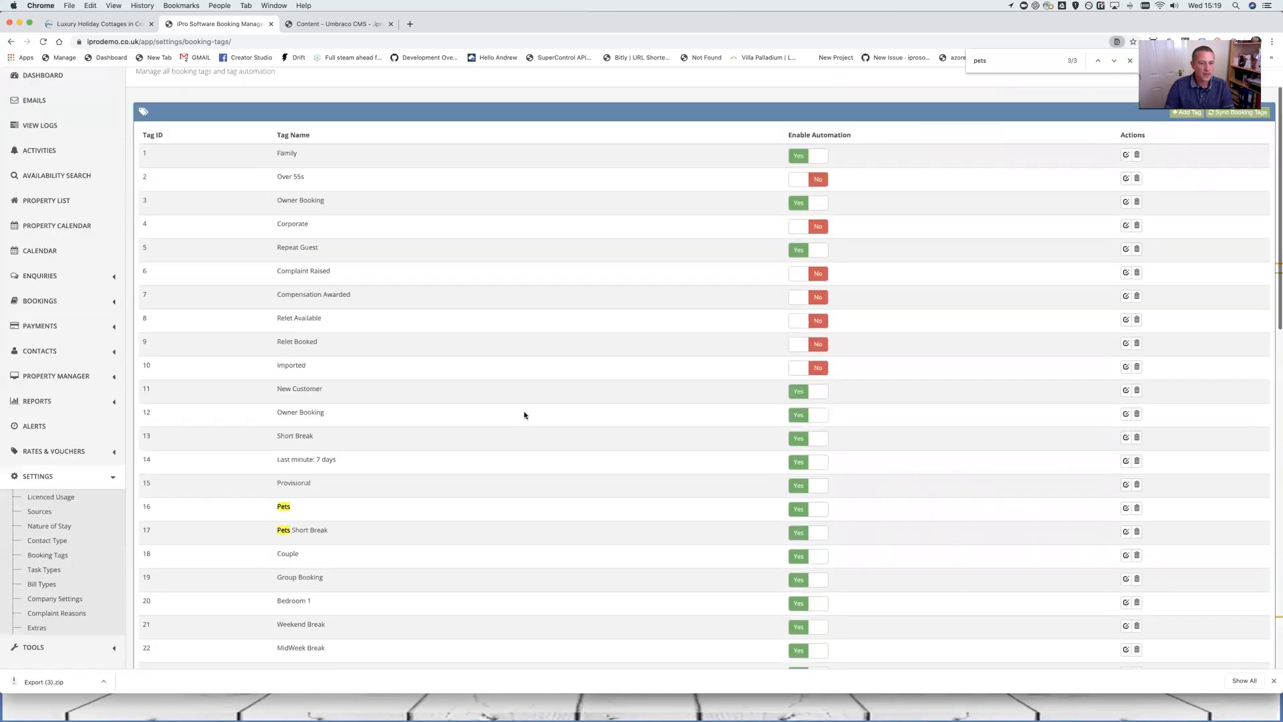
scroll(468, 455, down, 1)
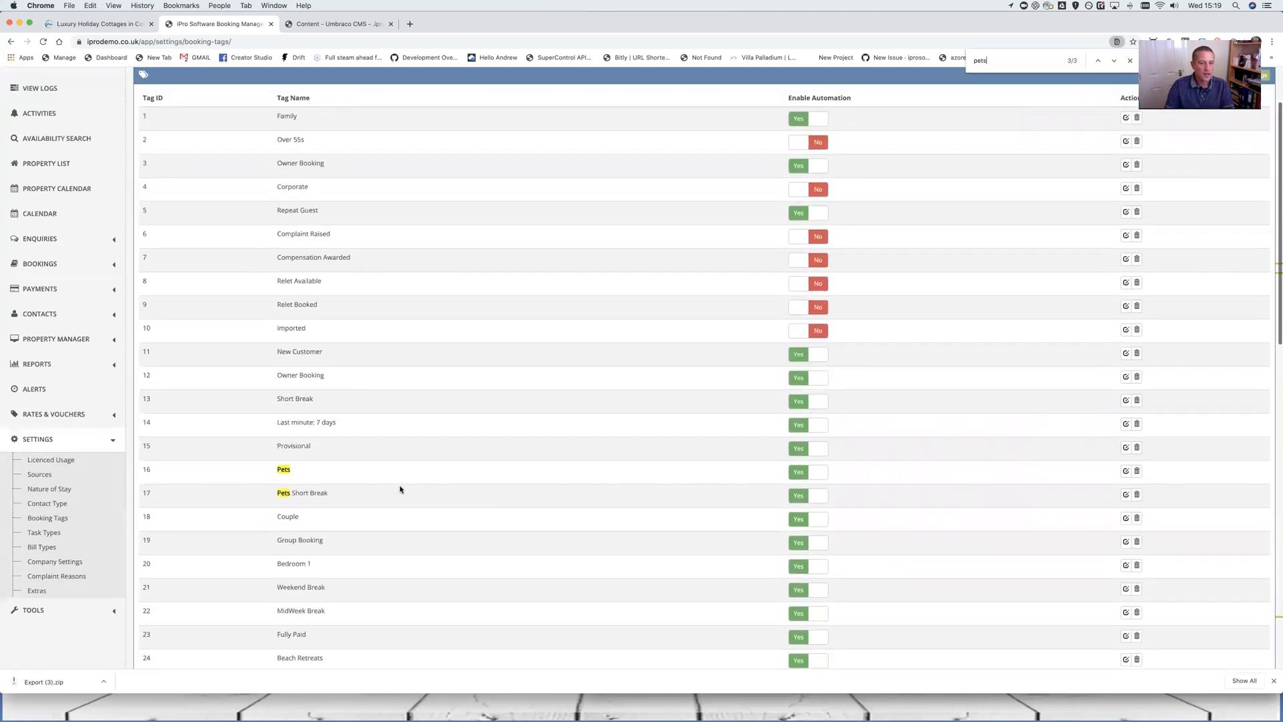
Inspect the Pets tag's Extra Name Equal 'Pets' rule and close it unsaved
click(1126, 471)
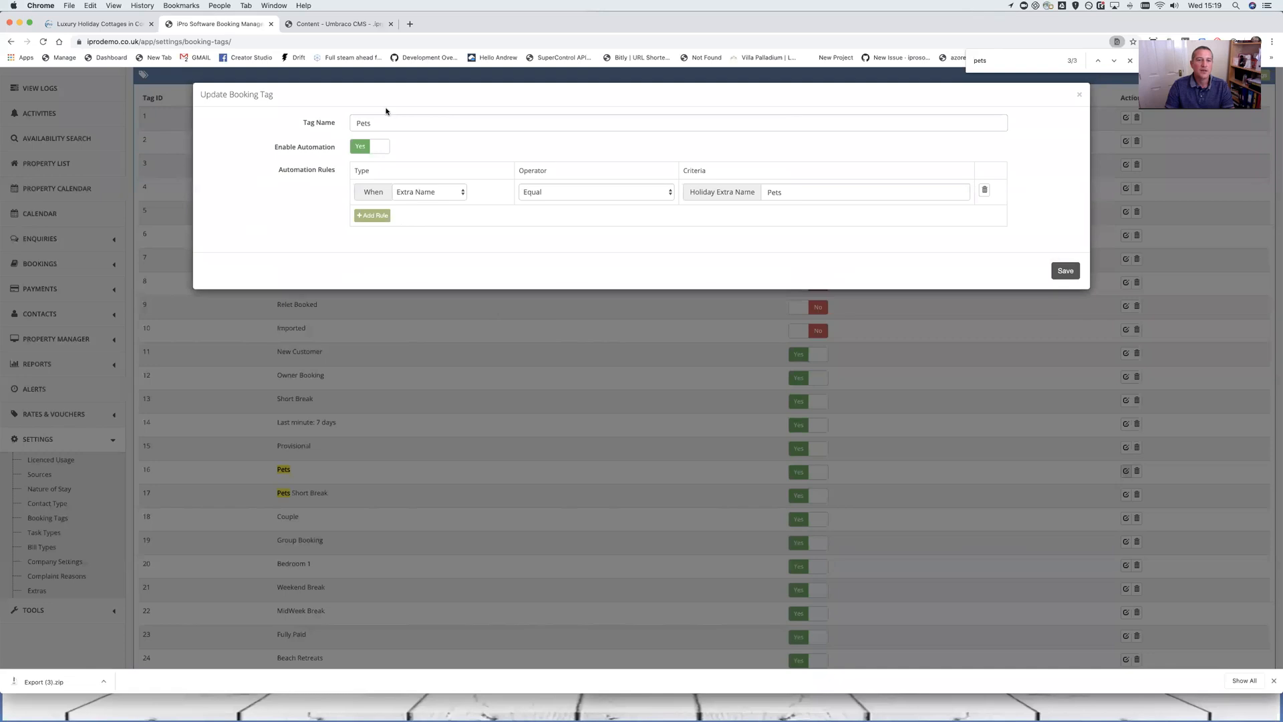
click(637, 194)
click(796, 191)
key(super+a)
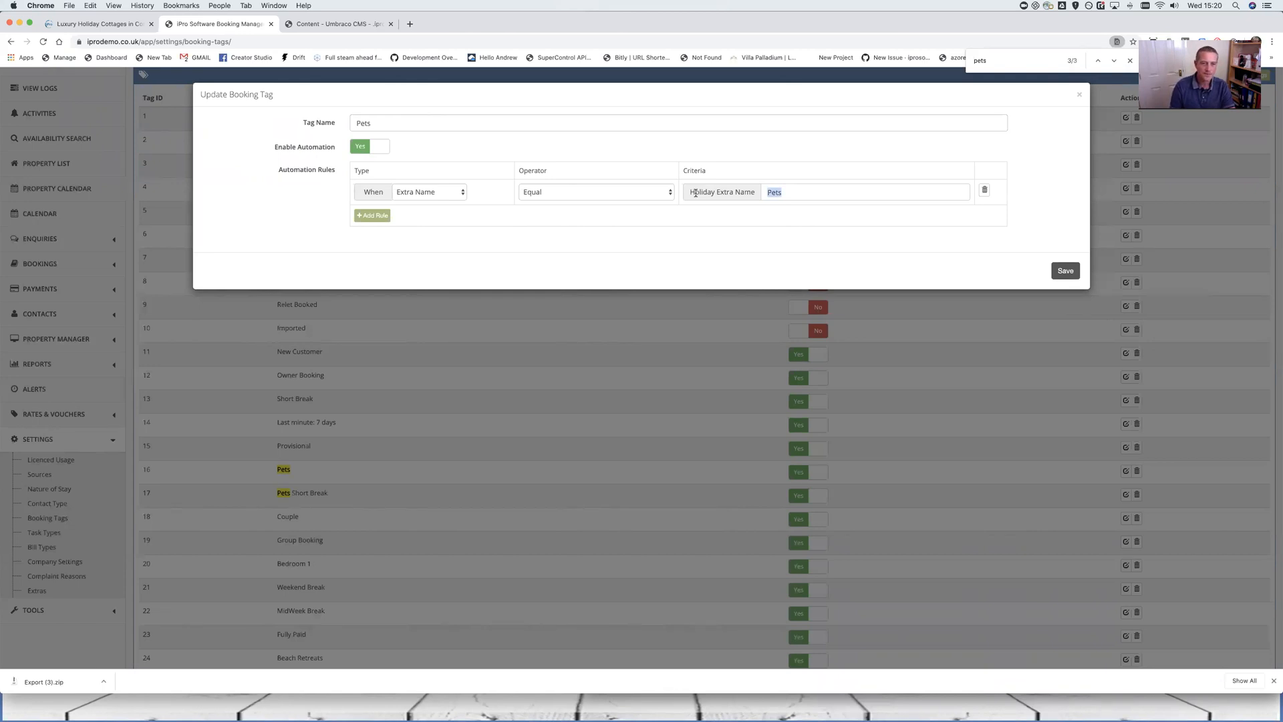
double_click(1079, 98)
click(1079, 98)
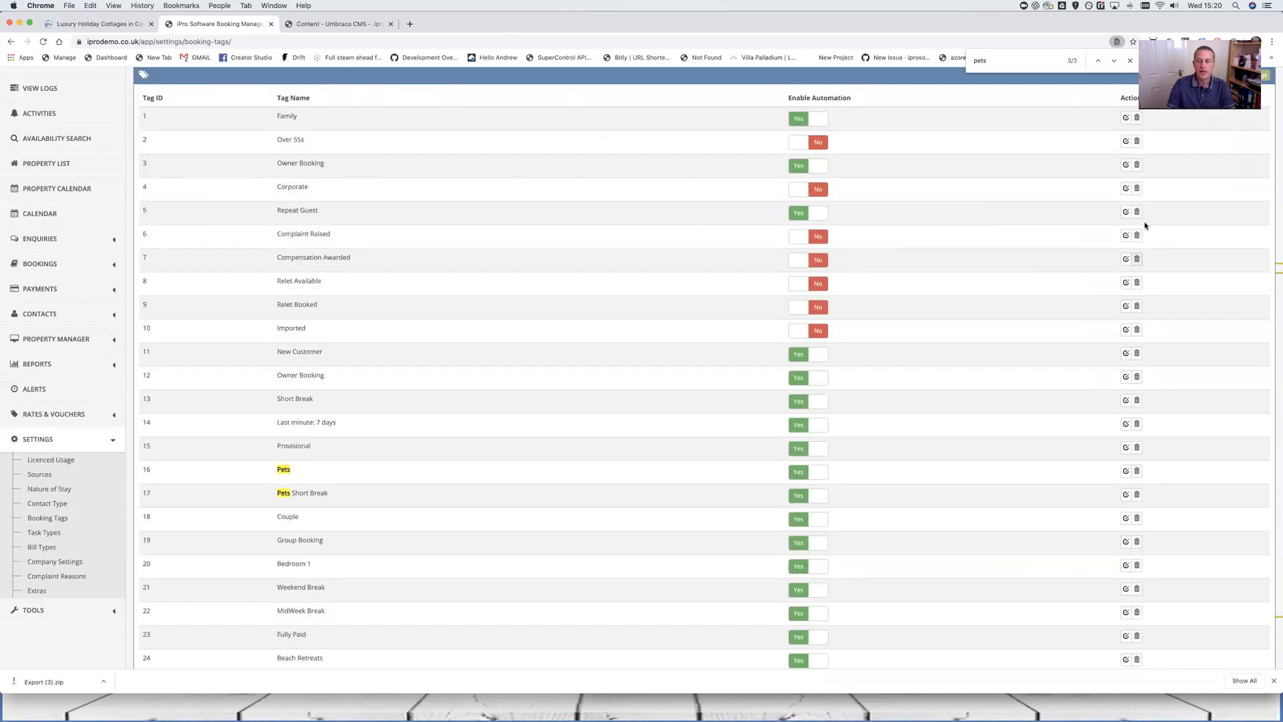
Glance at the Repeat Guest tag's rules and close its editor
click(1125, 212)
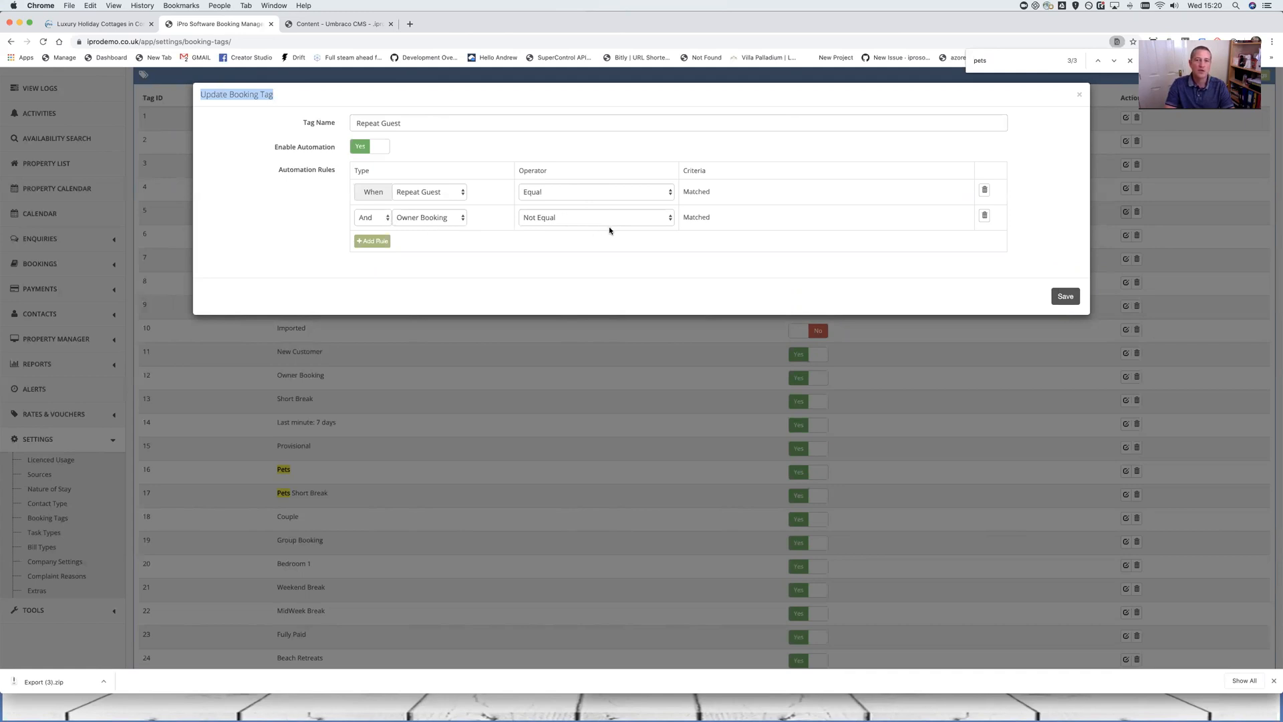
click(1078, 97)
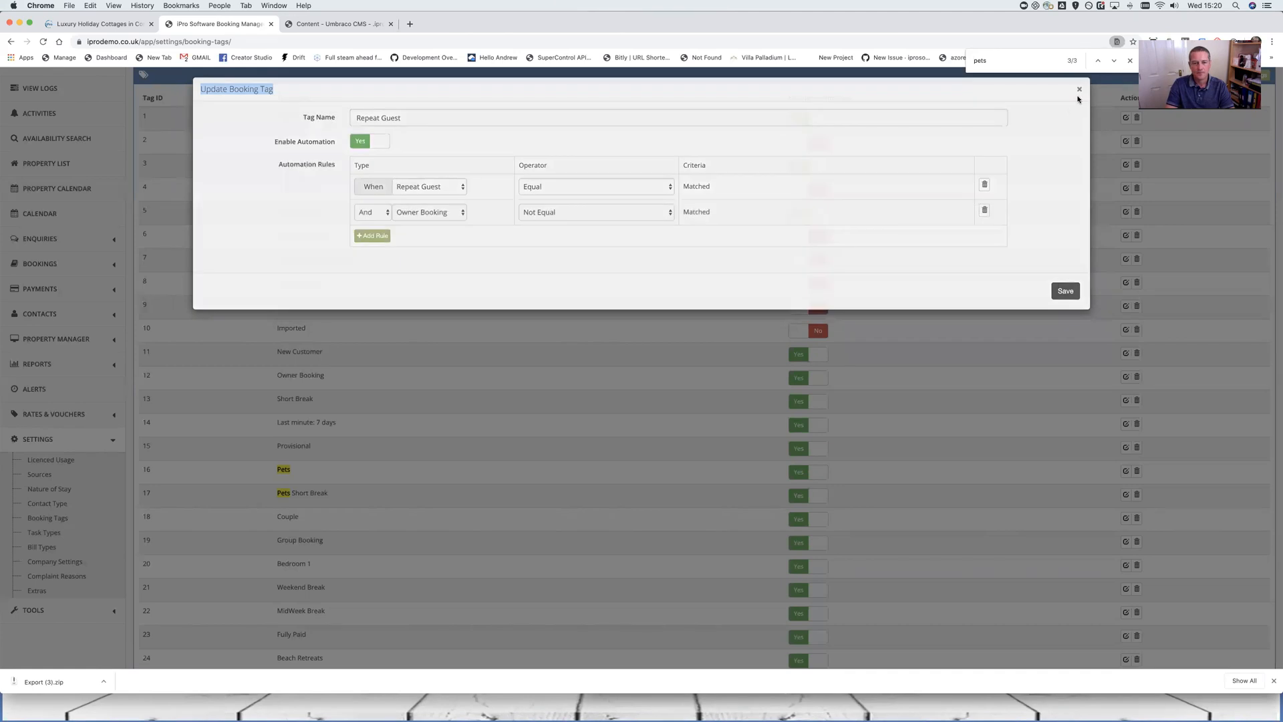
scroll(798, 313, down, 5)
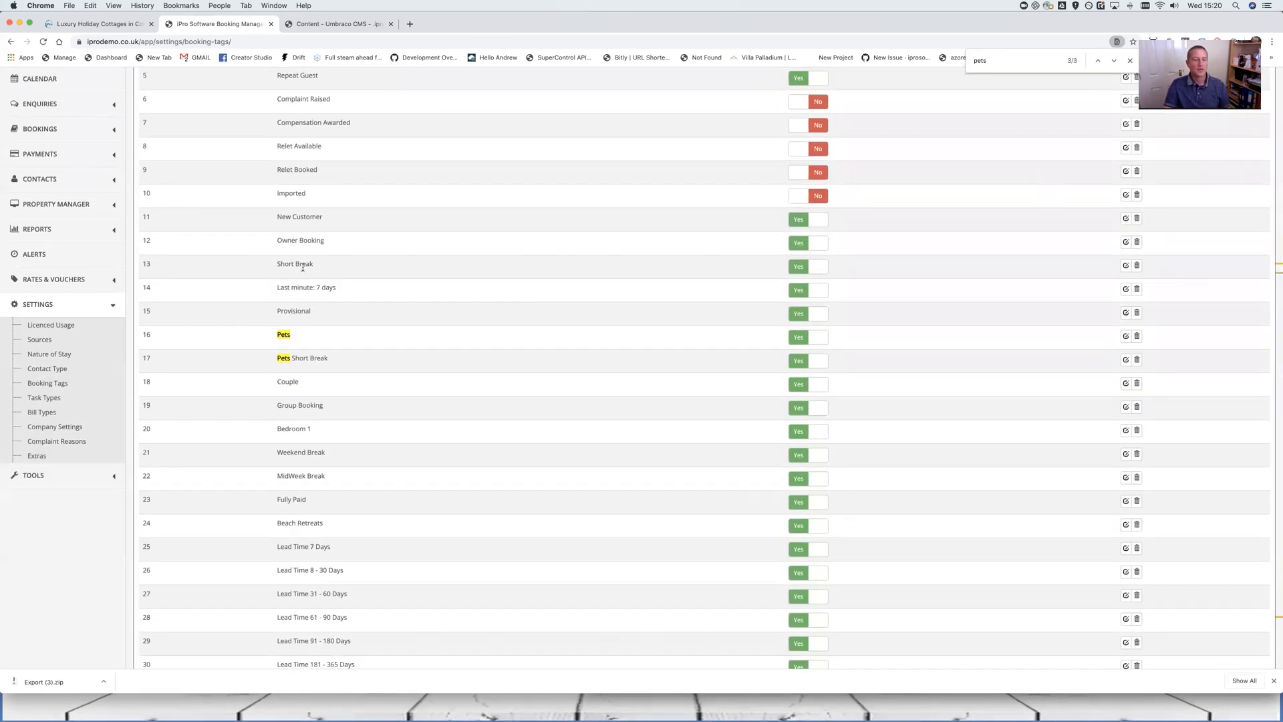
Review the Short Break tag's rule types and close it without changes
click(1124, 266)
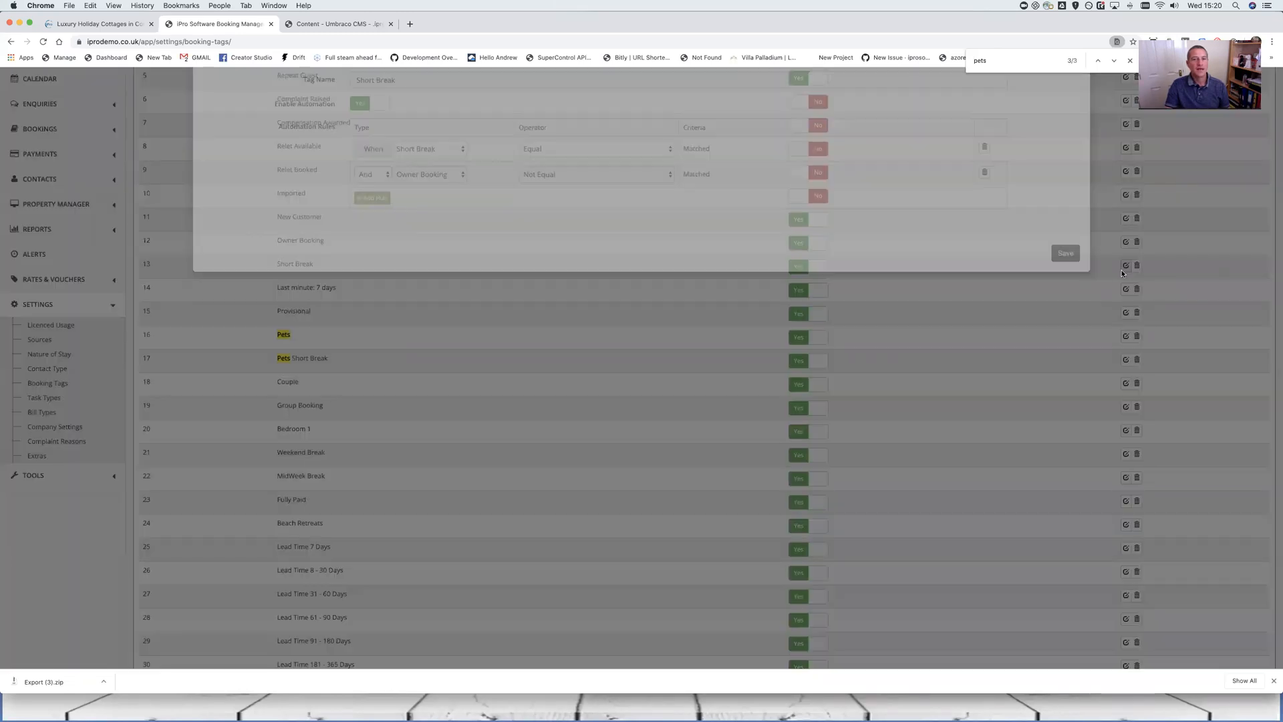
click(442, 195)
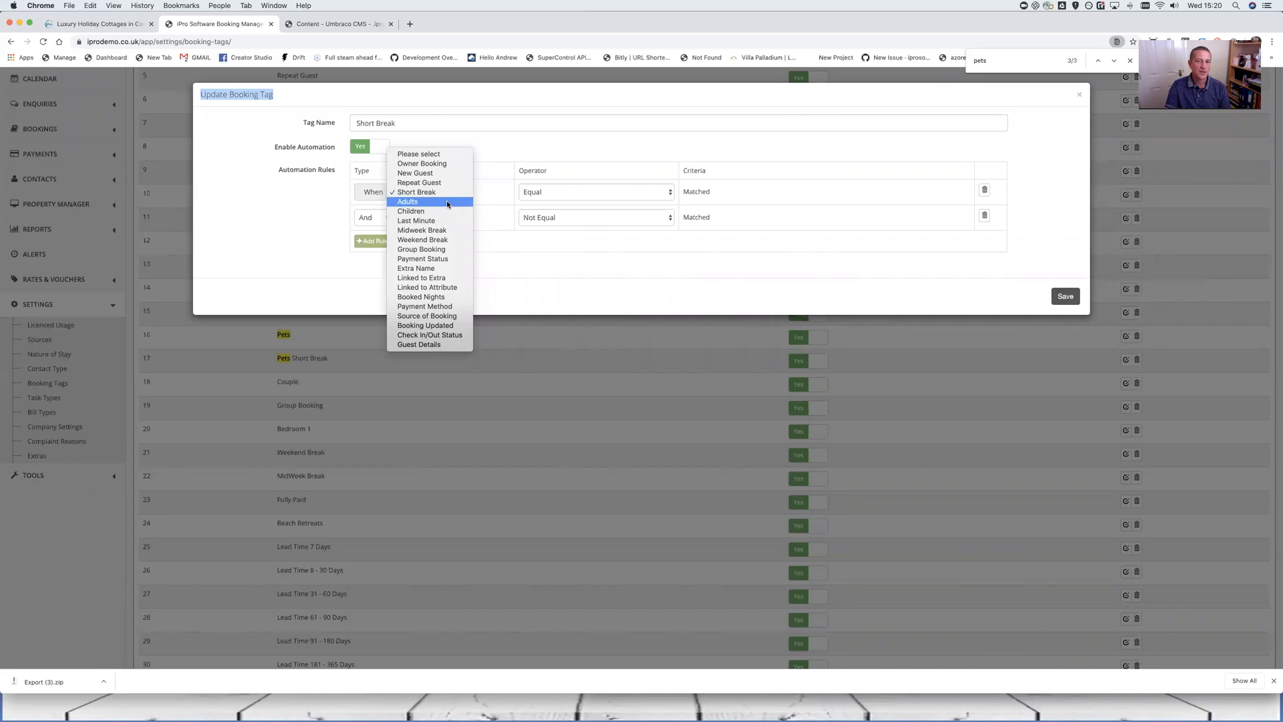
click(592, 163)
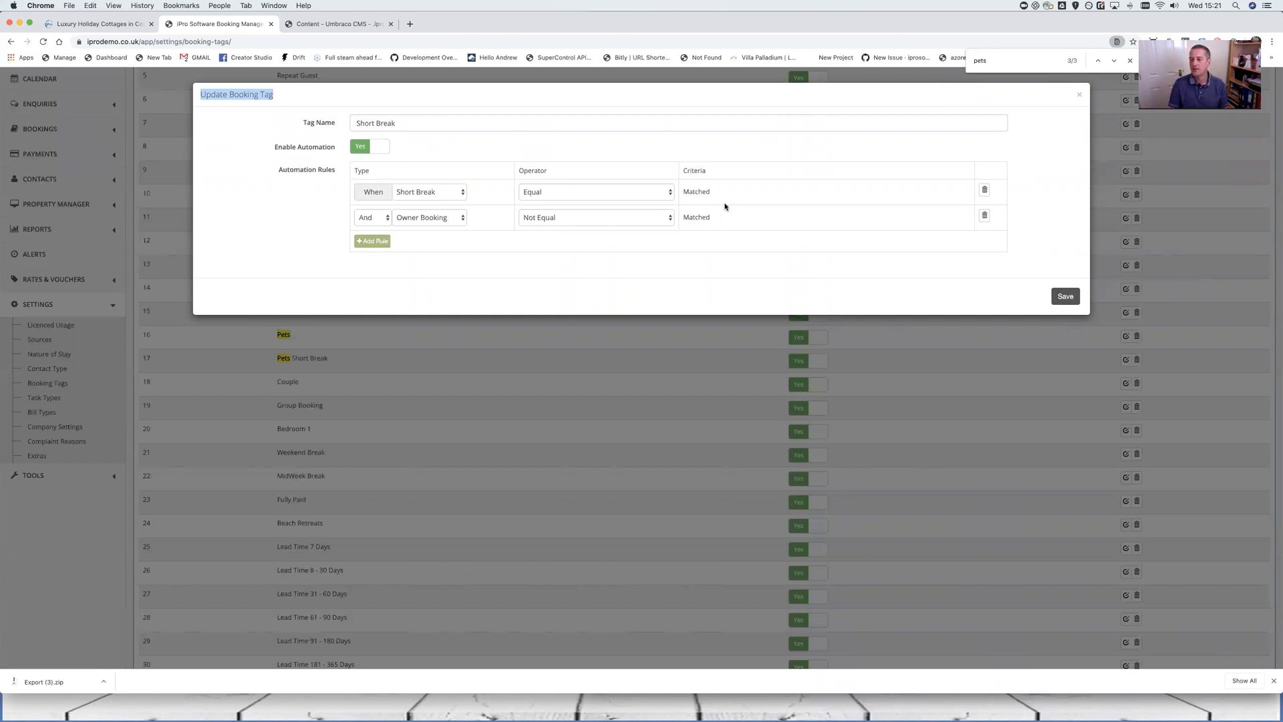
click(1080, 97)
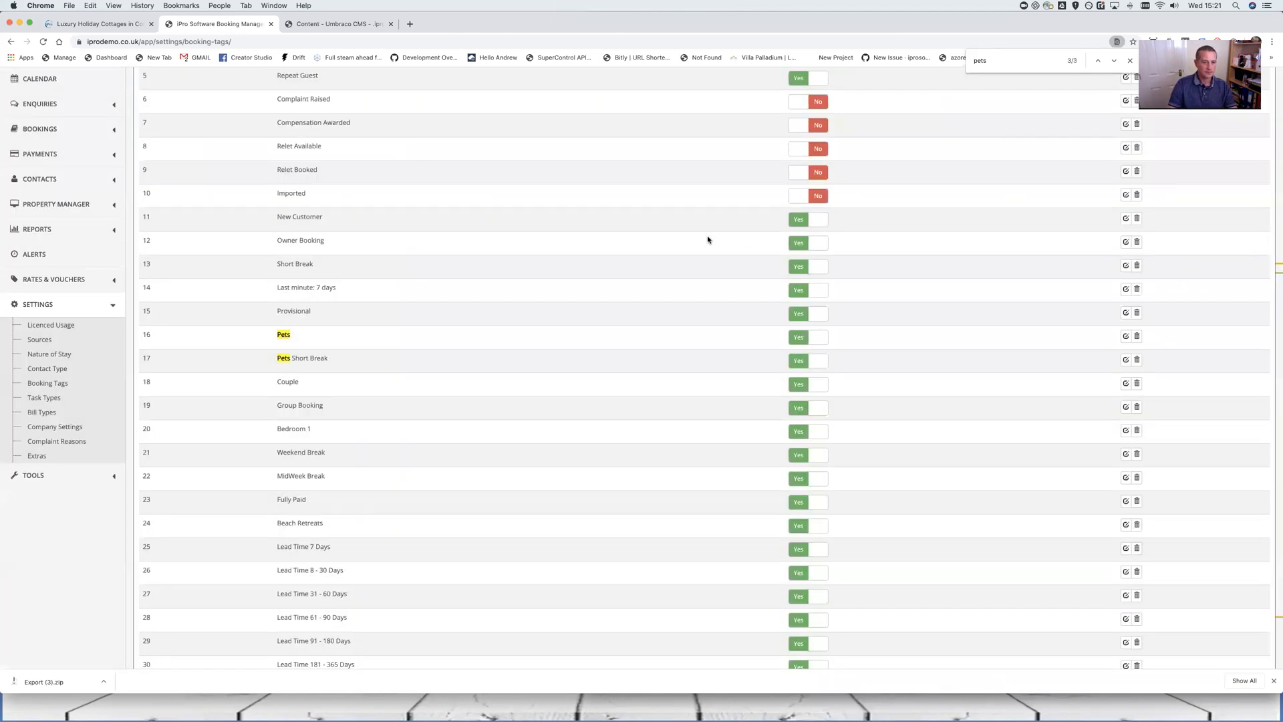
scroll(708, 239, down, 2)
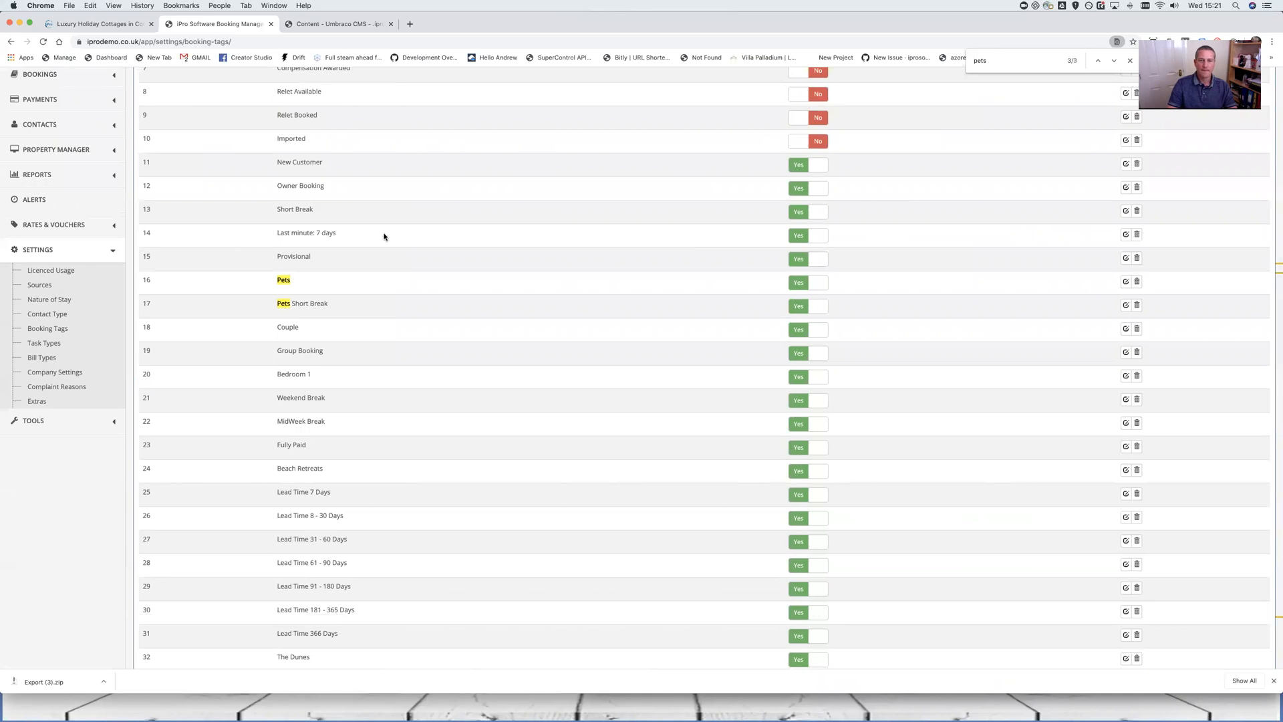
drag(276, 237, 398, 231)
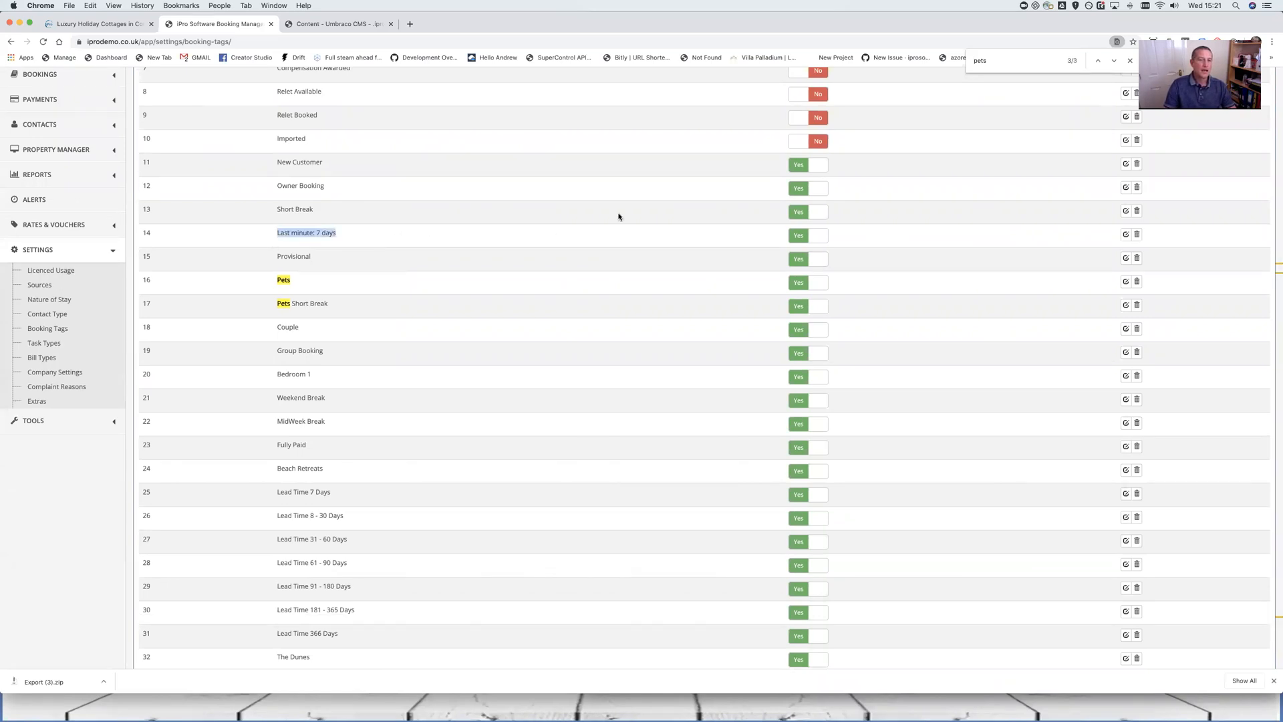
click(1126, 235)
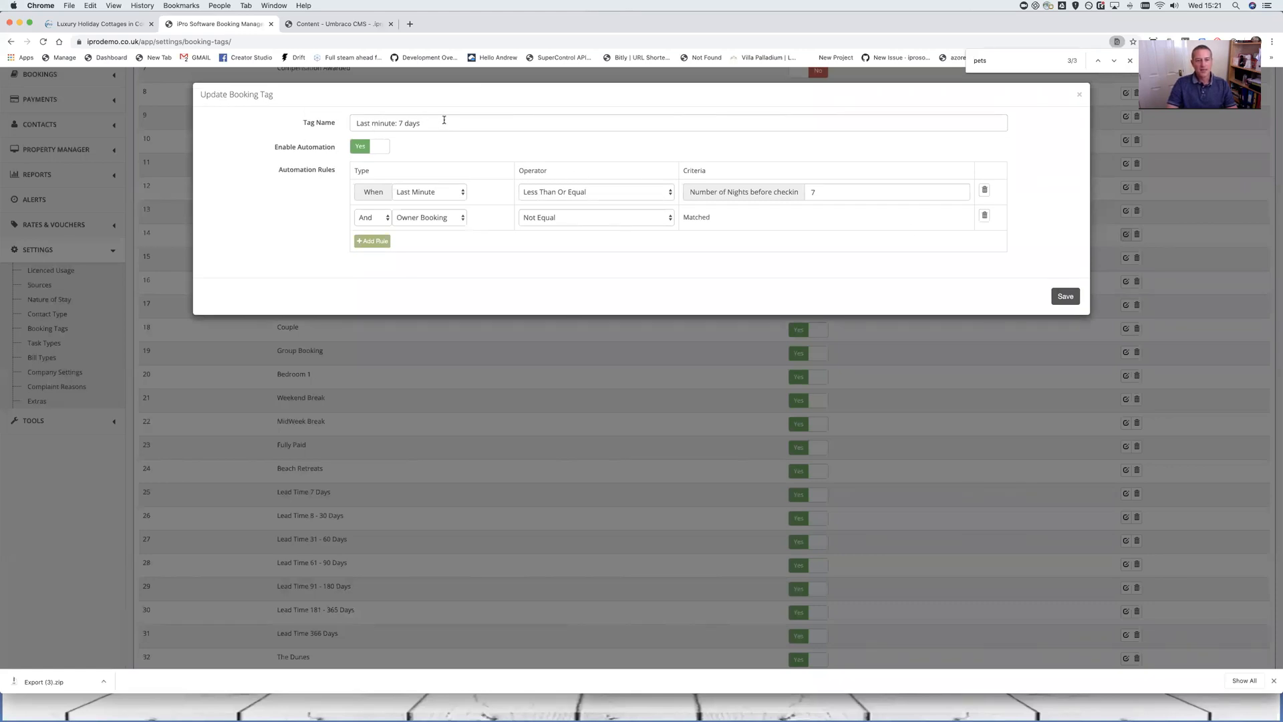
drag(428, 123, 344, 125)
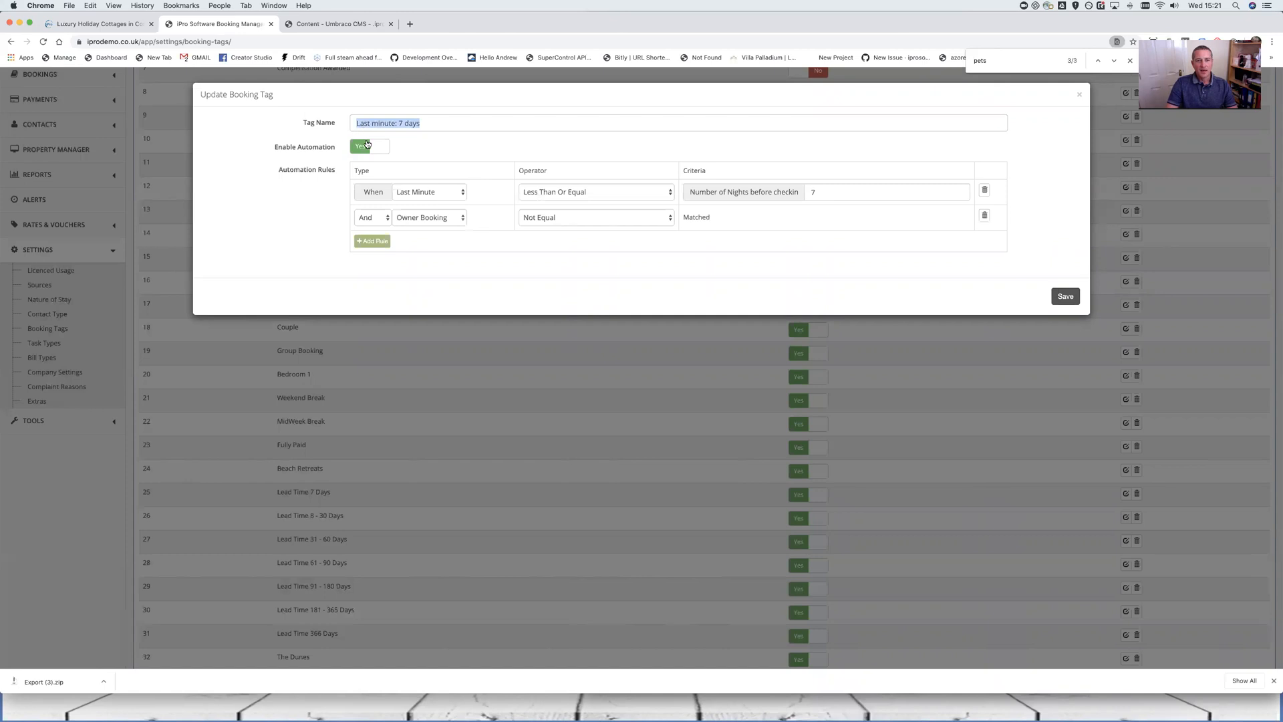
click(433, 198)
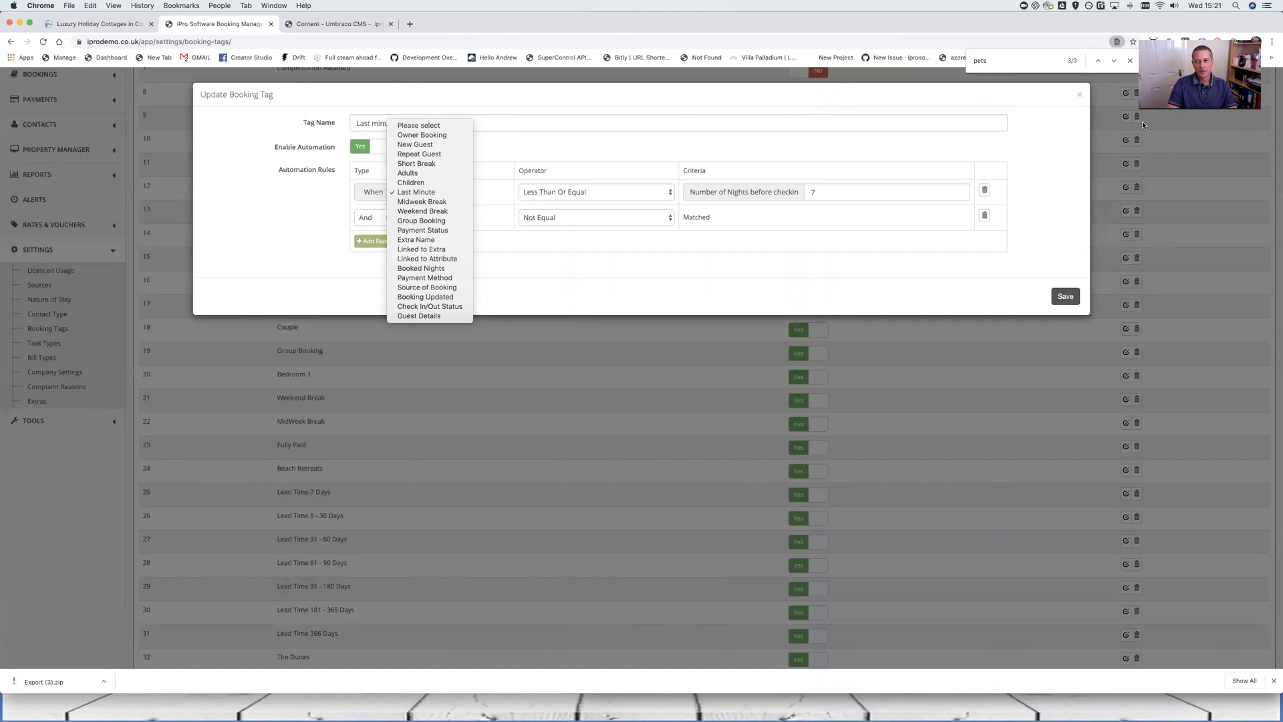
click(1078, 98)
click(1078, 97)
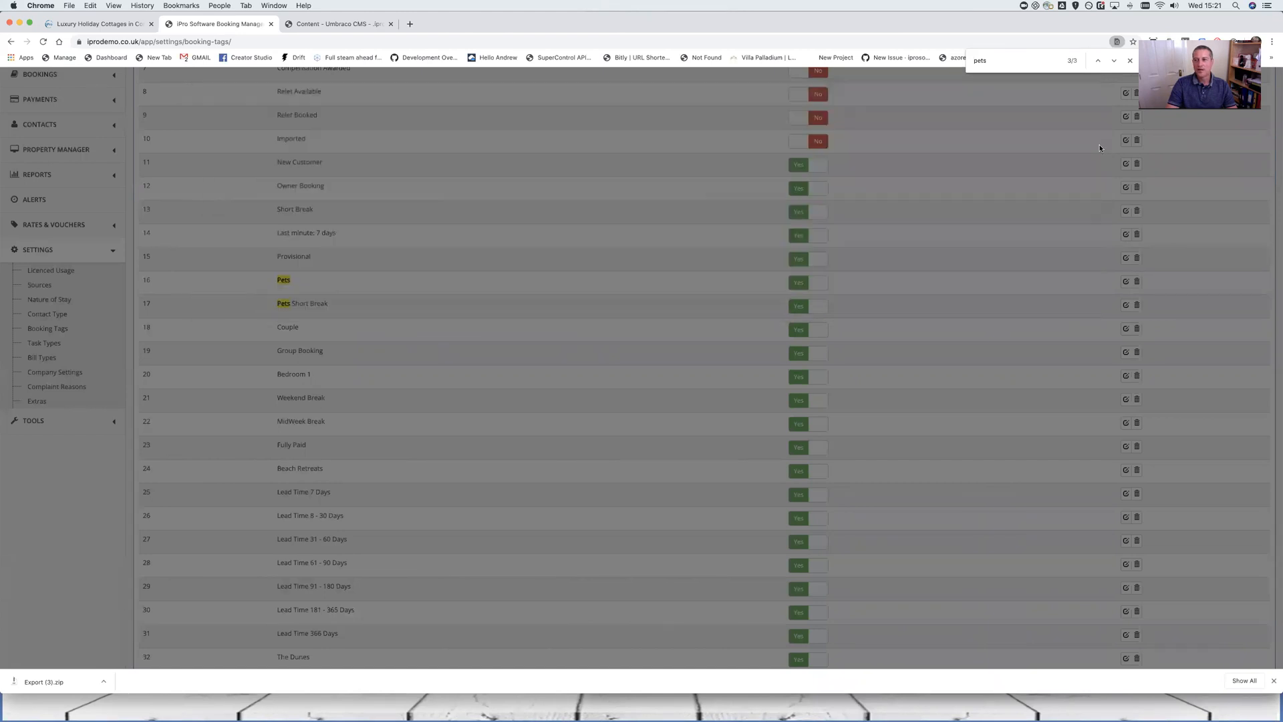
scroll(1113, 186, up, 4)
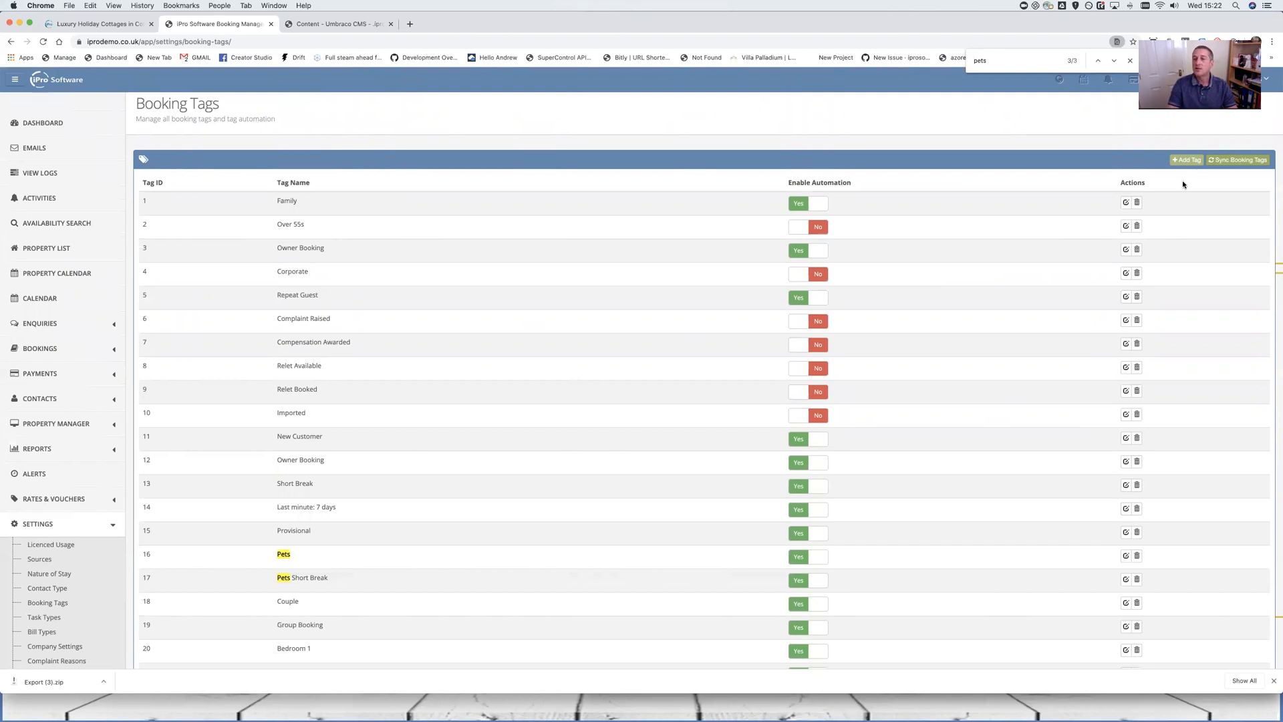
scroll(535, 403, down, 1)
scroll(496, 394, down, 5)
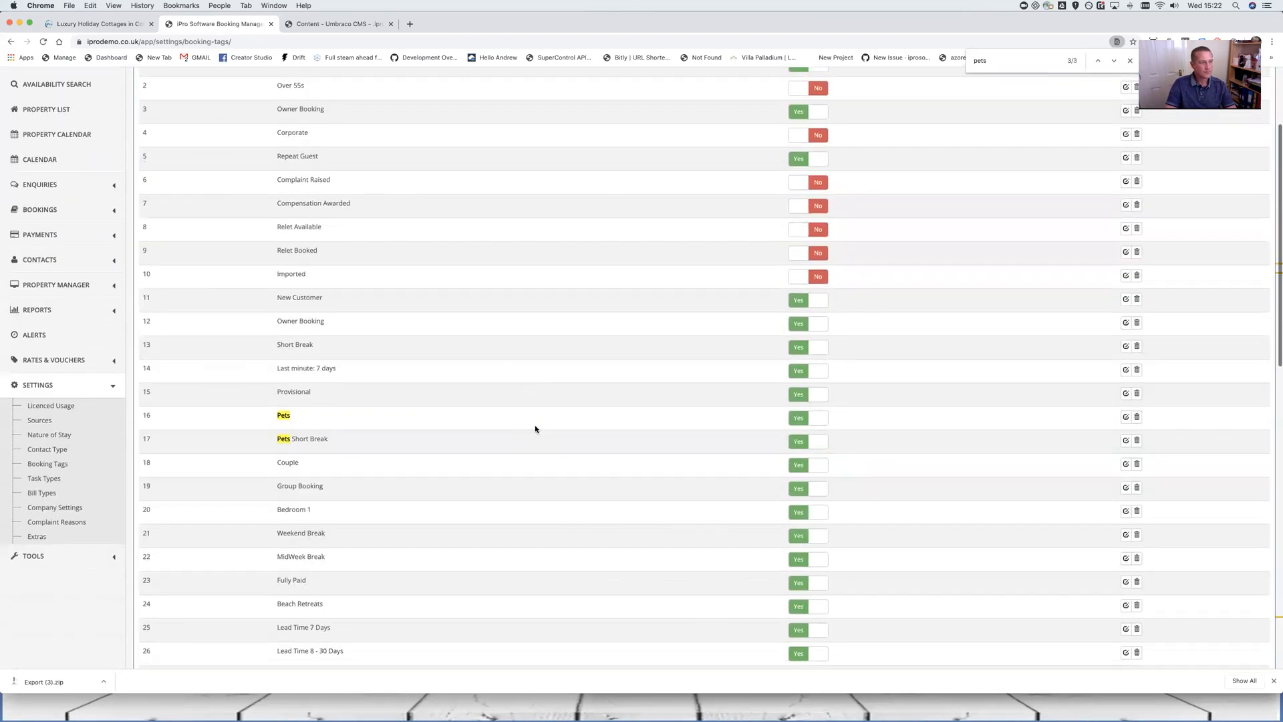
scroll(538, 421, down, 3)
scroll(442, 323, up, 2)
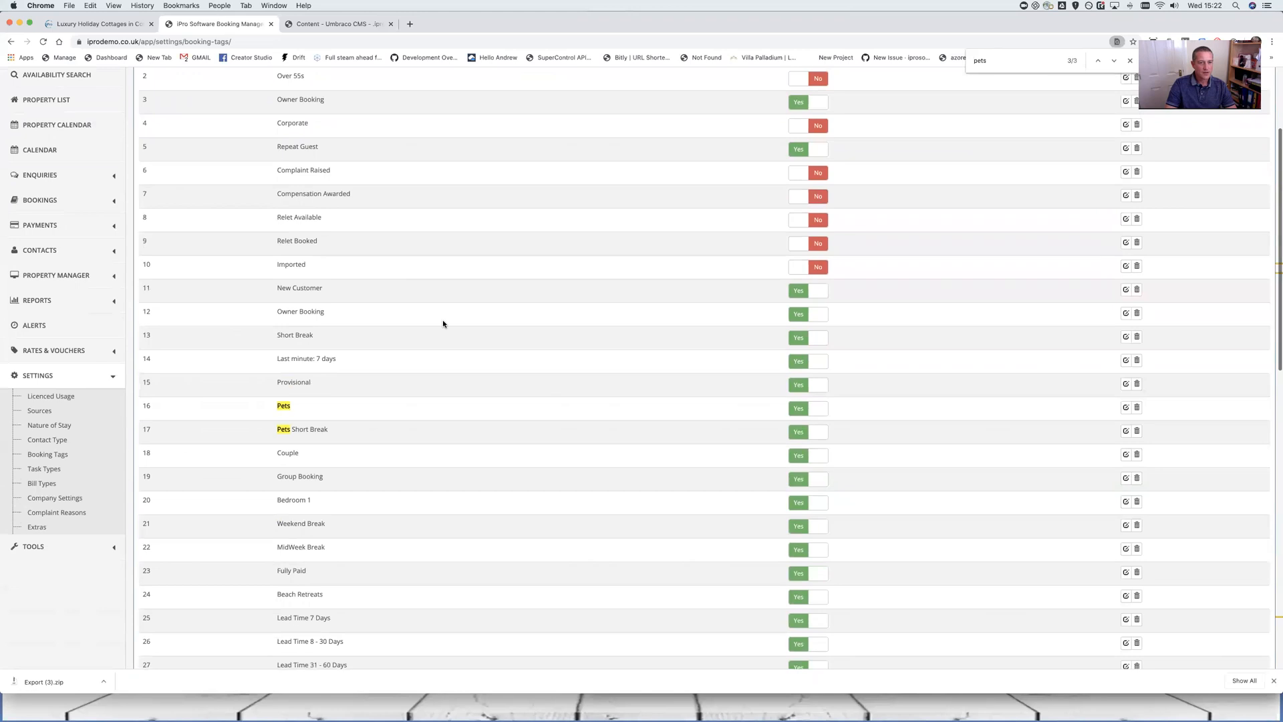
Review the Last minute: 7 days tag, then try deleting it and get the 'Can not delete this tag' error
click(1124, 360)
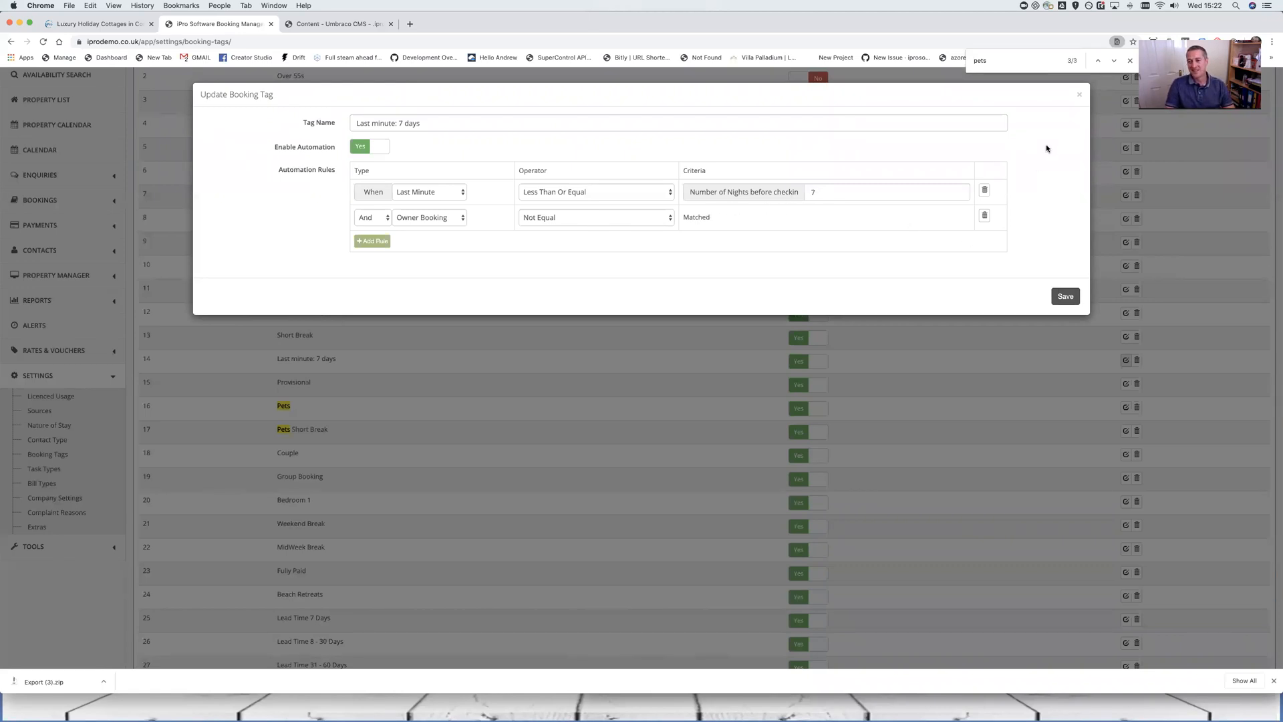
click(1077, 97)
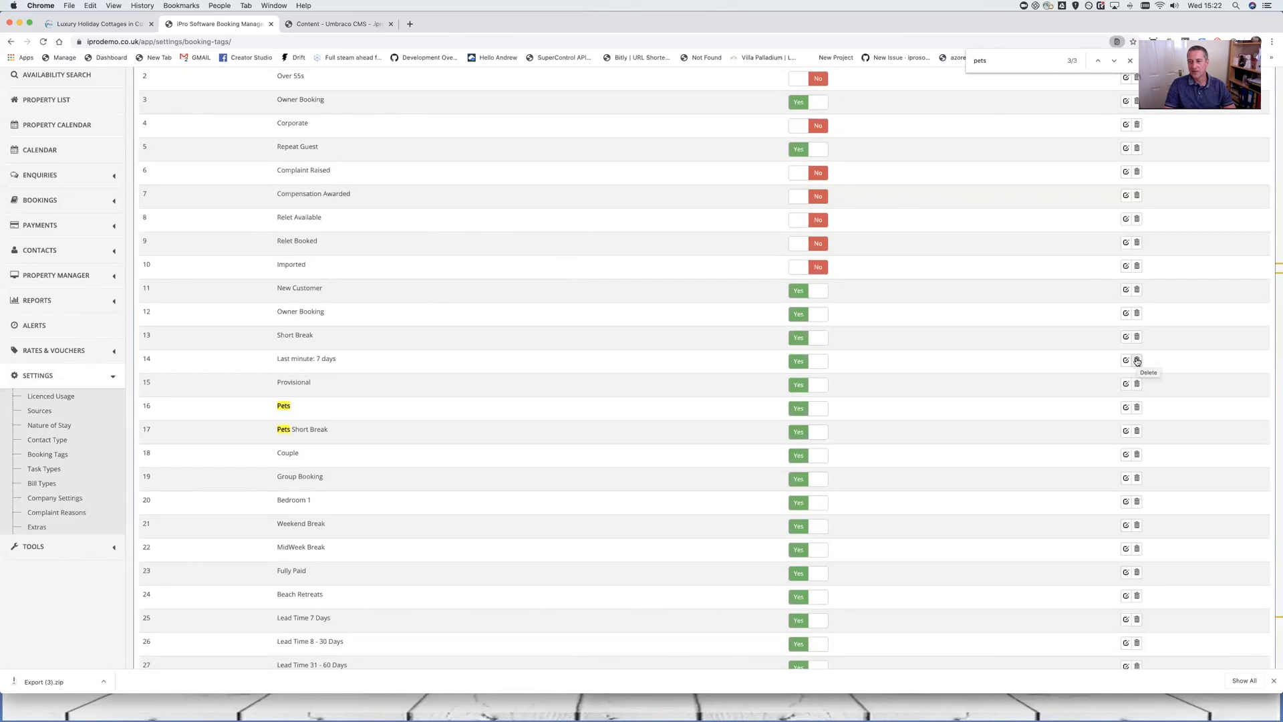
click(1137, 362)
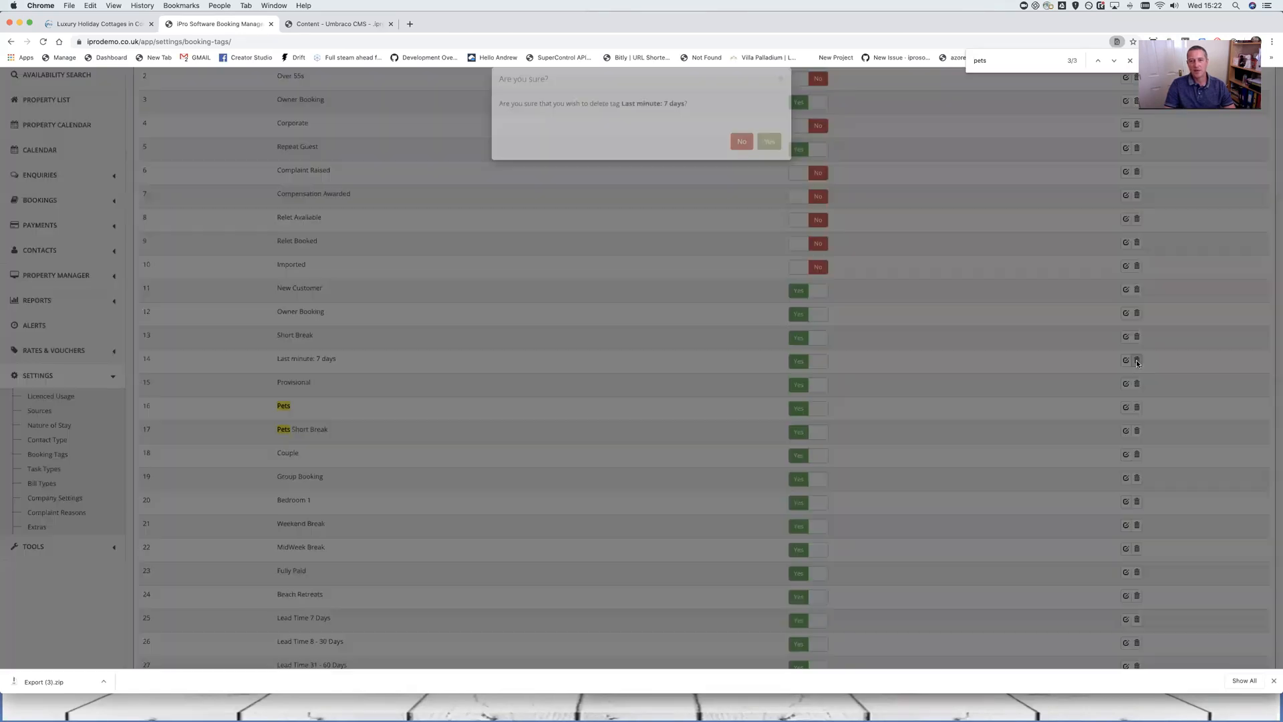
click(769, 157)
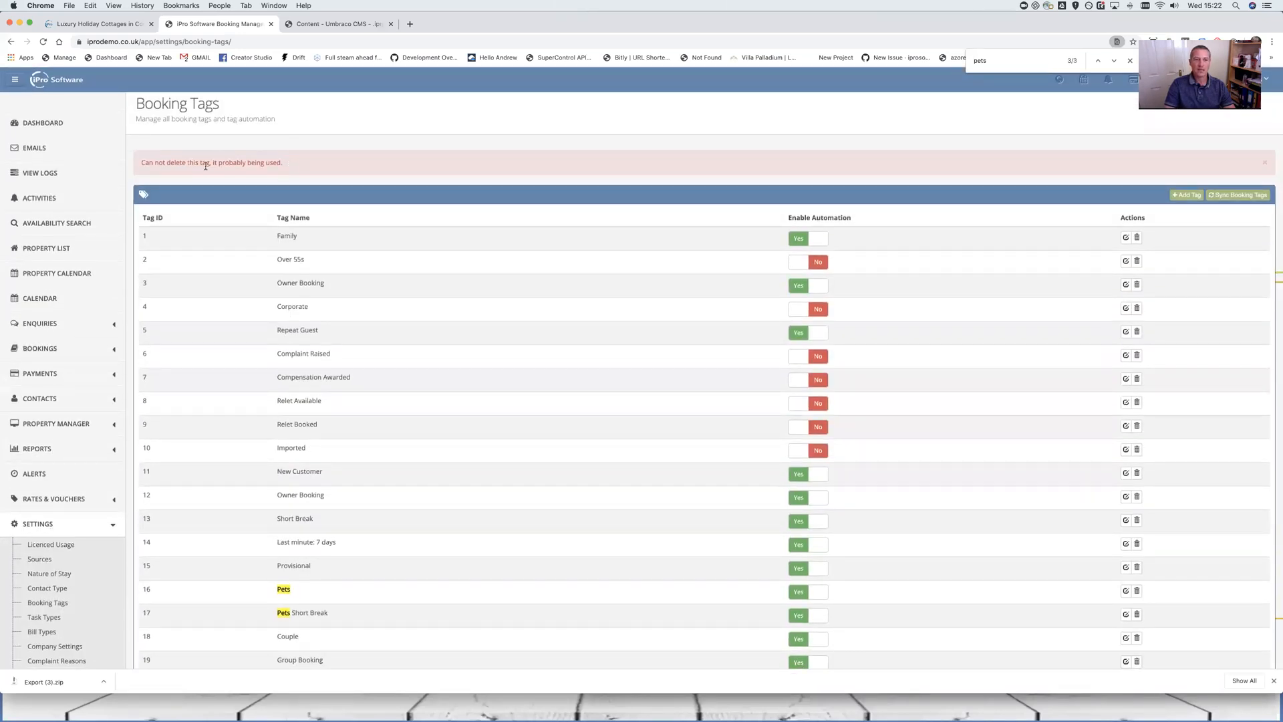
drag(283, 162, 163, 170)
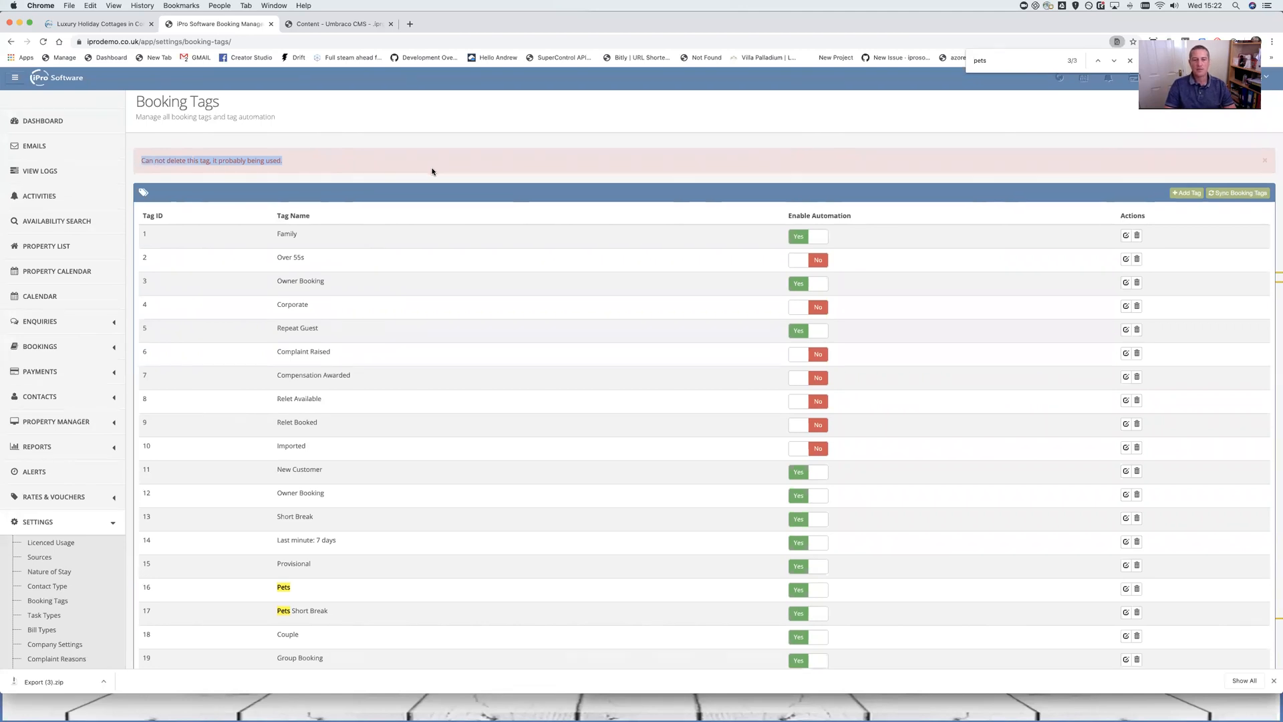
scroll(736, 389, down, 2)
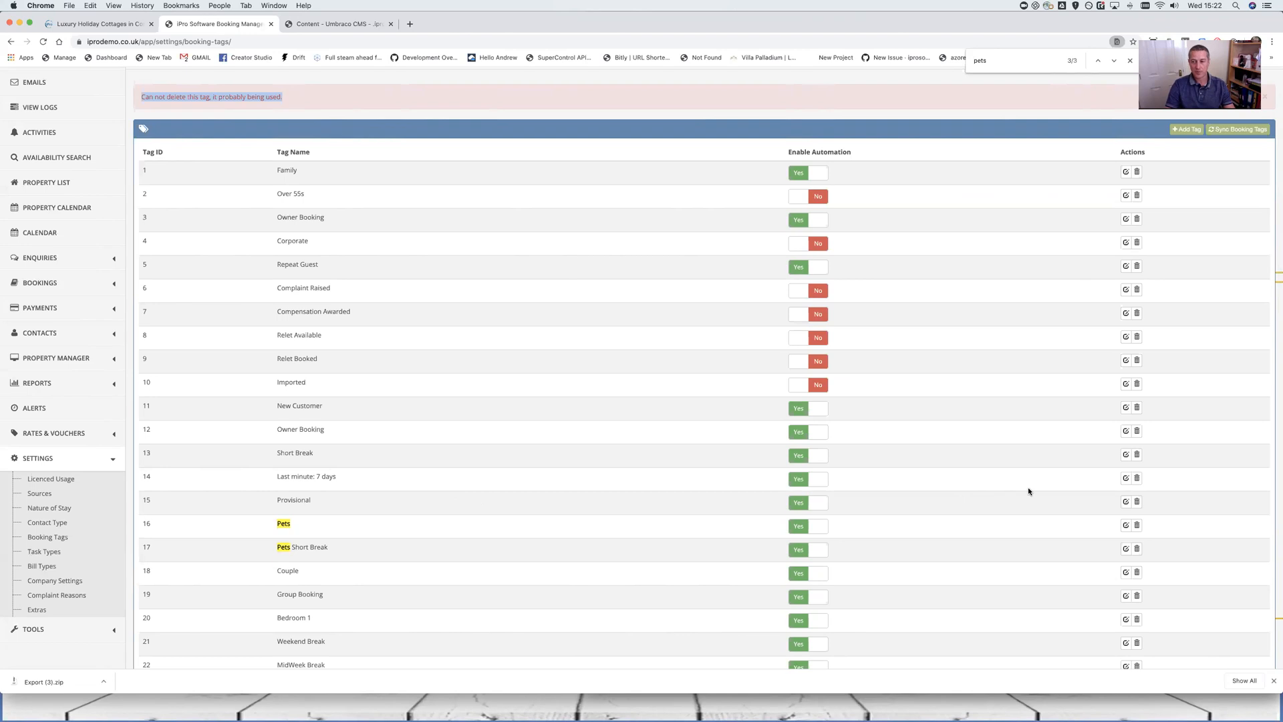
Set Enable Automation to No on the Last minute: 7 days tag and save
click(1125, 479)
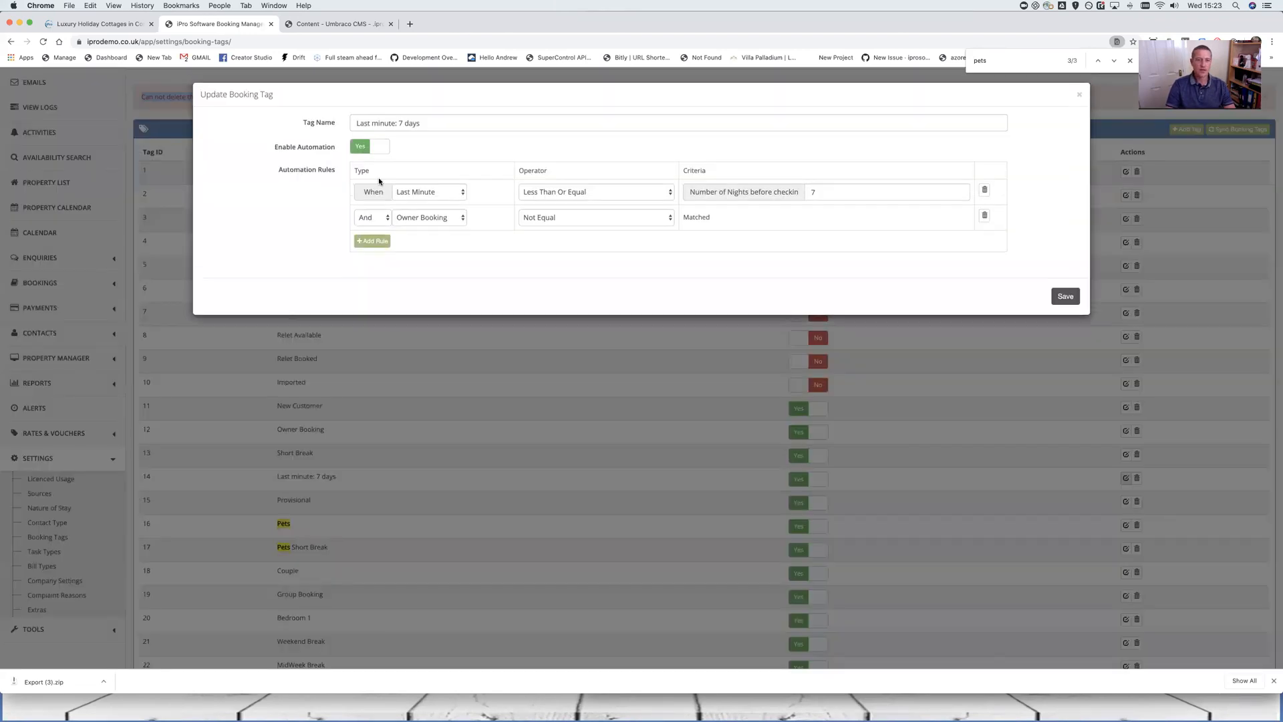
click(374, 150)
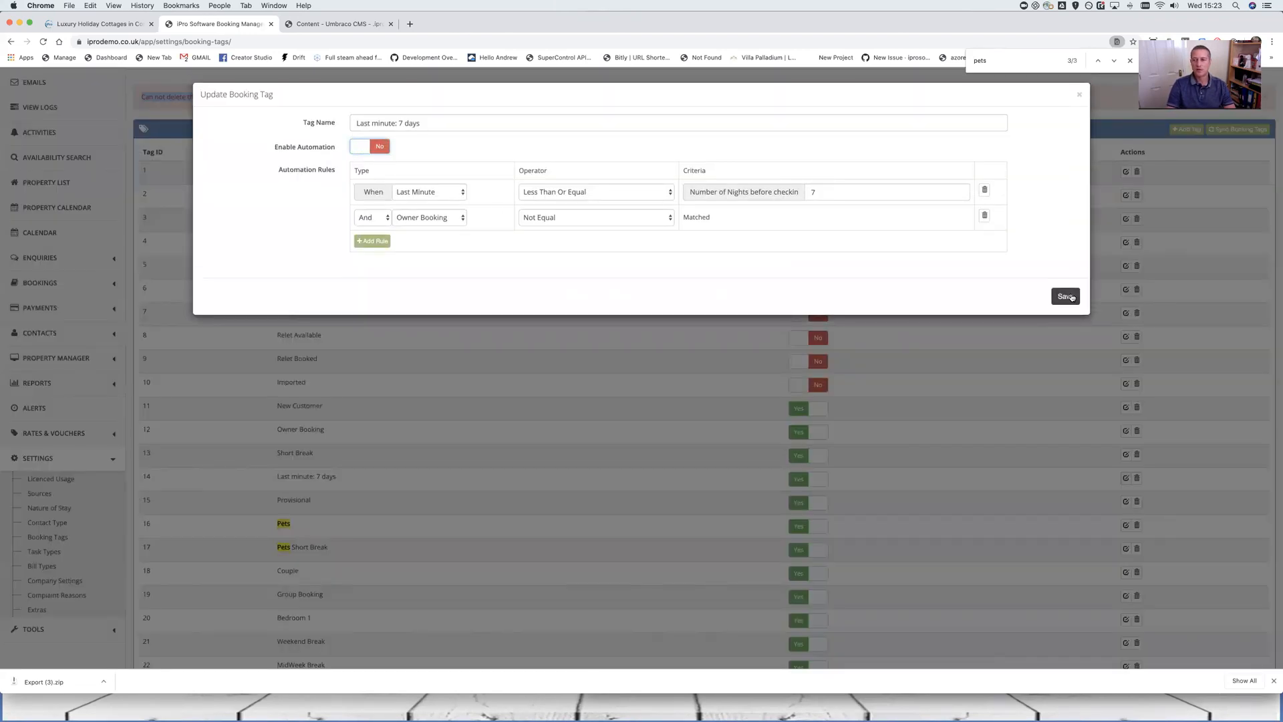
click(1071, 296)
click(1096, 84)
Scroll down and highlight the Lead Time tags in rows 25 to 30
scroll(929, 334, down, 5)
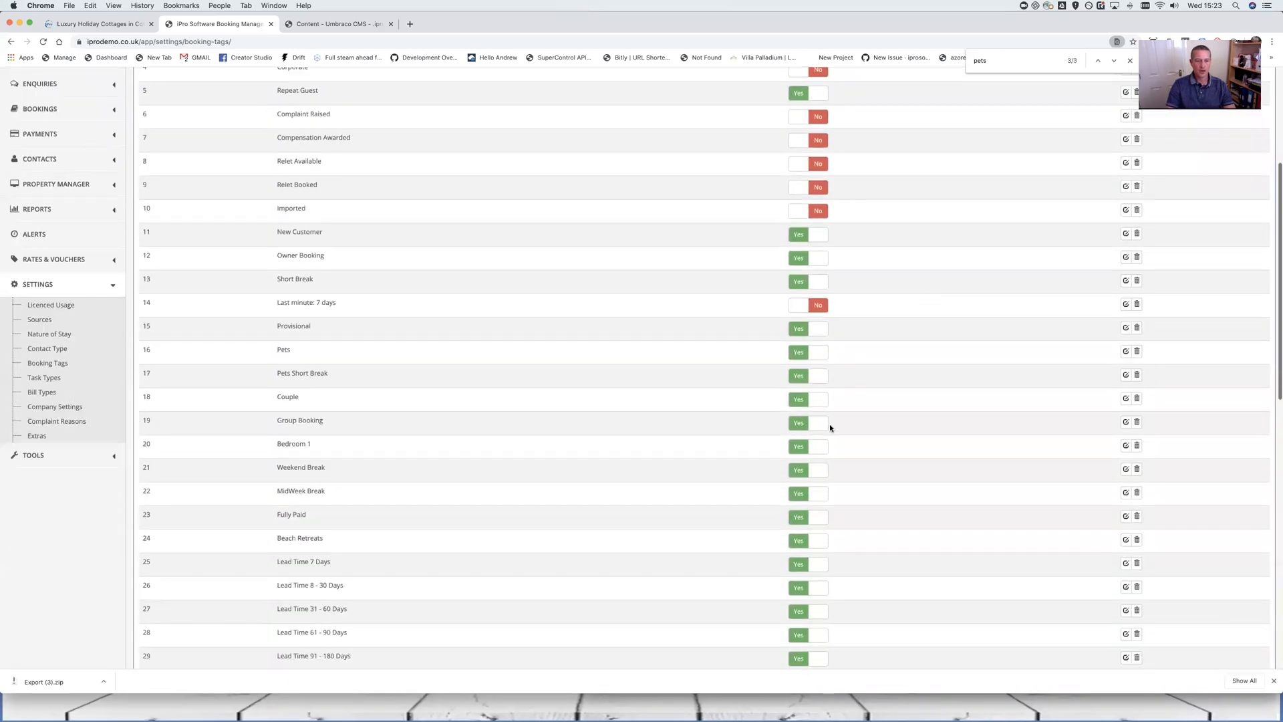
scroll(829, 423, down, 5)
drag(279, 393, 353, 390)
drag(847, 400, 686, 515)
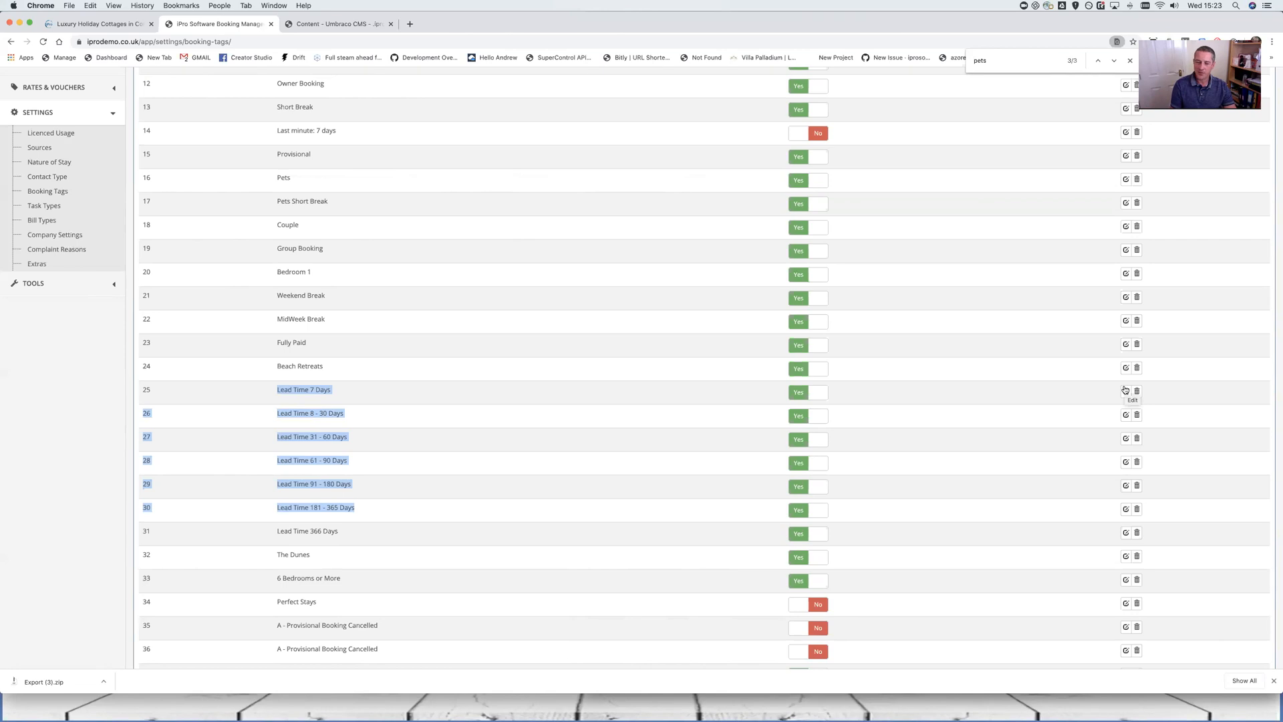
drag(278, 483, 426, 509)
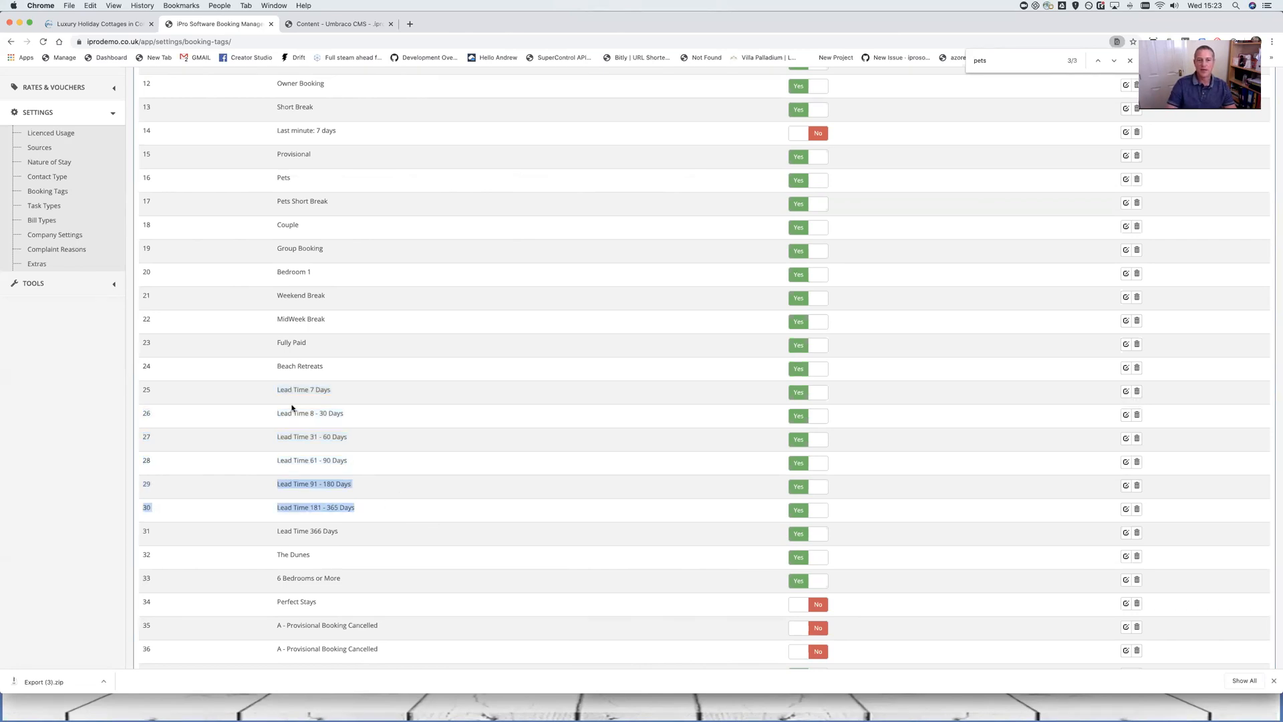
mouse_move(400, 409)
mouse_down()
mouse_move(415, 433)
mouse_move(418, 409)
mouse_up()
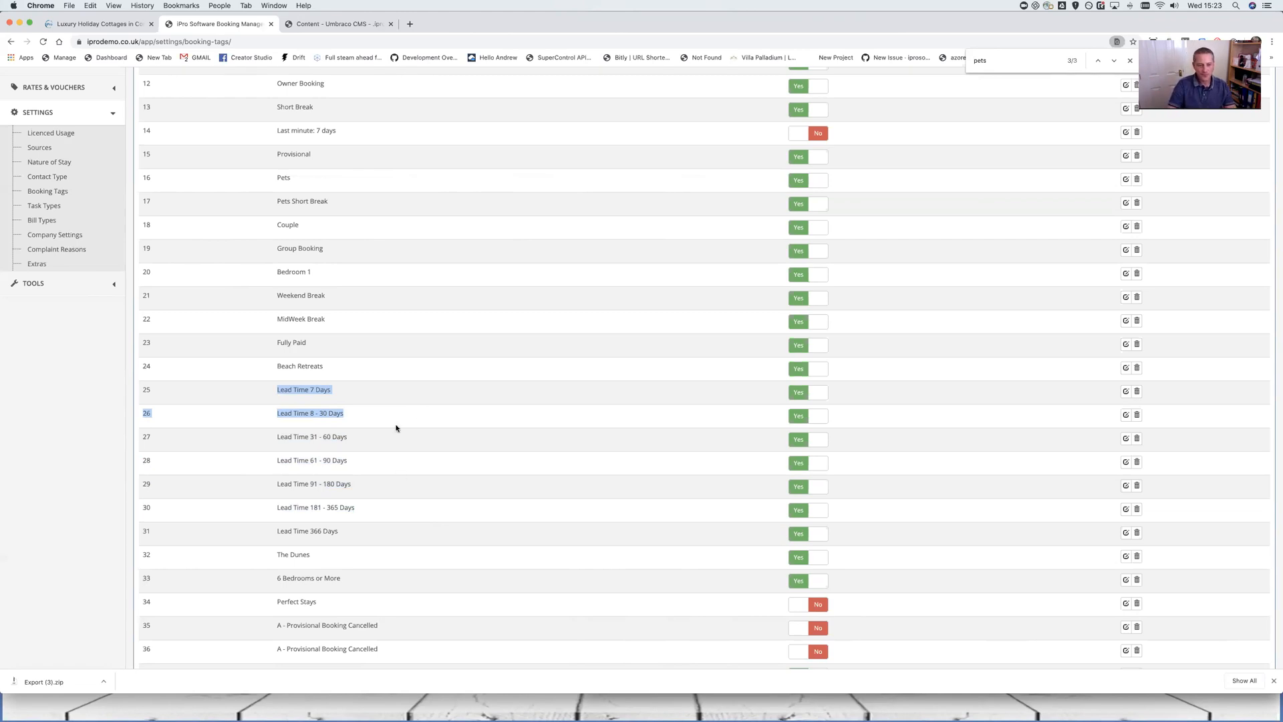
scroll(392, 424, up, 2)
scroll(390, 421, up, 5)
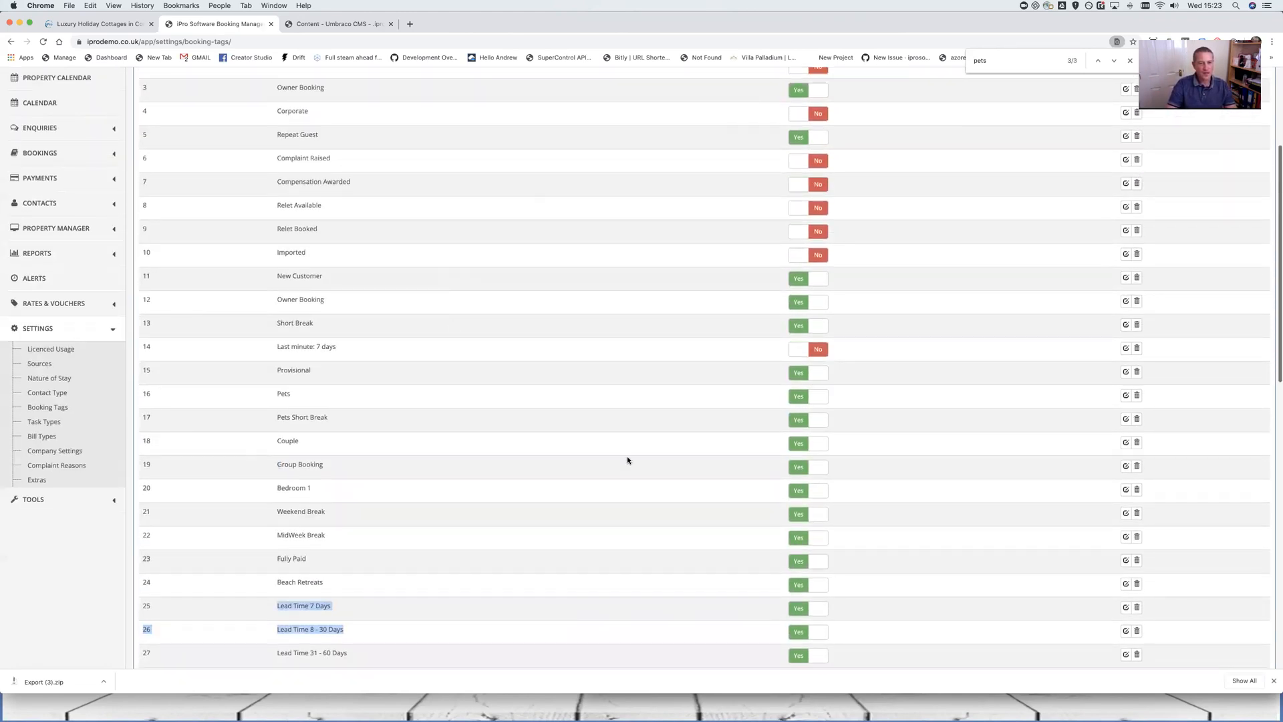
scroll(679, 351, down, 3)
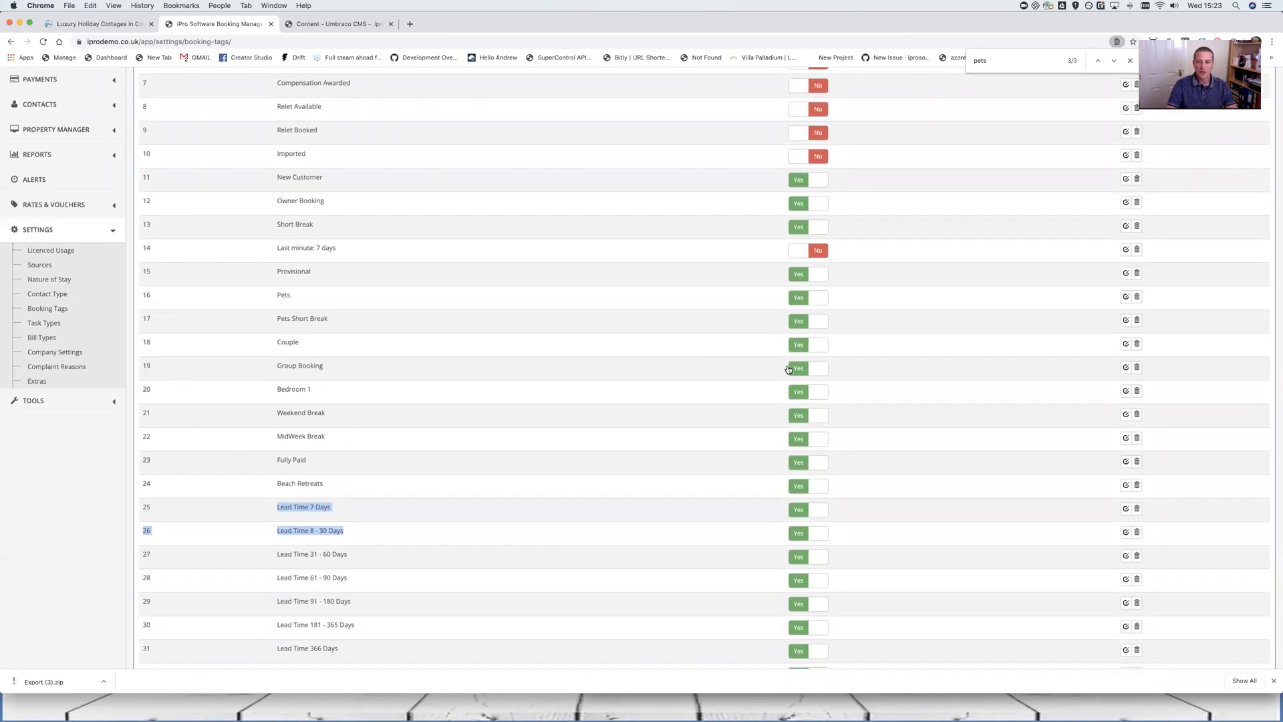
Rename the Group Booking tag to 'Group Booking 6 - 10'
click(1125, 368)
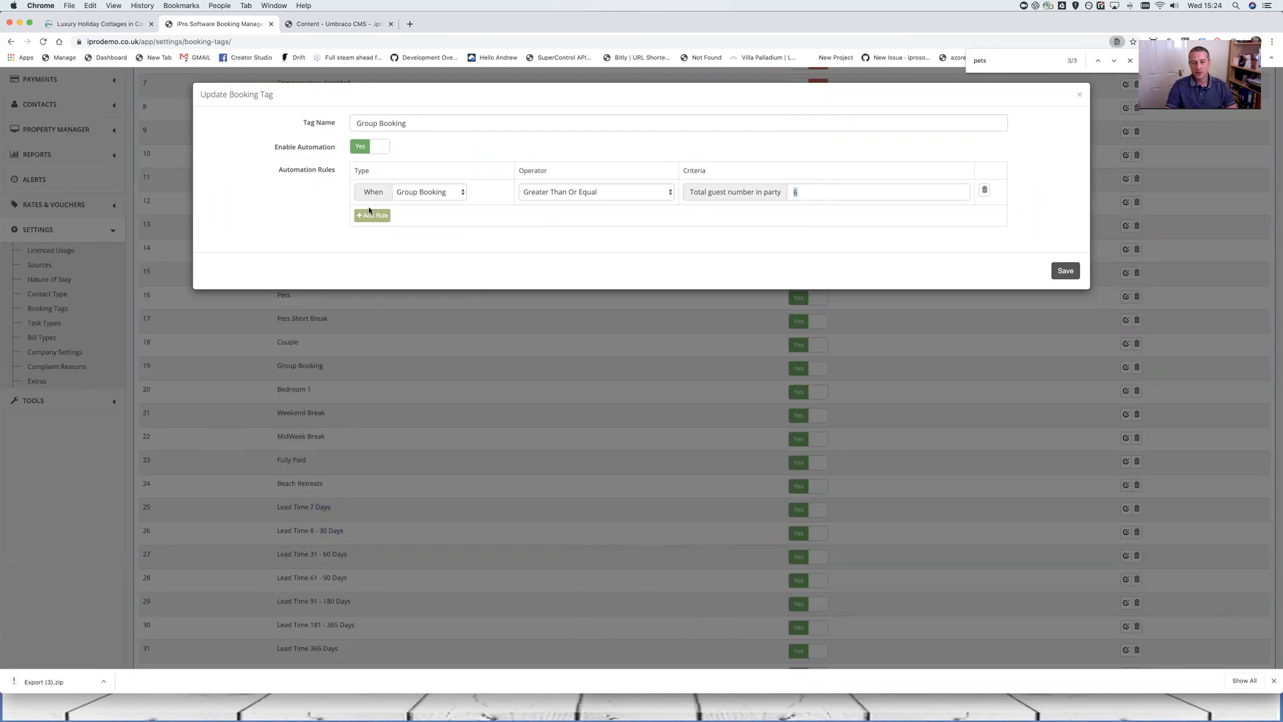
click(408, 123)
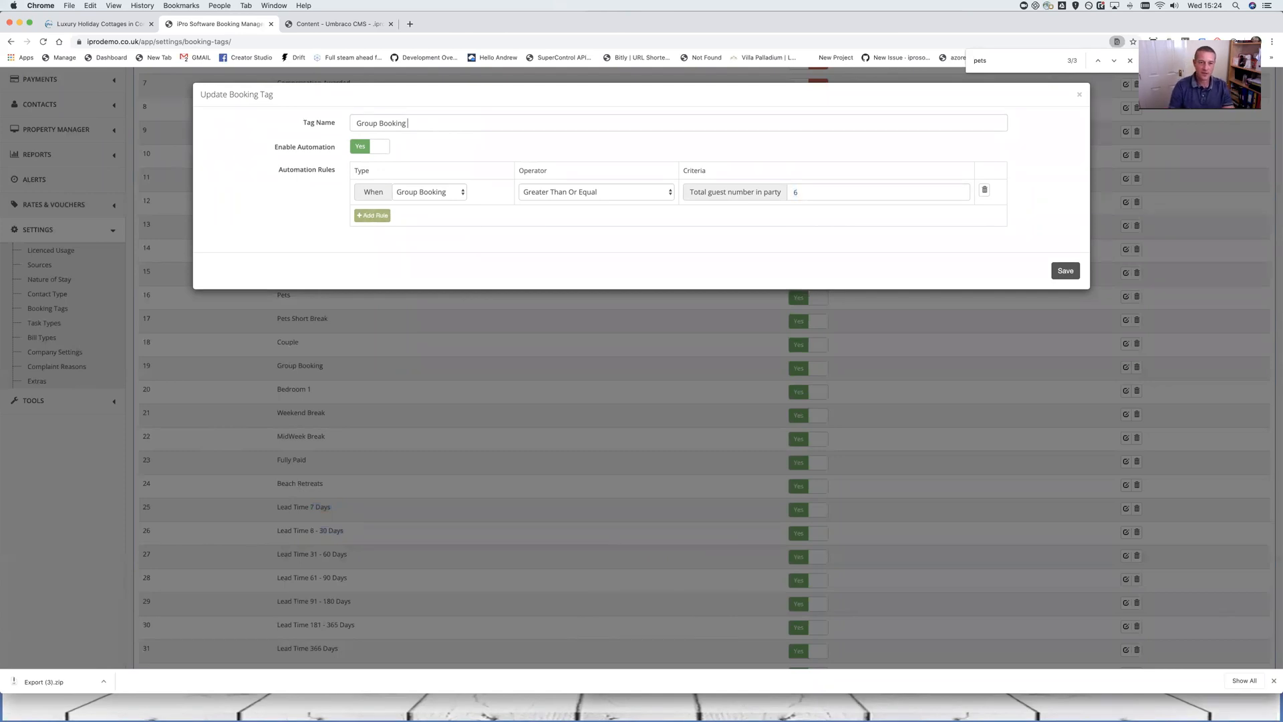
text(6)
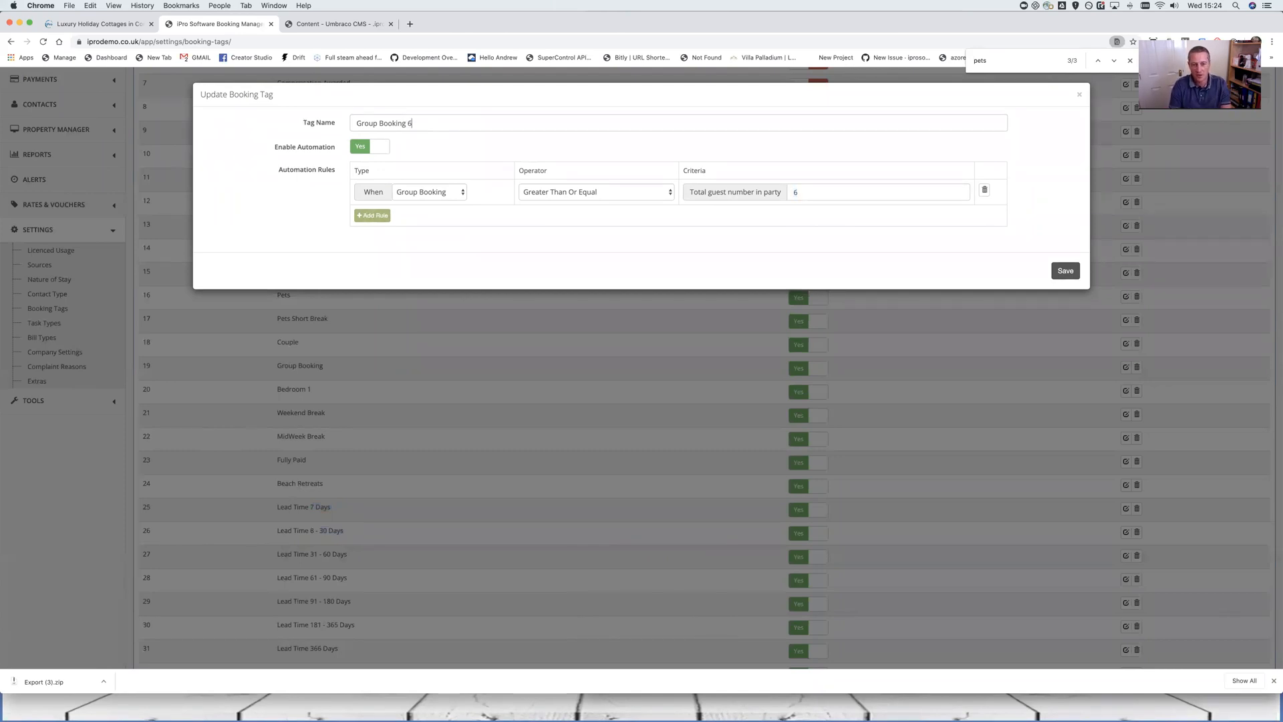
text( - 10)
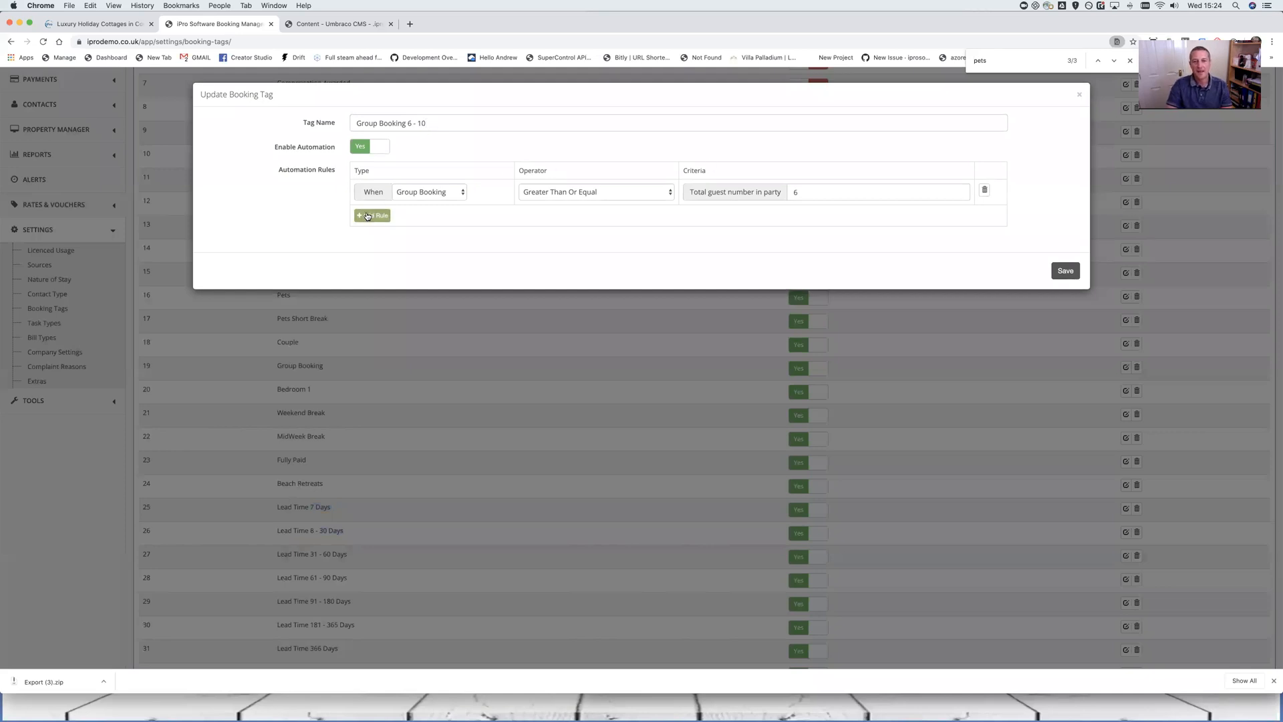
Add a second rule: Group Booking Less Than Or Equal 10
click(368, 215)
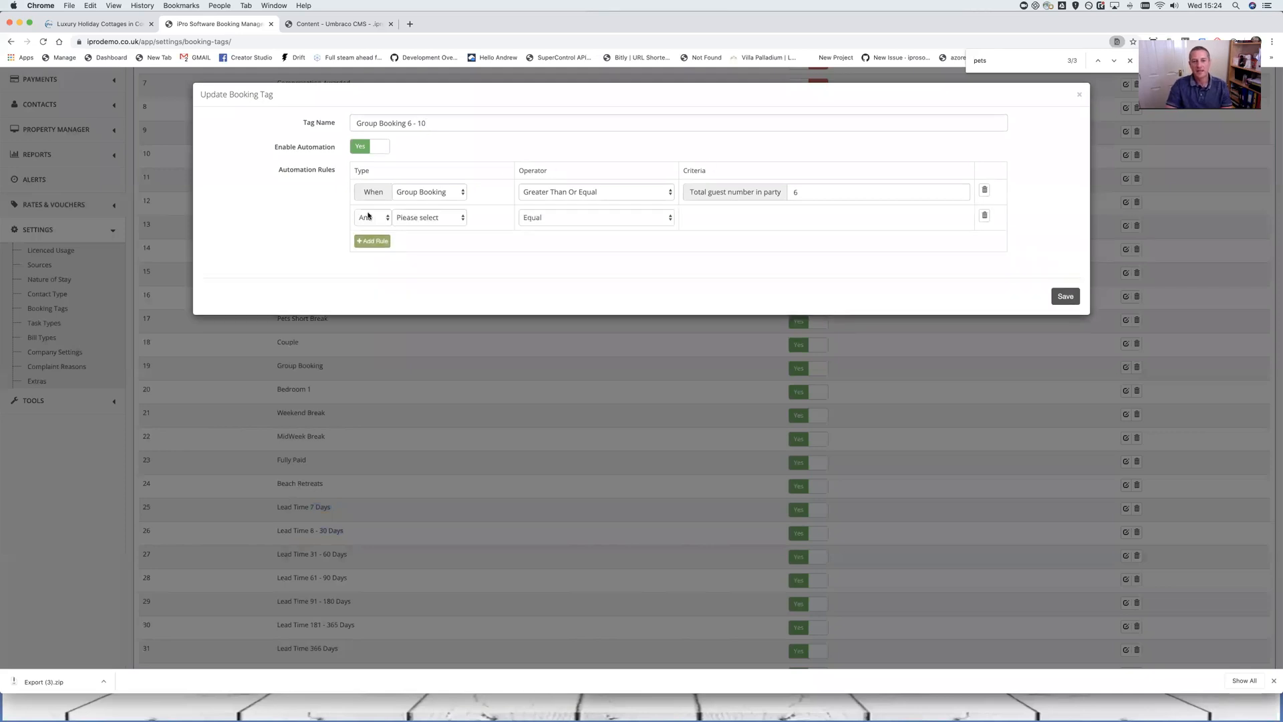
click(450, 221)
click(421, 313)
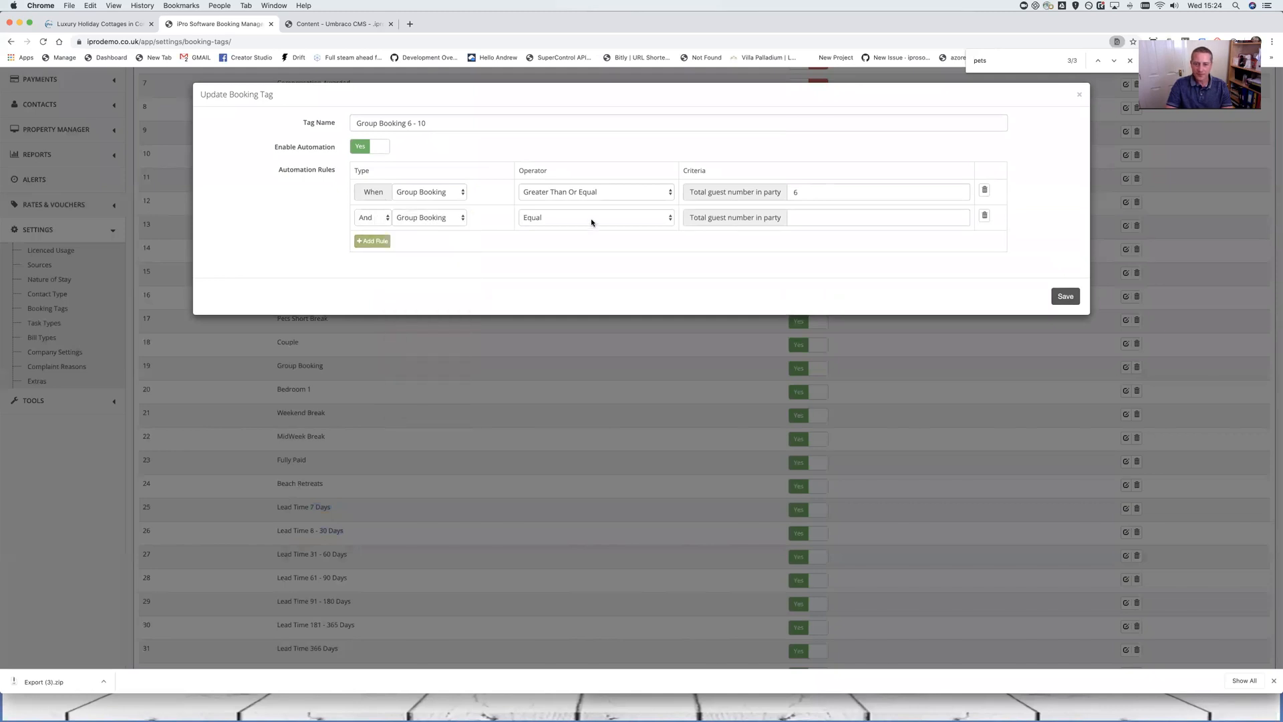
click(593, 220)
click(555, 266)
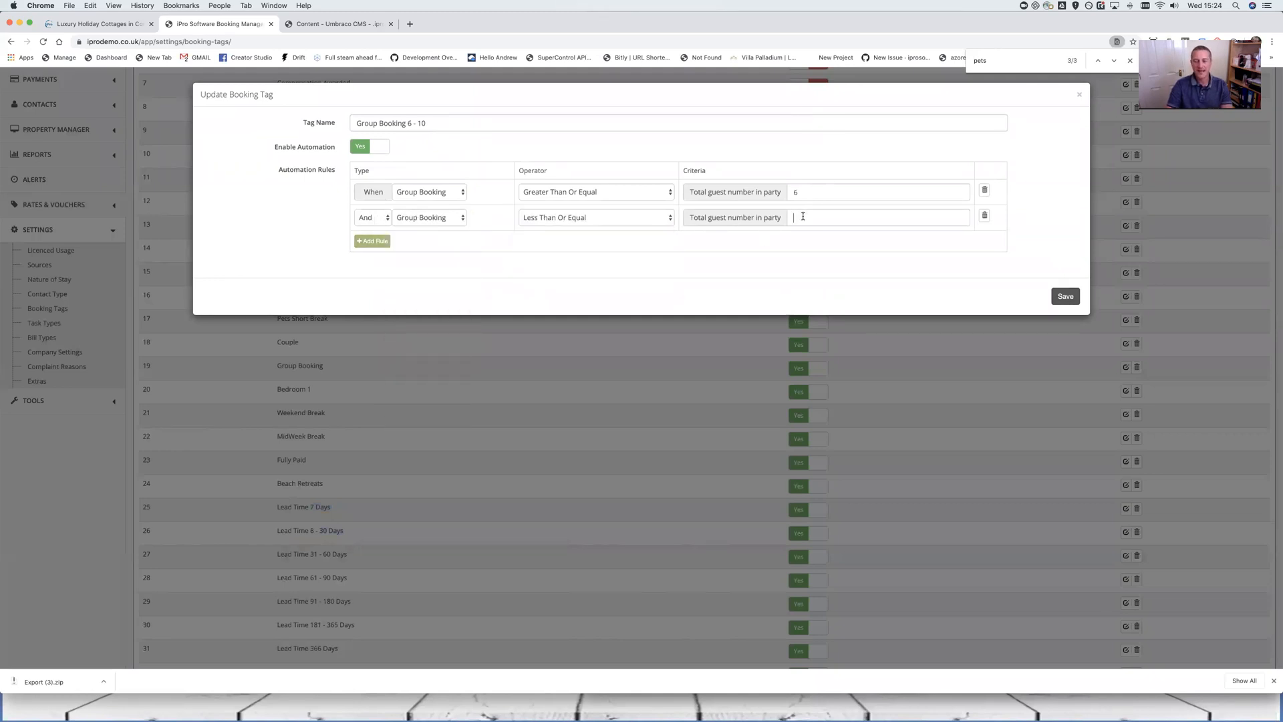
text(10)
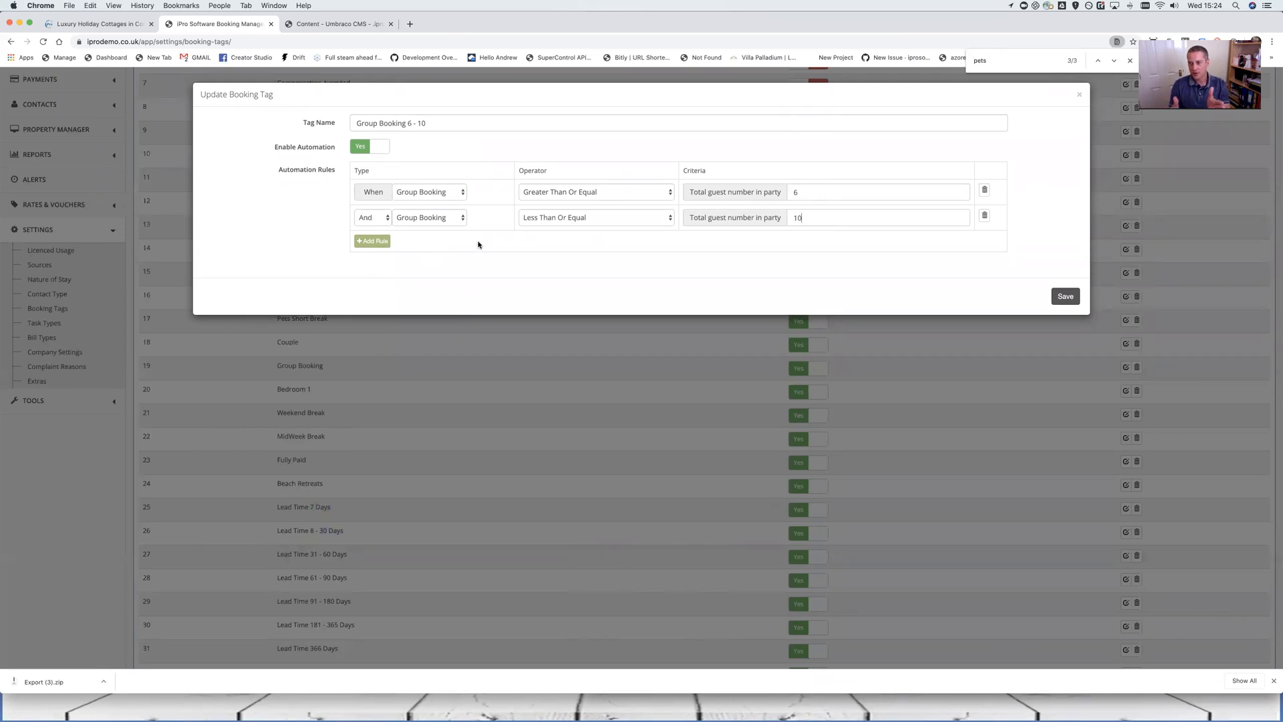
scroll(677, 252, up, 5)
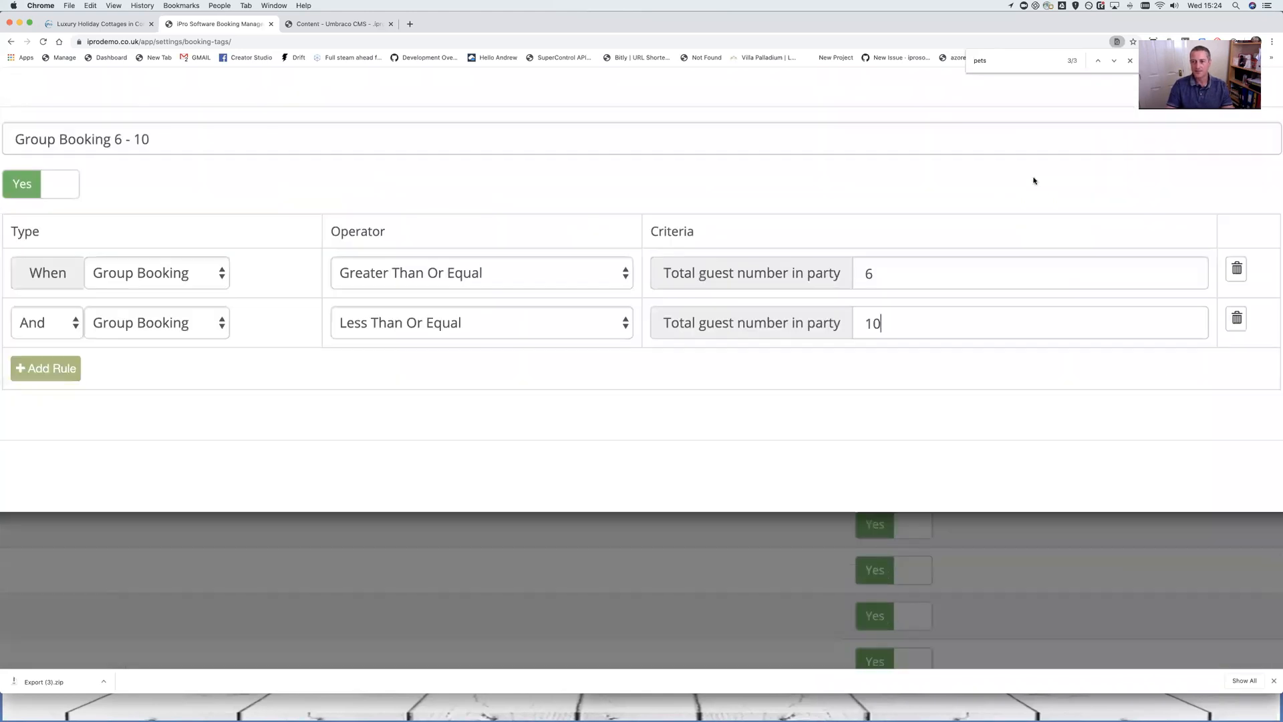
scroll(1033, 180, down, 5)
Save the Group Booking 6 - 10 tag and begin adding a new booking tag
click(1075, 94)
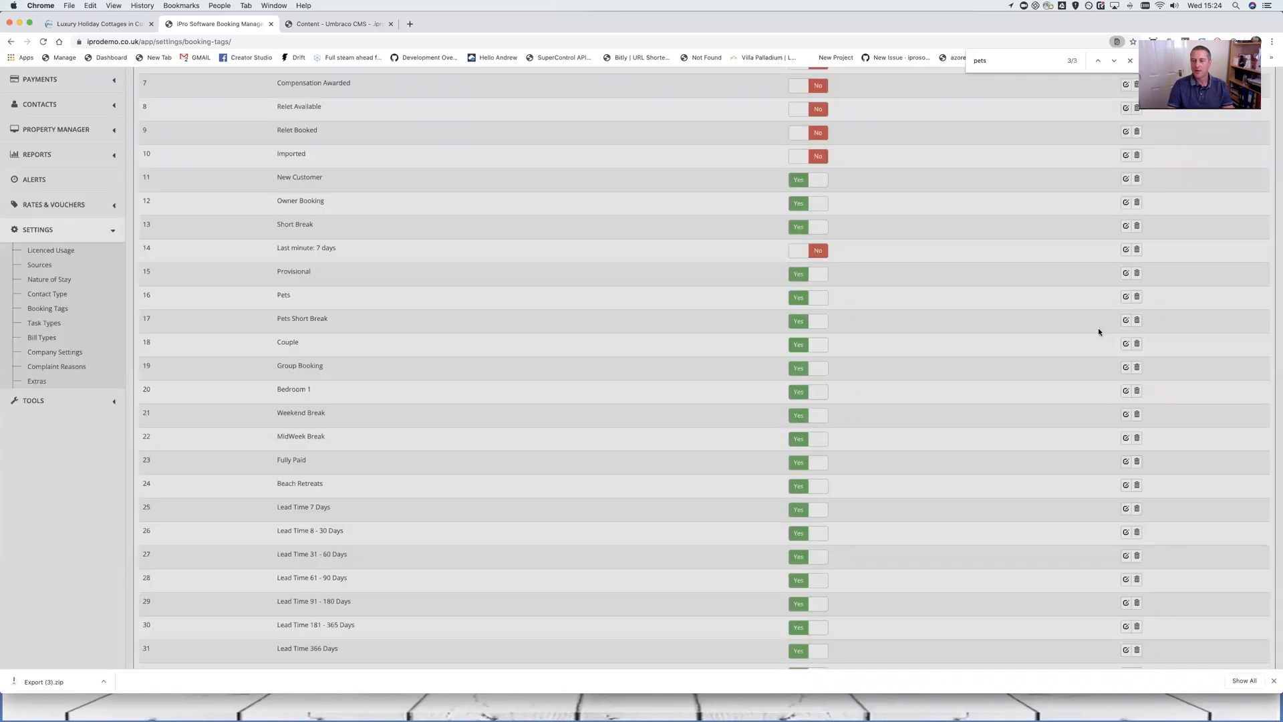
scroll(1092, 341, down, 1)
click(1186, 195)
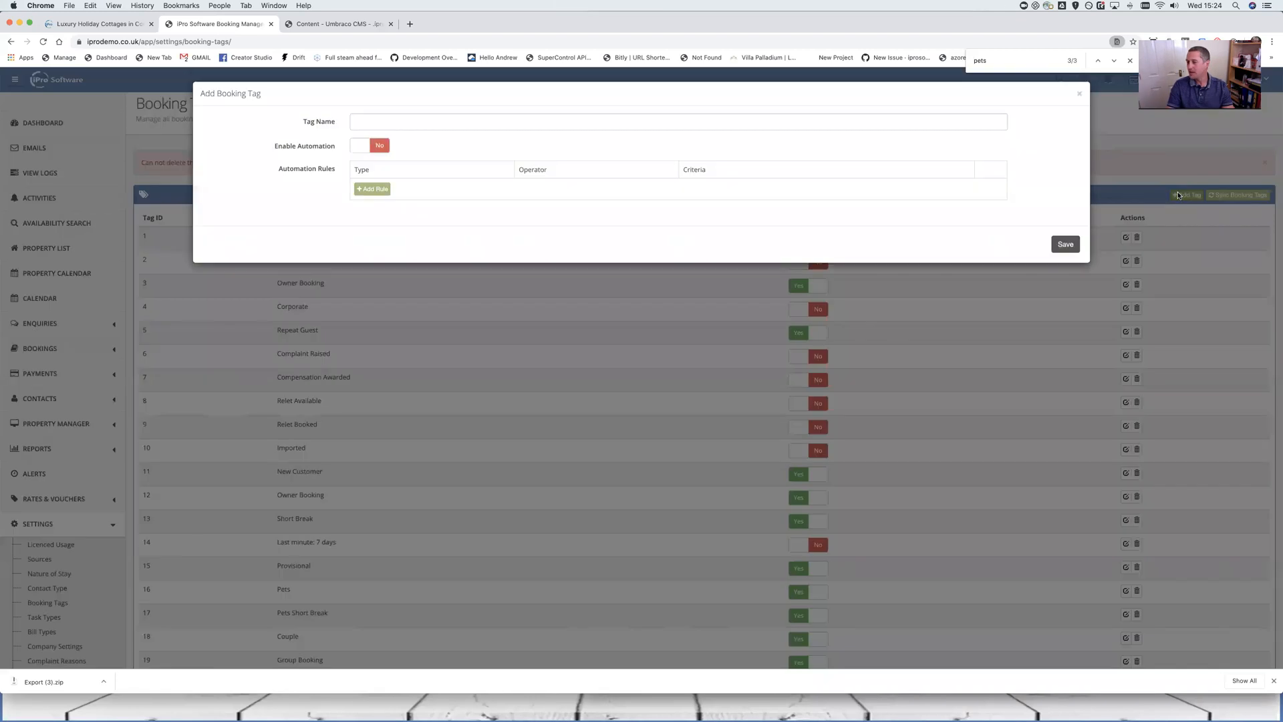
Name it 'New Tag', enable automation, and add a Check In/Out Status rule
click(404, 123)
text(New Tag)
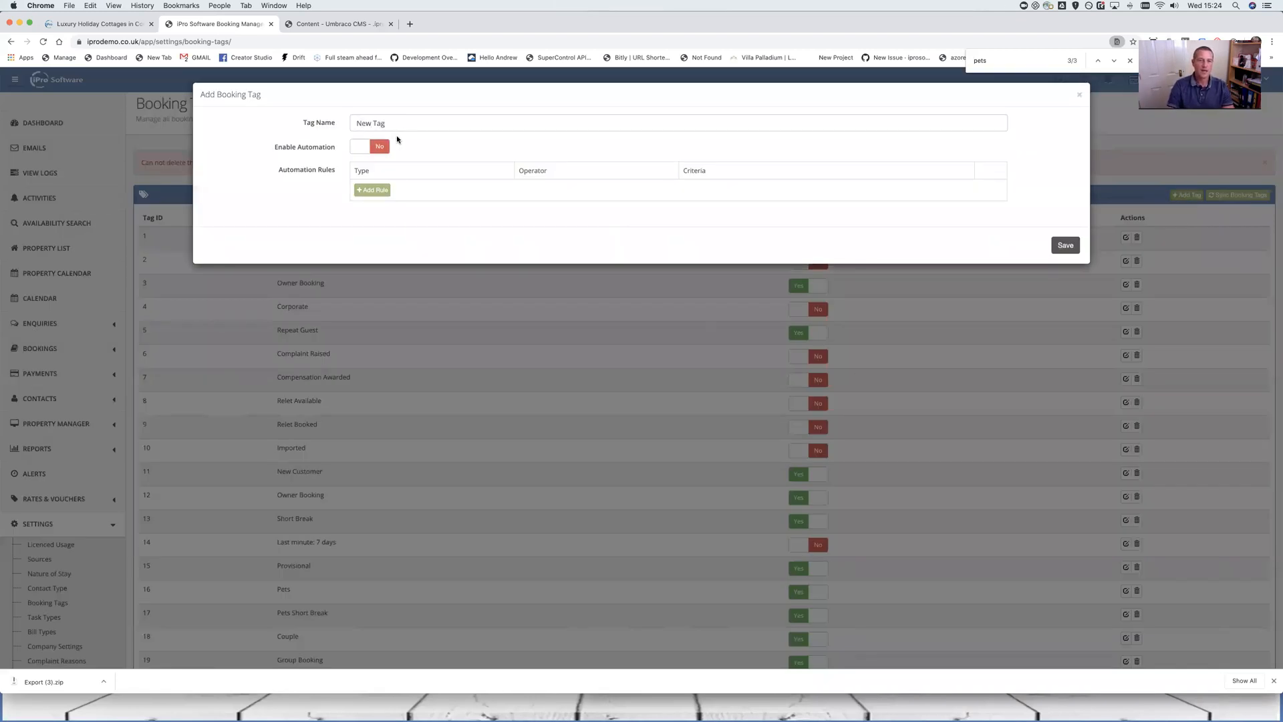
click(380, 148)
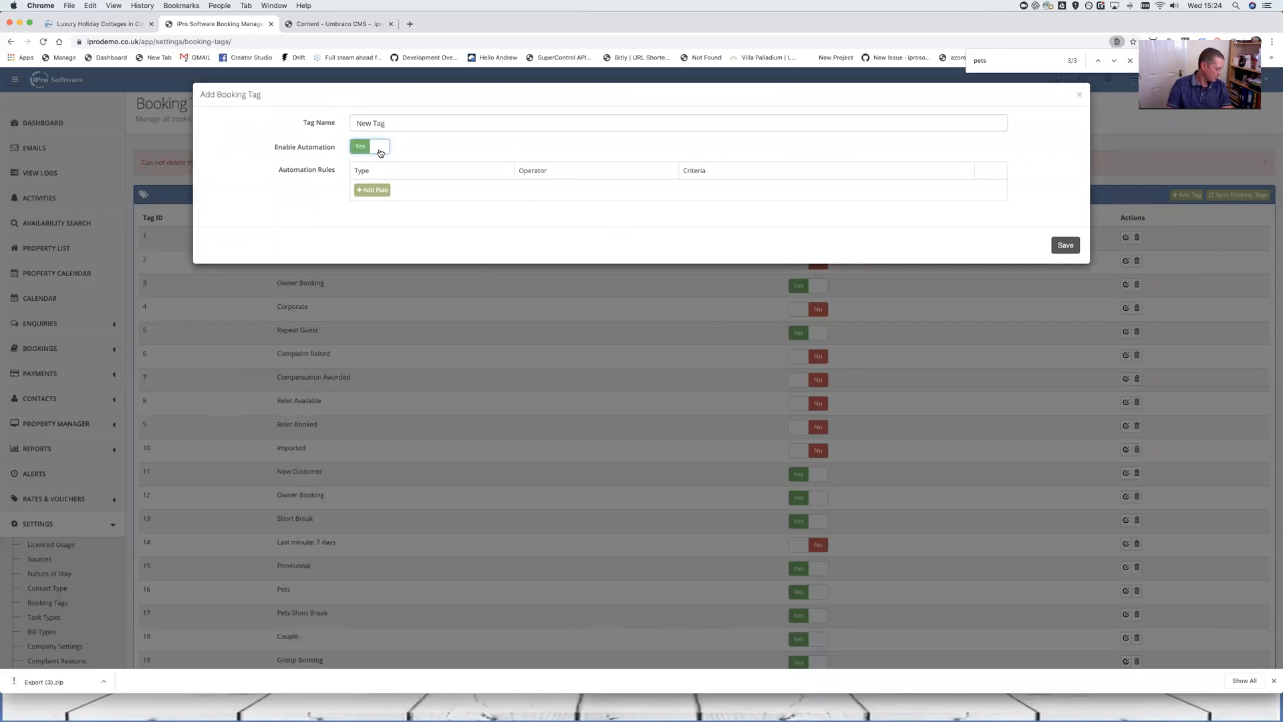
click(372, 190)
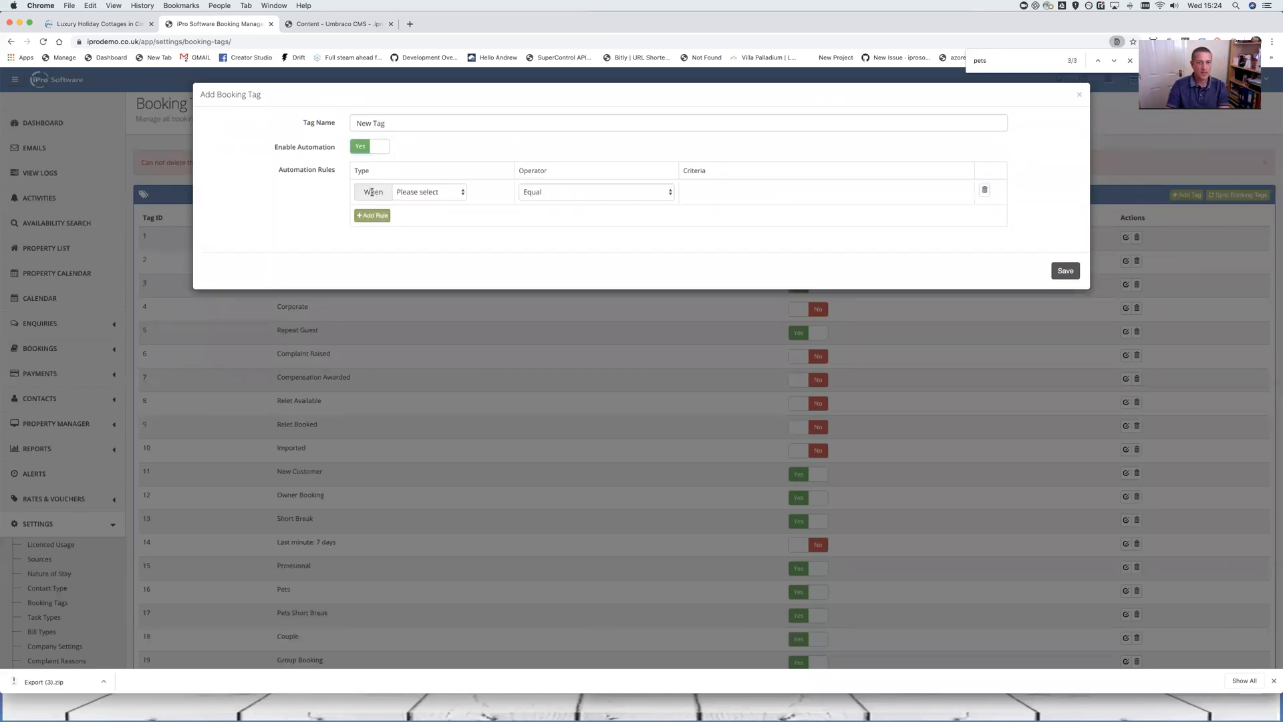
click(431, 198)
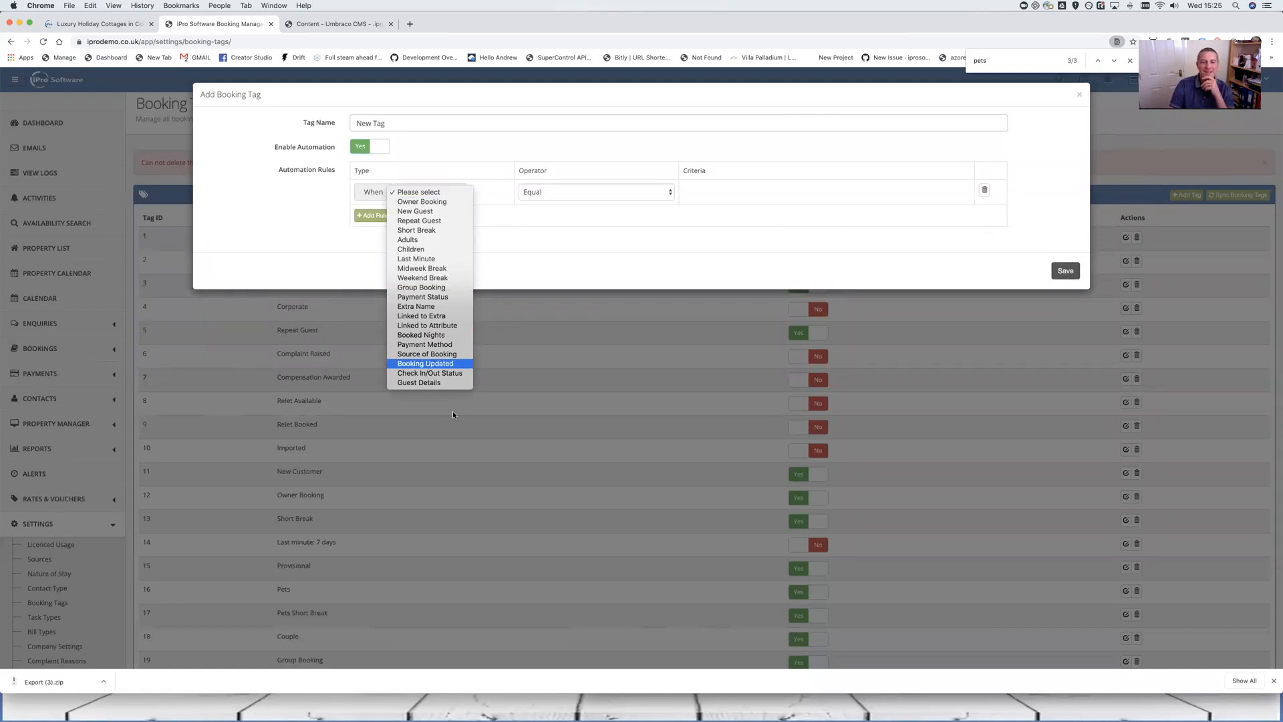
click(450, 373)
click(849, 193)
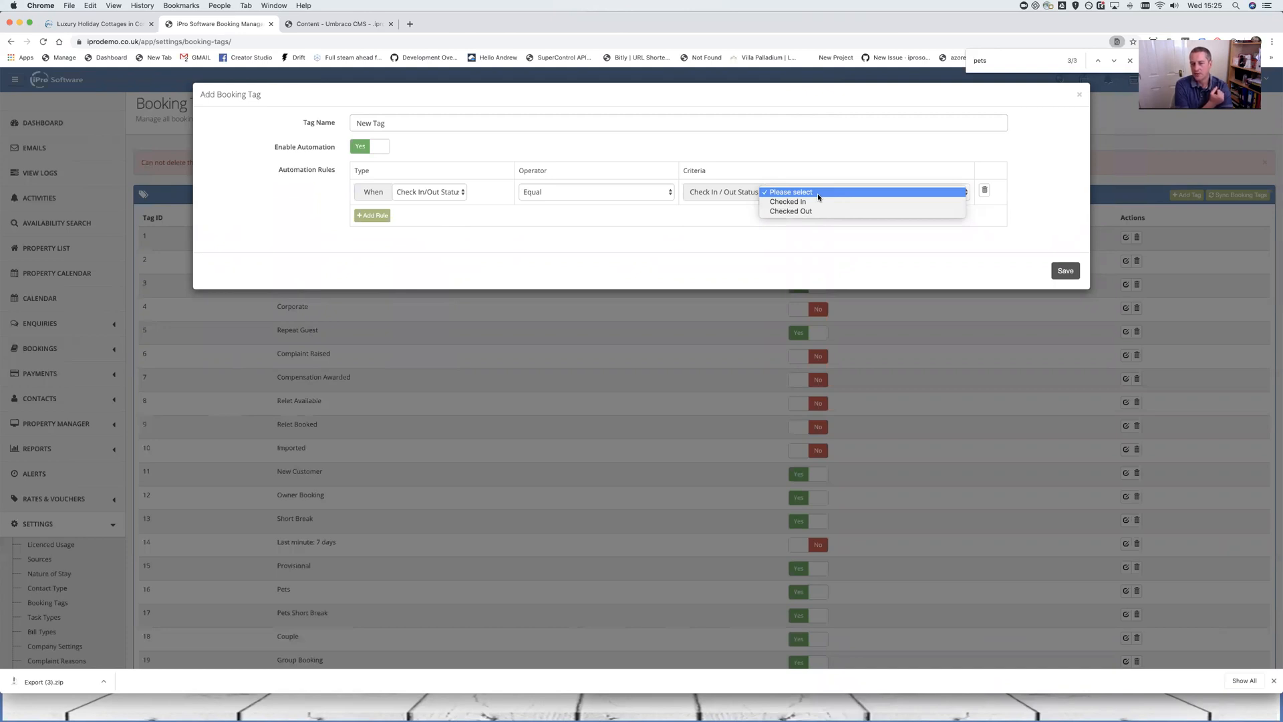
Change the rule to Booking Updated with Occupancy Changed criteria, name the tag 'Occunancy Changed', and save
click(399, 195)
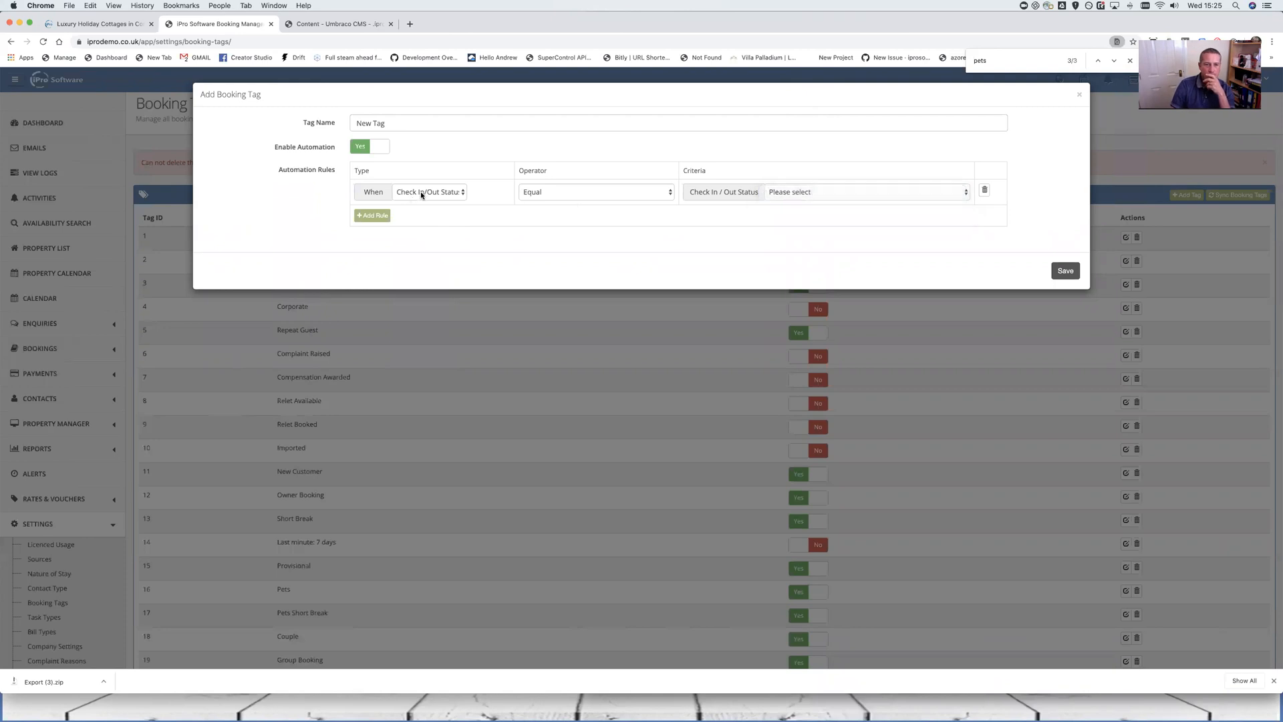
click(420, 192)
click(451, 184)
click(772, 192)
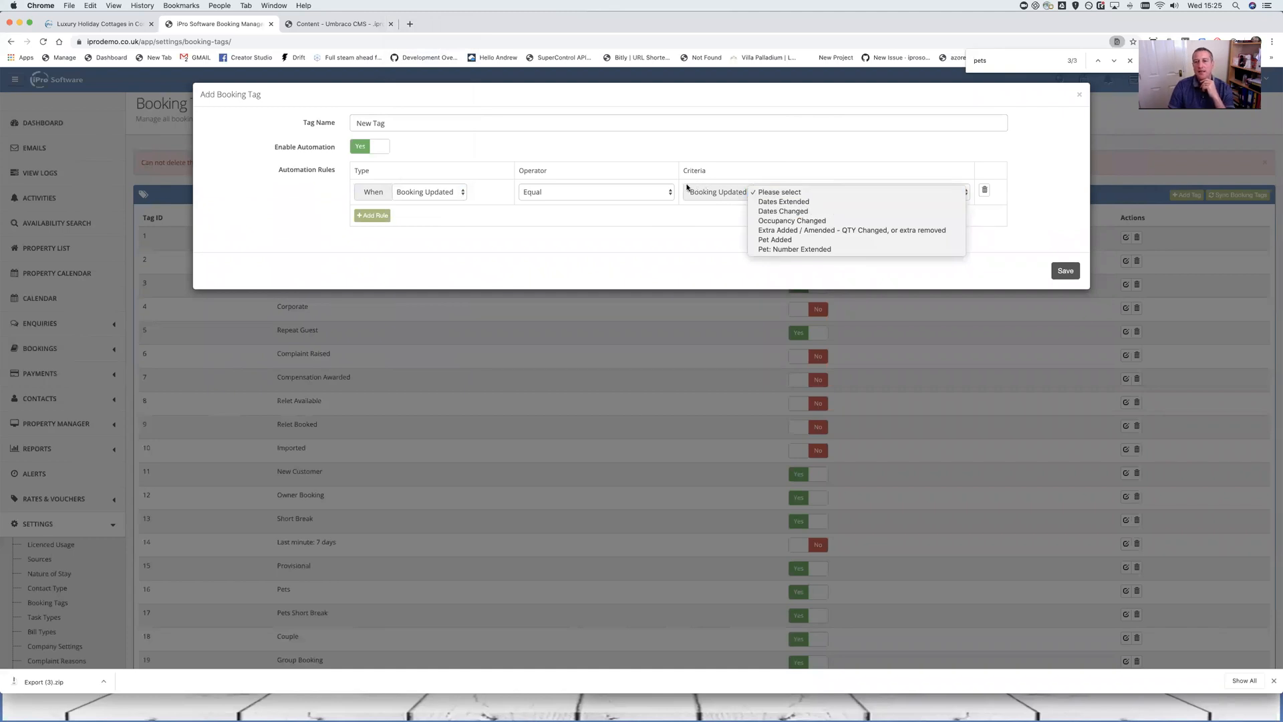
click(802, 220)
triple_click(461, 123)
text(Occun)
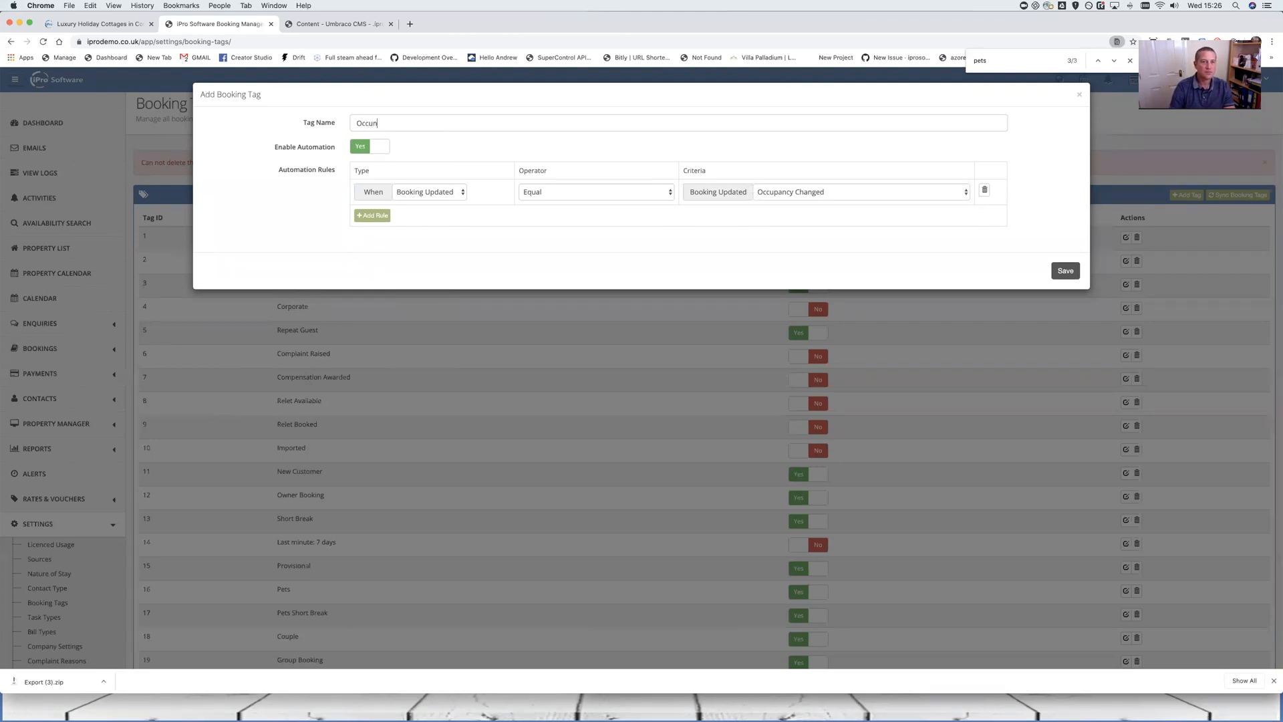
key(BackSpace)
text(pancy Changed)
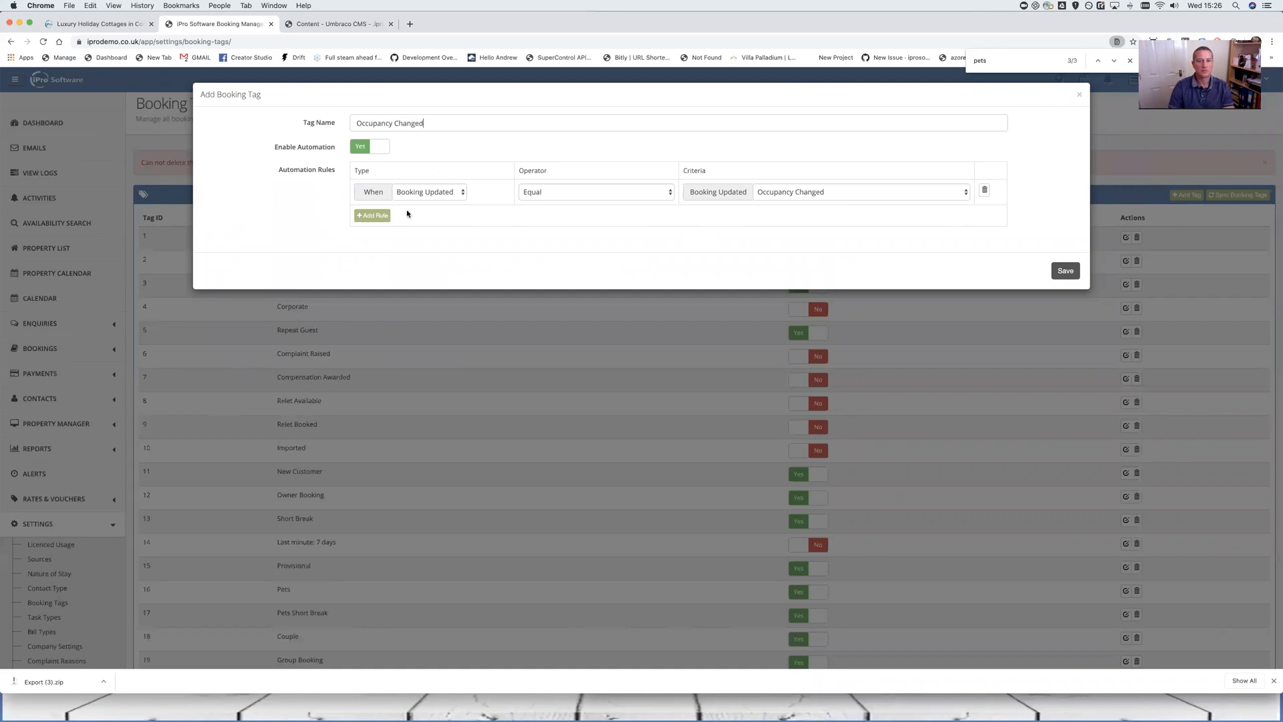
click(1070, 273)
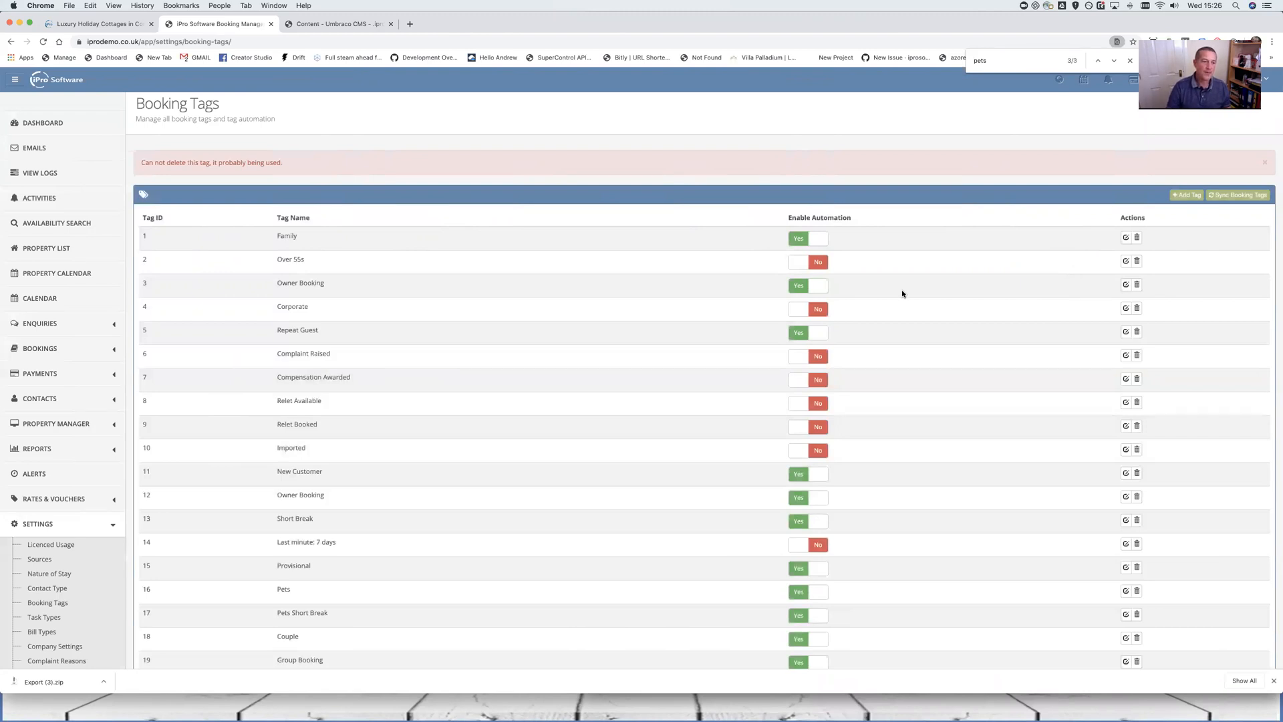
Go to View Bookings and open the most recent Beach View Cottage booking for editing
click(80, 349)
scroll(87, 361, down, 3)
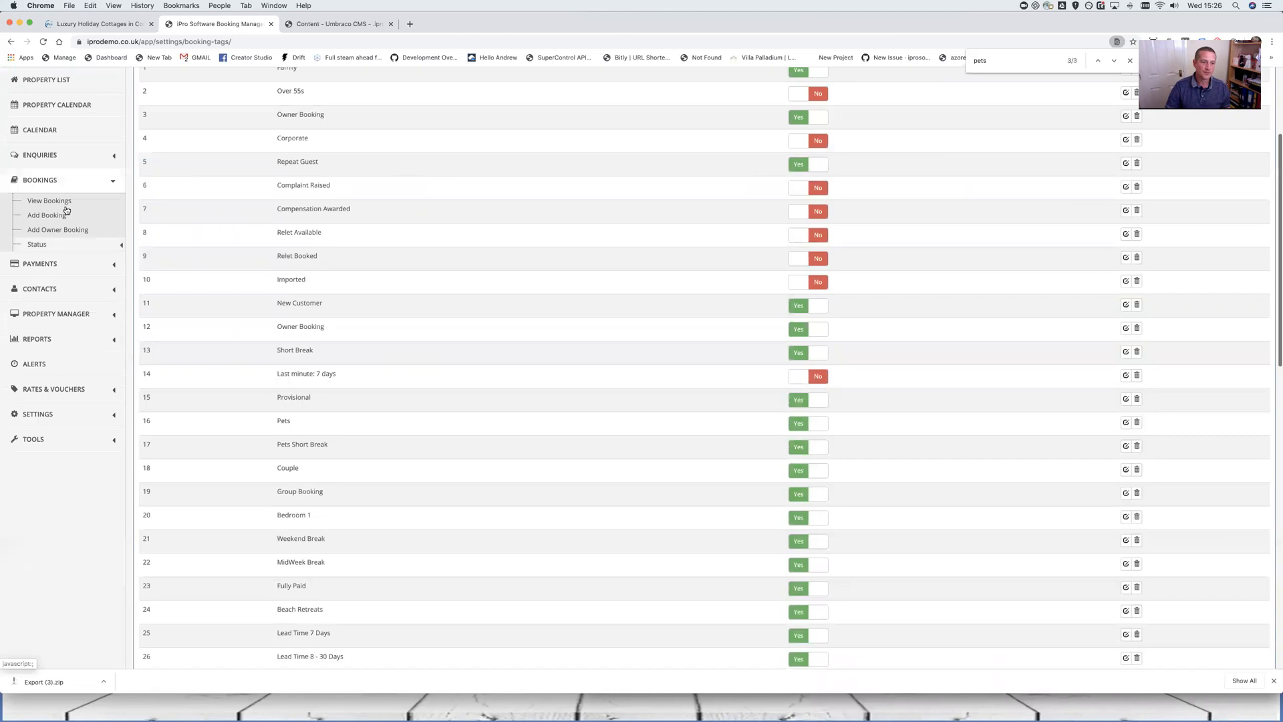
click(68, 201)
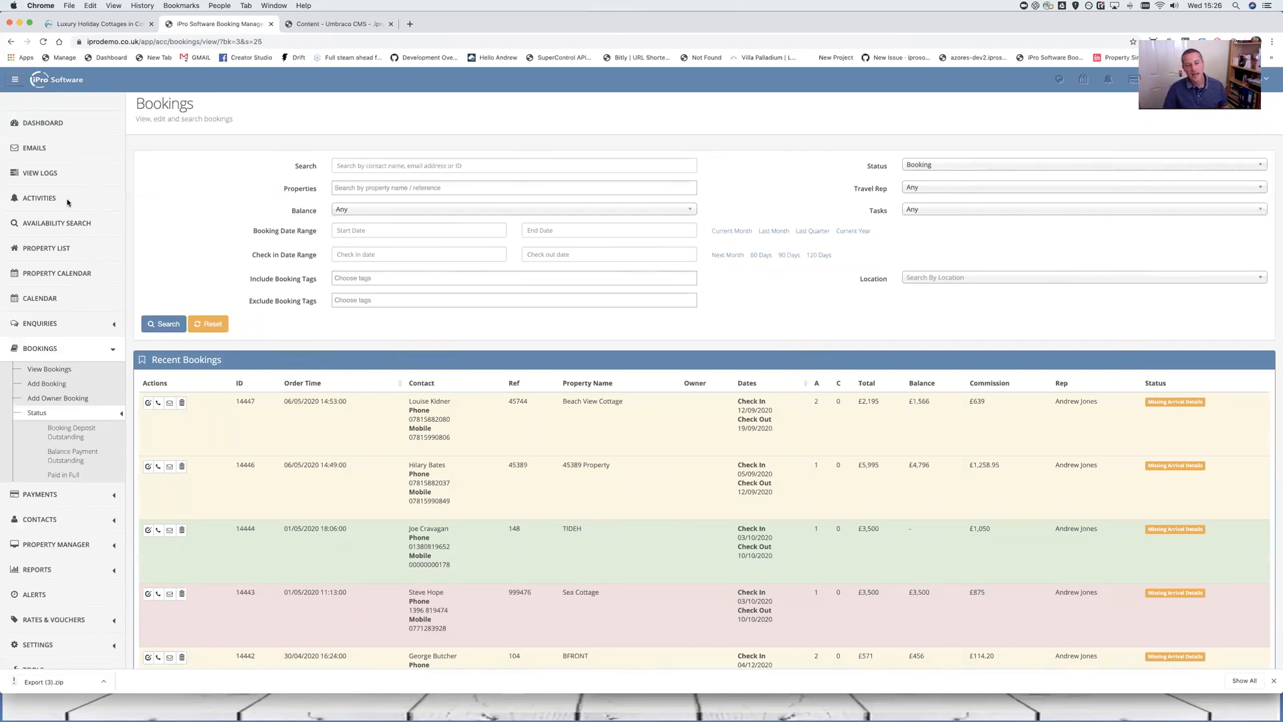
click(147, 404)
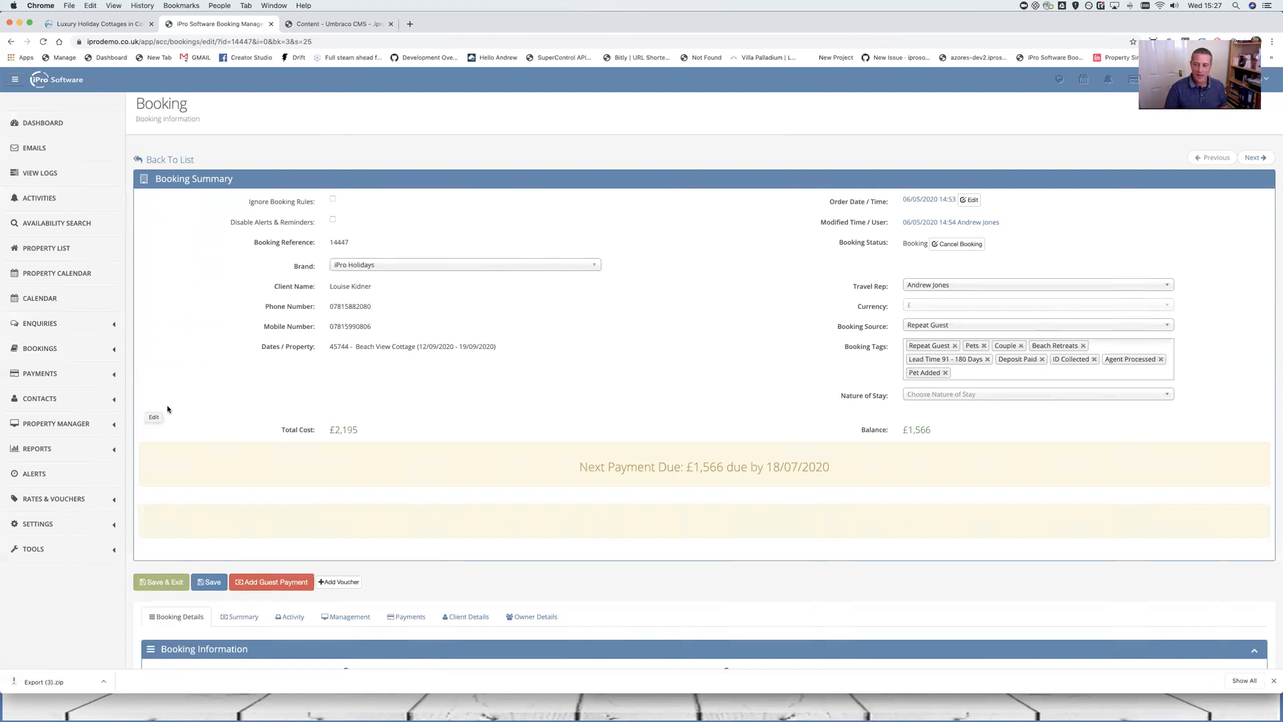
Change Adults from 2 to 4 and save the booking
scroll(735, 441, down, 6)
scroll(702, 471, down, 3)
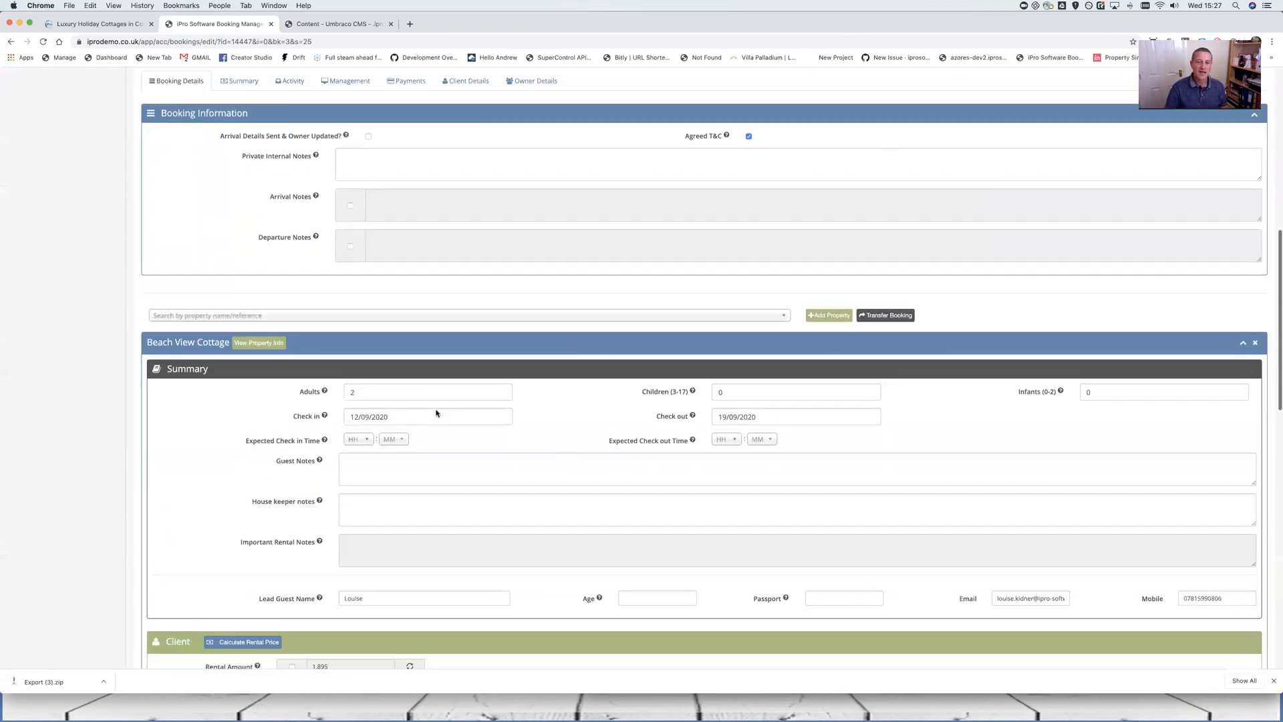
drag(428, 378, 332, 376)
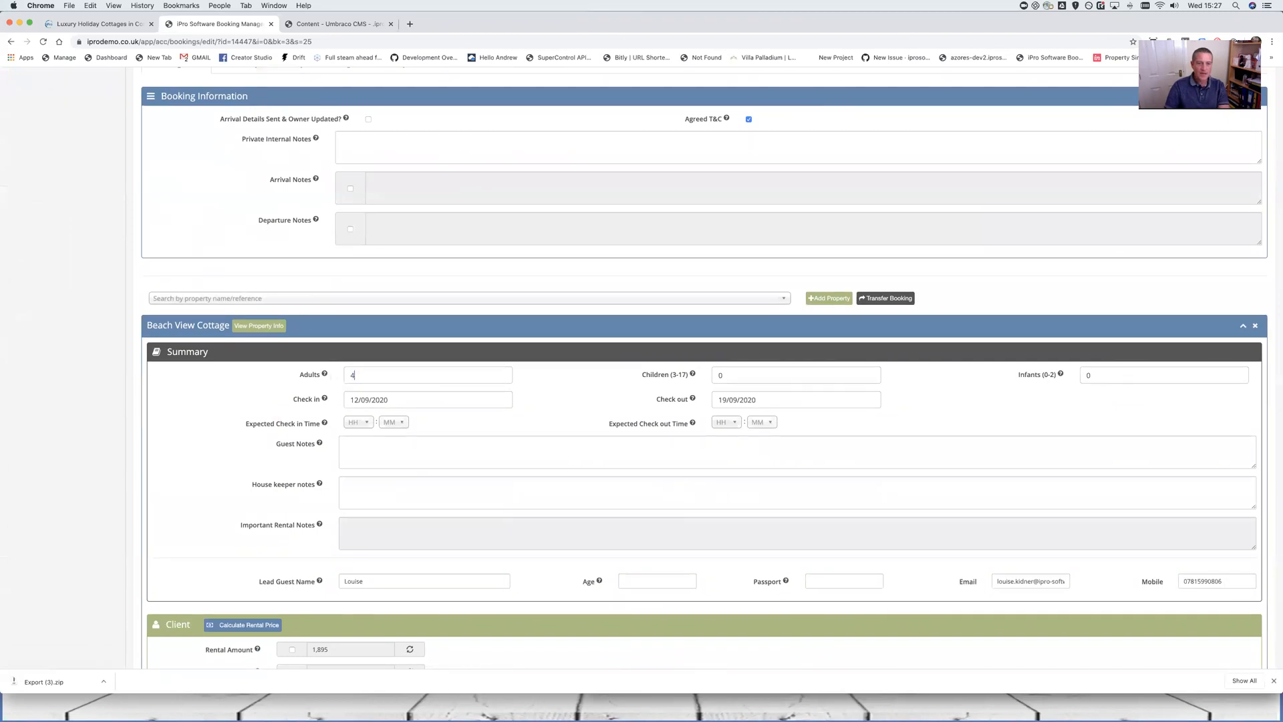
key(Return)
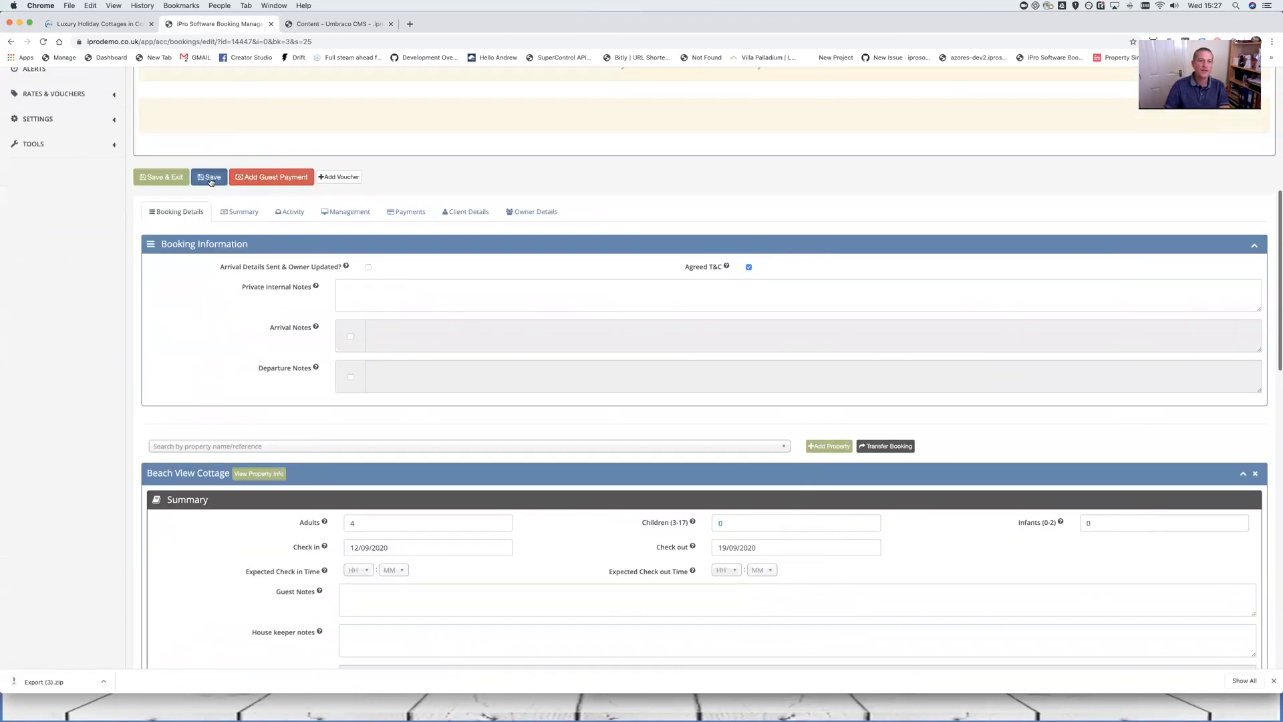
scroll(701, 200, up, 3)
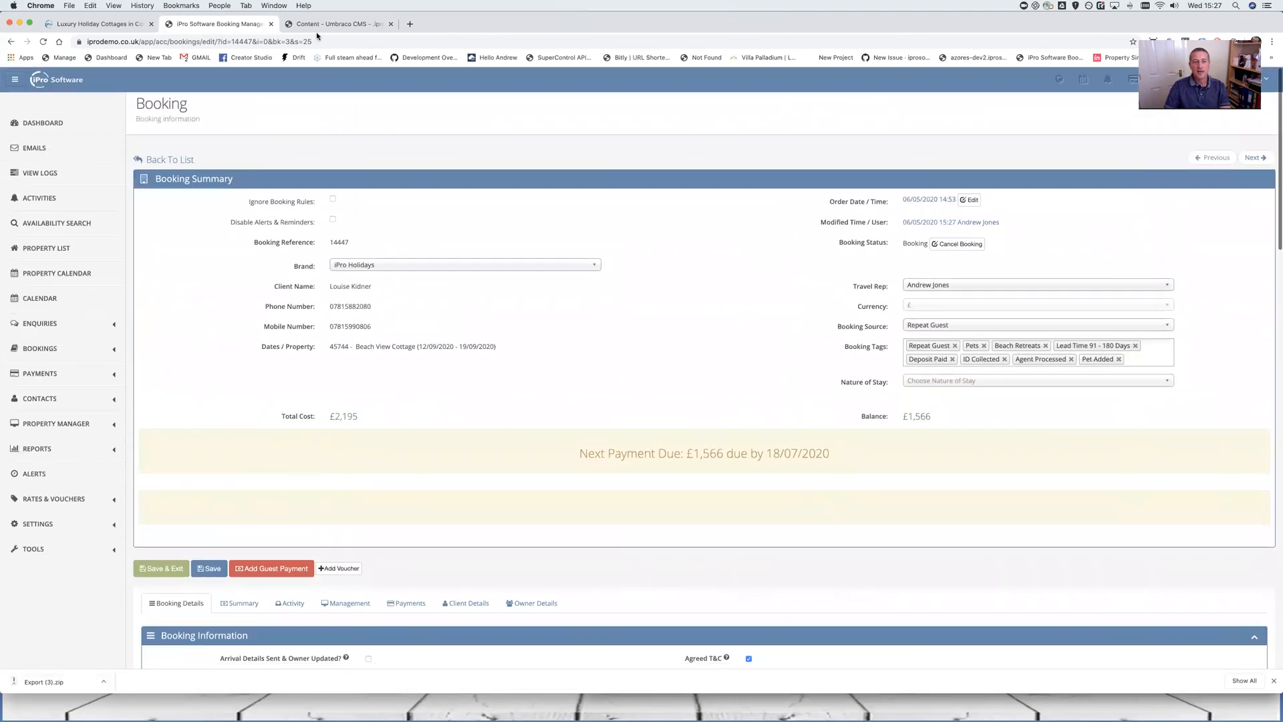
click(322, 25)
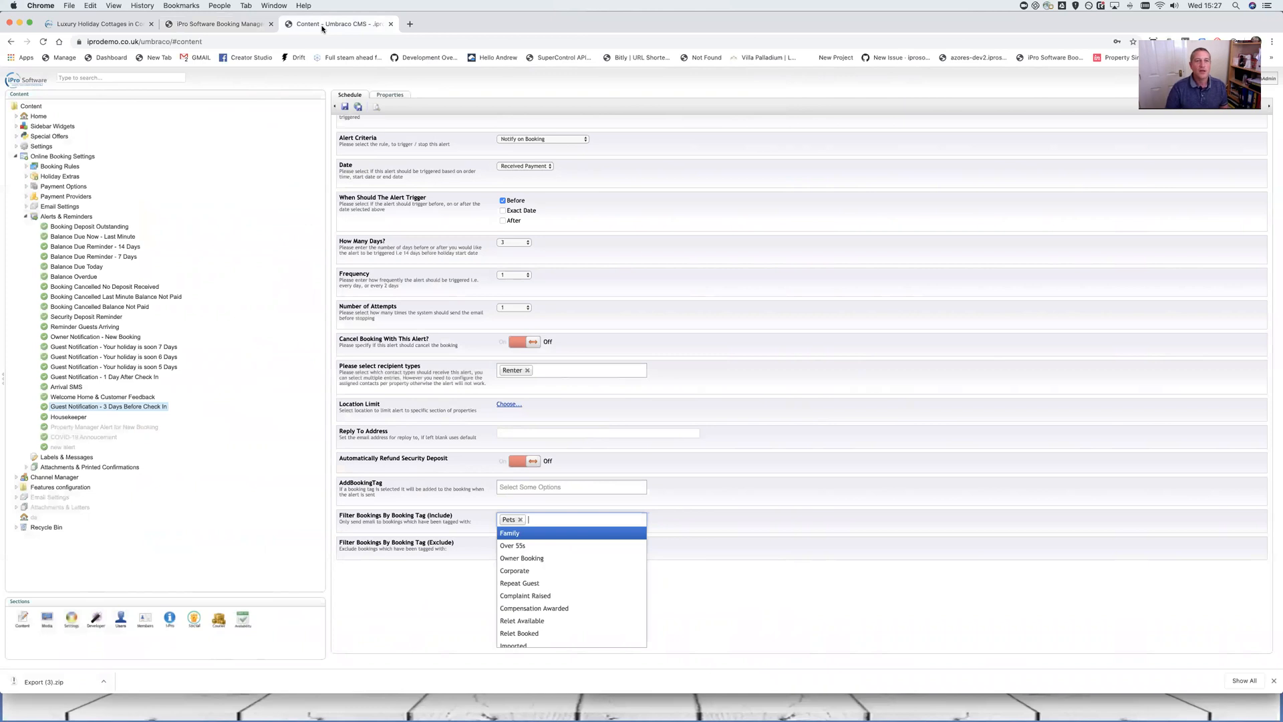
click(256, 26)
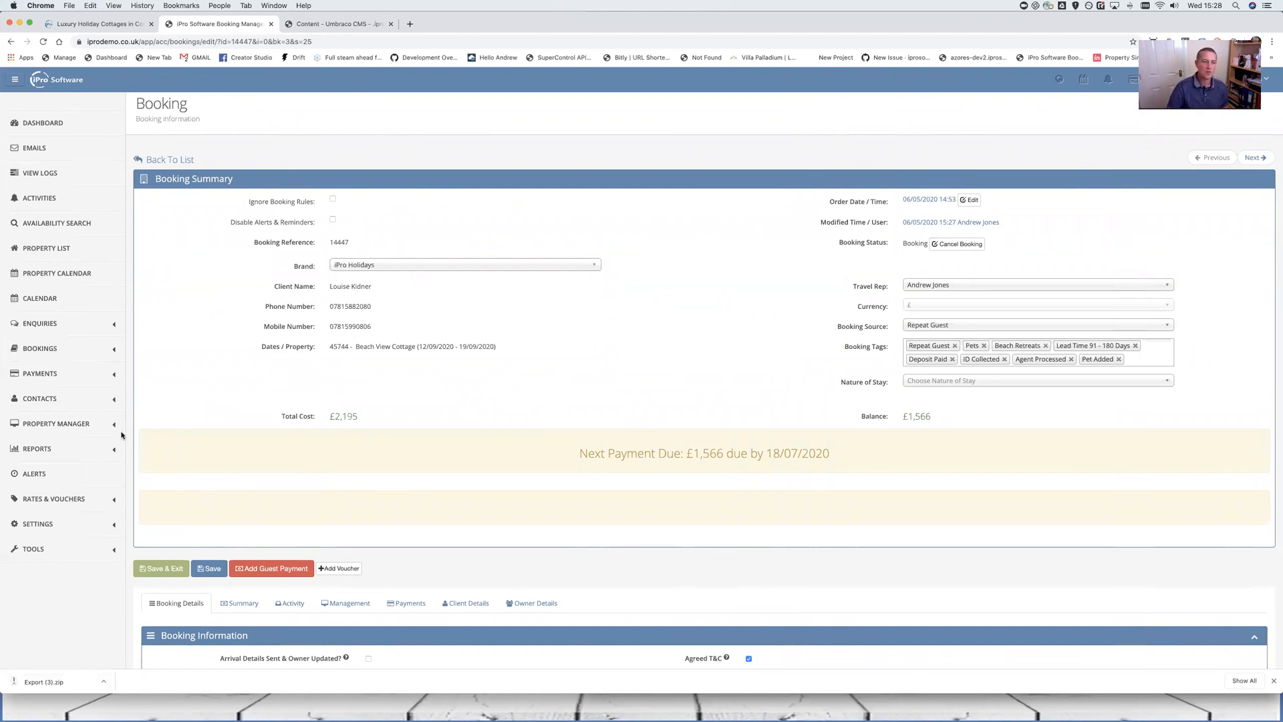
Go to Settings > Booking Tags, leaving the unsaved booking page
click(67, 525)
scroll(72, 530, down, 5)
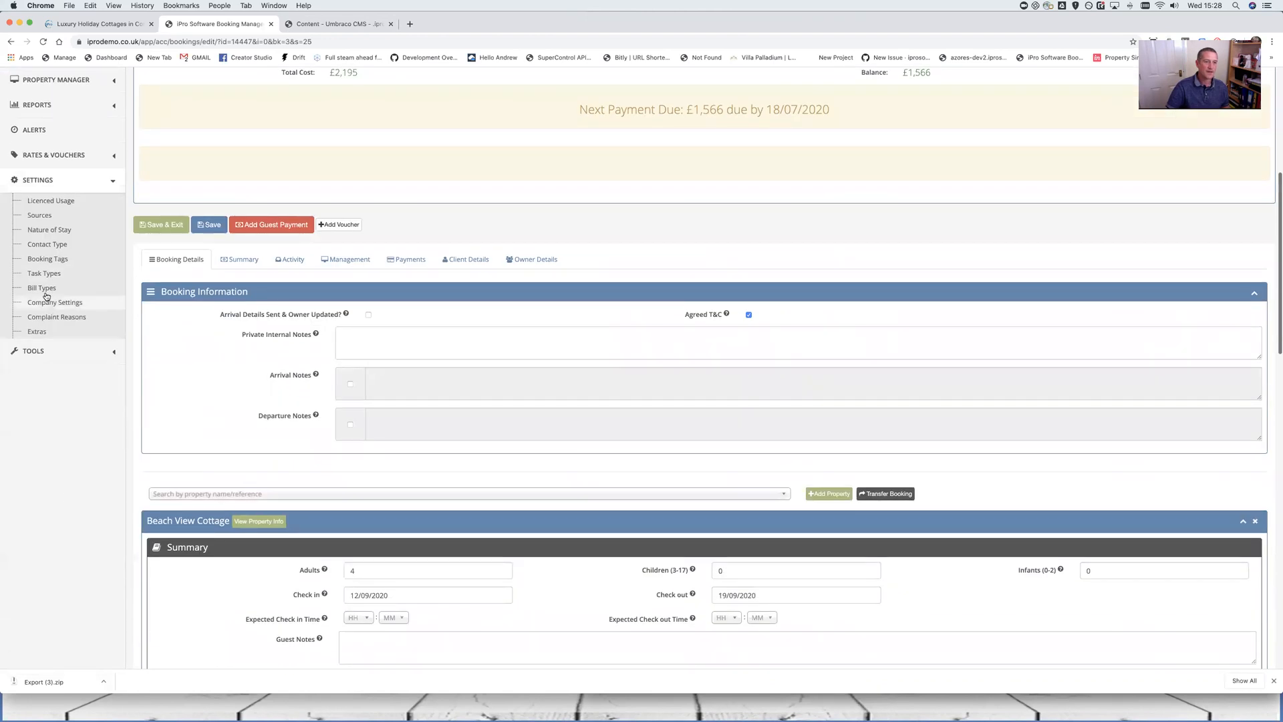
click(52, 260)
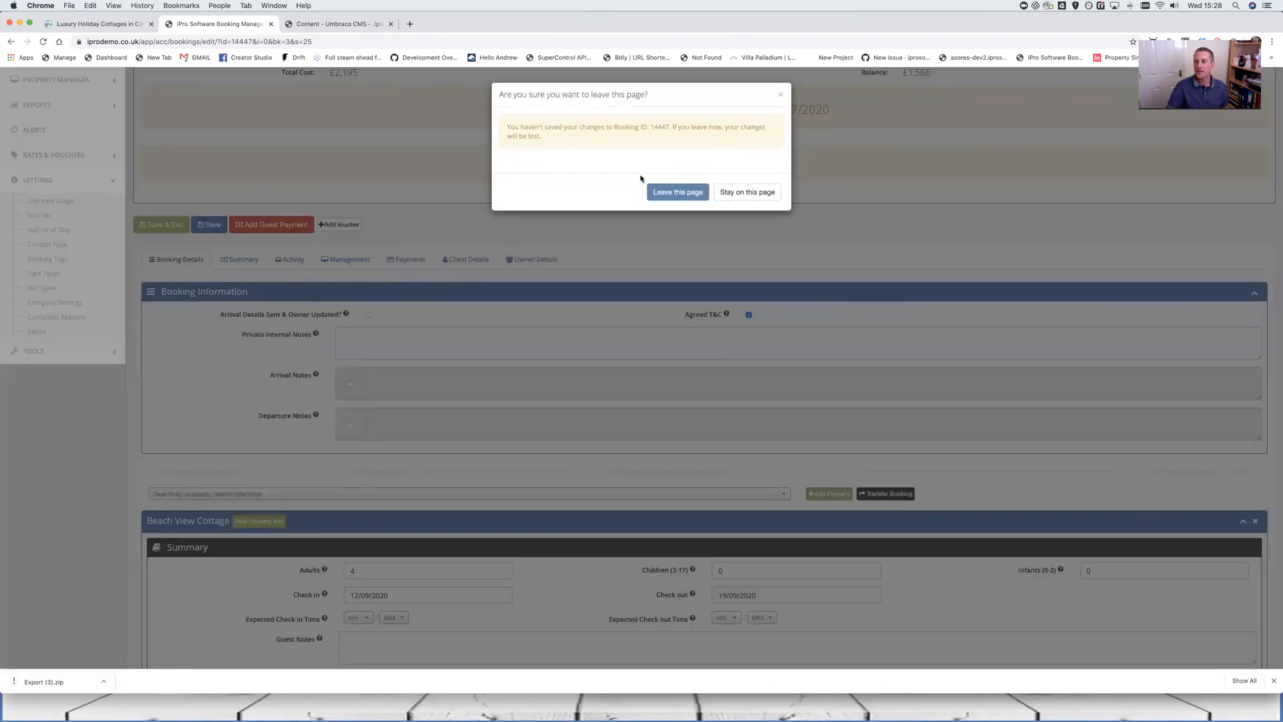
click(678, 192)
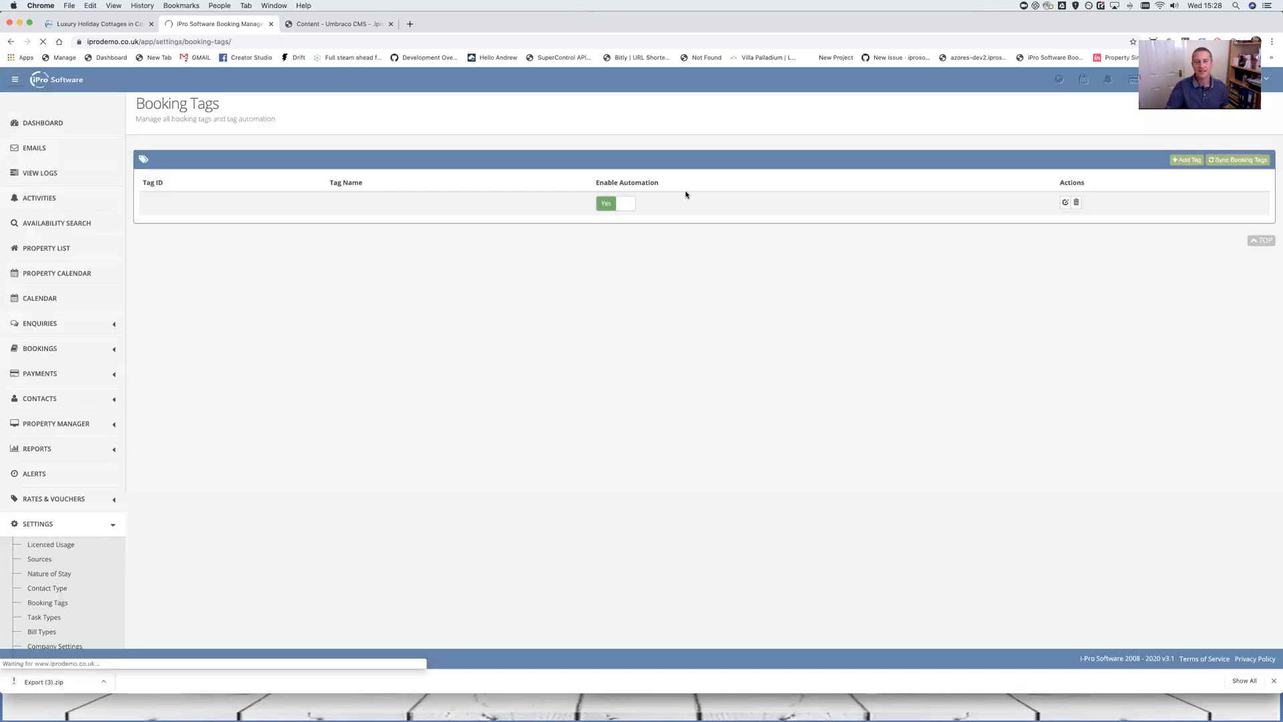
Edit tag 55, Occupancy Changed, and expand its Criteria list of booking-update rules
scroll(372, 527, down, 13)
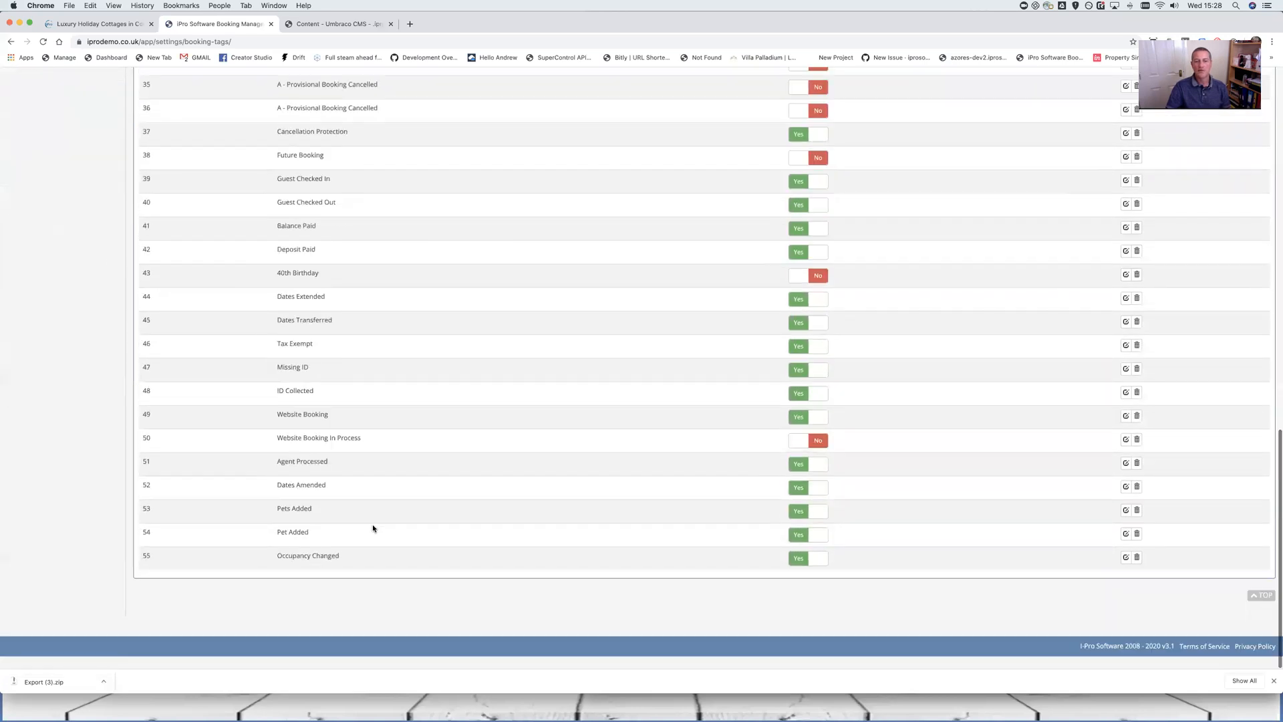
click(1126, 570)
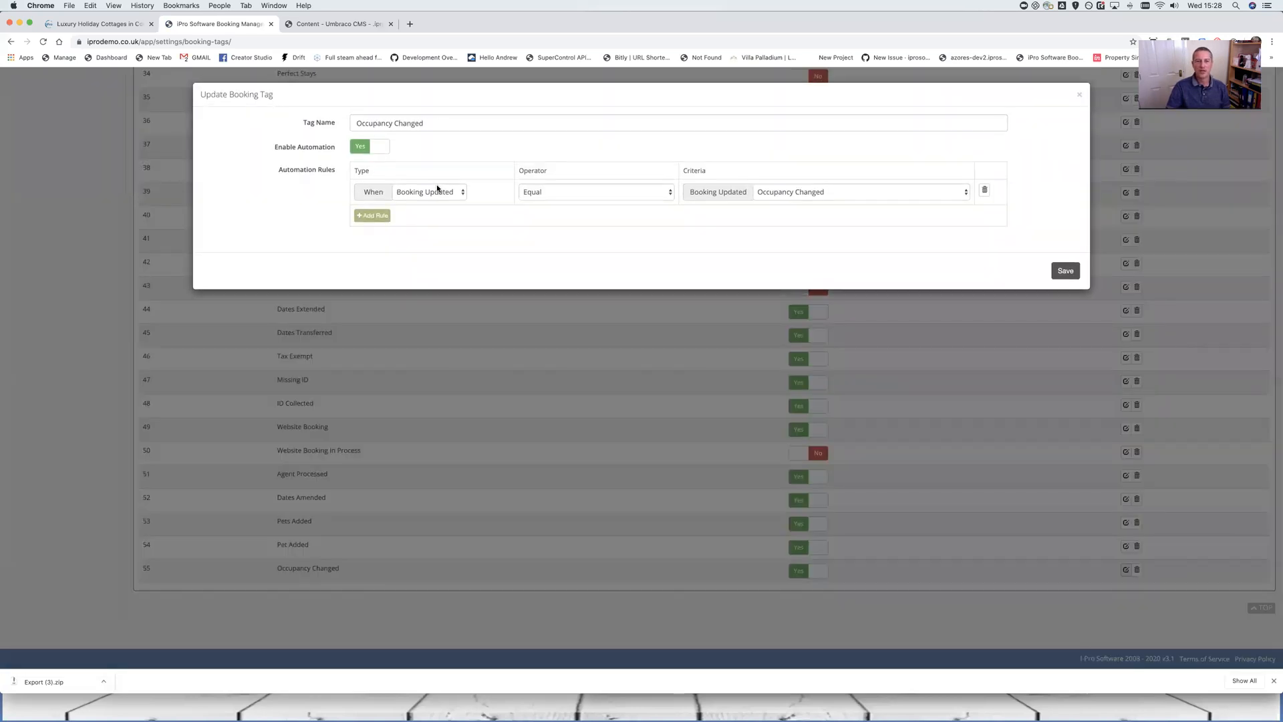
click(890, 199)
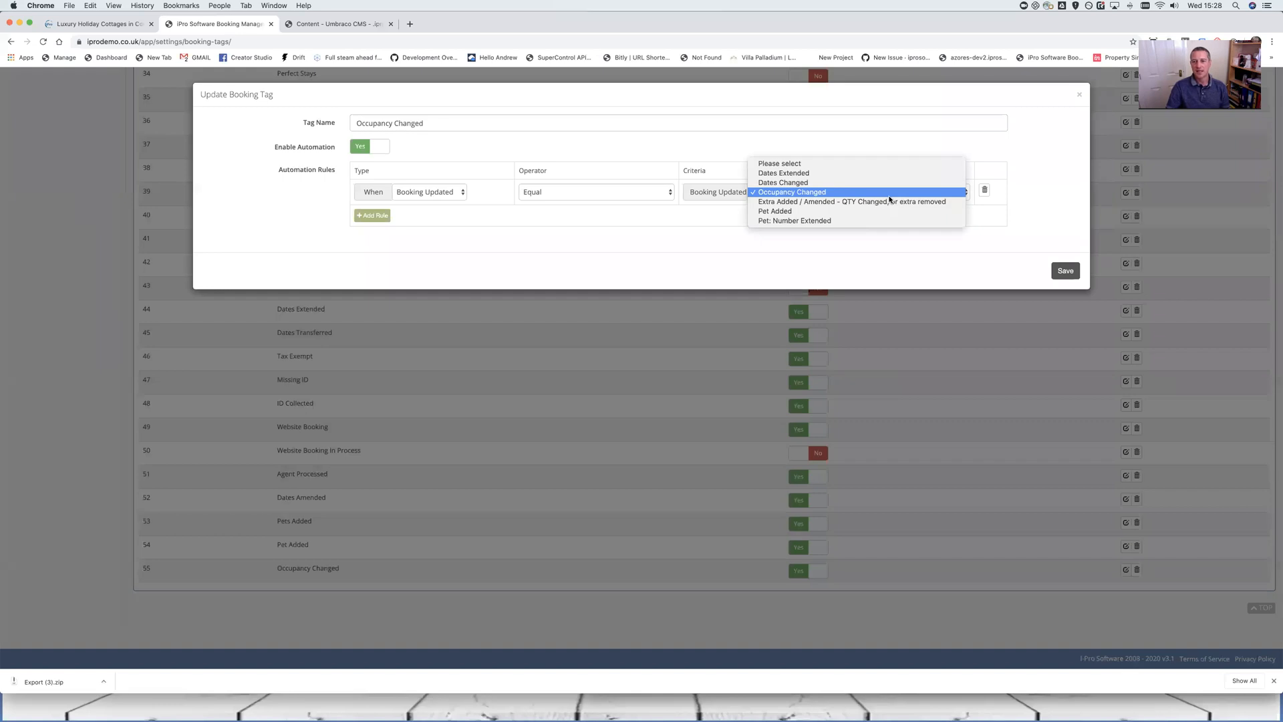
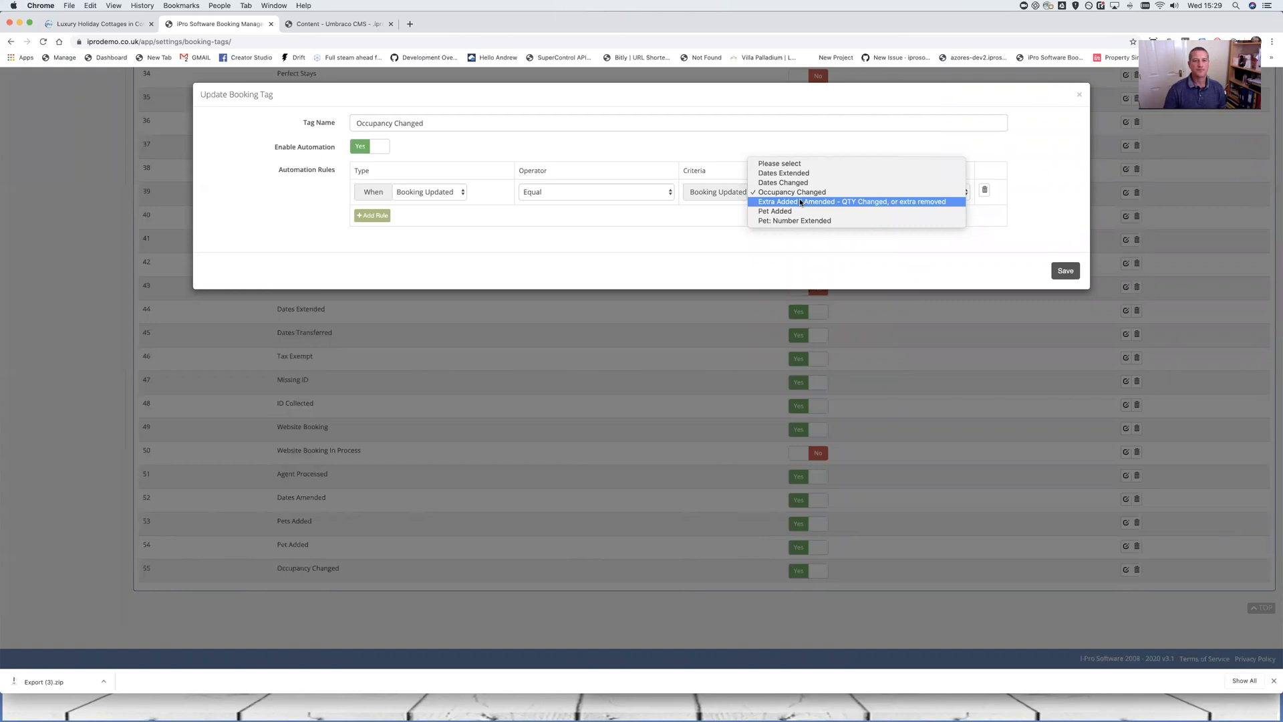
Switch the rule type to Source of Booking and view its Website and Agent Processed criteria
click(443, 192)
click(443, 192)
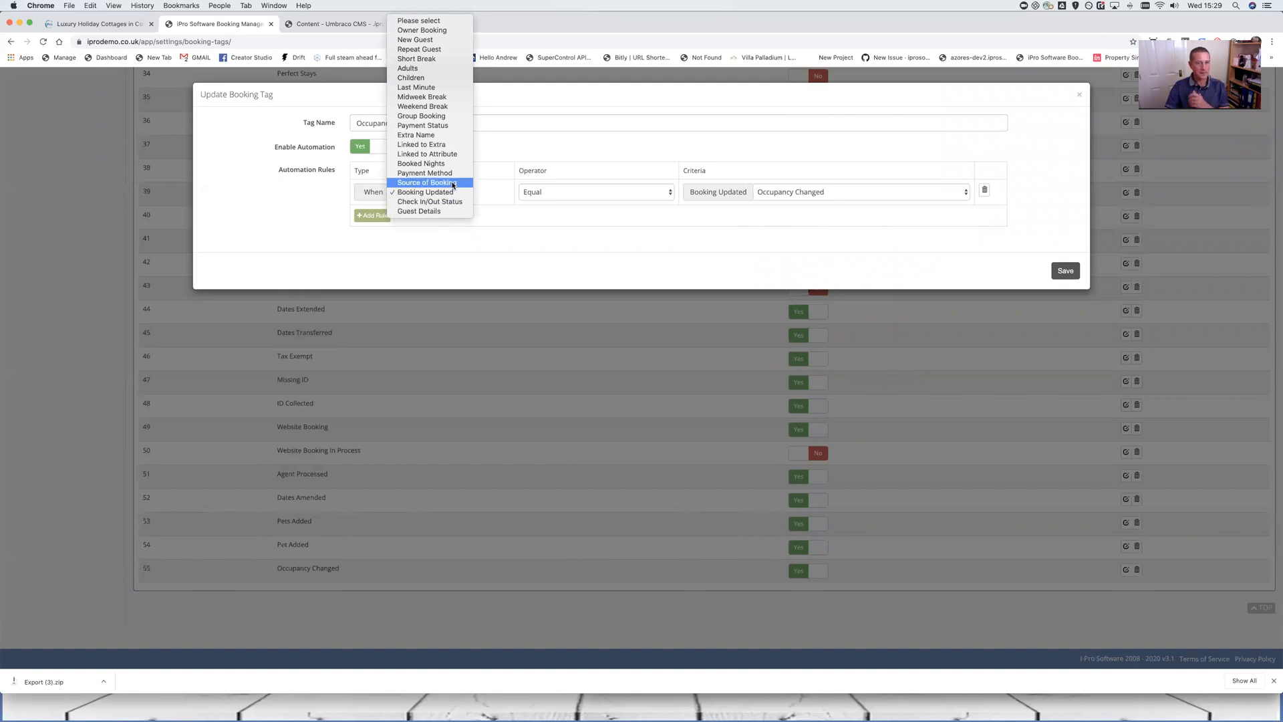
click(452, 188)
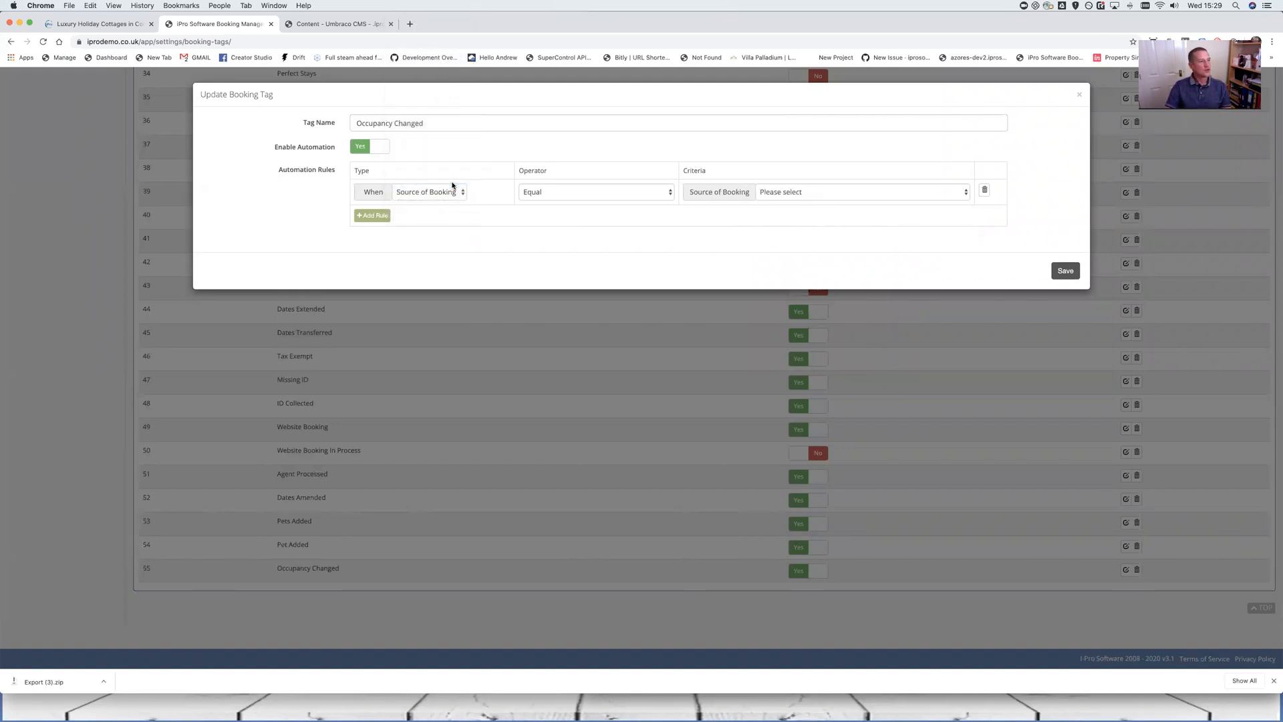
click(819, 193)
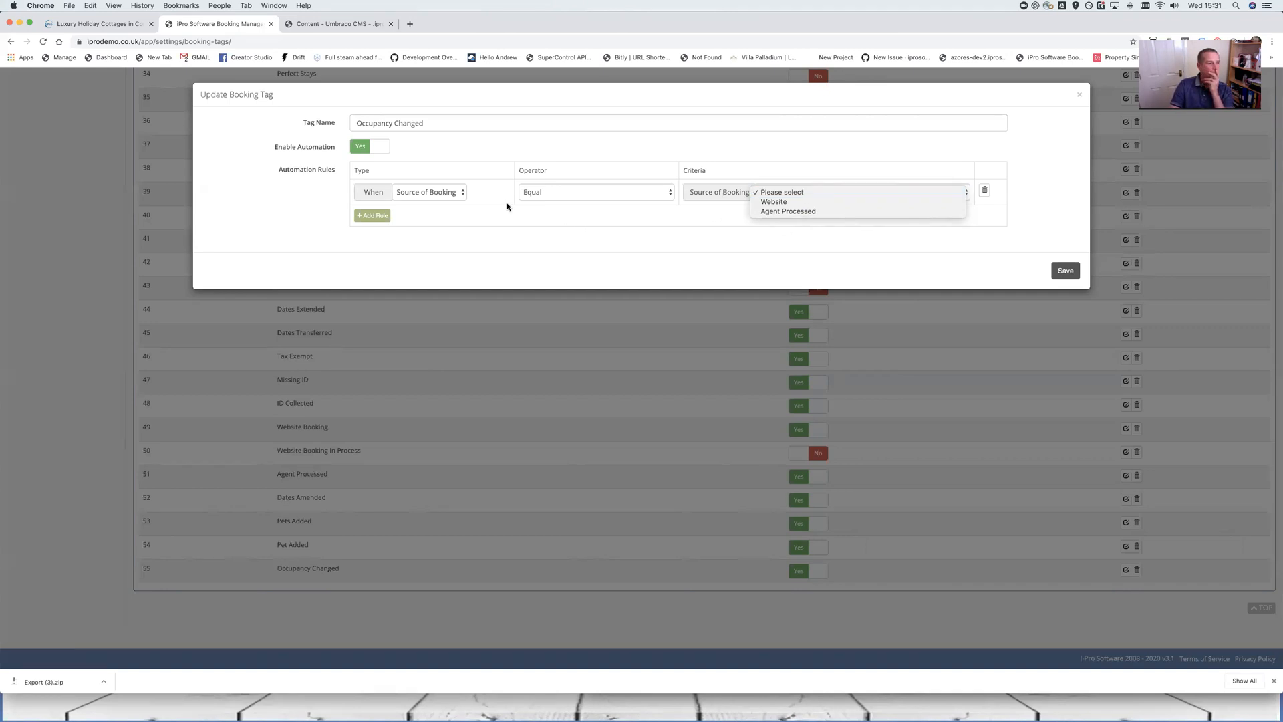
Try Payment Method as the rule type, then settle on Booked Nights with an empty Number of Nights field
click(462, 195)
click(462, 195)
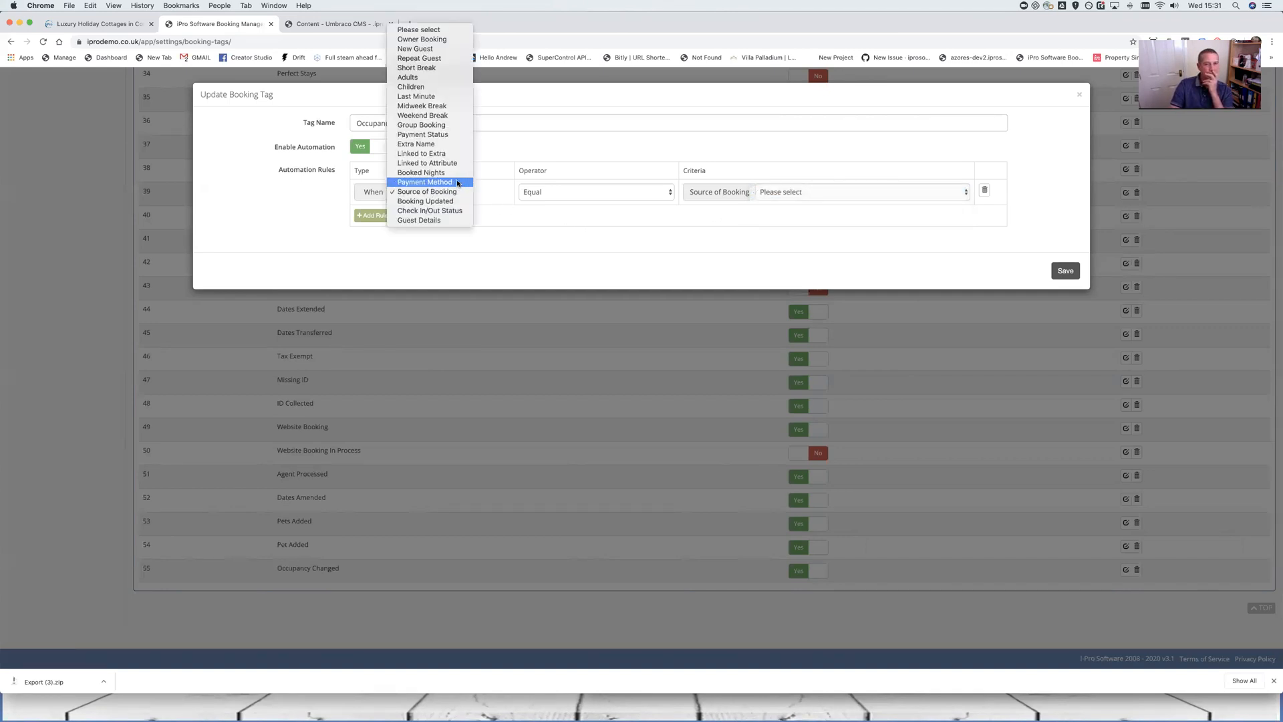
click(459, 183)
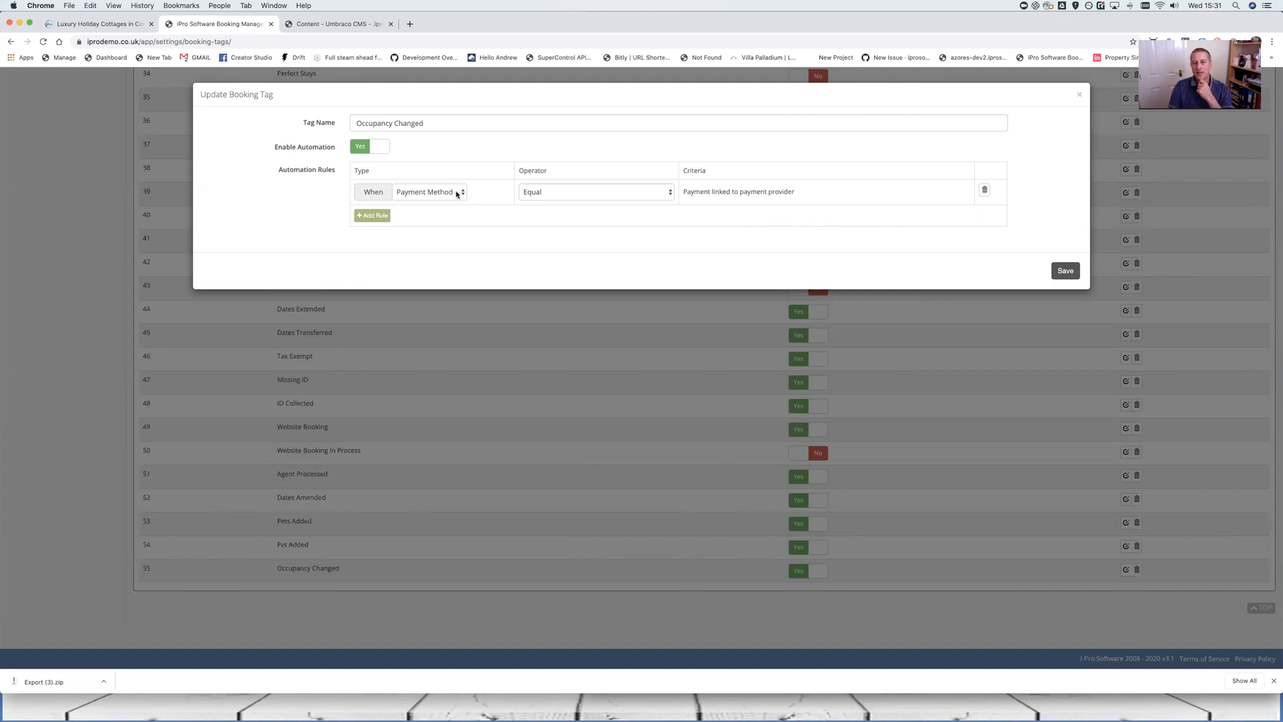
click(458, 194)
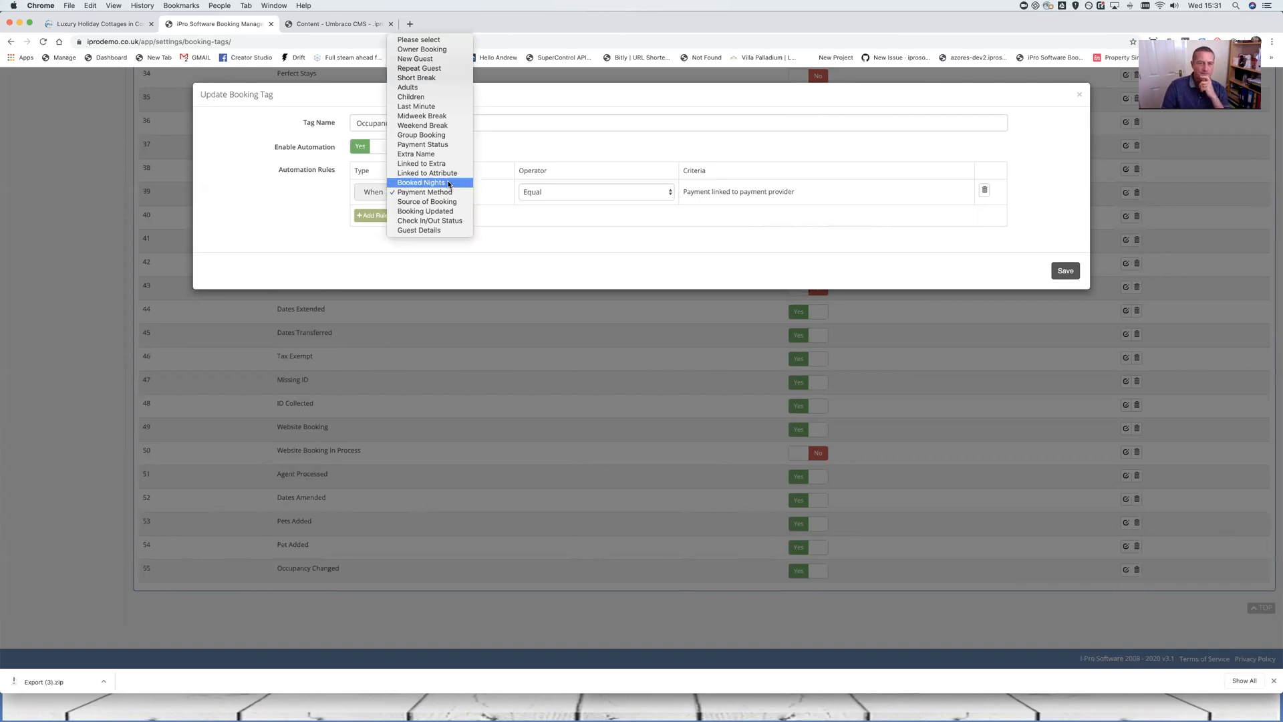
click(448, 183)
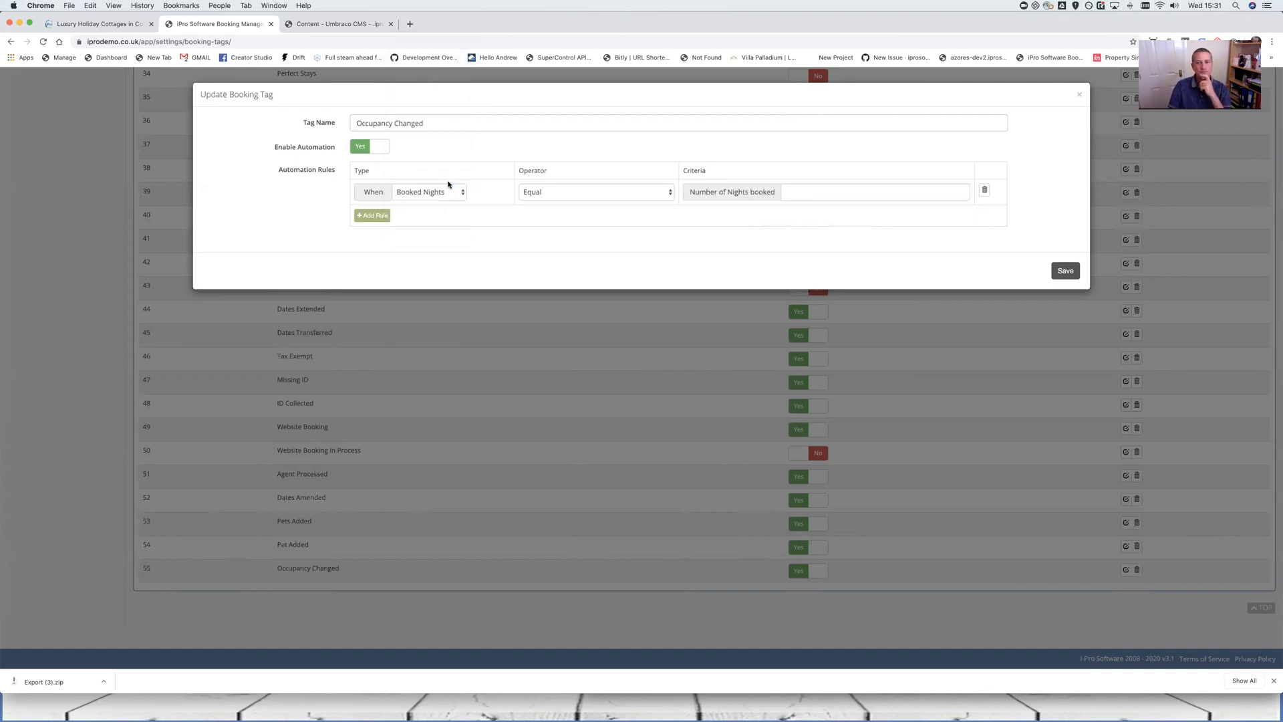
click(806, 191)
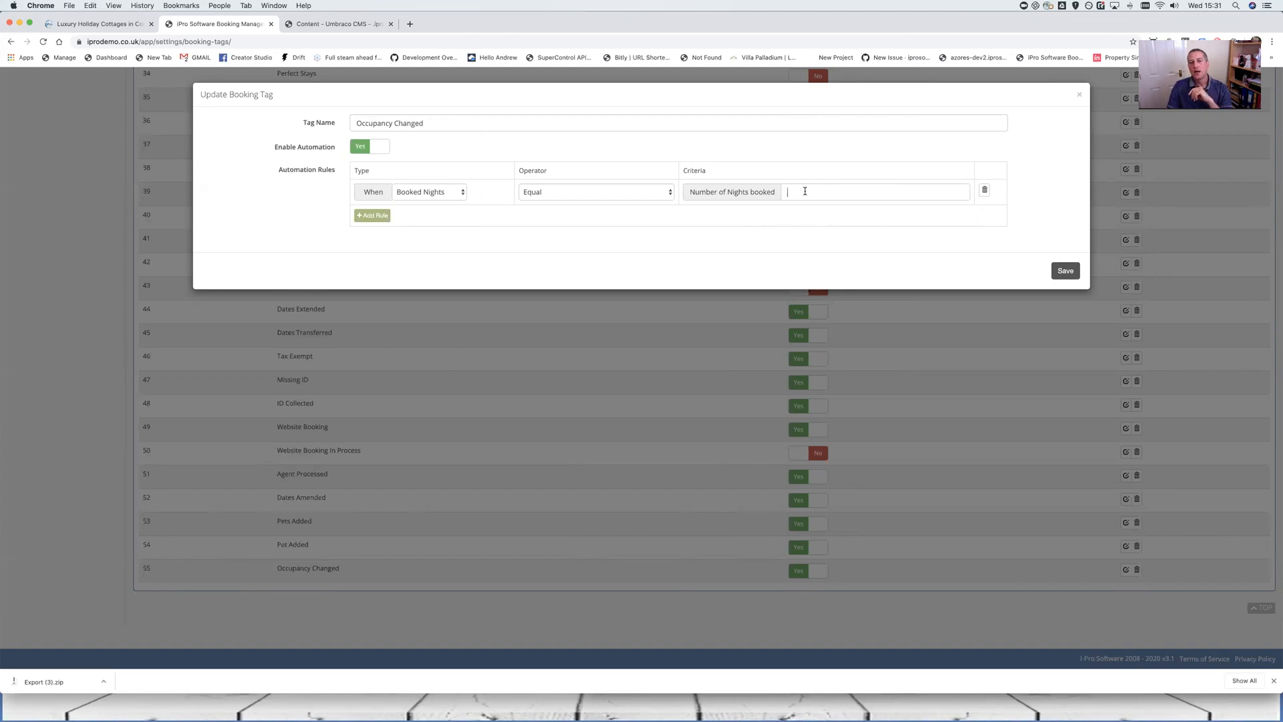
click(445, 194)
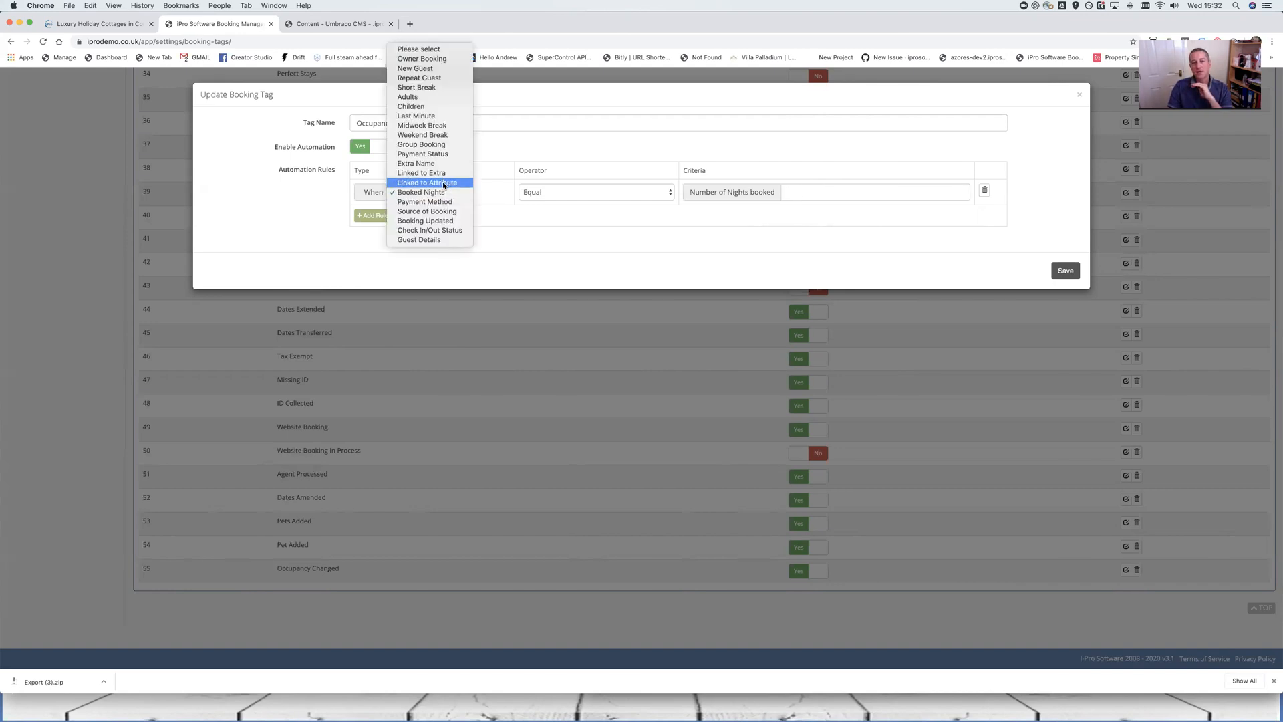
Set the rule type to Linked to Attribute and pick Cottage as the Property Attribute
click(429, 183)
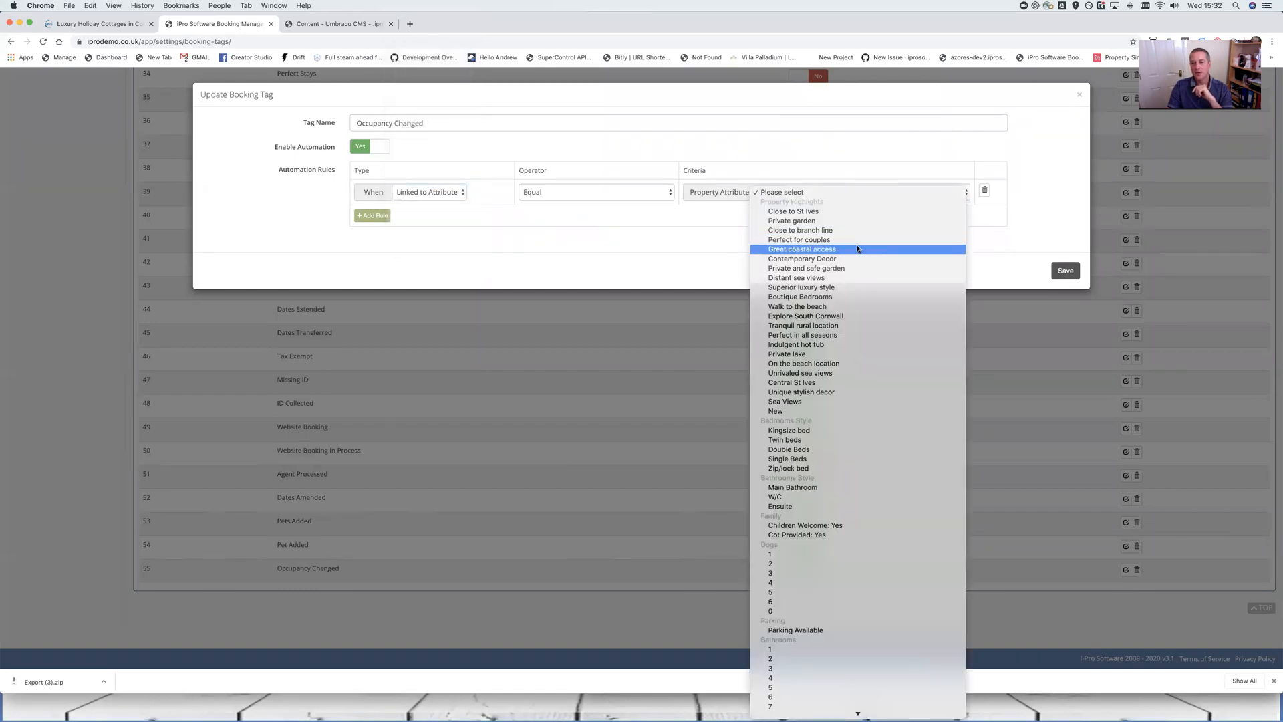
scroll(849, 267, down, 5)
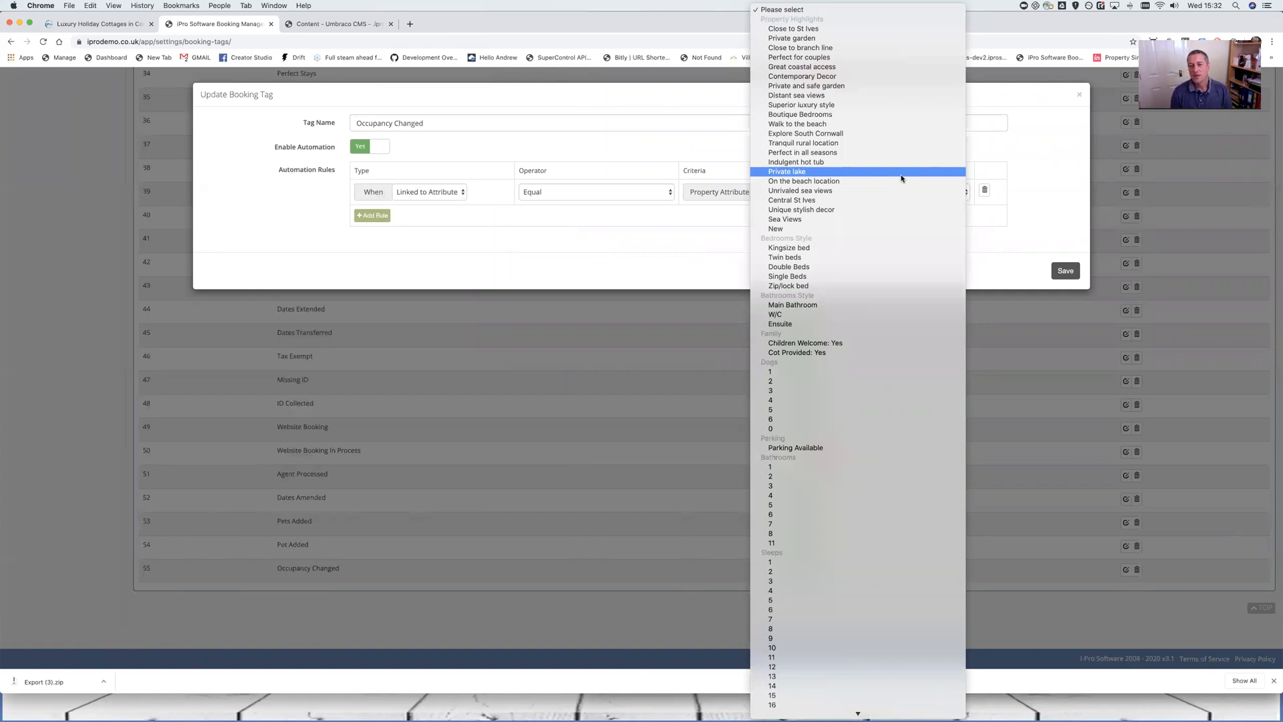
scroll(889, 247, down, 10)
scroll(883, 264, up, 3)
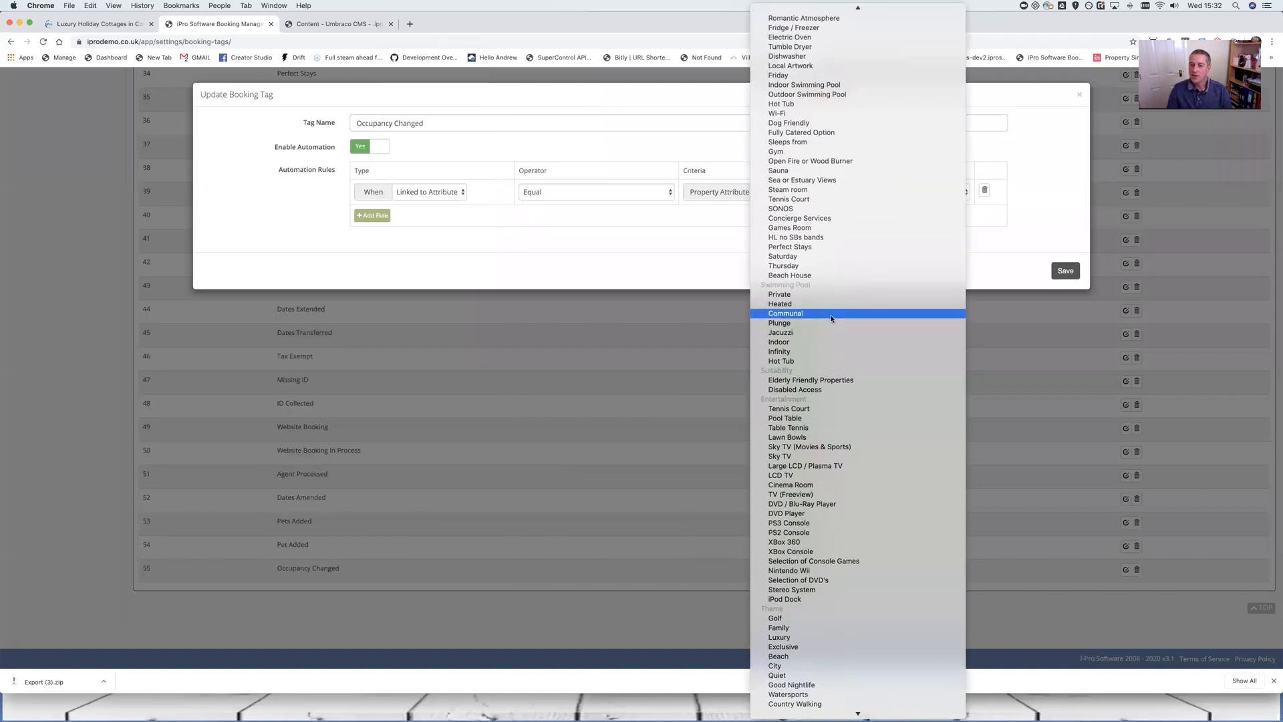
scroll(841, 322, up, 3)
scroll(846, 329, up, 1)
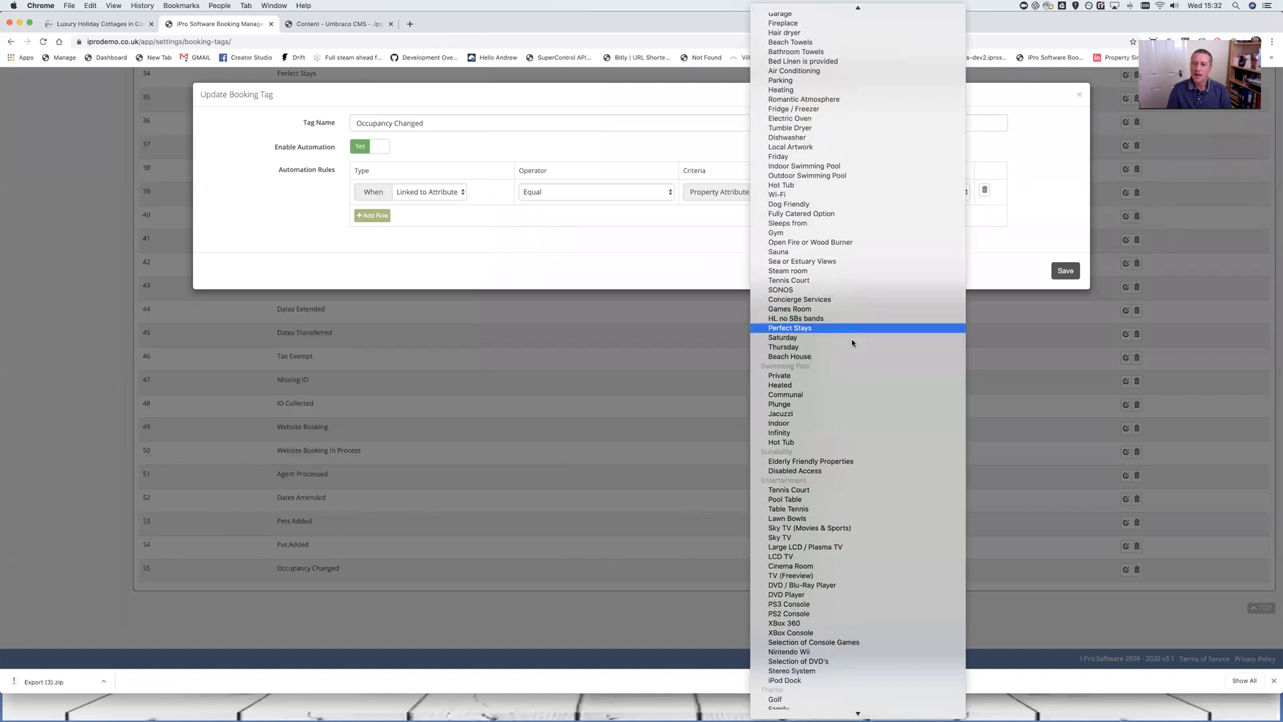
scroll(888, 267, up, 10)
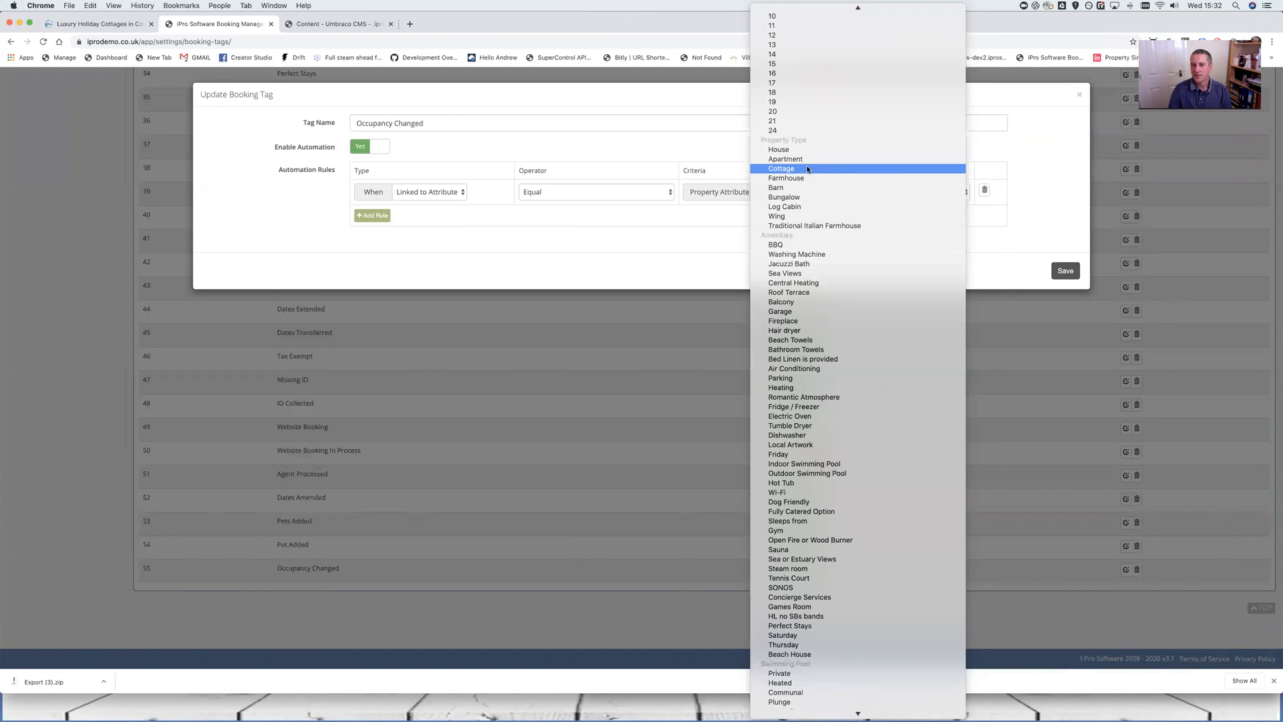
click(806, 169)
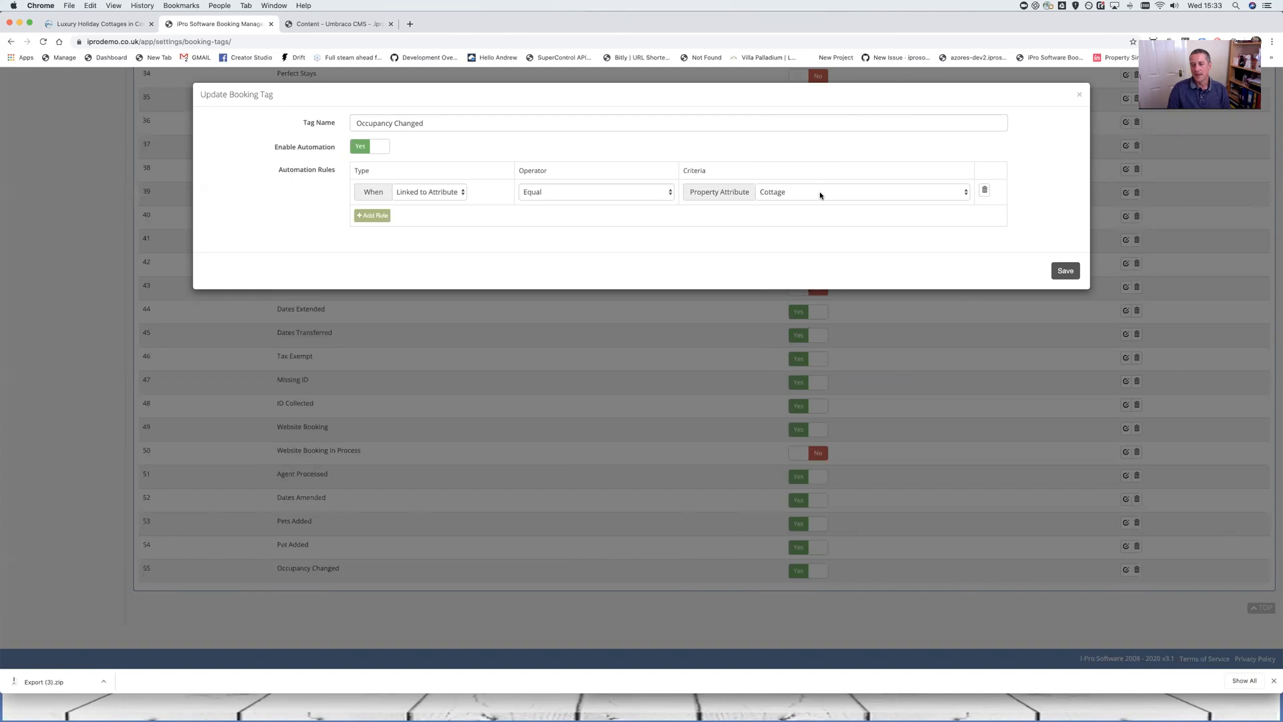
Change the Property Attribute criterion from Cottage to Hot Tub
click(820, 193)
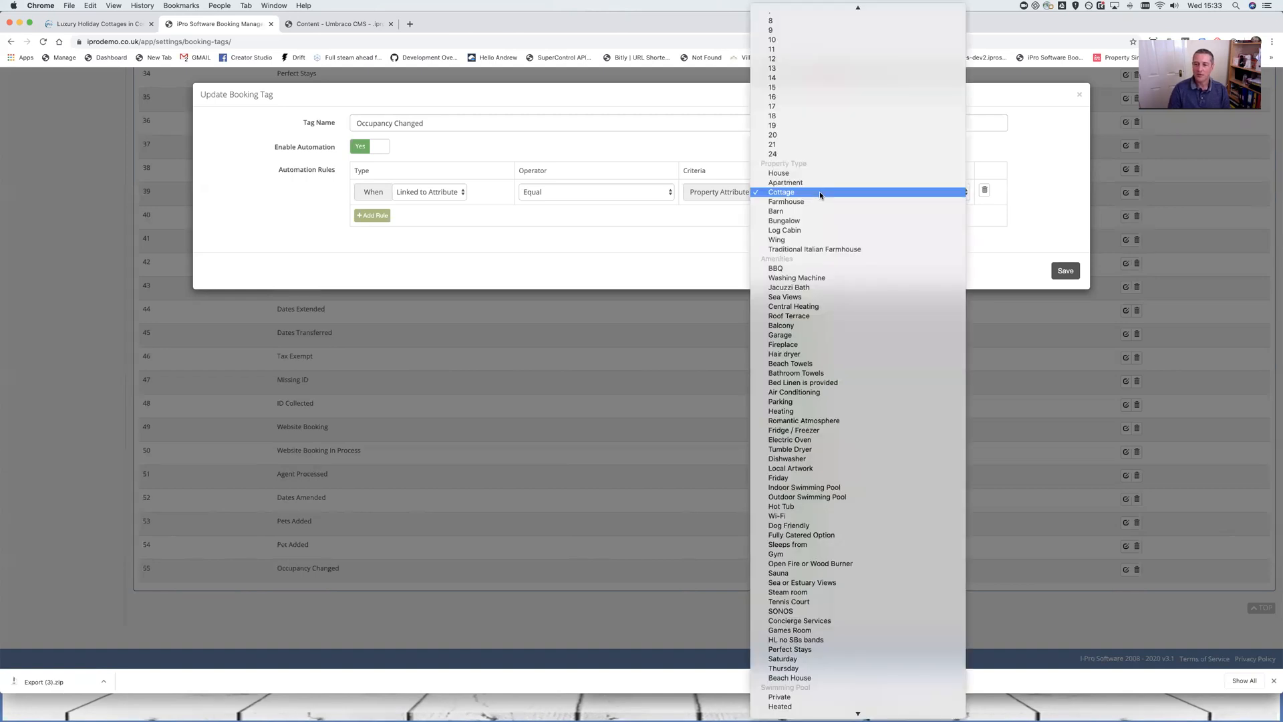
click(807, 507)
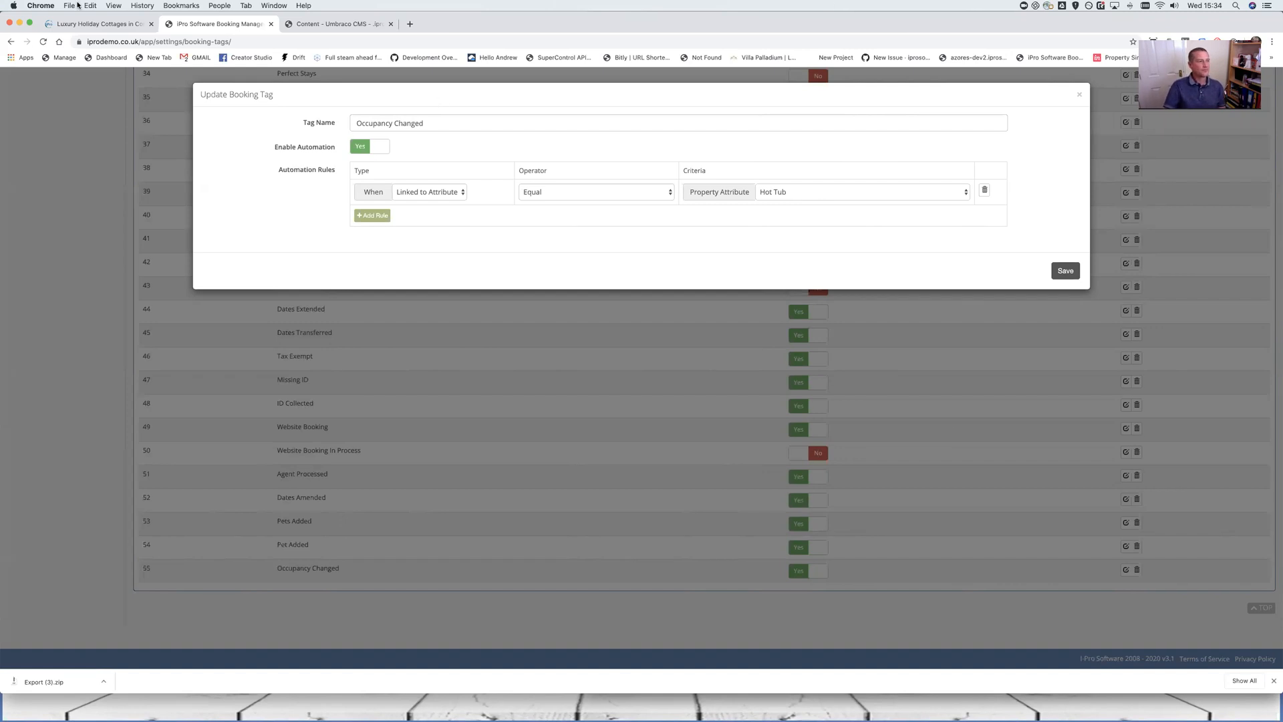
click(461, 194)
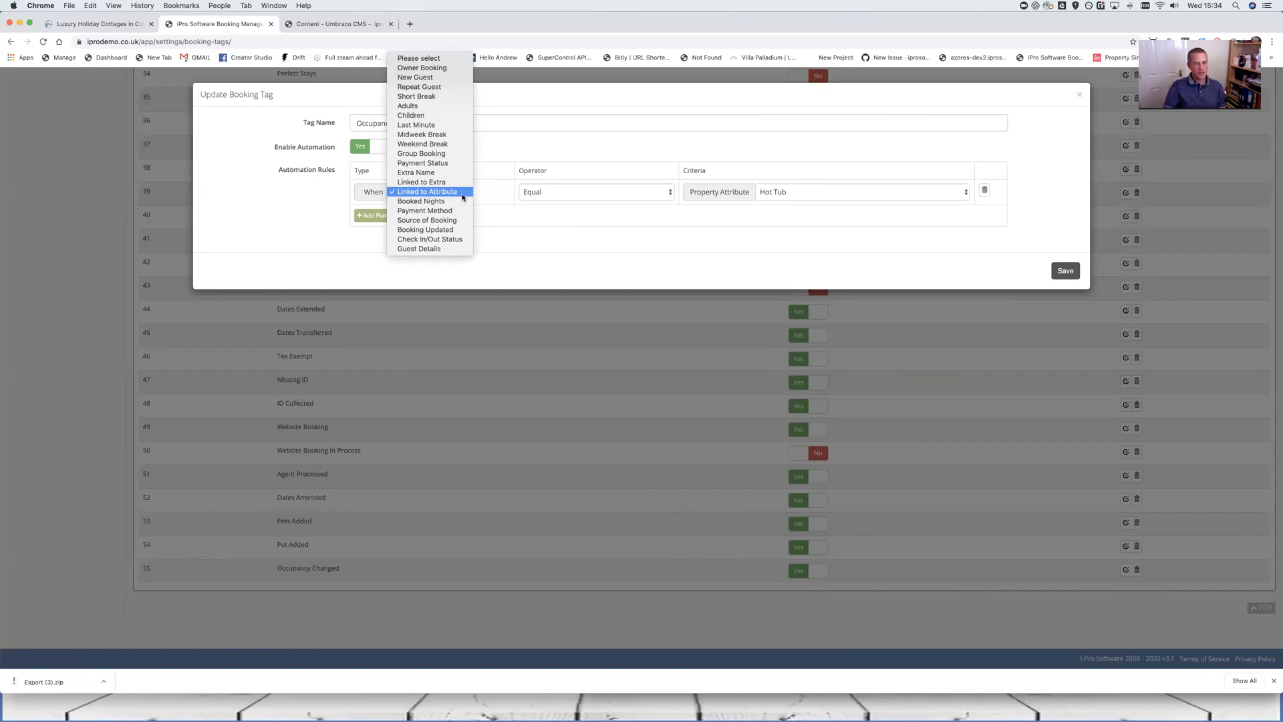
Set the rule type to Weekend Break, keeping the Equal operator and the Matched criterion
click(446, 144)
click(591, 193)
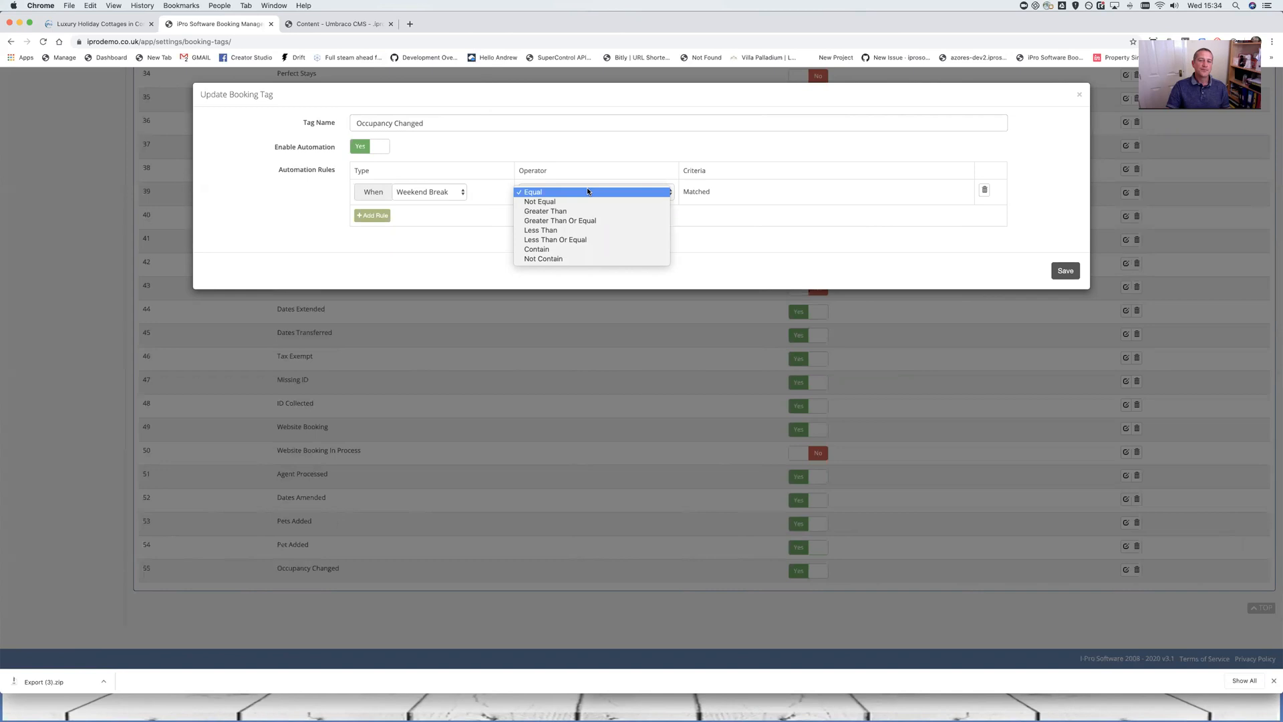
click(422, 194)
click(435, 192)
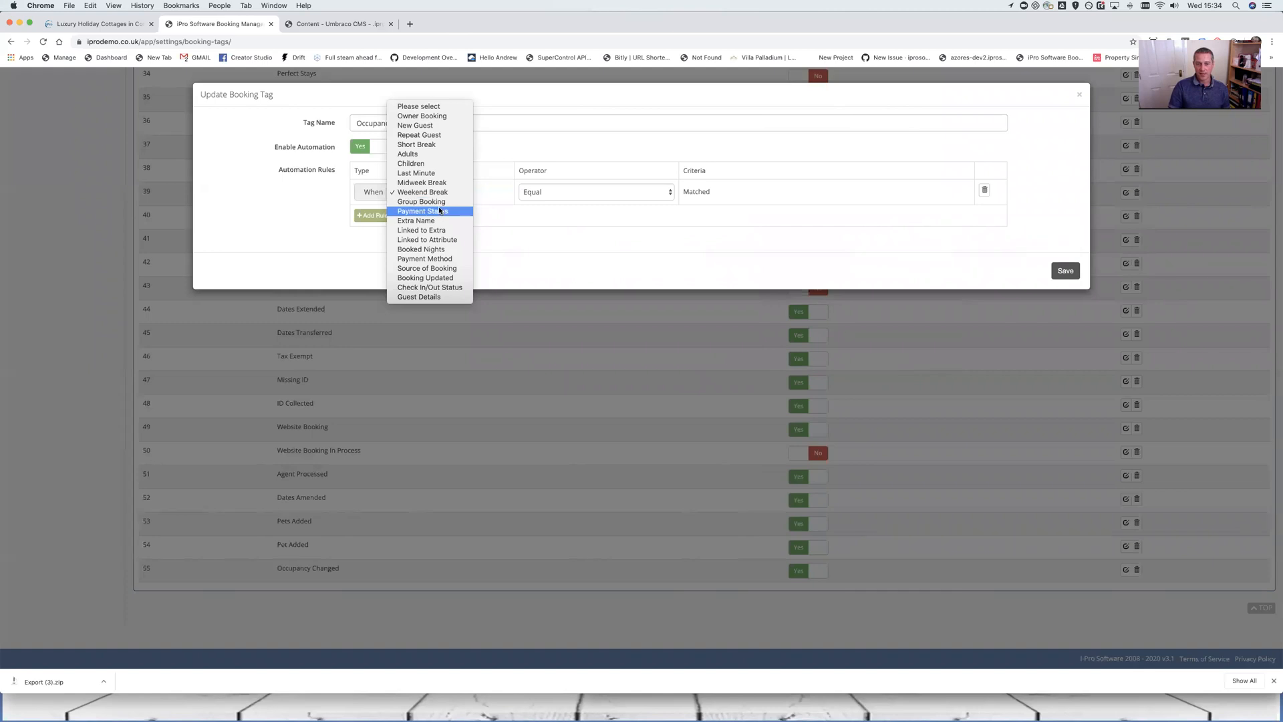
Preview the Payment Status criteria, then close the Update Booking Tag dialog without saving
click(440, 211)
click(795, 193)
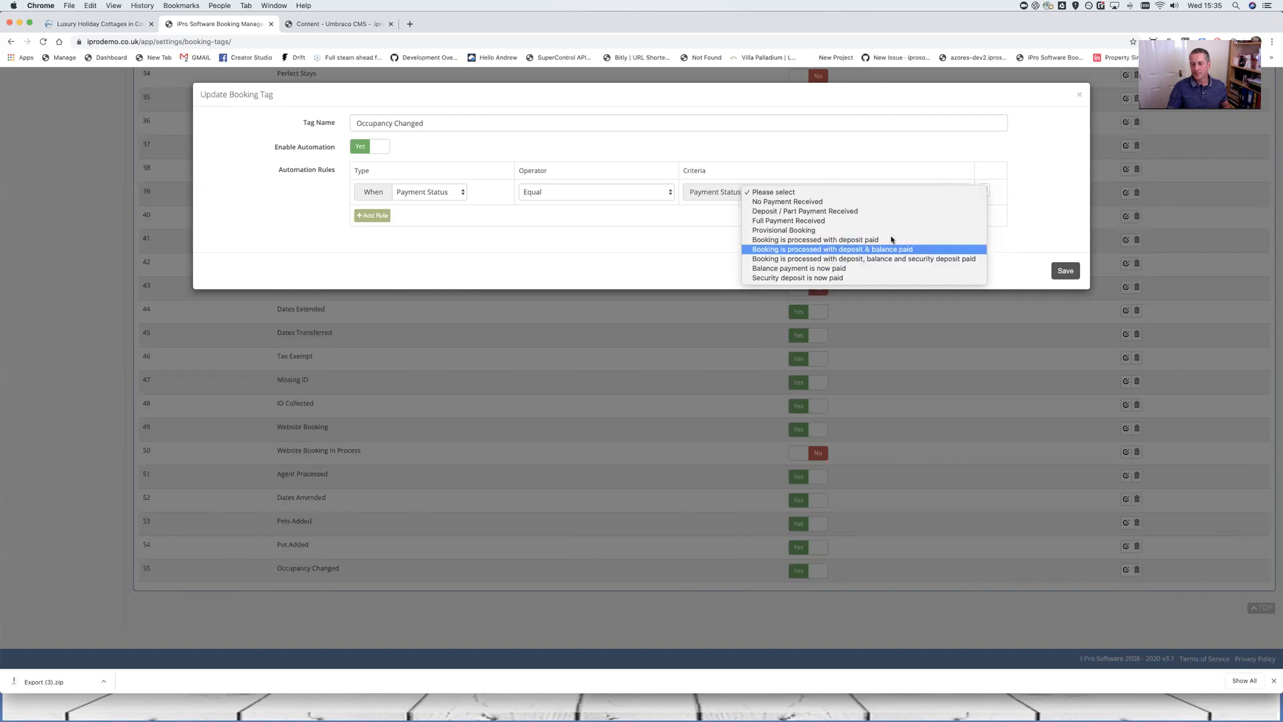
click(1012, 138)
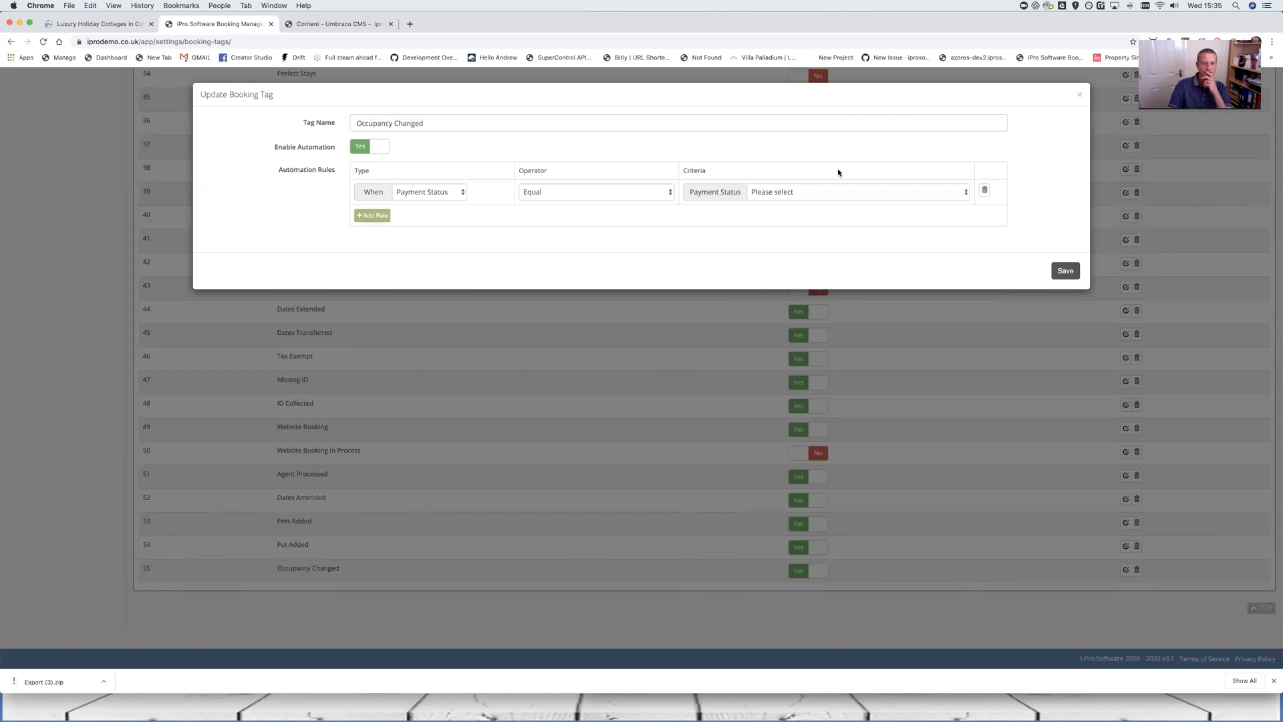
click(1078, 95)
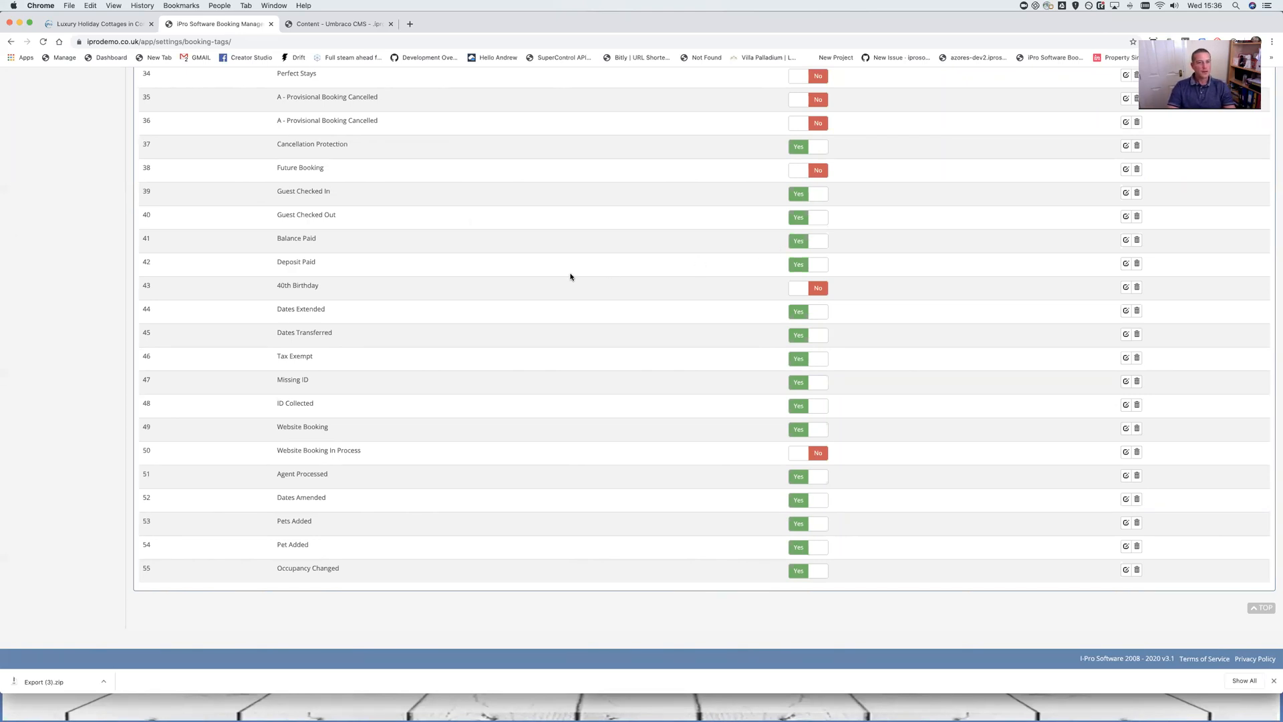
scroll(571, 276, up, 3)
scroll(571, 277, down, 3)
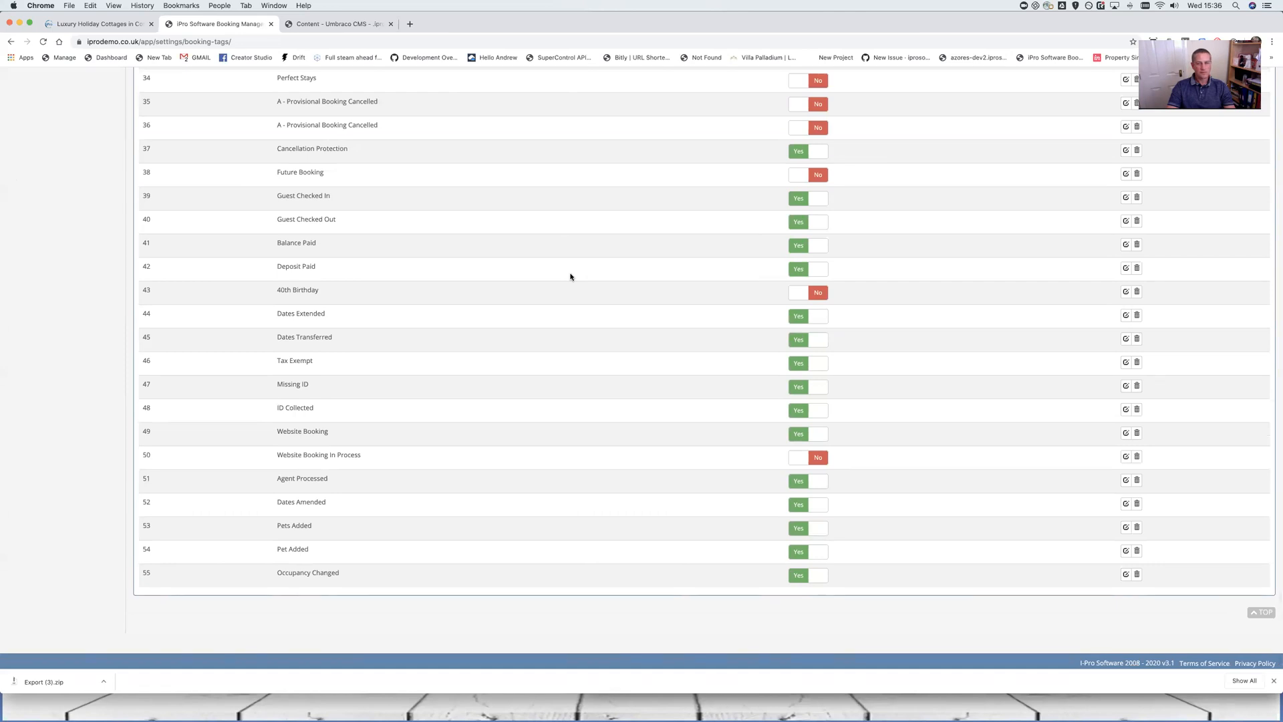
scroll(571, 277, up, 2)
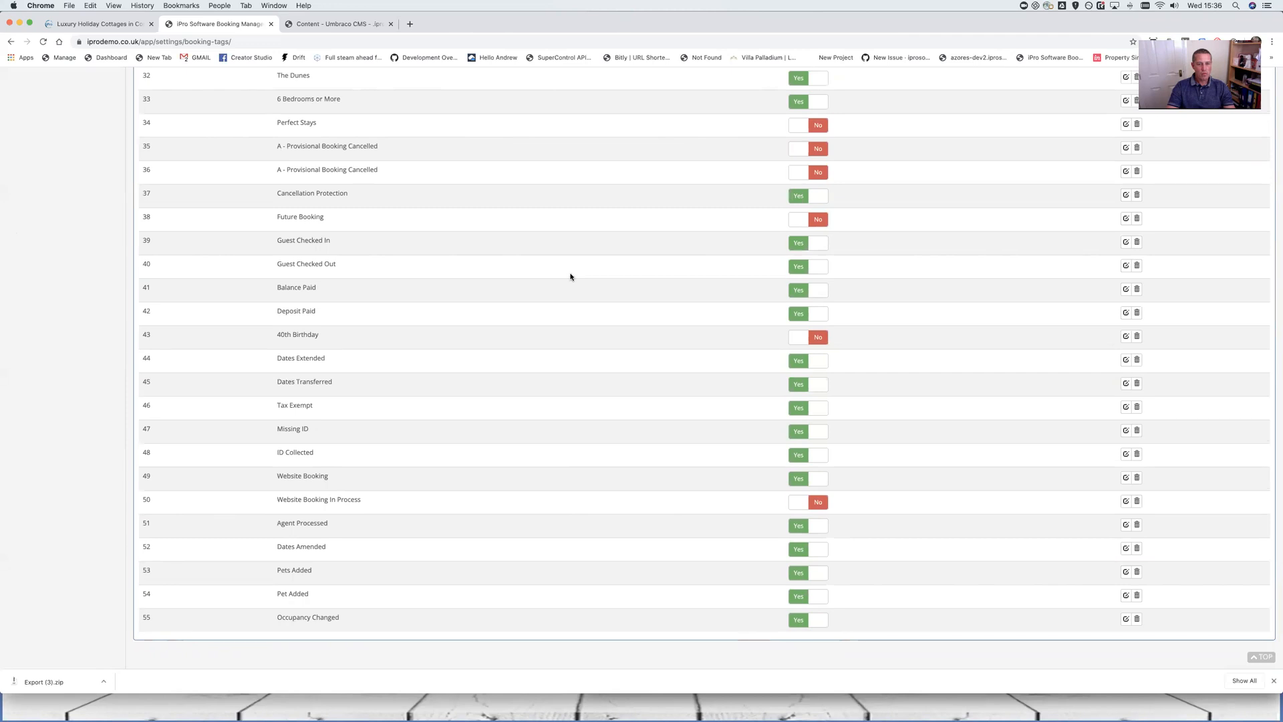
scroll(570, 277, down, 1)
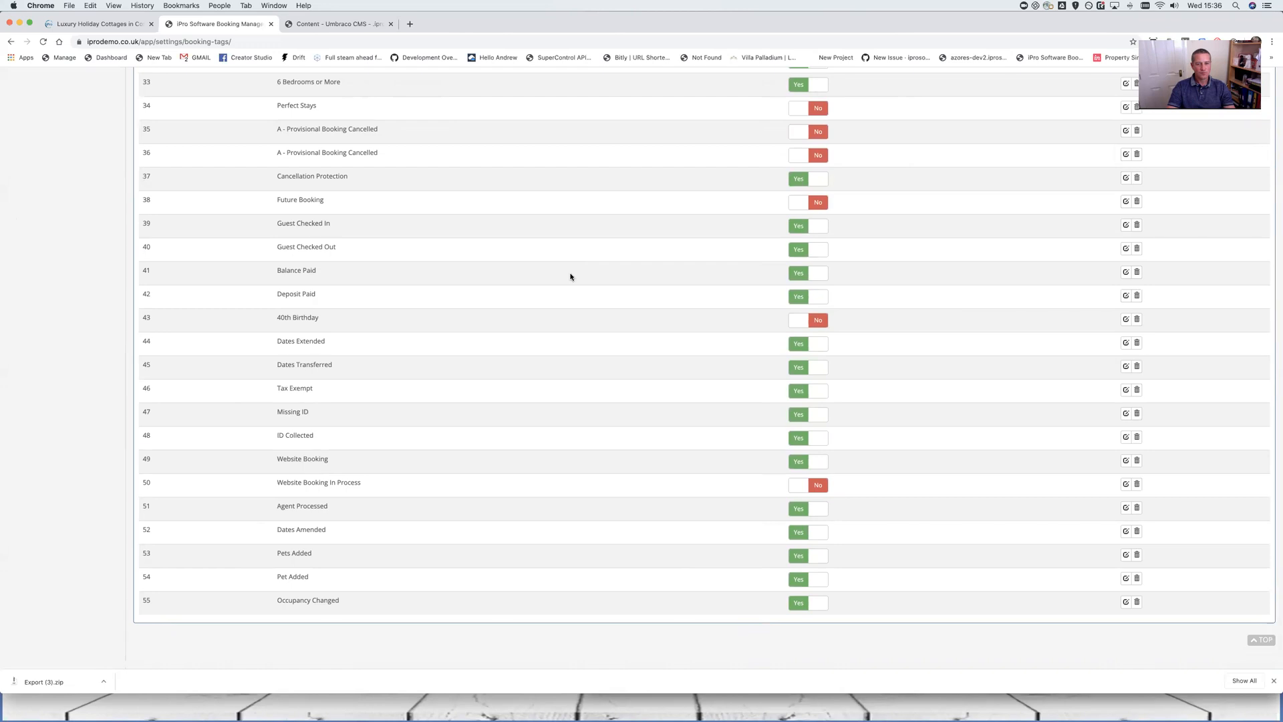
scroll(571, 277, up, 1)
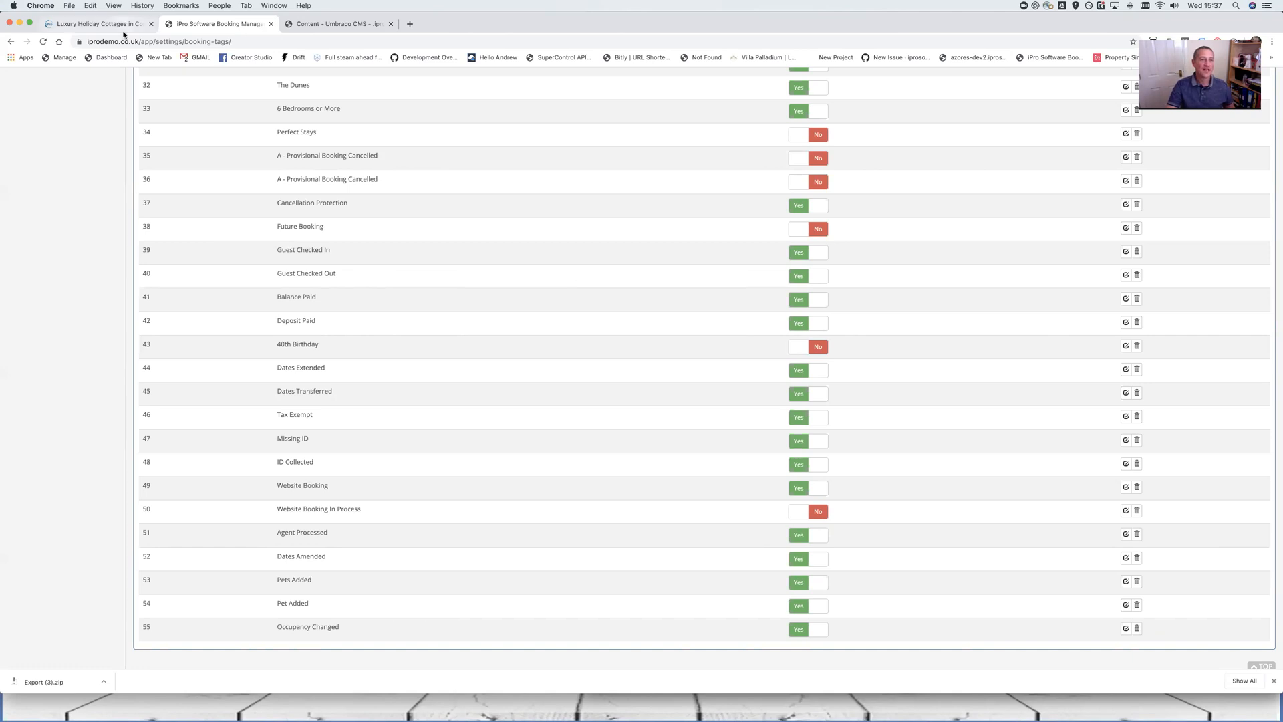
scroll(83, 180, up, 10)
Open Extra Services and review its Children, Welcome Hampers and Services groups
click(37, 425)
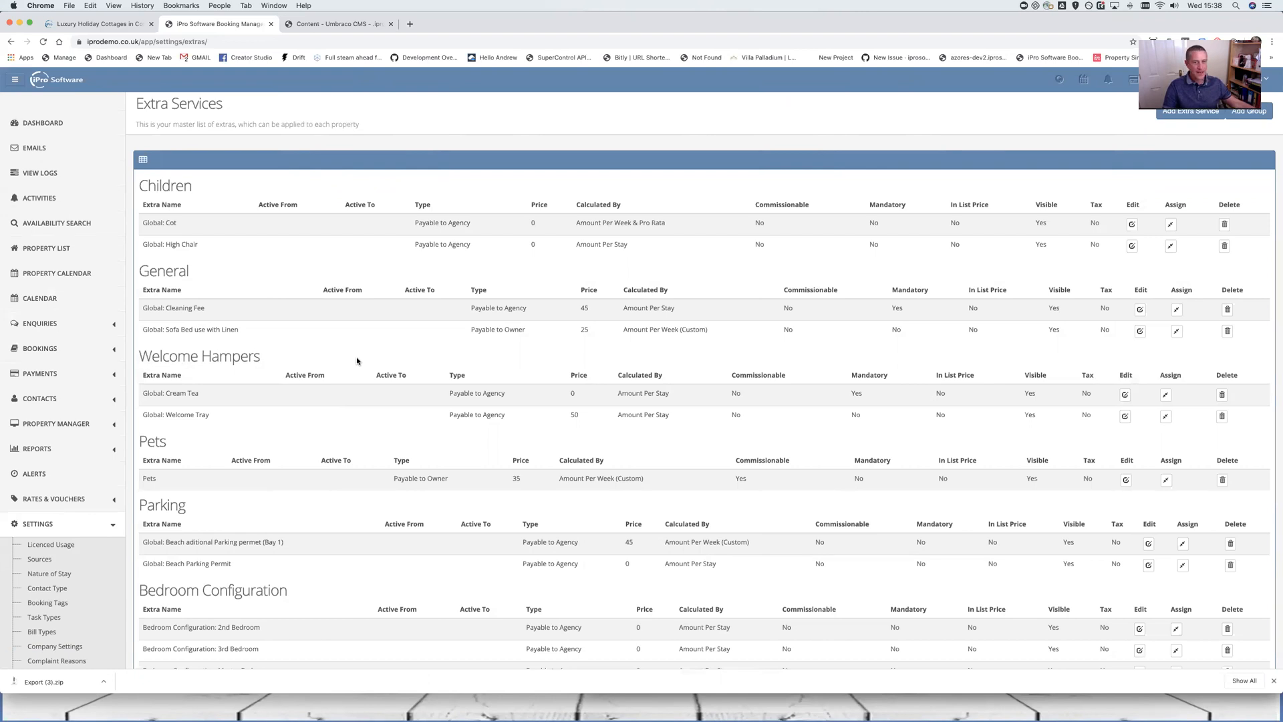
scroll(56, 521, down, 3)
scroll(57, 521, down, 2)
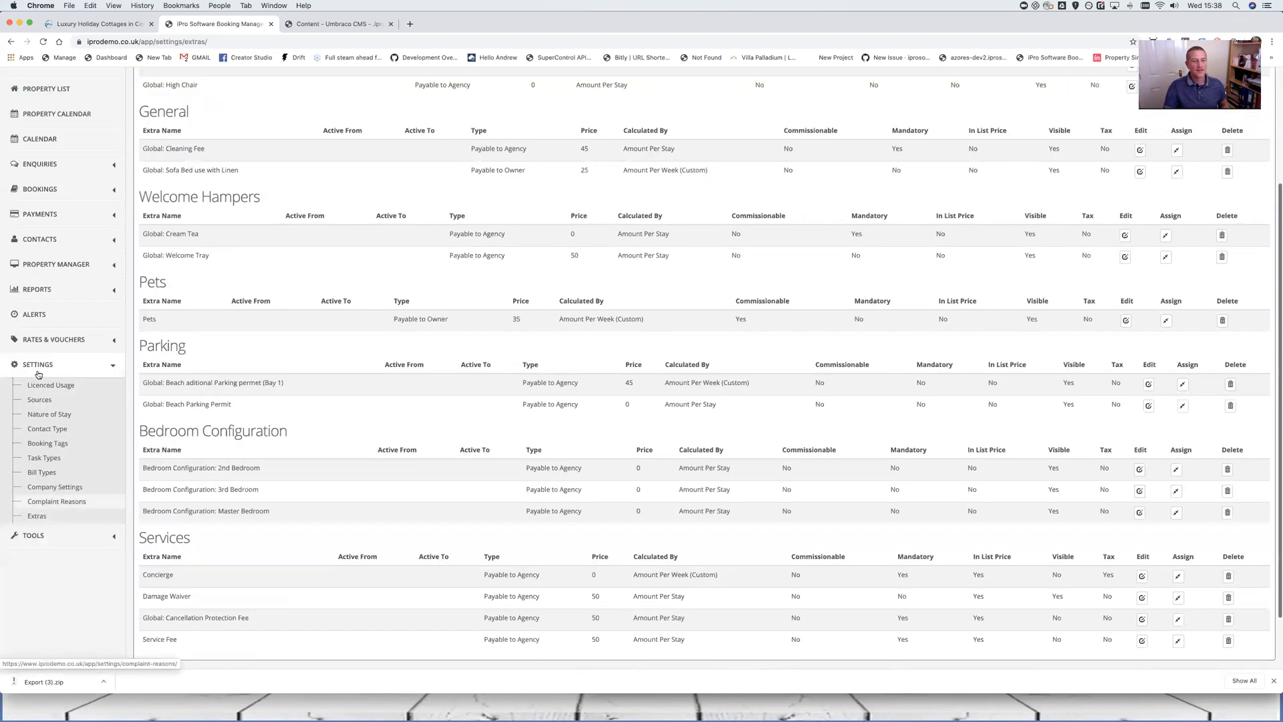
scroll(635, 511, up, 5)
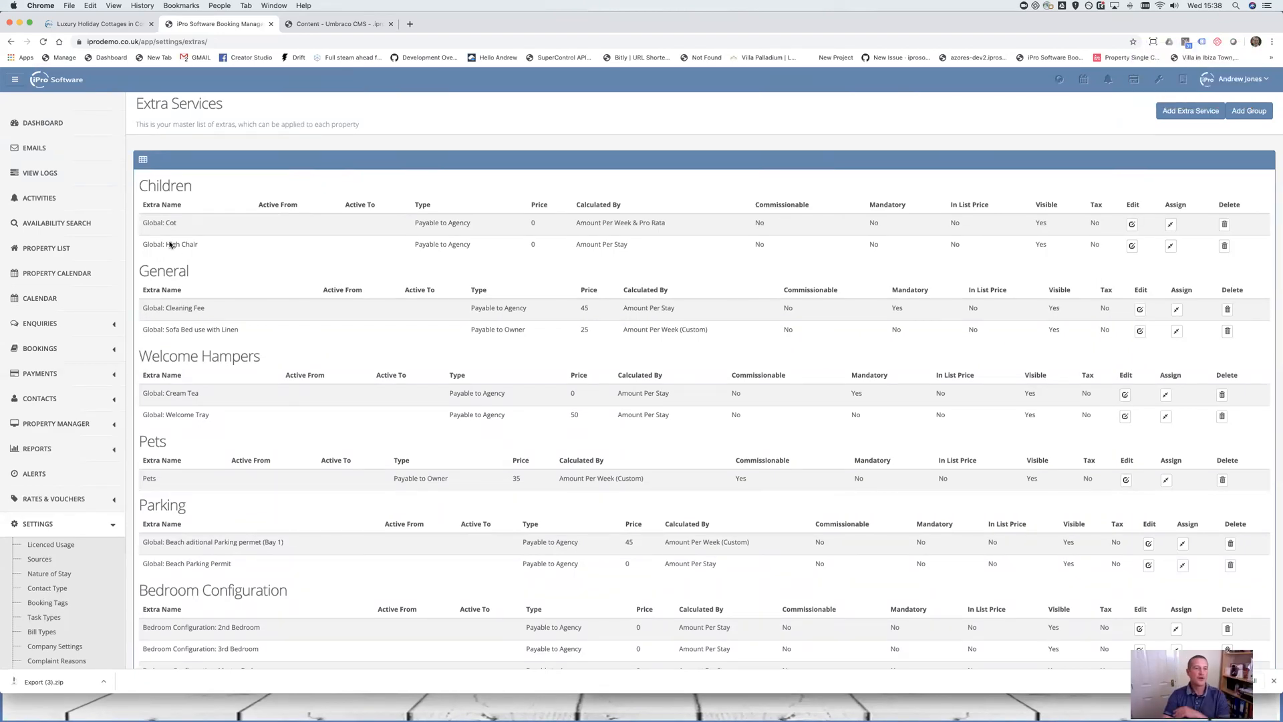
drag(195, 190, 141, 187)
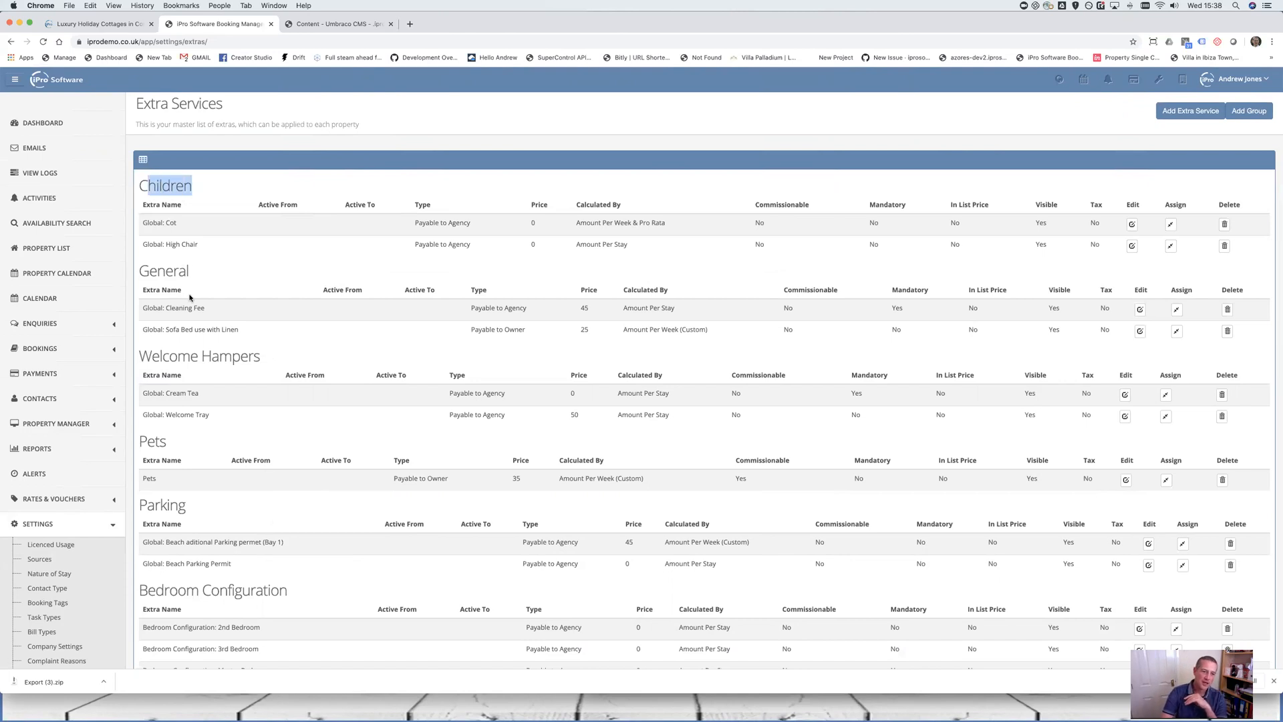
drag(266, 357, 130, 367)
scroll(207, 384, down, 3)
scroll(268, 361, down, 2)
drag(215, 468, 137, 469)
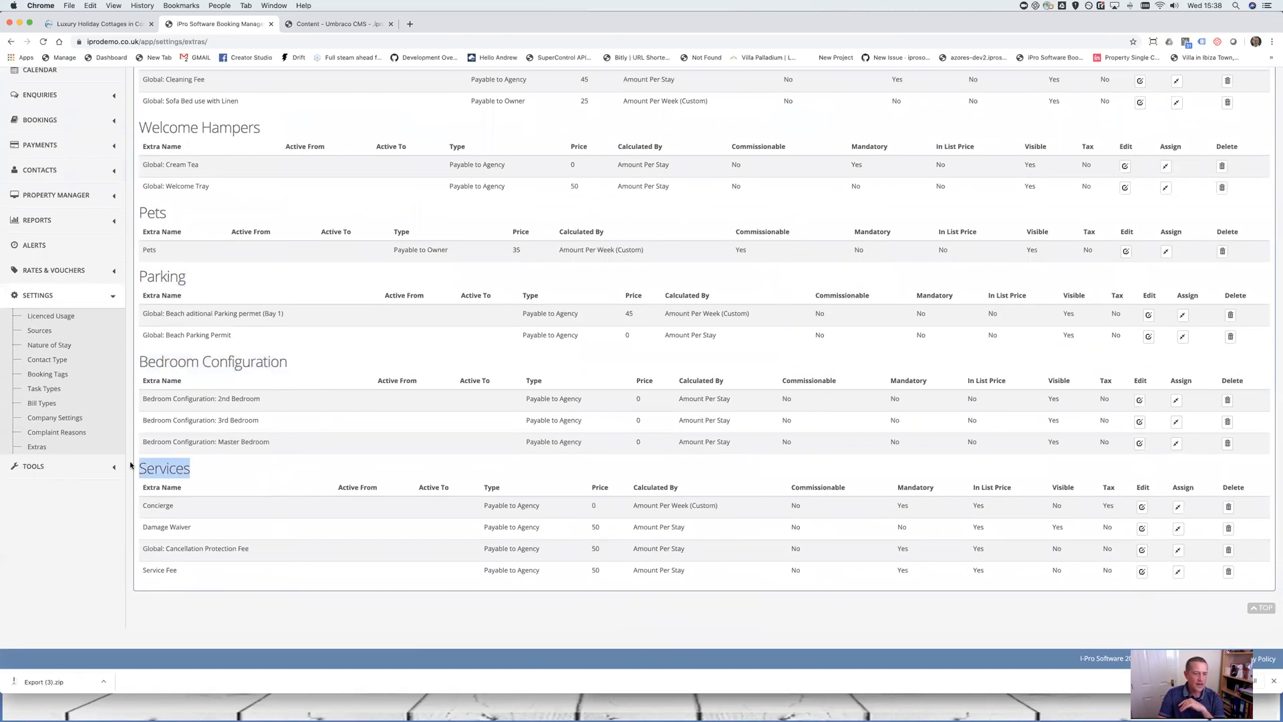
scroll(688, 331, up, 5)
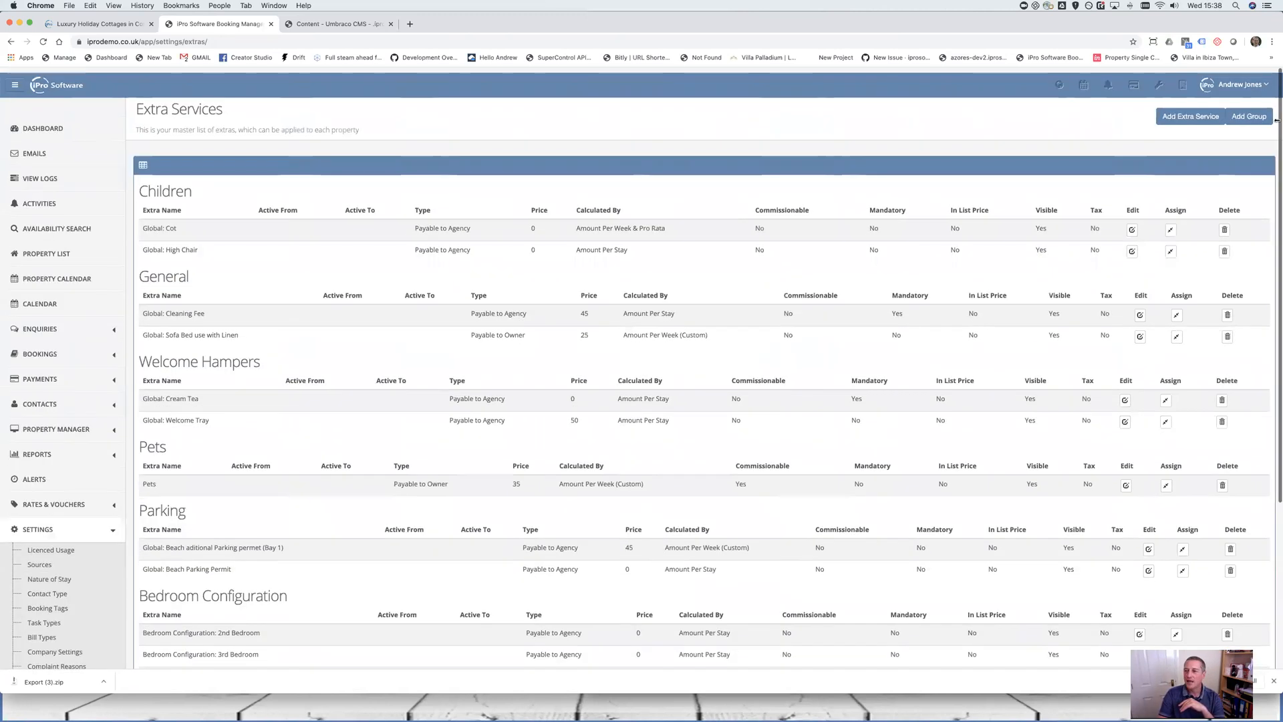
Add and save a new extras group named 'New Group'
click(1257, 113)
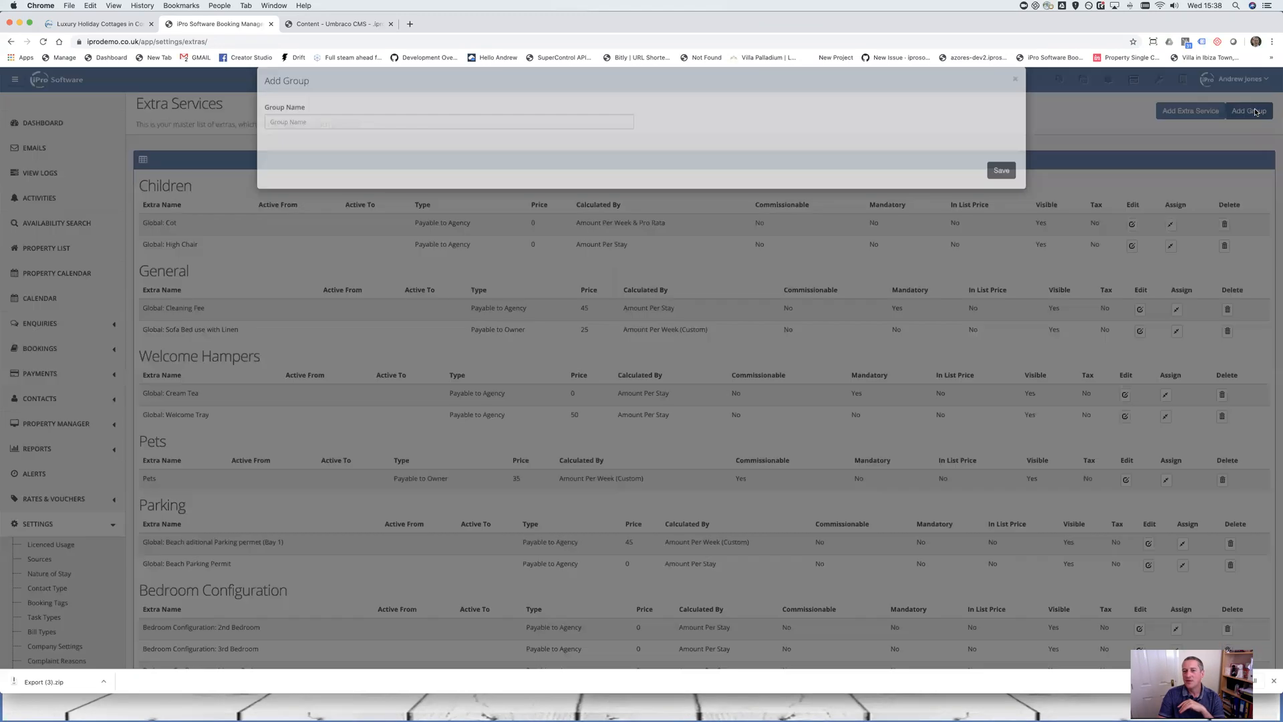
click(361, 137)
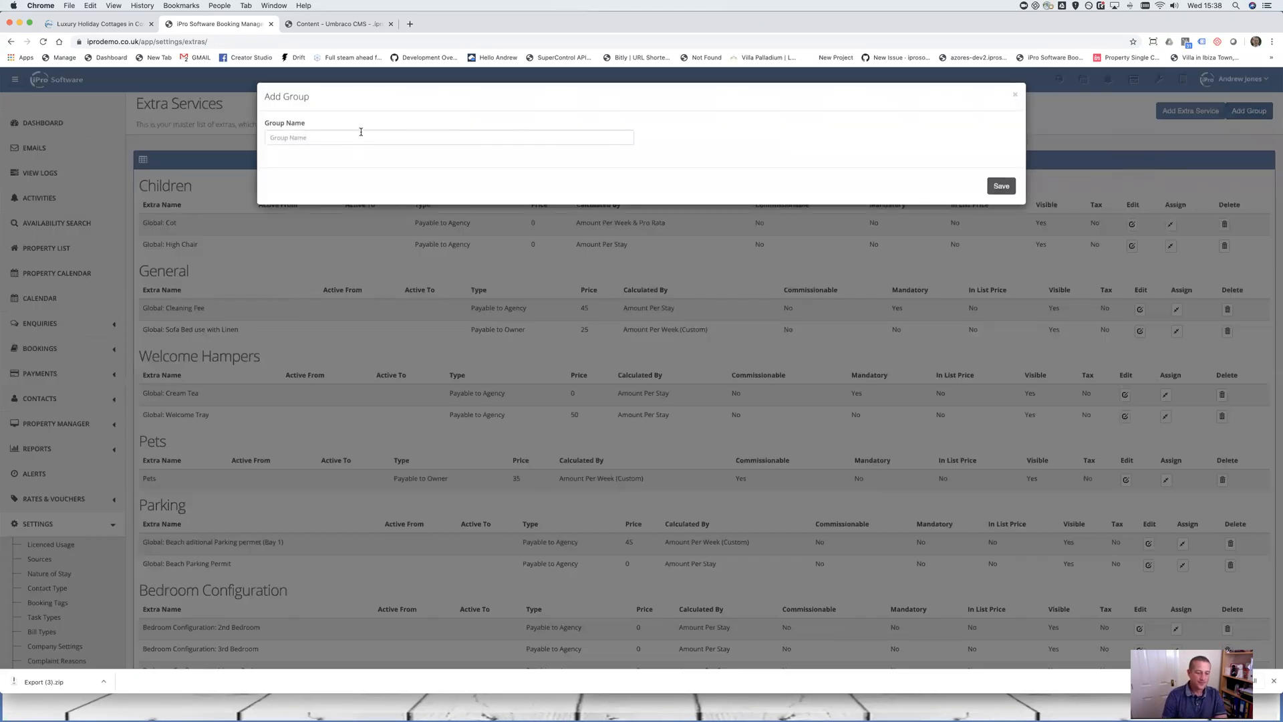
text(New Group)
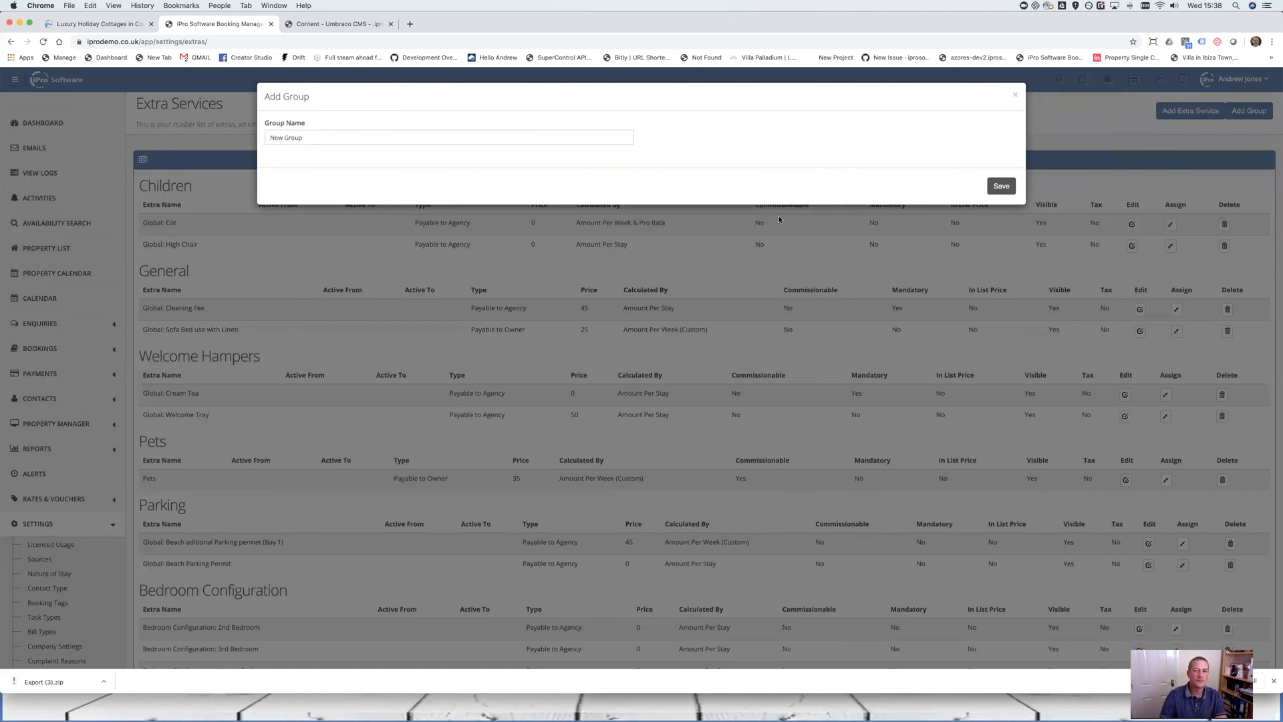
click(999, 184)
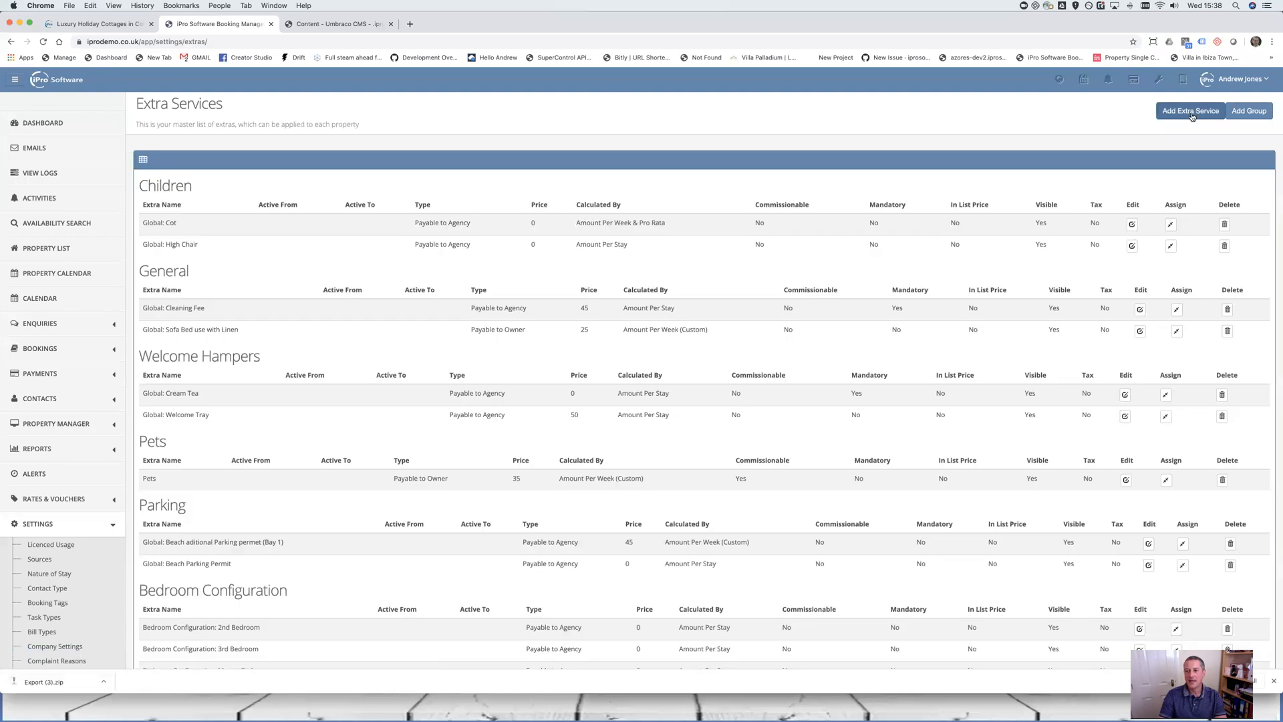
Add a new extra service in New Group named 'New Extra'
click(1192, 115)
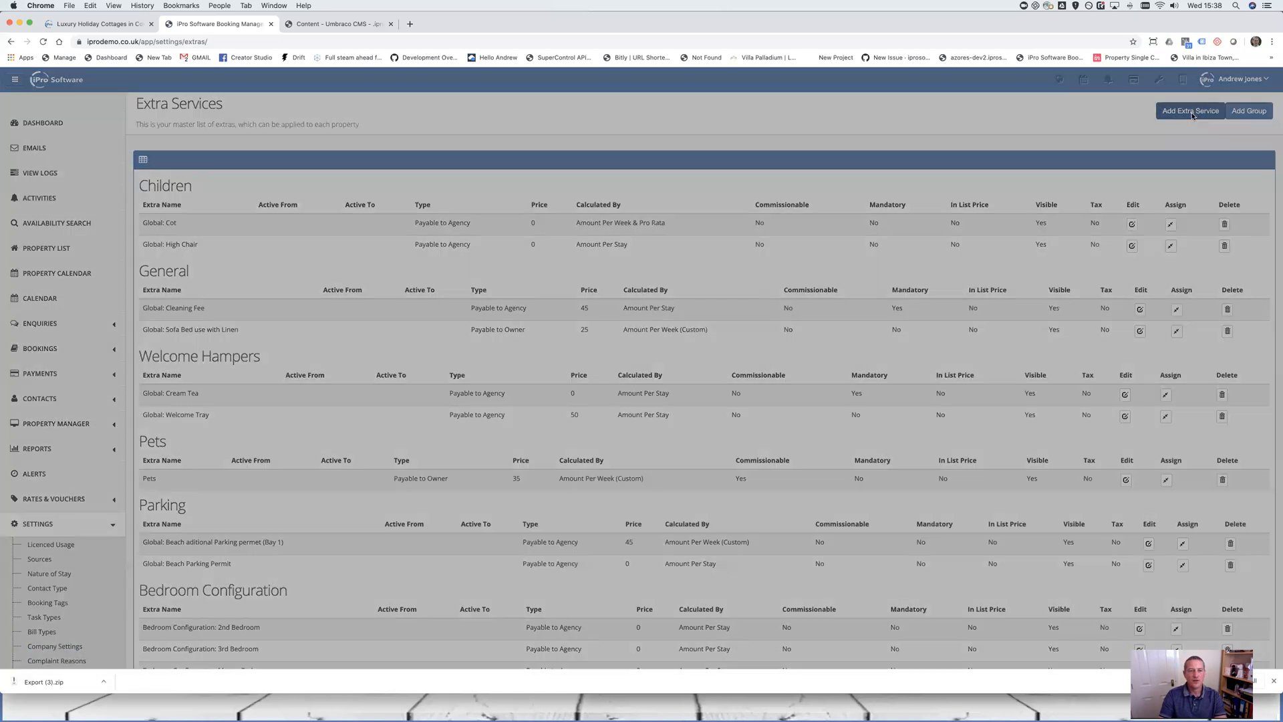
click(442, 127)
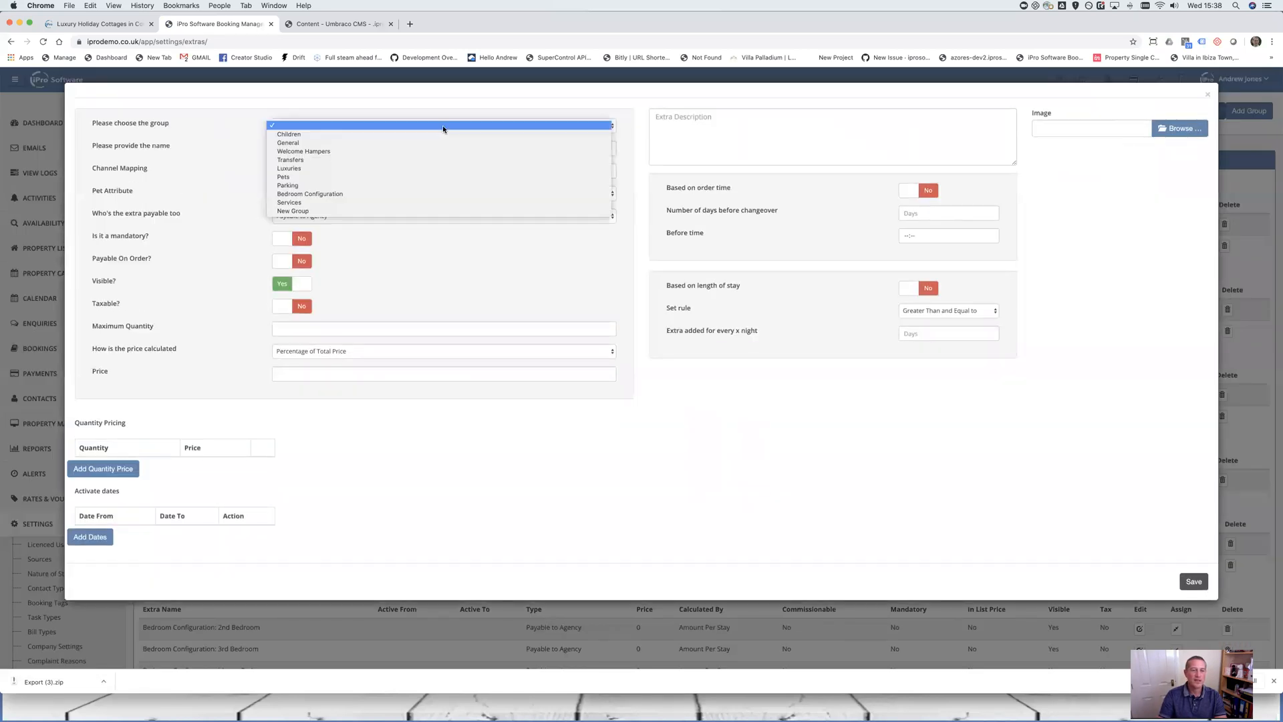
click(310, 211)
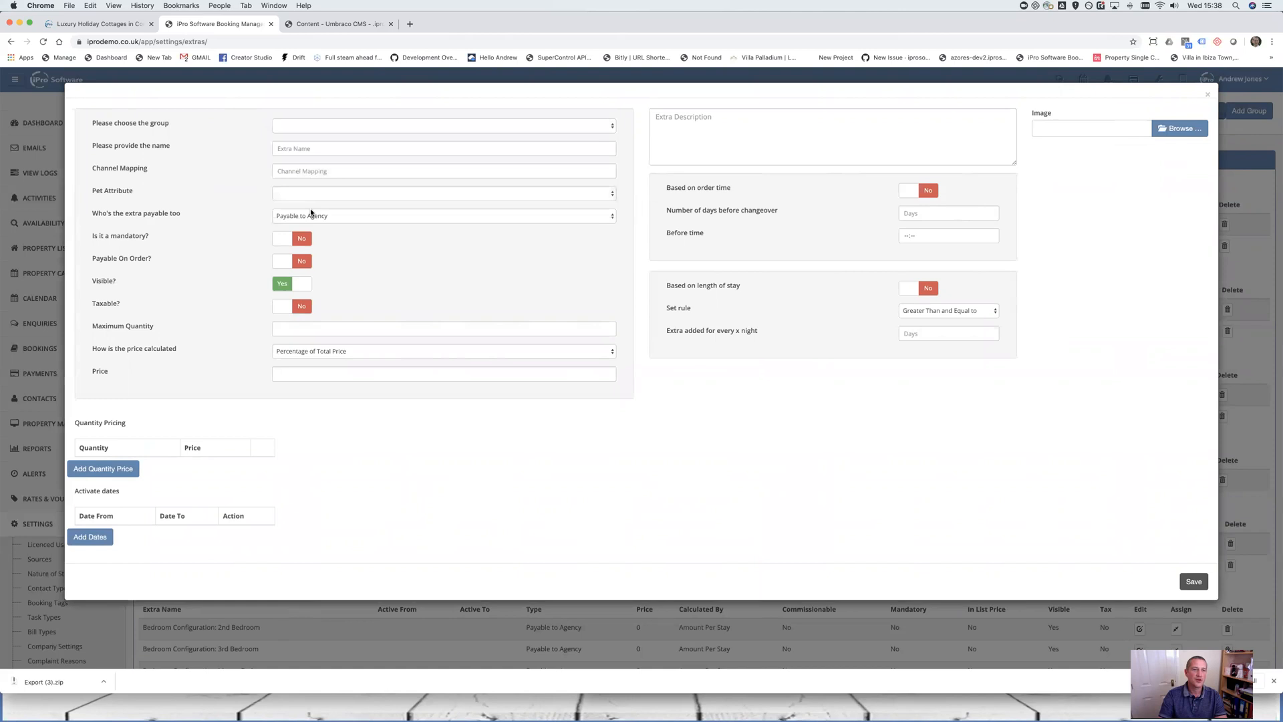
click(298, 148)
text(New Extra)
click(296, 173)
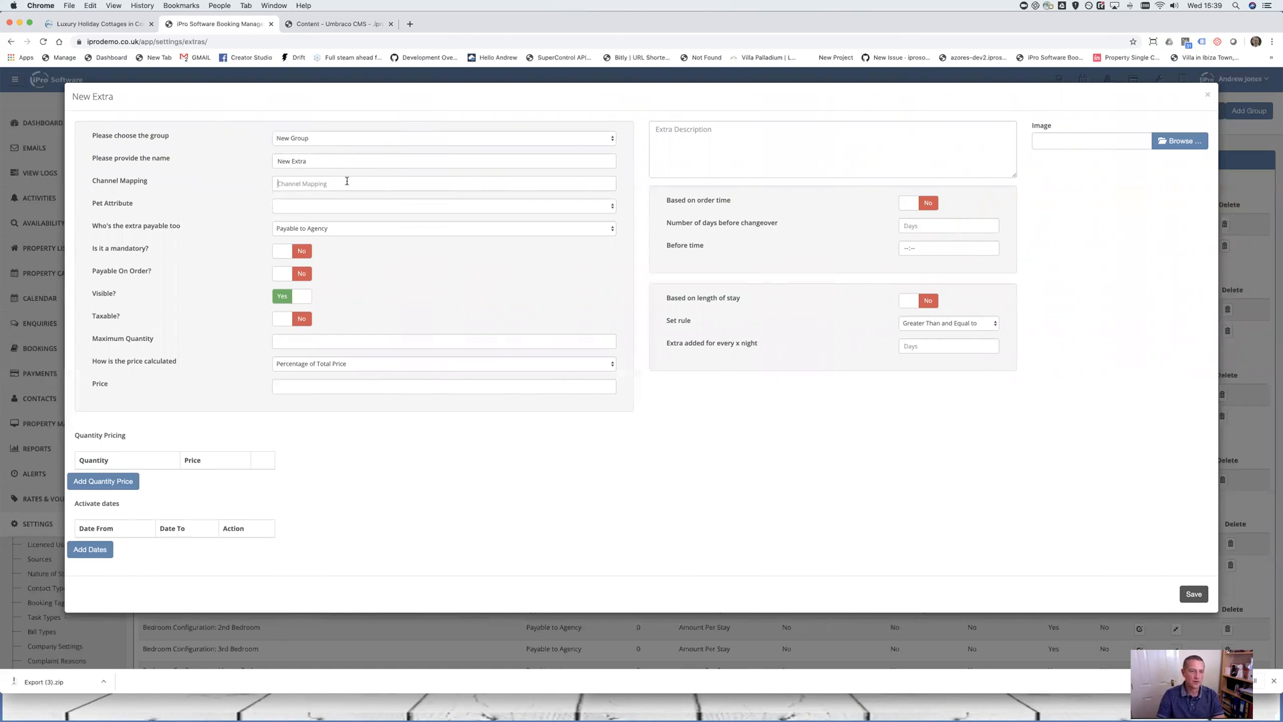
click(330, 208)
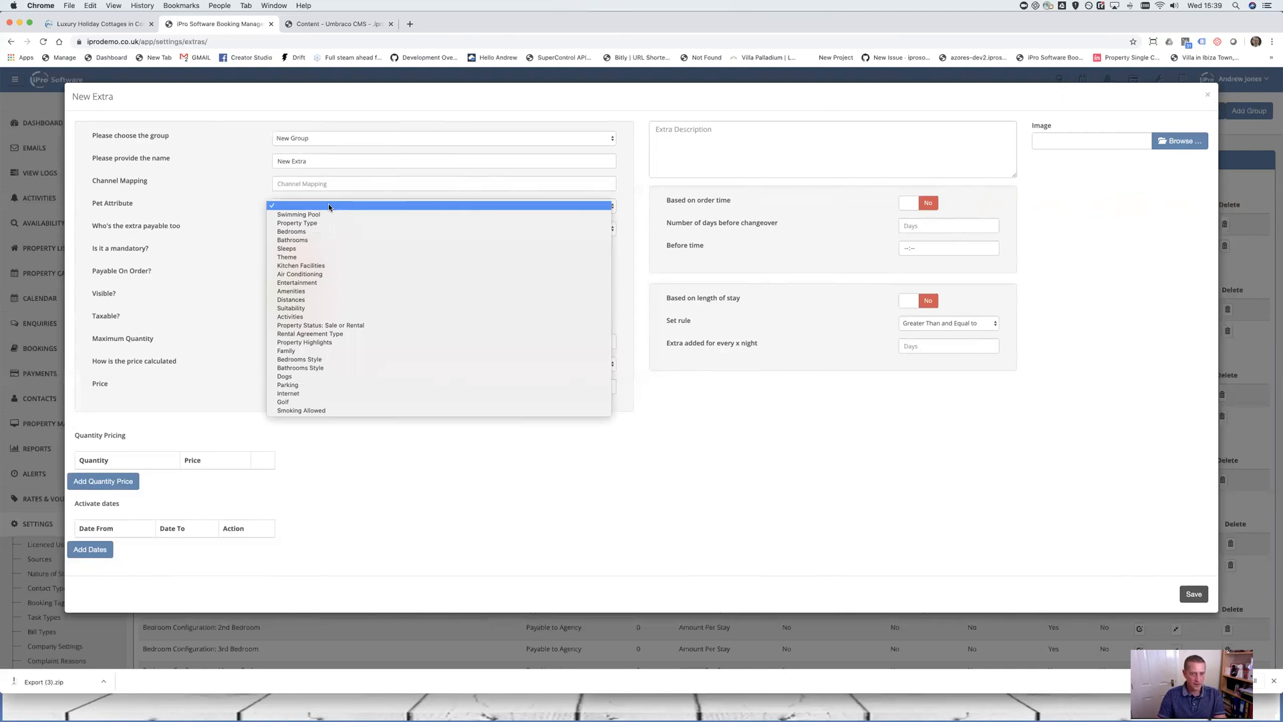
Leave Pet Attribute unset and bring up the 'Who's the extra payable too' choices
click(155, 214)
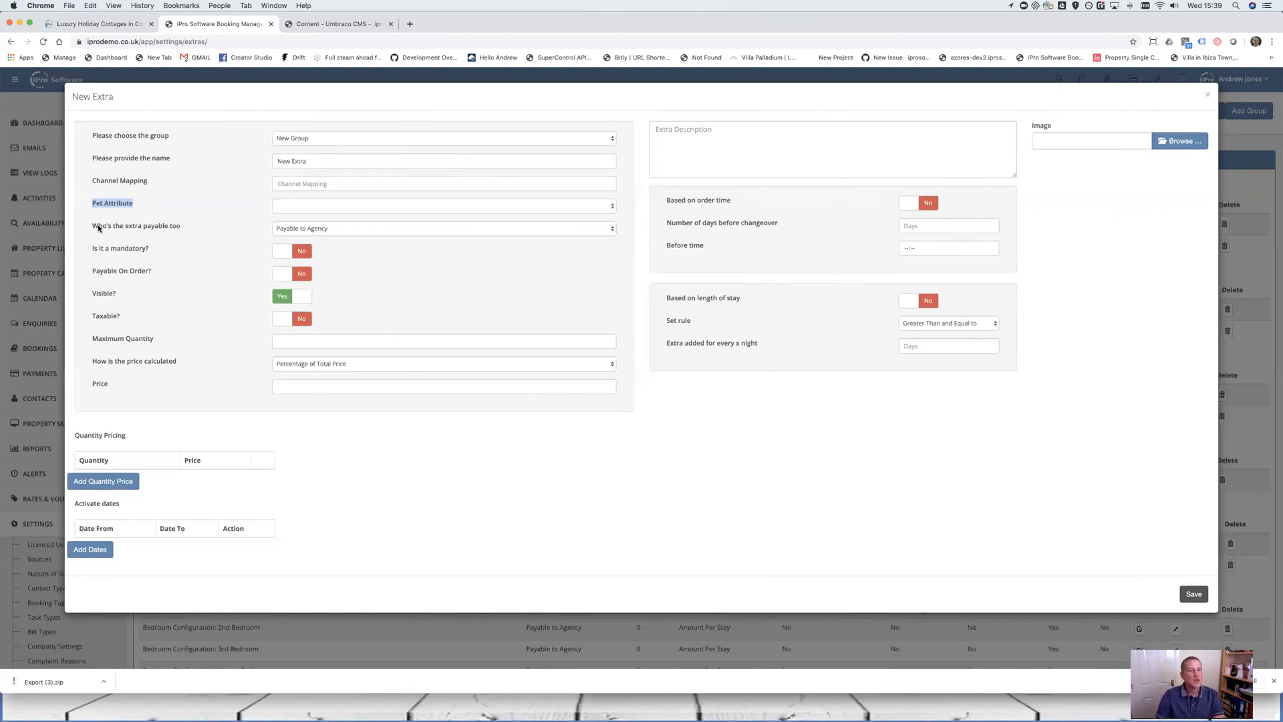
drag(82, 226, 427, 229)
click(427, 228)
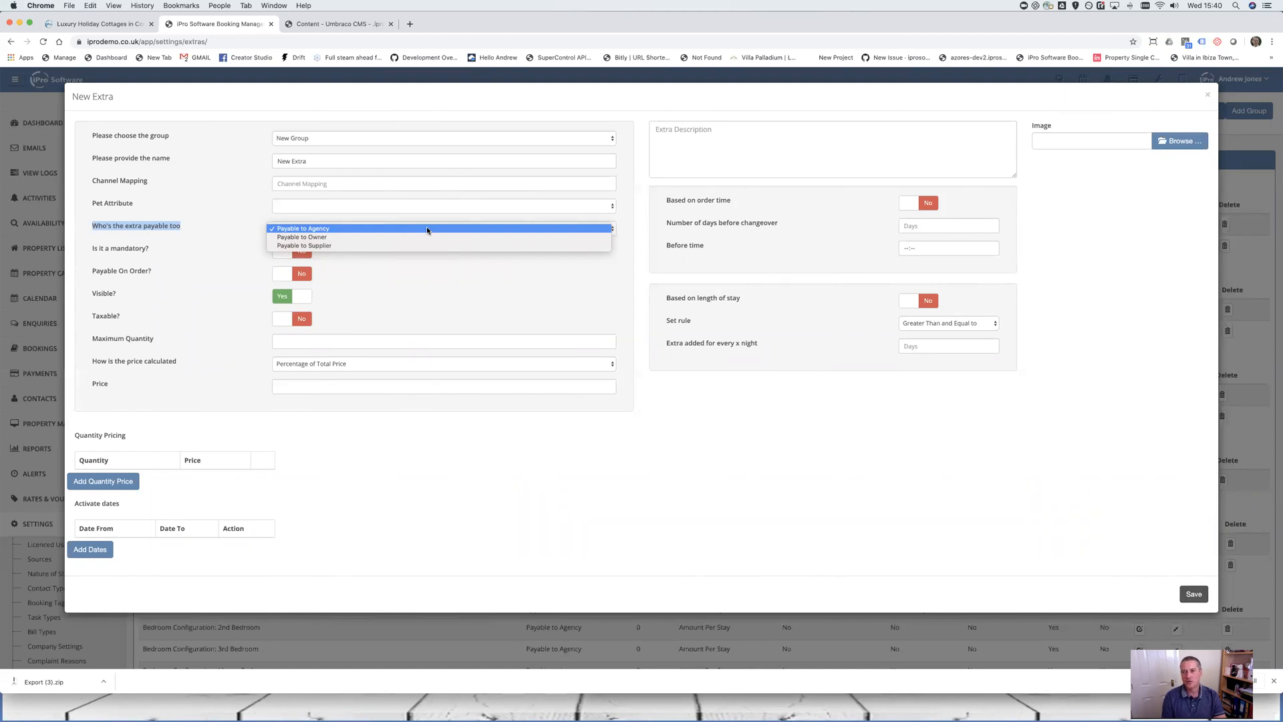
Make the New Extra payable to Owner instead of Agency
click(425, 237)
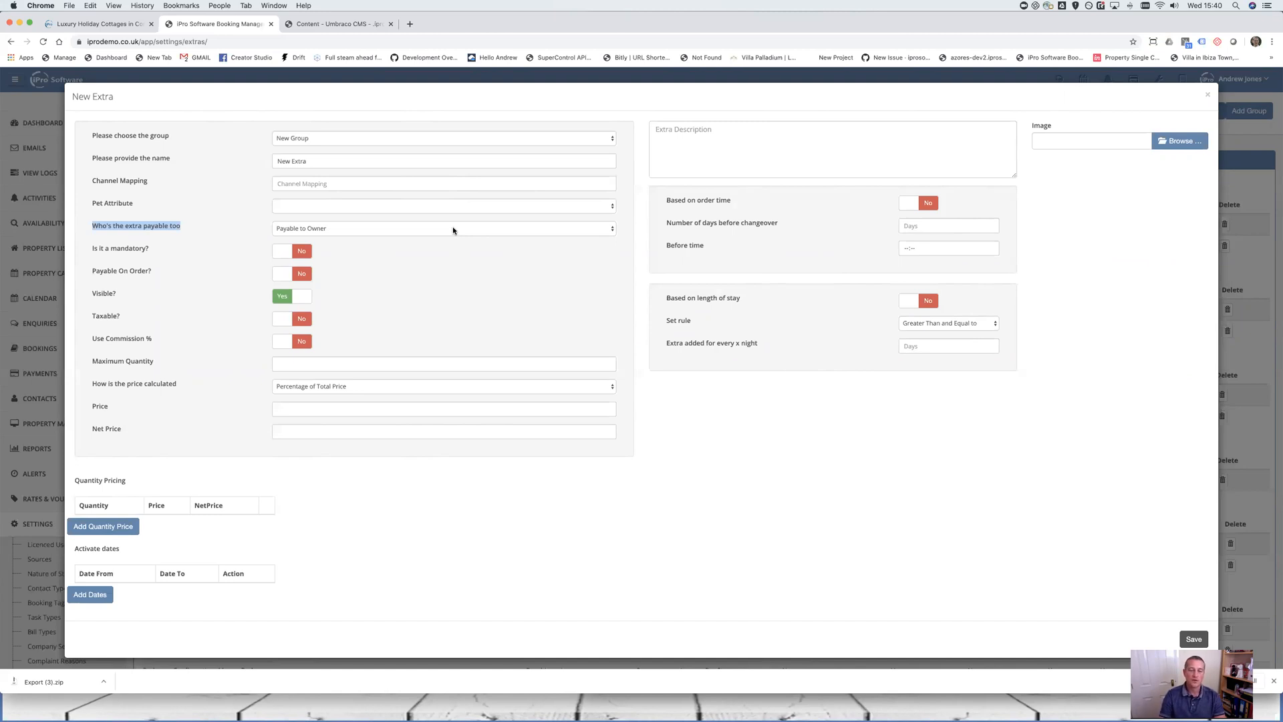
click(453, 229)
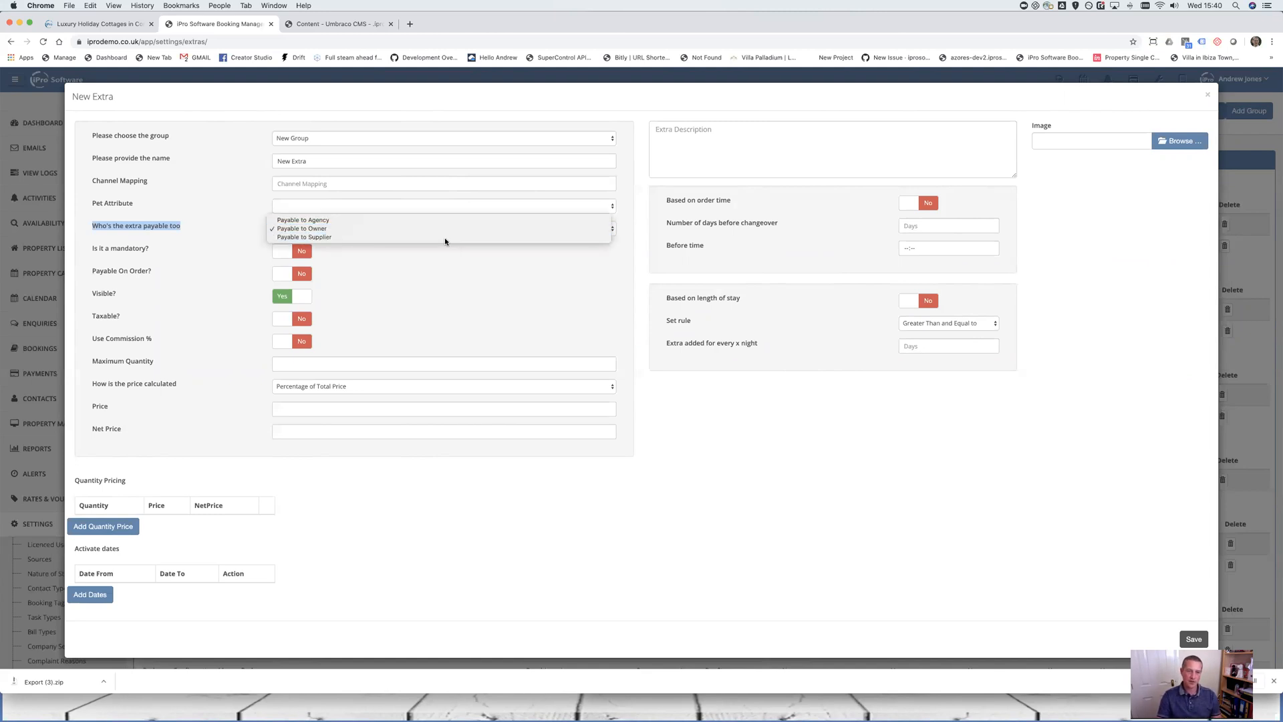
Set the new extra's 'Who's the extra payable too' option to Payable to Supplier
click(445, 237)
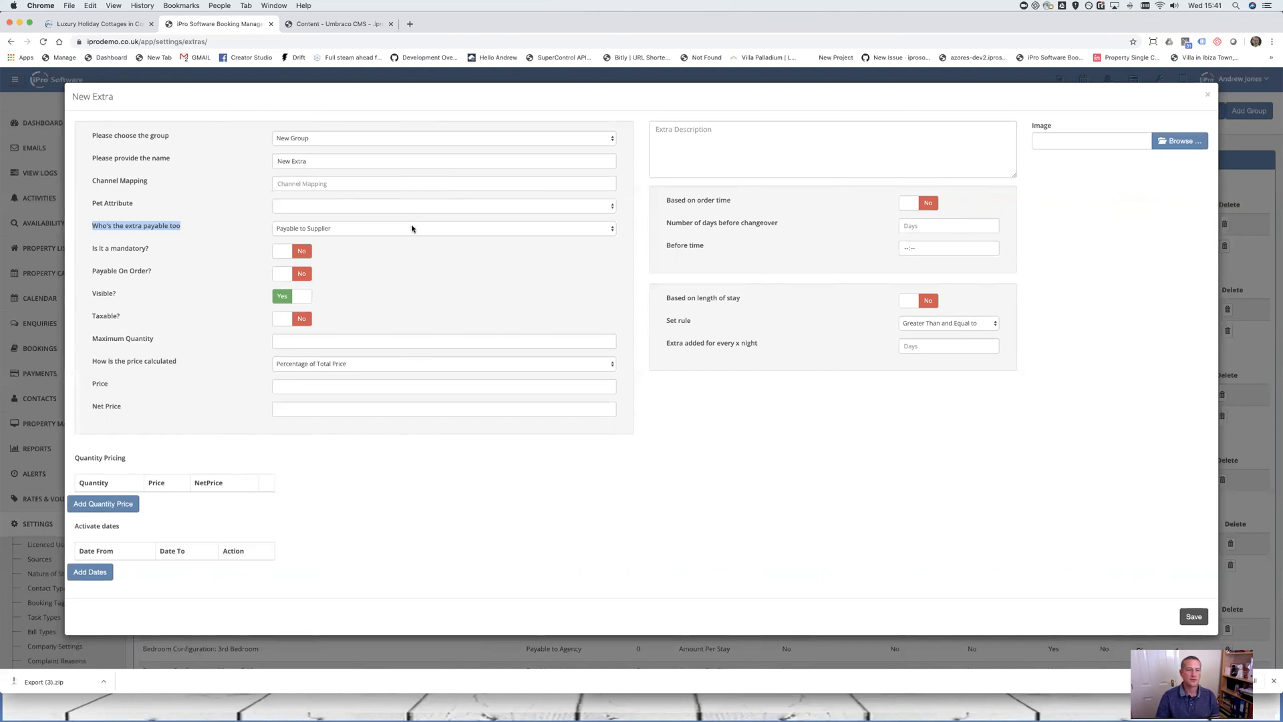
Switch 'Is it a mandatory?' to Yes so the 'In list price?' row appears, set to No
click(296, 255)
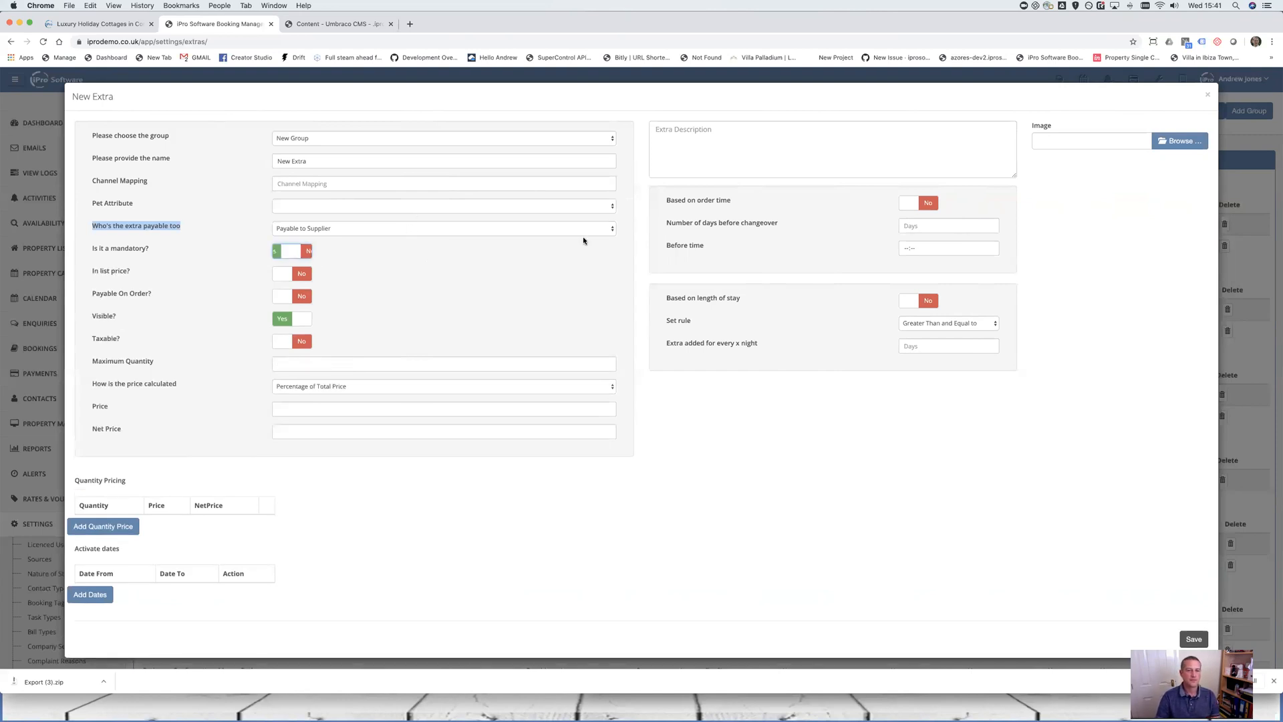
click(299, 253)
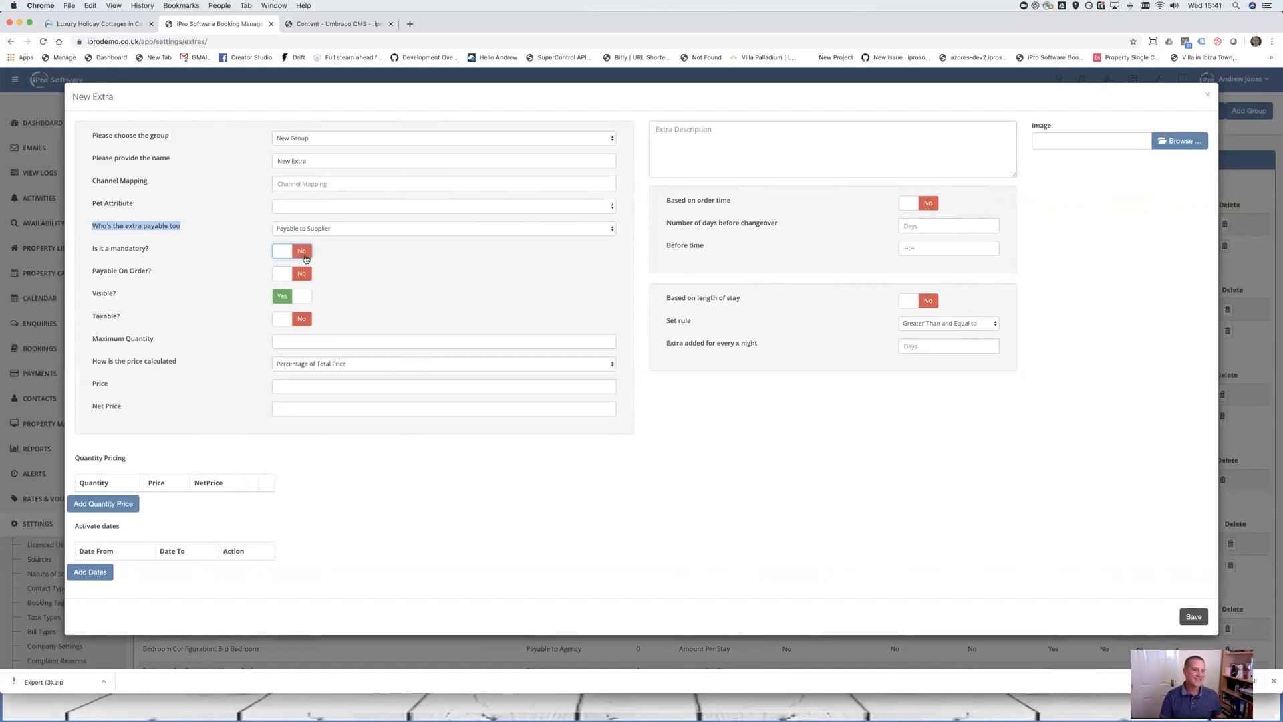
click(379, 161)
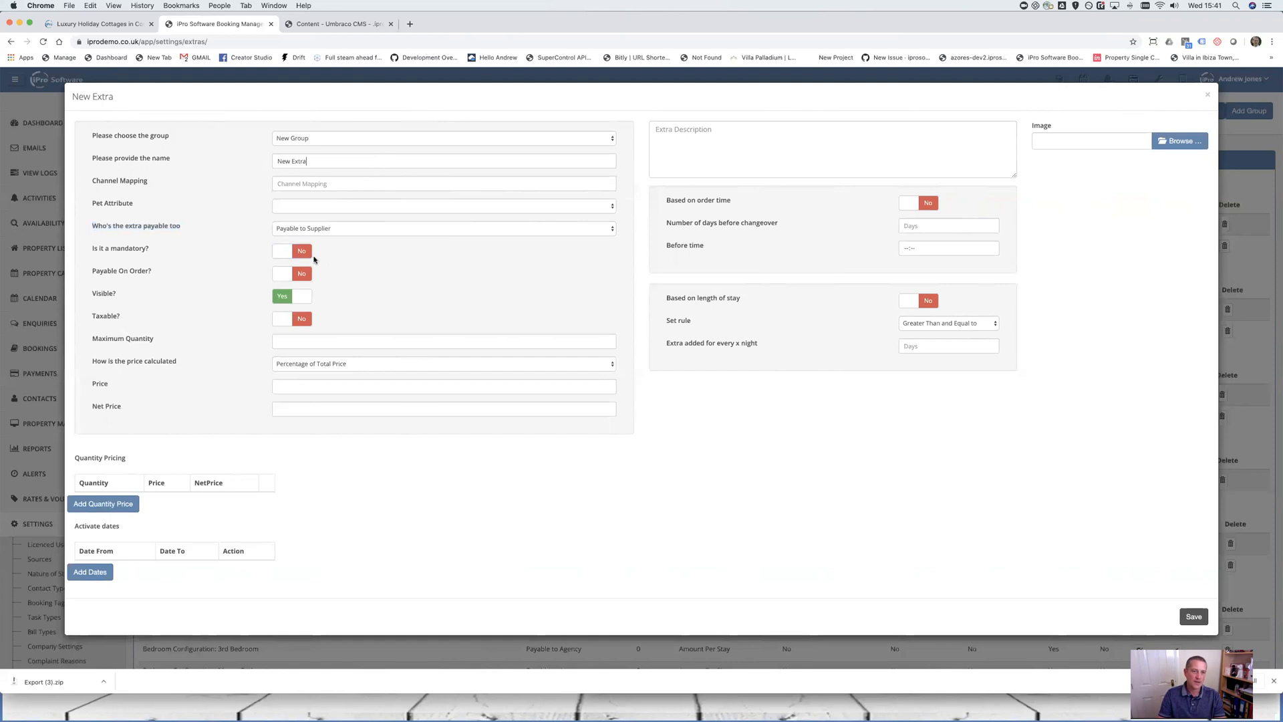
click(310, 252)
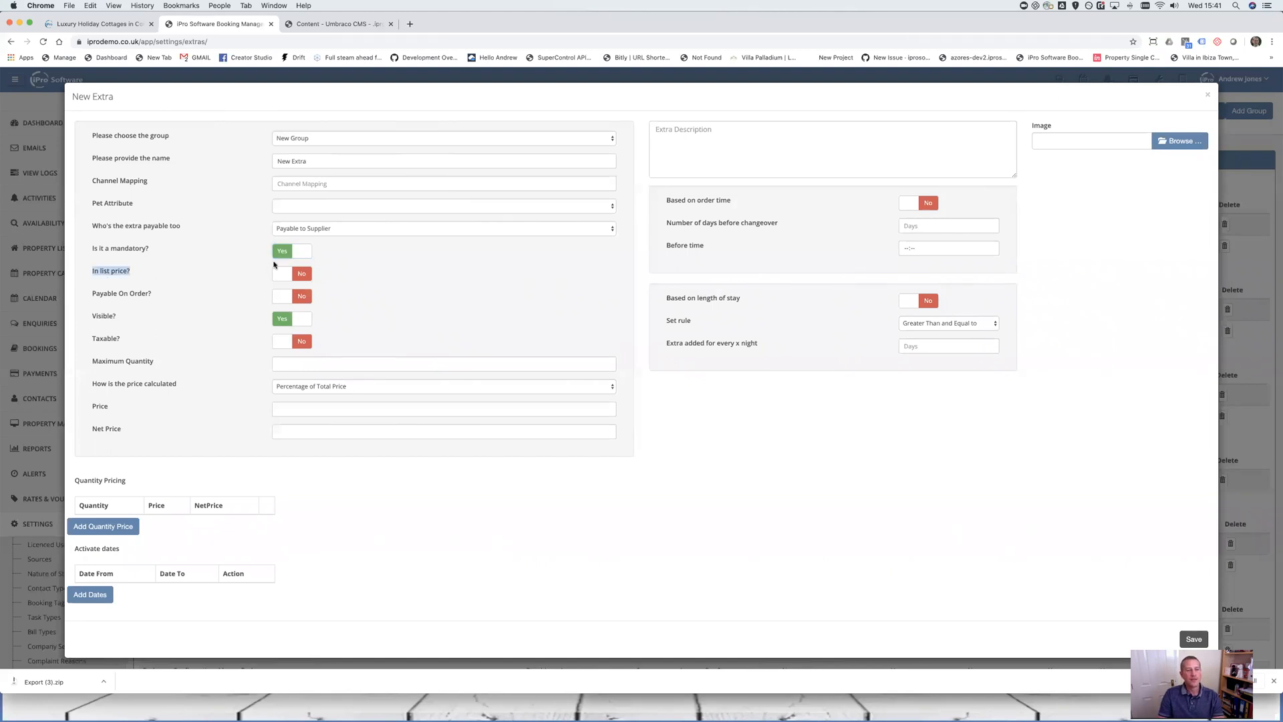
click(300, 253)
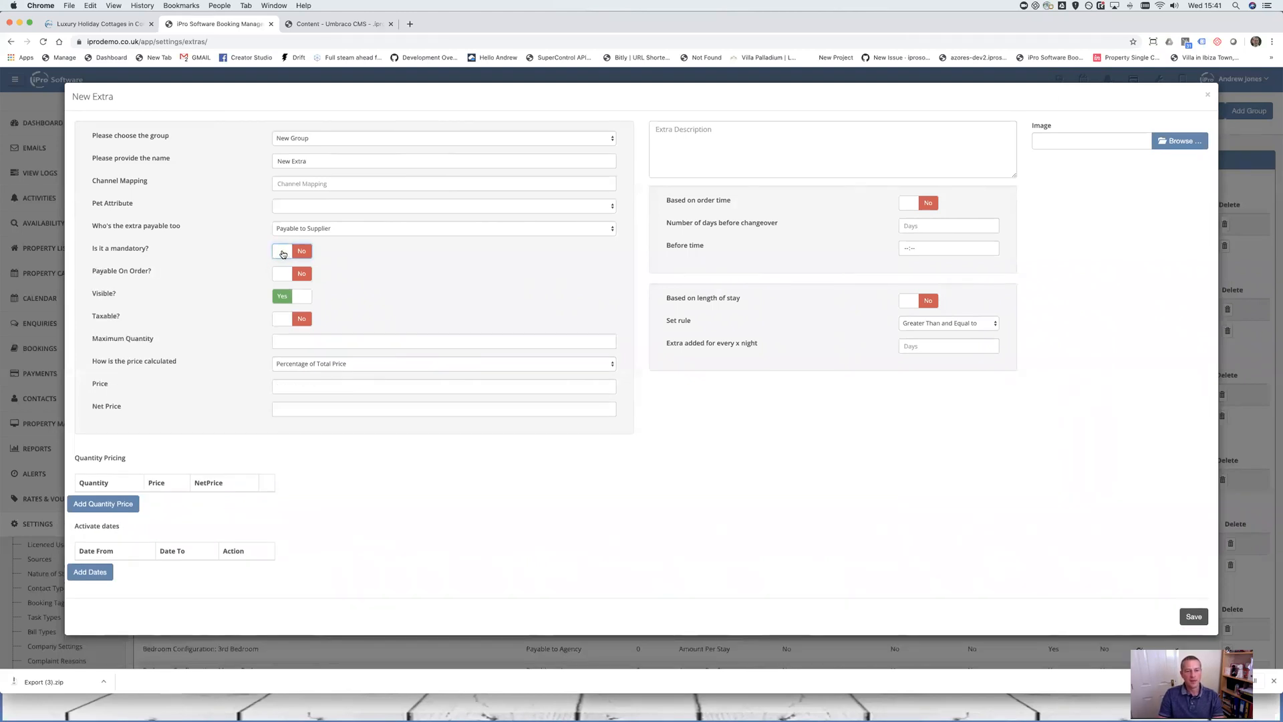
click(287, 256)
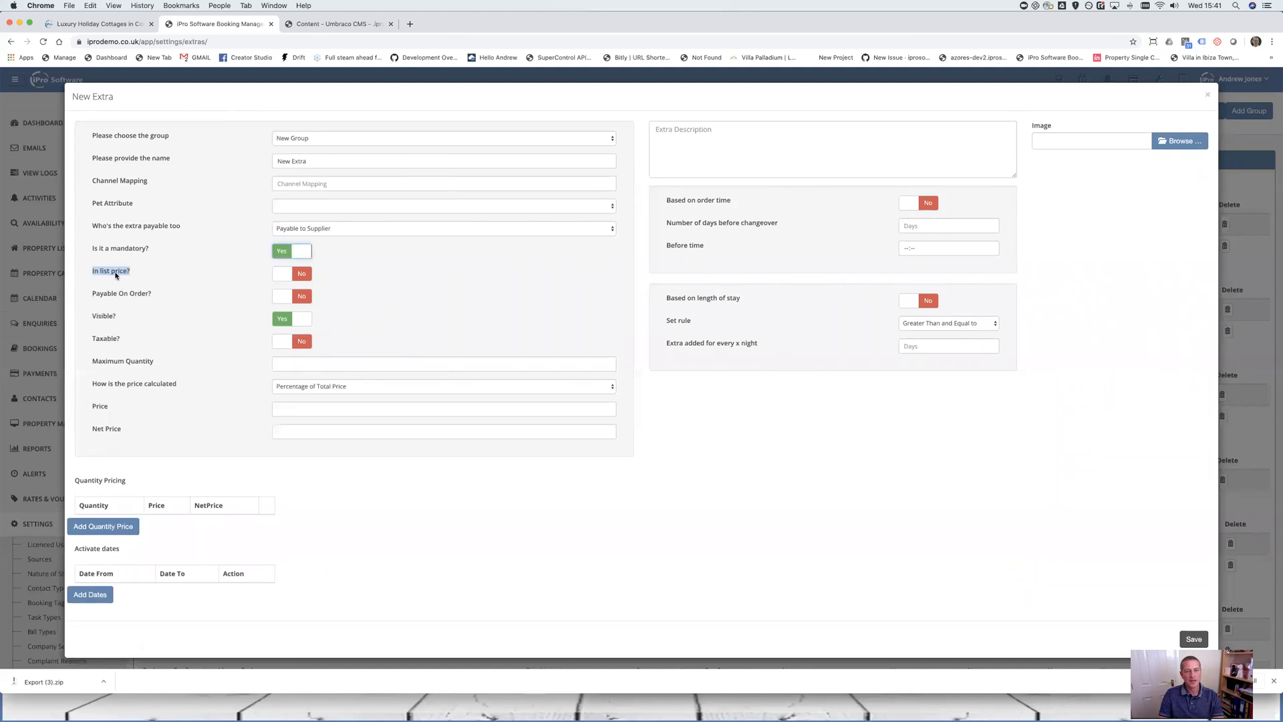
drag(132, 271, 75, 272)
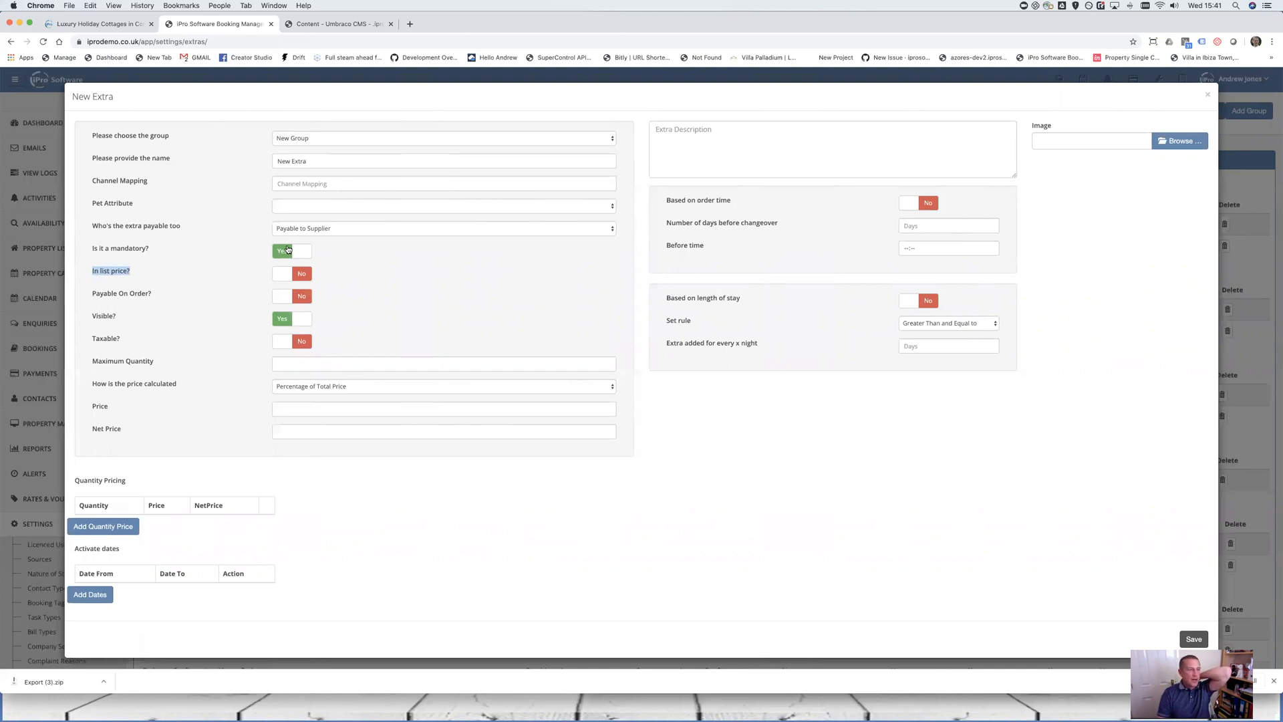
Rename the extra 'Card Fees', keep Payable to Supplier, and turn on In list price and Payable On Order
drag(334, 164, 255, 163)
text(Card Fees)
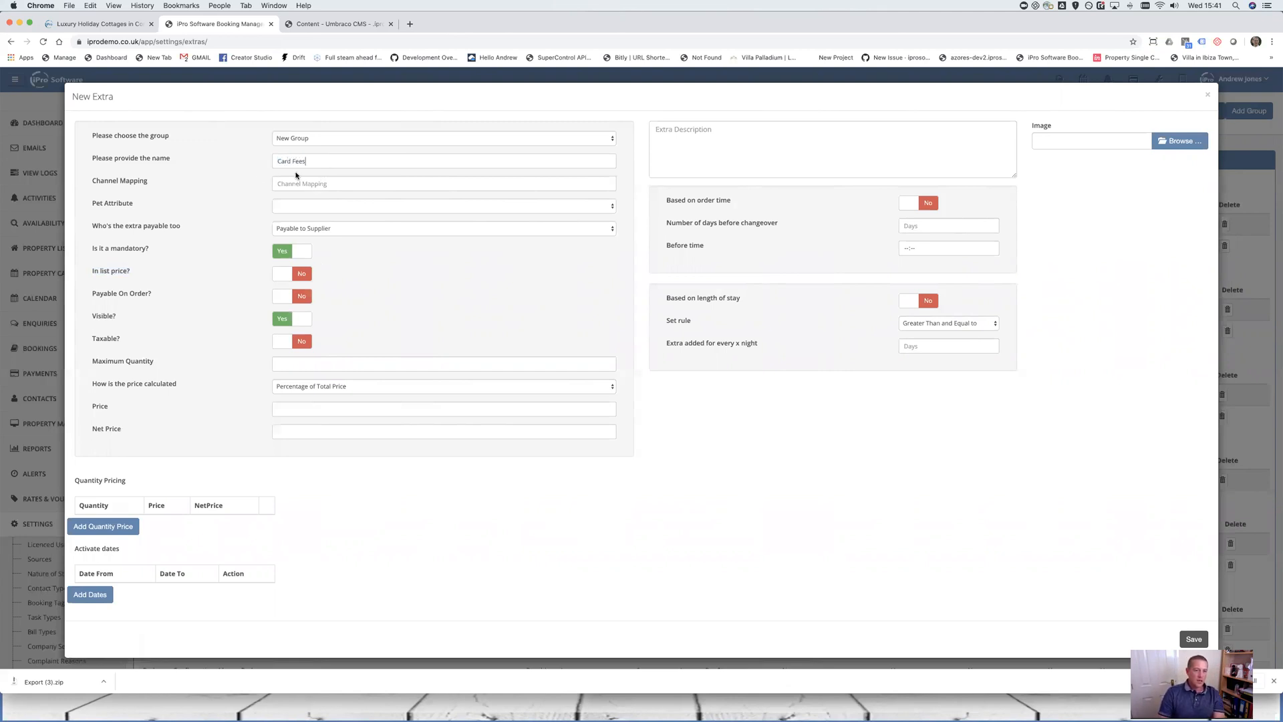
click(312, 228)
click(346, 207)
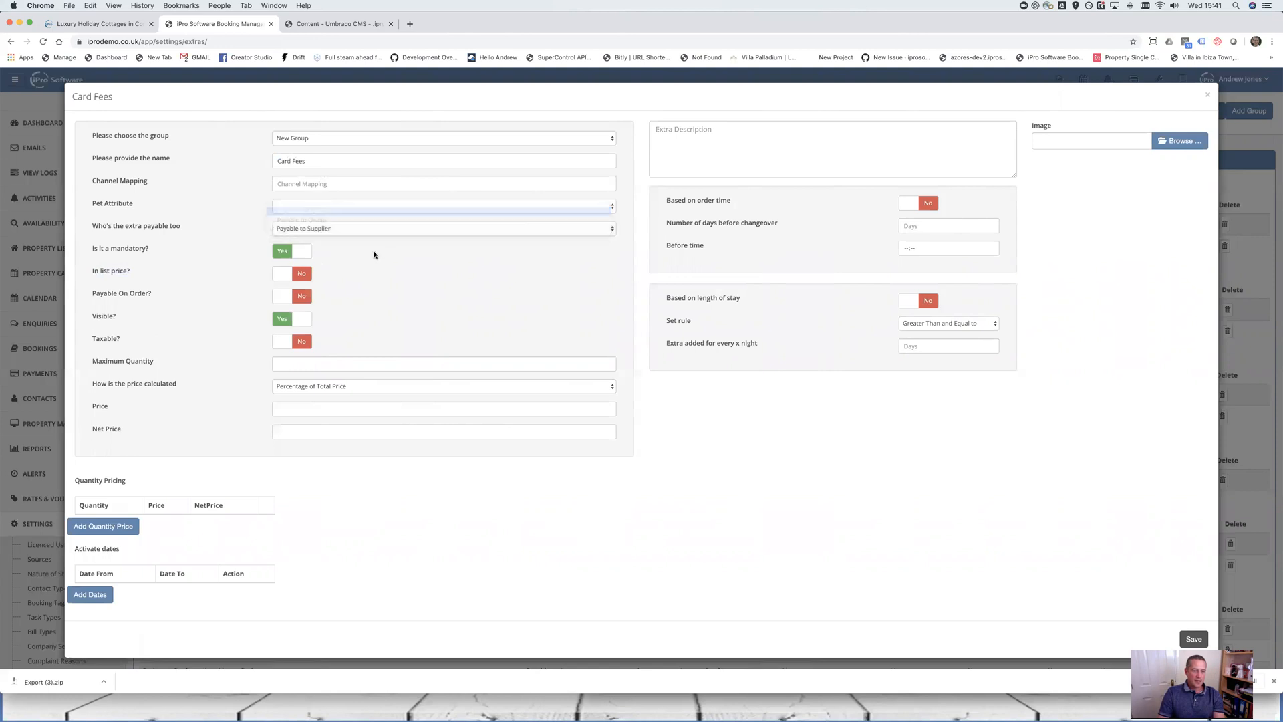
click(312, 227)
click(321, 246)
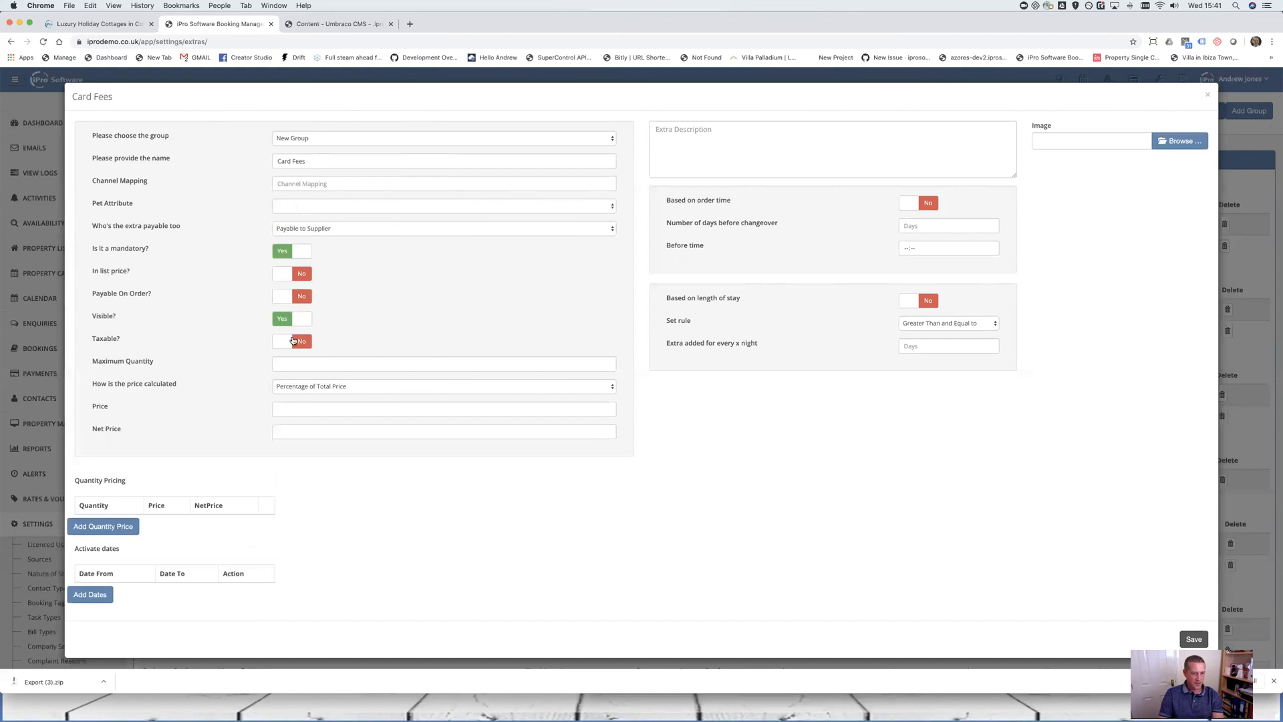
click(286, 273)
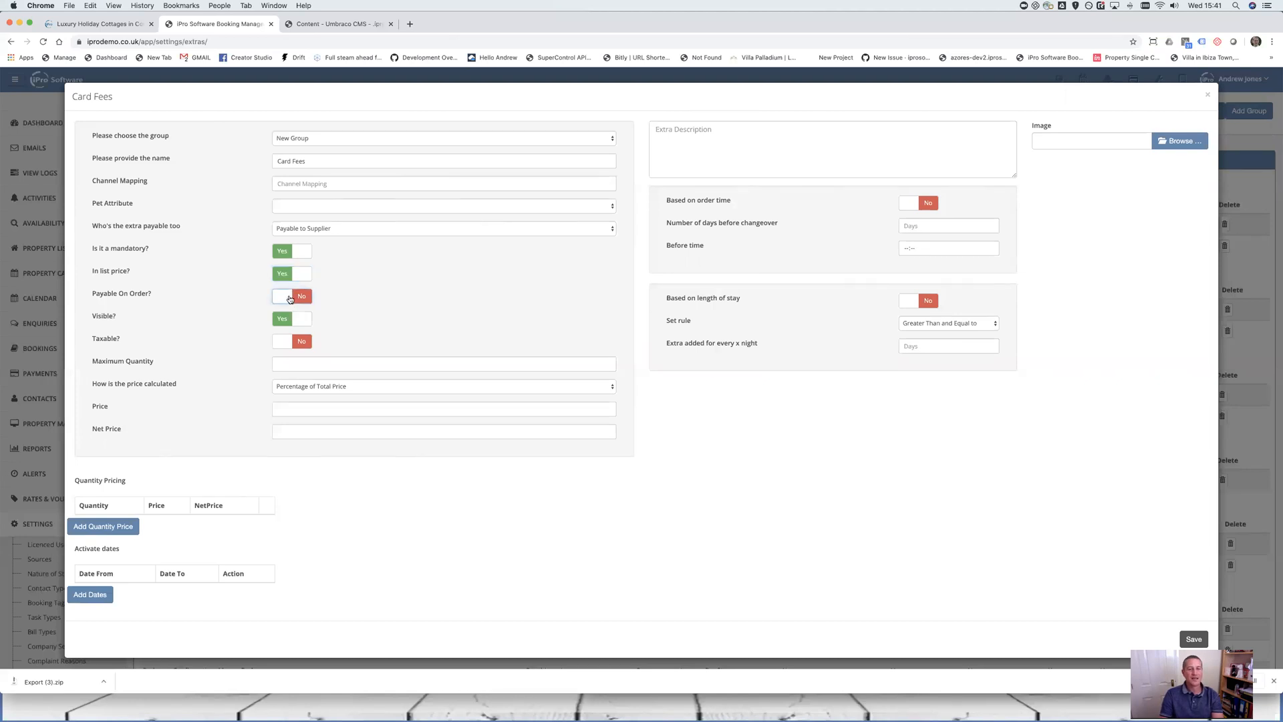
click(292, 299)
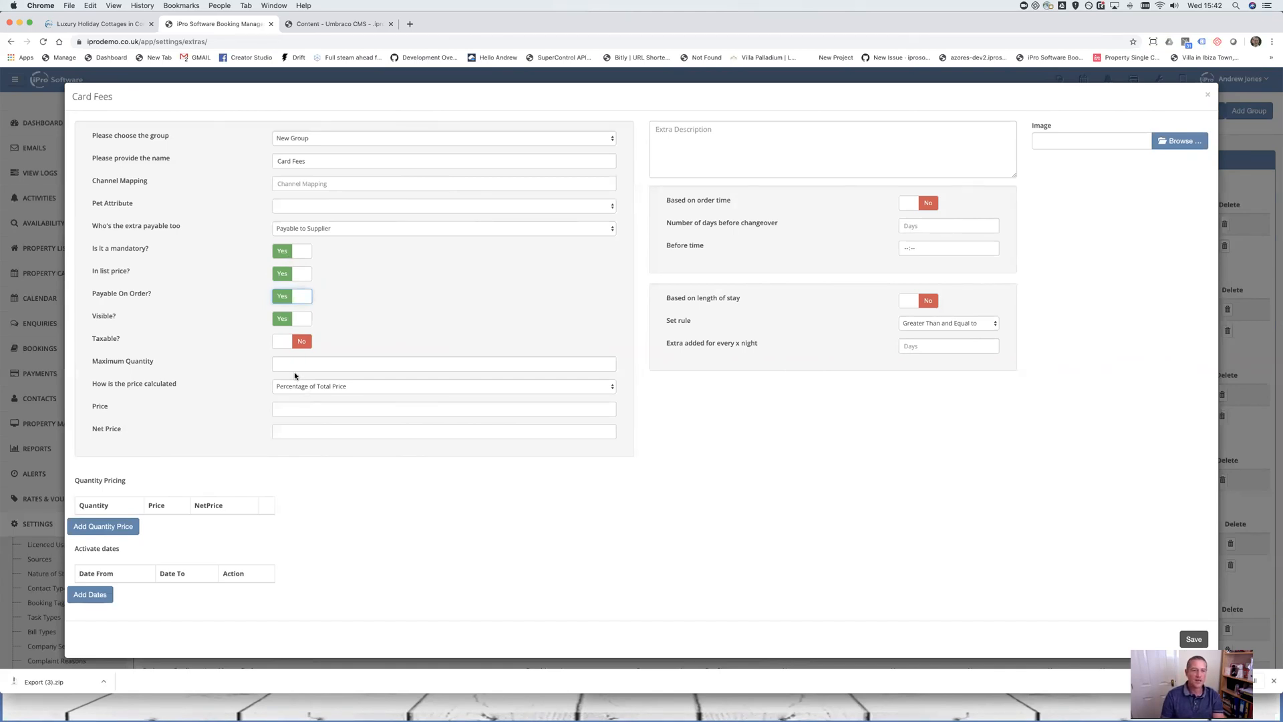
Enter Maximum Quantity 1 and Price 2 for Card Fees, with Payable On Order at No
text(1)
click(296, 408)
text(2)
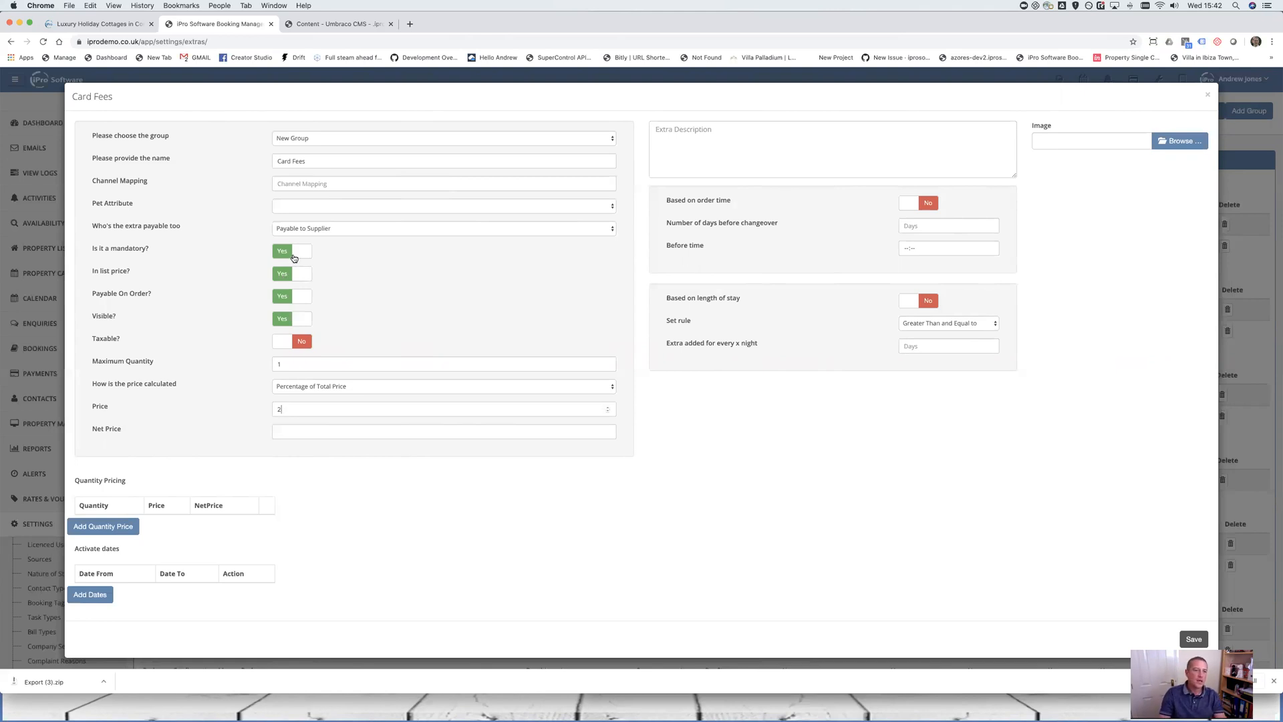
drag(161, 295, 82, 287)
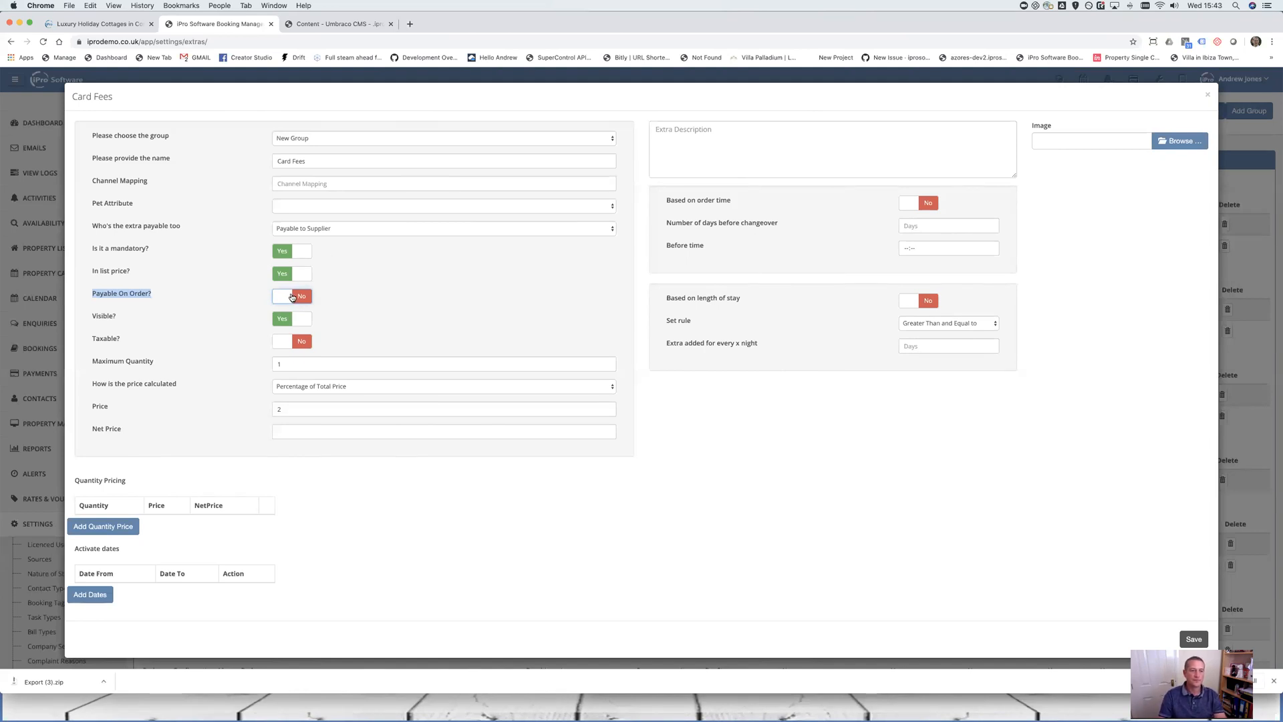
Switch the Card Fees 'Visible?' toggle to No
click(285, 321)
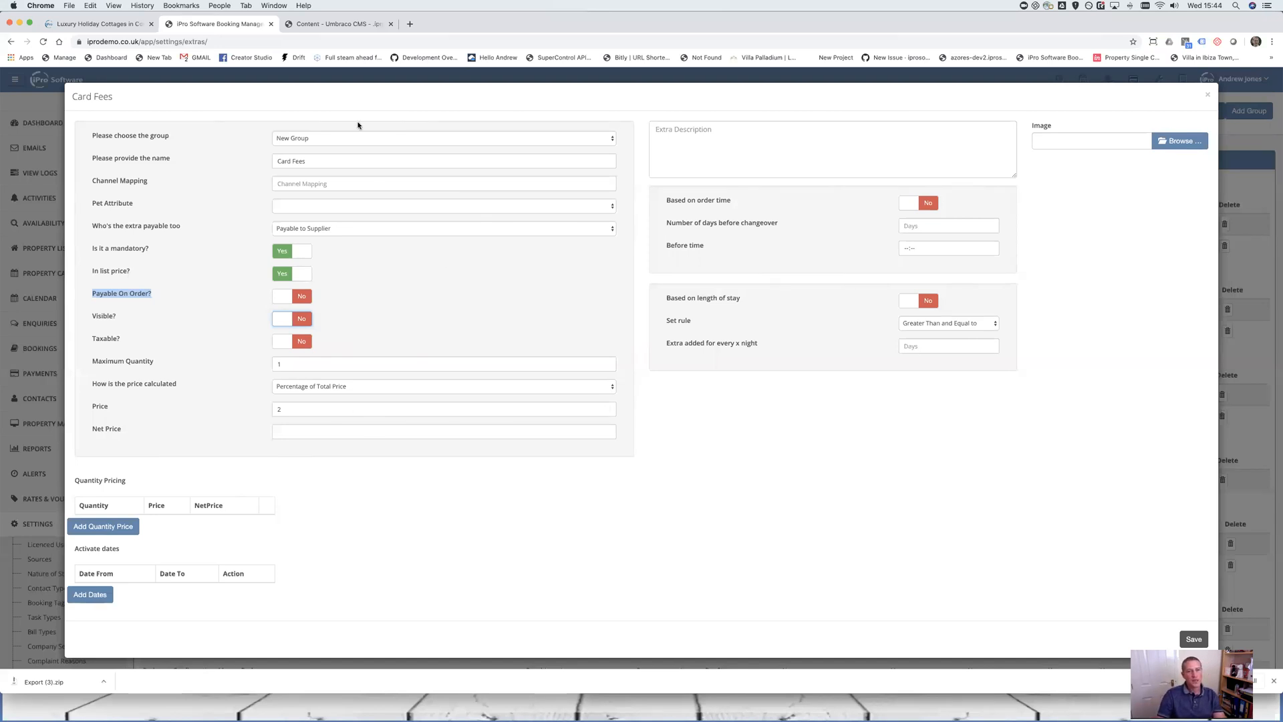
drag(361, 158, 258, 158)
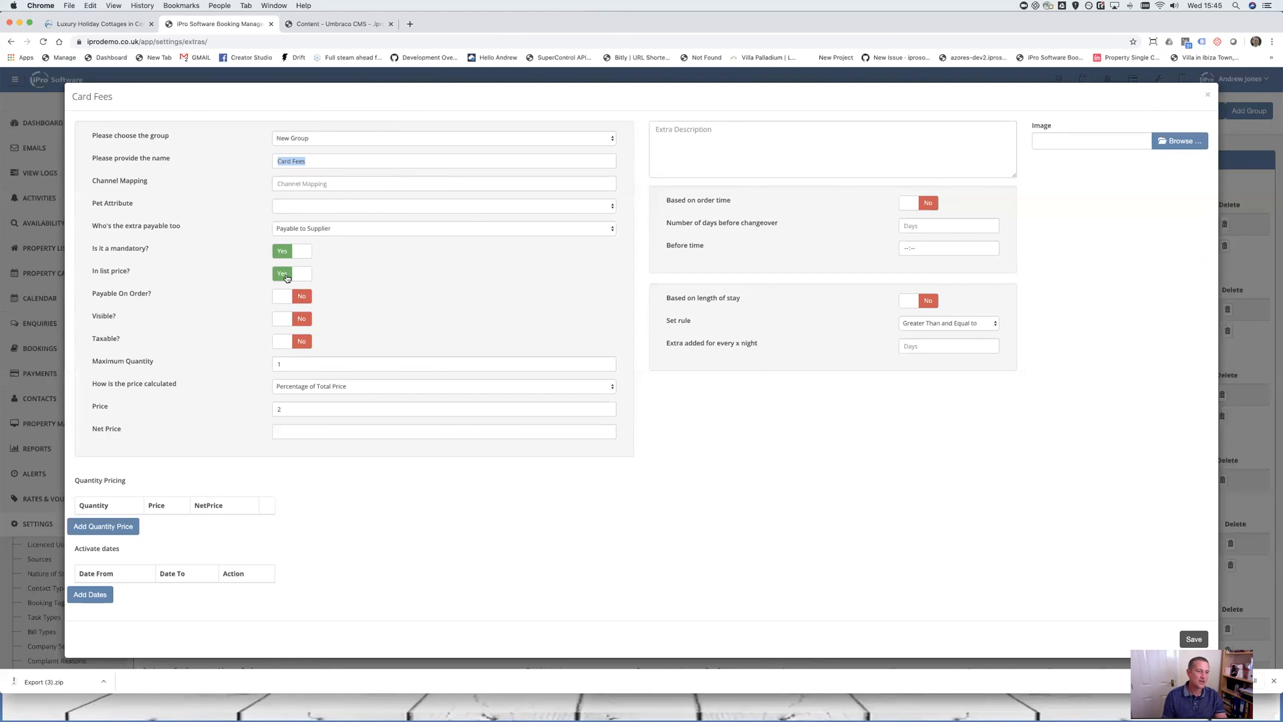
Set Card Fees' 'In list price?' to No and bring up the price calculation choices
click(285, 275)
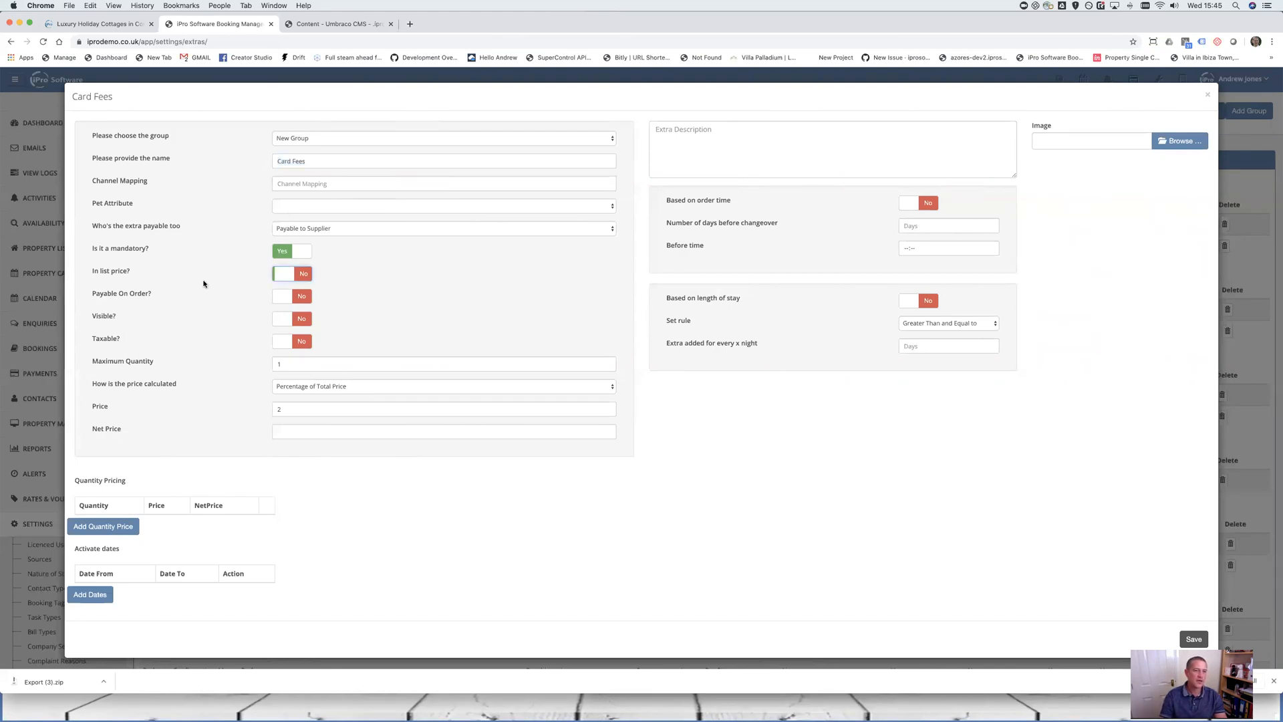
triple_click(121, 271)
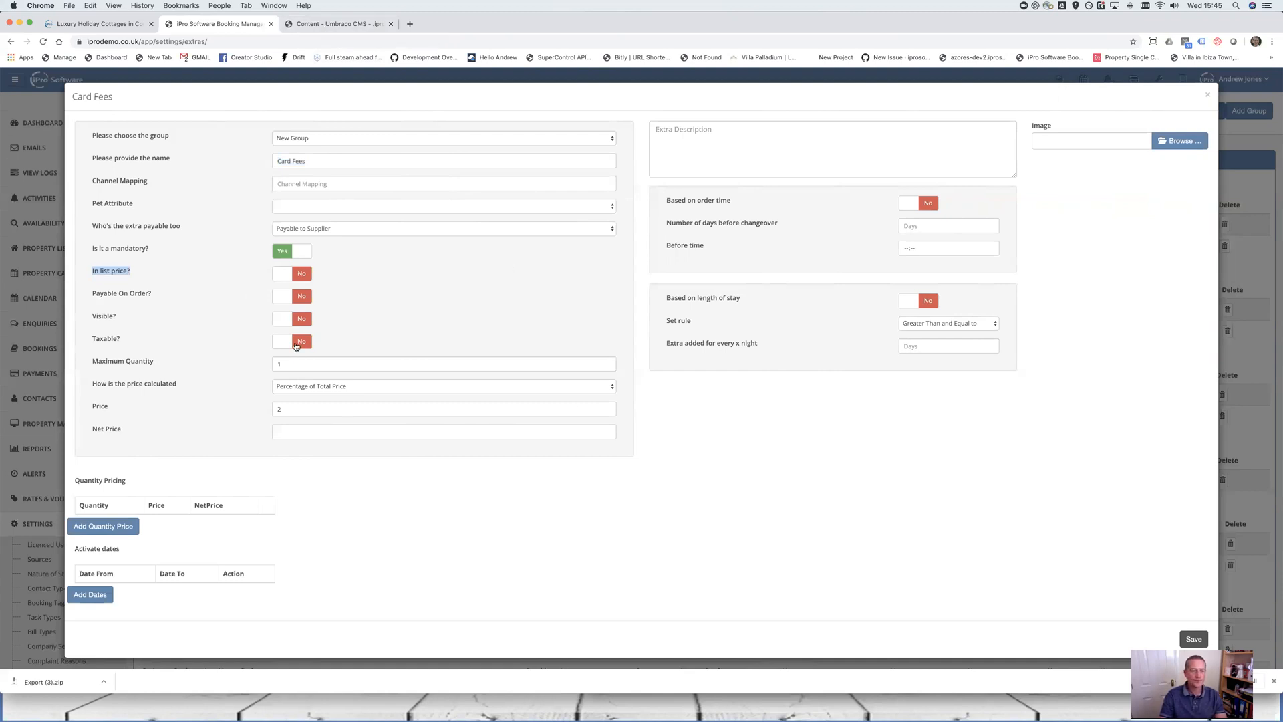
click(309, 362)
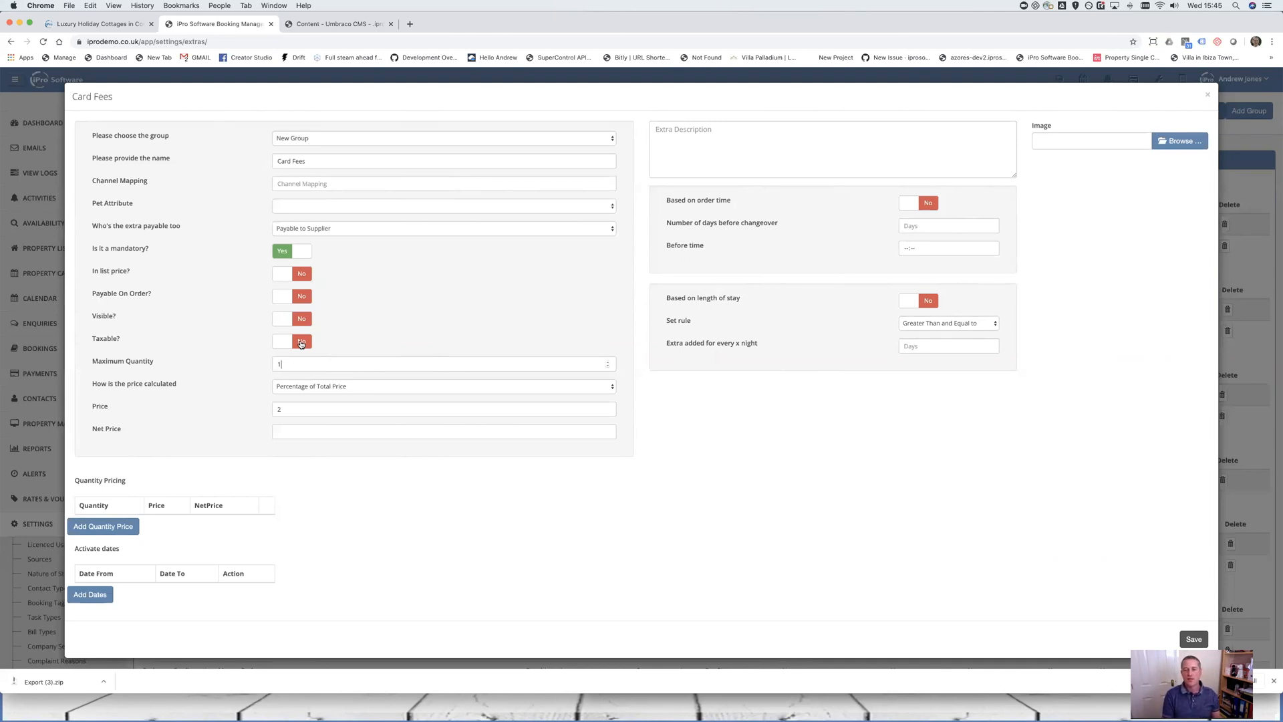
double_click(280, 364)
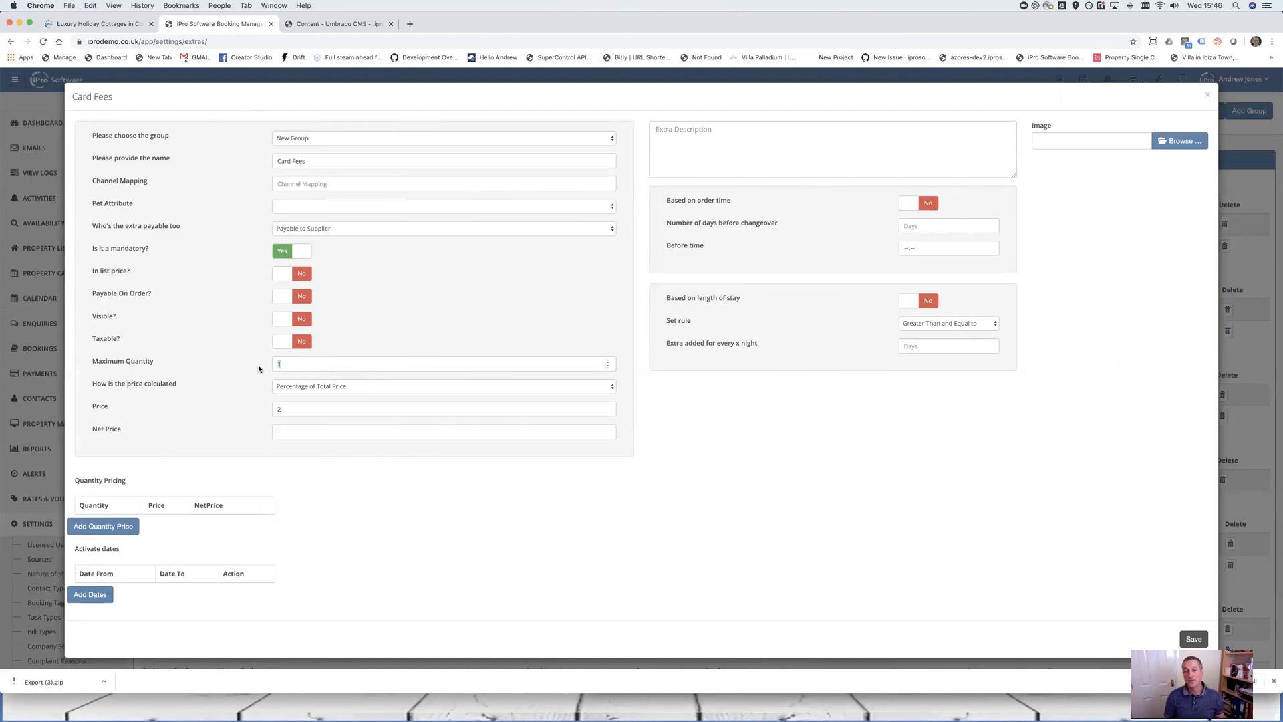
click(317, 386)
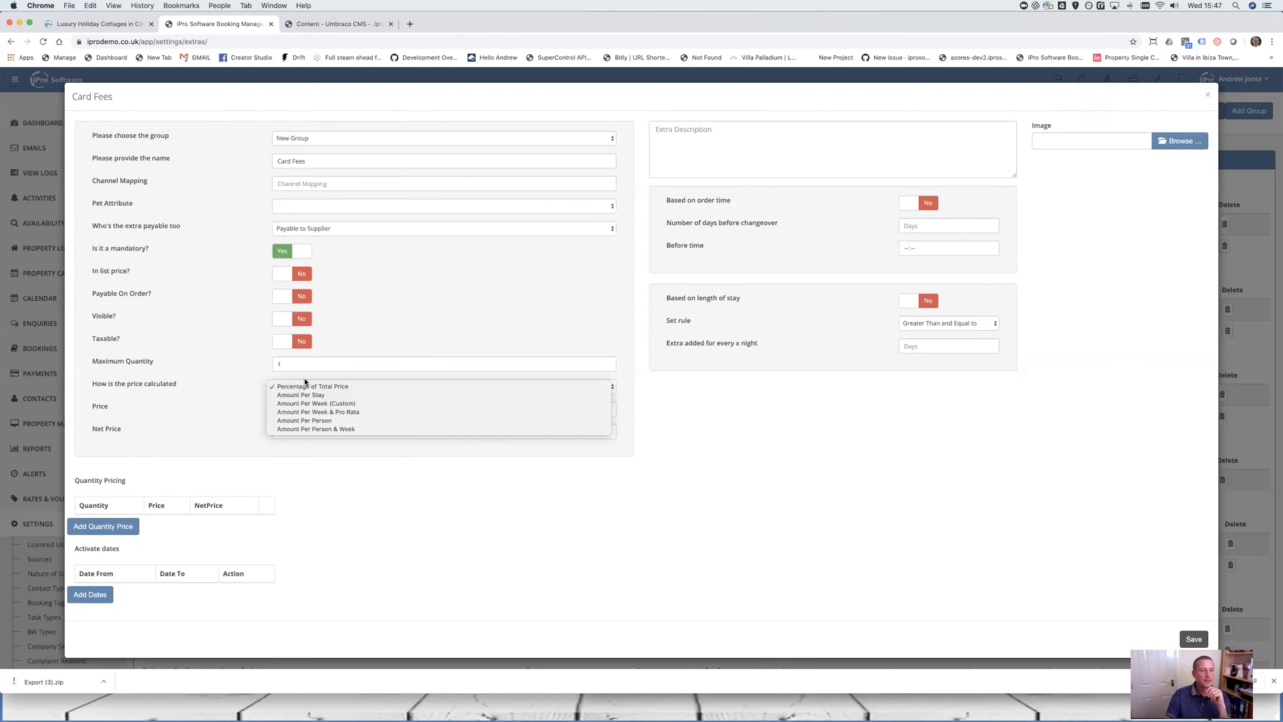
Choose 'Amount Per Stay' as the Card Fees price calculation
click(306, 396)
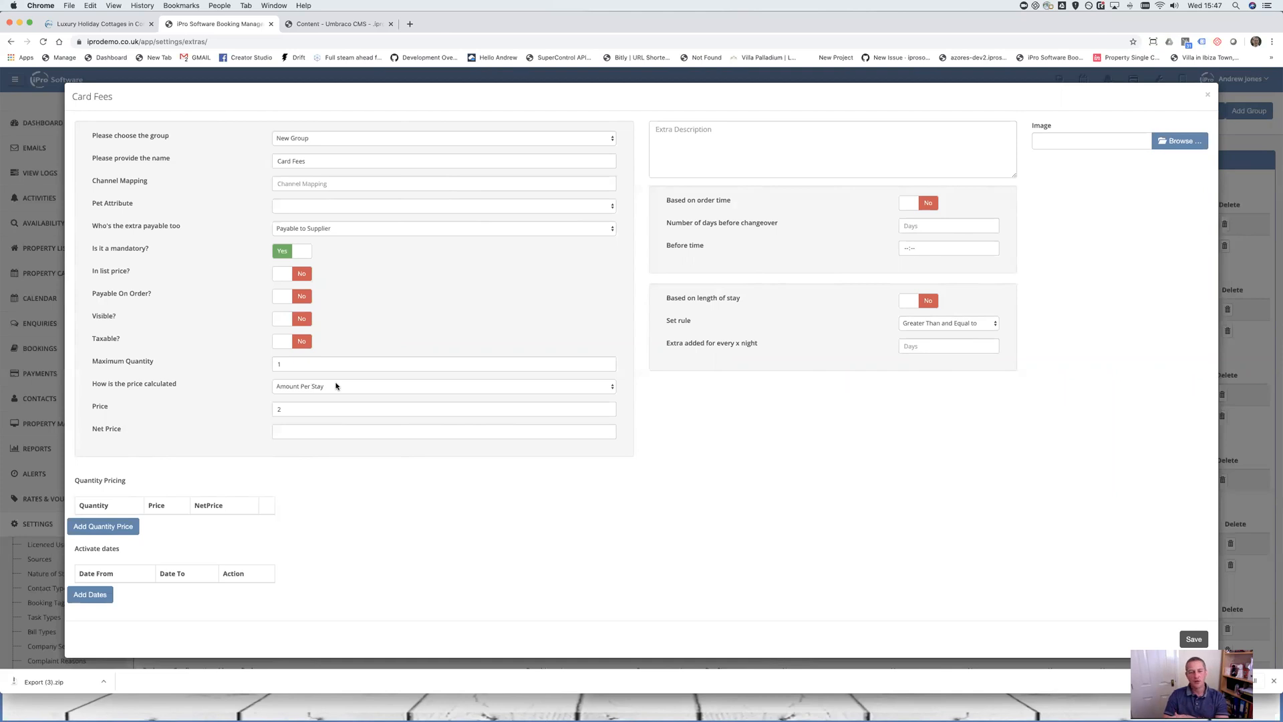
Enter a Price of 20 and a Net Price of 15 for Card Fees
click(278, 431)
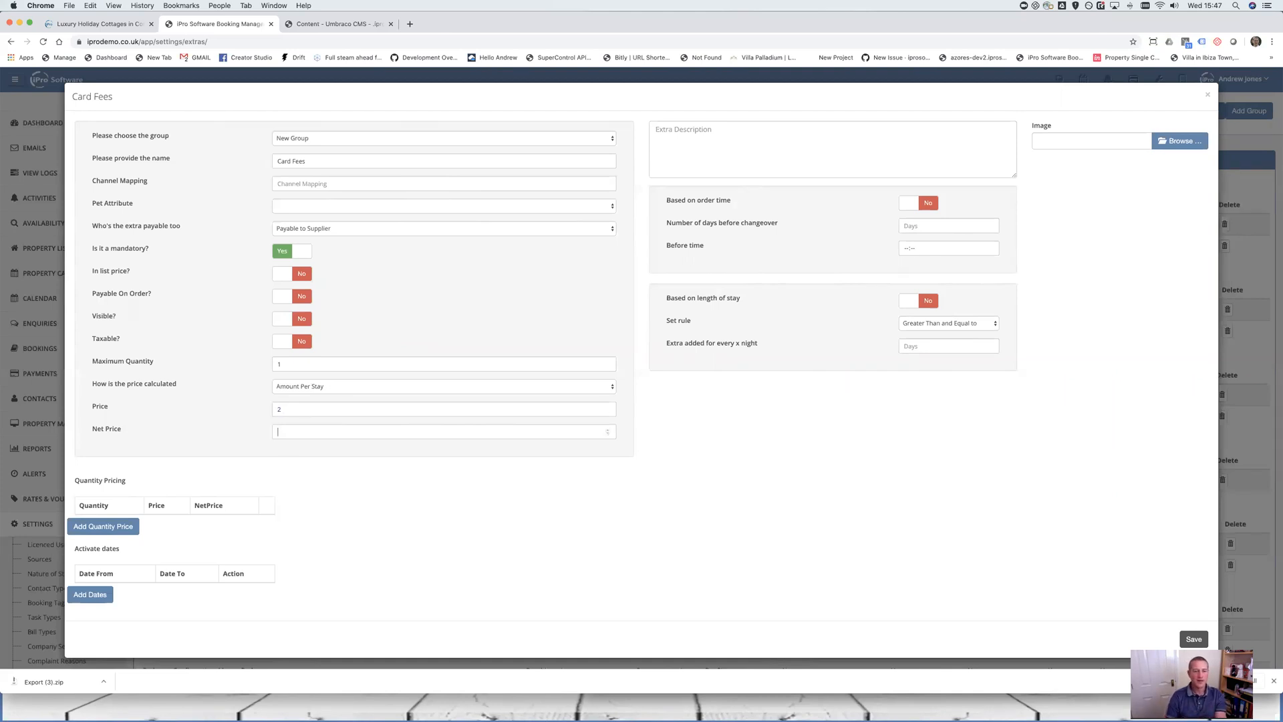
click(315, 406)
double_click(100, 407)
drag(87, 428, 140, 435)
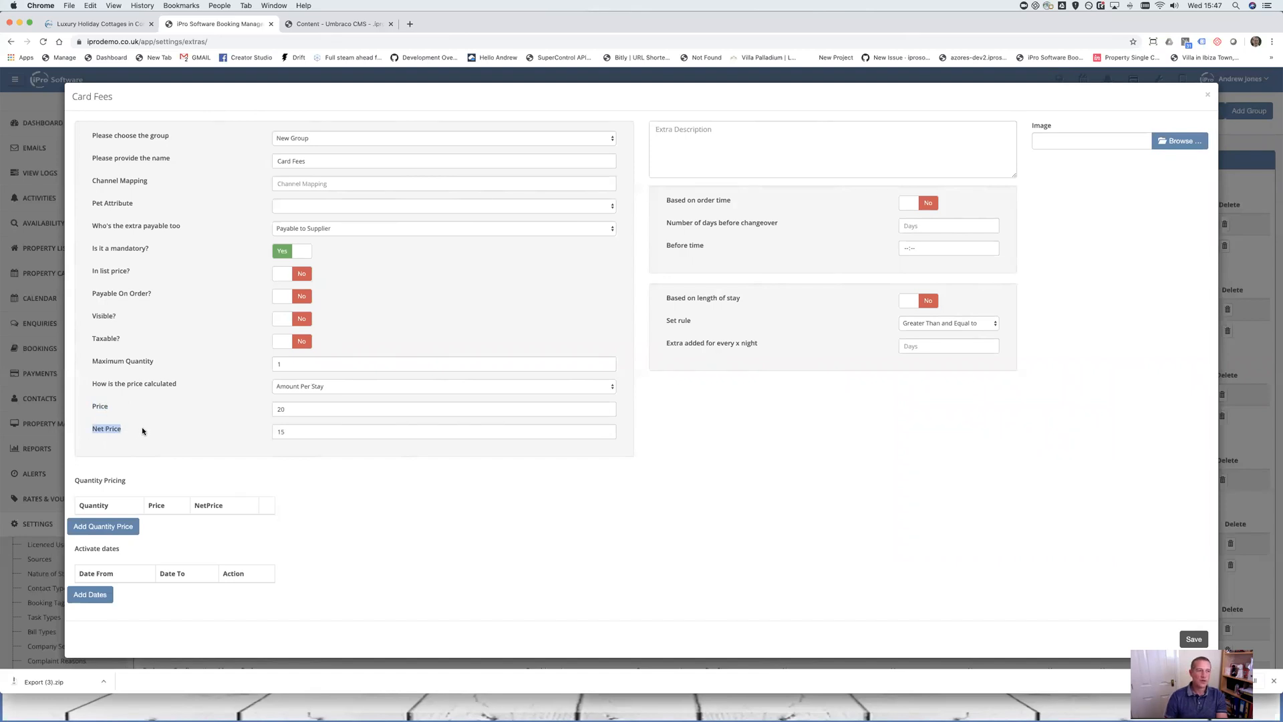
Make Card Fees Payable to Owner and toggle Use Commission % on and back off
click(366, 228)
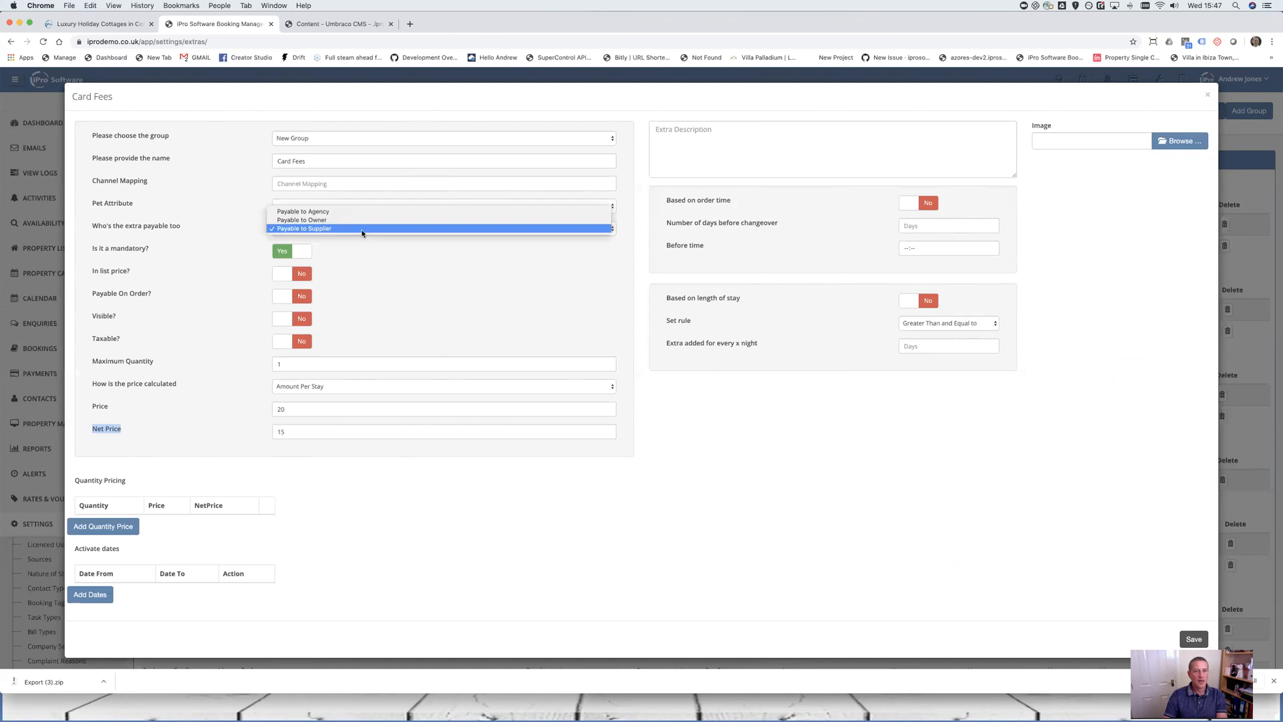
click(366, 220)
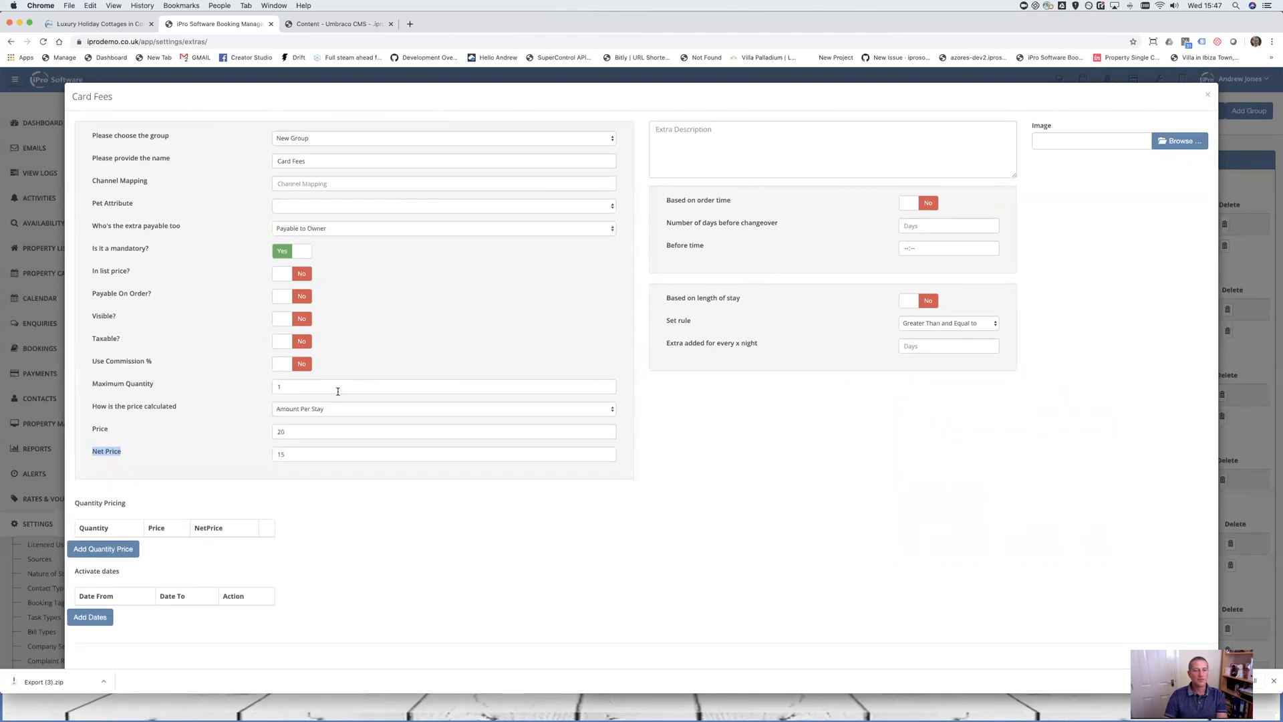
drag(81, 365, 151, 366)
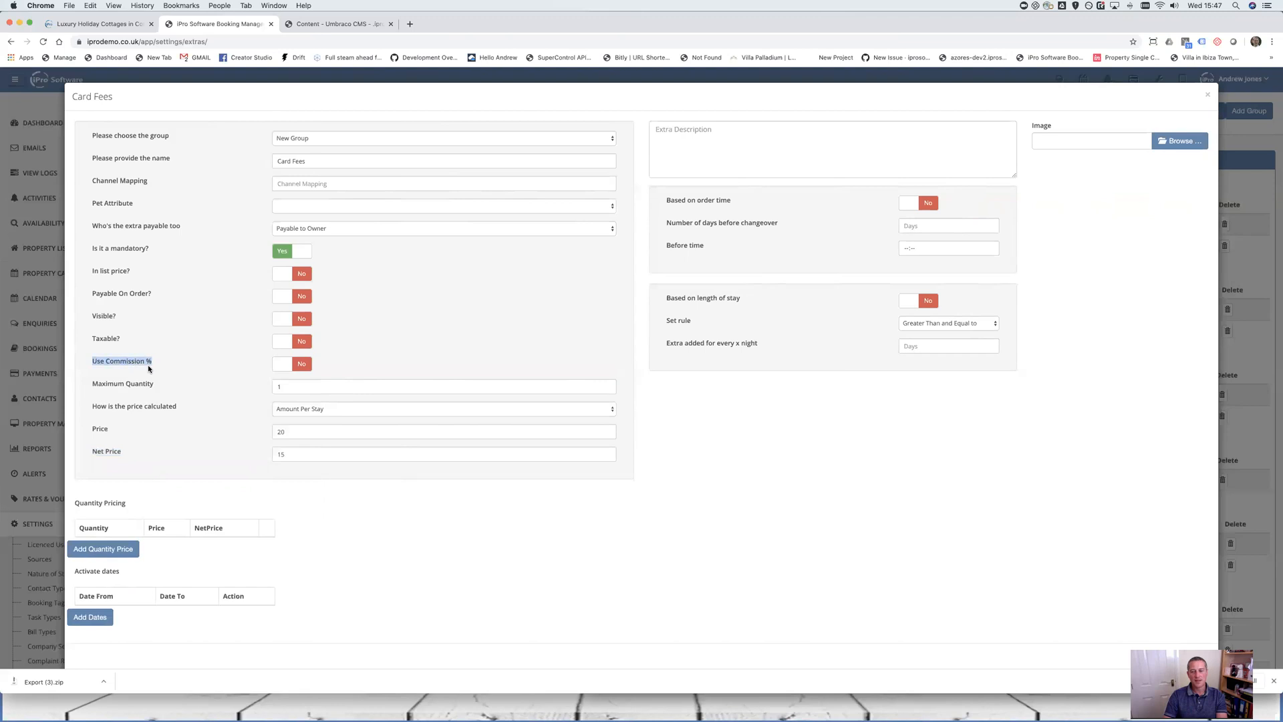
click(298, 368)
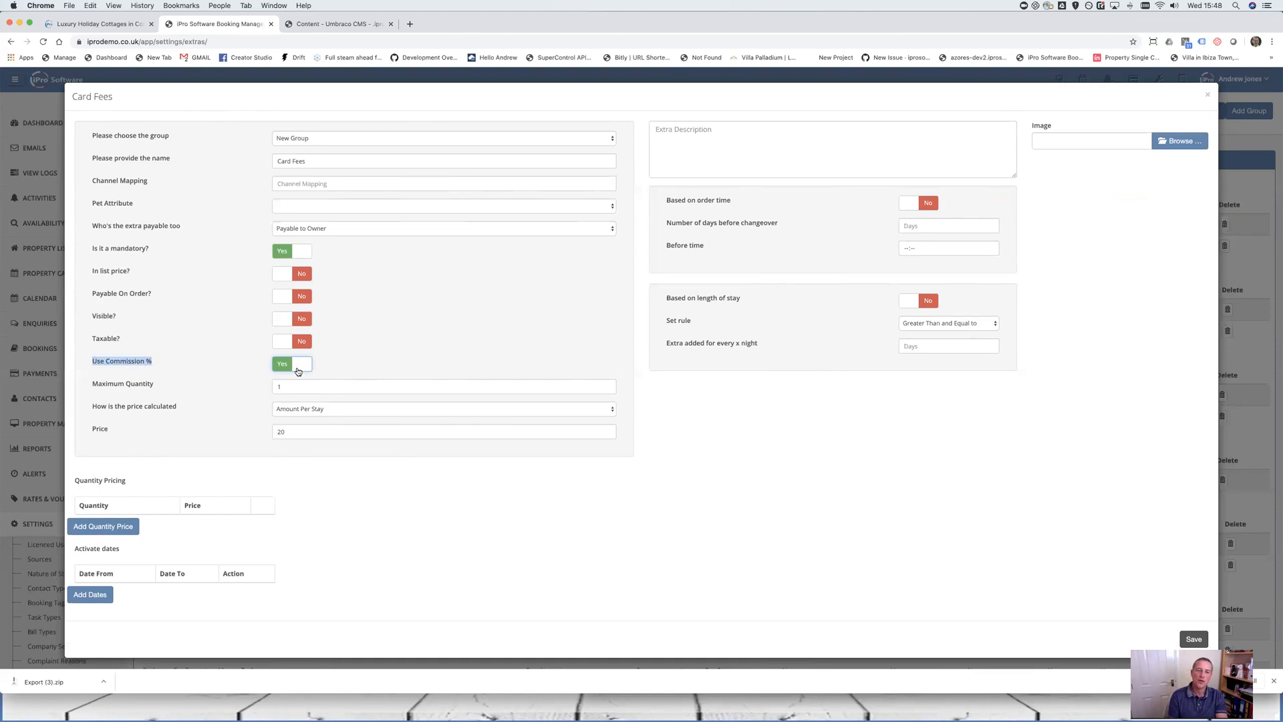
drag(286, 432, 269, 432)
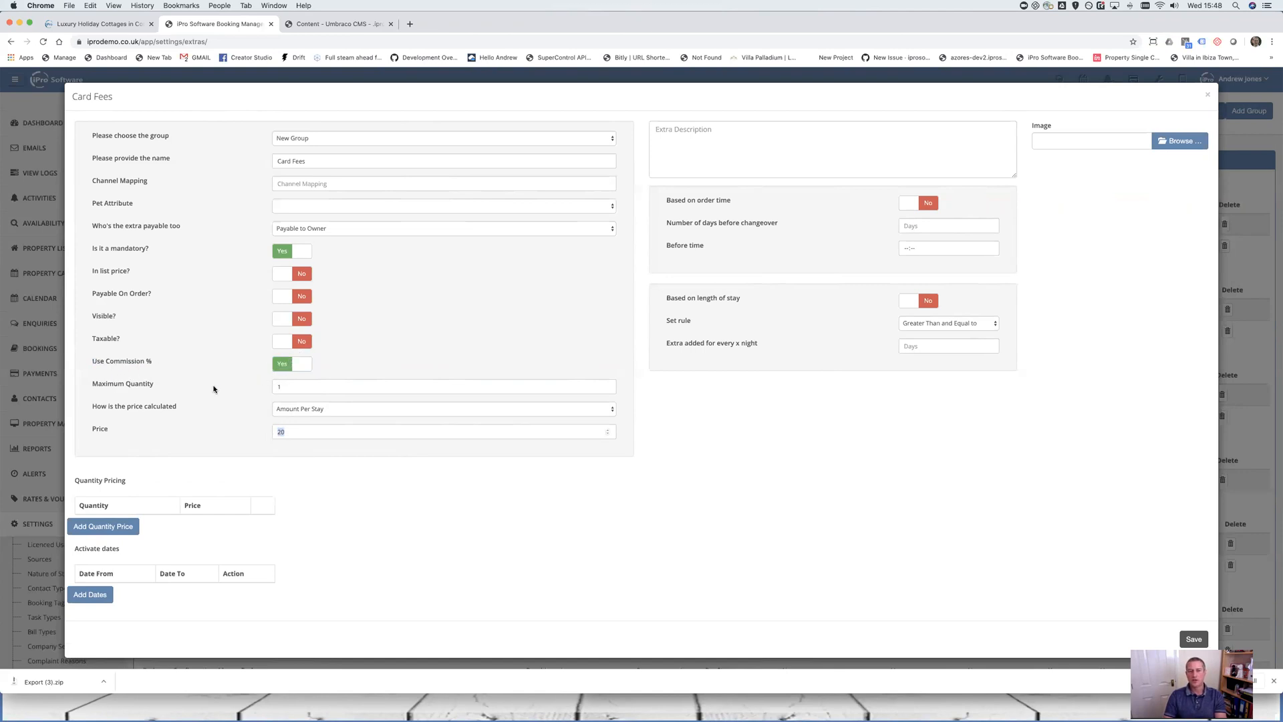
click(283, 364)
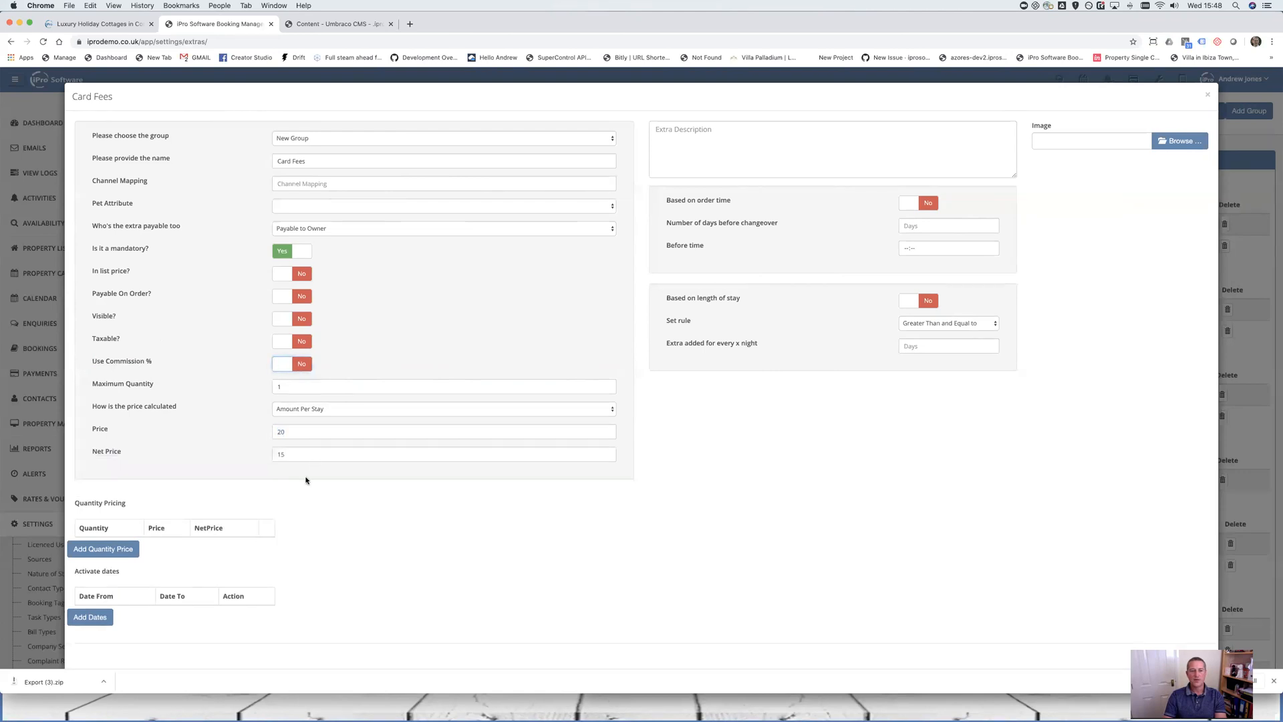
Change the Card Fees Net Price to 10 and the Price to 35
drag(319, 453, 175, 452)
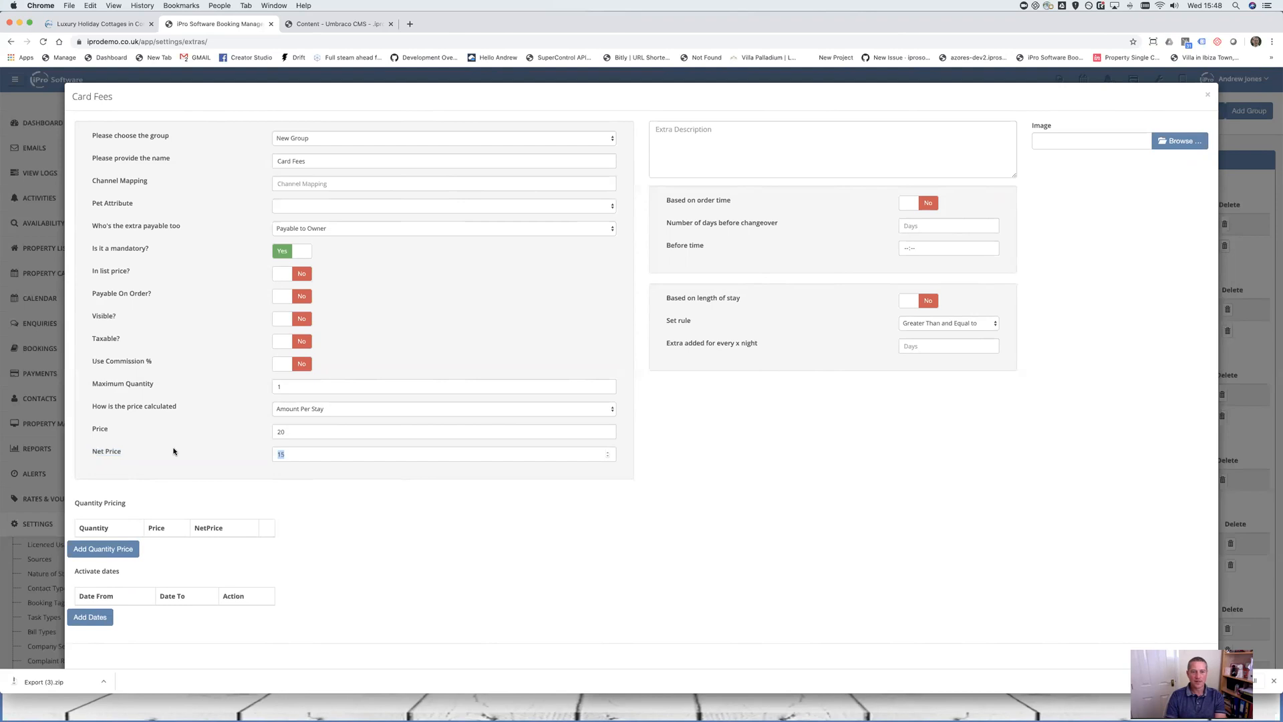
text(10)
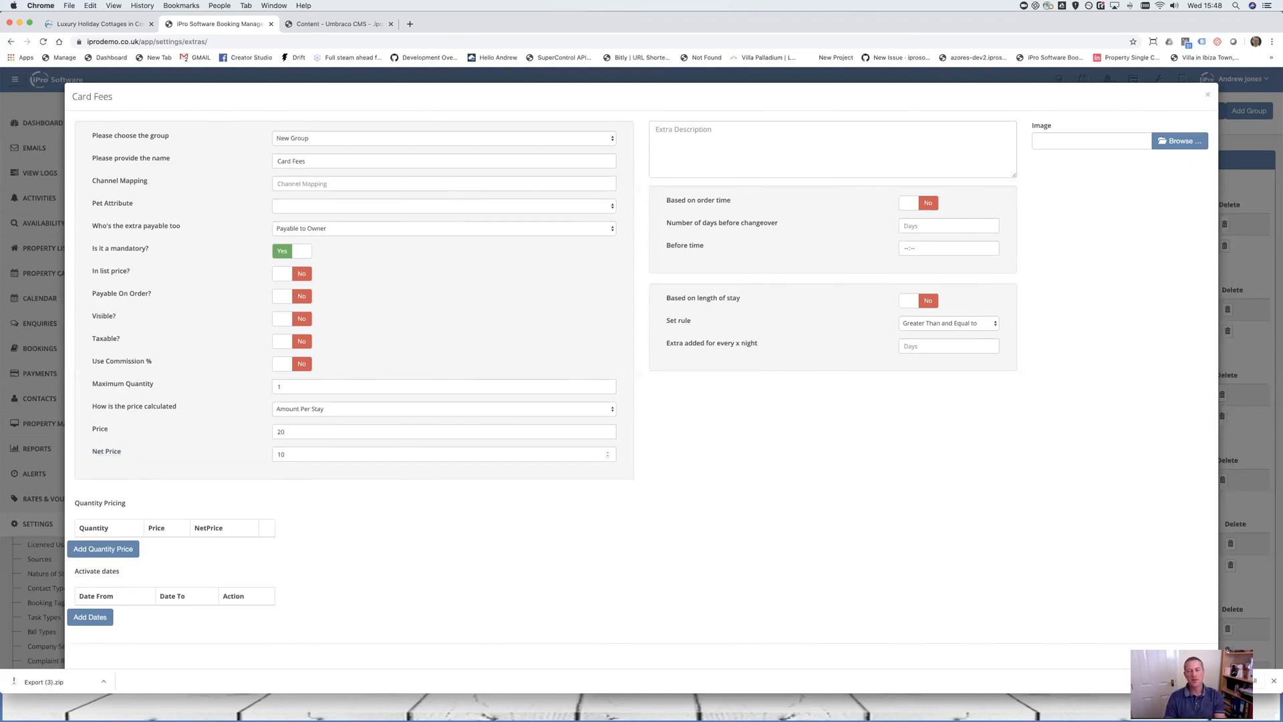
click(298, 432)
key(BackSpace)
key(BackSpace)
text(35)
key(Tab)
Turn Use Commission % on, price as Amount Per Week (Custom), and add a custom price row
click(286, 364)
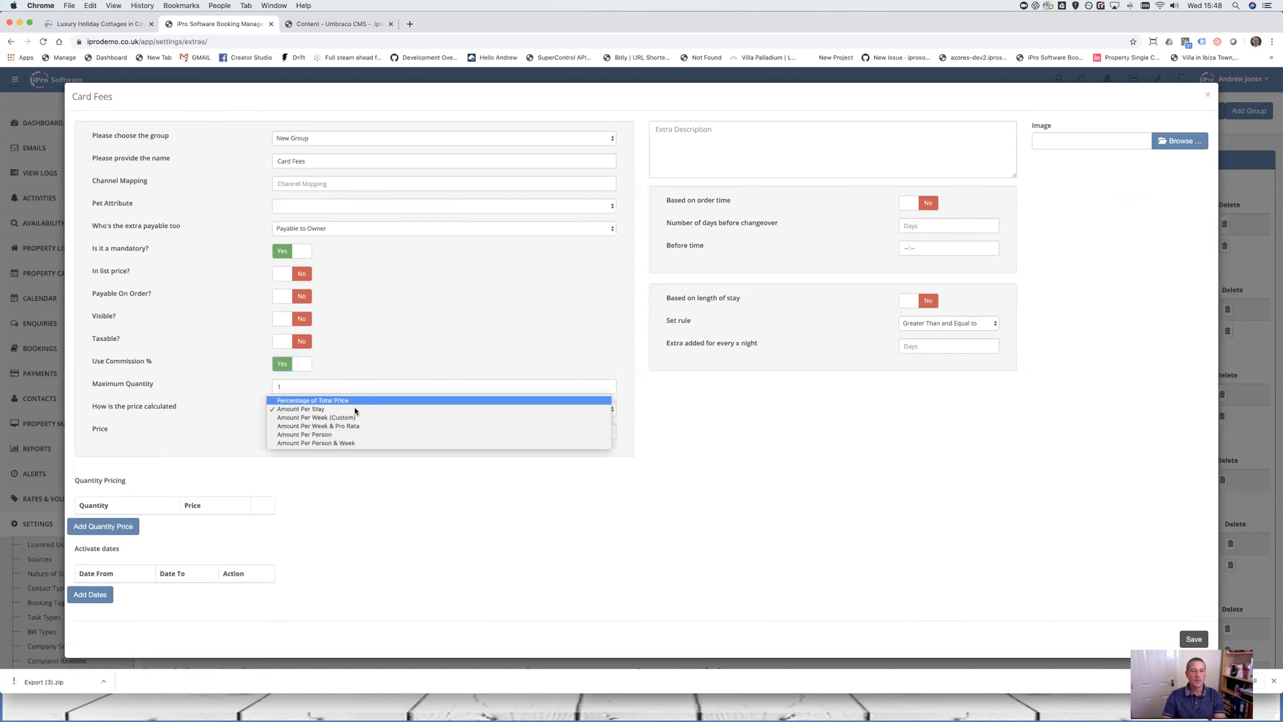
click(350, 417)
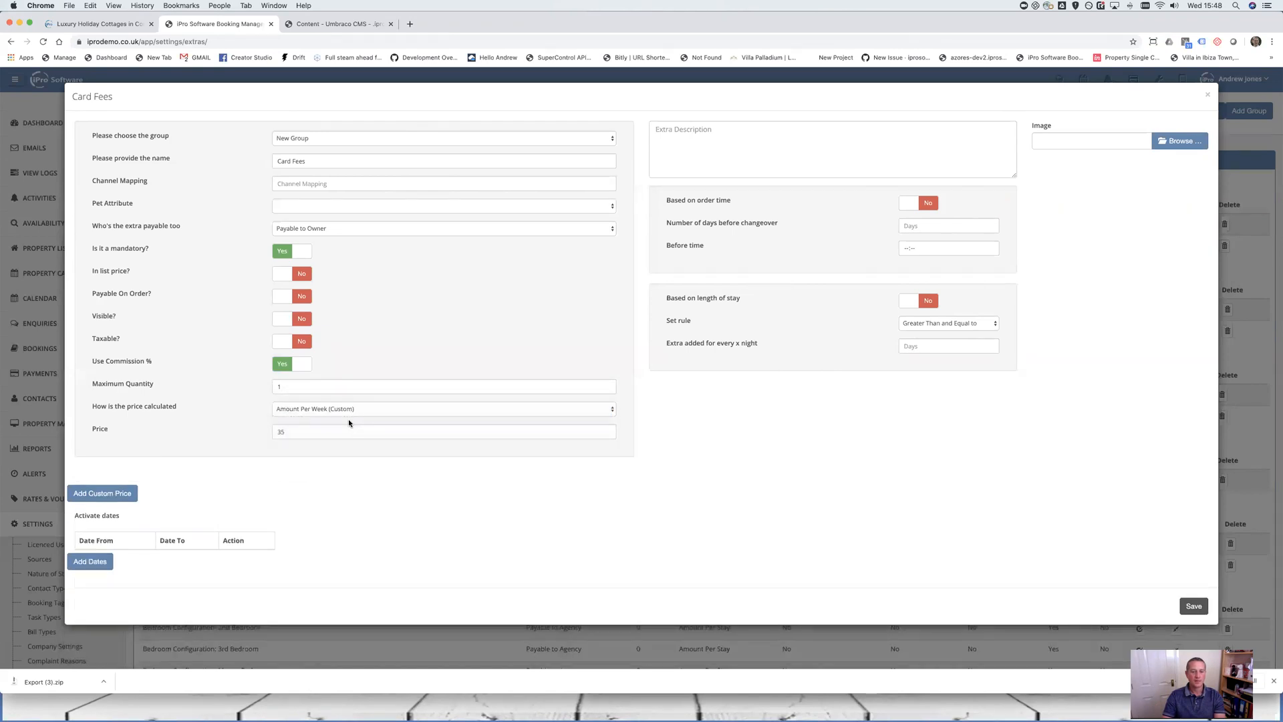
click(112, 498)
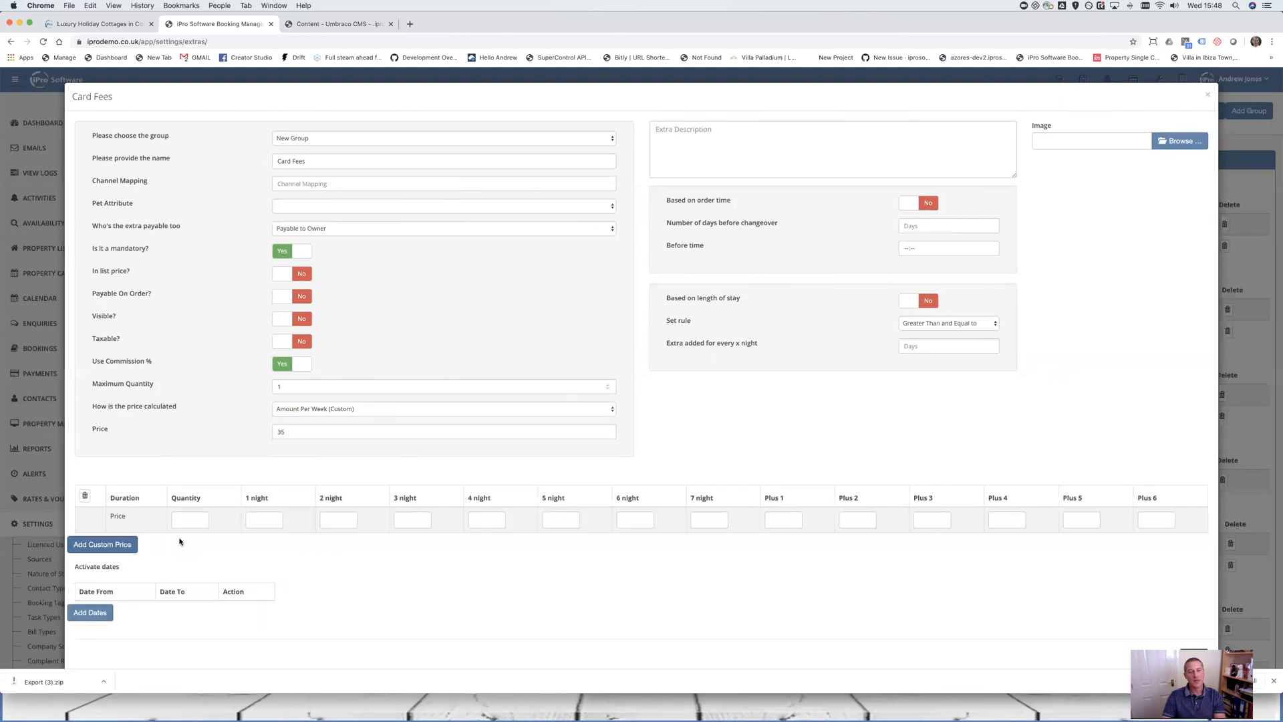
click(194, 518)
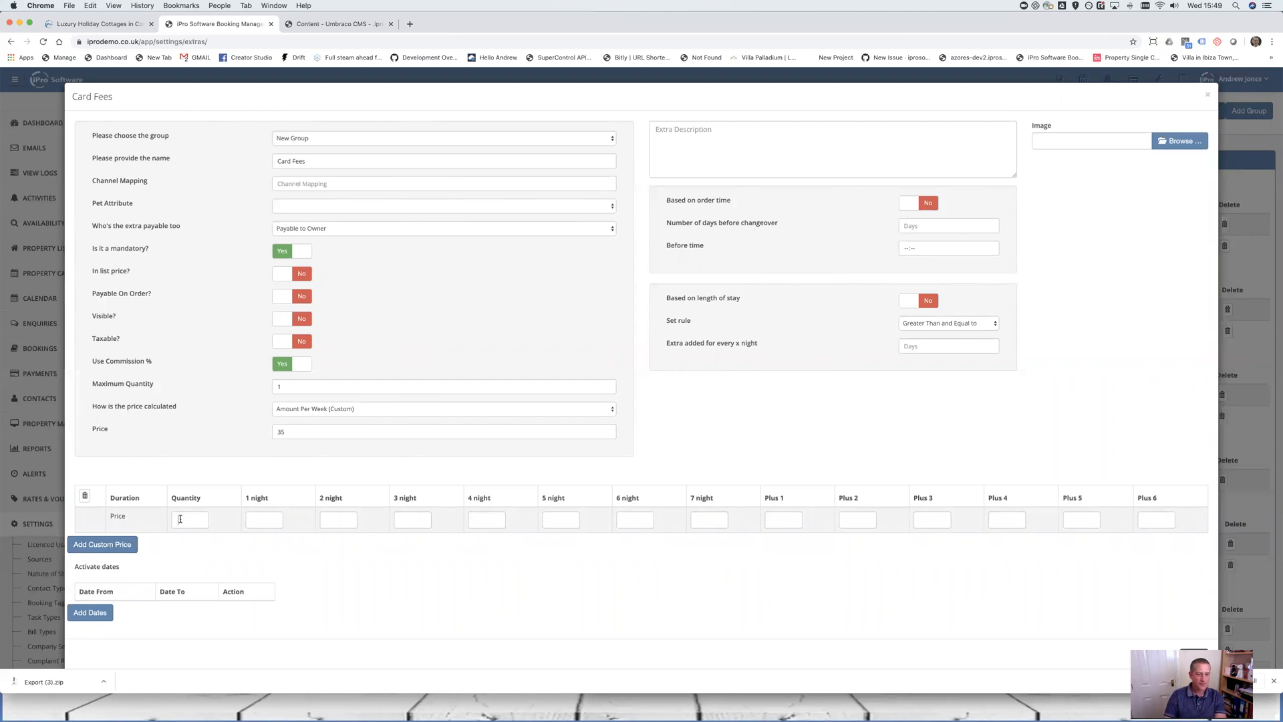
Set Maximum Quantity to 2 and fill the custom row's nightly prices with 50
double_click(306, 388)
text(2)
text(50)
text(50)
key(Tab)
text(50)
key(Tab)
text(550)
key(Tab)
text(50)
key(Tab)
text(50)
key(Tab)
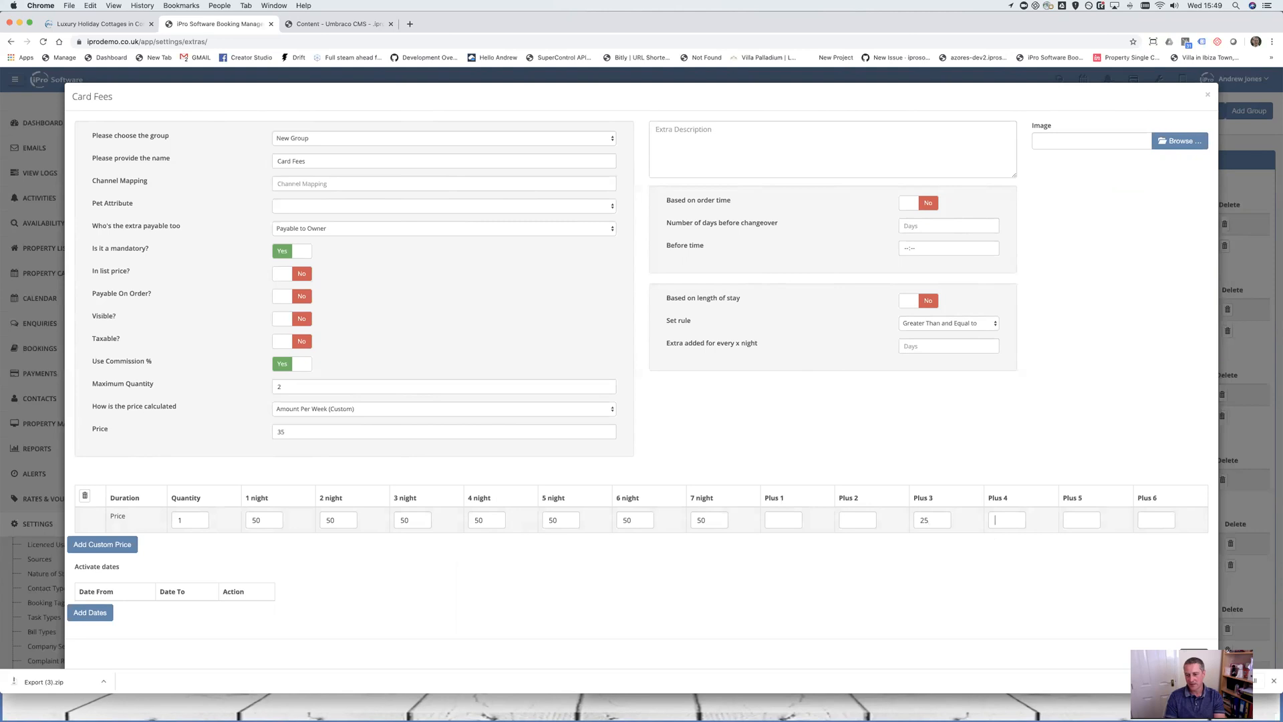
Enter 25 in each of the Plus 3–6 price boxes
text(25)
key(Tab)
text(25)
key(Tab)
text(25)
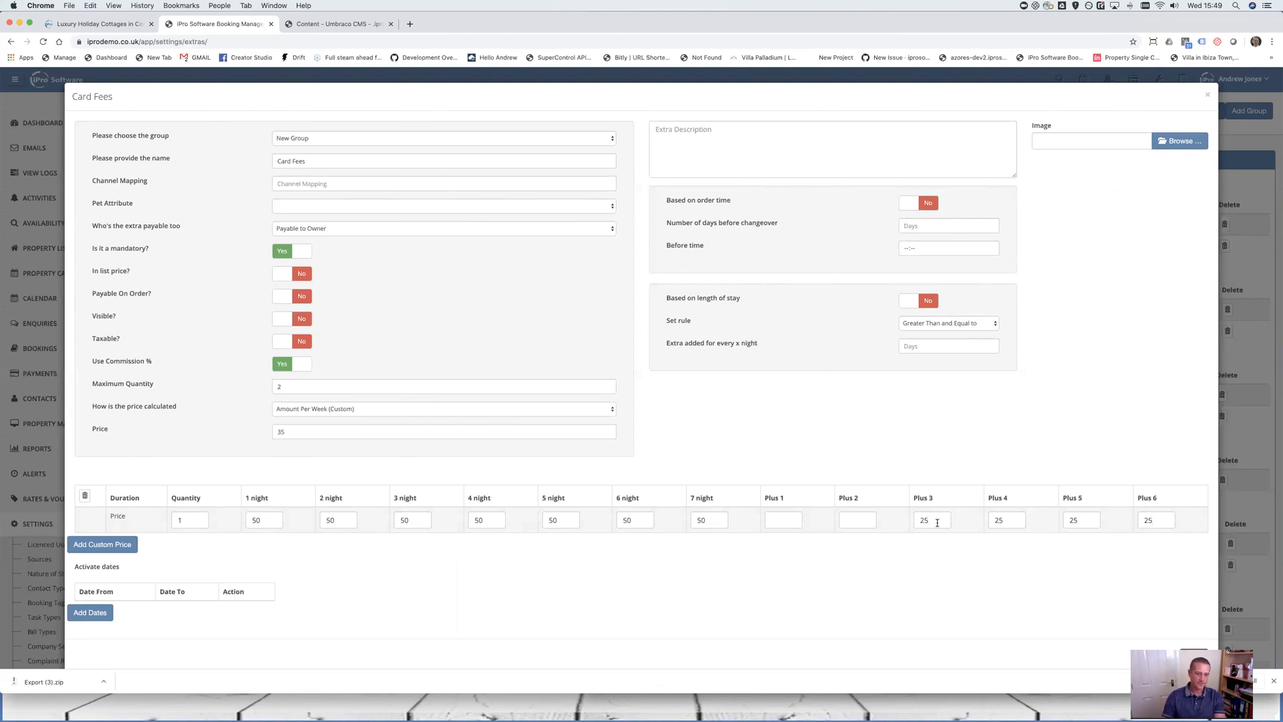
Add a quantity-2 custom price row at 35 for 1 night and 35 for 2 nights, correcting a mistyped 25
click(121, 546)
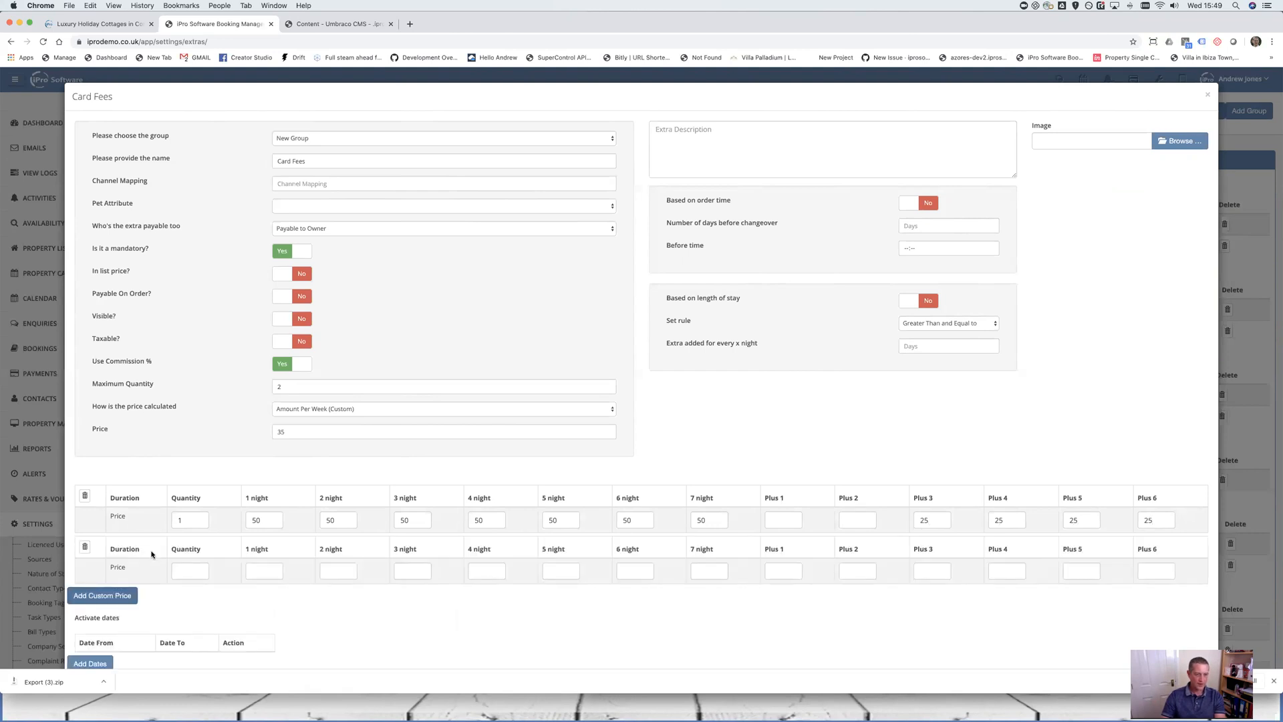
text(2)
key(Tab)
text(35)
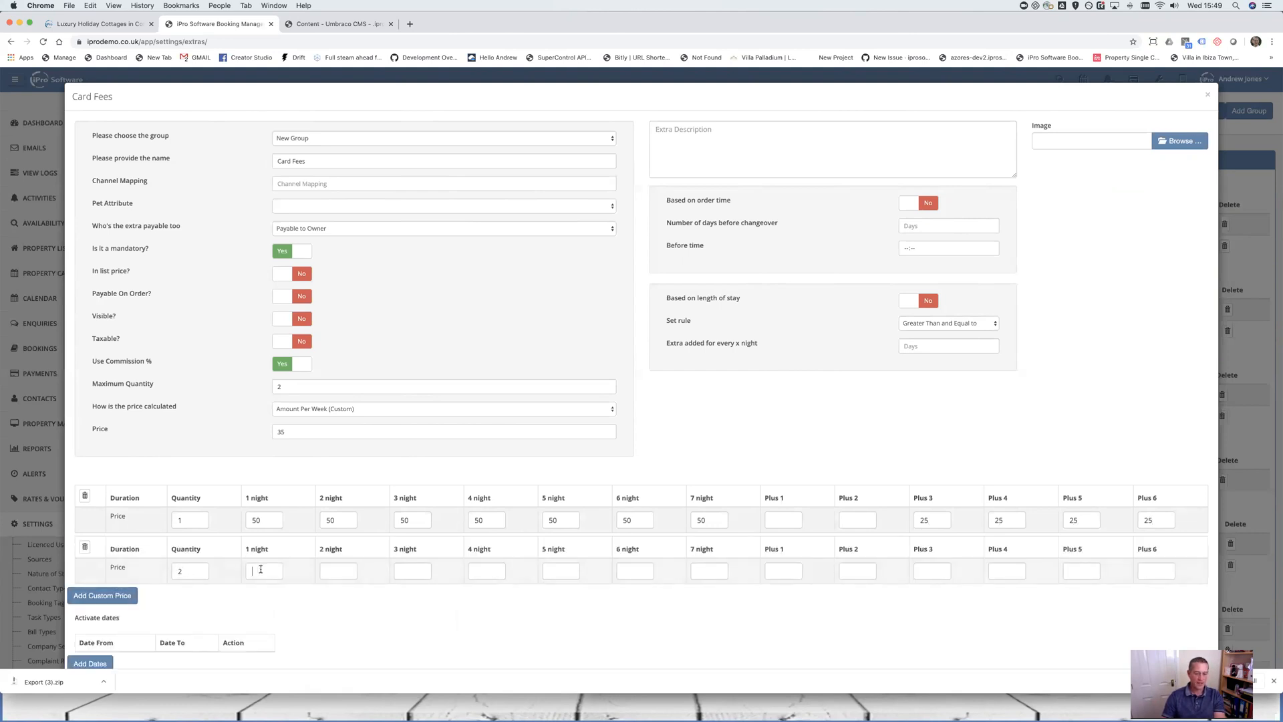
key(Tab)
text(25)
drag(336, 571, 279, 568)
text(35)
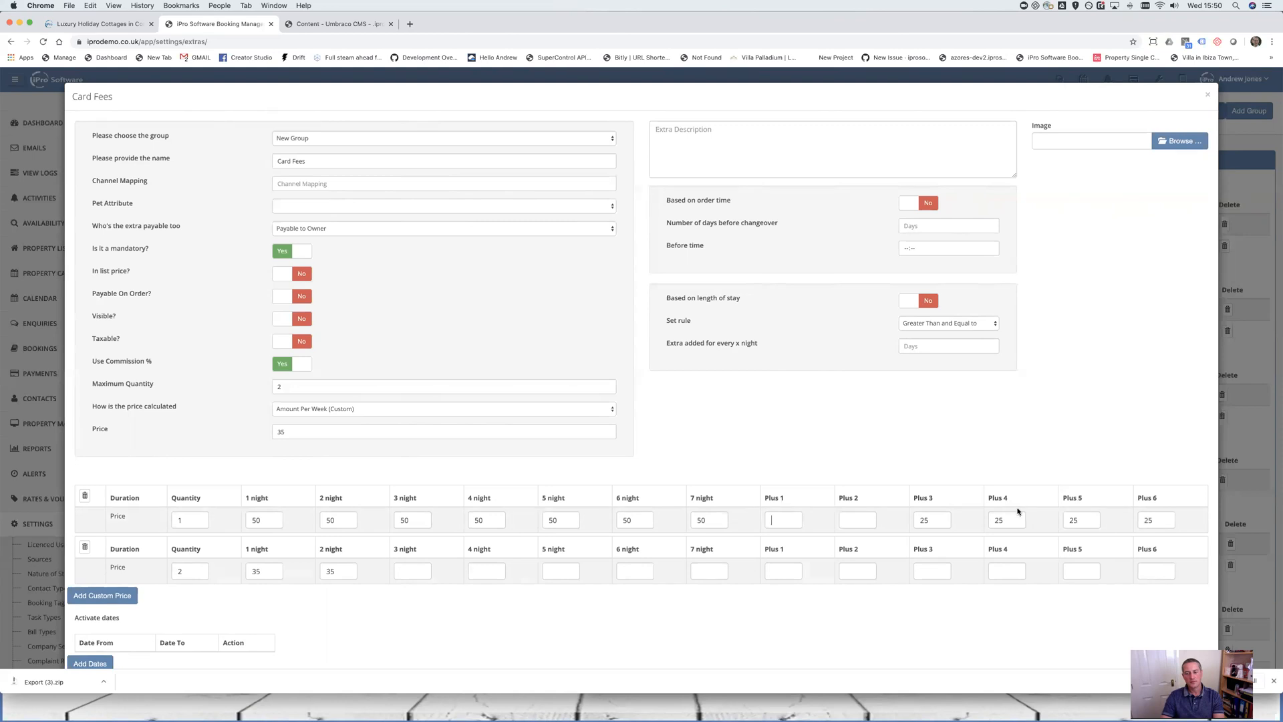
double_click(1063, 518)
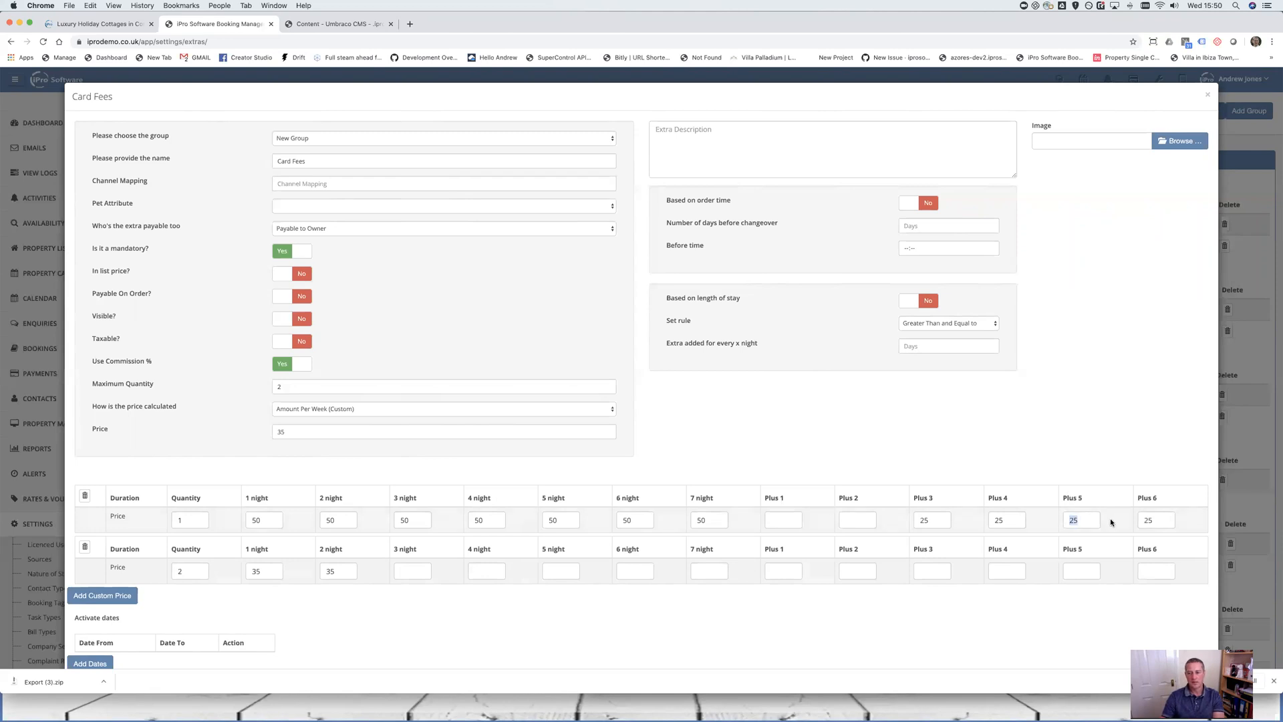
Switch Card Fees pricing to Amount Per Week & Pro Rata and change the price from 35 to 70
click(379, 408)
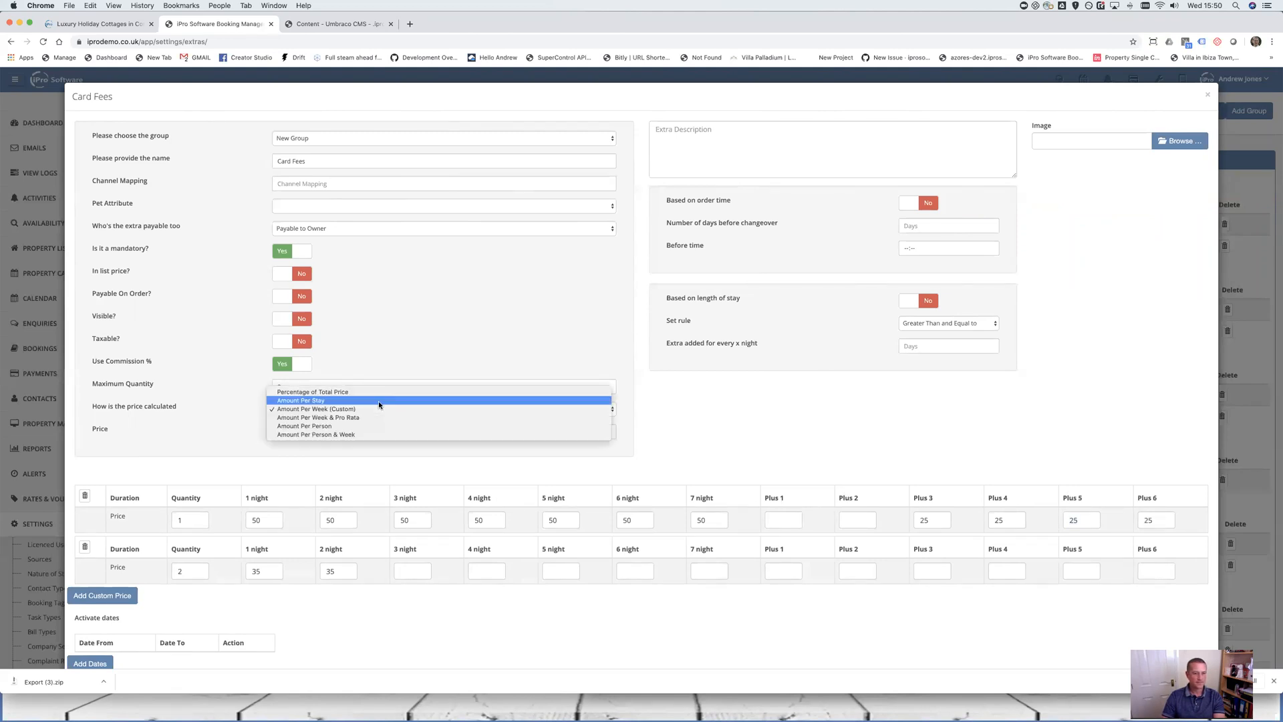
click(371, 415)
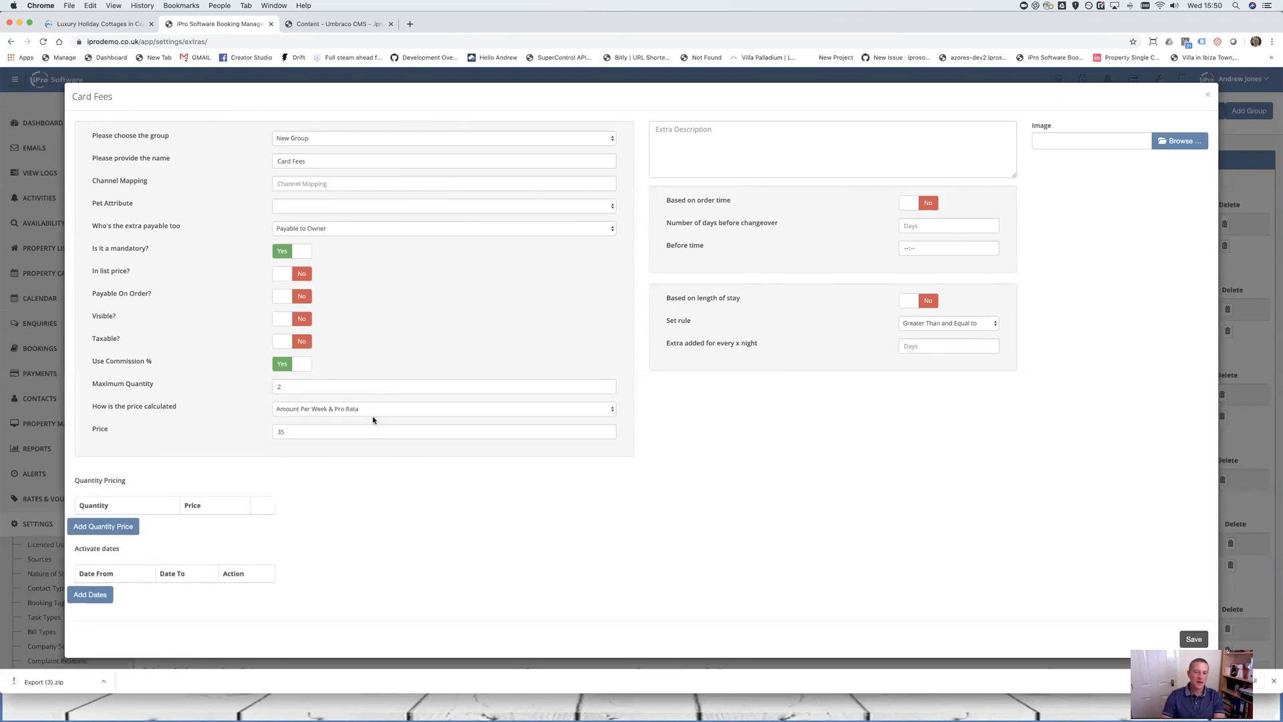
right_click(388, 414)
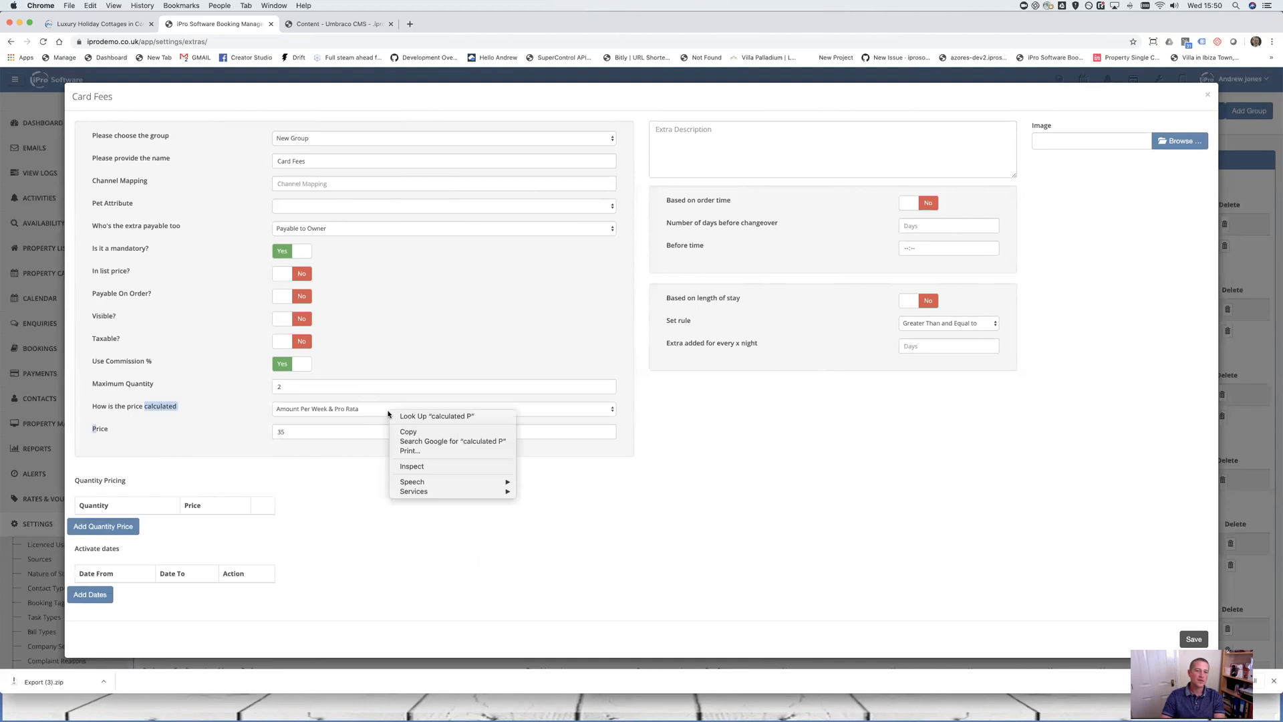
click(218, 405)
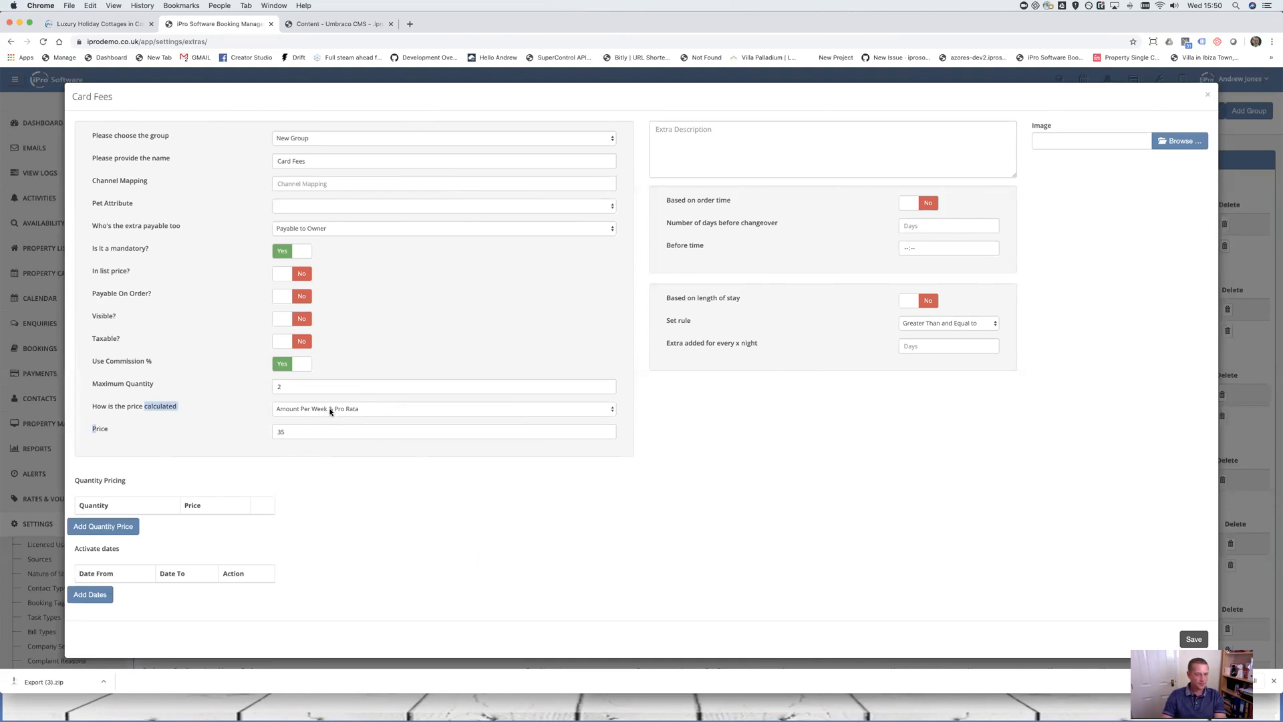
drag(314, 429, 244, 433)
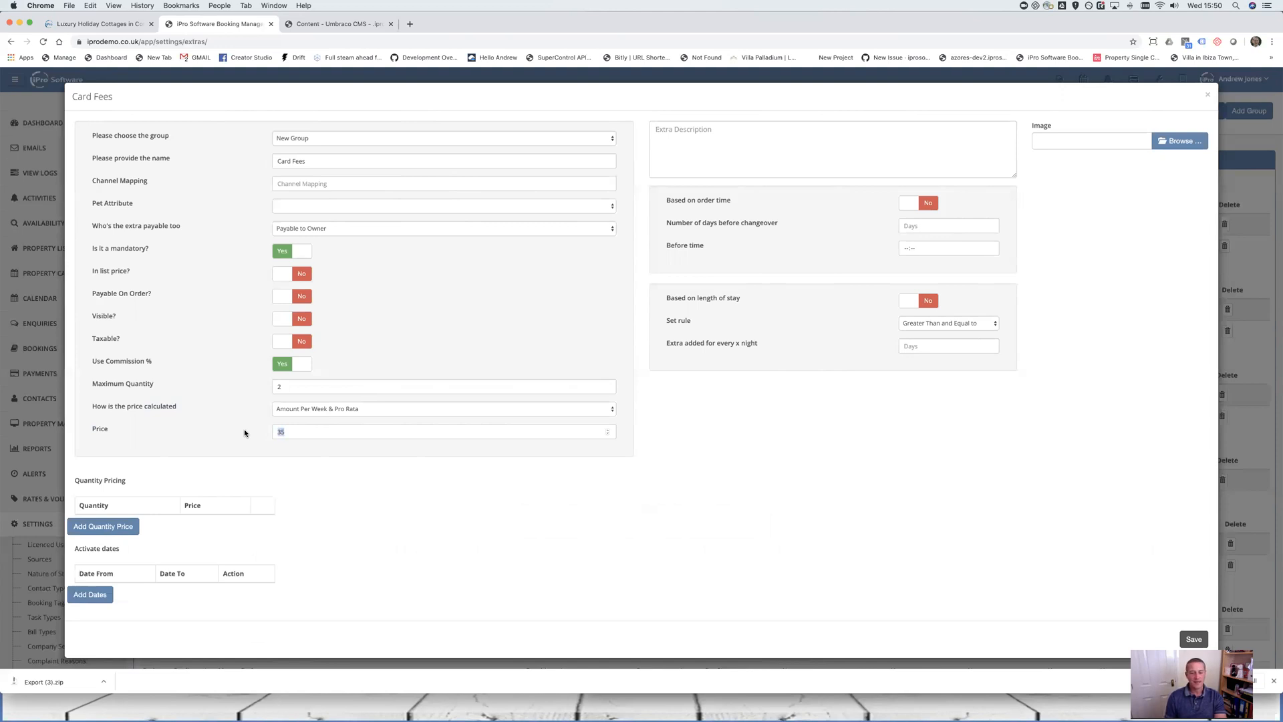
text(70)
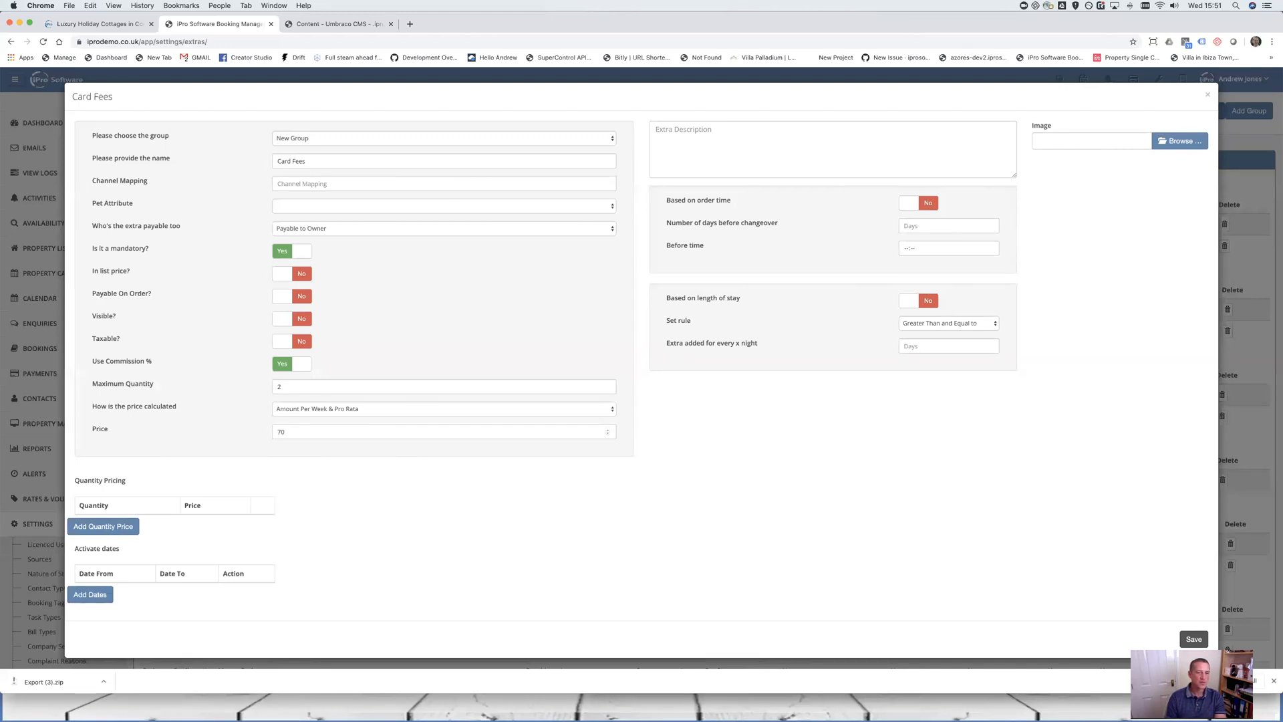
Price Card Fees as Amount Per Person & Week at 50, leaving the Quantity Pricing table empty
click(369, 411)
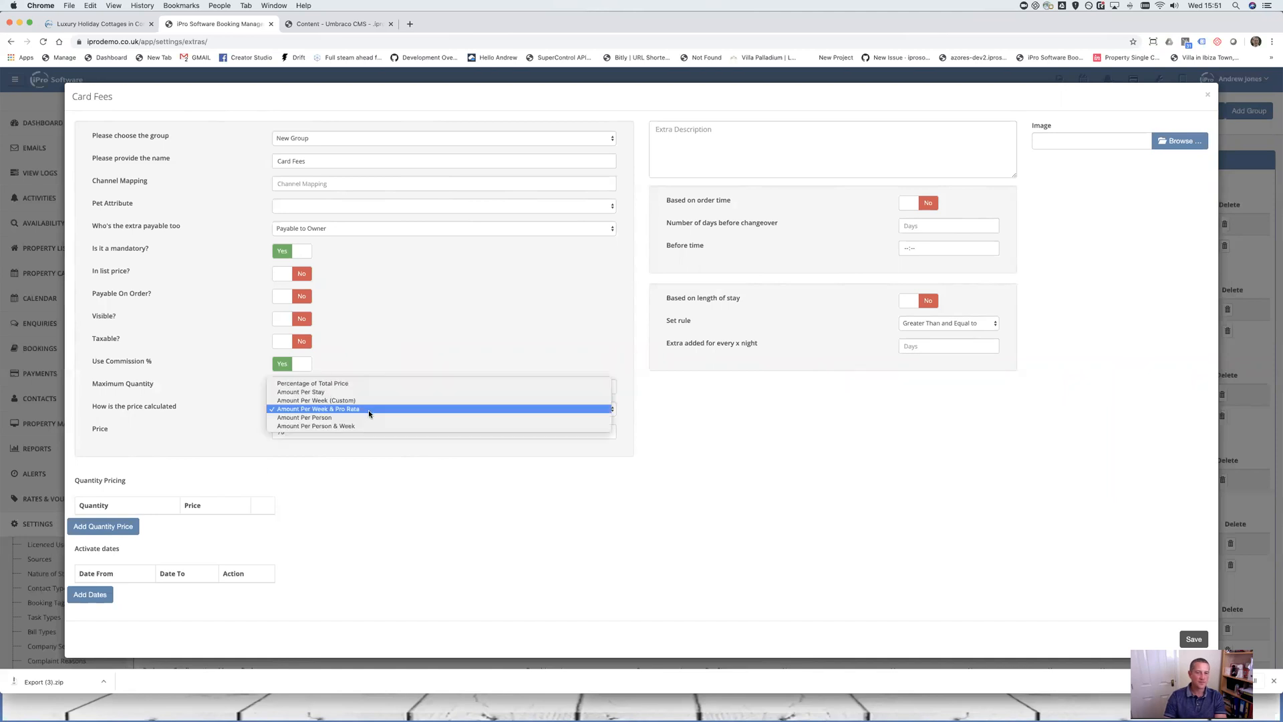
click(341, 417)
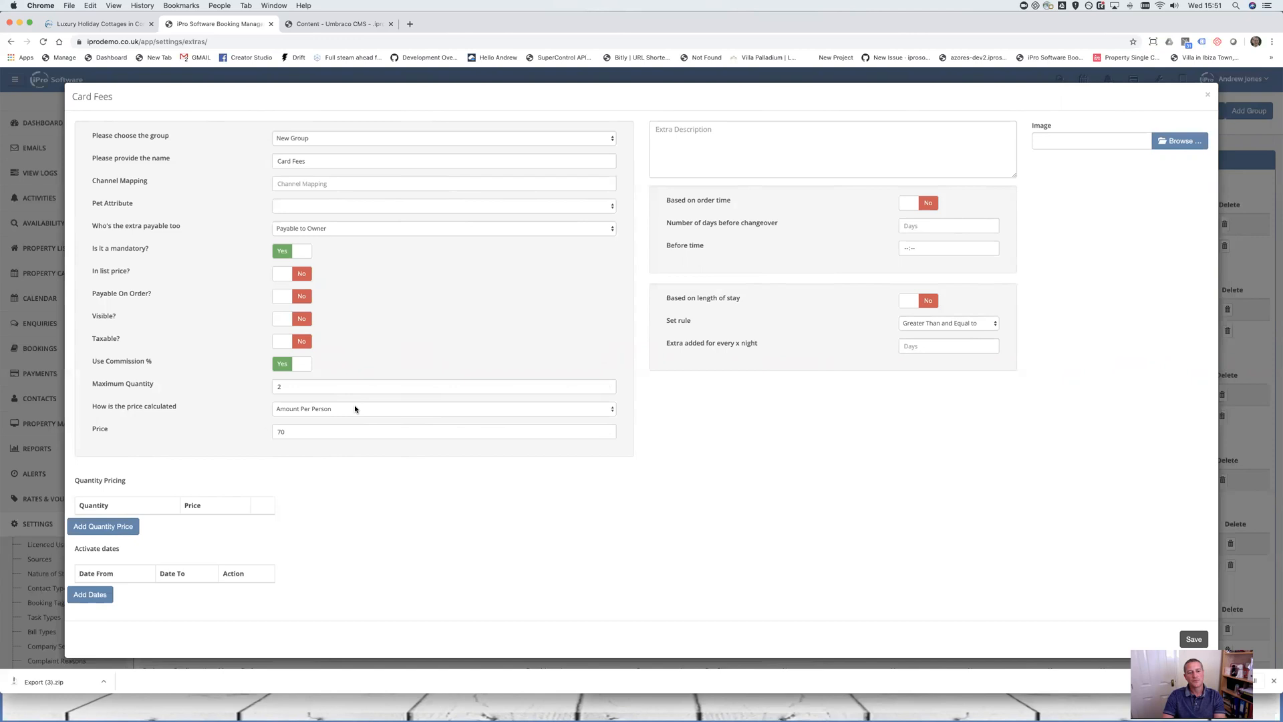
click(355, 409)
click(366, 418)
drag(351, 432, 267, 428)
text(50)
click(104, 528)
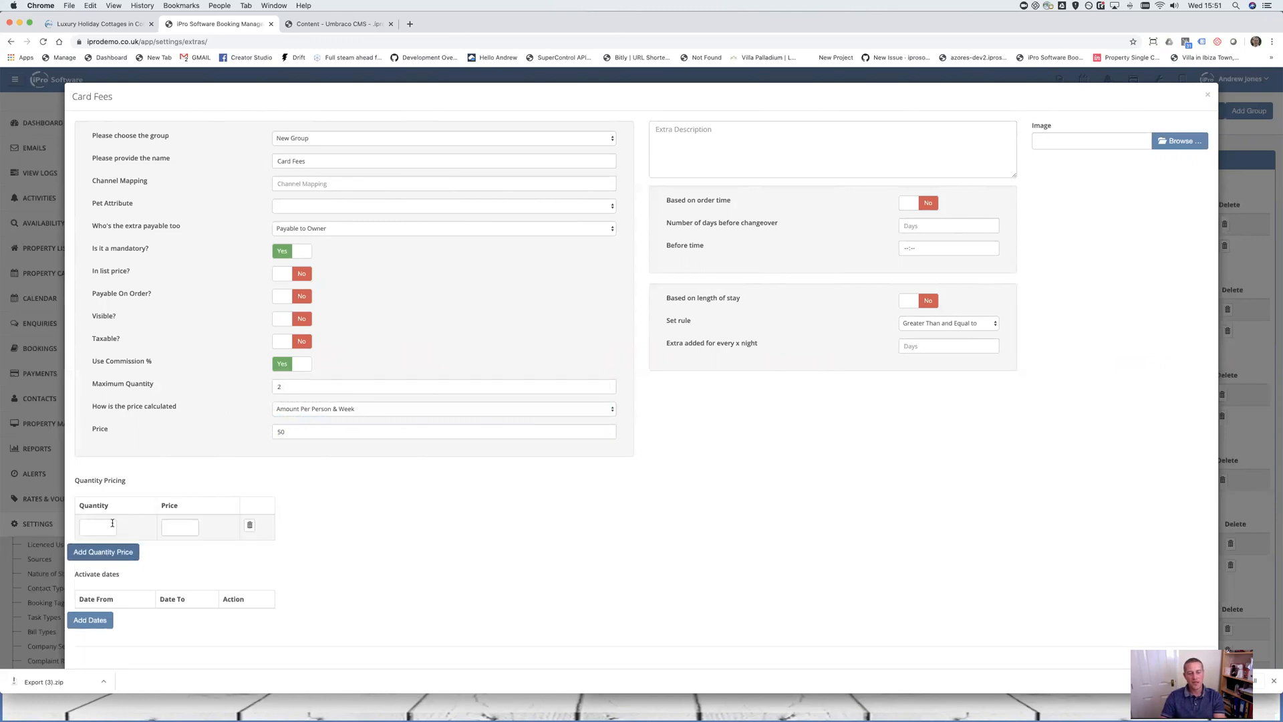
click(249, 525)
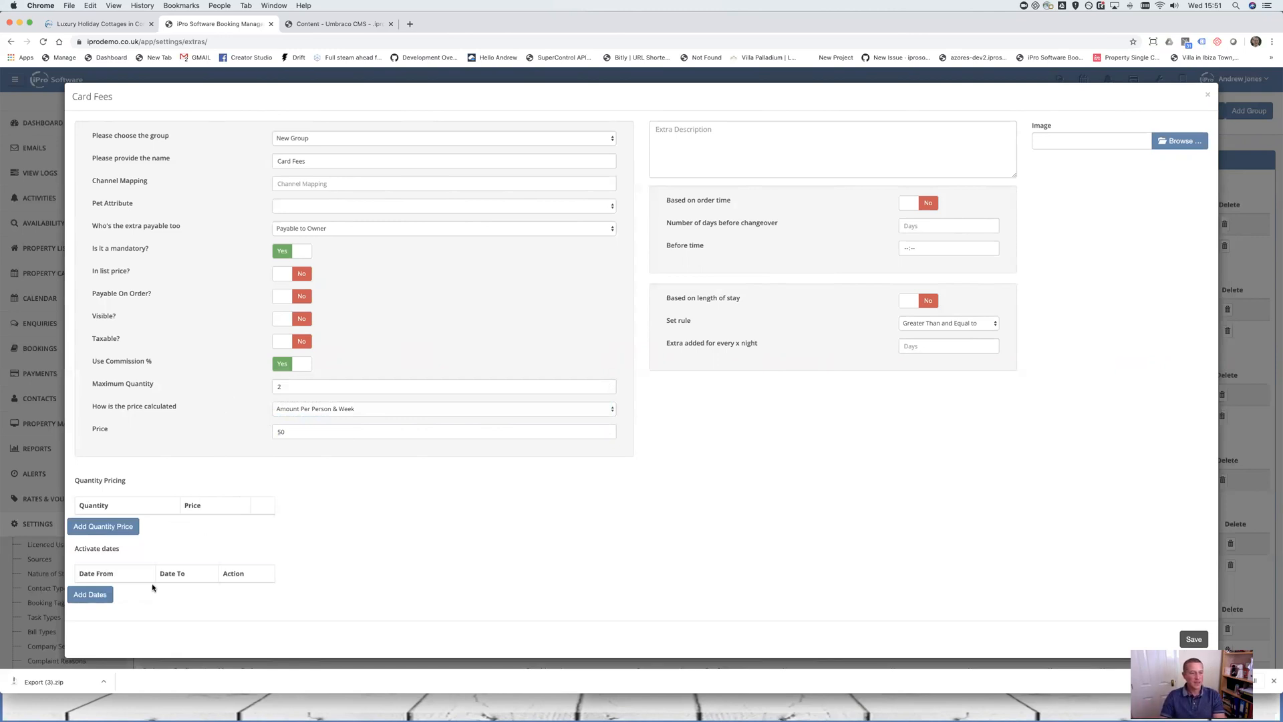
Add a Card Fees date range, leaving the Date From picker closed with no date chosen
click(91, 594)
click(90, 594)
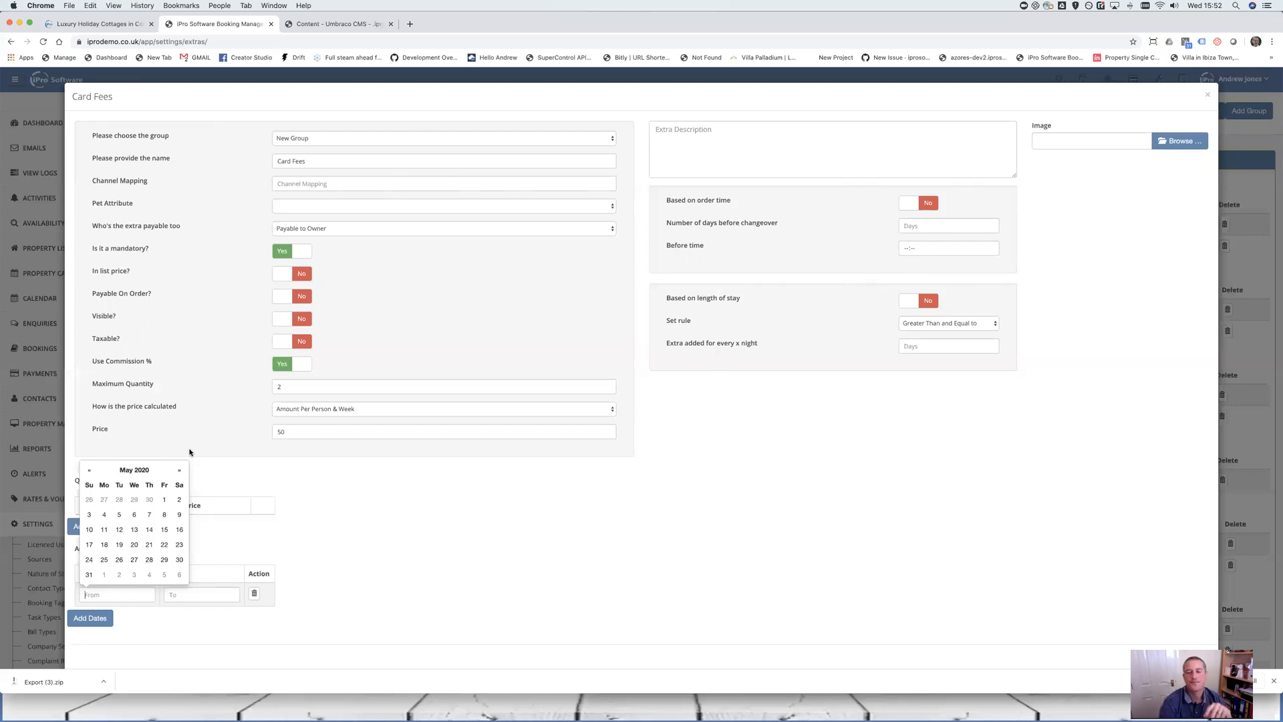
click(776, 138)
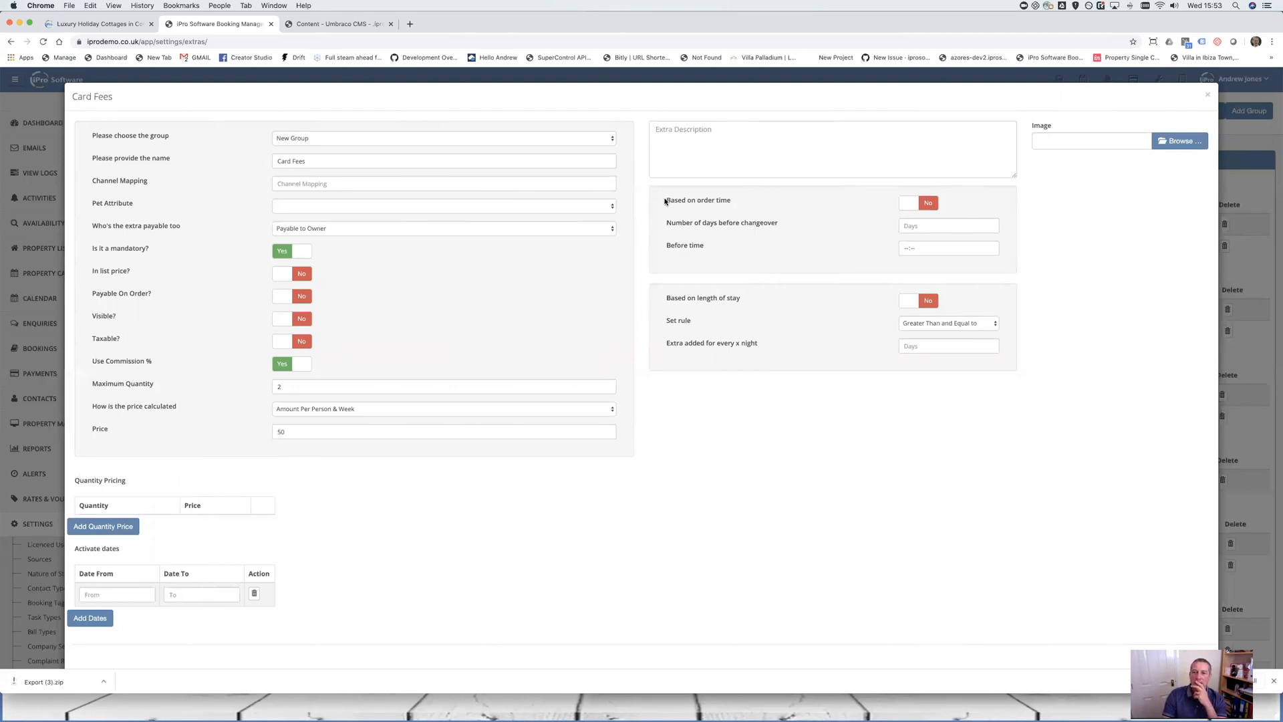
drag(665, 200, 981, 207)
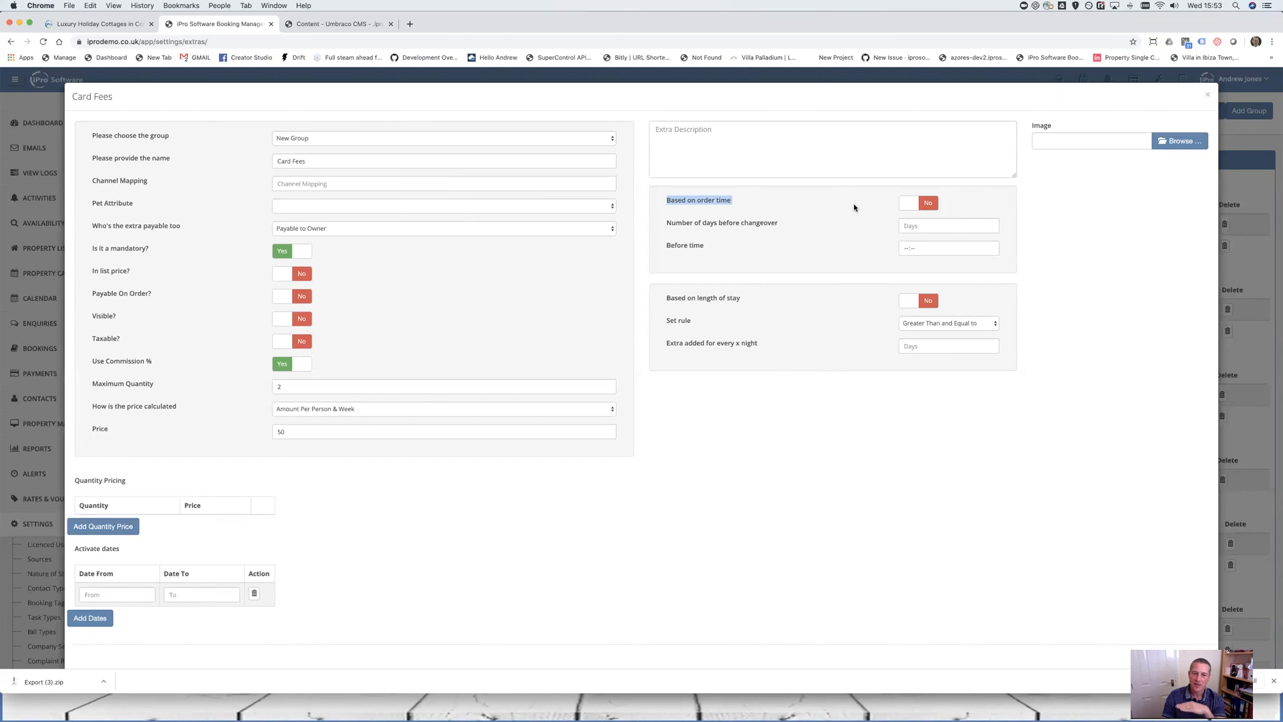
drag(658, 298, 811, 361)
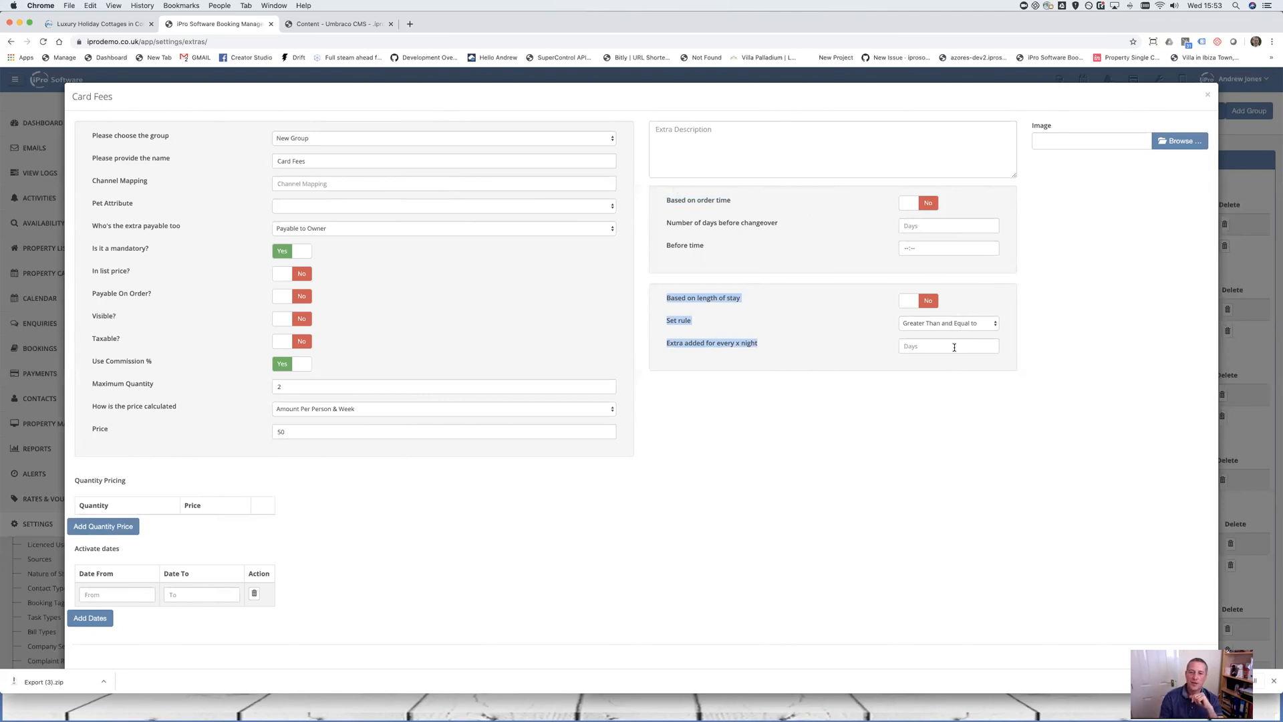
drag(667, 200, 774, 237)
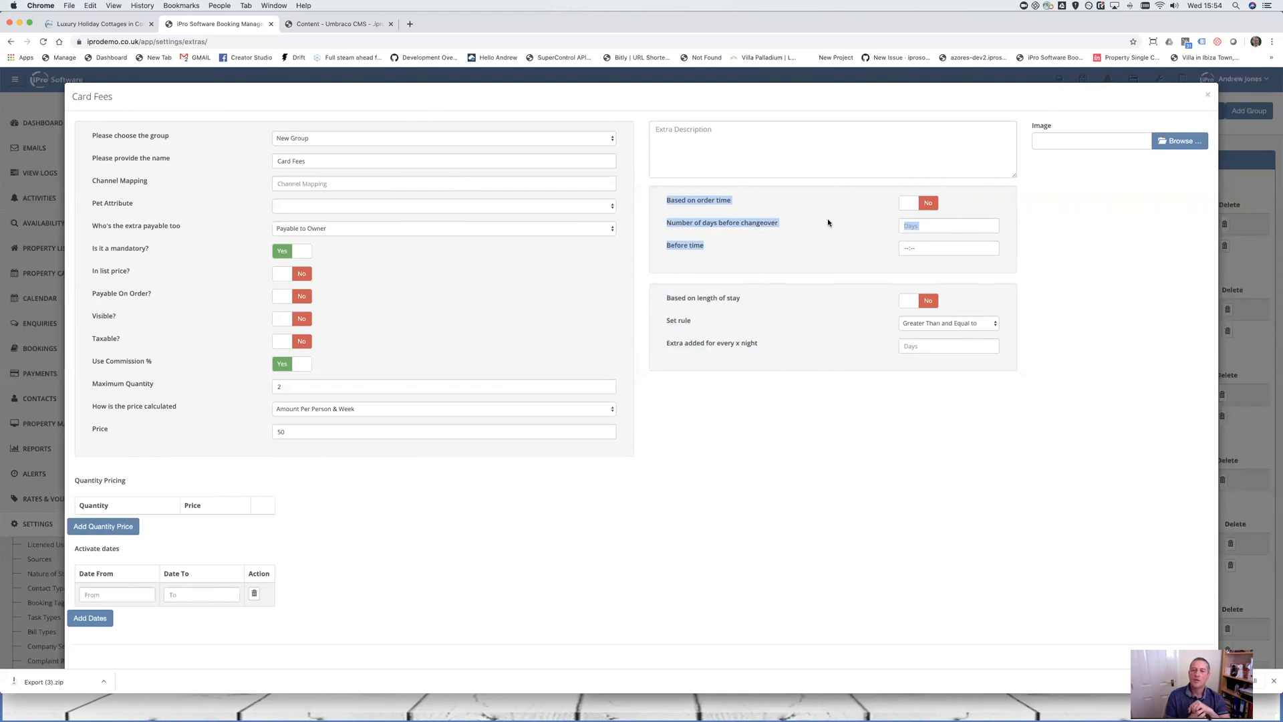
click(777, 254)
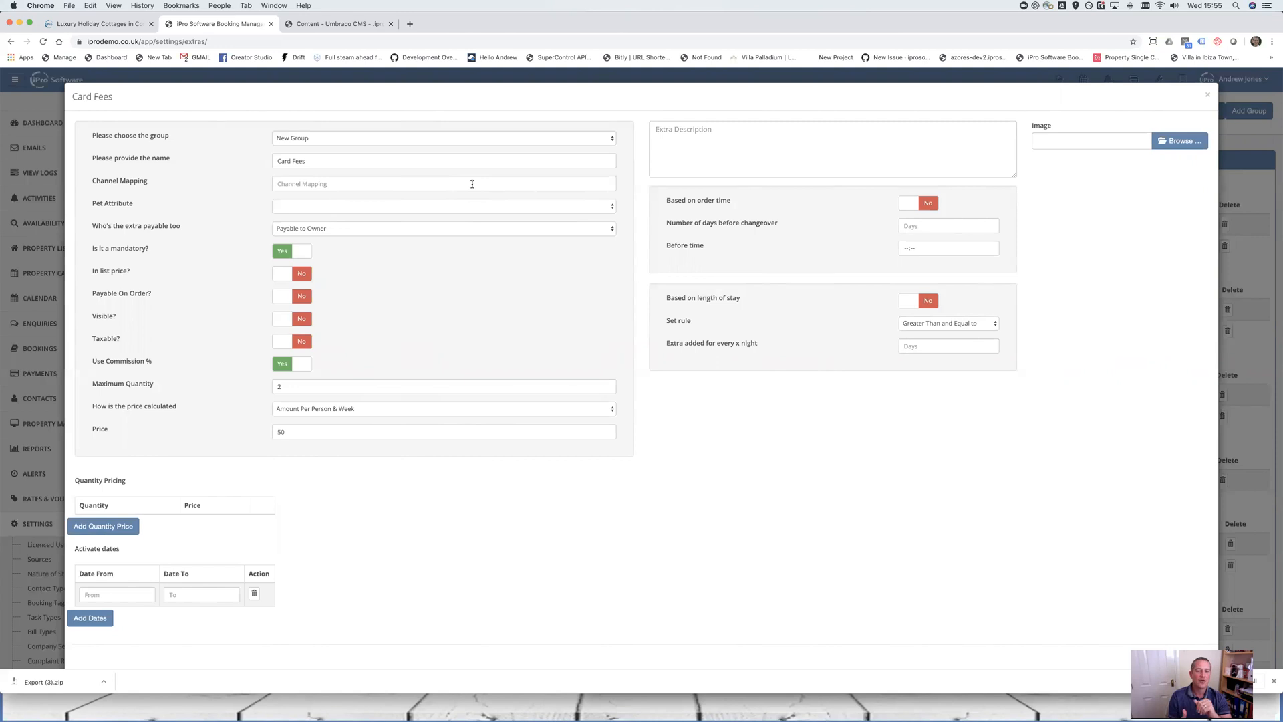
Close the Card Fees modal with its X button to get back to Extra Services
scroll(682, 492, down, 1)
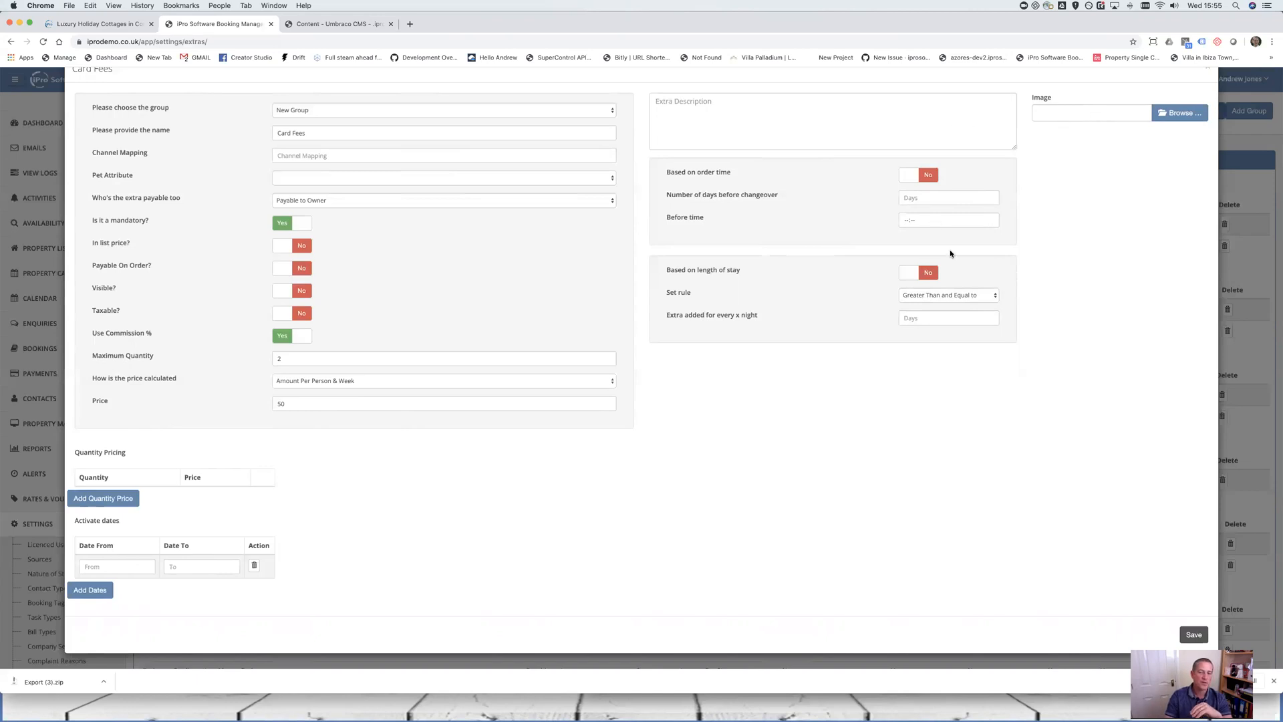
scroll(1097, 277, up, 1)
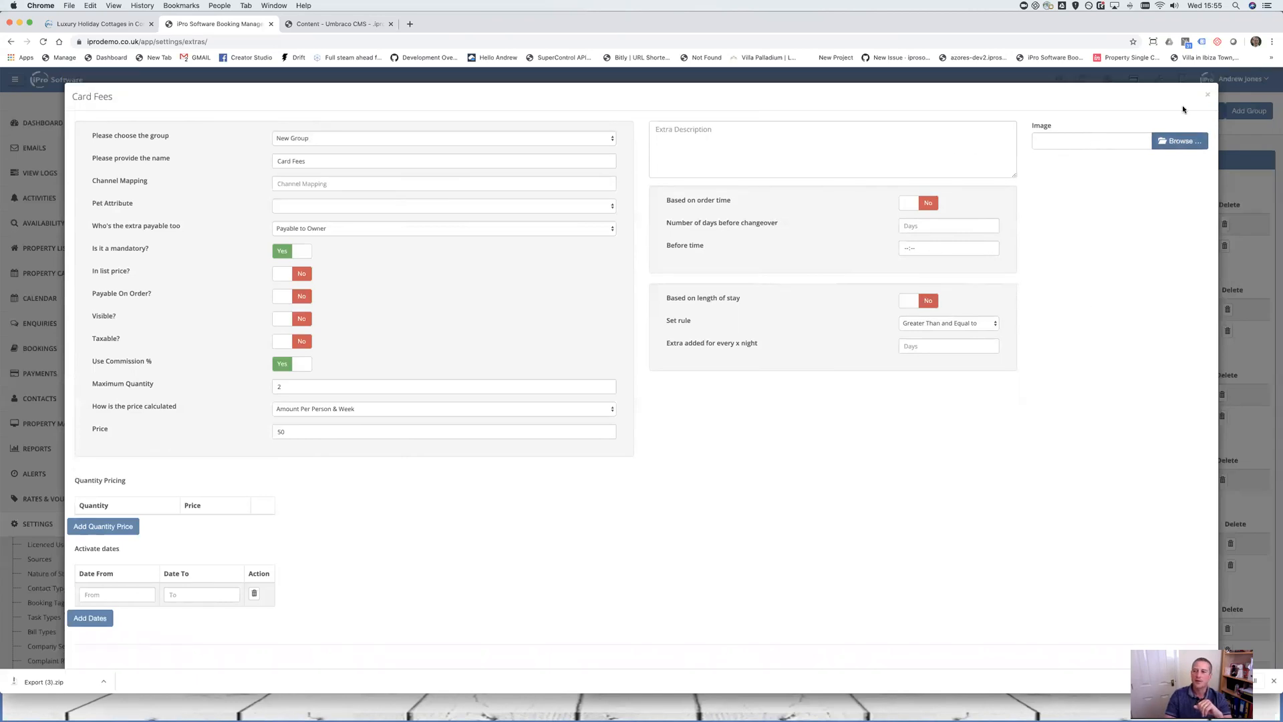
click(1208, 94)
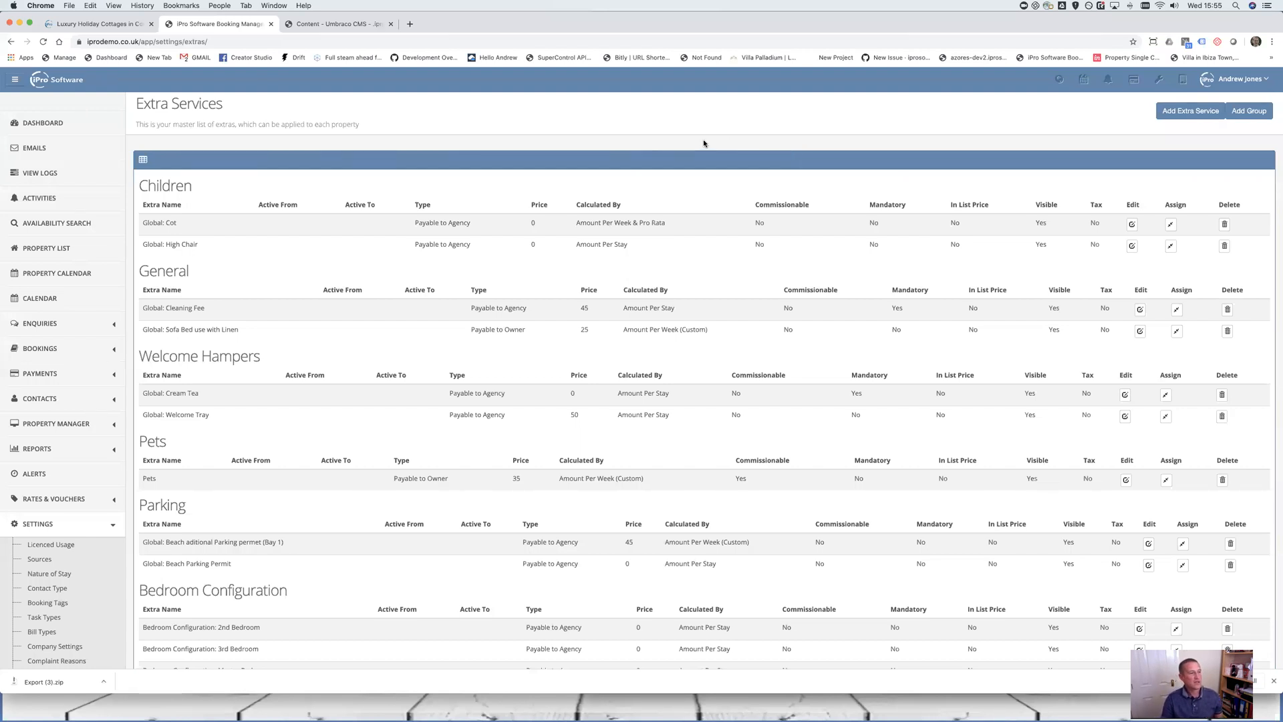
Find the Bedroom Configuration group and edit its Master Bedroom extra
scroll(603, 266, down, 5)
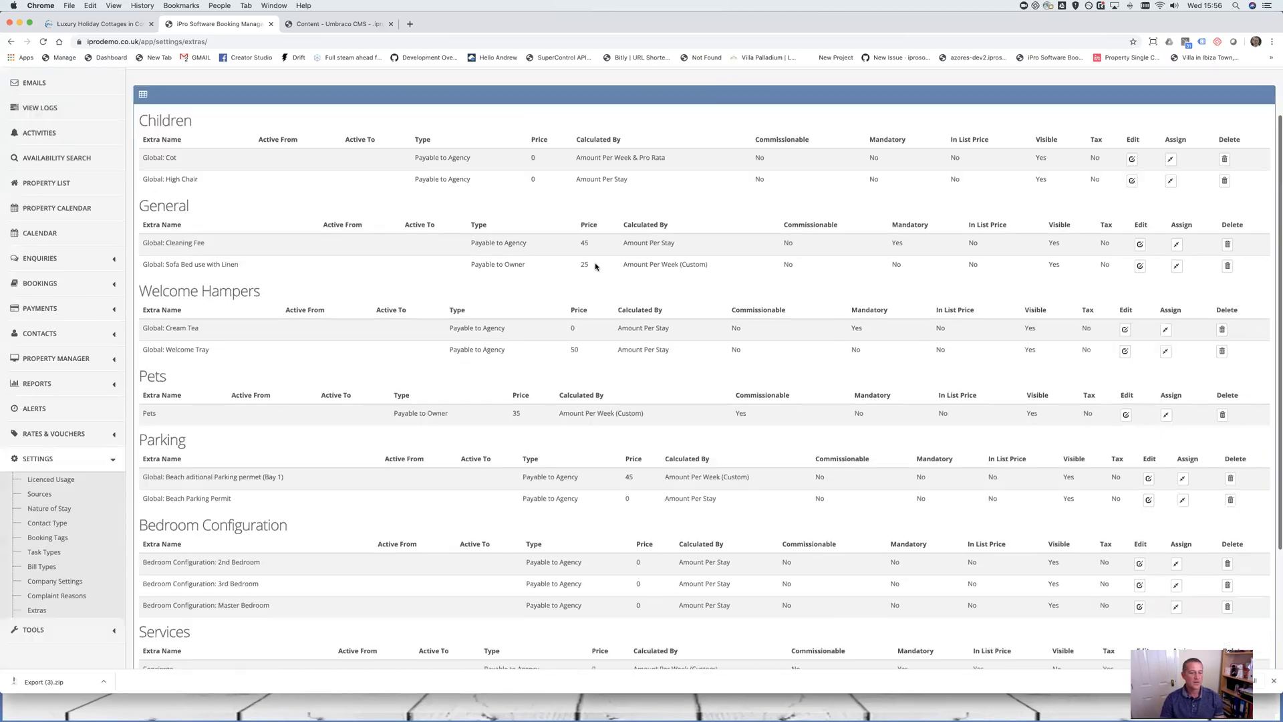
scroll(614, 251, down, 3)
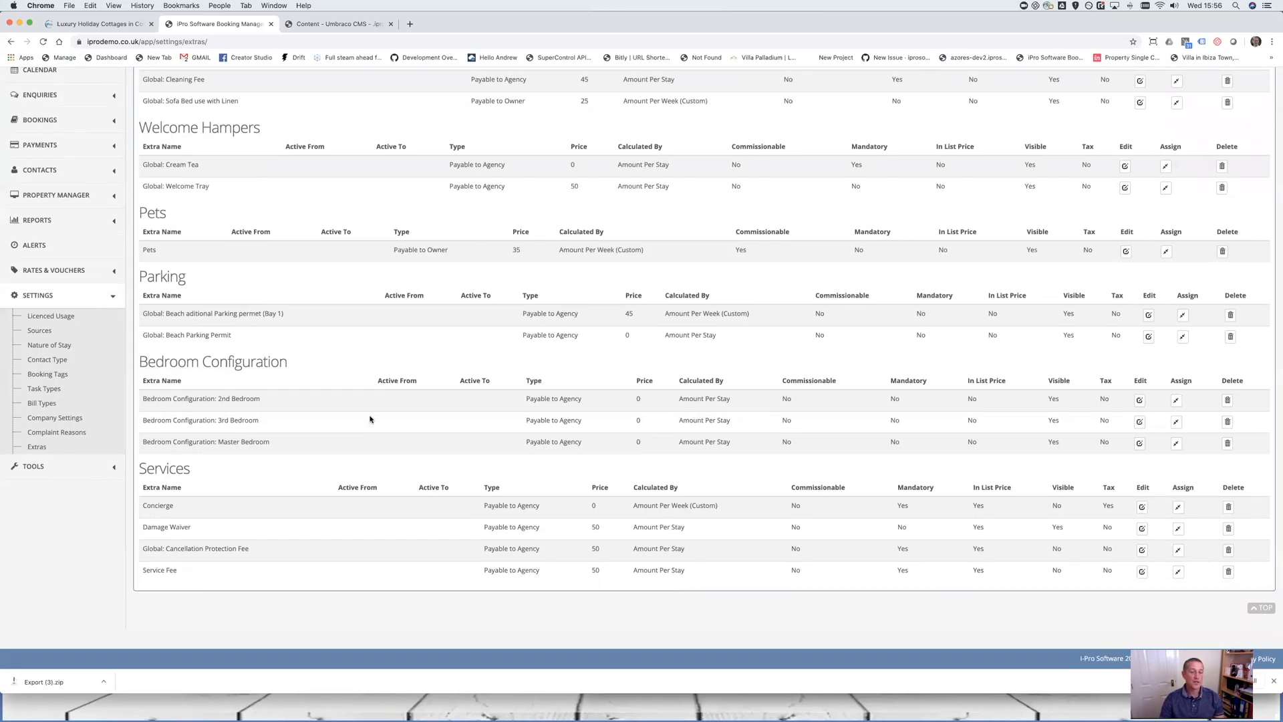
drag(138, 362, 304, 361)
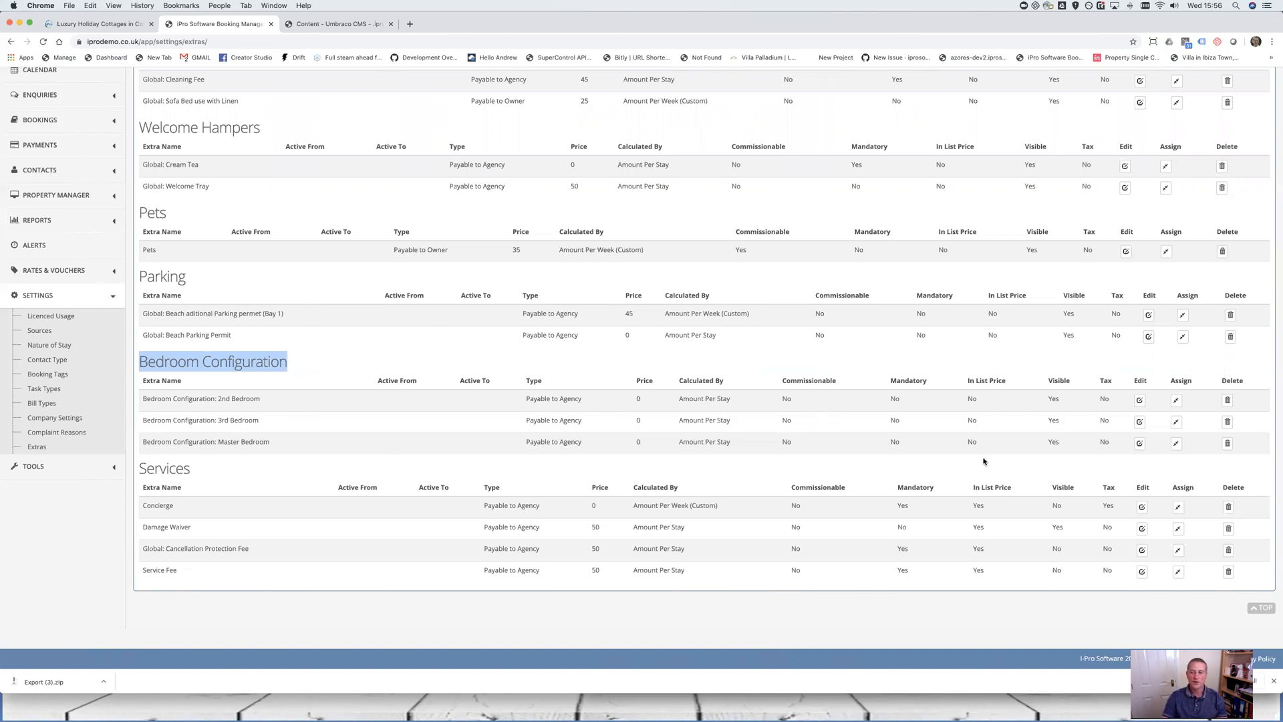
click(1139, 444)
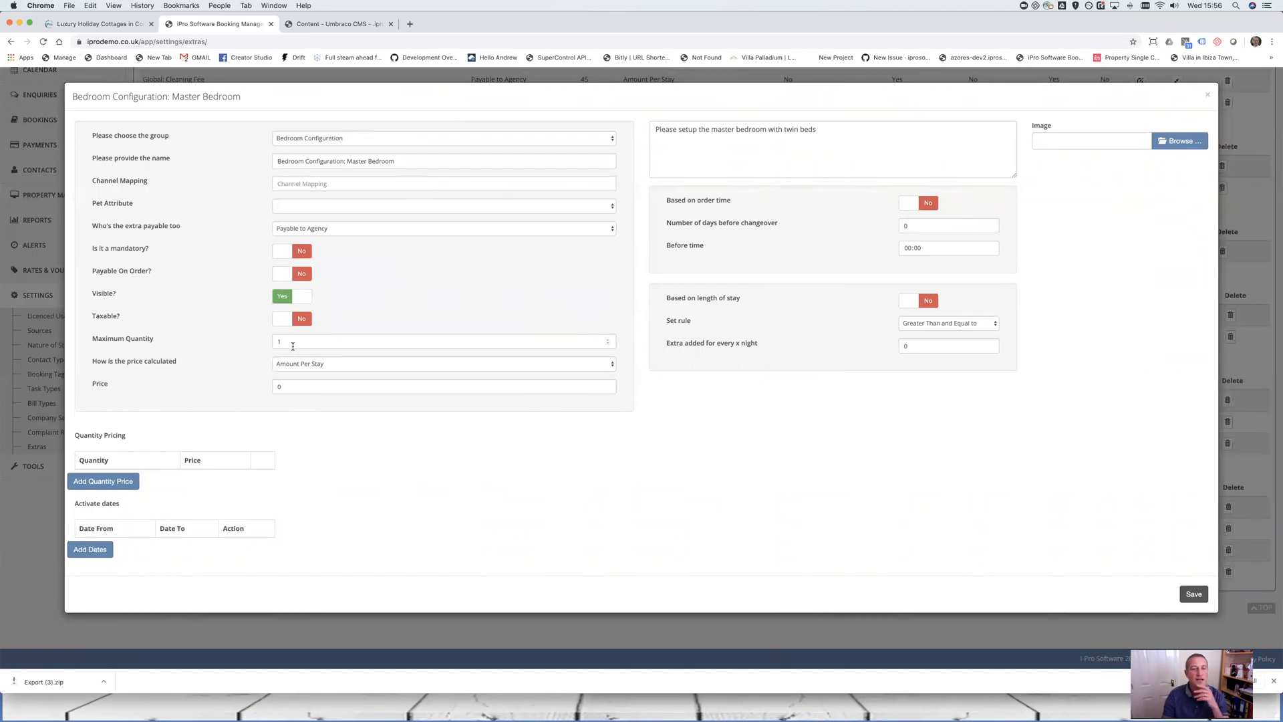
drag(846, 131, 645, 126)
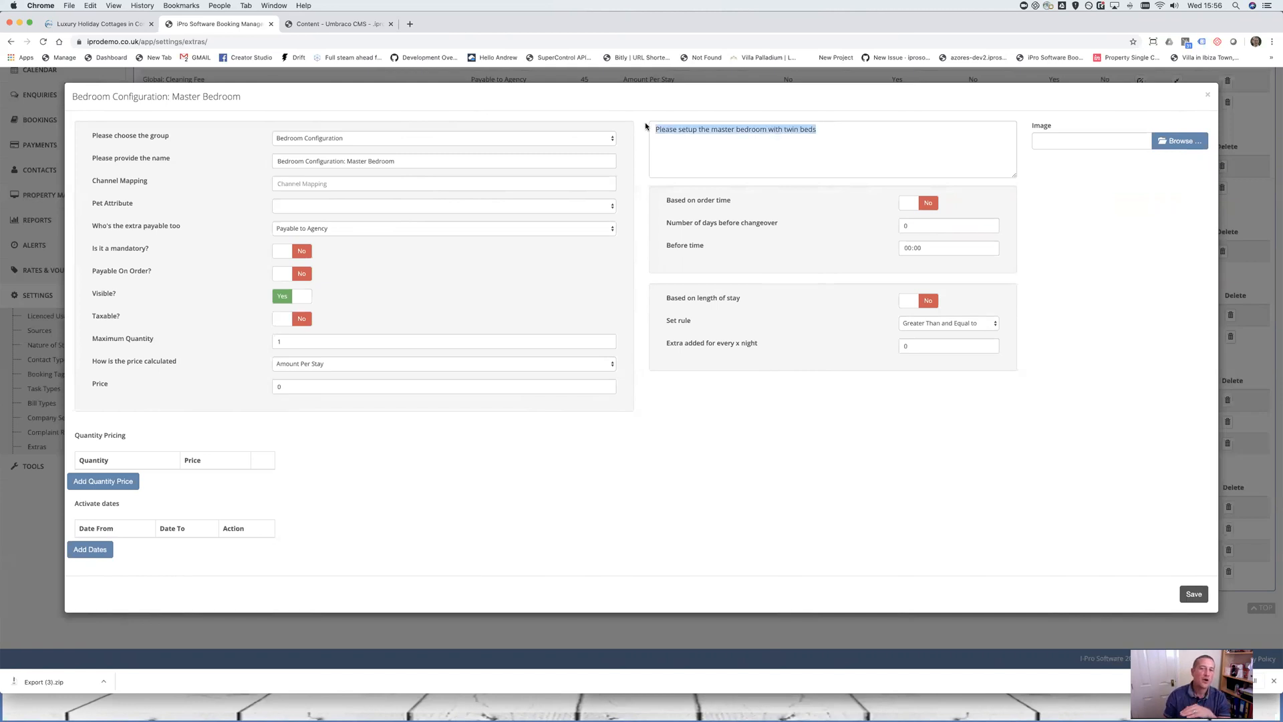
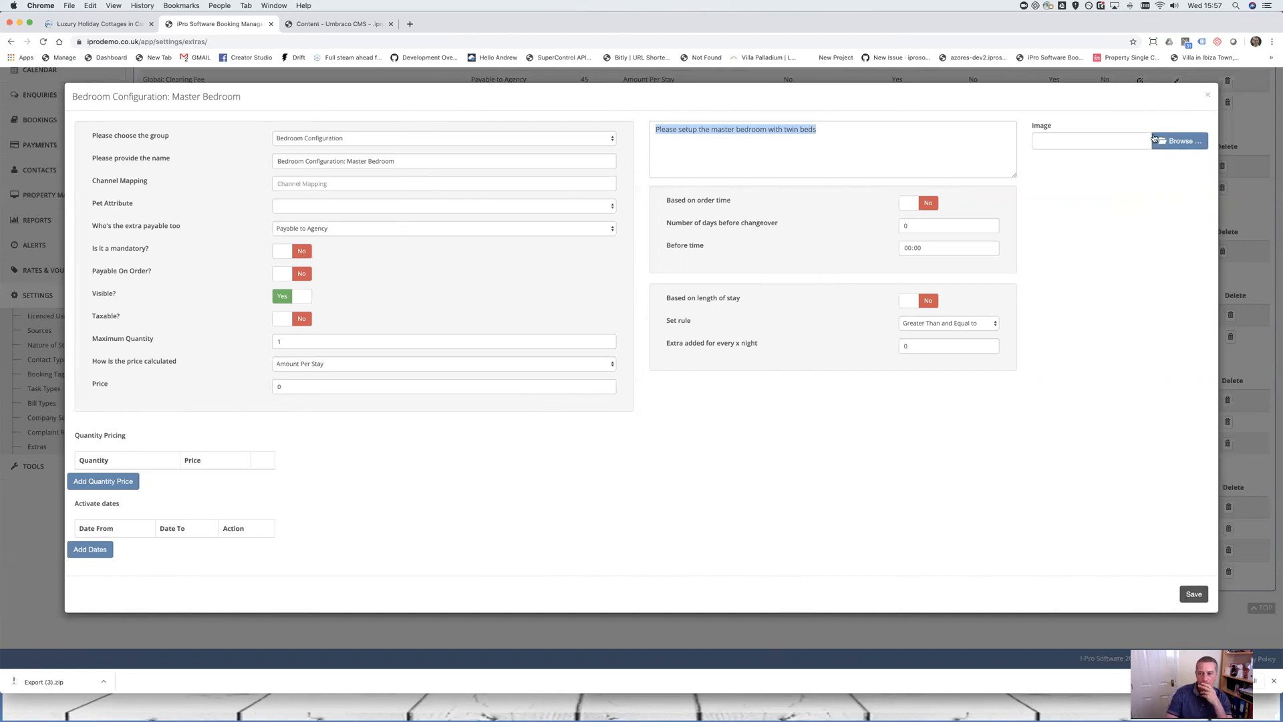
Close the Master Bedroom extra and look over the Extras list, highlighting Global: Beach Parking Permit
click(1208, 97)
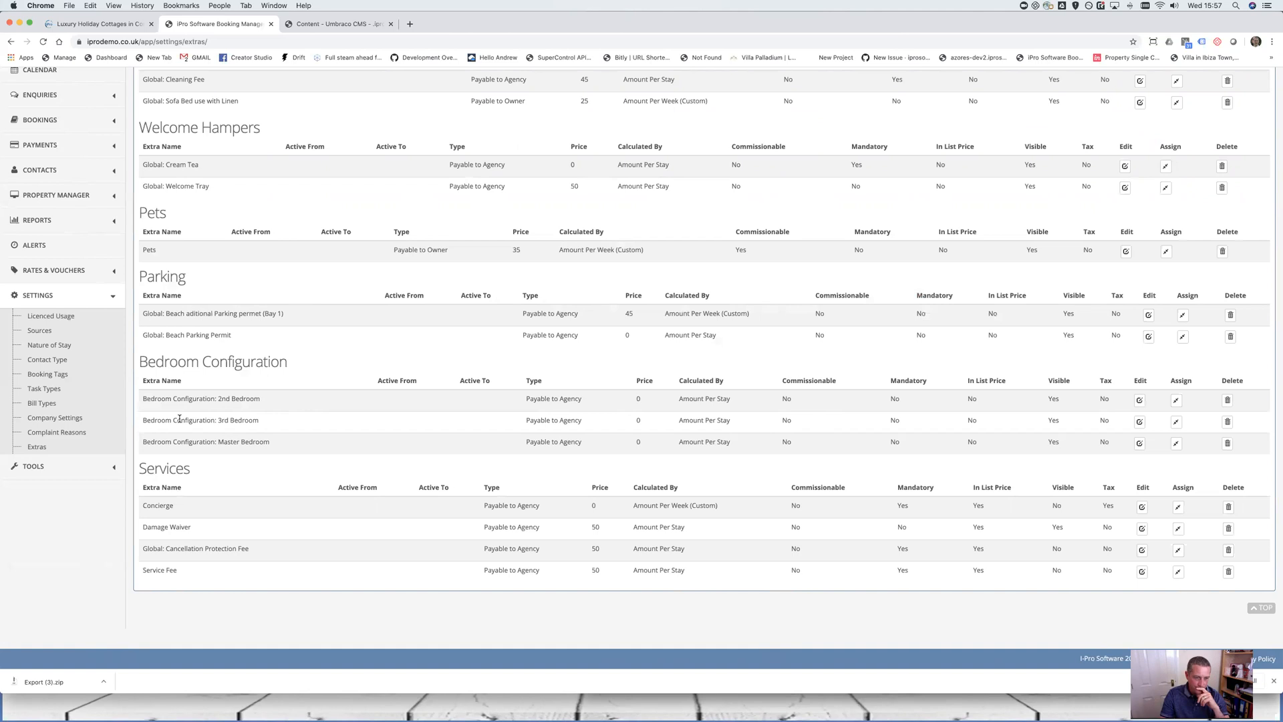
drag(256, 344, 137, 341)
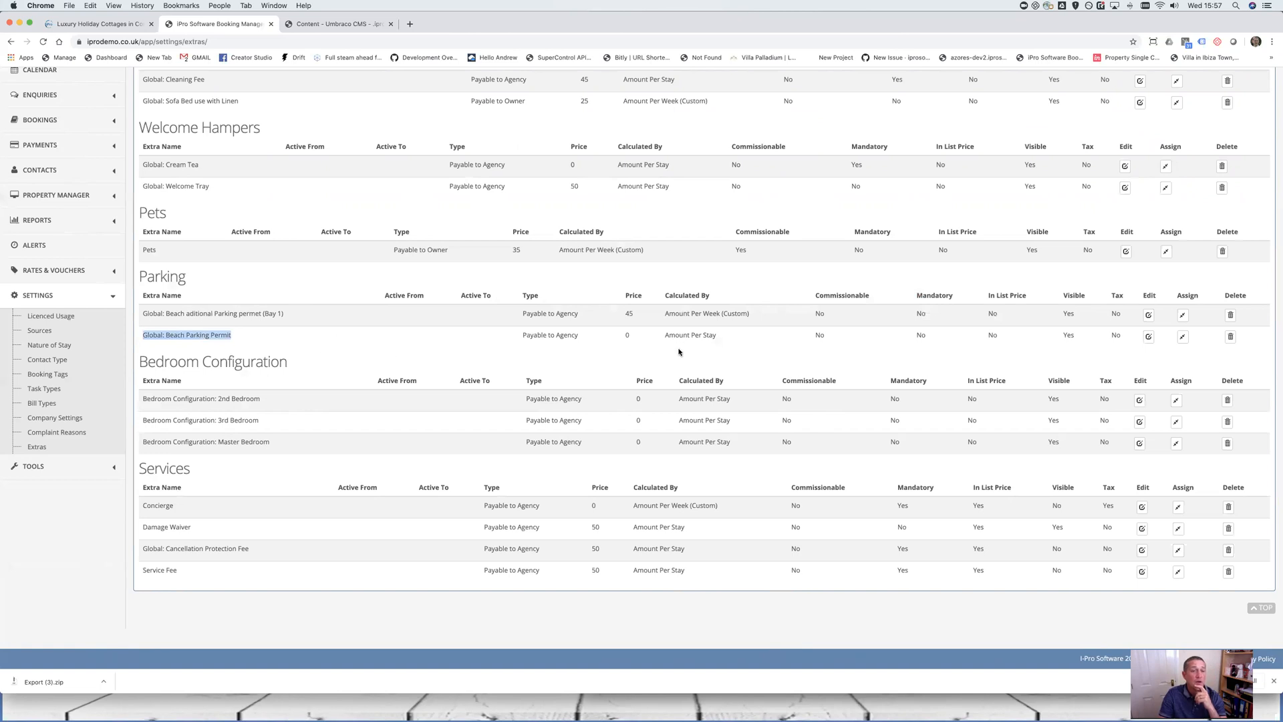
scroll(675, 343, up, 1)
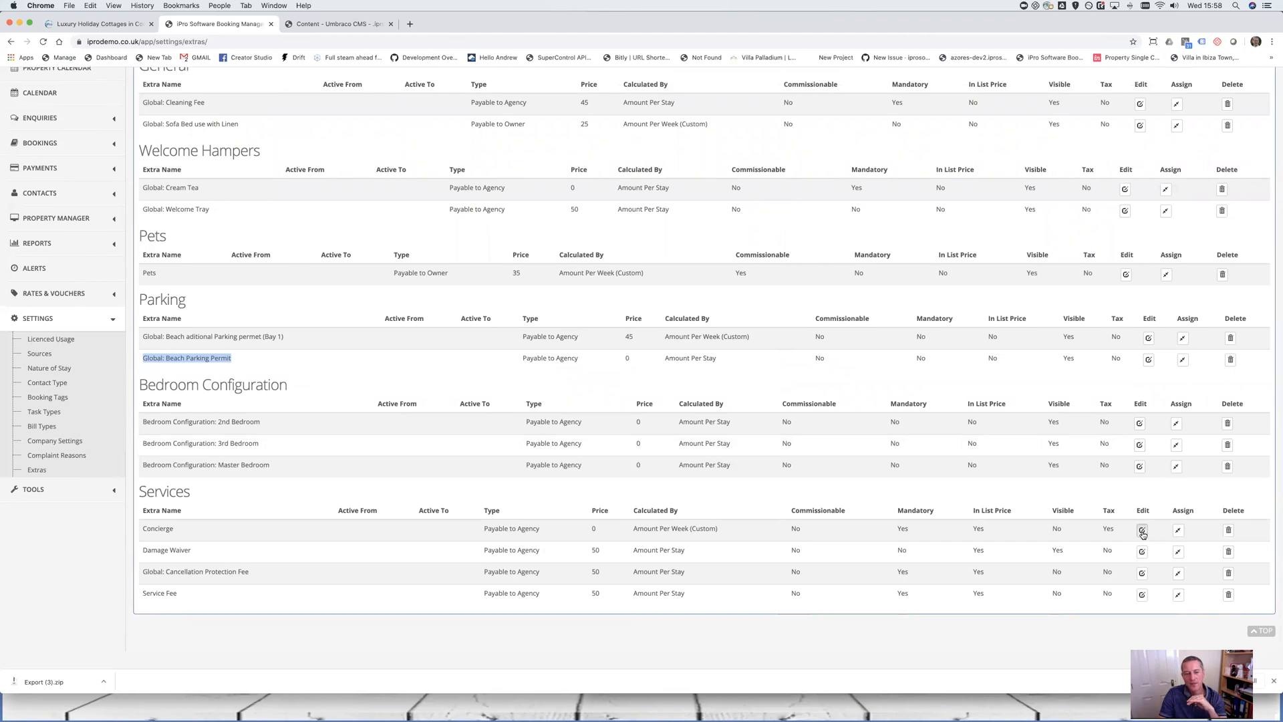
Open the Concierge extra and point out its name and 1-night custom price of 100
click(1143, 531)
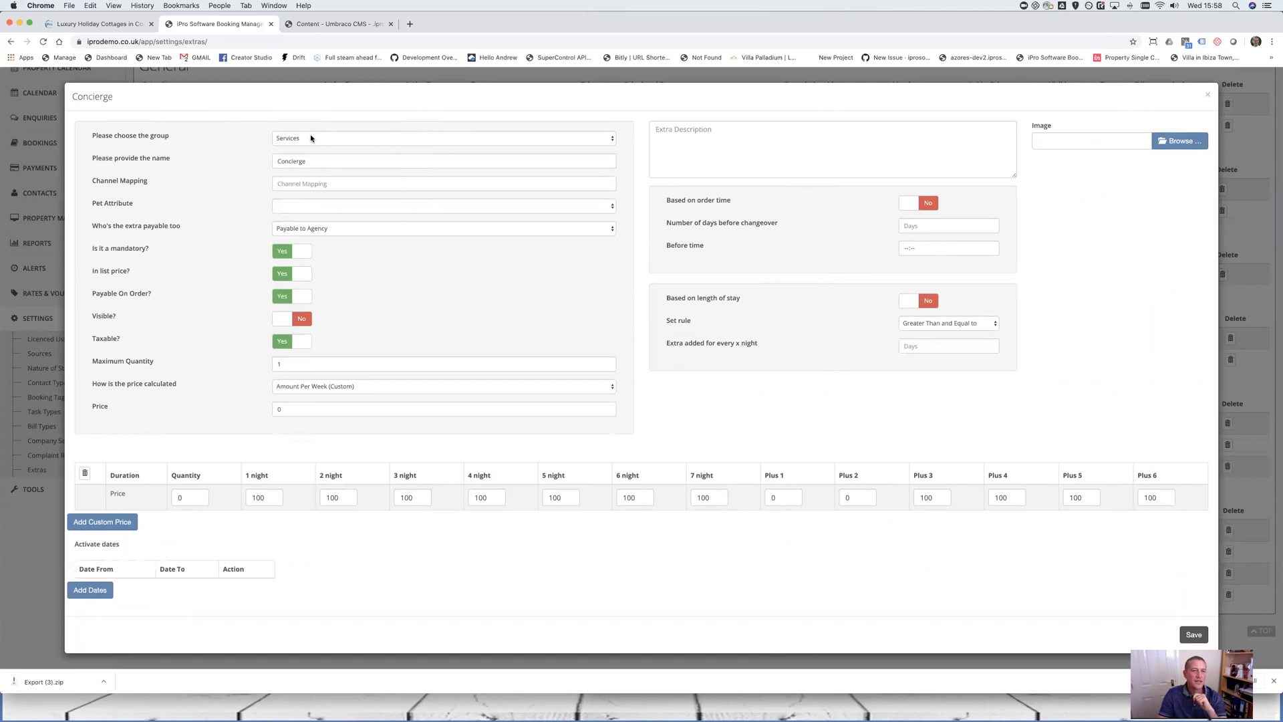
drag(346, 162, 276, 159)
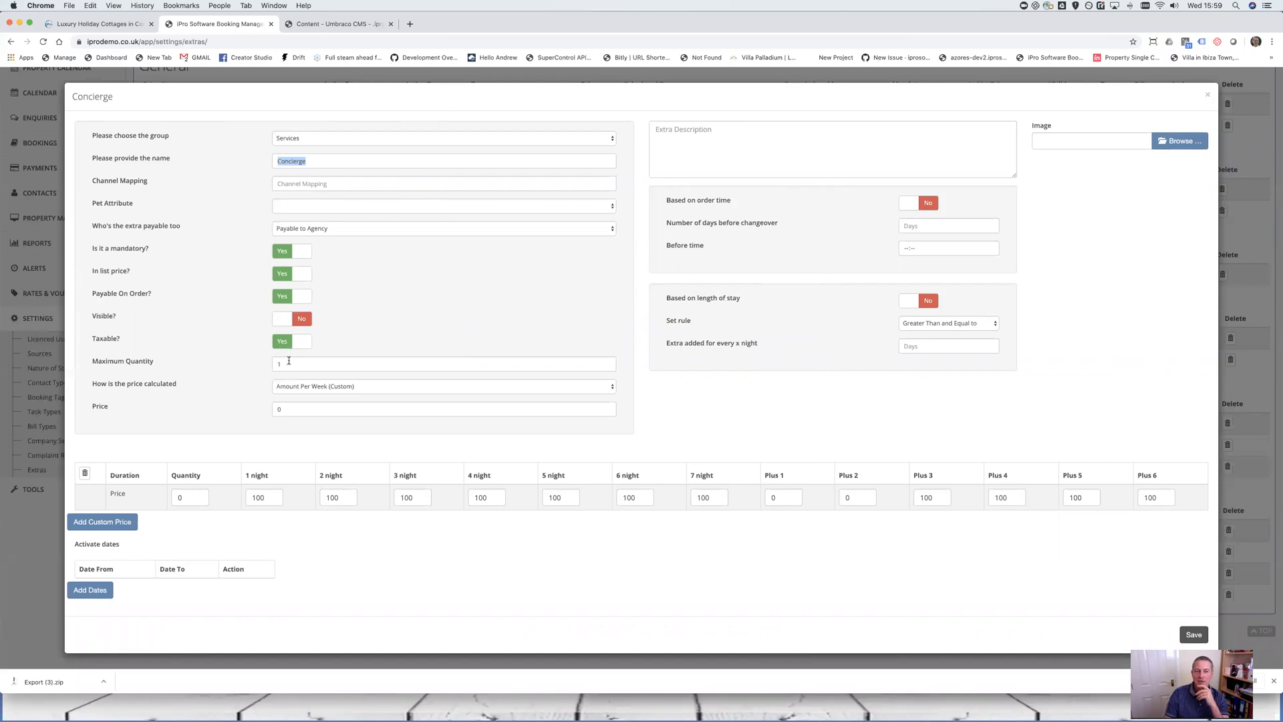
drag(267, 498, 210, 494)
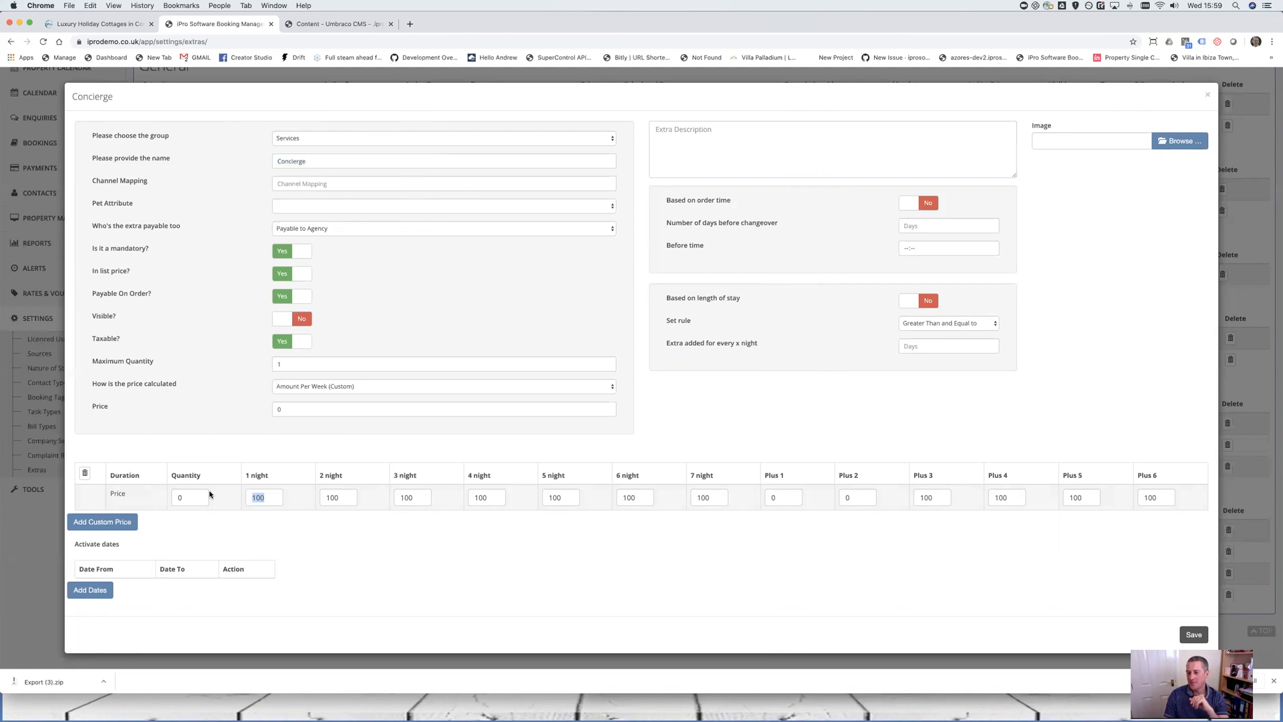
Change the Concierge 3-night, 2-night and 1-night custom prices from 100 to 50
click(275, 498)
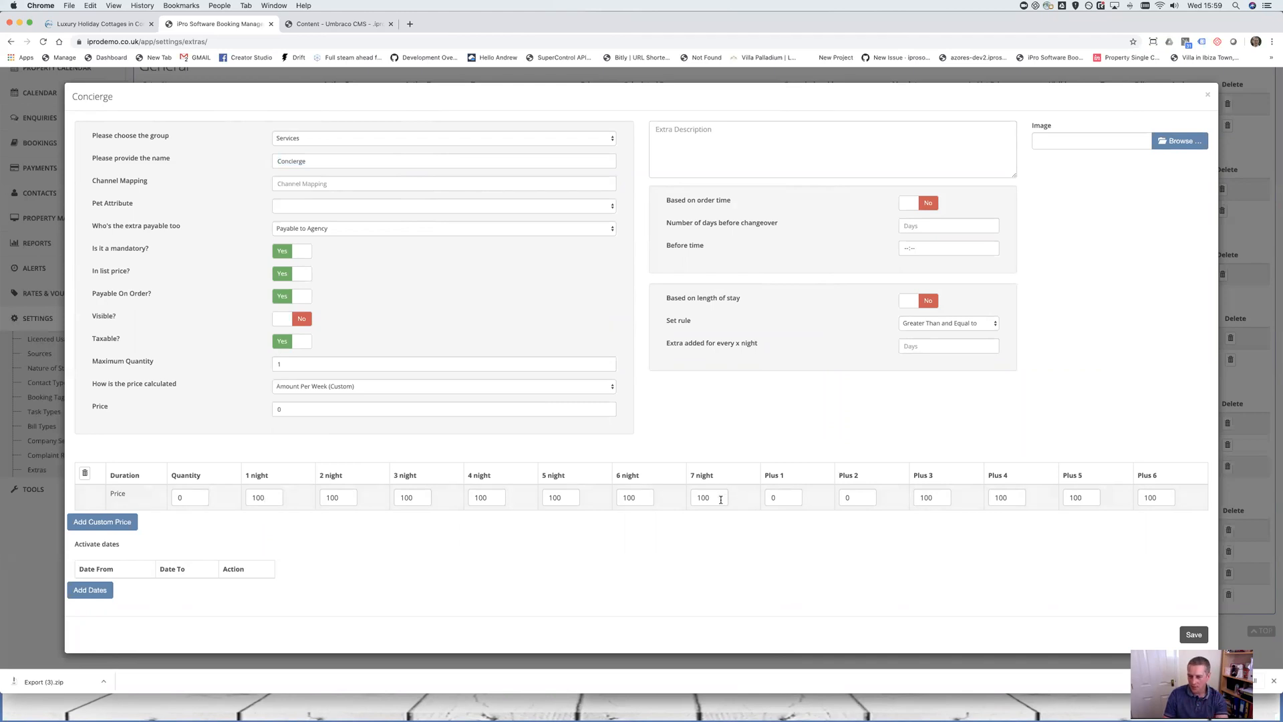
double_click(427, 498)
text(50)
double_click(337, 498)
text(50)
double_click(261, 498)
text(50)
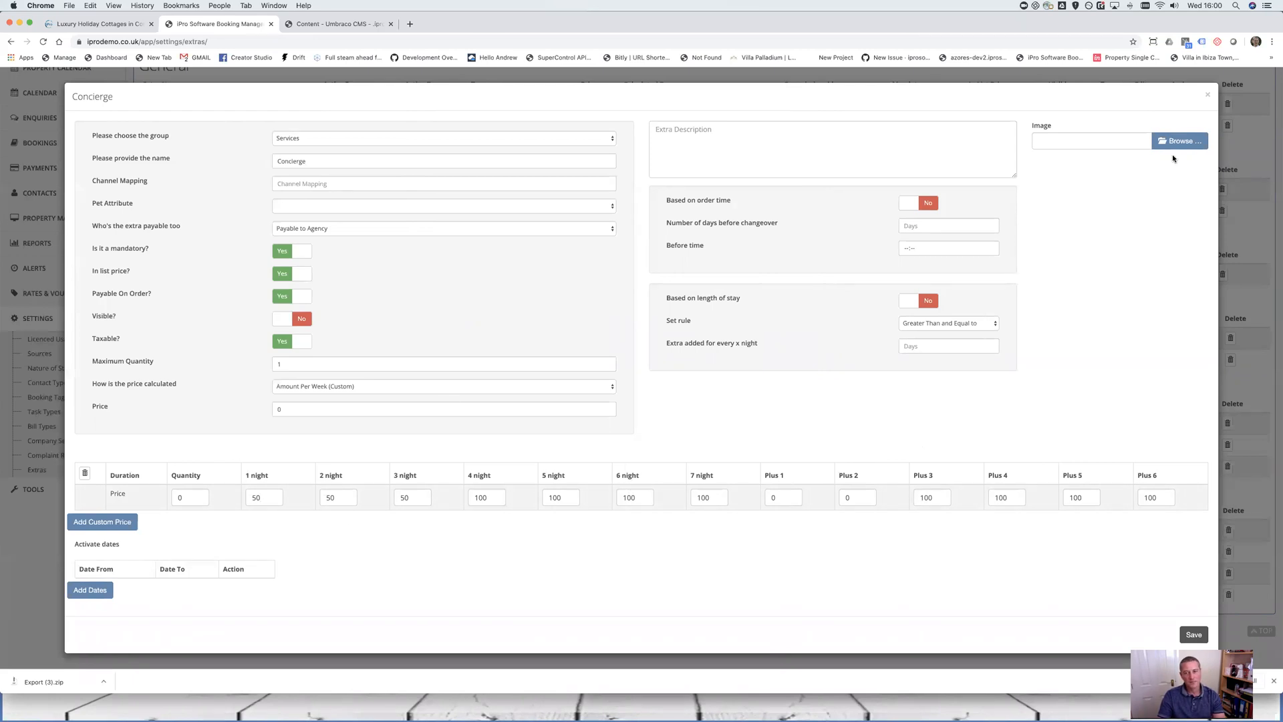
Close Concierge and set the Damage Waiver extra's 'Is it a mandatory?' option to Yes
click(1207, 94)
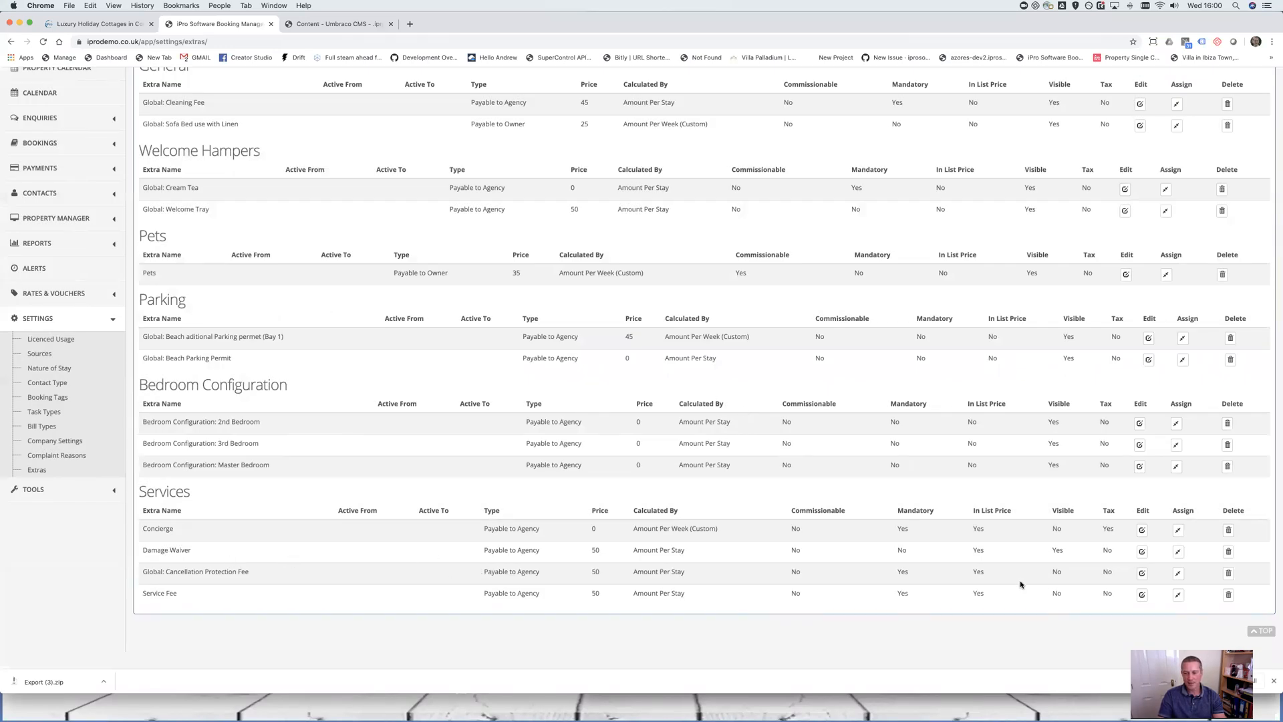
click(1142, 552)
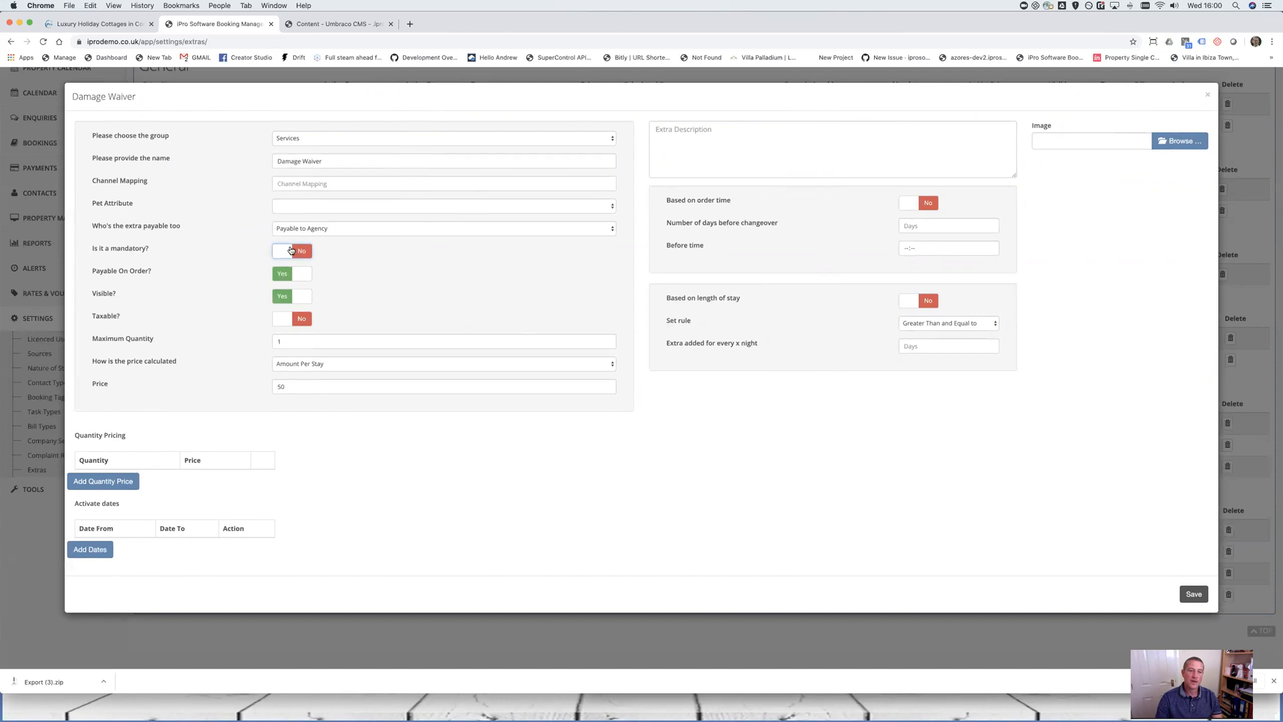
click(292, 250)
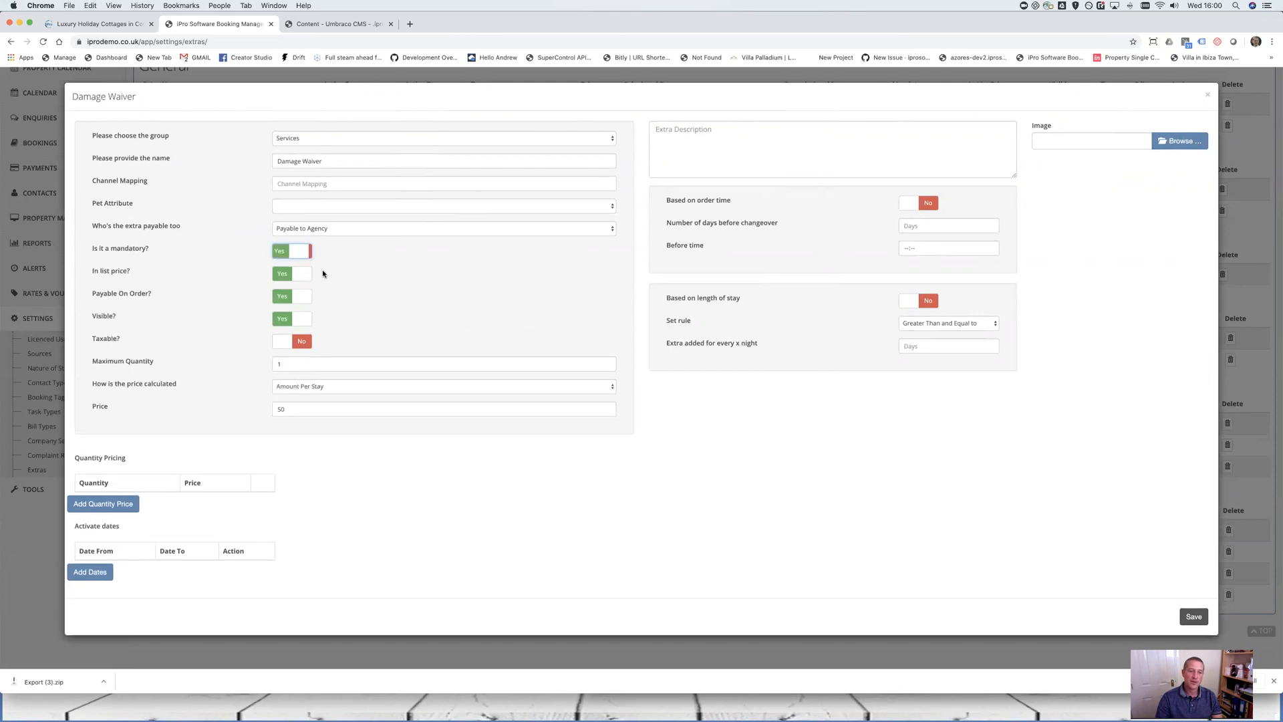
click(288, 319)
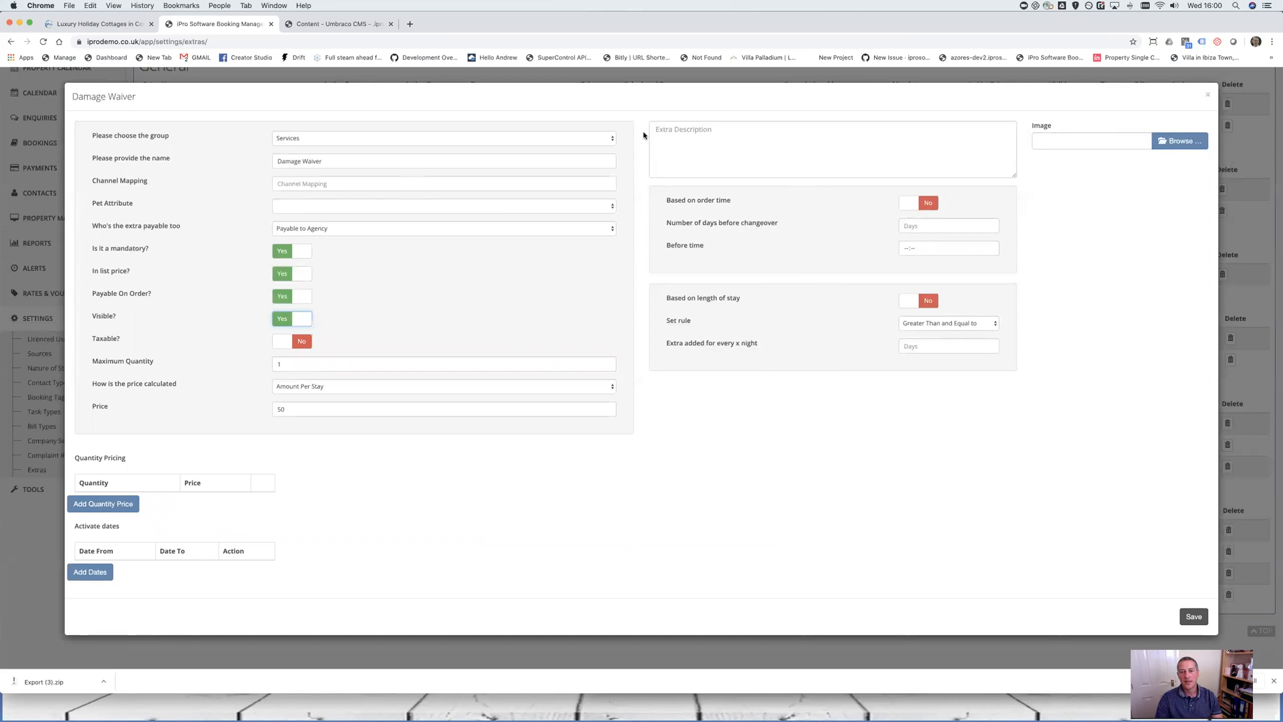
Describe Damage Waiver as a policy covering accidental damage up to £250, then save it
click(705, 142)
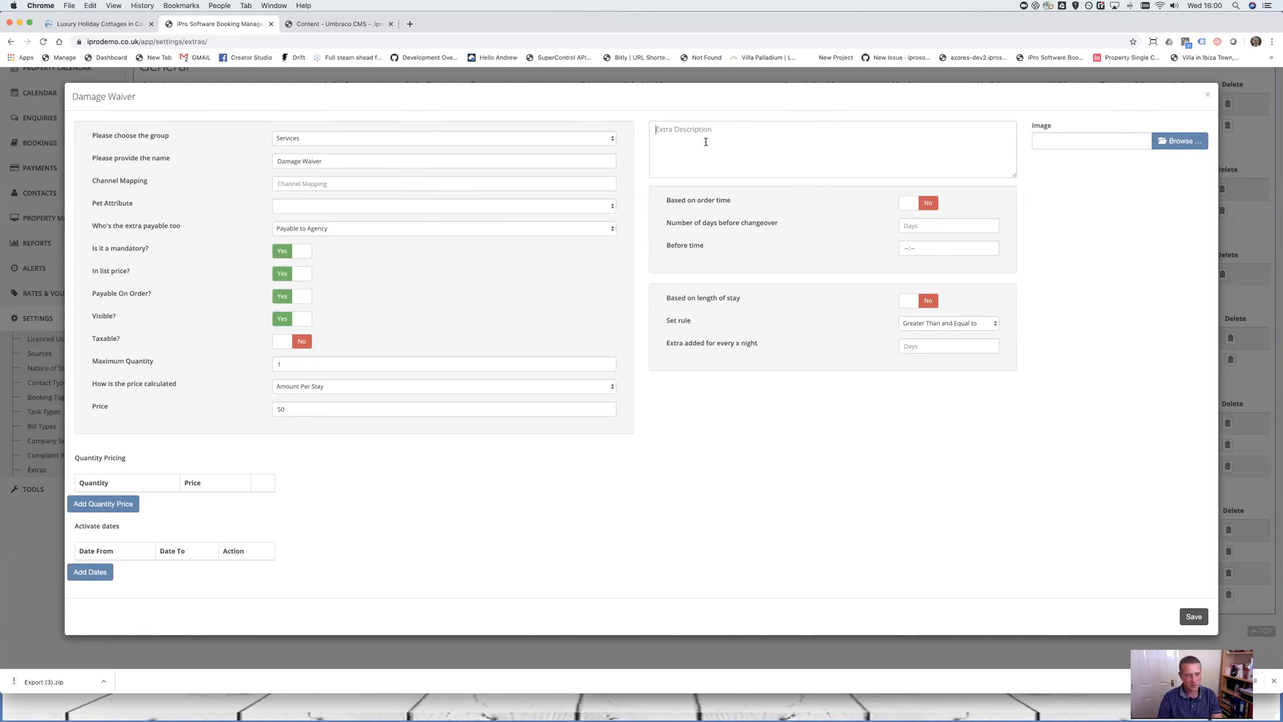
text(Your booking is protected by )
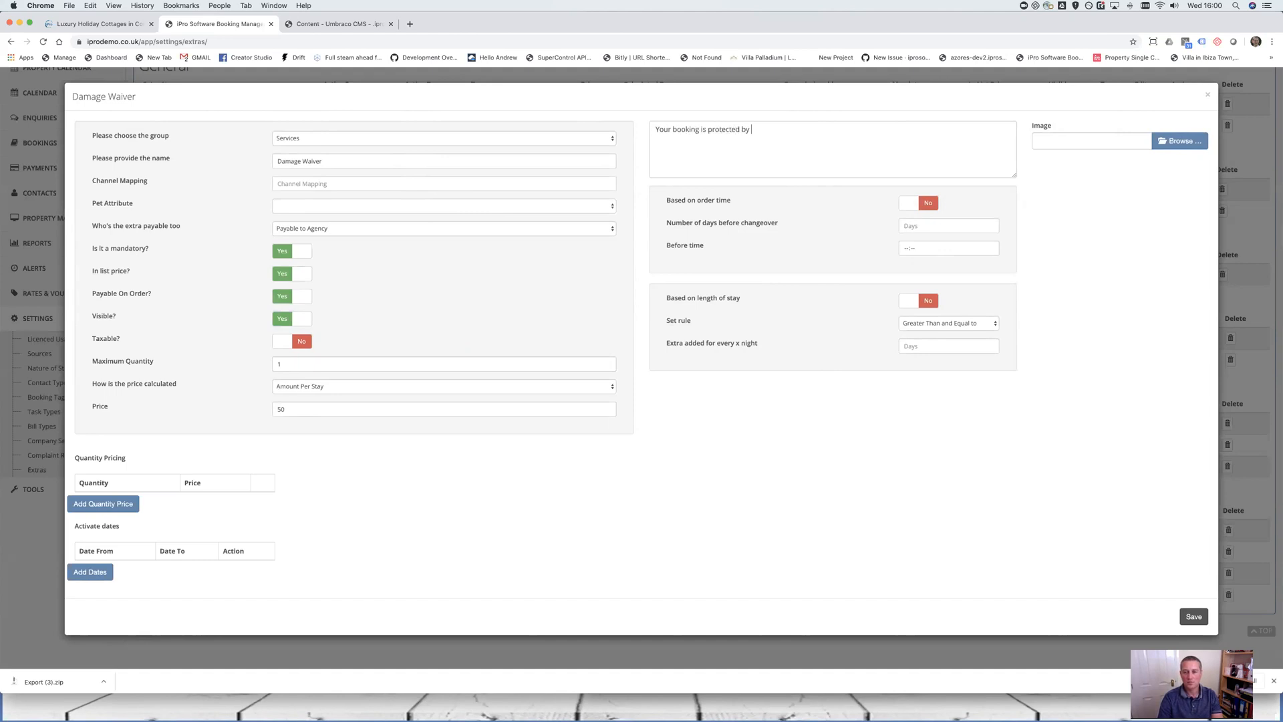
text(our damage wiav)
key(BackSpace)
text(aiver po)
text(licy which )
text(will ocv)
text(cover any accide)
text(ntal damage)
text( up to the value fo)
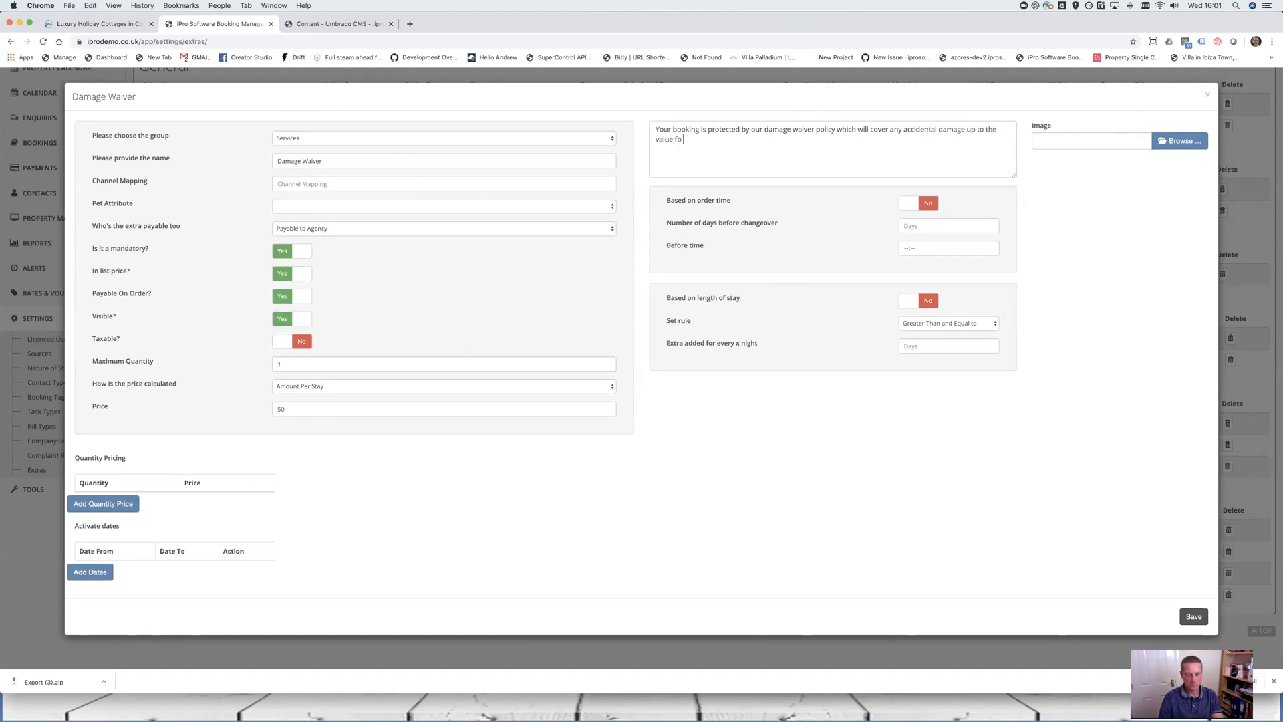
key(BackSpace)
key(BackSpace)
text(of #)
key(BackSpace)
text(£250.)
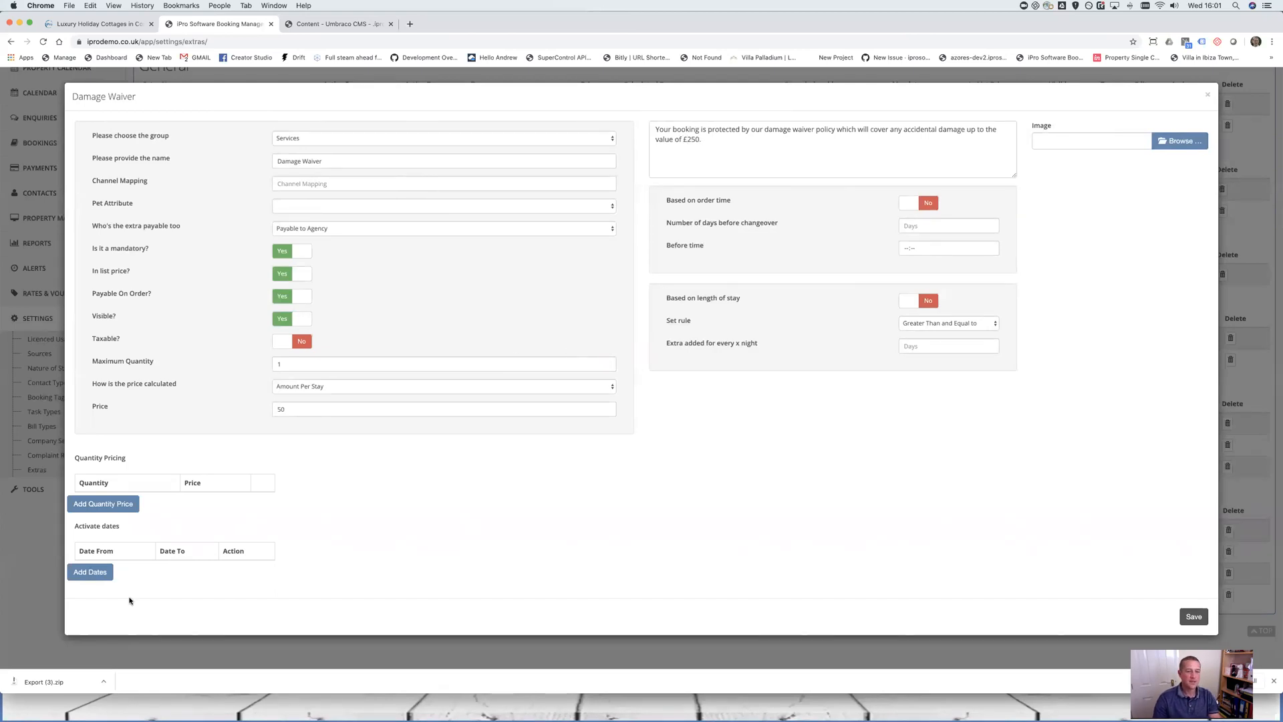
click(1193, 616)
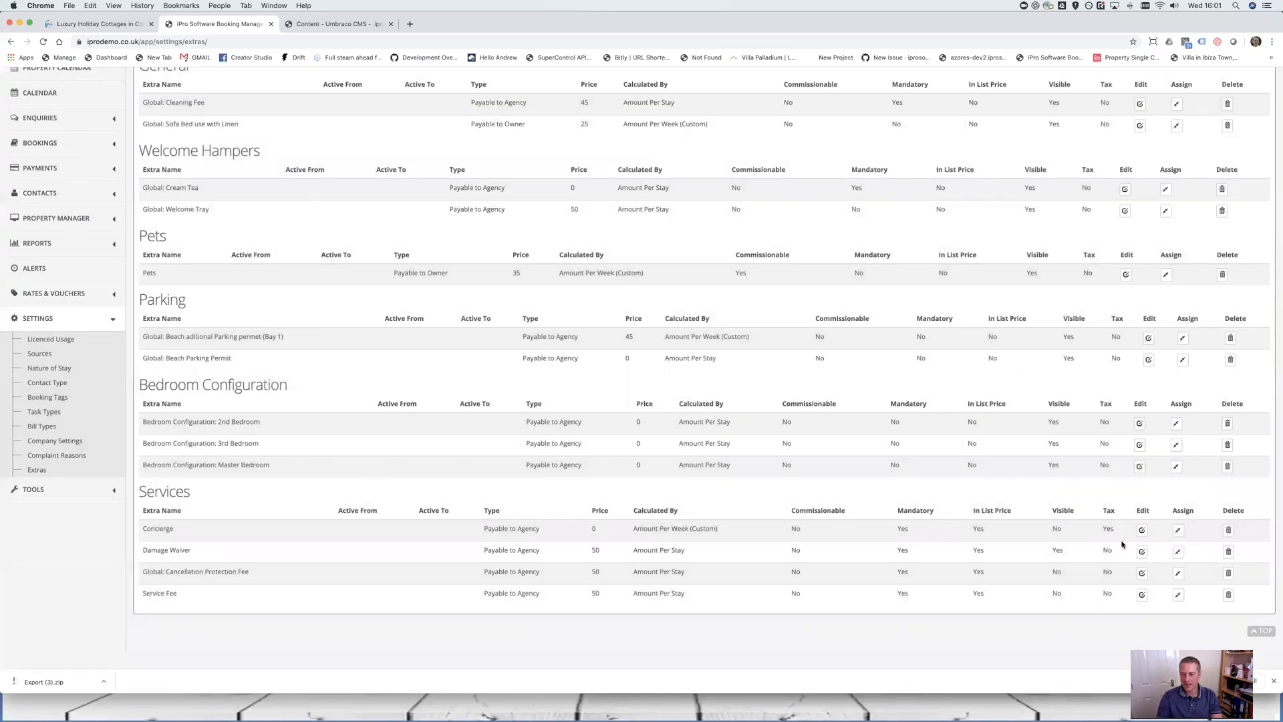
click(1141, 551)
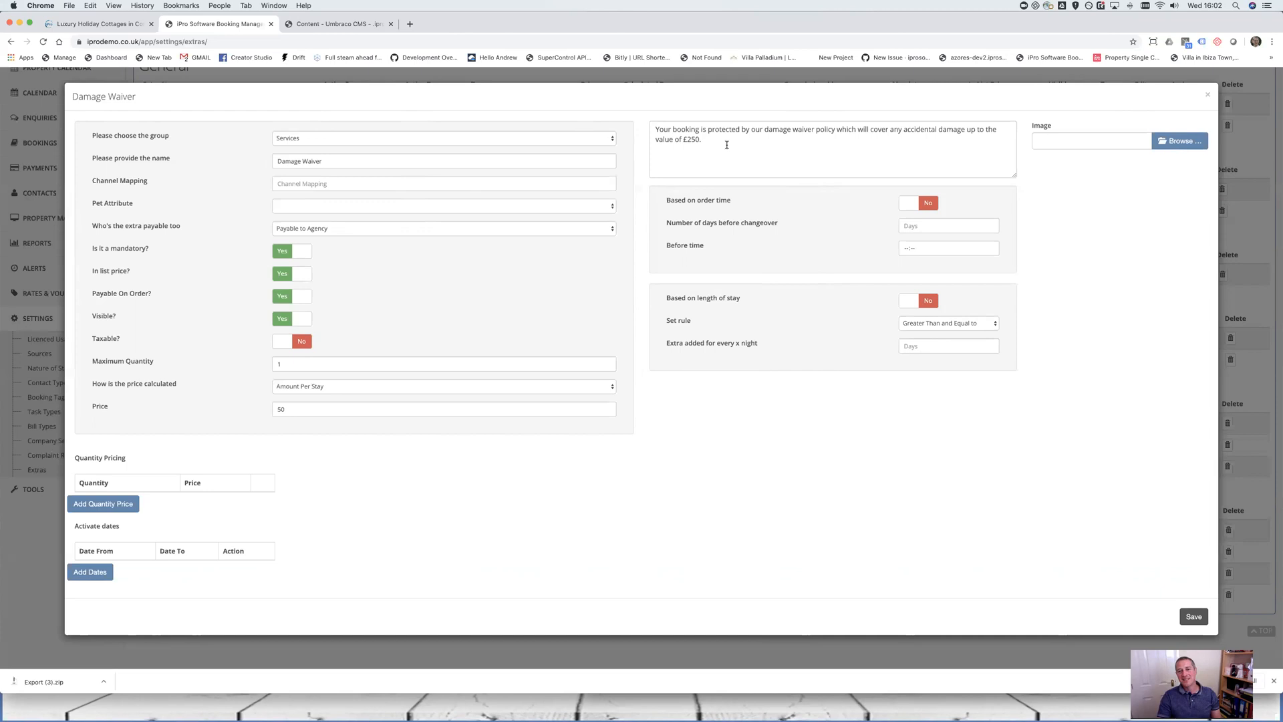
drag(706, 144, 610, 144)
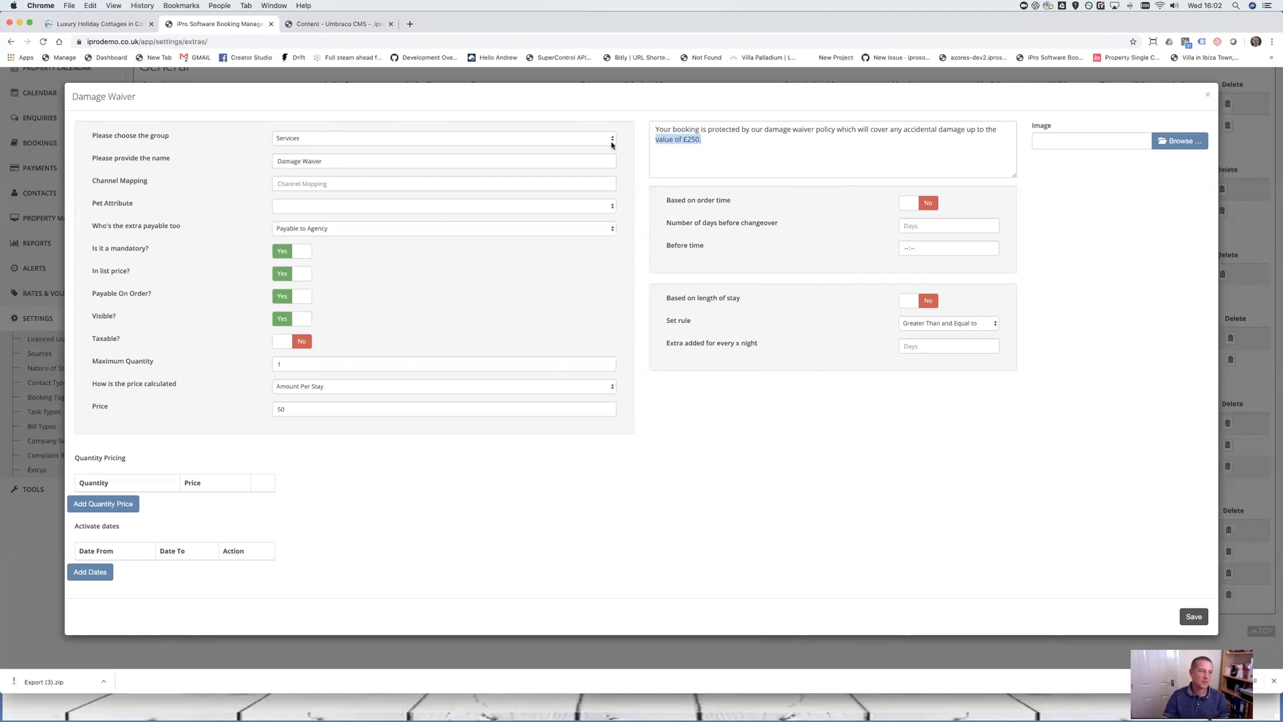
click(1207, 94)
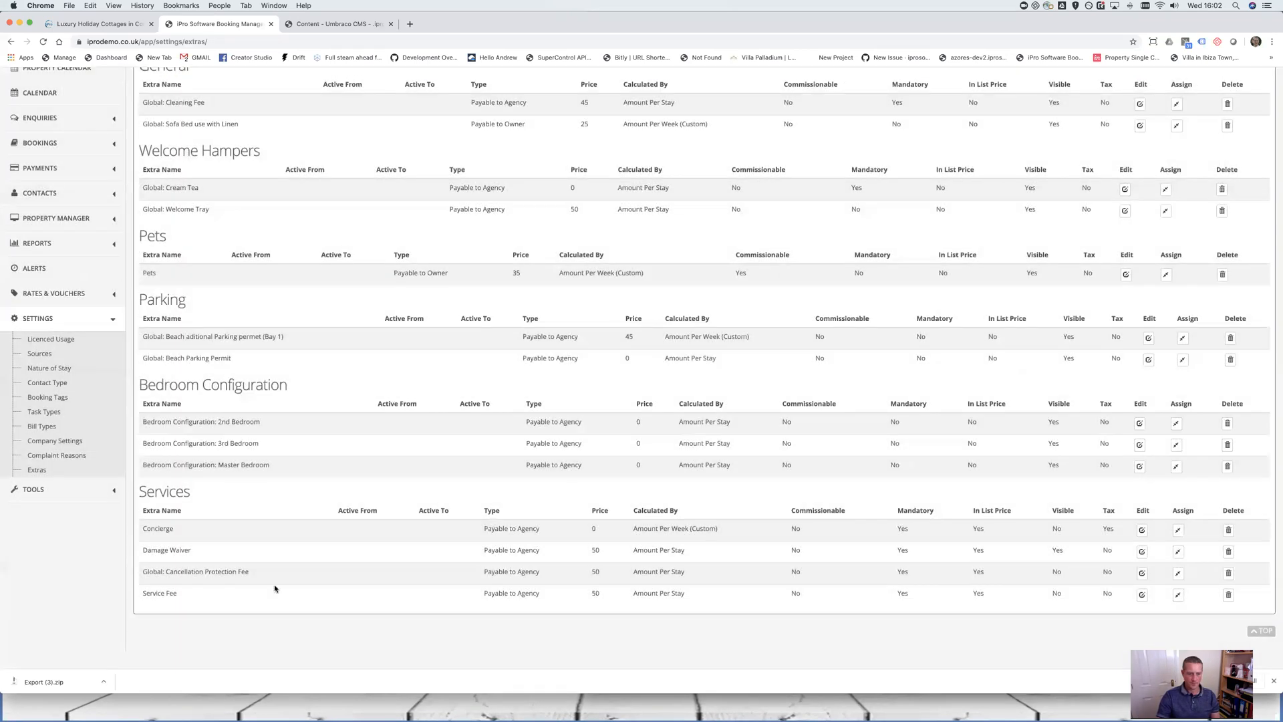
drag(142, 572, 272, 573)
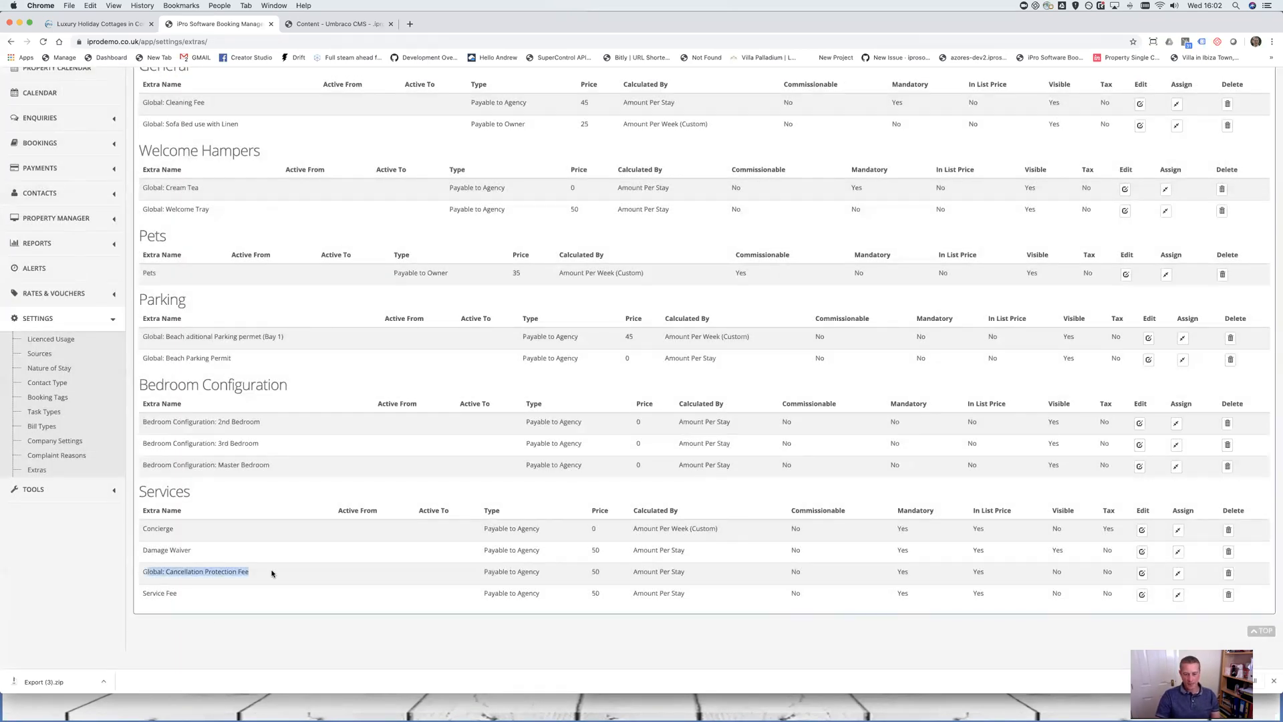
click(1141, 573)
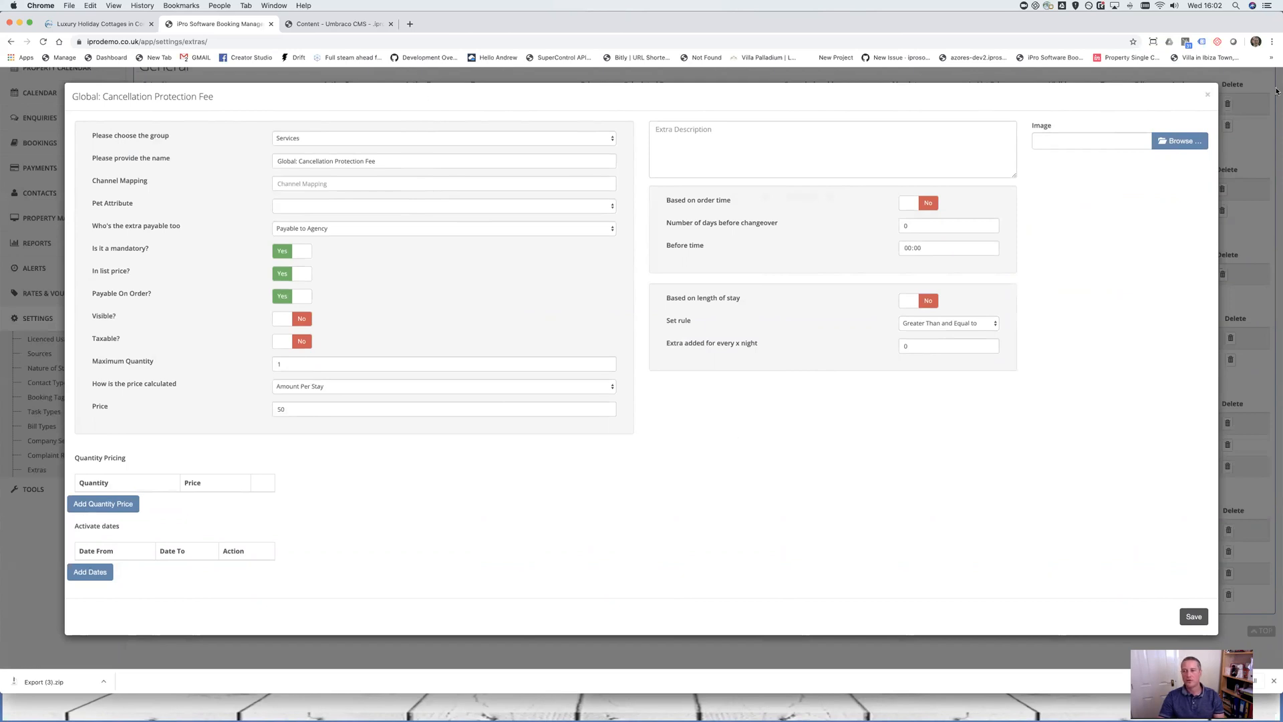
click(1208, 95)
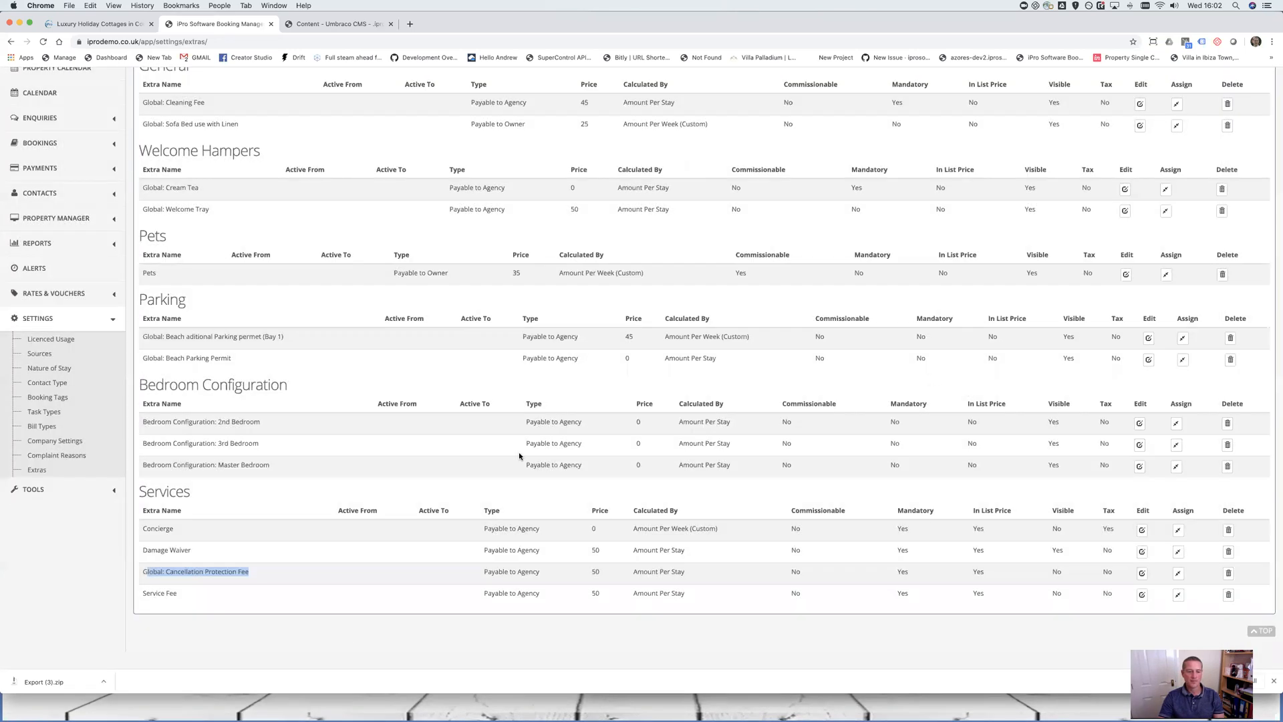
click(1142, 595)
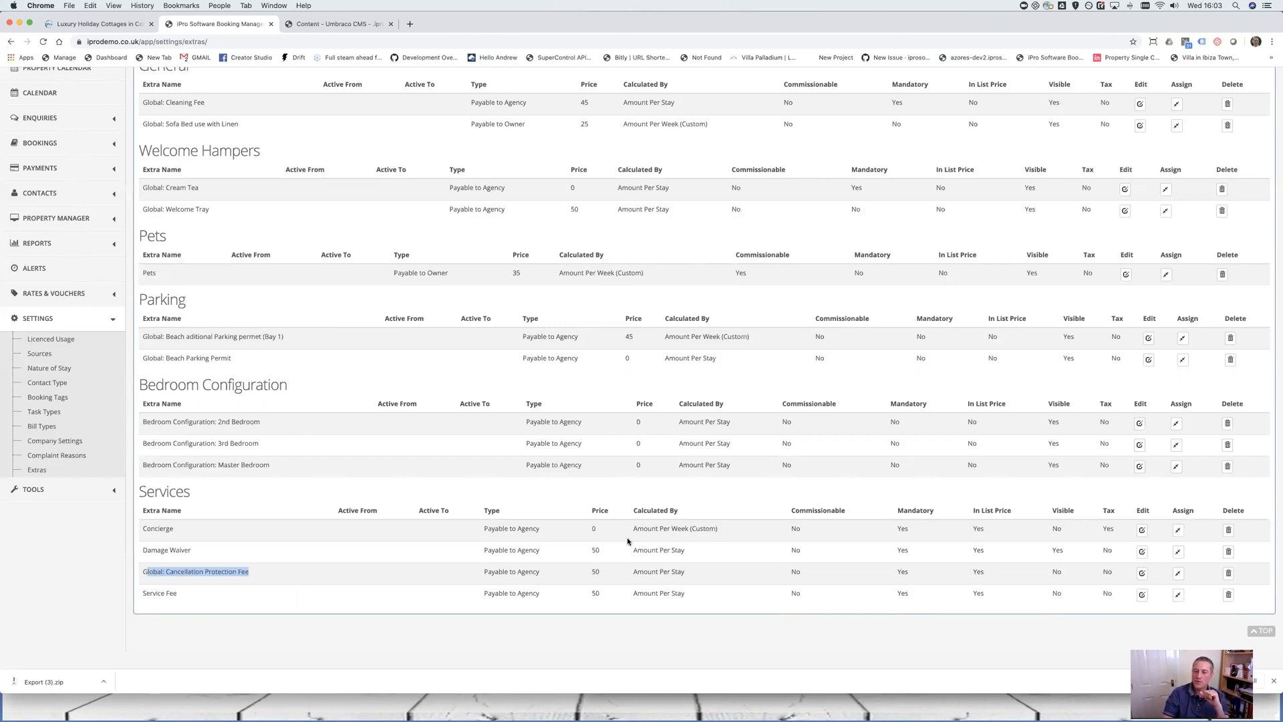
drag(142, 529, 717, 603)
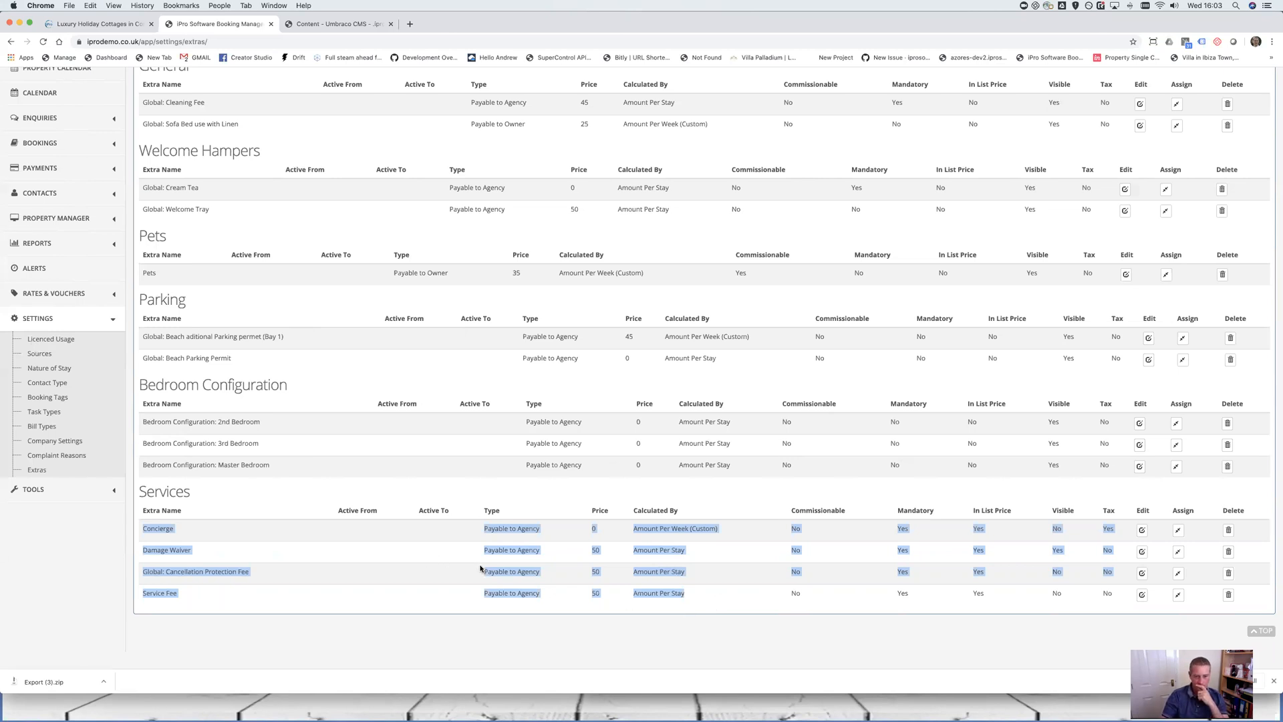
click(561, 536)
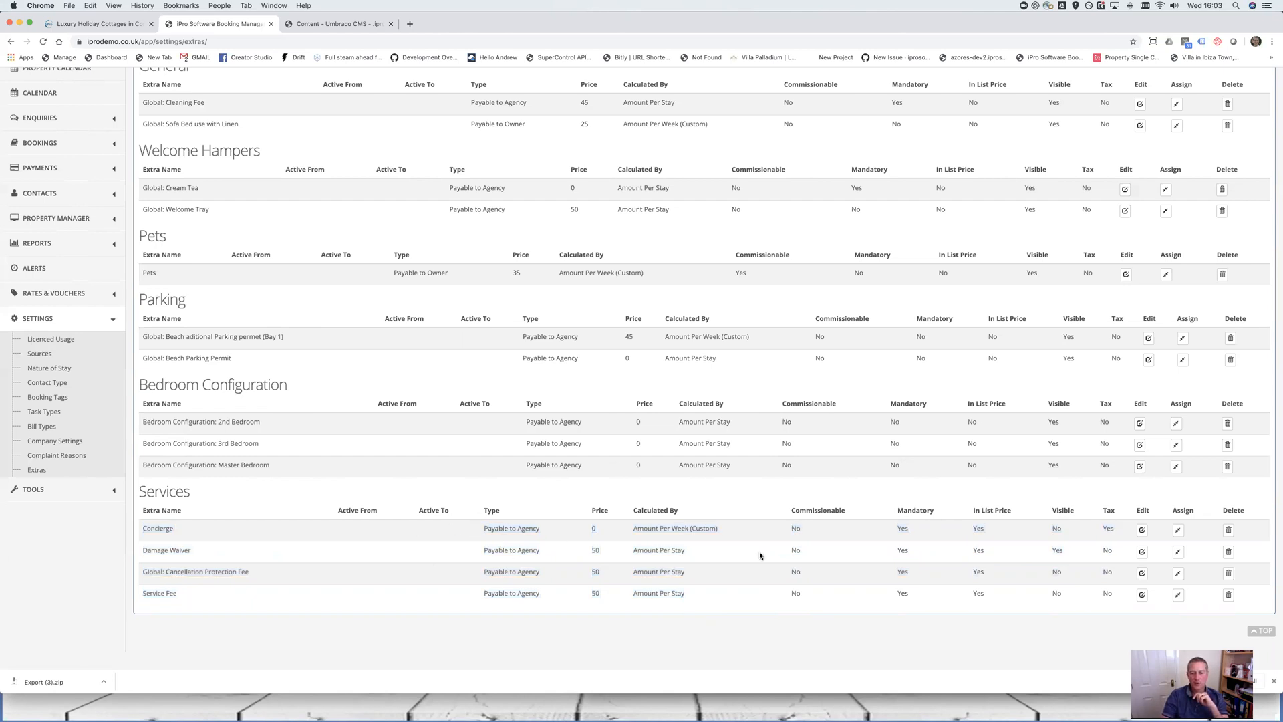
Start allocating the Concierge extra and search properties filtered by Bude
click(1178, 529)
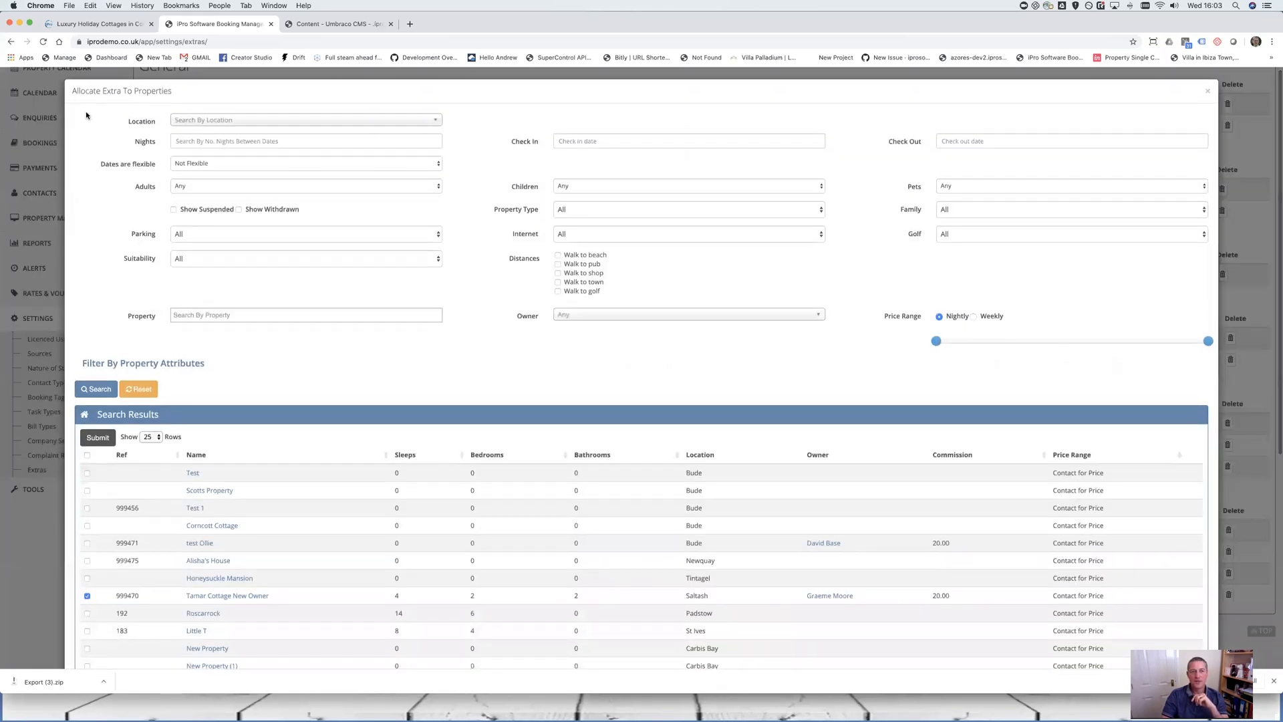
drag(85, 111, 1178, 372)
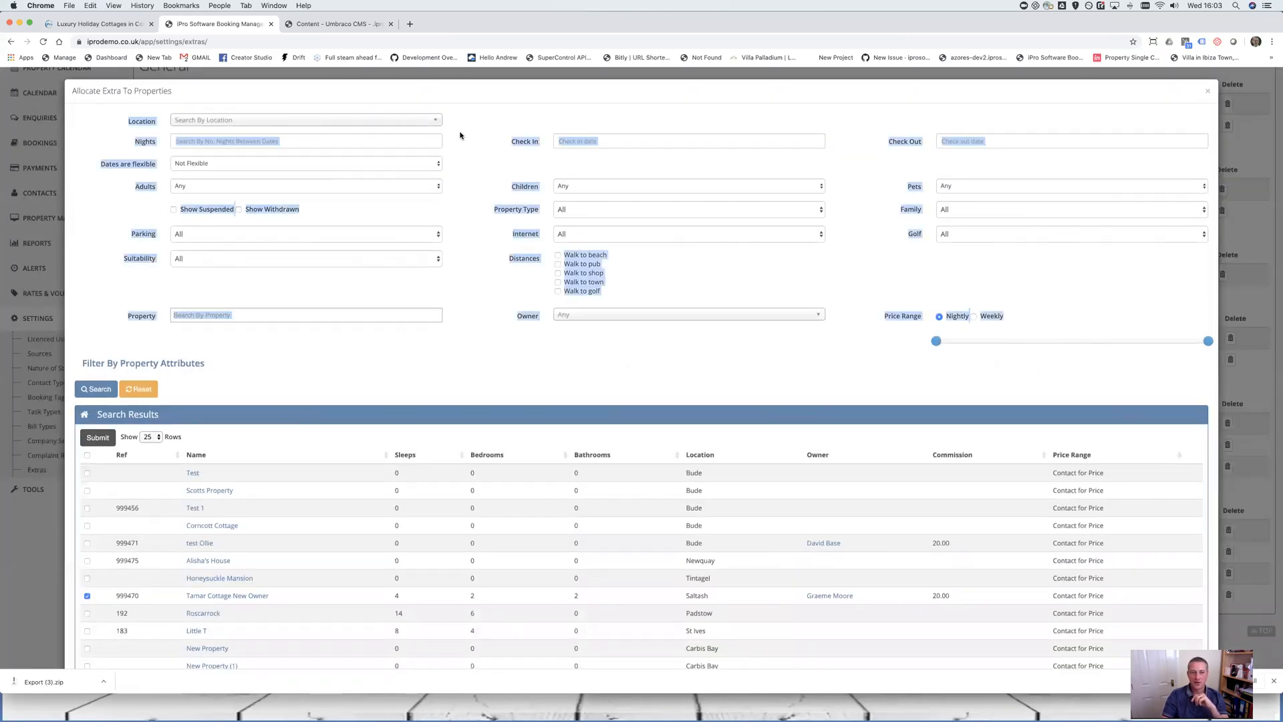
click(396, 125)
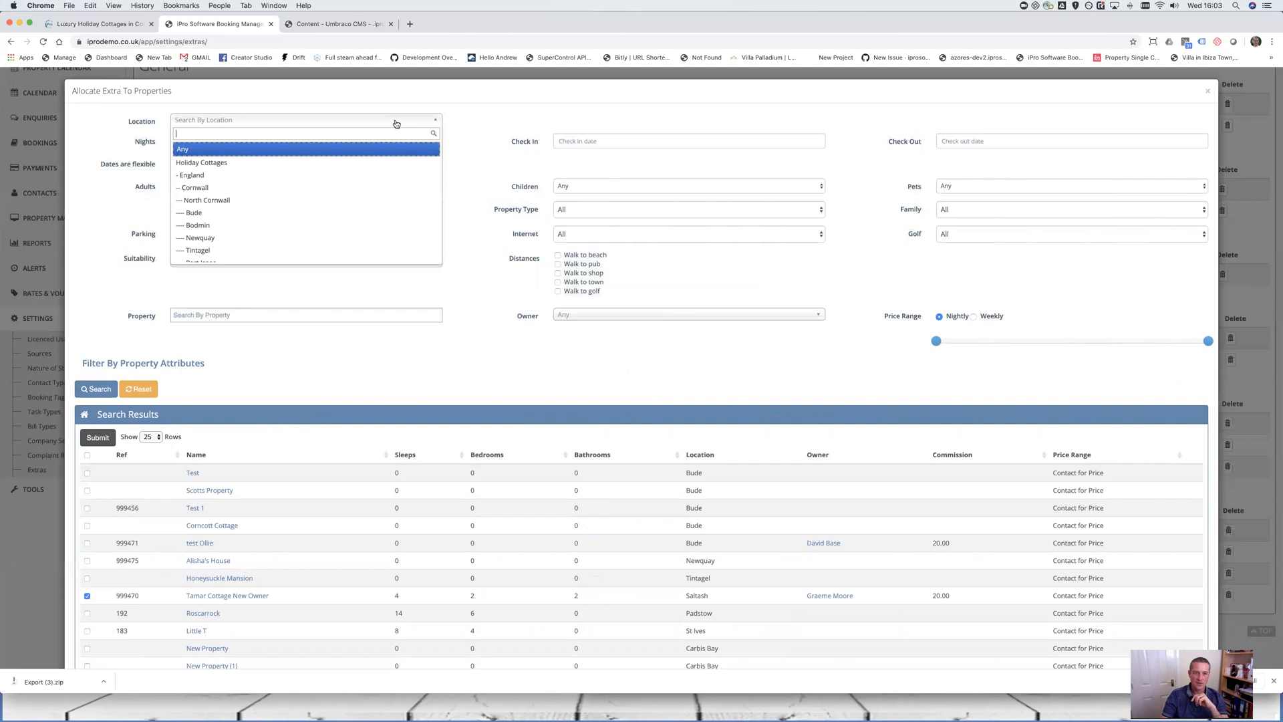
click(257, 213)
click(94, 390)
scroll(46, 553, down, 2)
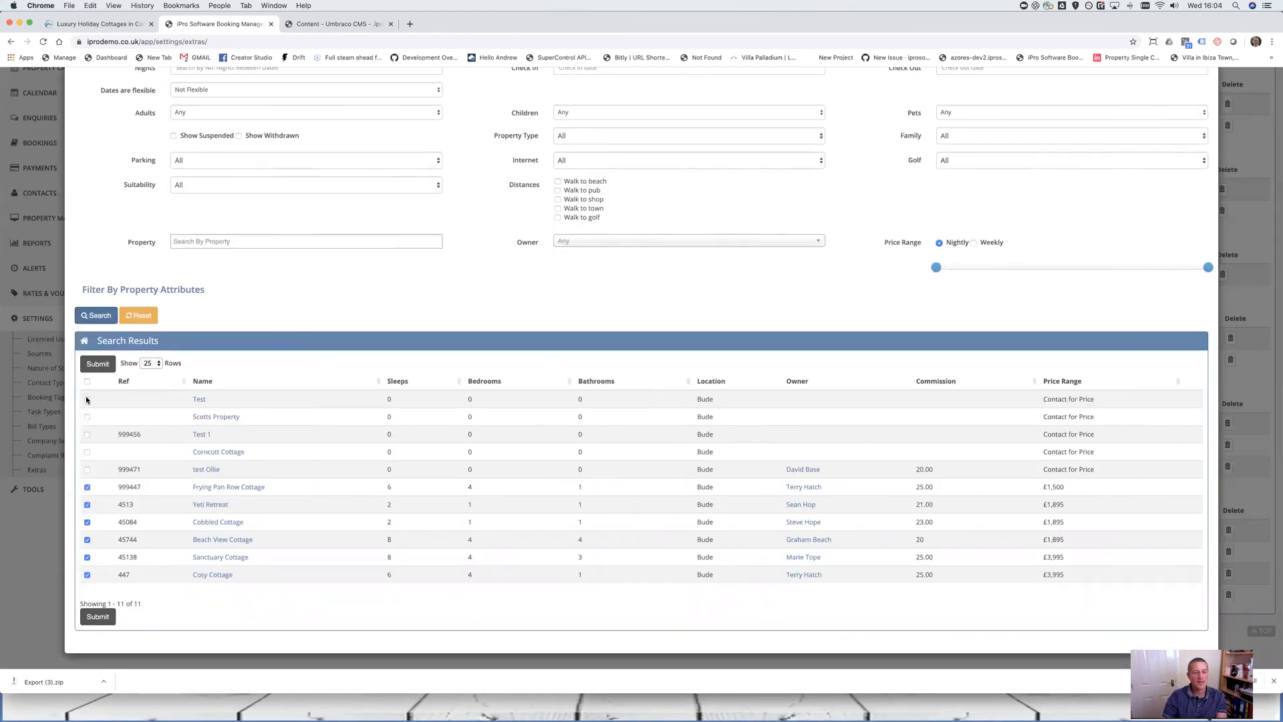
Filter properties to Bodmin and allocate the extra to Lanlivery Cottage
scroll(207, 230, up, 2)
click(237, 127)
scroll(261, 234, up, 5)
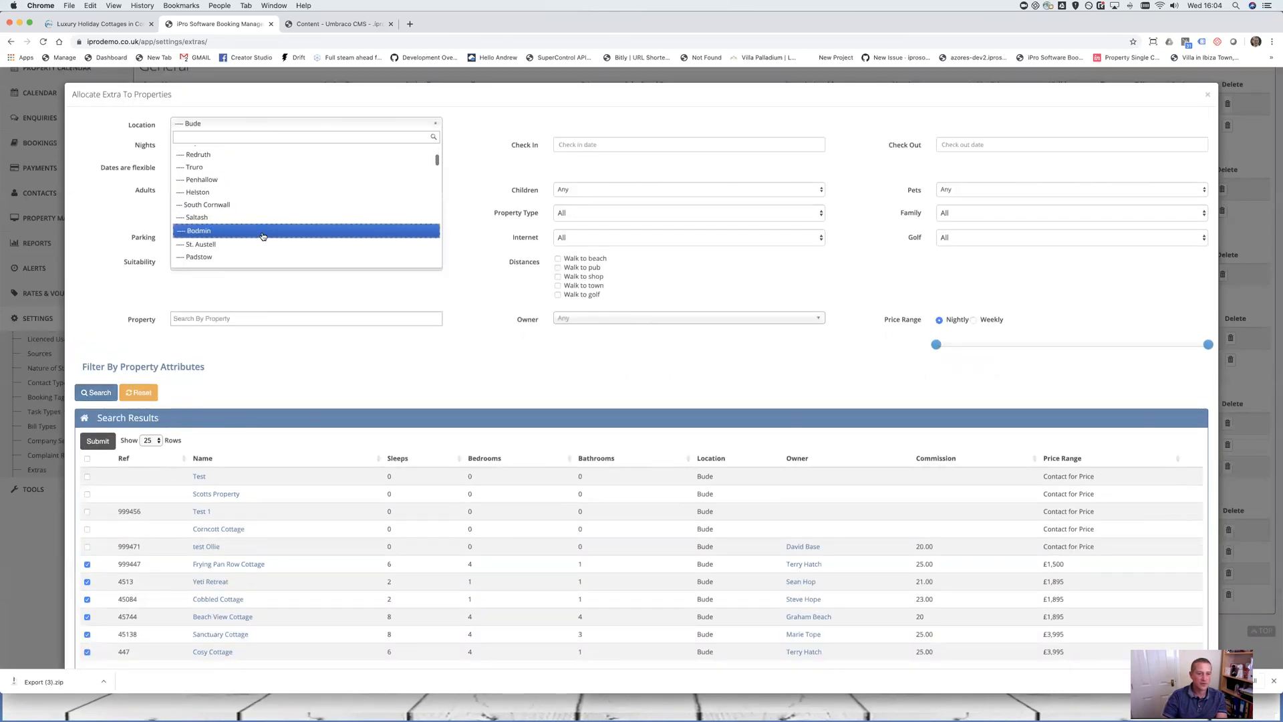
click(232, 181)
click(263, 125)
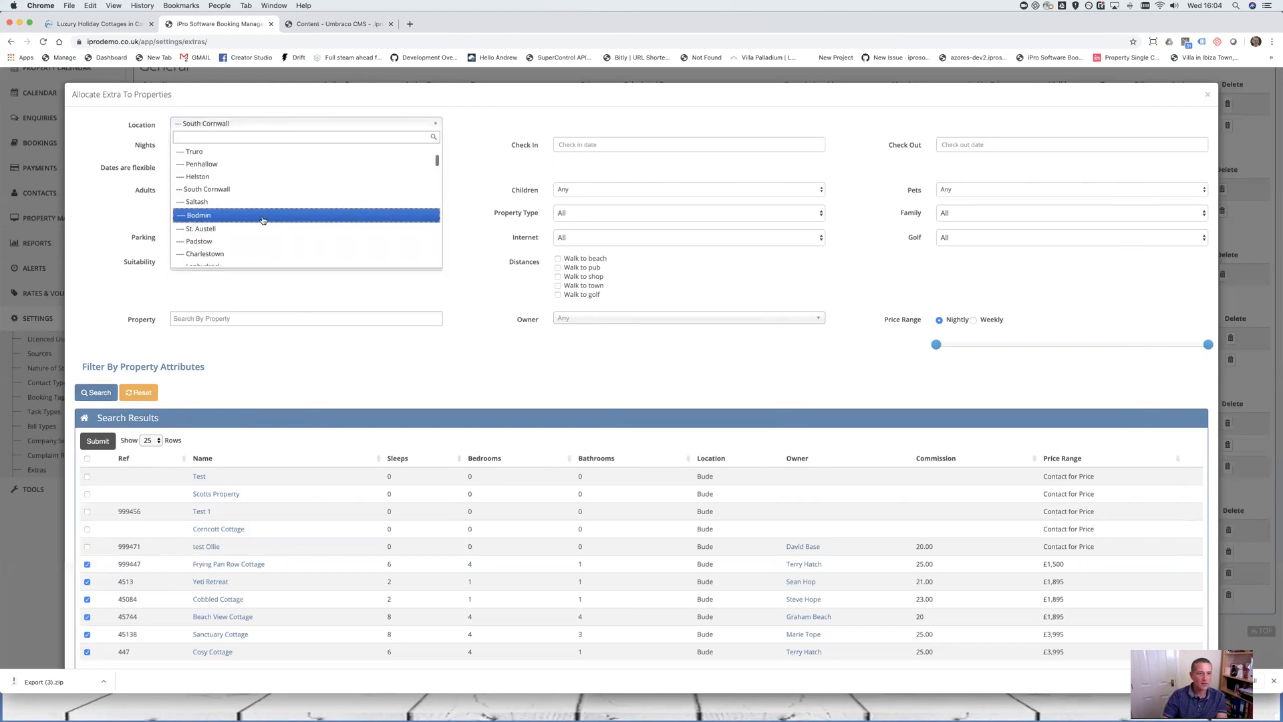
click(262, 216)
click(101, 394)
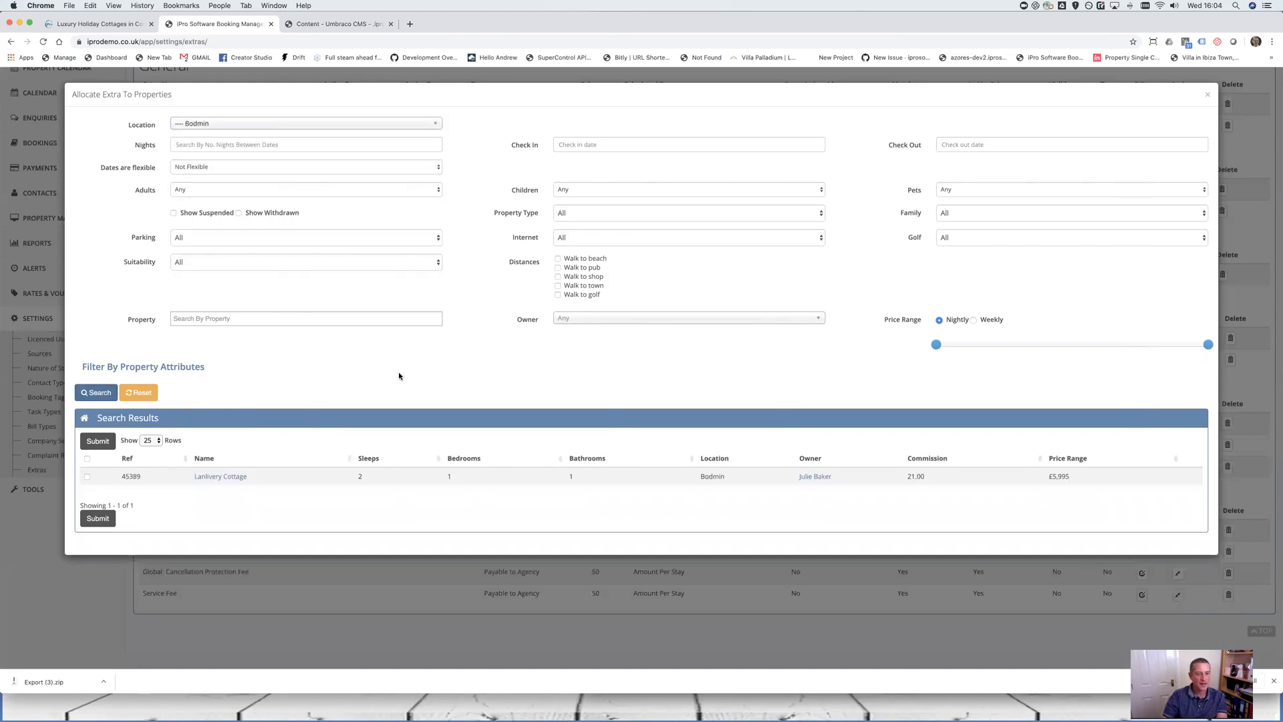
click(87, 476)
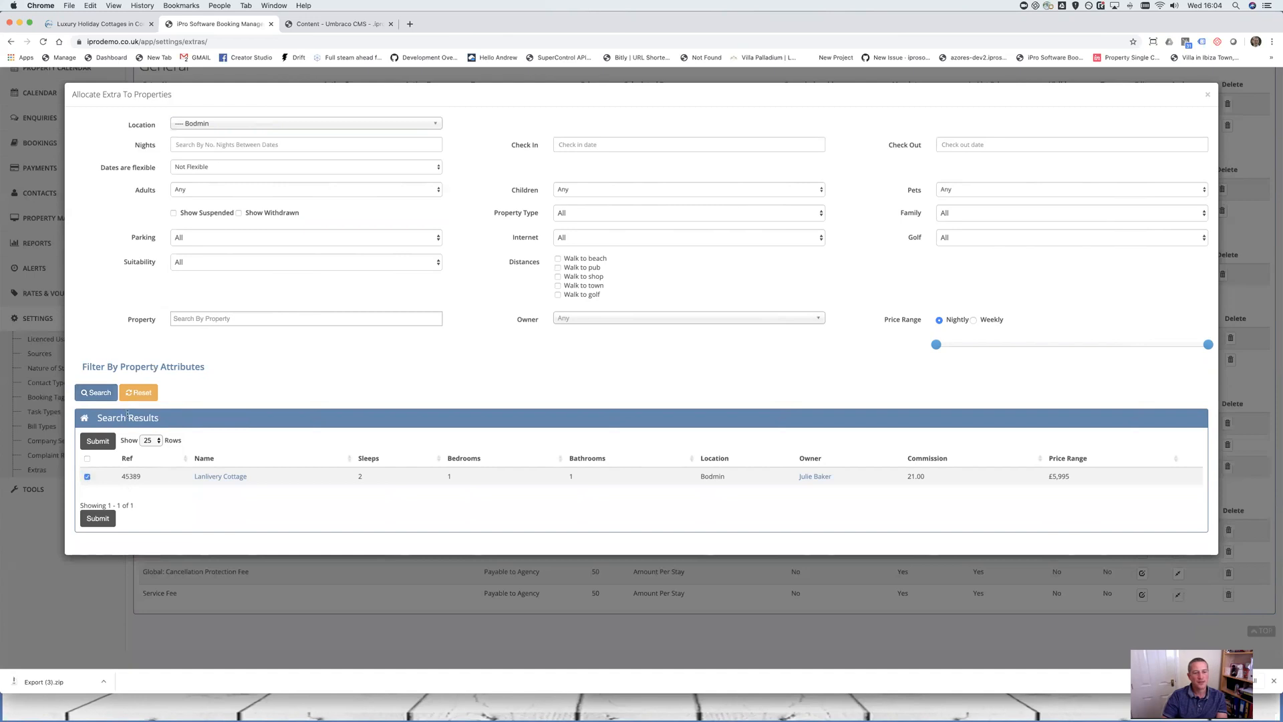
click(98, 519)
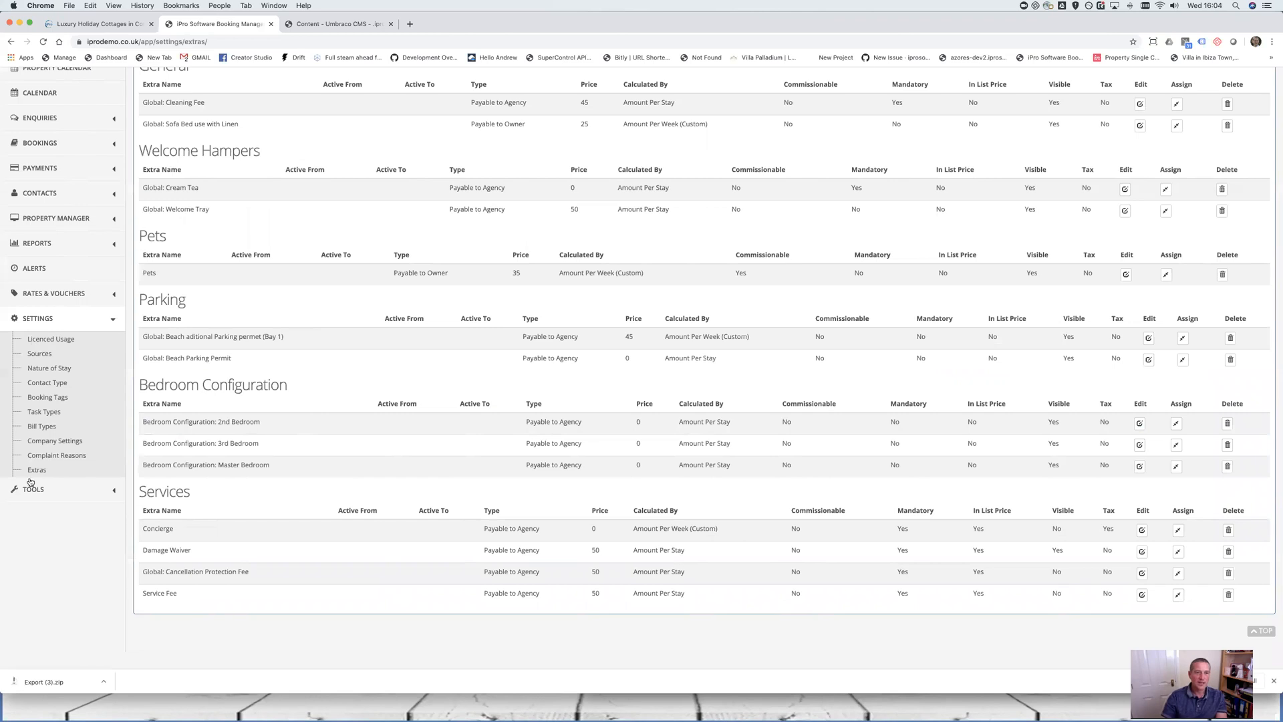
In Umbraco, open Cosy Cottage under Home > Holiday Cottages > England > Cornwall > North Cornwall > Bude
click(319, 24)
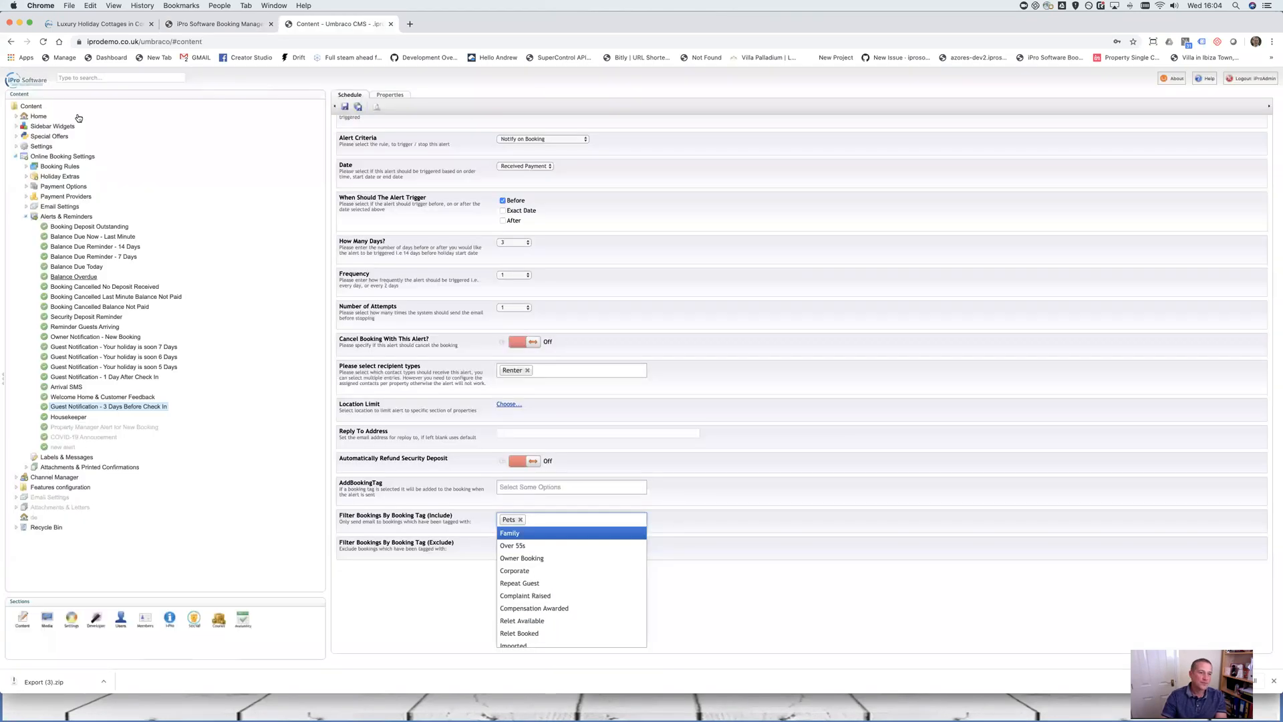
click(15, 117)
click(26, 137)
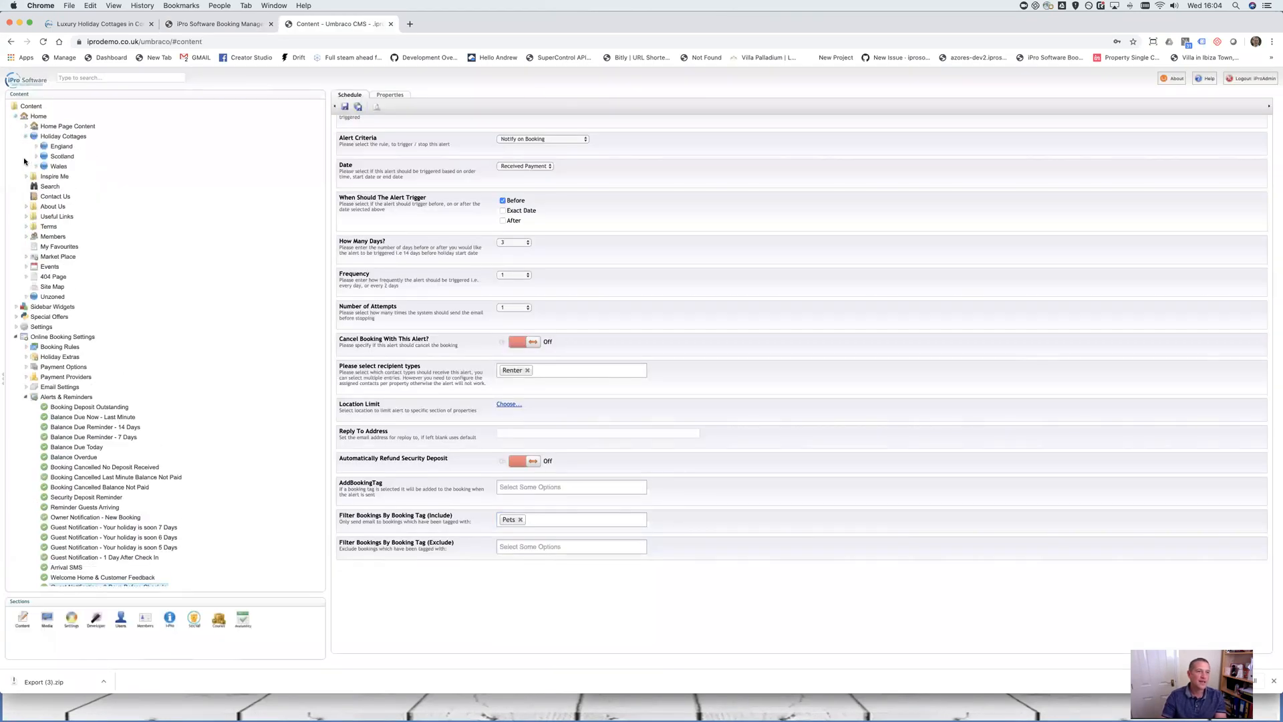
click(36, 147)
click(46, 157)
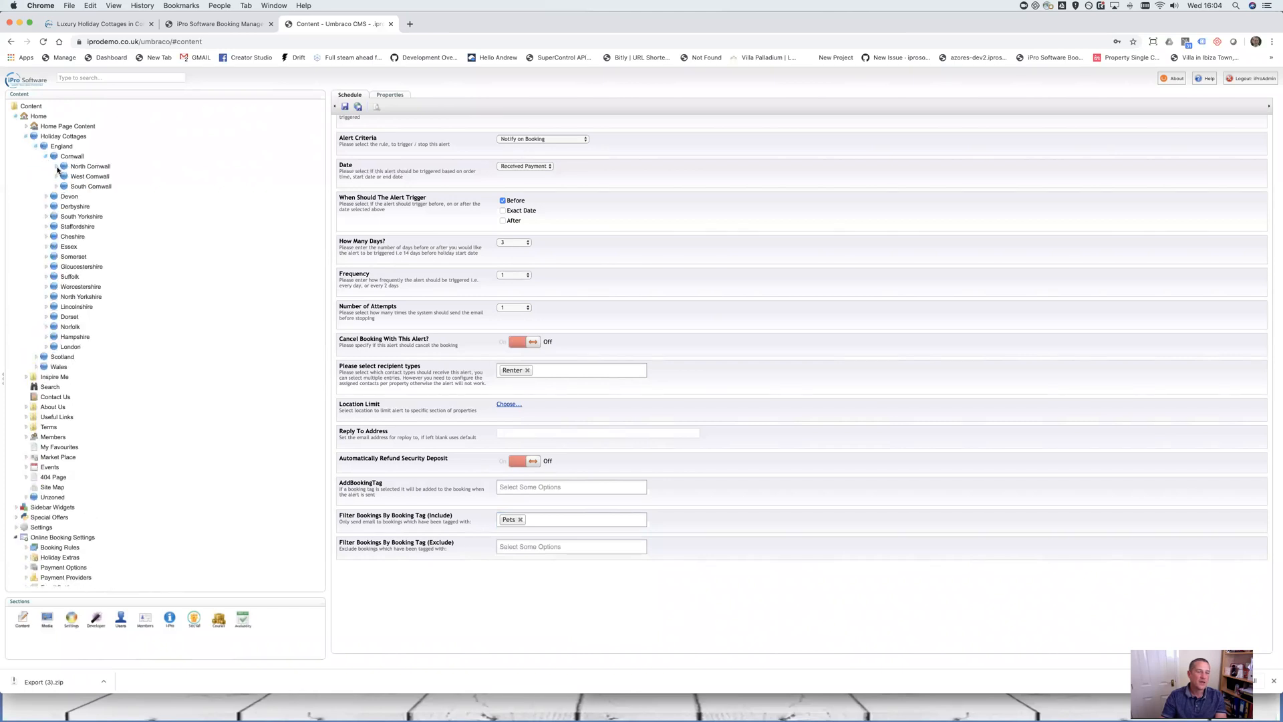
click(56, 166)
click(66, 176)
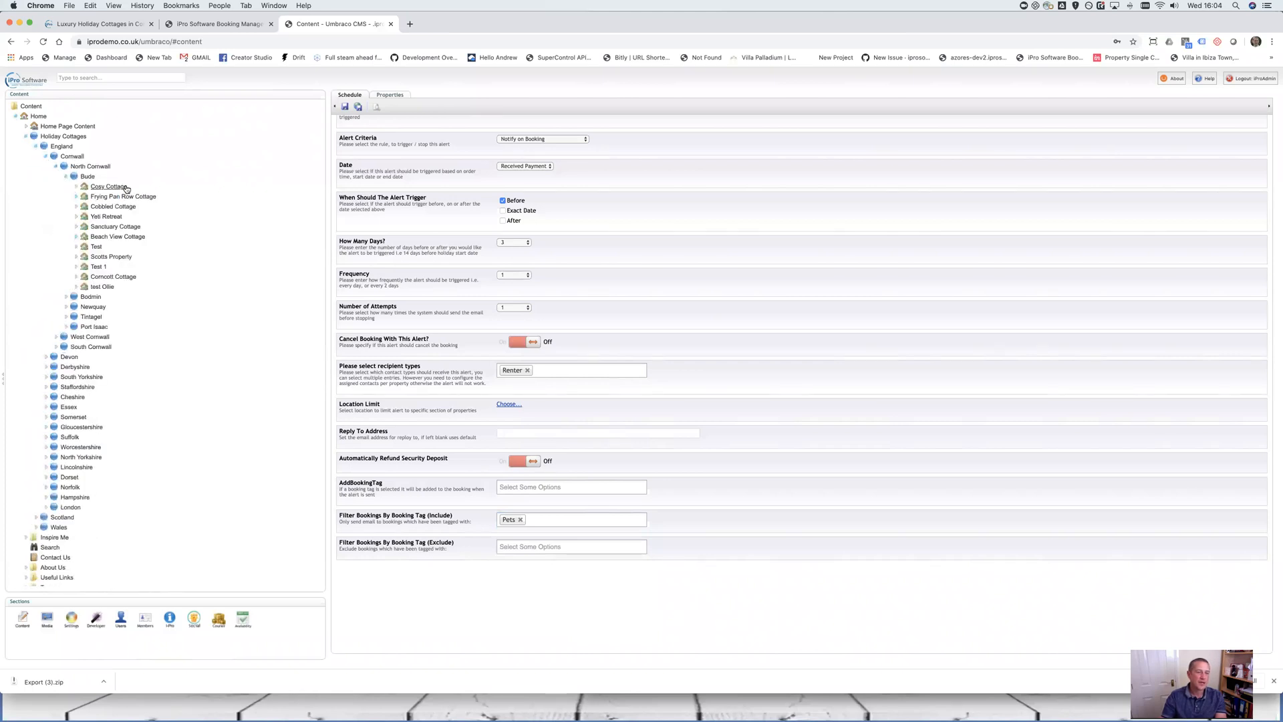
click(126, 187)
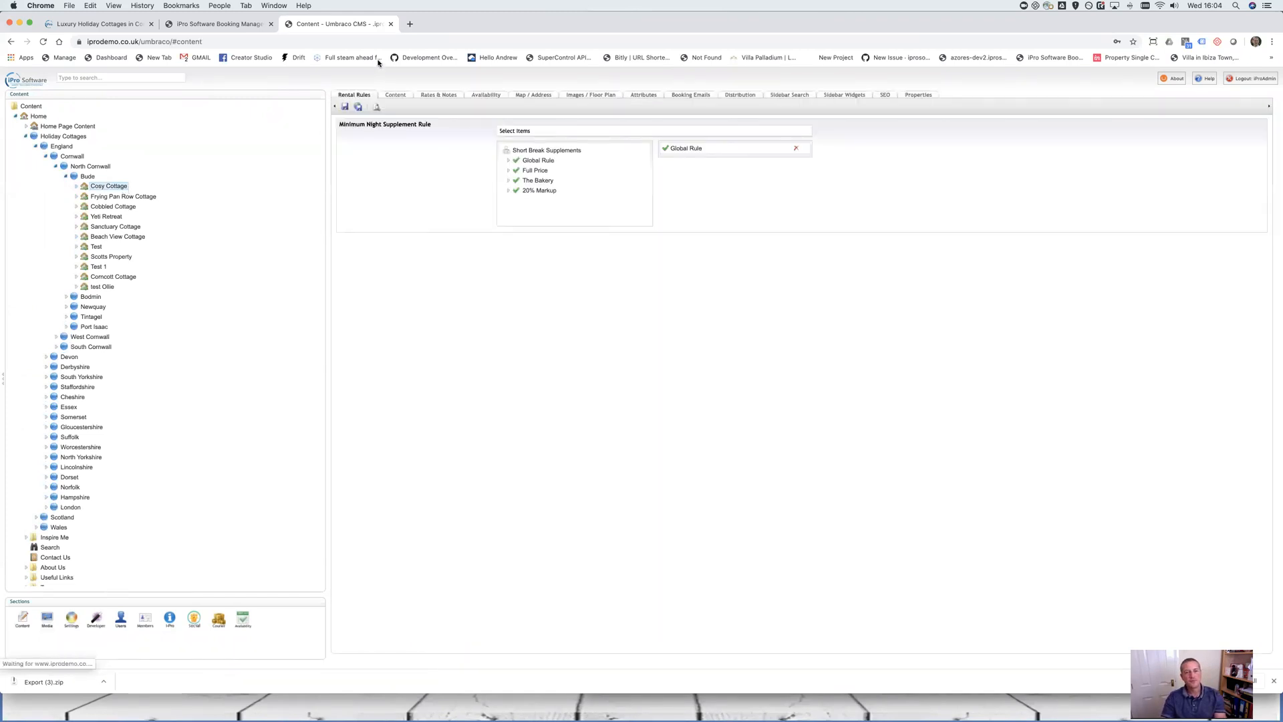
Add Global: Cleaning Fee to Cosy Cottage's extras on Rates & Notes, then return to iPro
click(395, 94)
scroll(669, 343, down, 15)
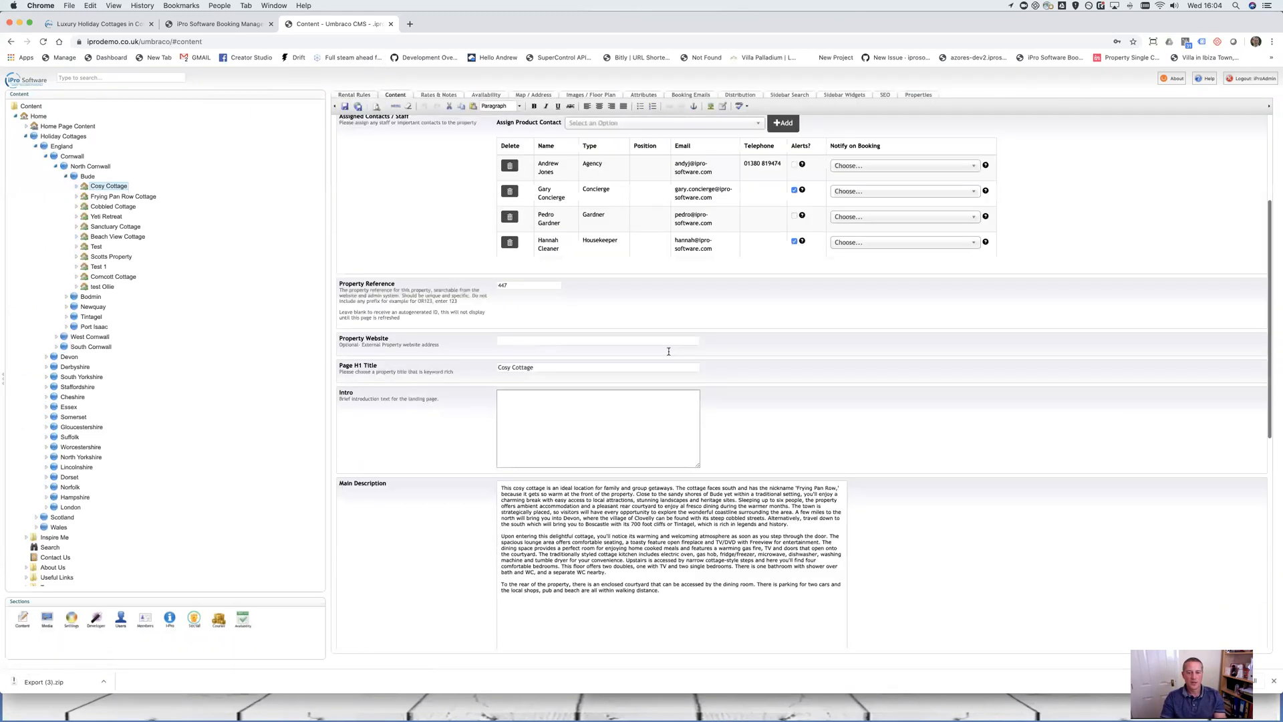
click(438, 95)
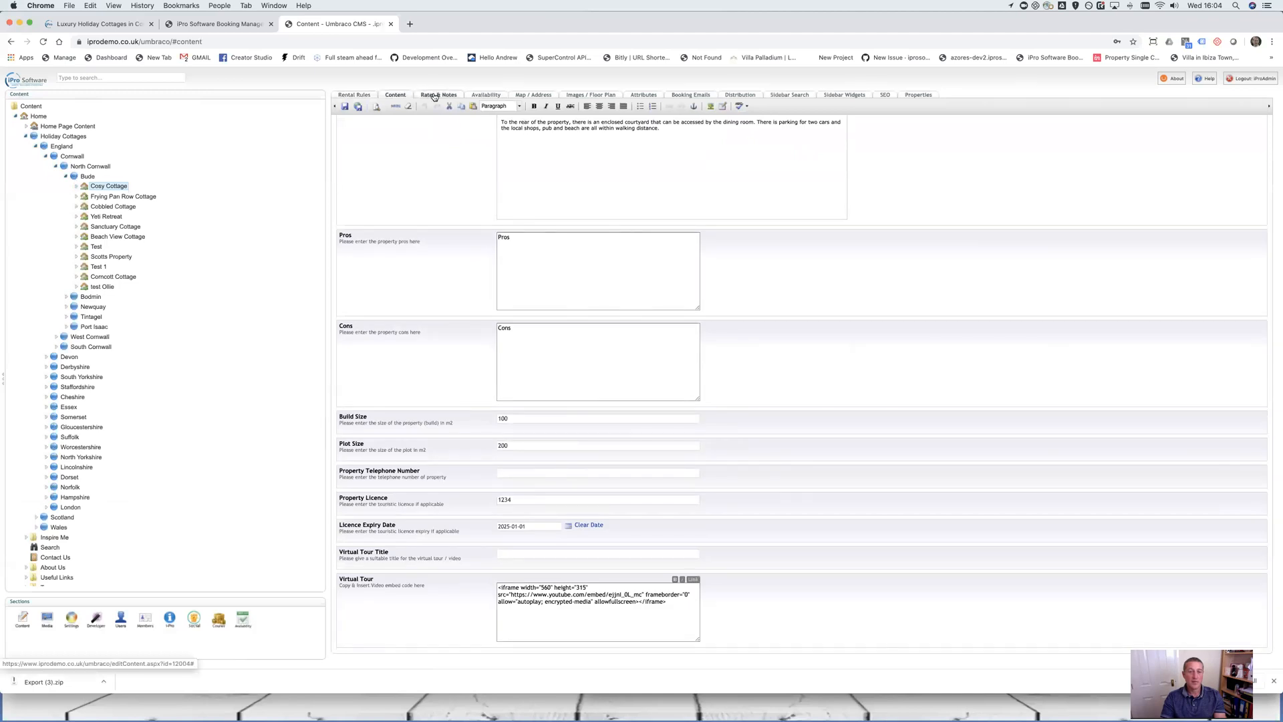
scroll(516, 279, down, 3)
scroll(516, 279, down, 10)
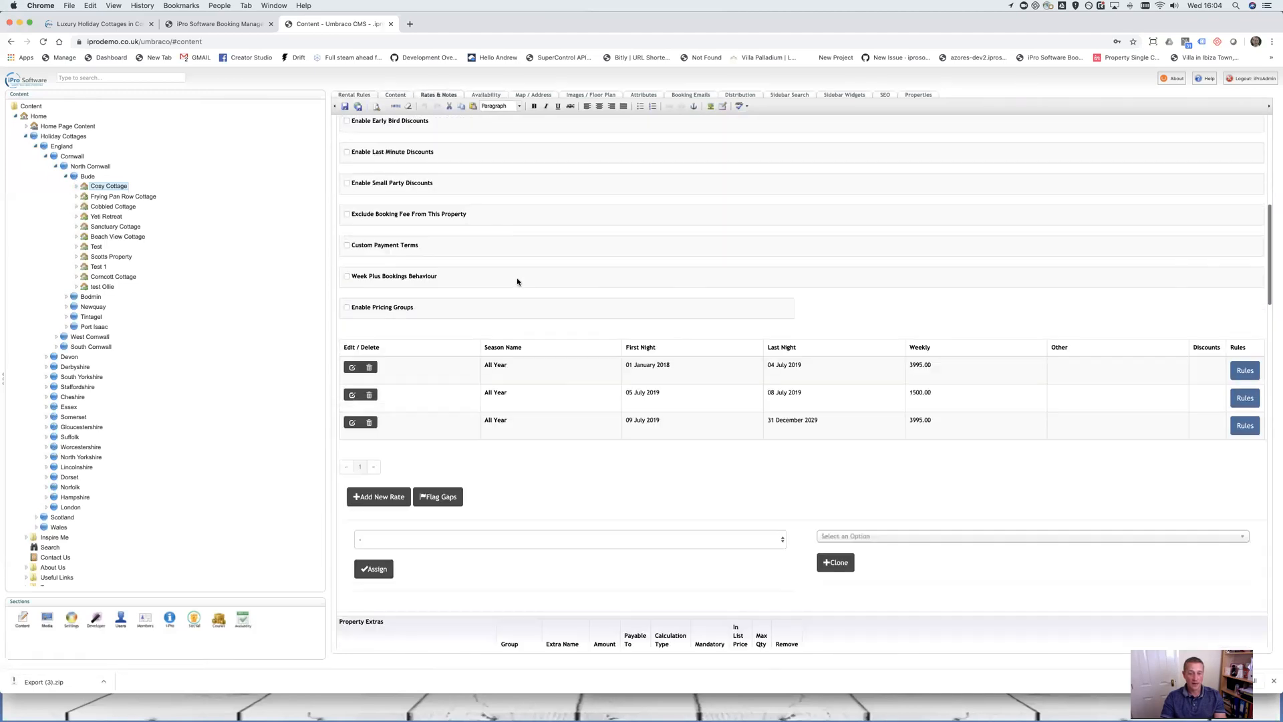
scroll(535, 446, down, 6)
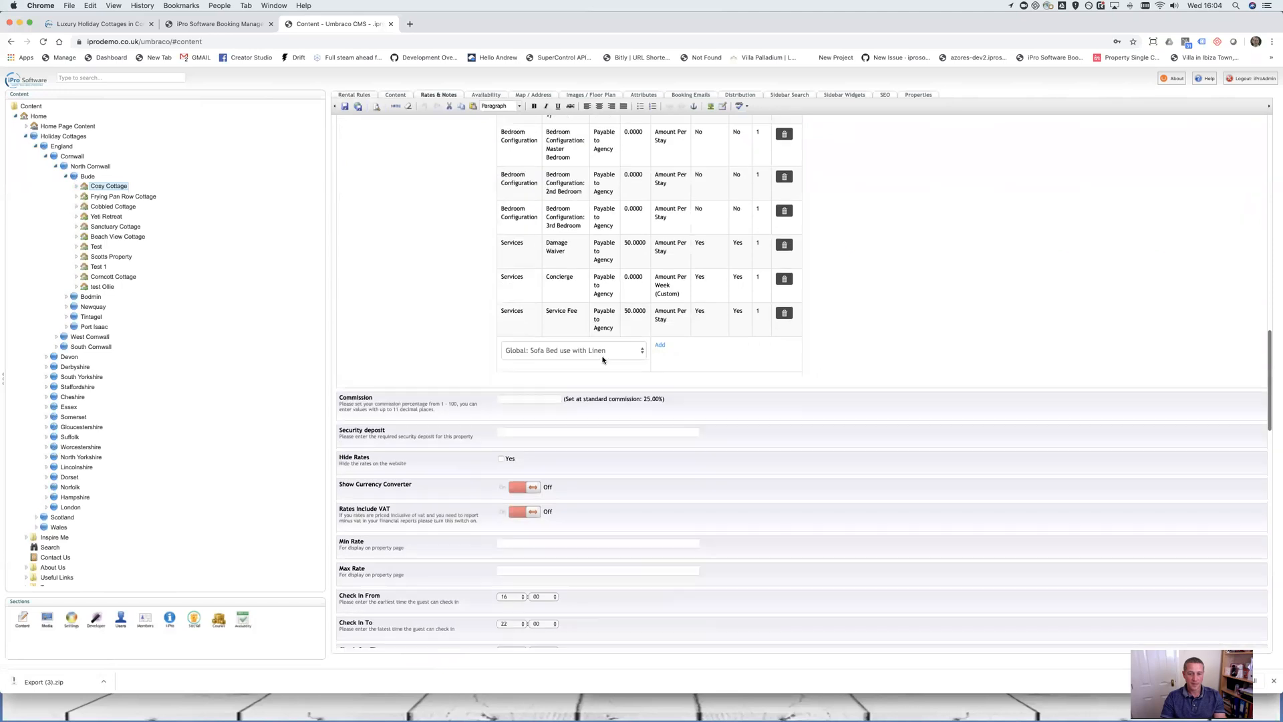
click(603, 344)
click(601, 402)
click(666, 341)
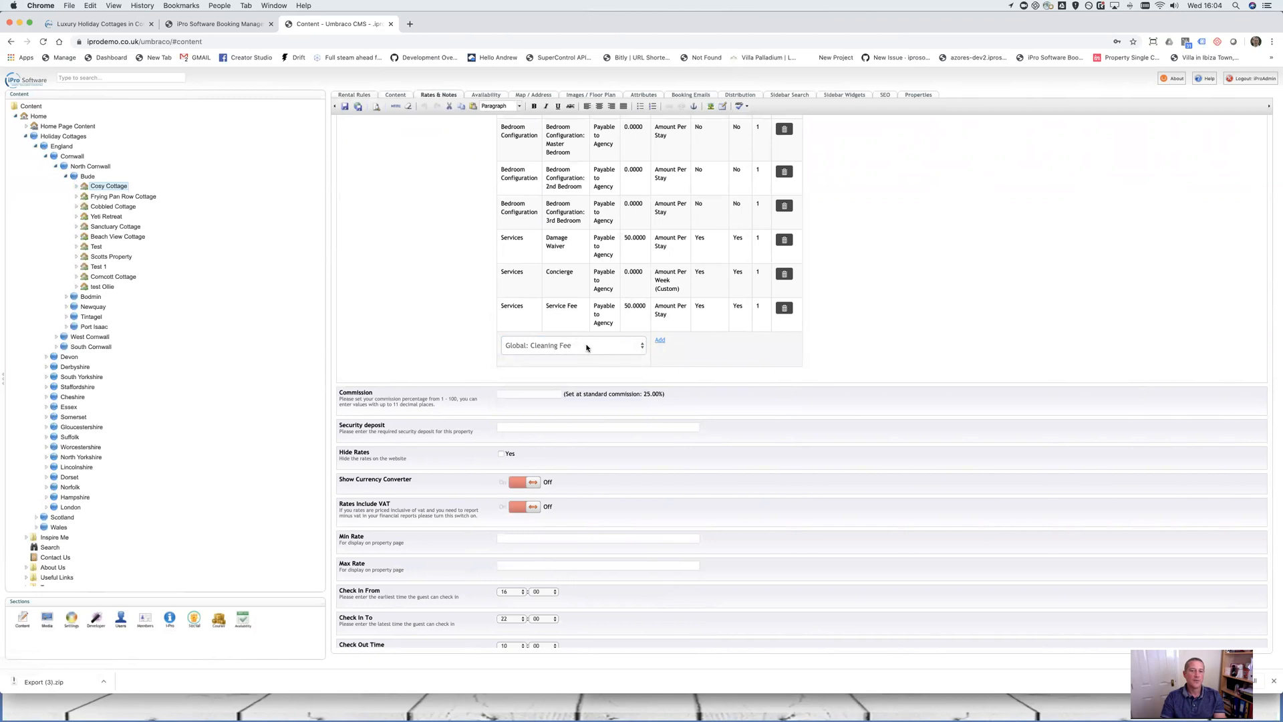
scroll(520, 379, up, 3)
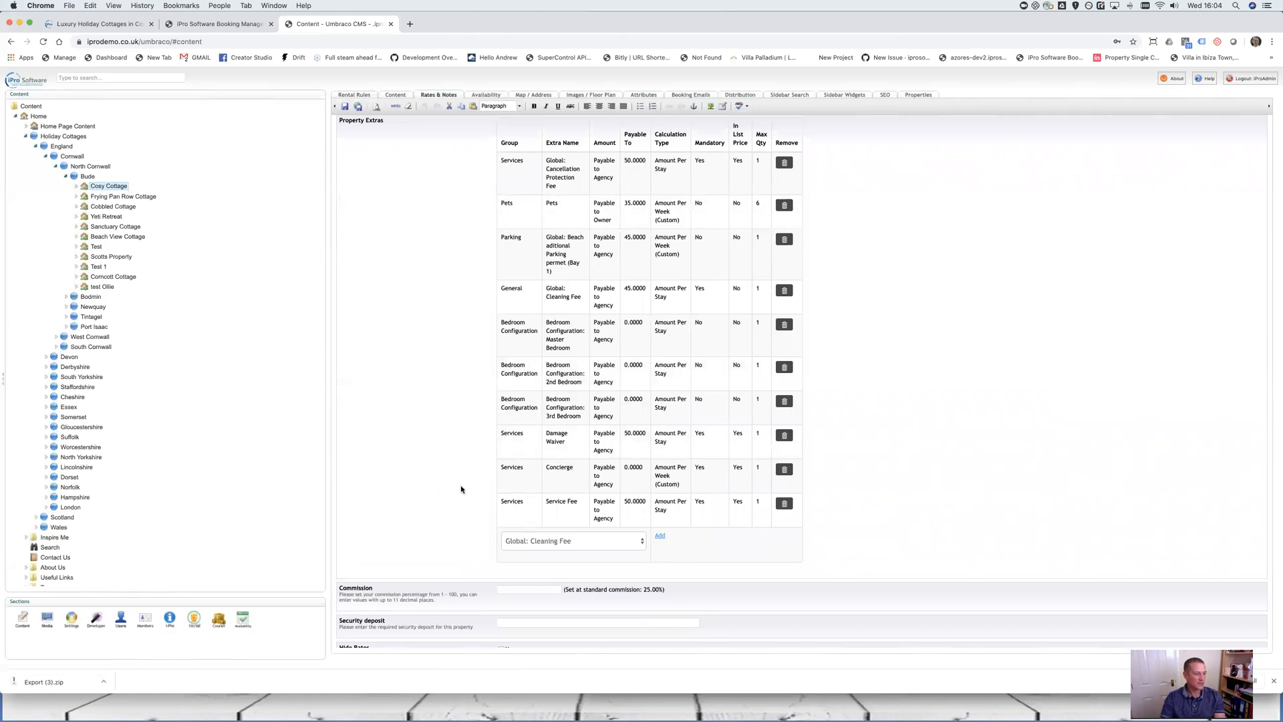
click(206, 25)
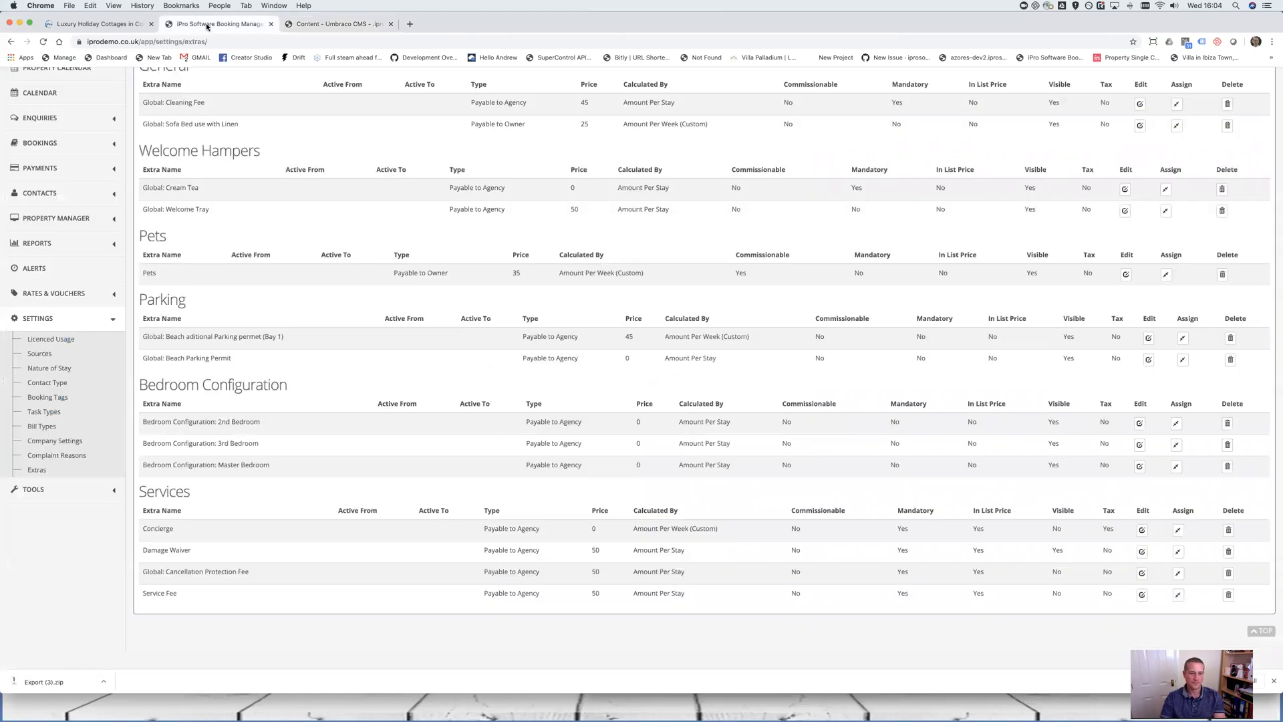
scroll(513, 392, up, 1)
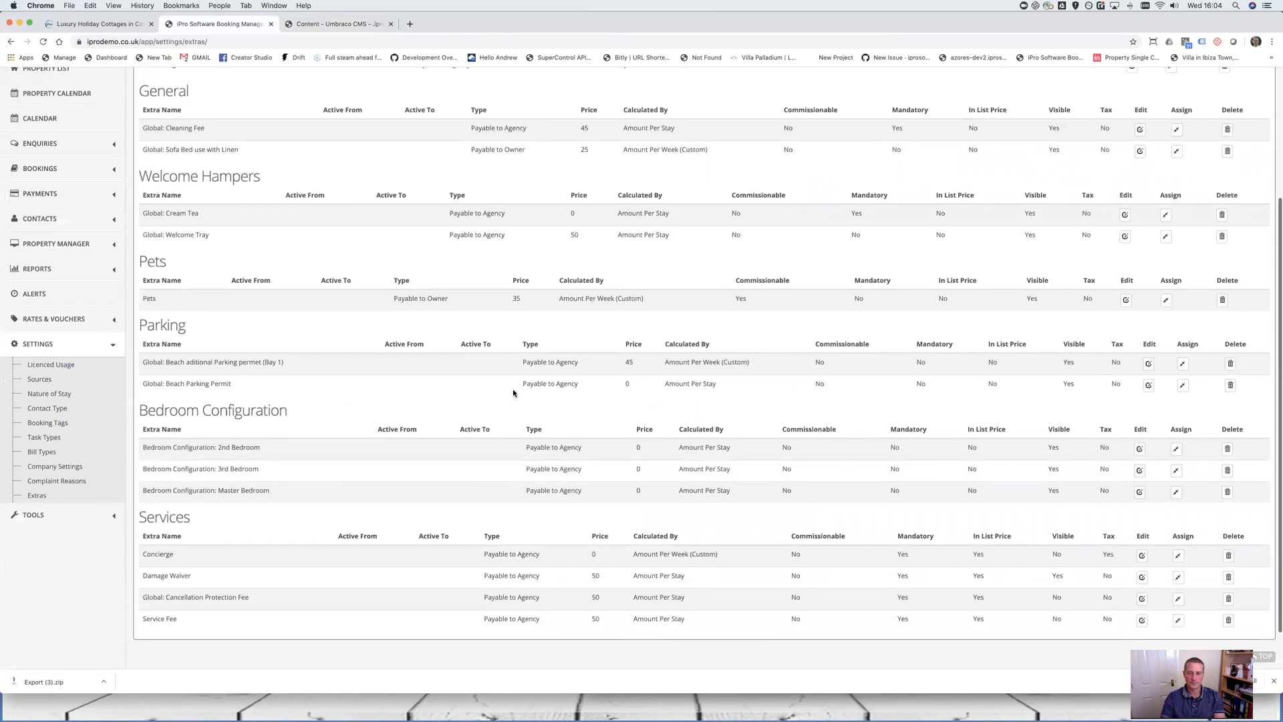
scroll(509, 397, up, 1)
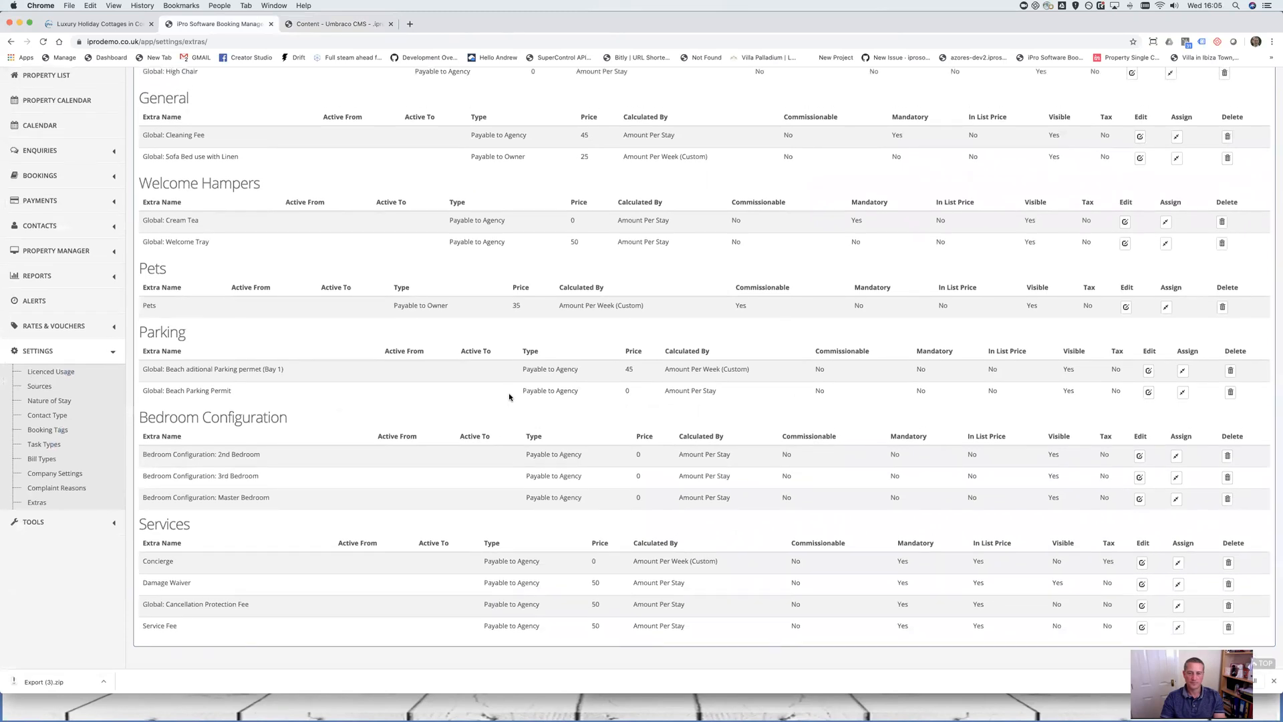
scroll(509, 396, up, 1)
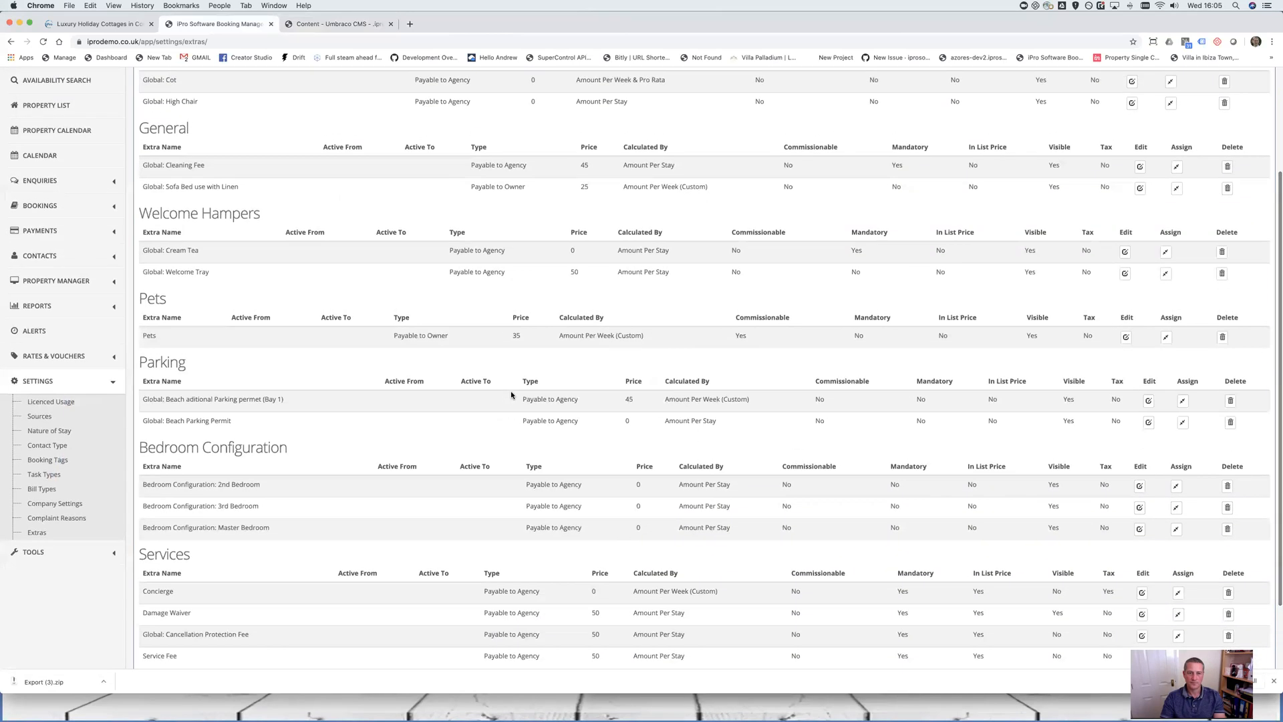
click(1120, 273)
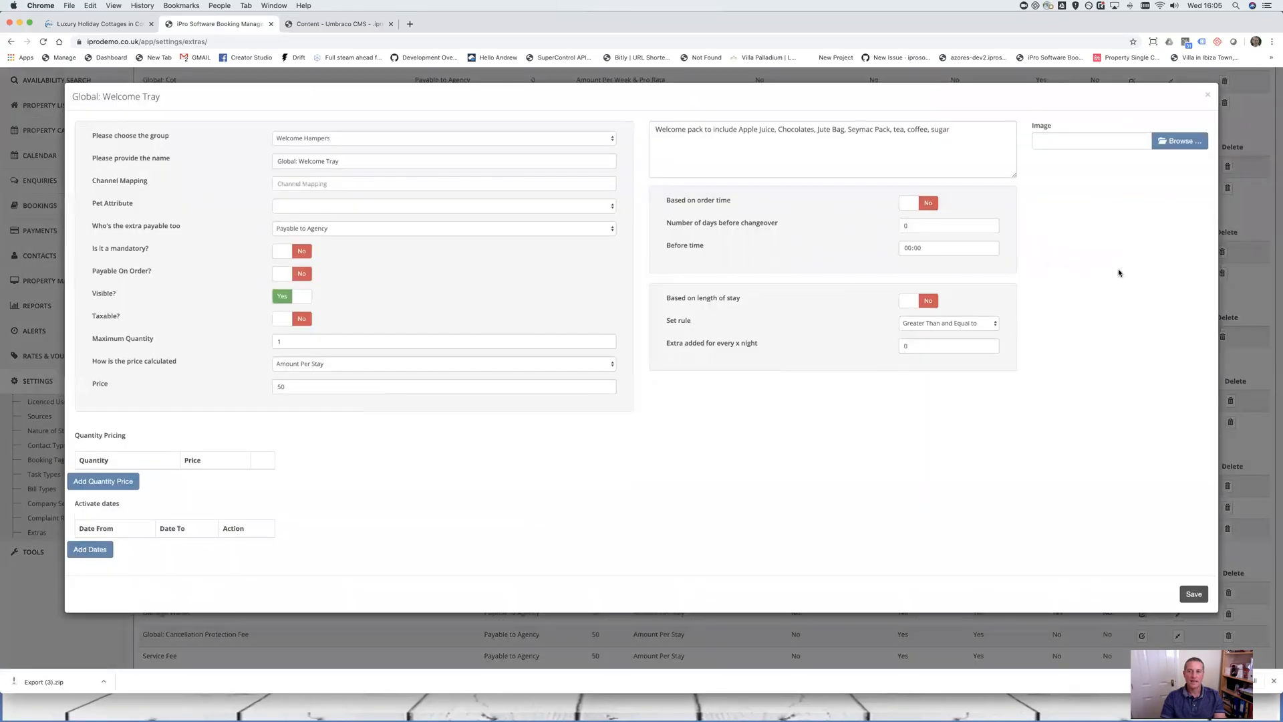
click(1203, 96)
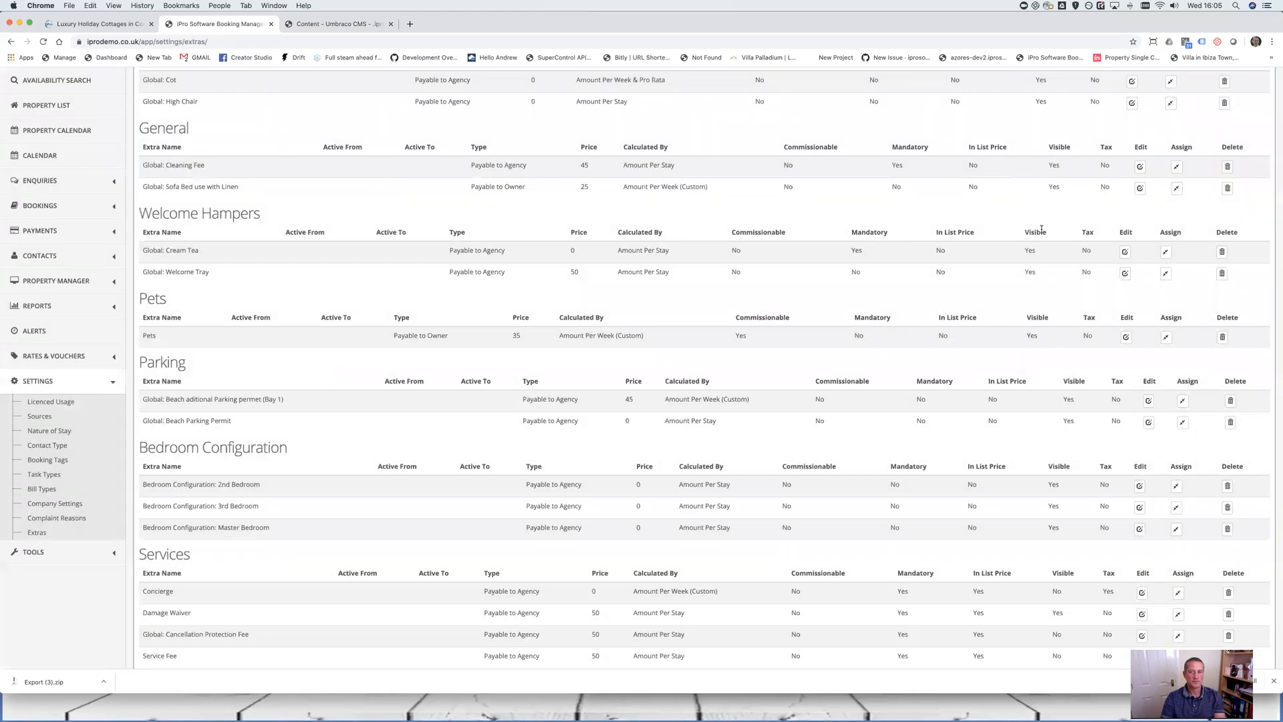
click(1125, 253)
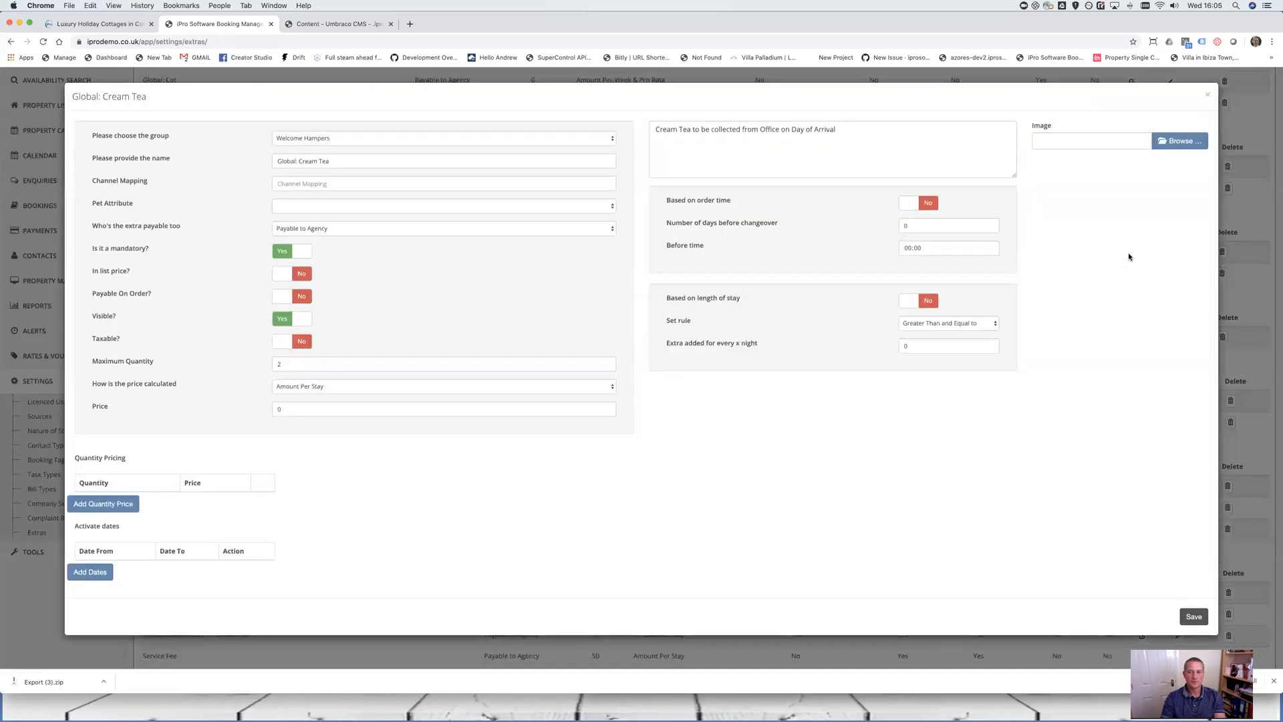
click(1206, 95)
scroll(905, 196, down, 3)
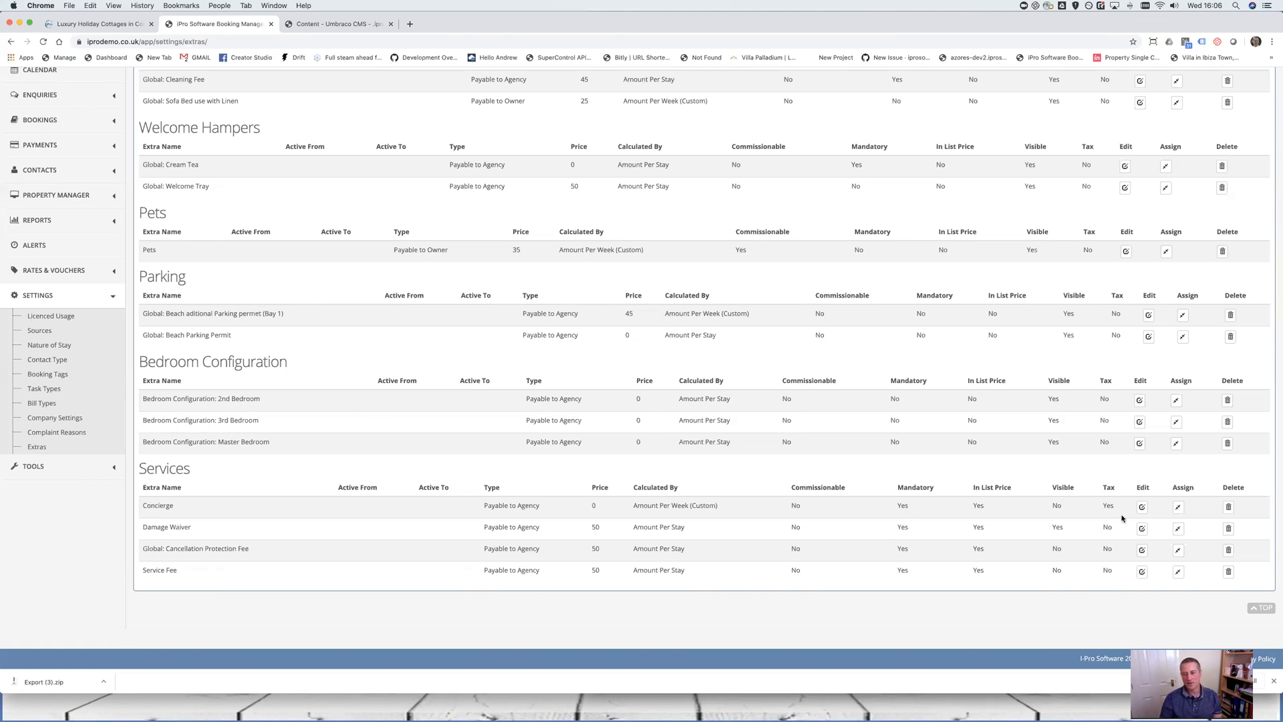
Check the Service Fee details, then set Cancellation Protection Fee's allocation location filter to Any
click(1142, 571)
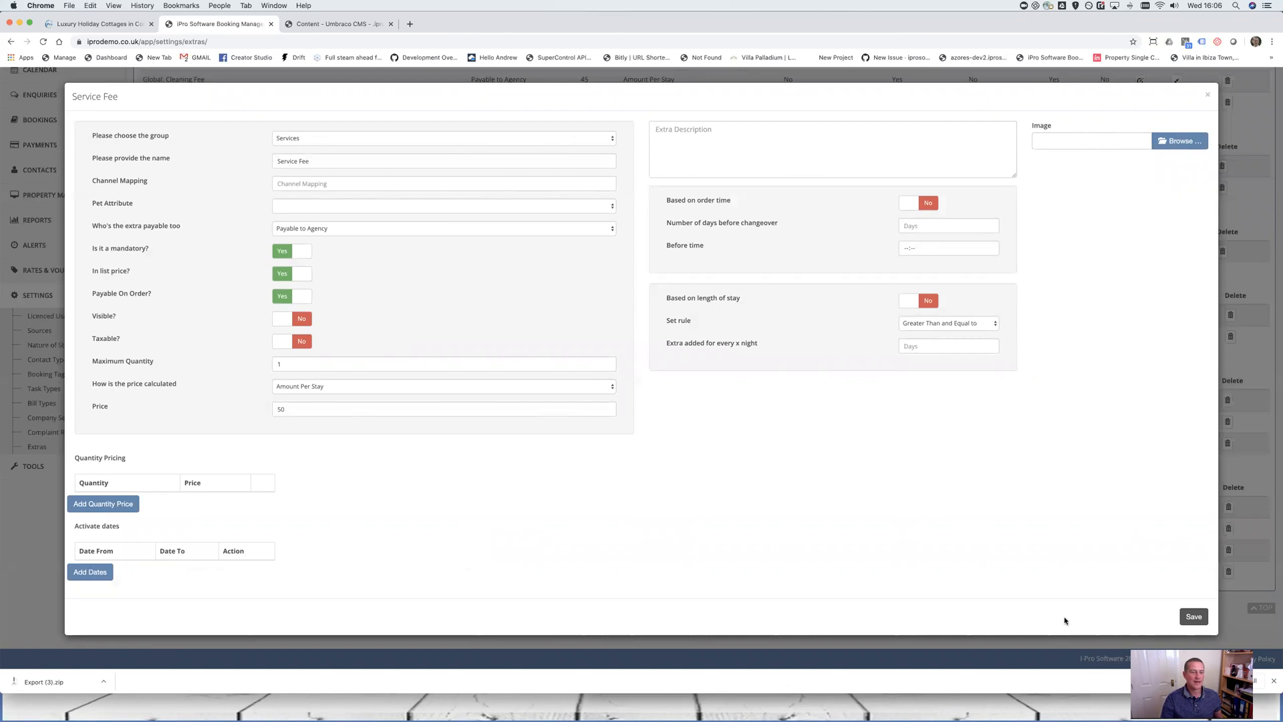
click(1207, 95)
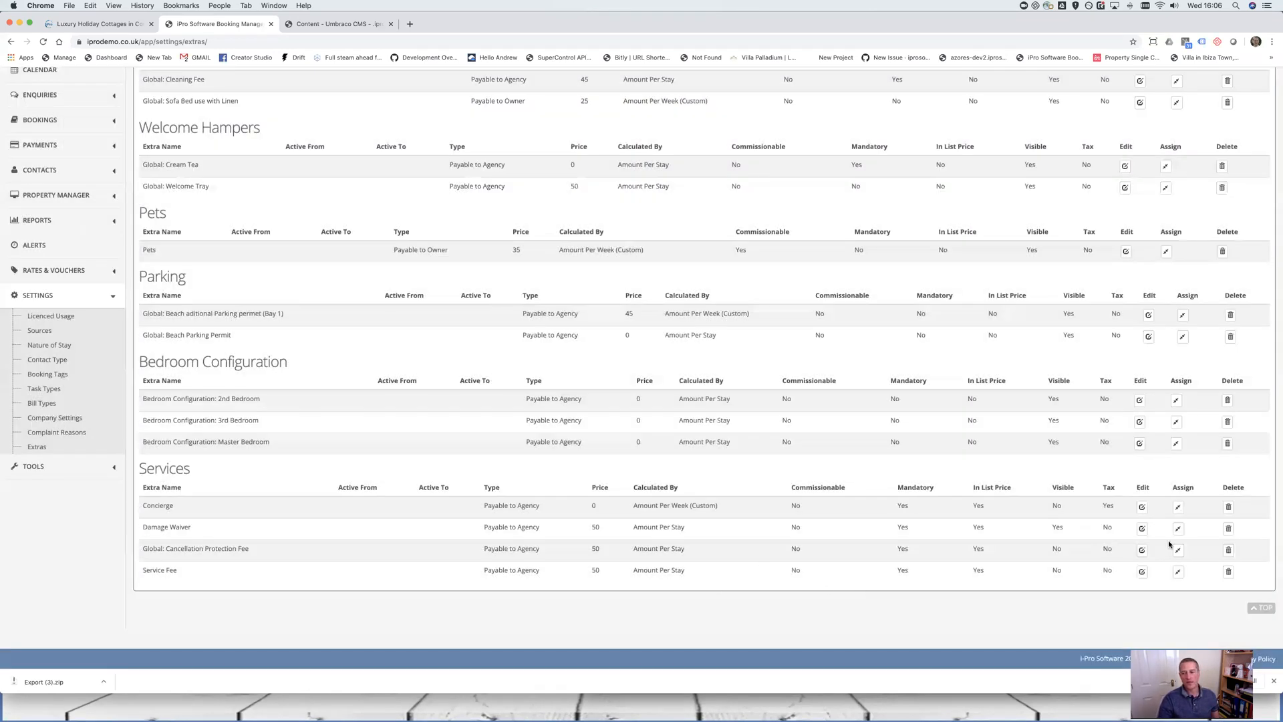
click(1177, 549)
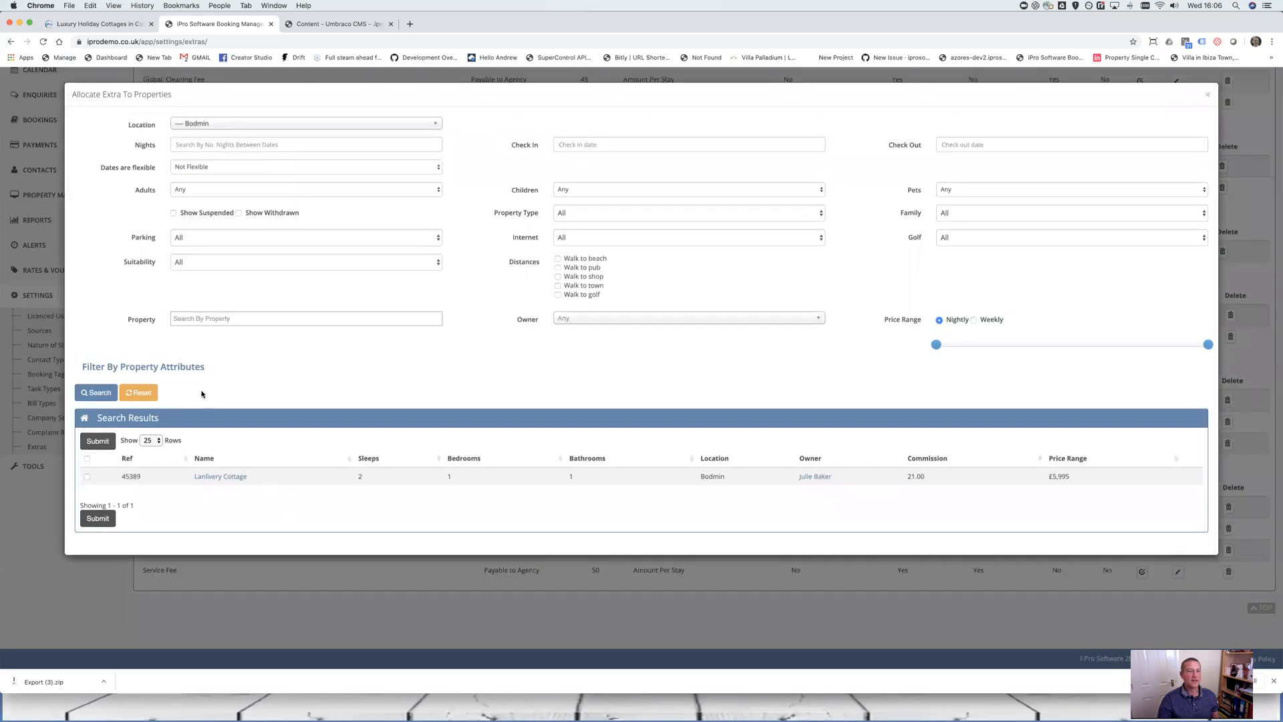
click(238, 124)
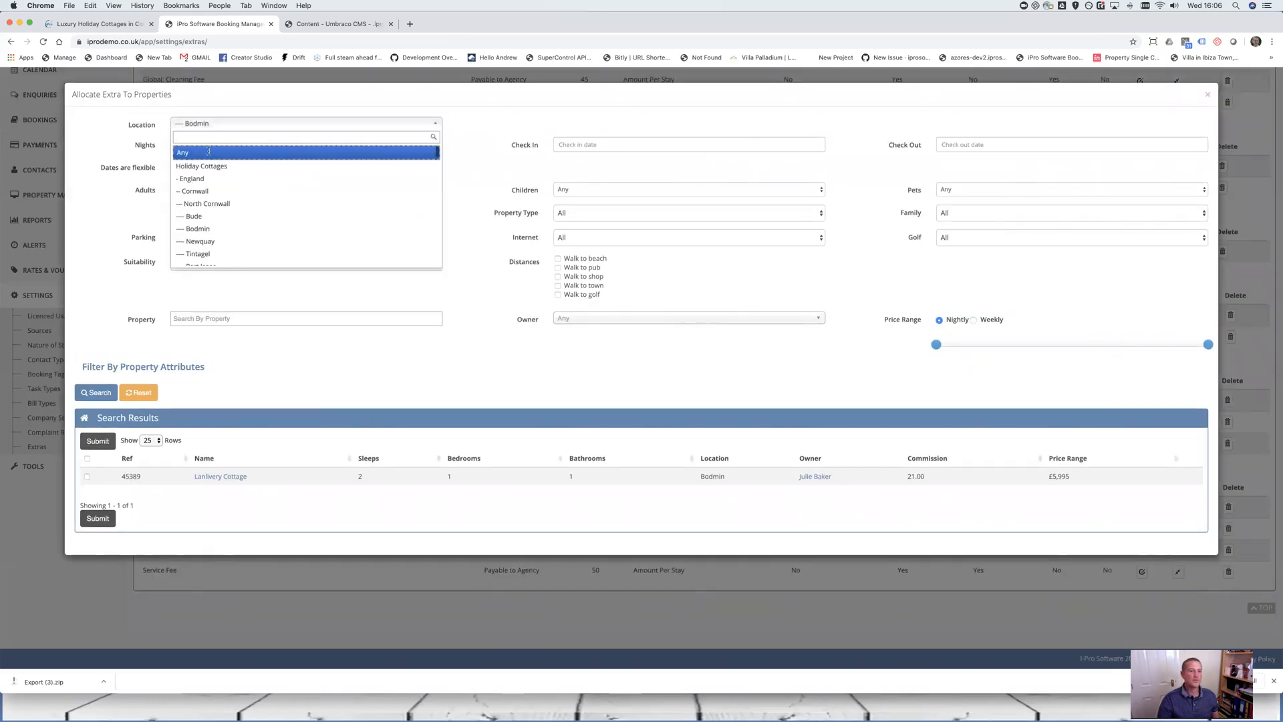
click(208, 154)
Search properties across all locations, review the list, and close it without allocating
click(100, 393)
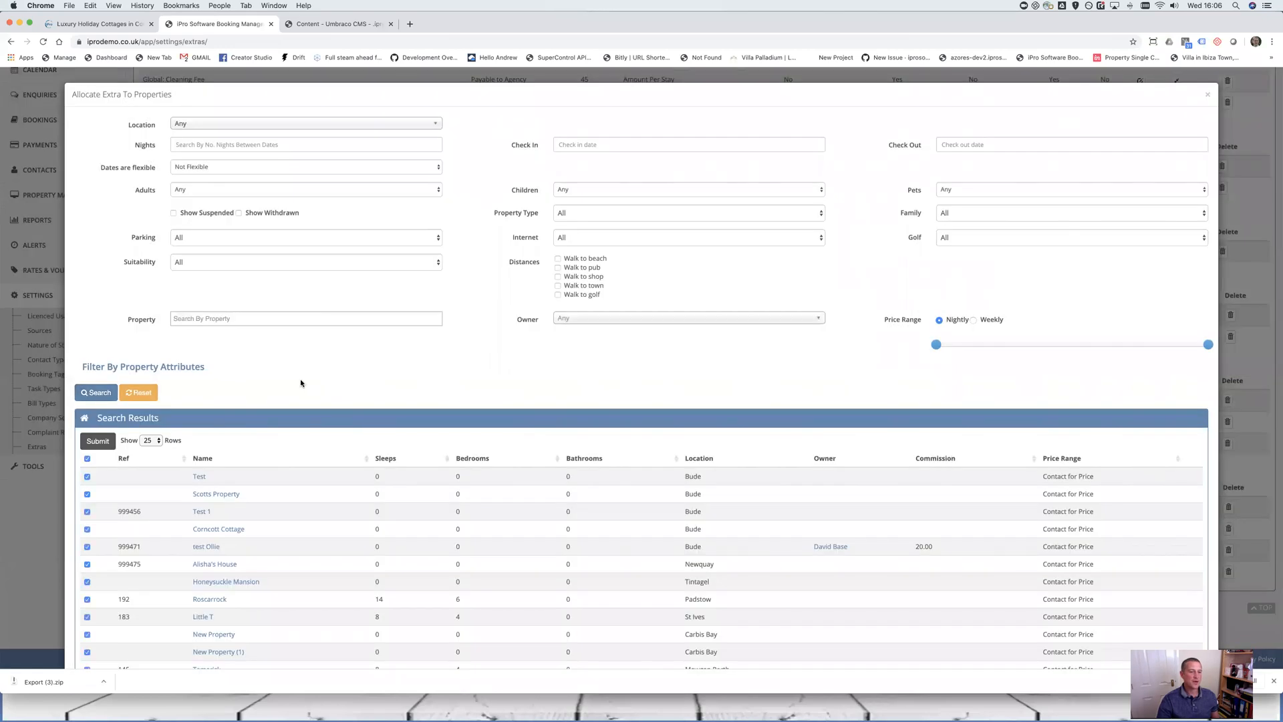
scroll(300, 383, down, 10)
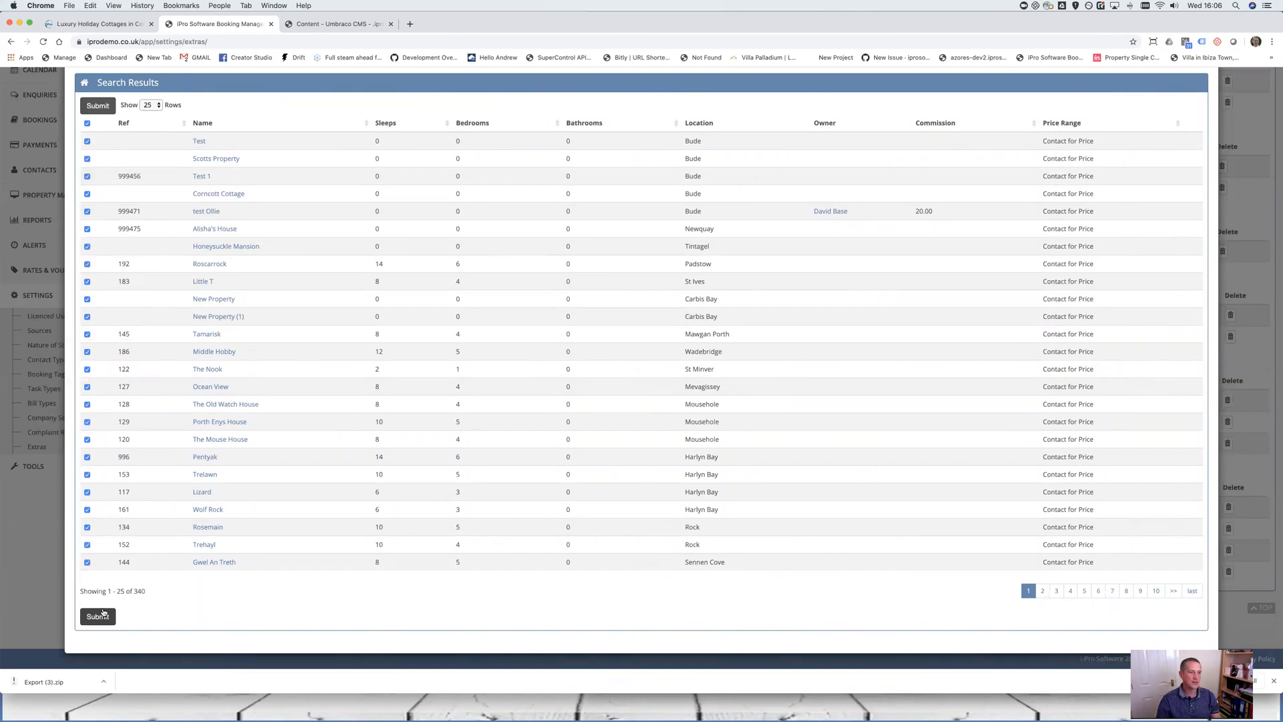
scroll(851, 384, up, 6)
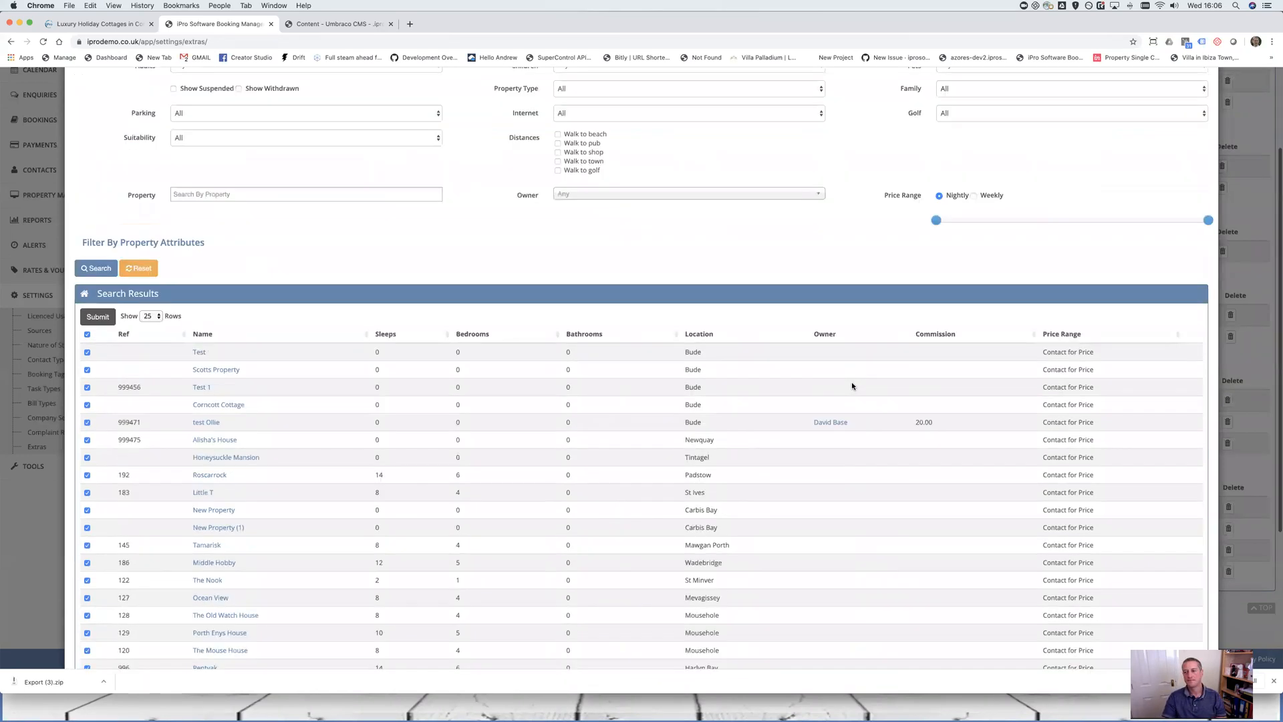
scroll(851, 385, up, 4)
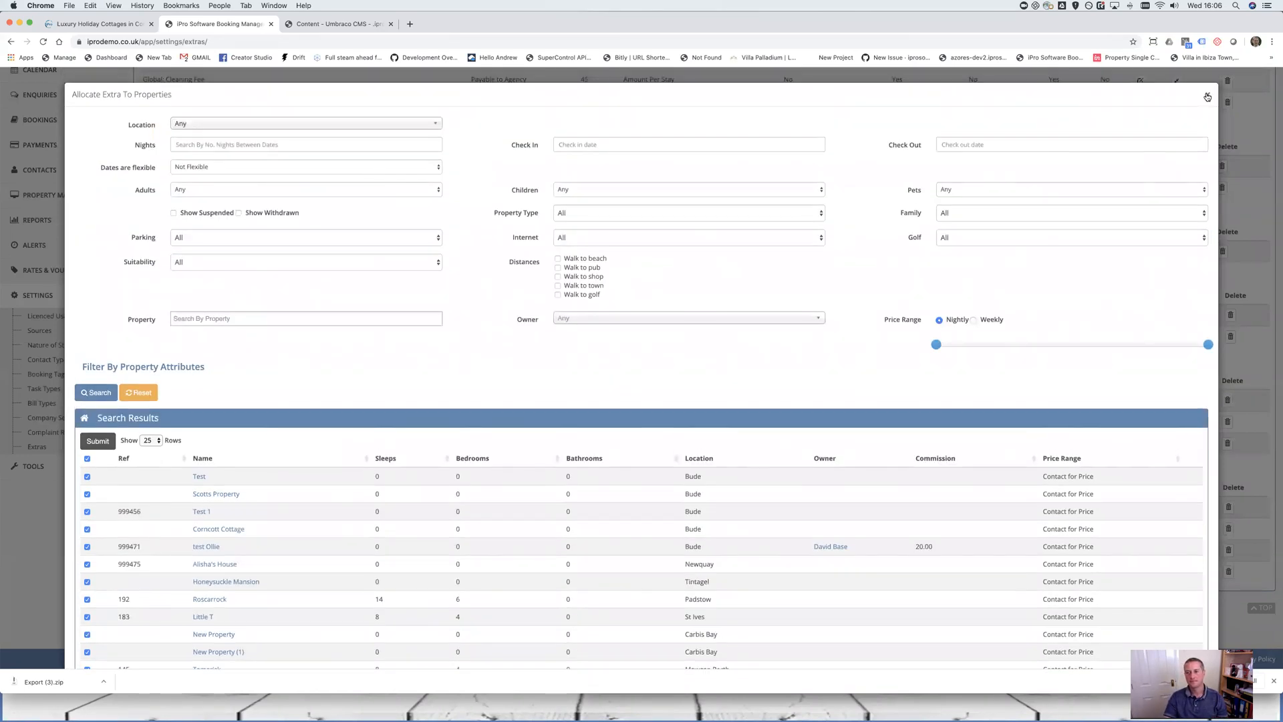
click(1207, 97)
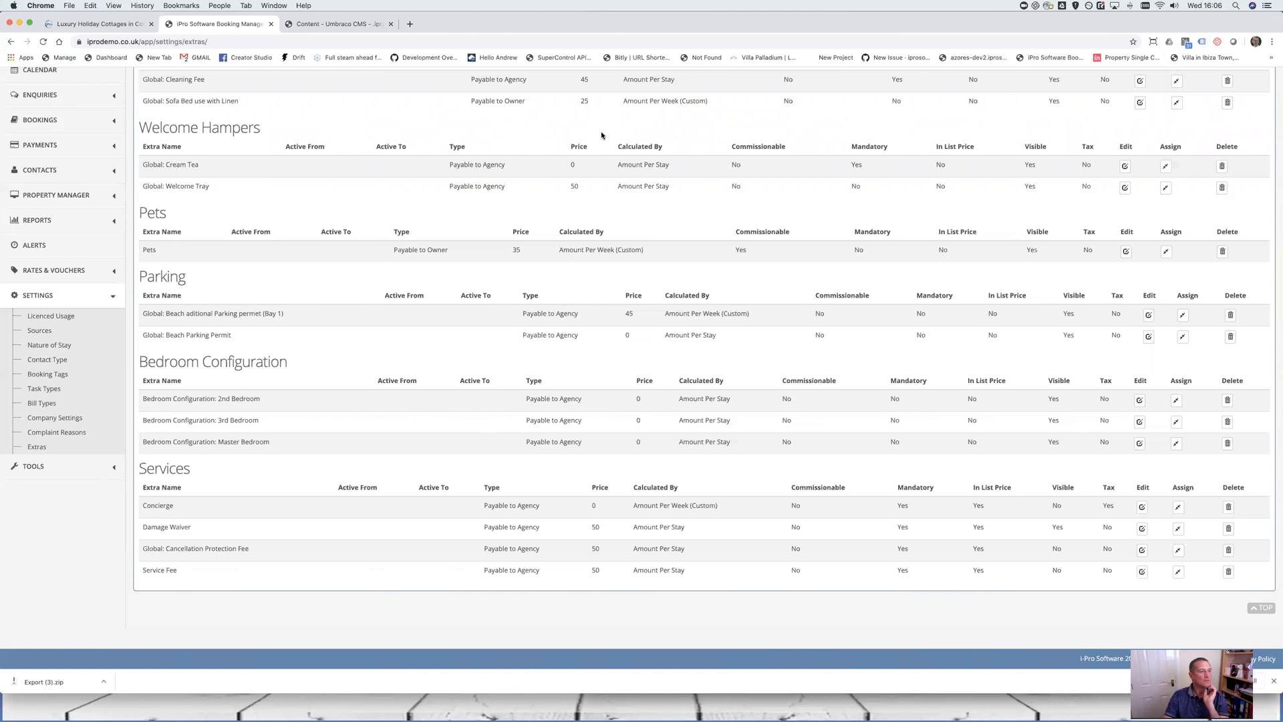
scroll(481, 220, up, 5)
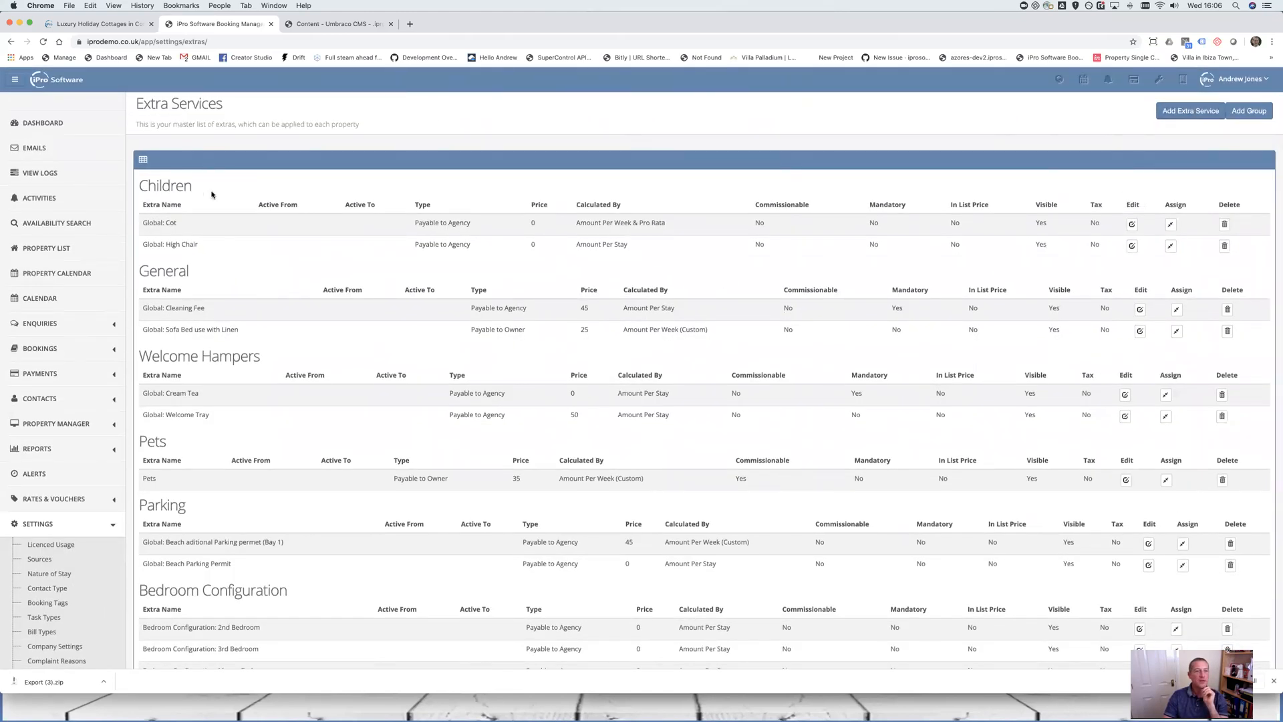
drag(200, 188, 129, 182)
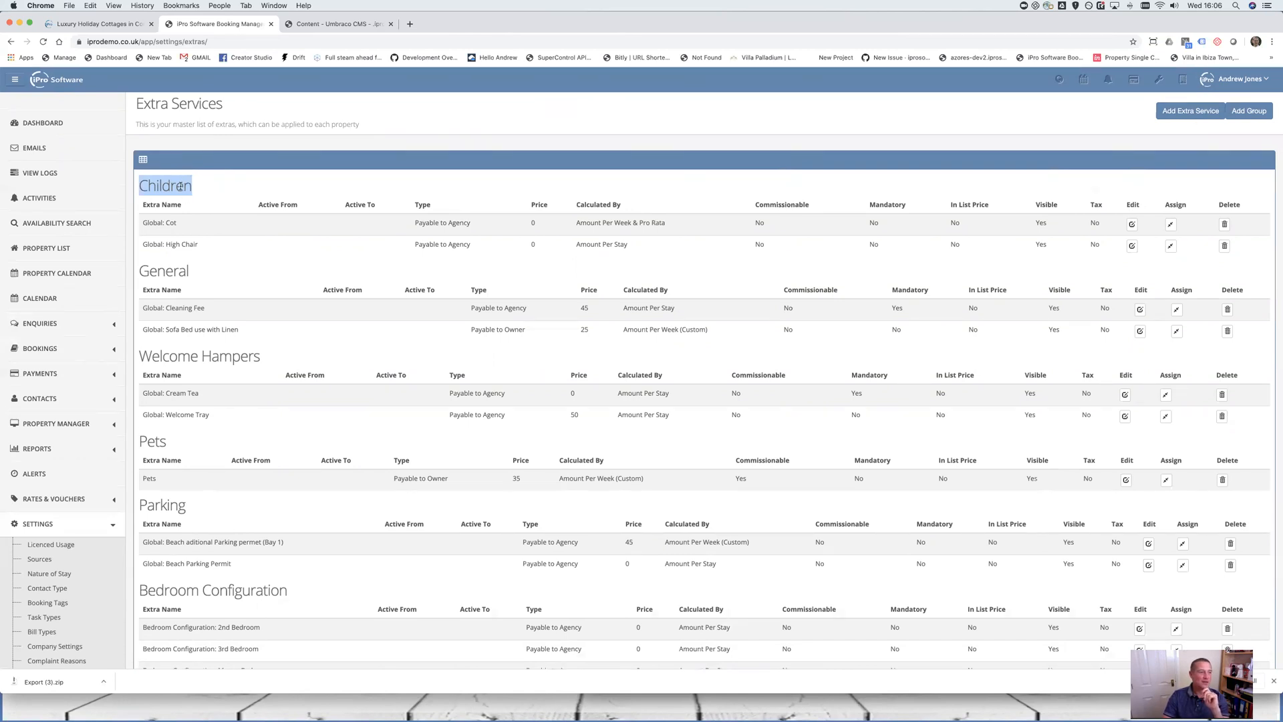
click(181, 187)
double_click(182, 186)
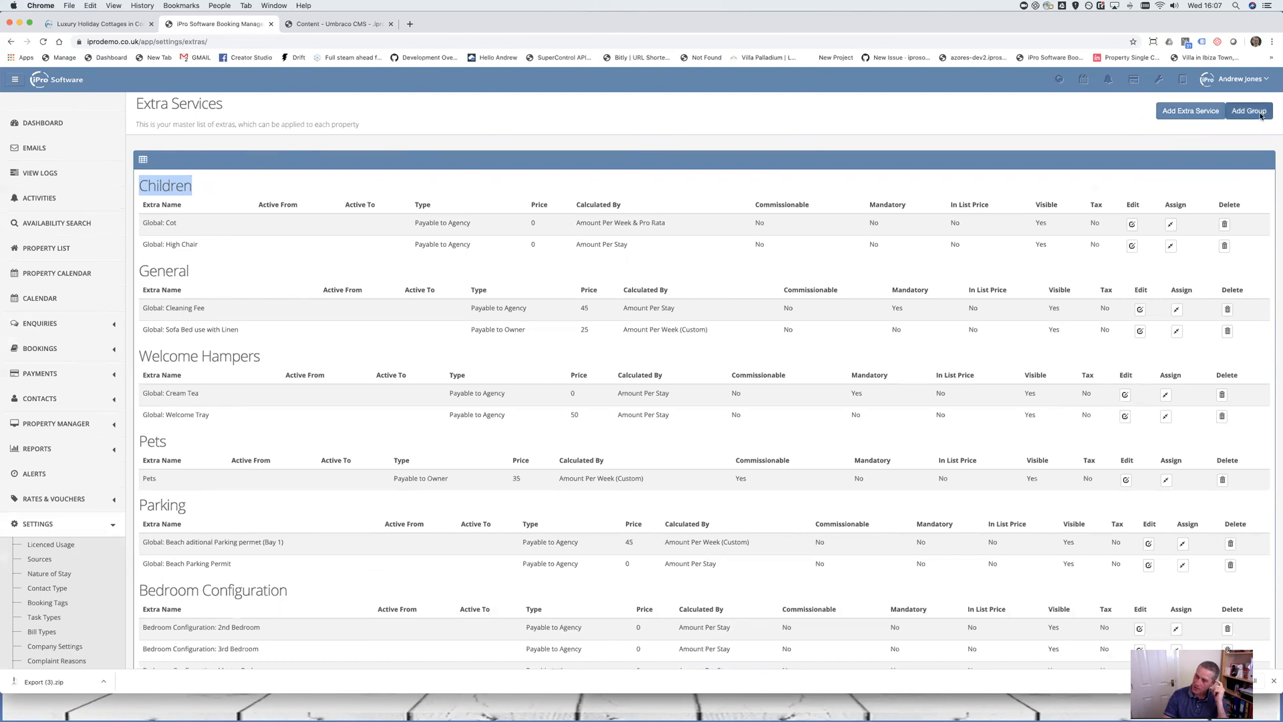
click(1261, 115)
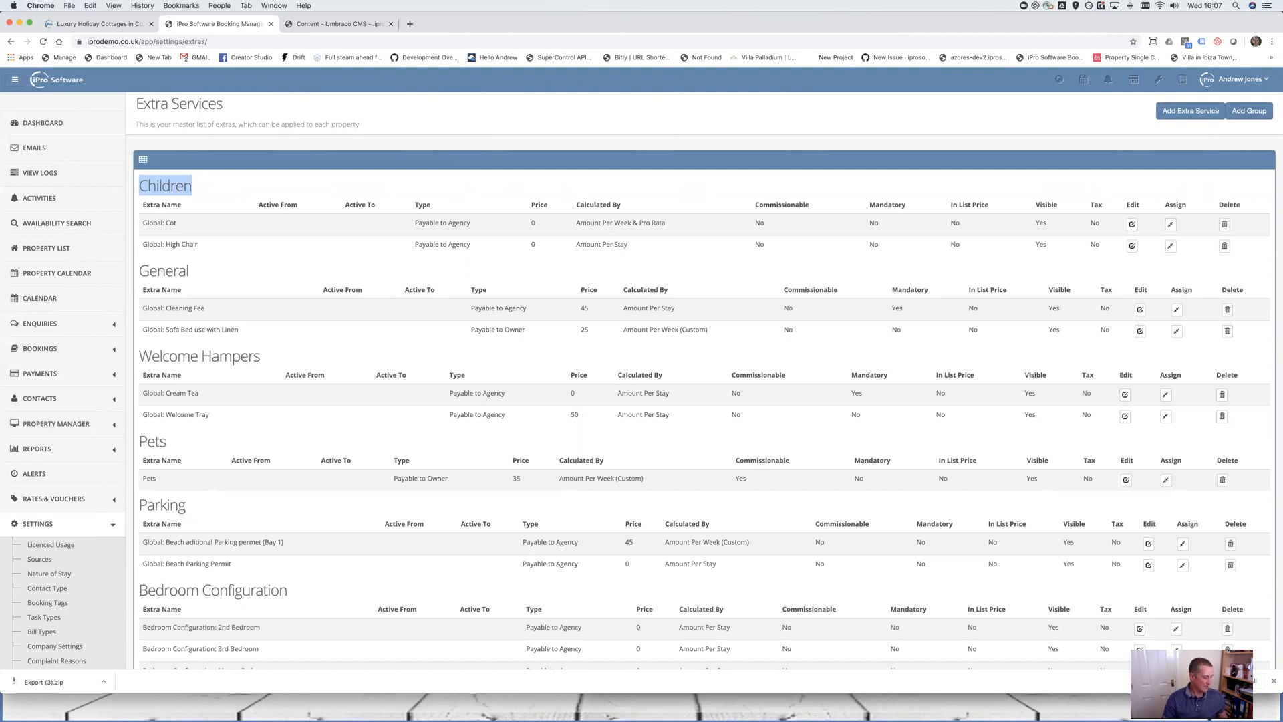
scroll(429, 451, down, 3)
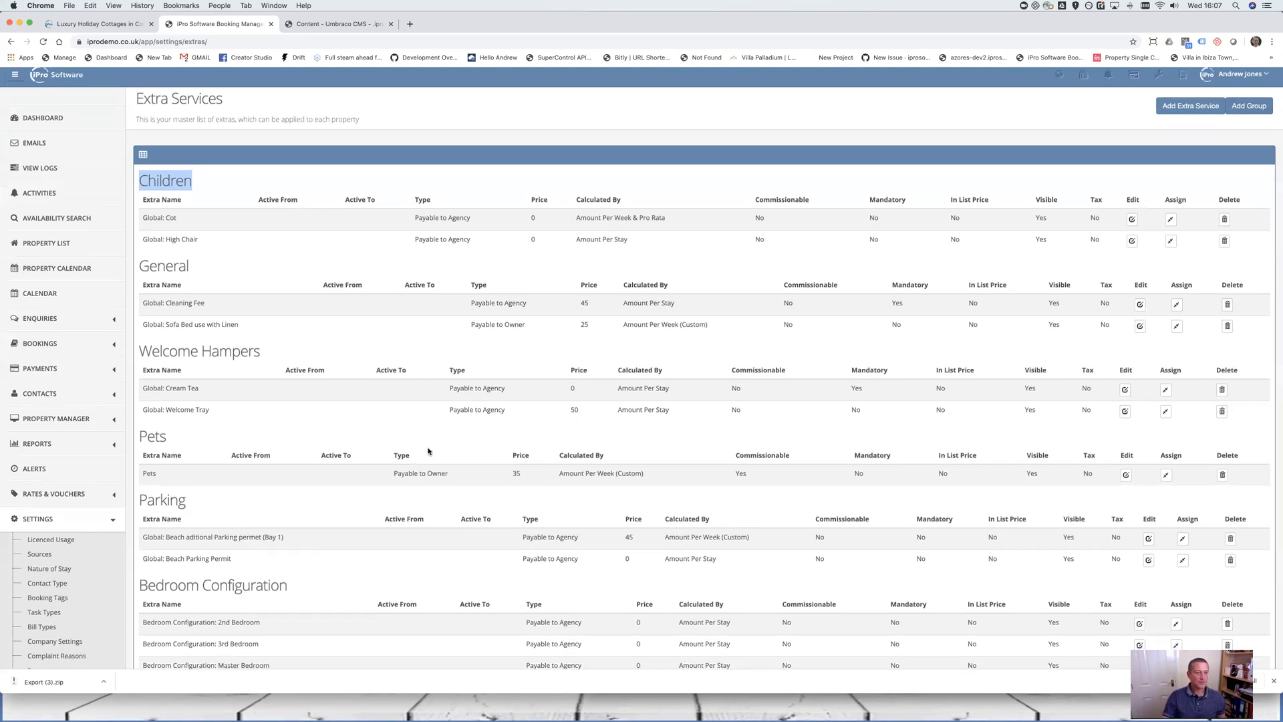
scroll(429, 451, down, 3)
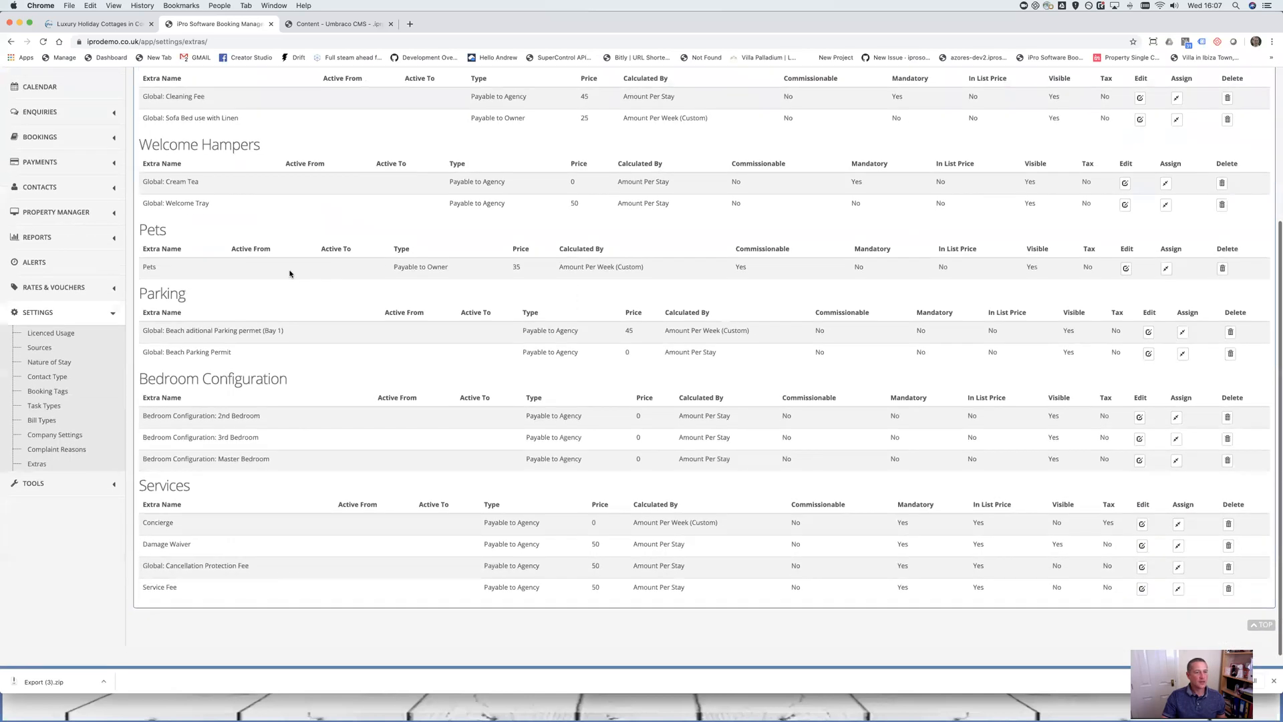
scroll(289, 274, up, 3)
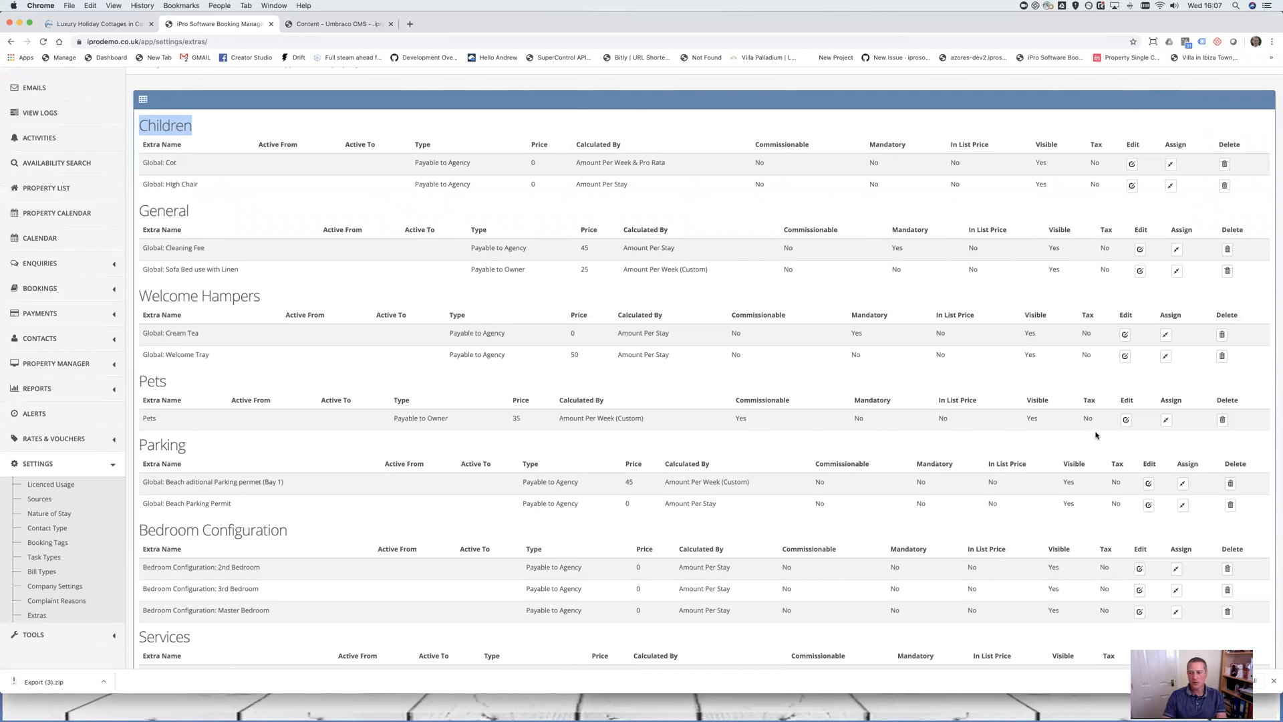
Review the Pets extra, clicking into Channel Mapping and setting the first custom quantity to 1
click(1126, 420)
scroll(754, 356, down, 1)
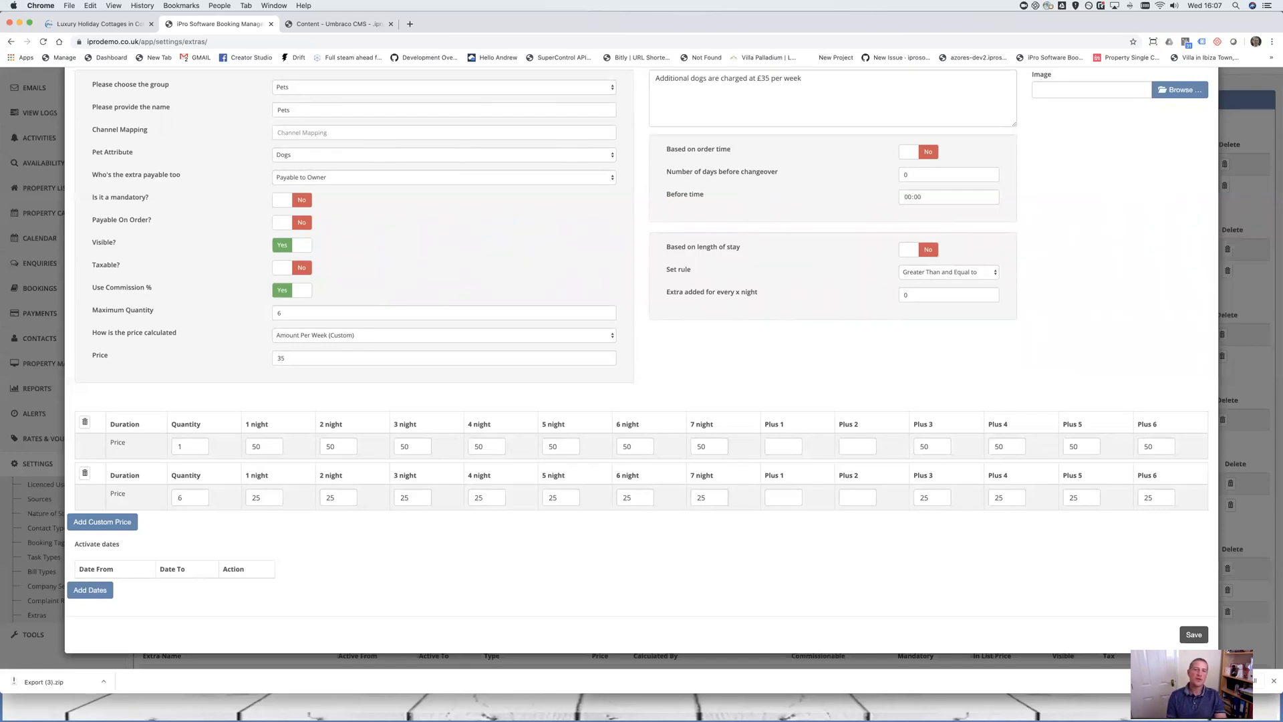
click(311, 133)
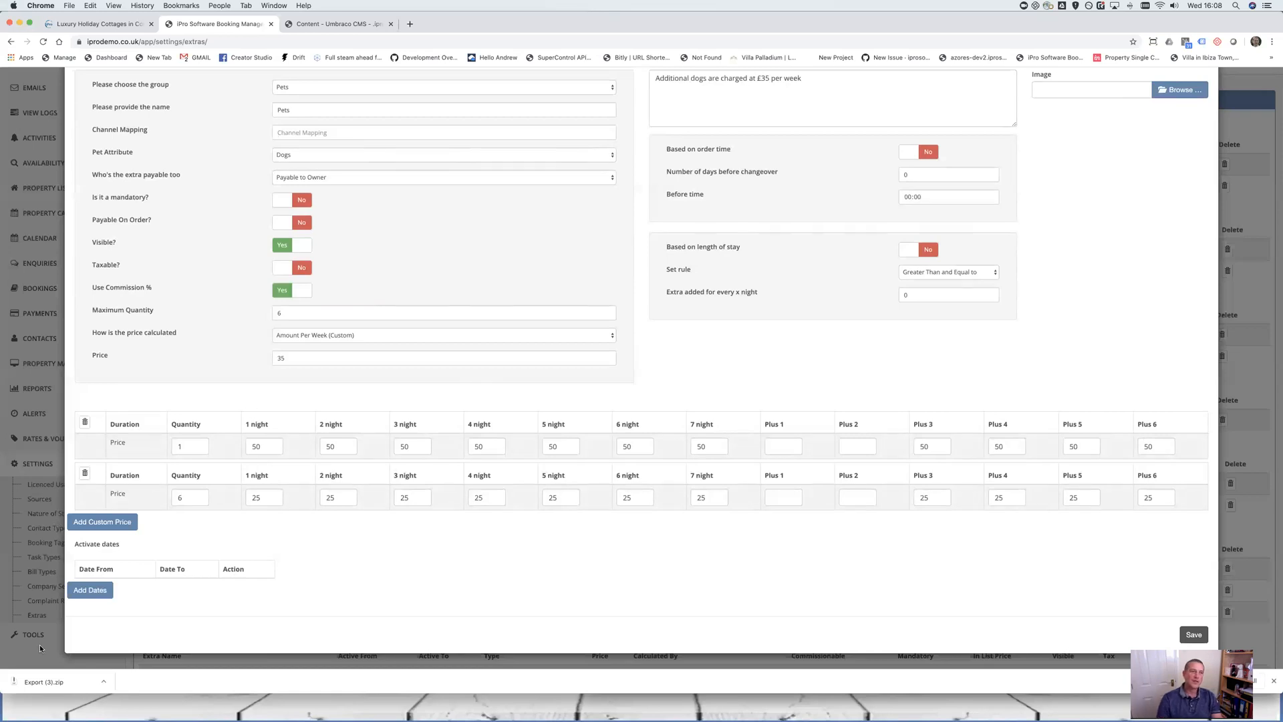
click(178, 443)
text(1)
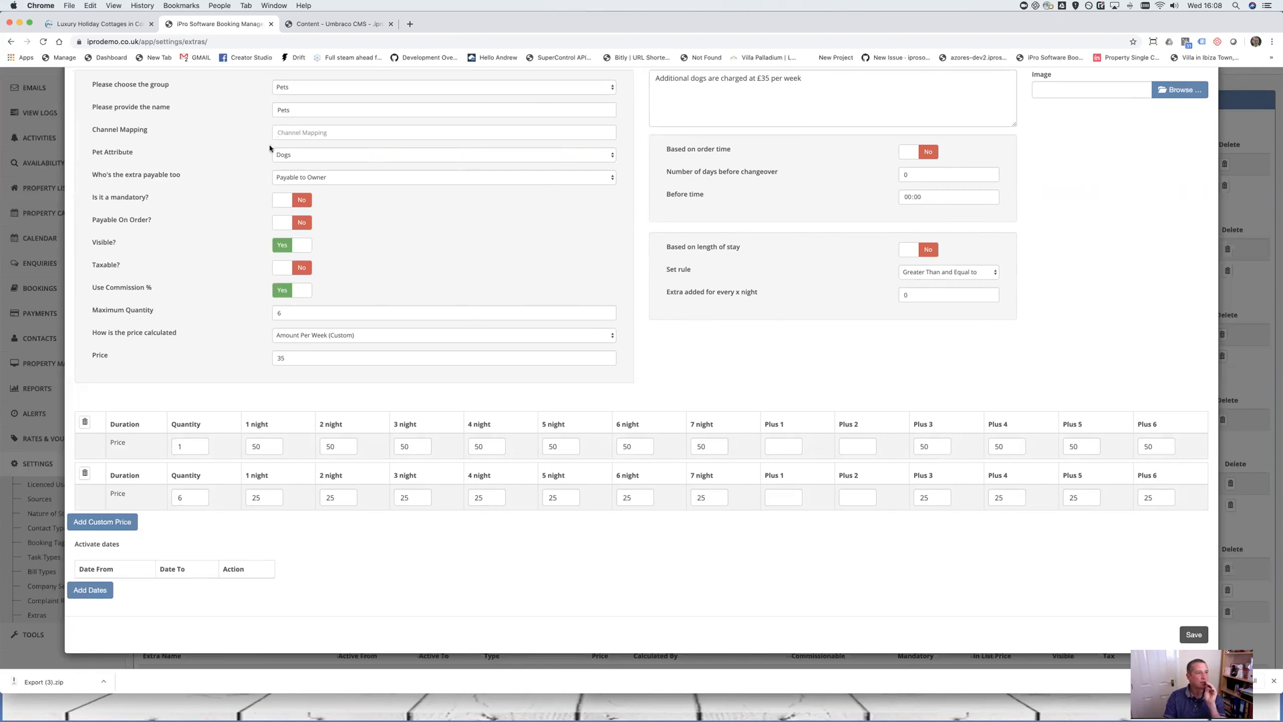
scroll(280, 140, up, 2)
Close the Pets editor and look over the Children and General extras groups
click(1207, 97)
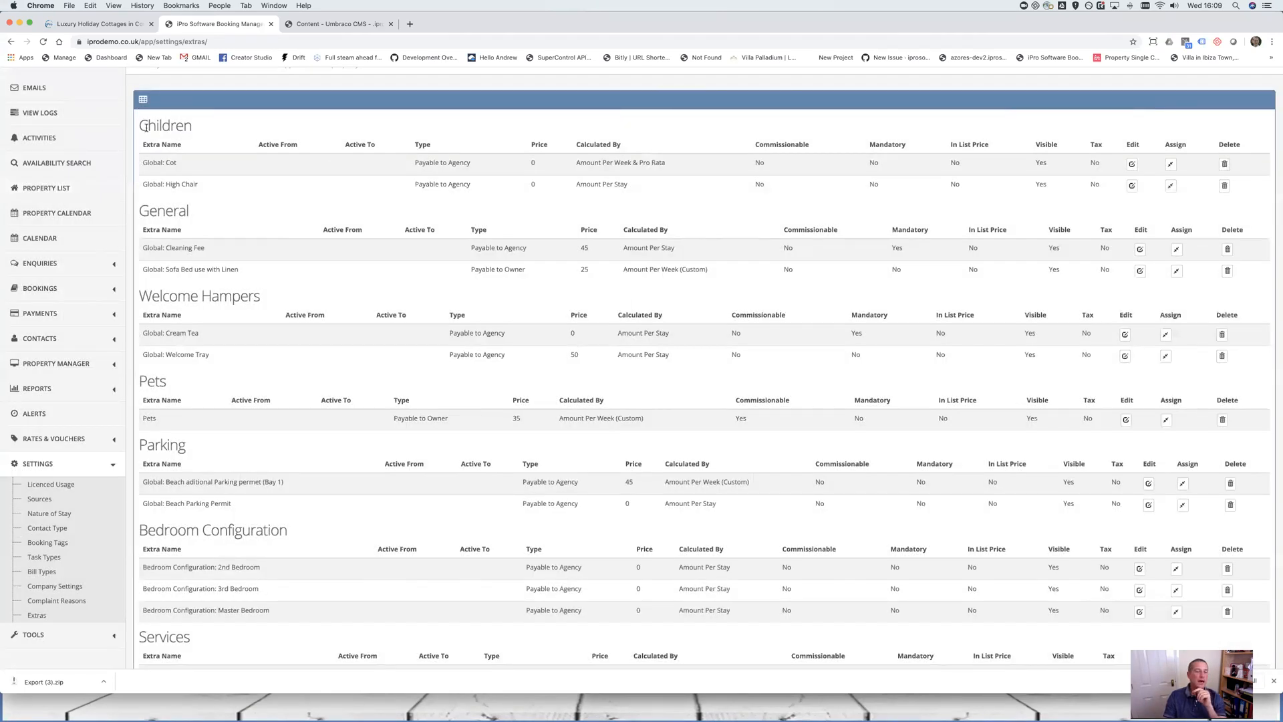
drag(167, 128, 245, 230)
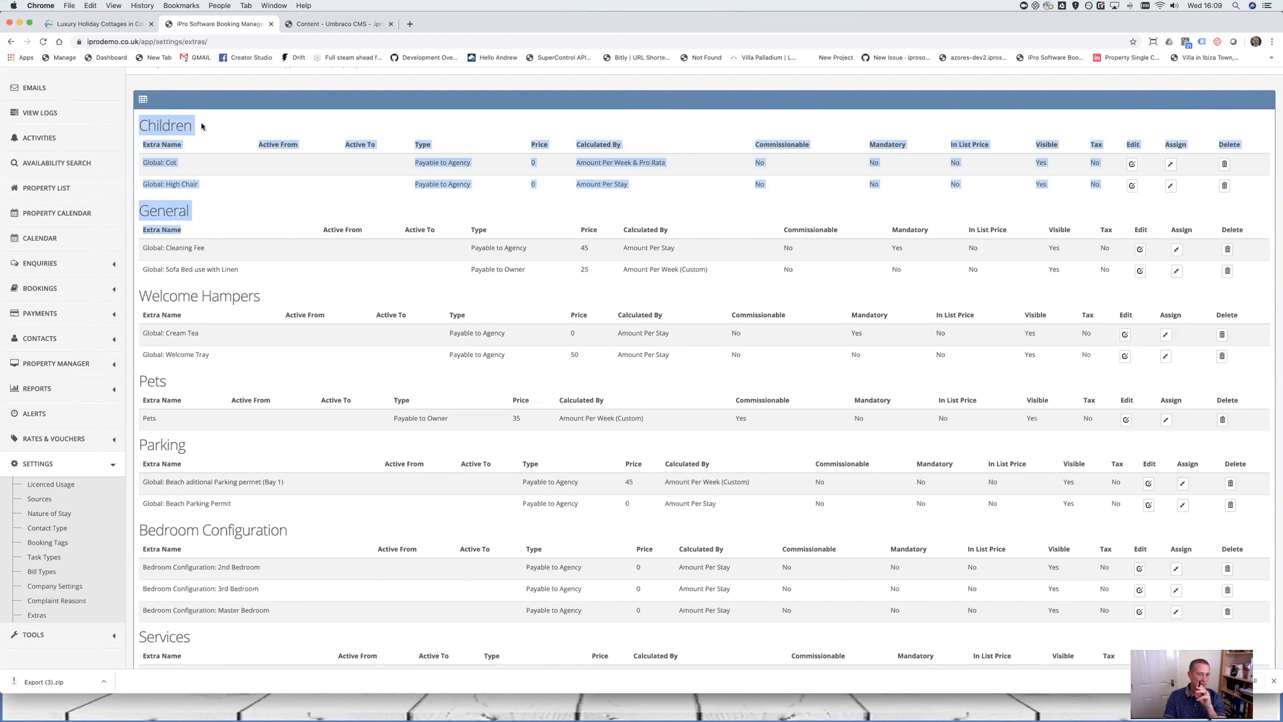
click(204, 127)
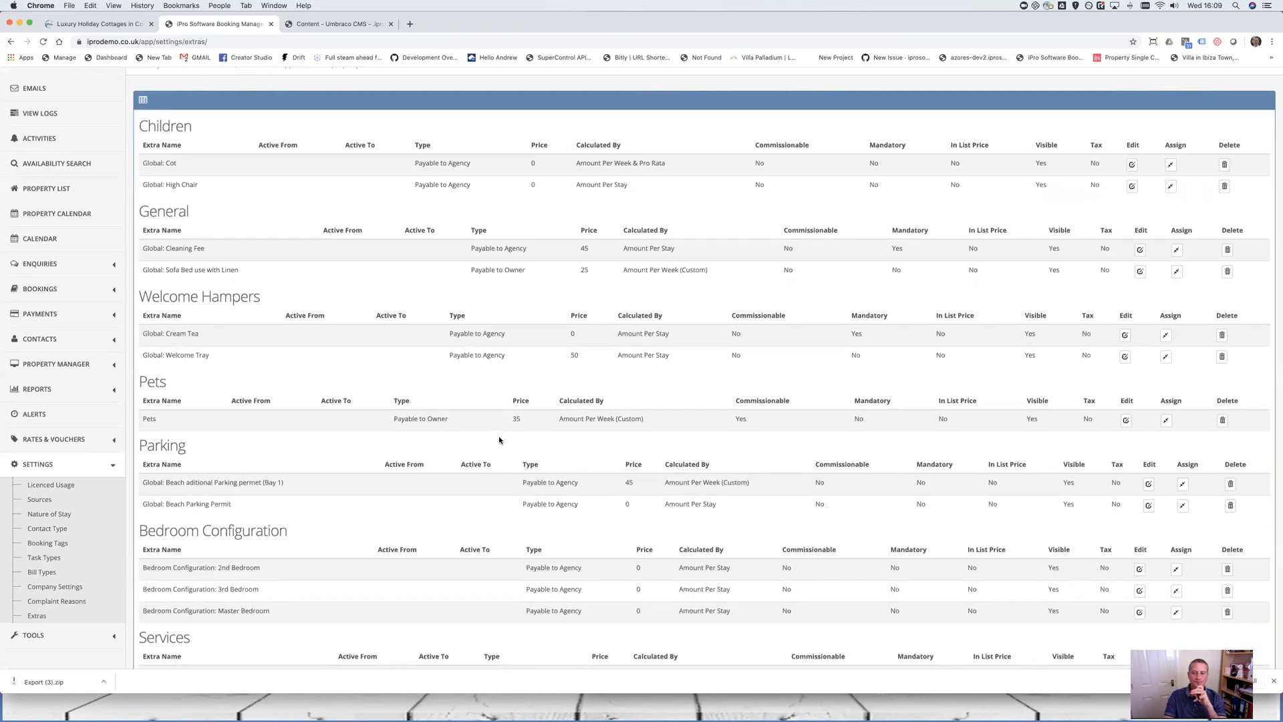
scroll(486, 440, up, 2)
scroll(486, 440, down, 1)
scroll(486, 439, down, 4)
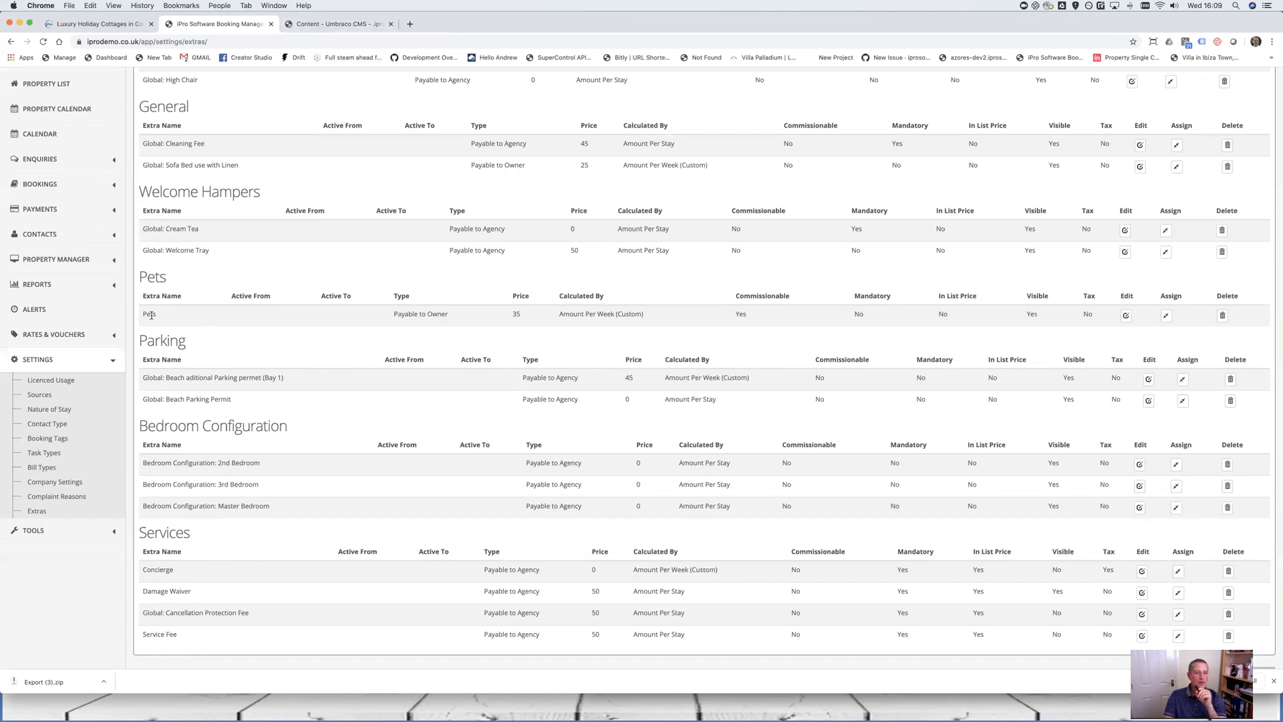
Reopen Pets, confirm its Pet Attribute stays Dogs, and switch to Umbraco
click(1126, 316)
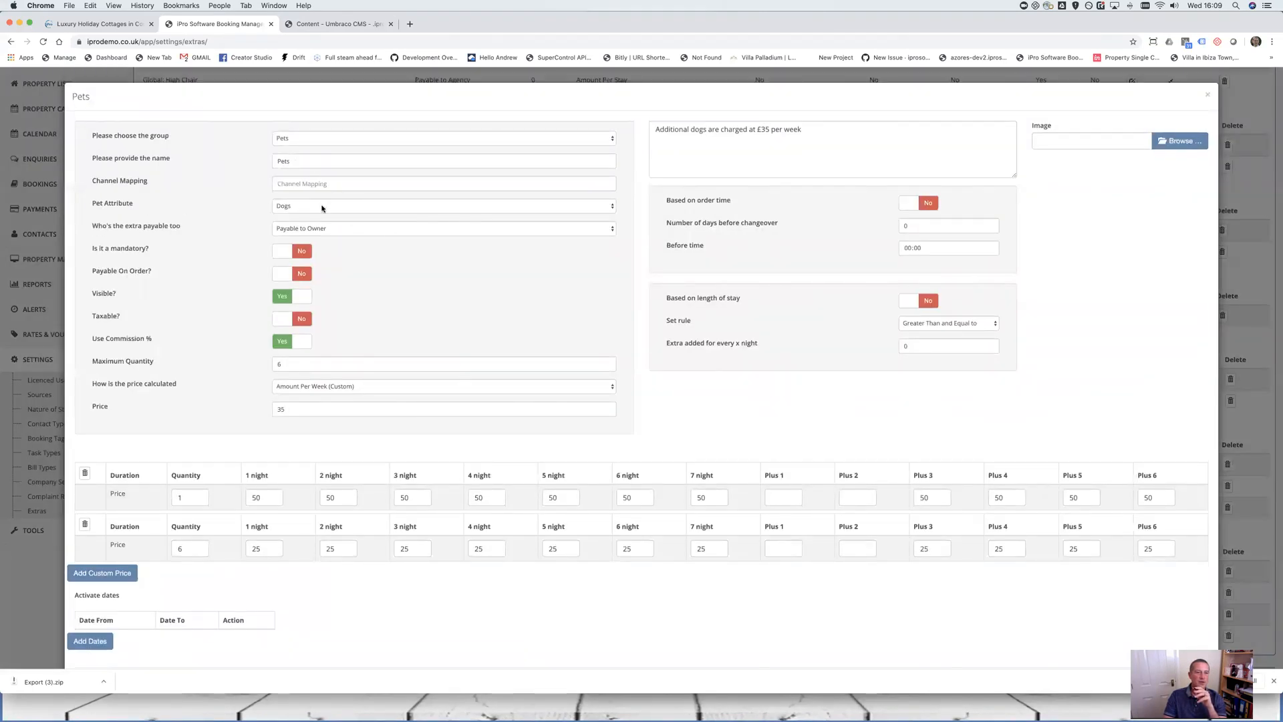
click(322, 207)
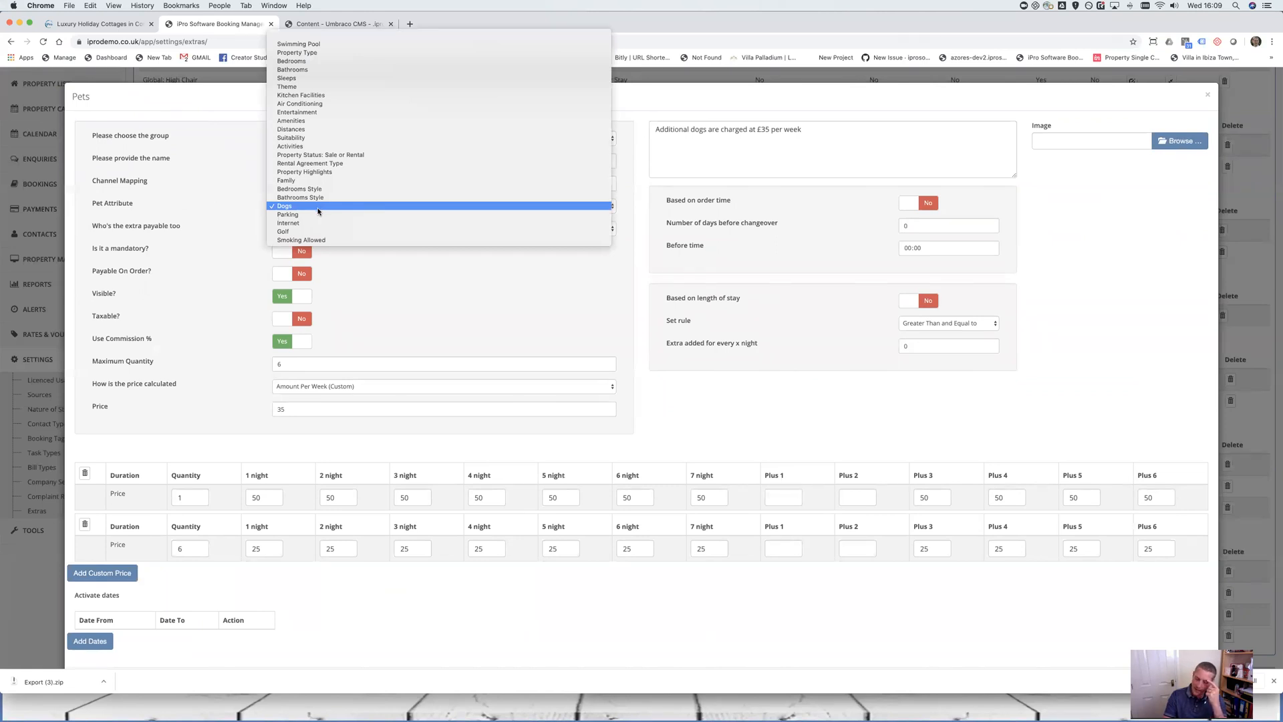
click(351, 24)
click(351, 25)
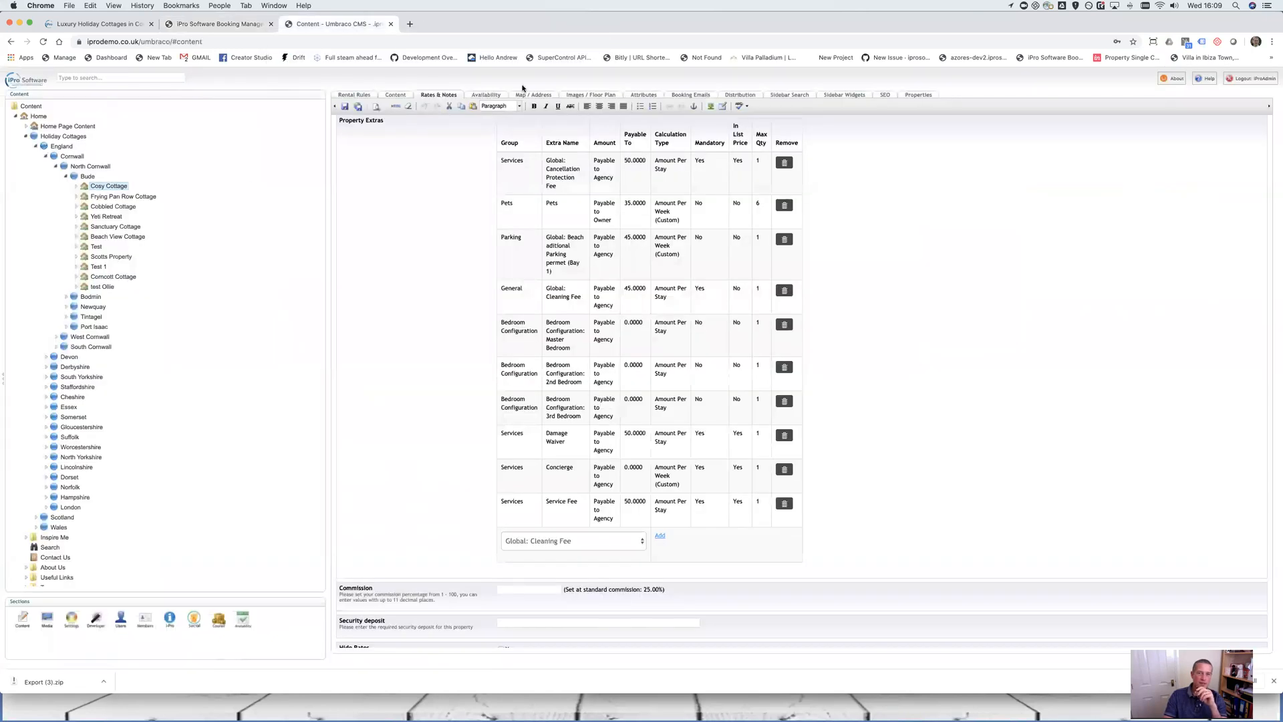
Review Cosy Cottage's Umbraco attributes, including Dogs 1 and 2, then return to iPro's Pets extra editor
click(643, 94)
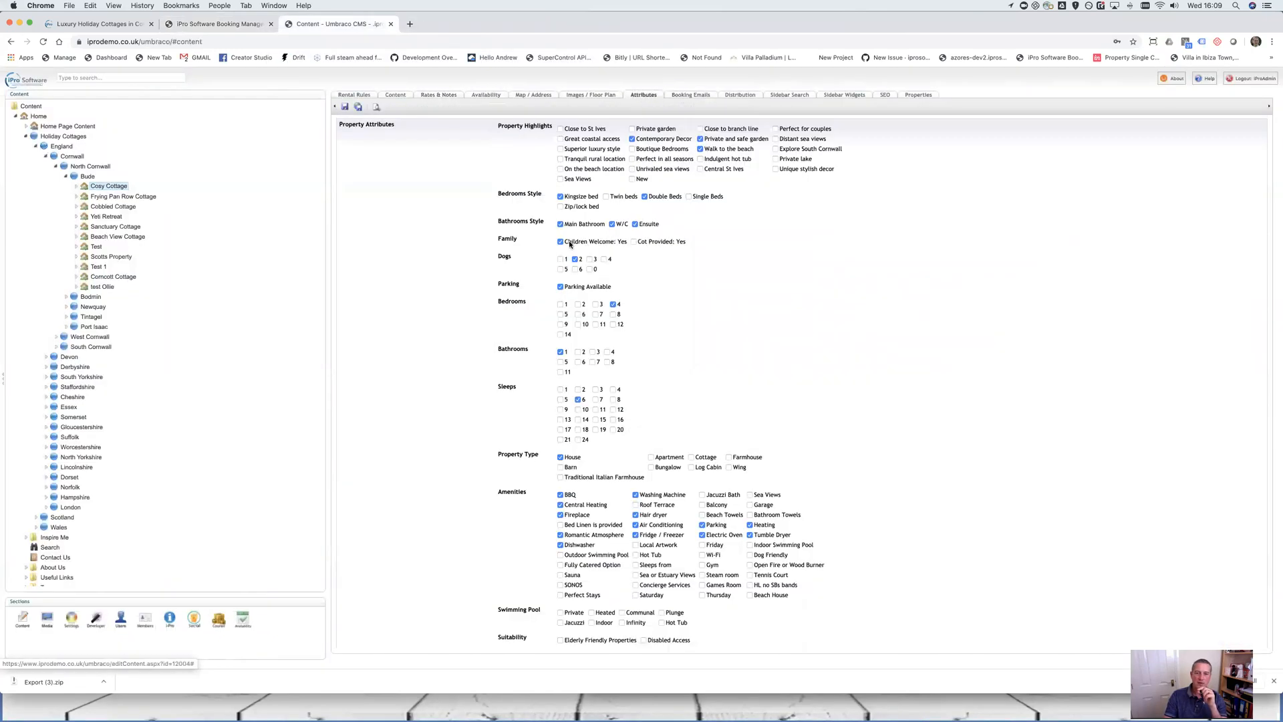
drag(490, 256, 114, 193)
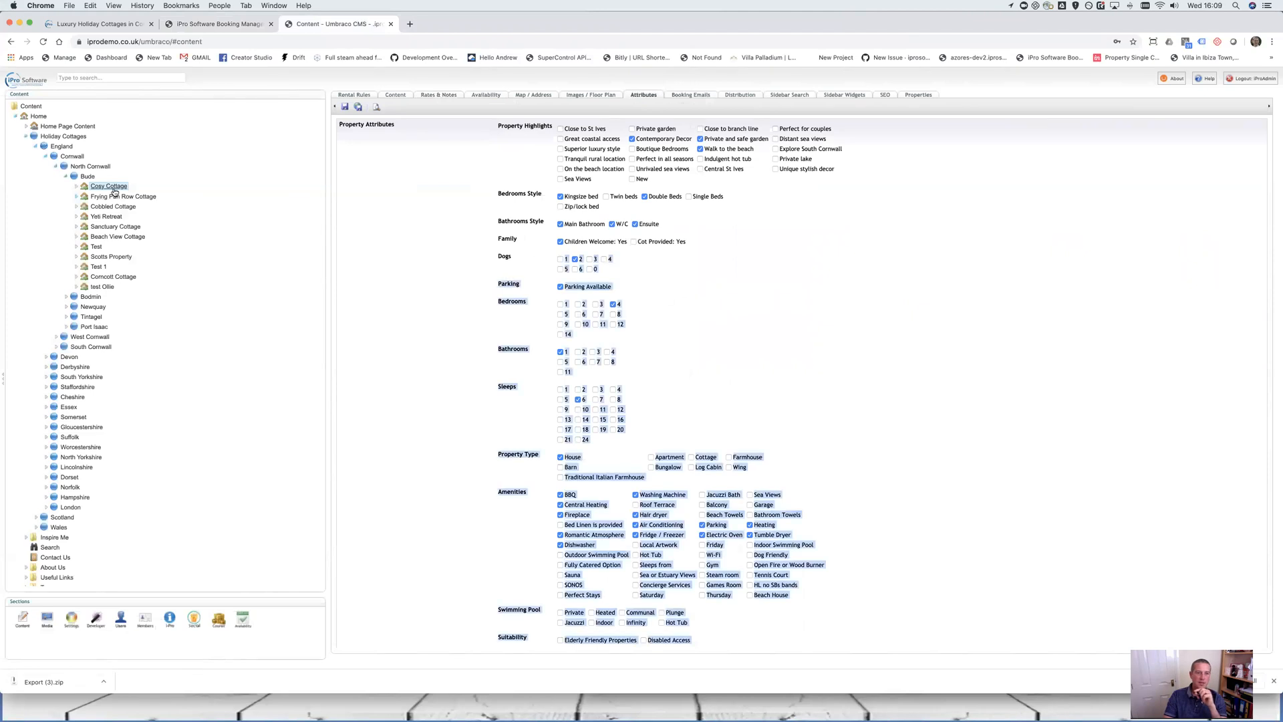
click(562, 262)
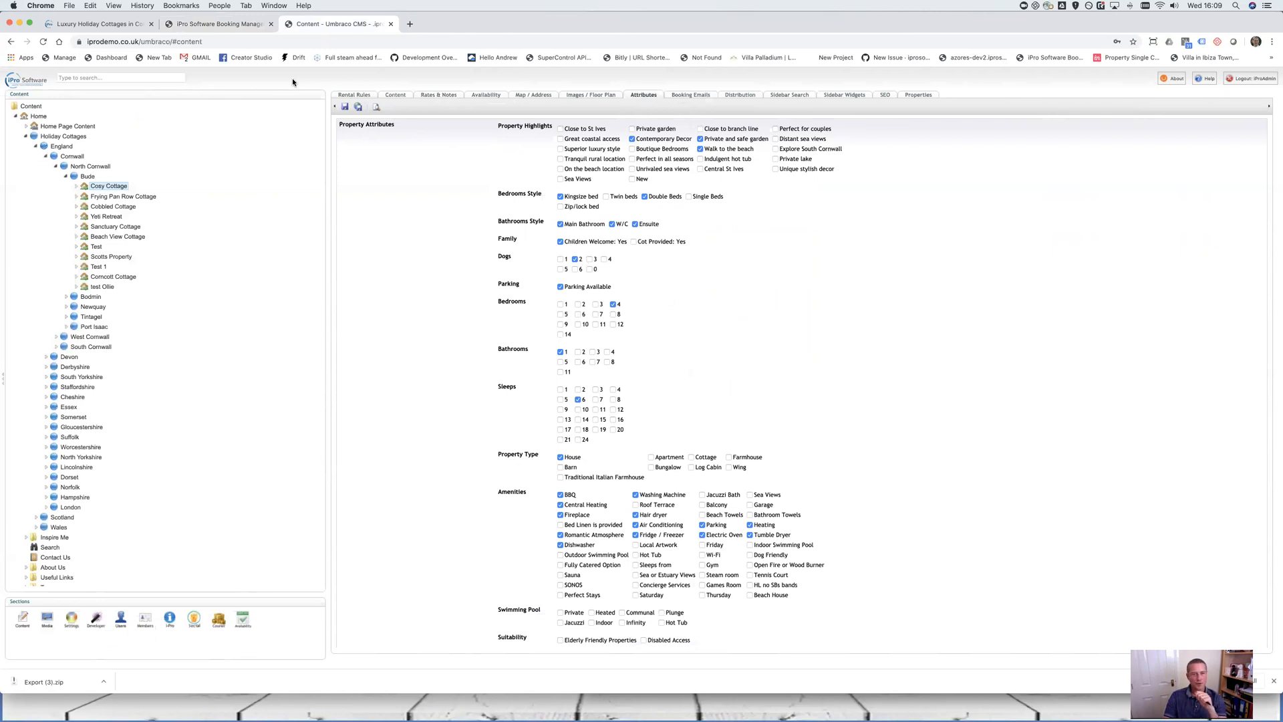
click(218, 25)
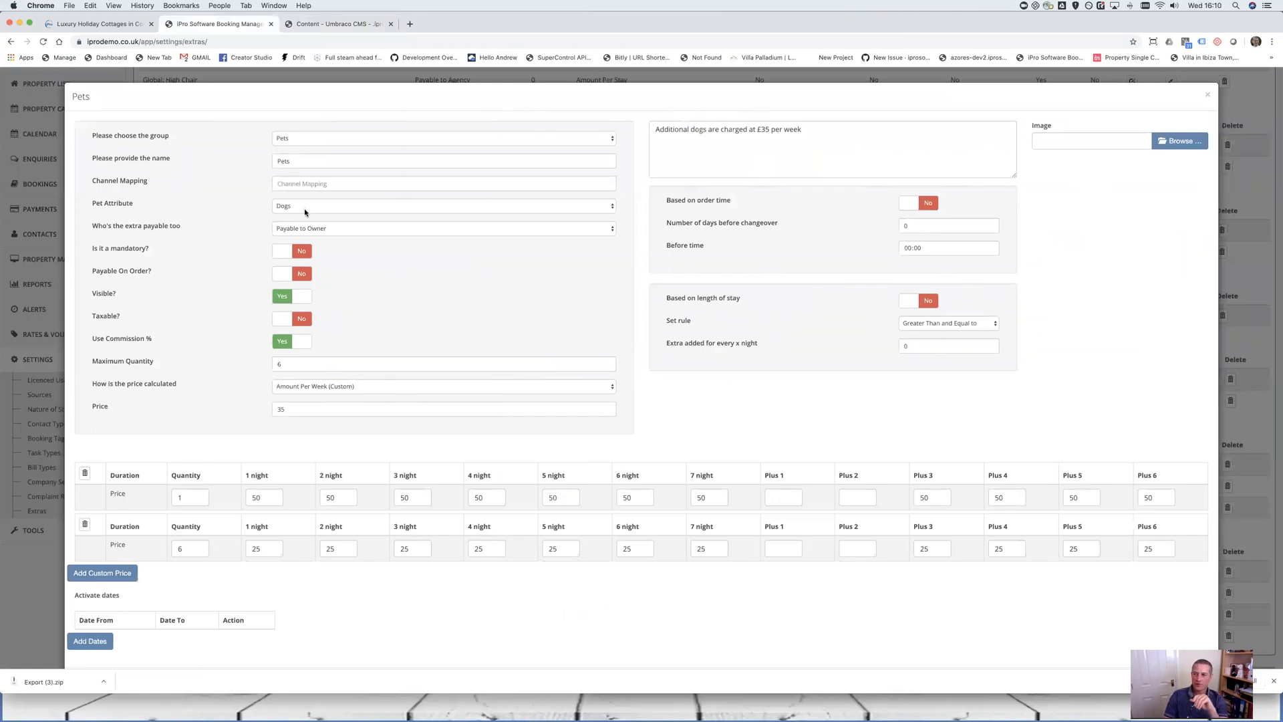
Close the Pets extra editor and go to the property availability search
scroll(305, 213, down, 1)
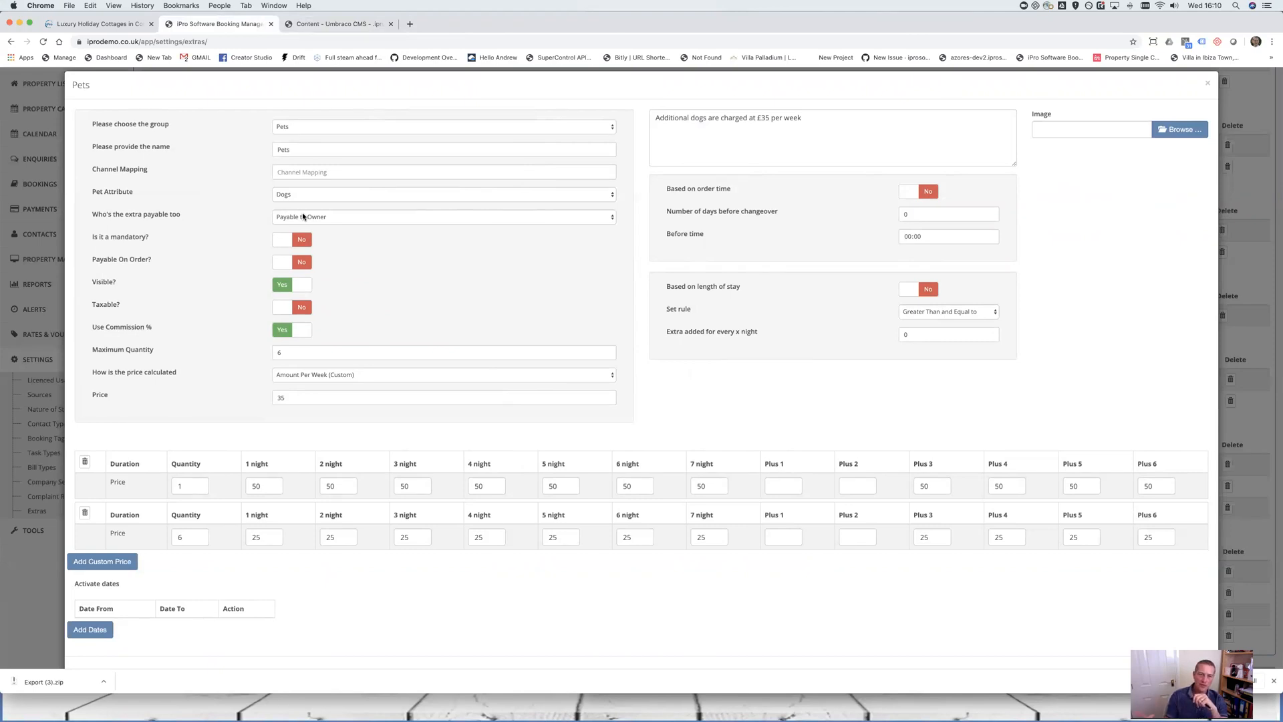
click(1206, 83)
scroll(83, 142, up, 3)
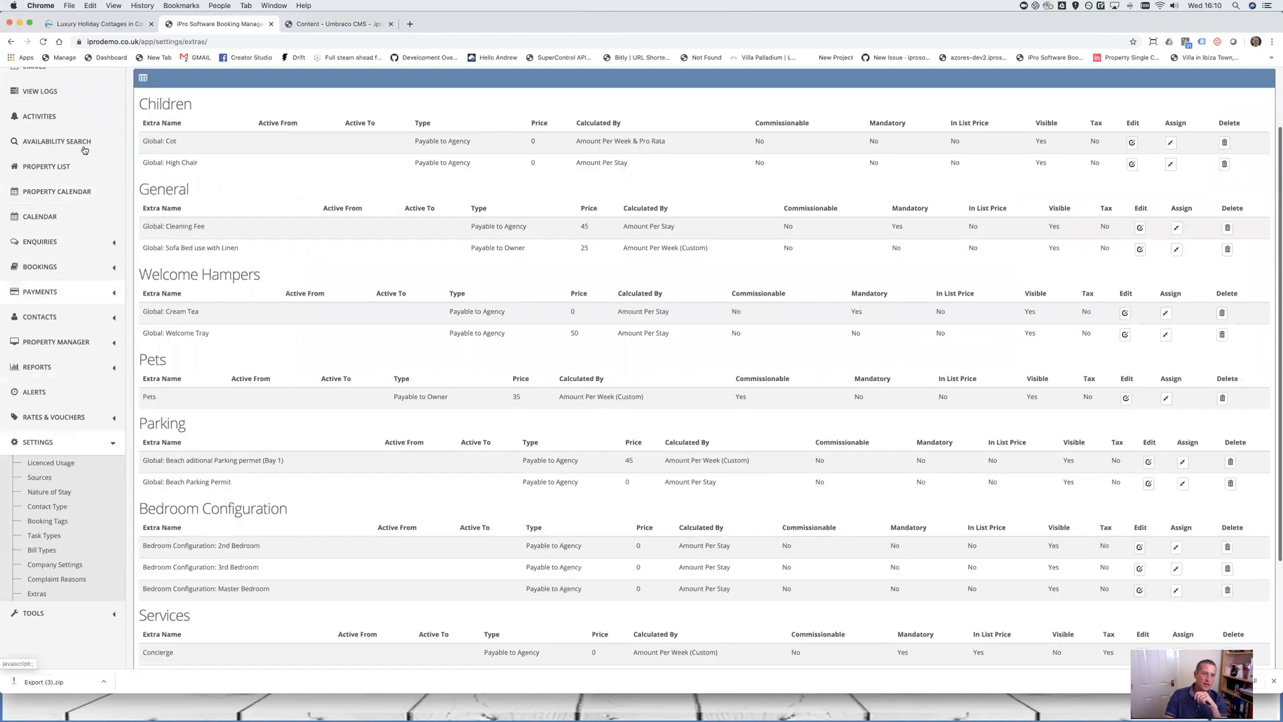
click(83, 142)
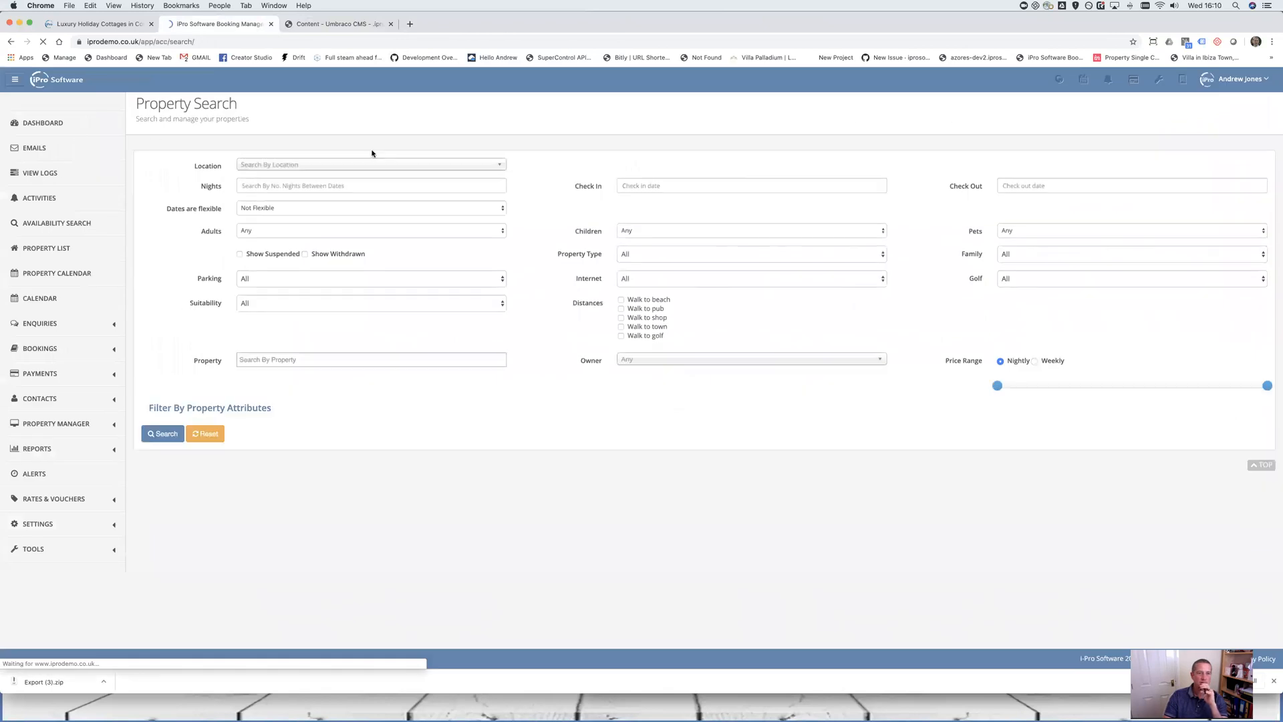
Search North Cornwall availability with check-in on 5 September 2020
click(379, 164)
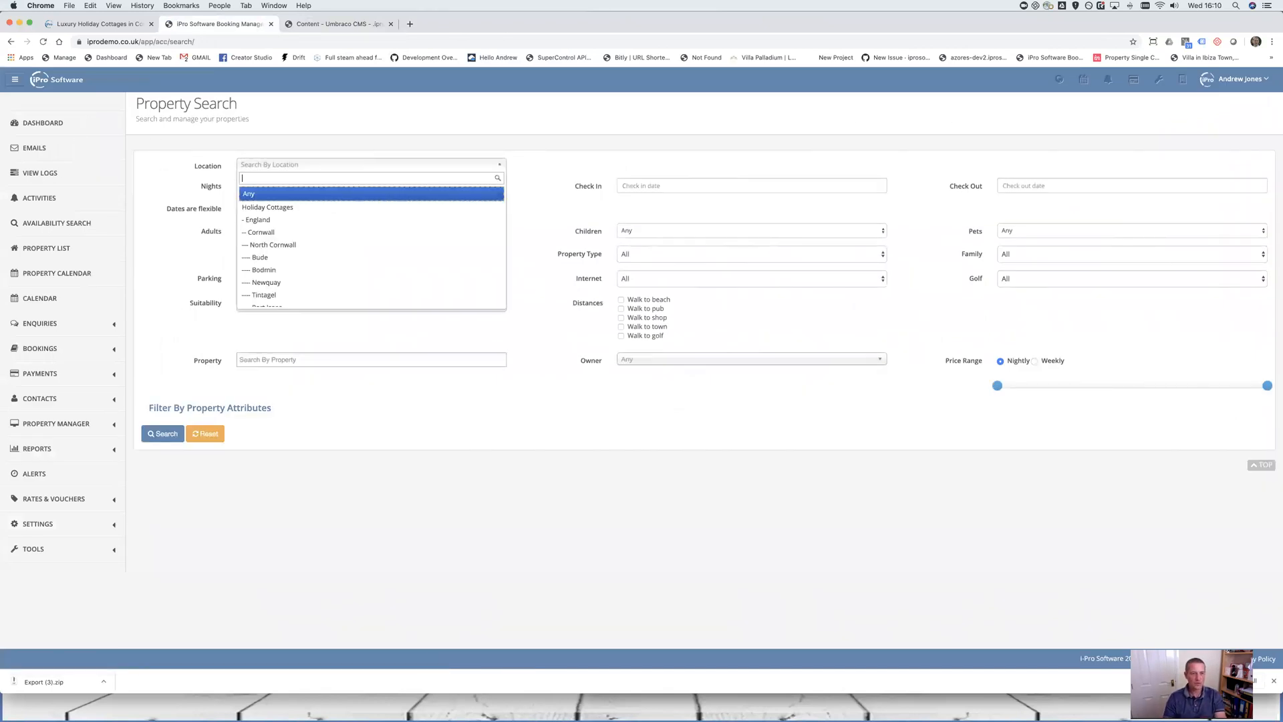
text(nor)
click(344, 195)
click(652, 186)
click(715, 204)
click(716, 204)
click(716, 204)
click(716, 204)
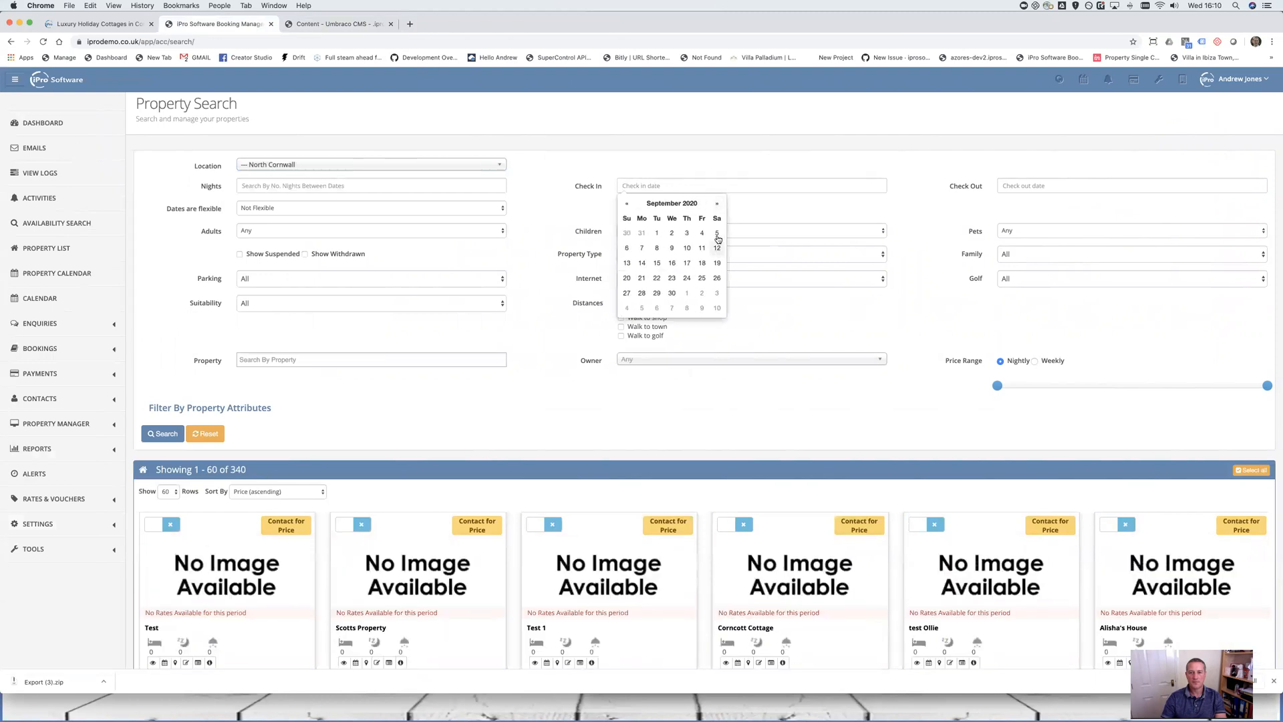
click(717, 234)
click(147, 435)
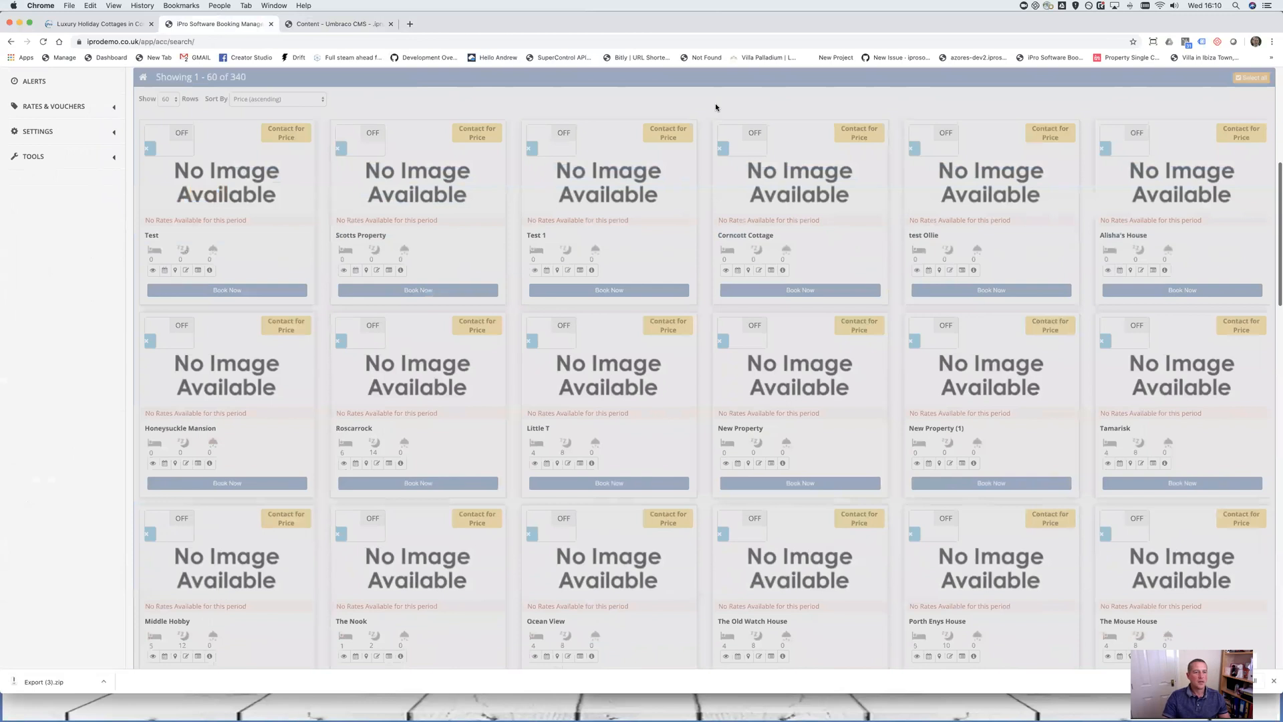
Set Pets to 1 and rerun the search, leaving 10 cottages including Cosy Cottage at £4340
scroll(765, 292, up, 5)
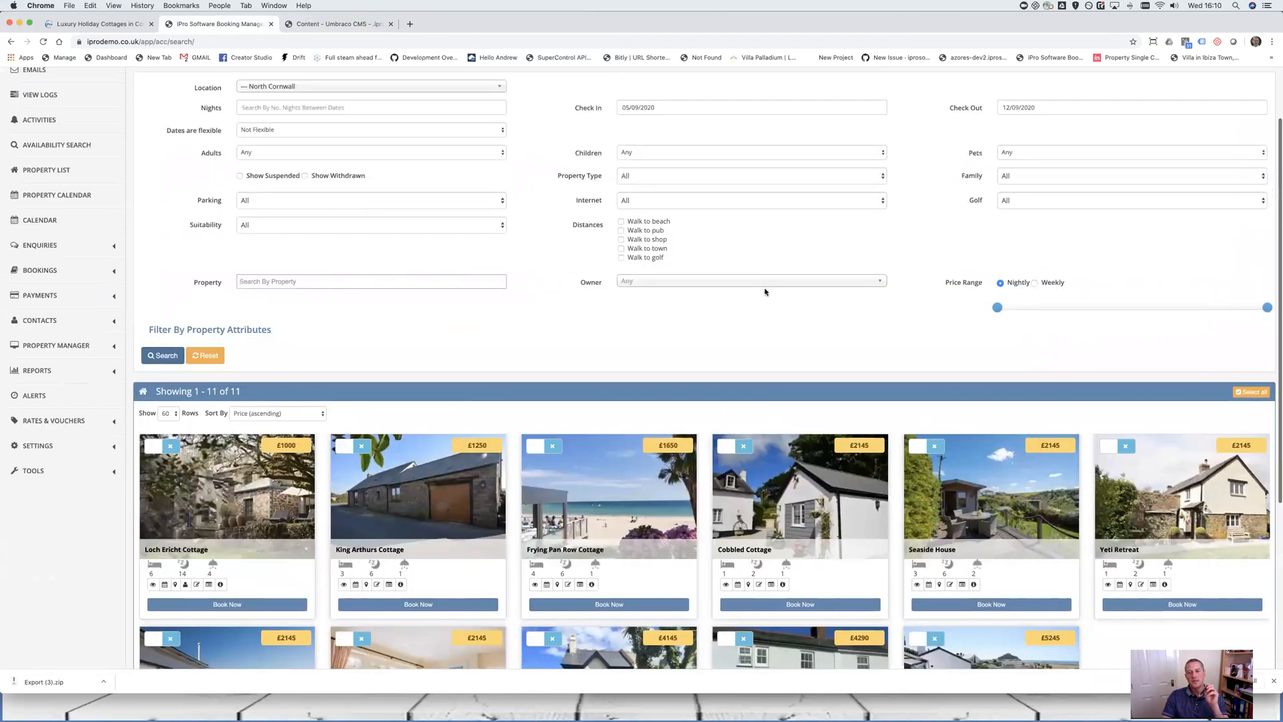
scroll(765, 291, down, 1)
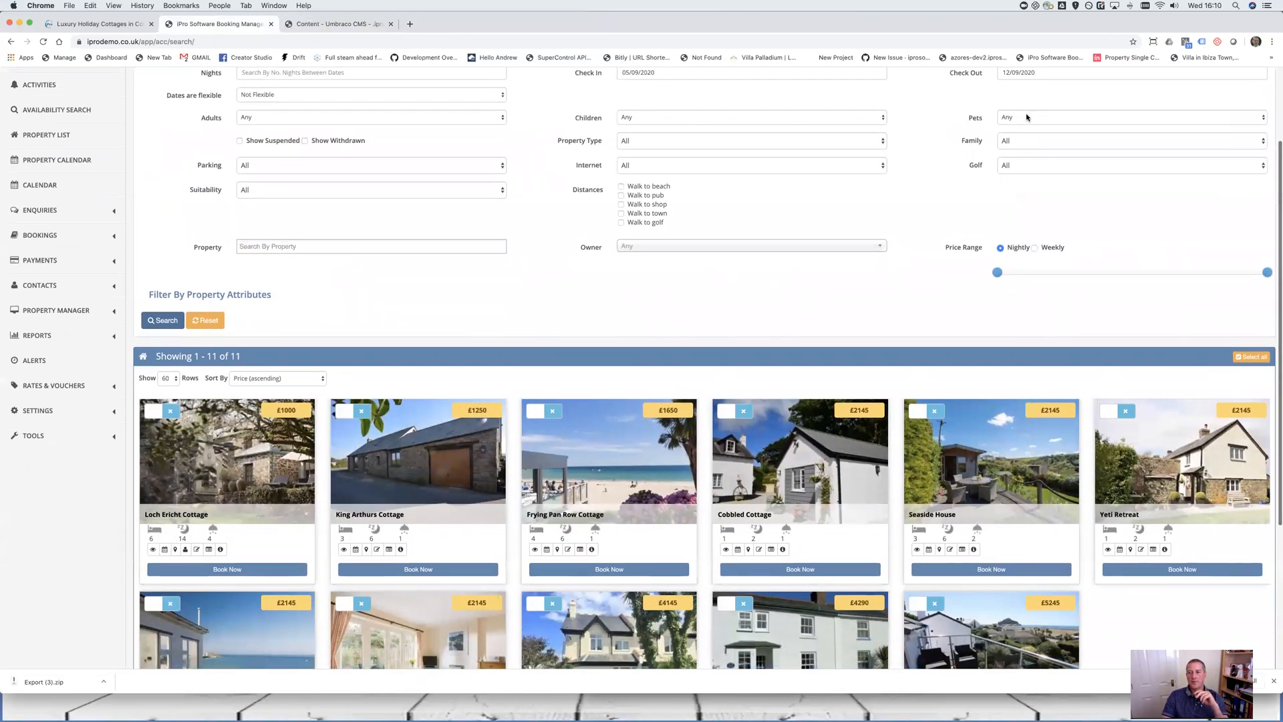
click(1026, 117)
click(1025, 137)
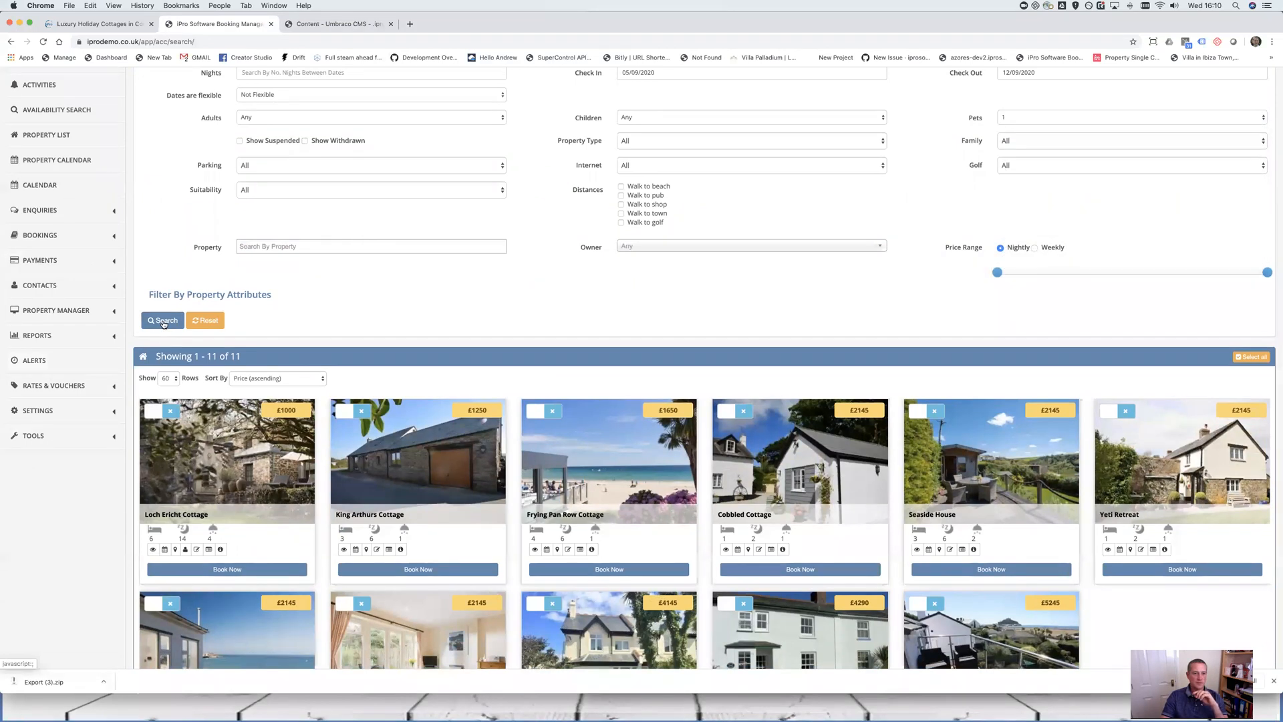
click(163, 321)
scroll(164, 323, down, 6)
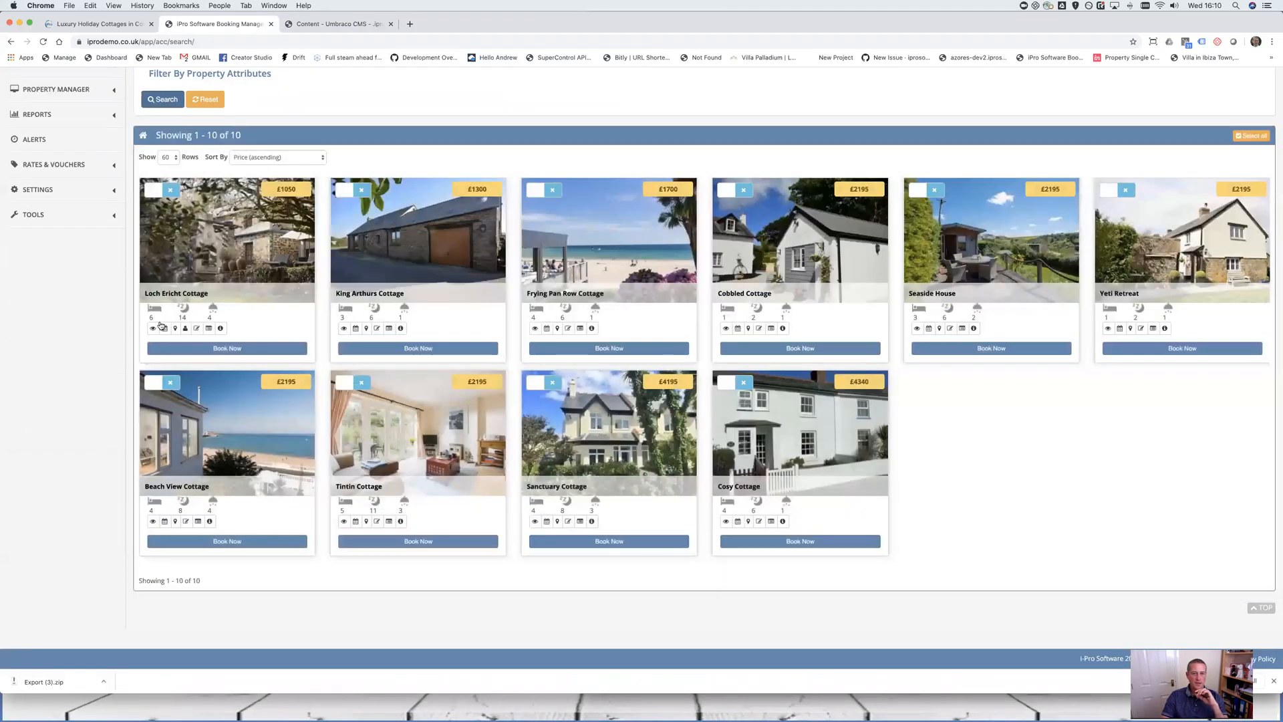
scroll(638, 381, up, 3)
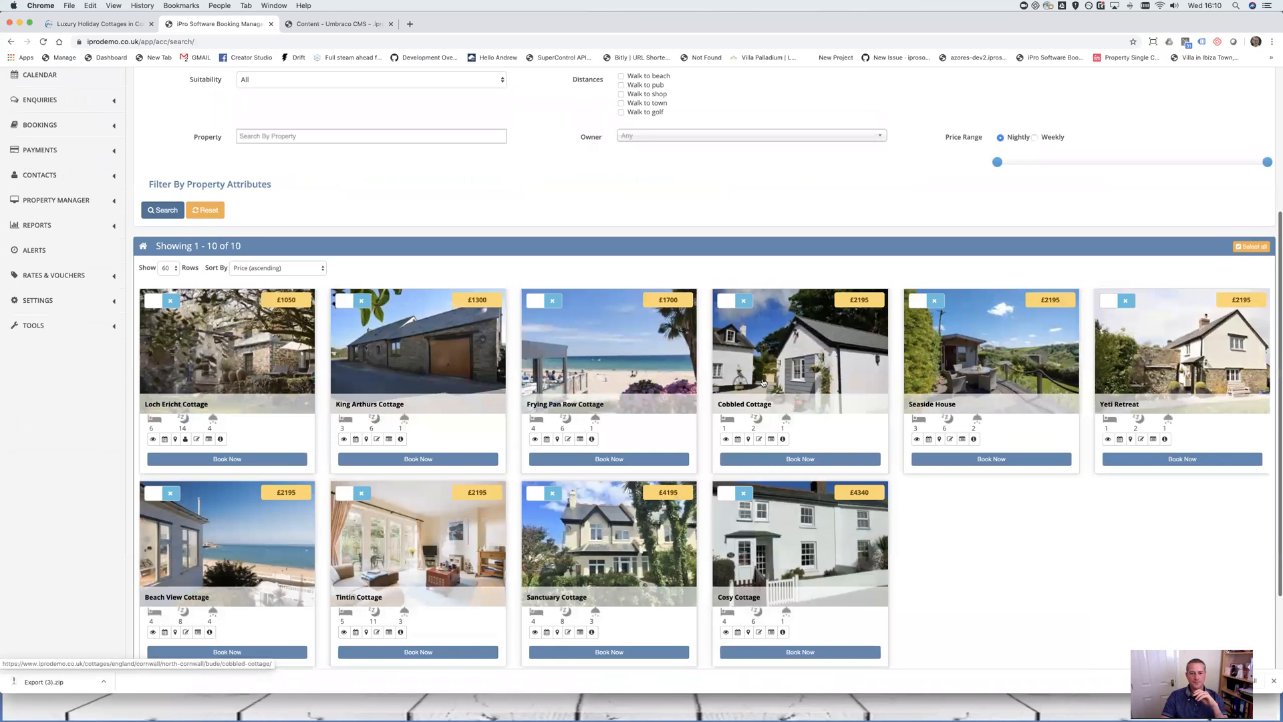
Restrict the search to Frying Pan Row Cottage using the Property filter
click(304, 136)
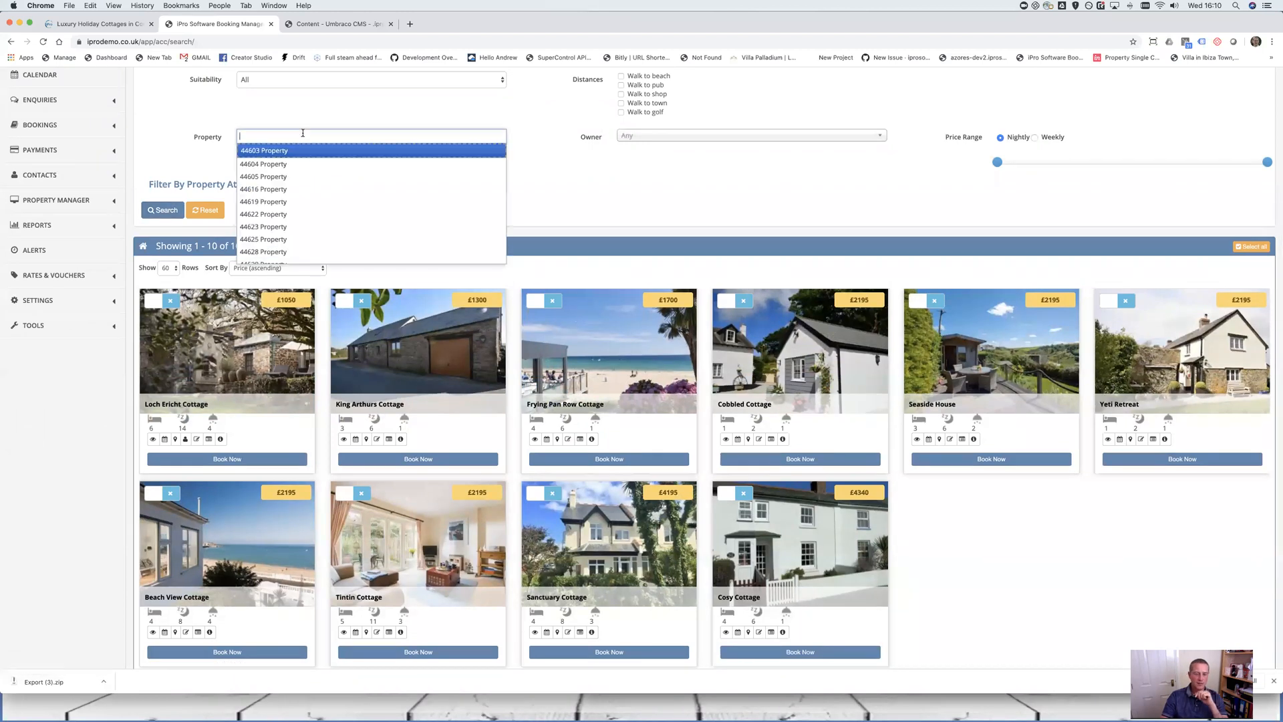
text(fry)
key(Return)
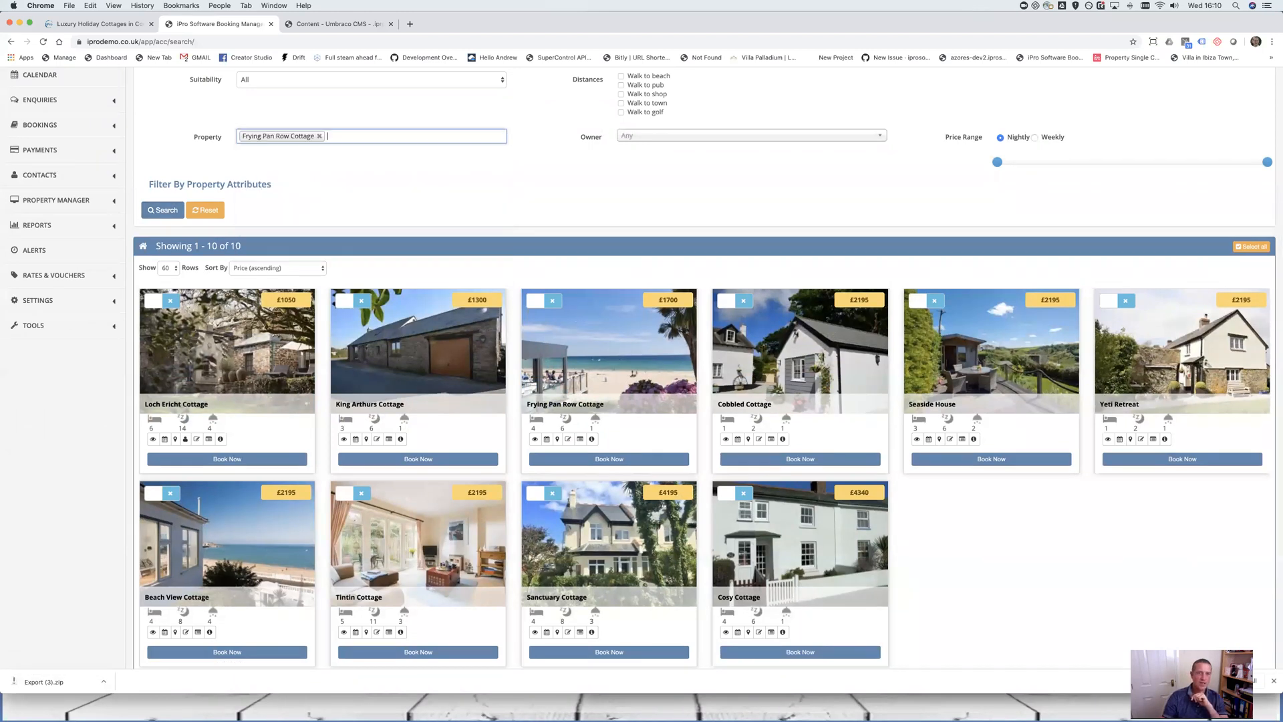
click(165, 211)
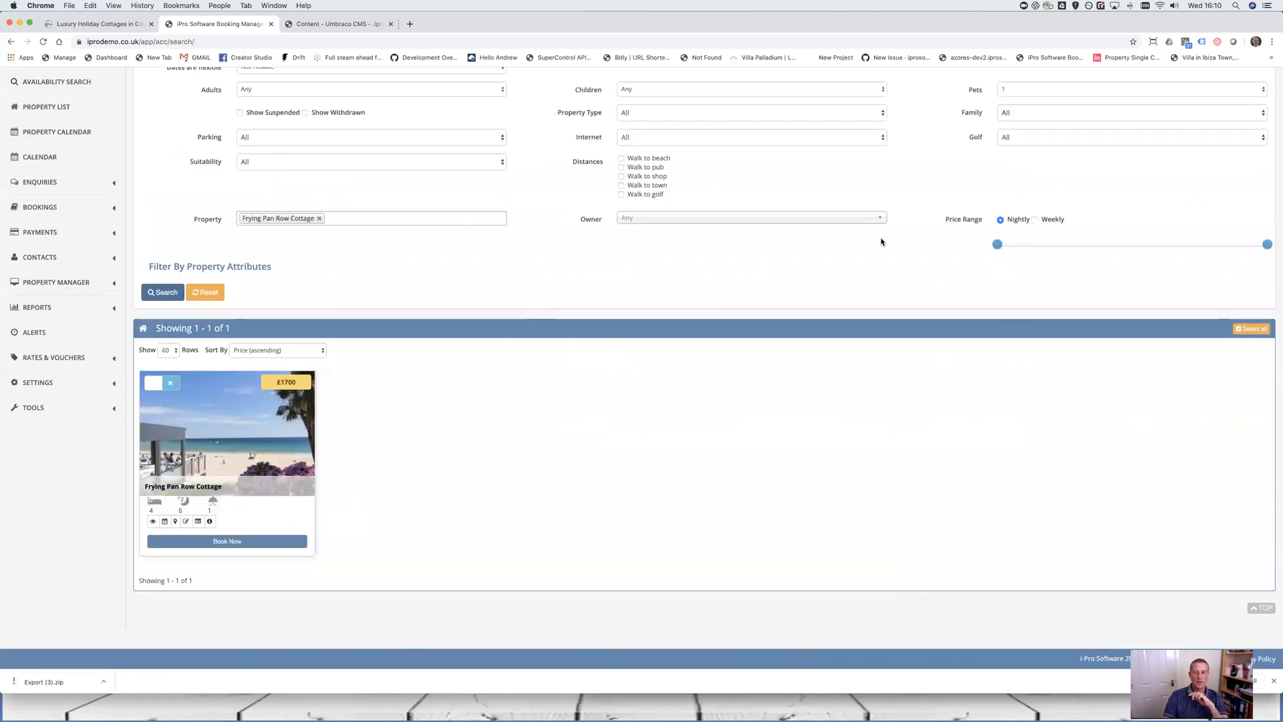
scroll(964, 229, up, 4)
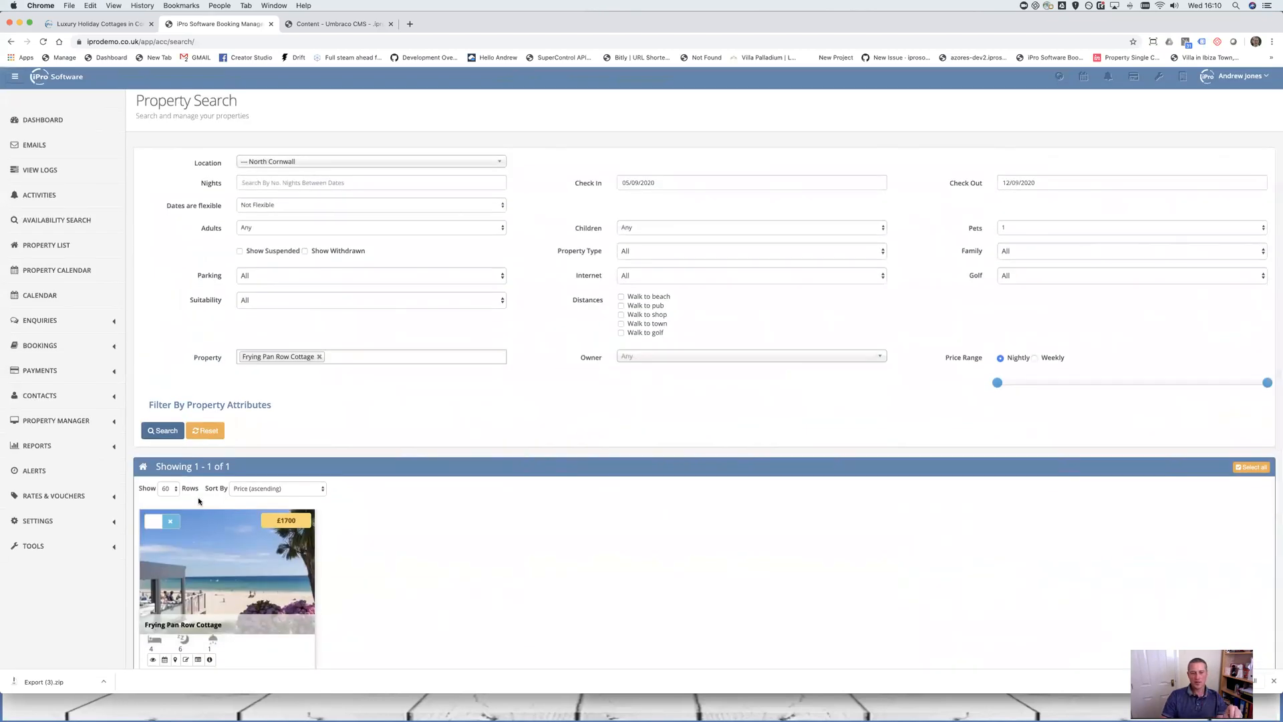
Rerun the search with Pets set to 0, 2, then 3, finding no matches at 3
click(1043, 228)
click(1040, 220)
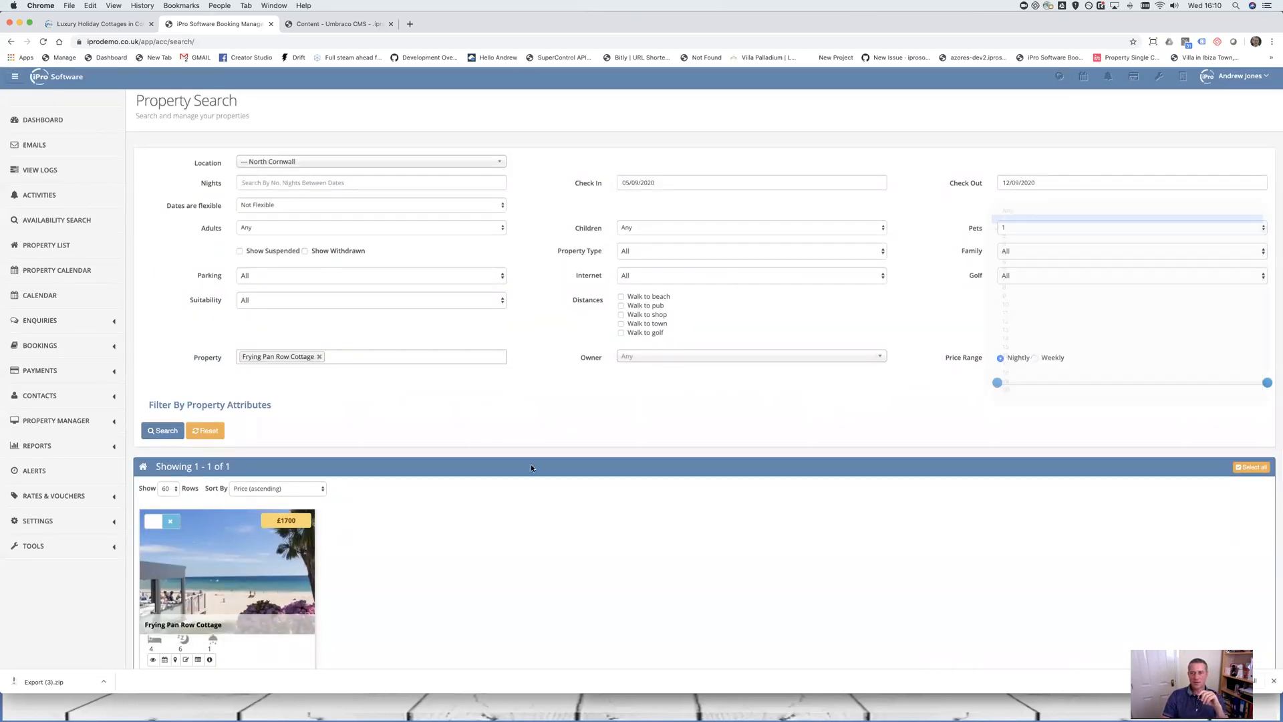
click(162, 430)
scroll(200, 435, down, 3)
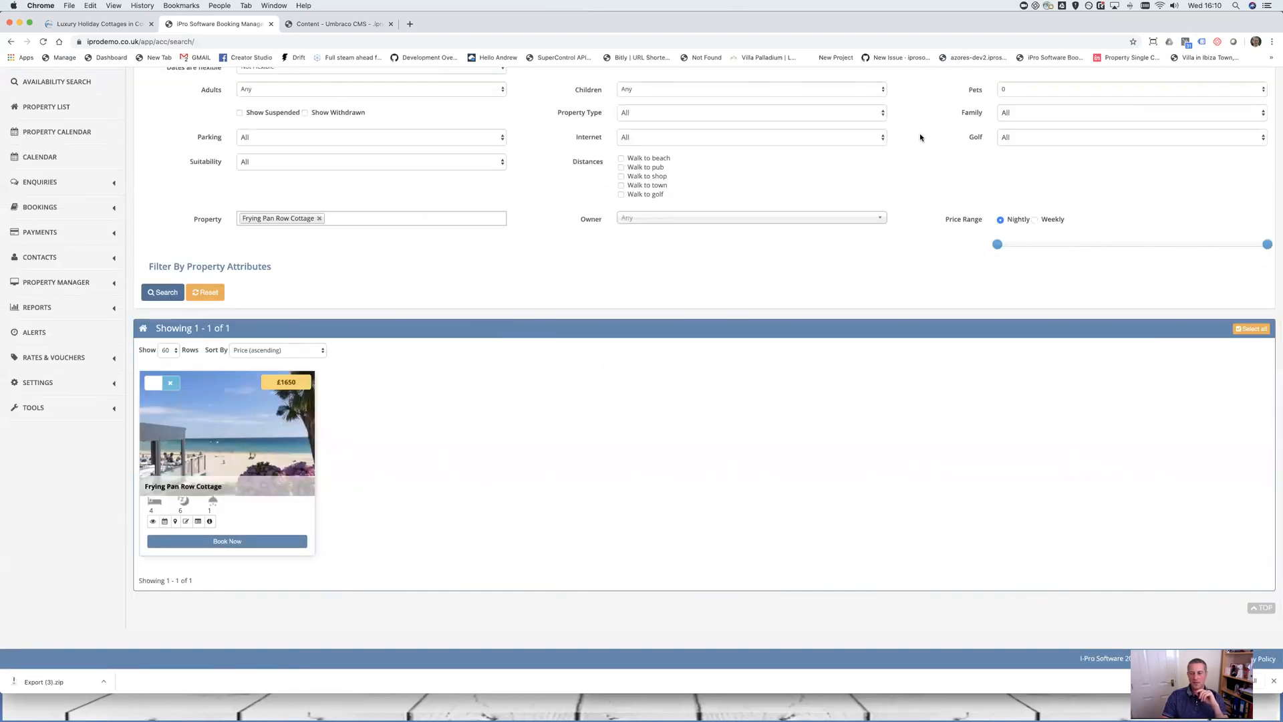
click(1041, 90)
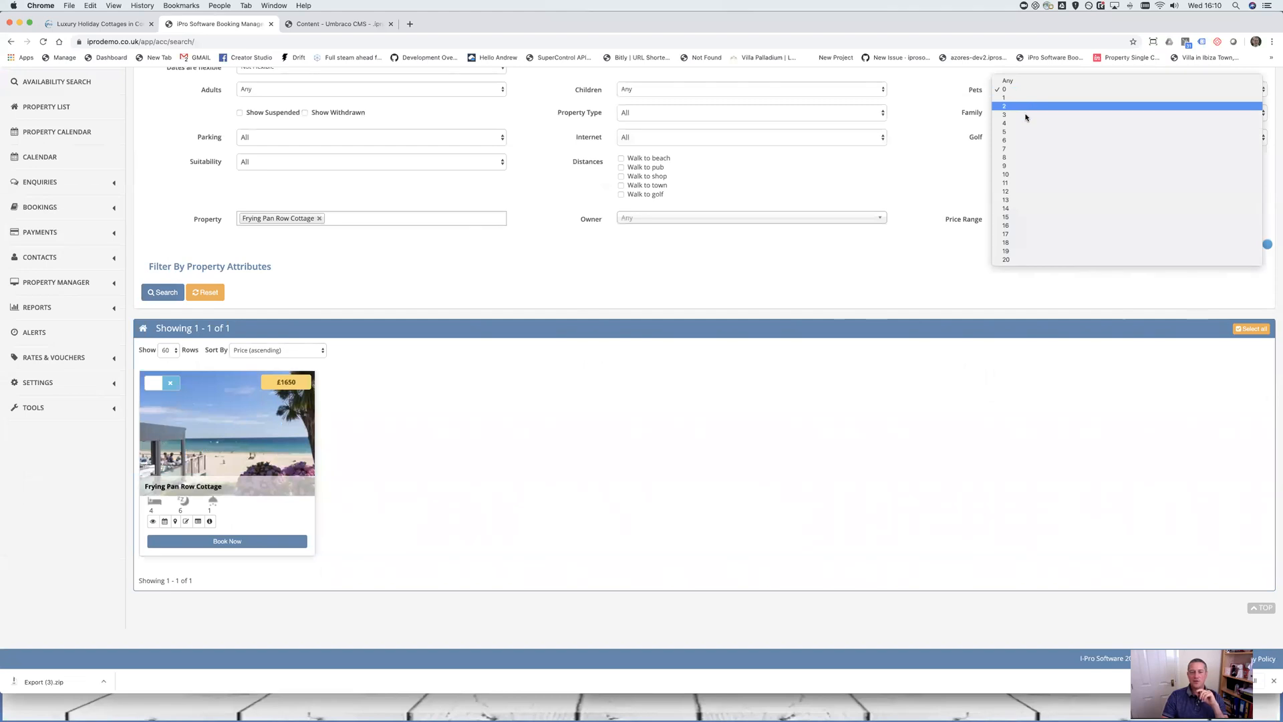
click(1029, 105)
click(160, 294)
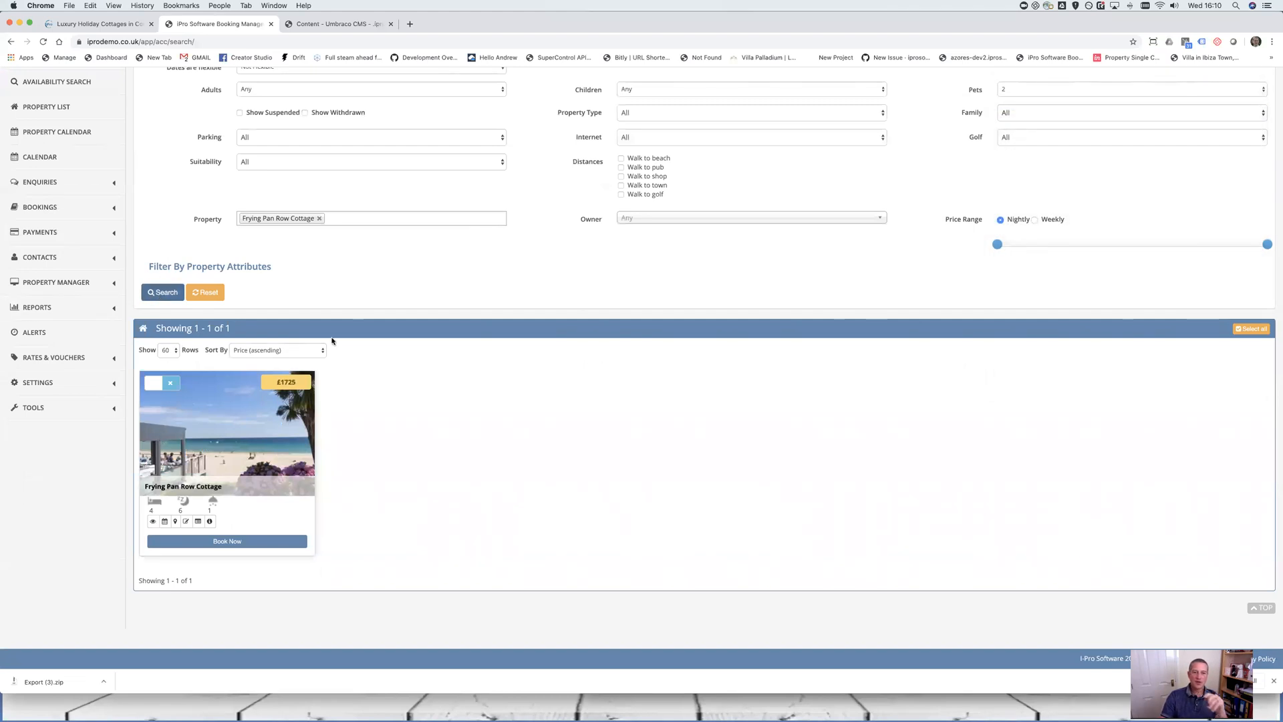
click(1114, 89)
click(765, 229)
click(164, 293)
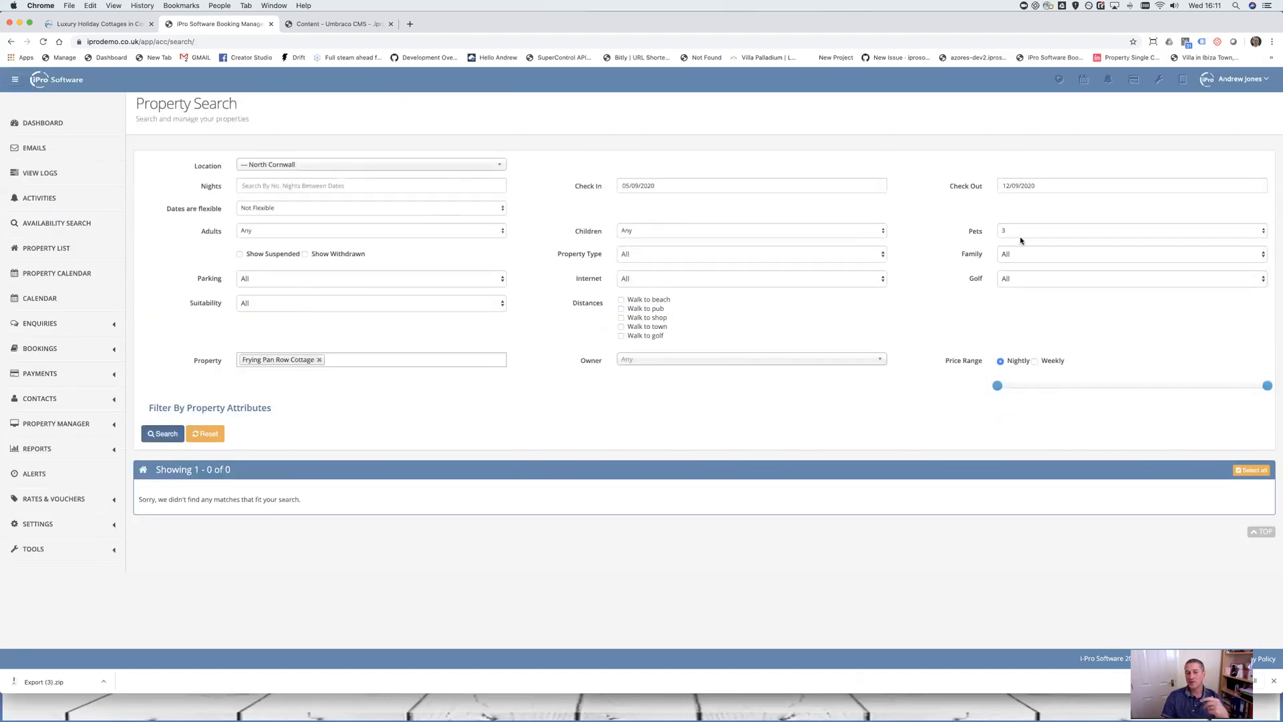
Remove the Frying Pan Row Cottage filter and search all properties for 3 pets
click(320, 360)
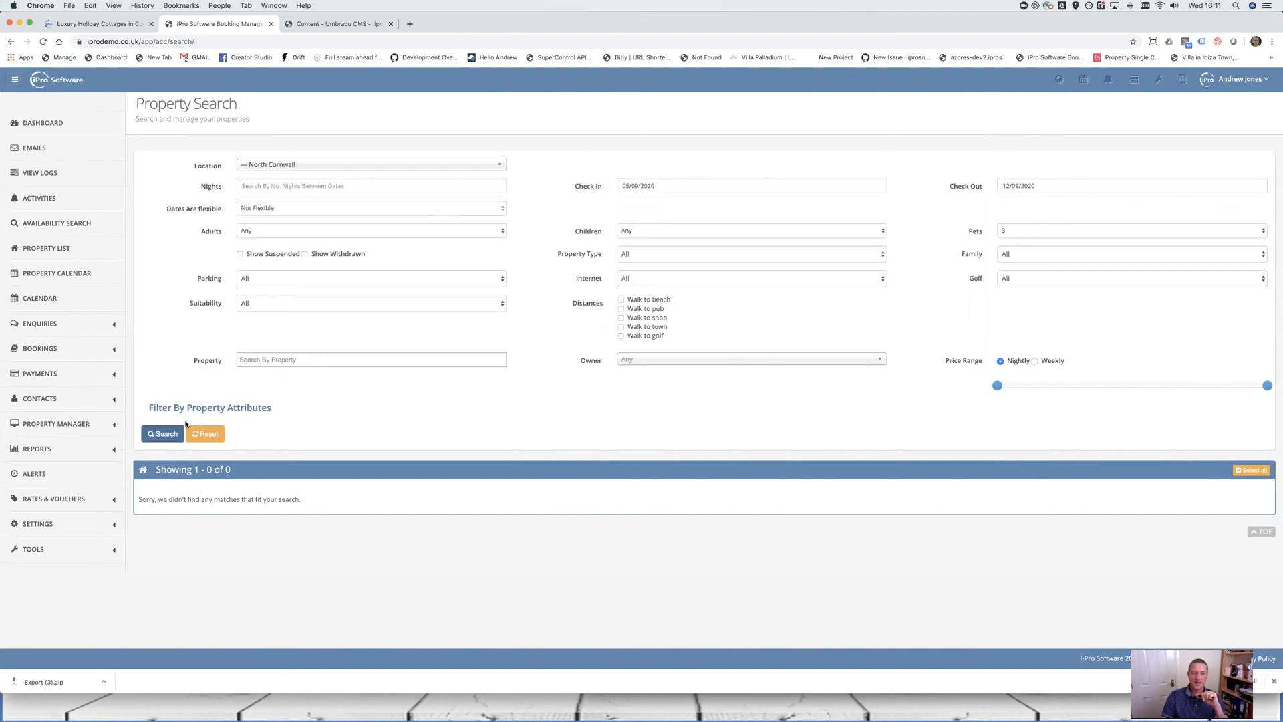
click(163, 434)
scroll(201, 441, down, 2)
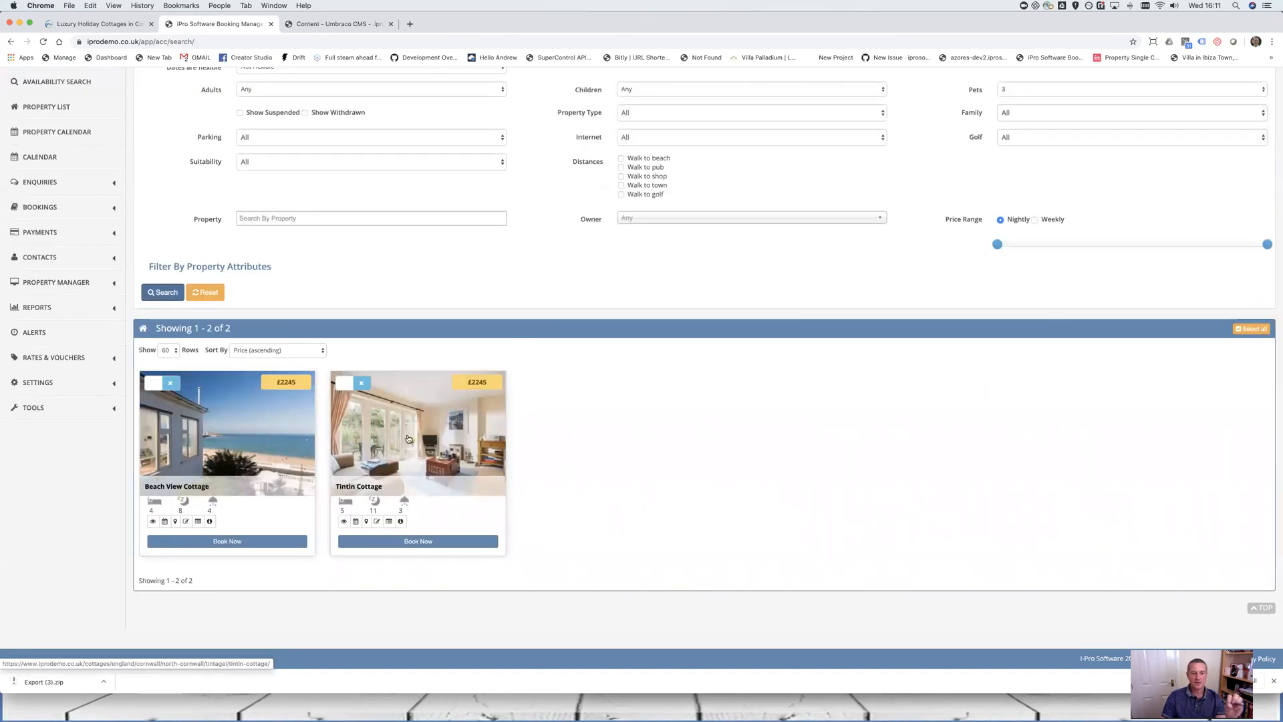
Rerun the search with Pets at 4, 5, then 6, leaving only Tintin Cottage at £2320
click(1019, 88)
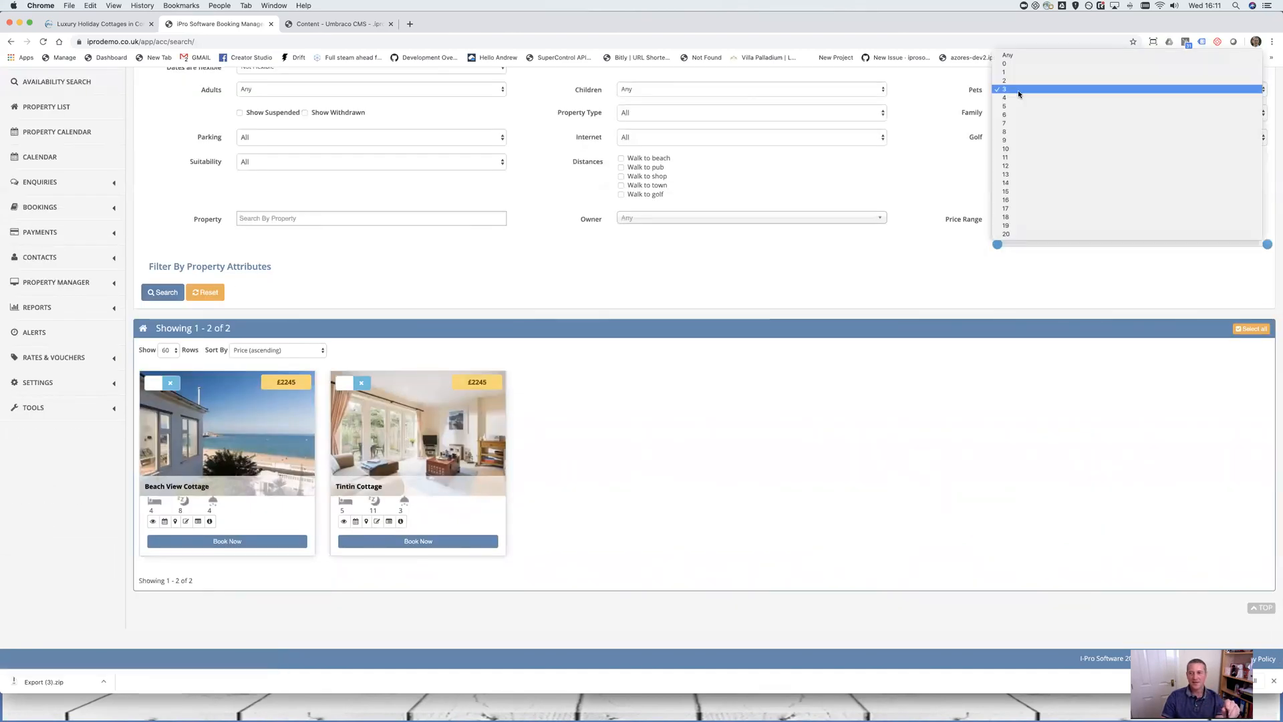
click(1023, 100)
click(161, 294)
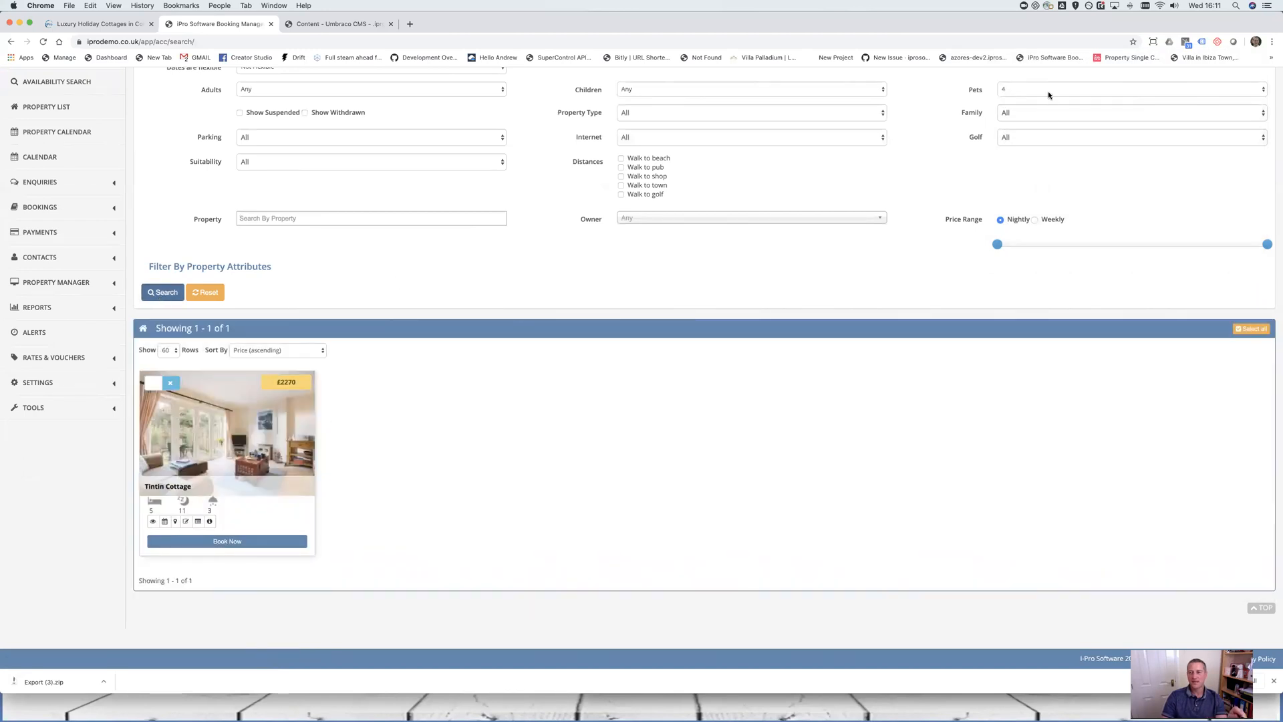
click(1021, 93)
click(1023, 100)
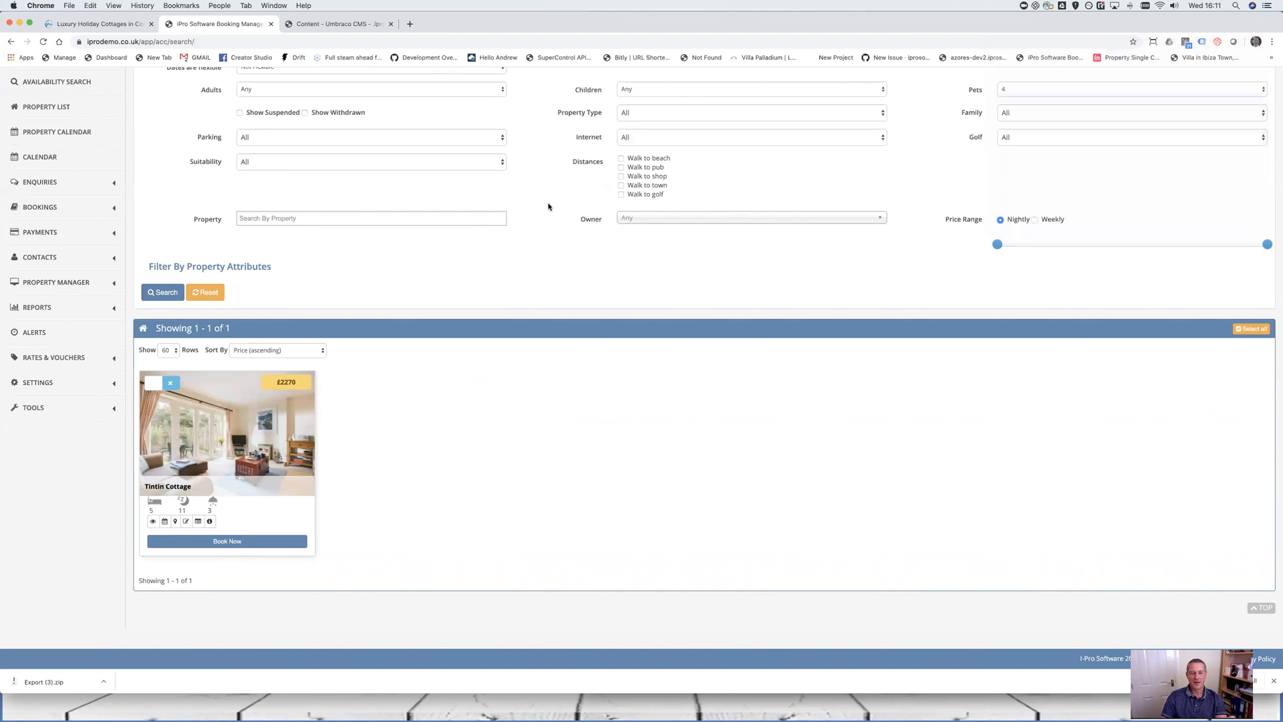
click(164, 294)
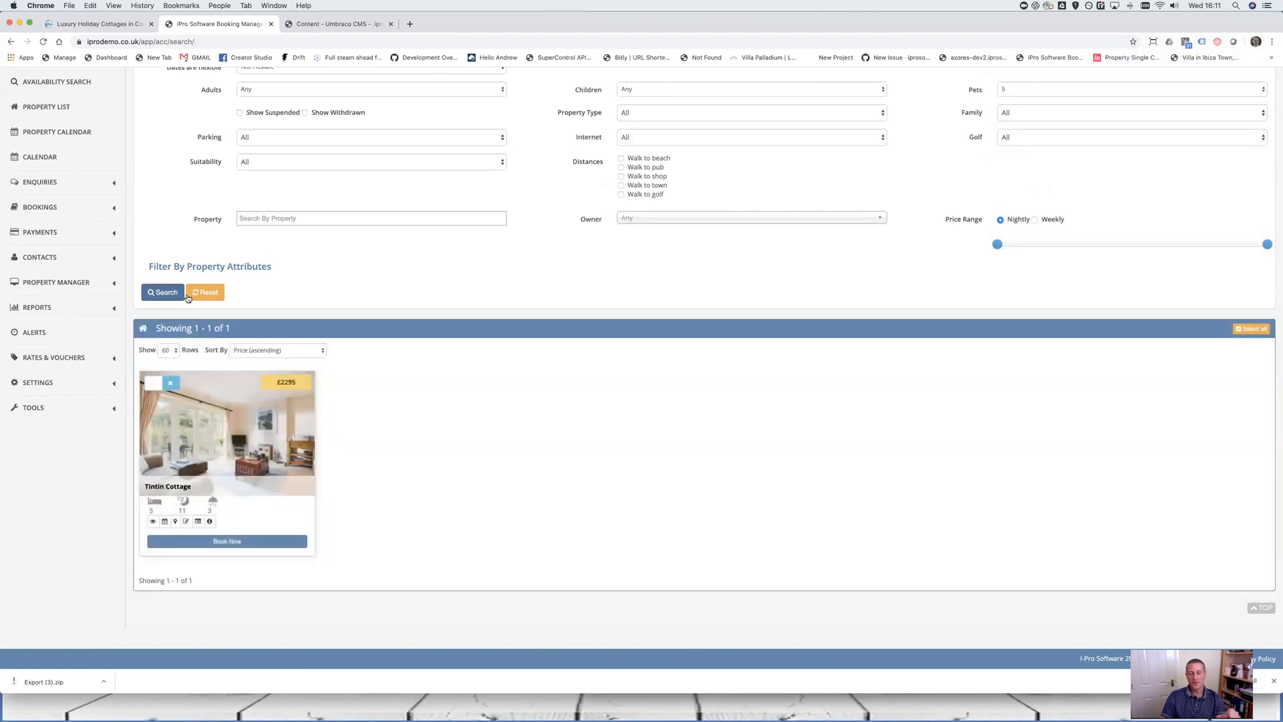
click(1021, 92)
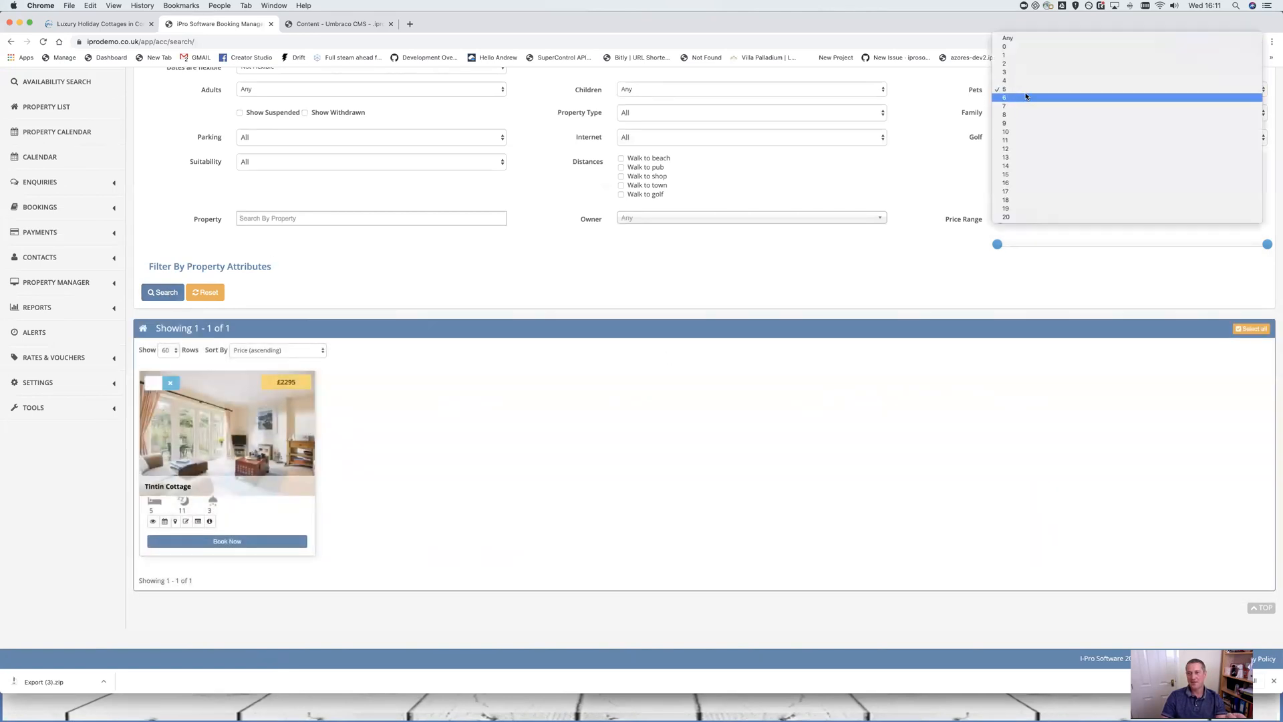
click(1026, 101)
click(171, 295)
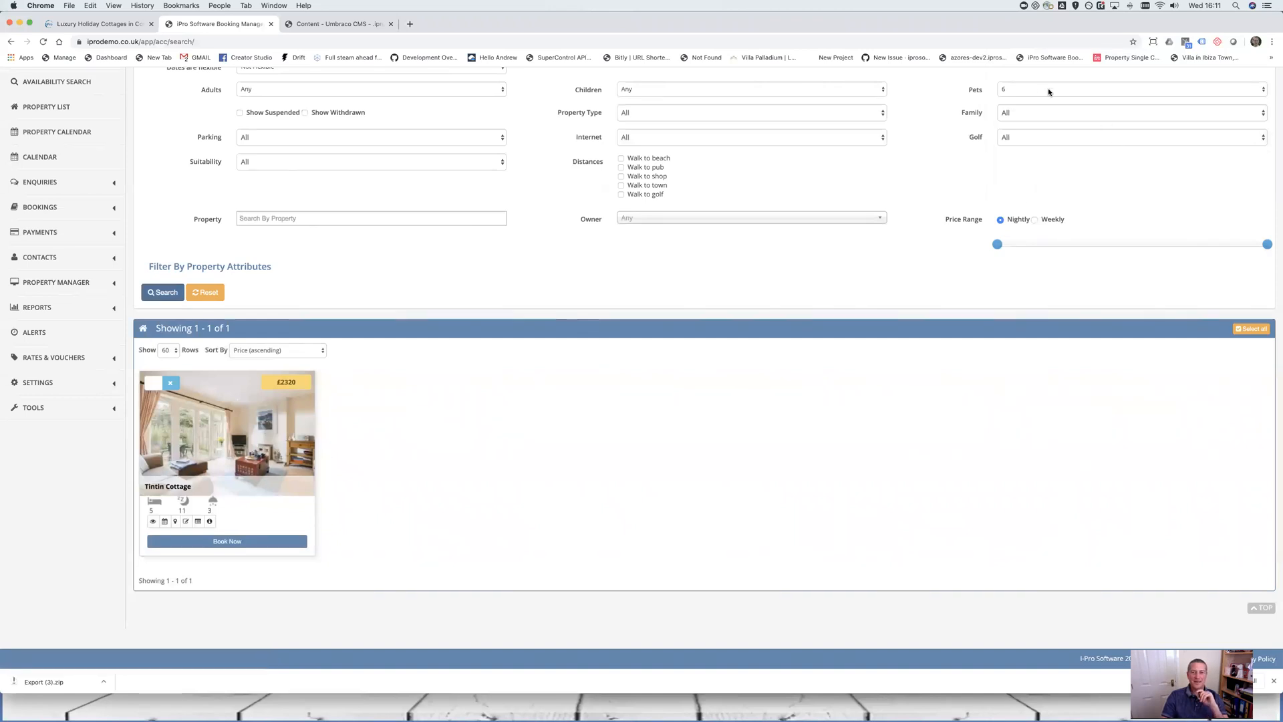
click(79, 382)
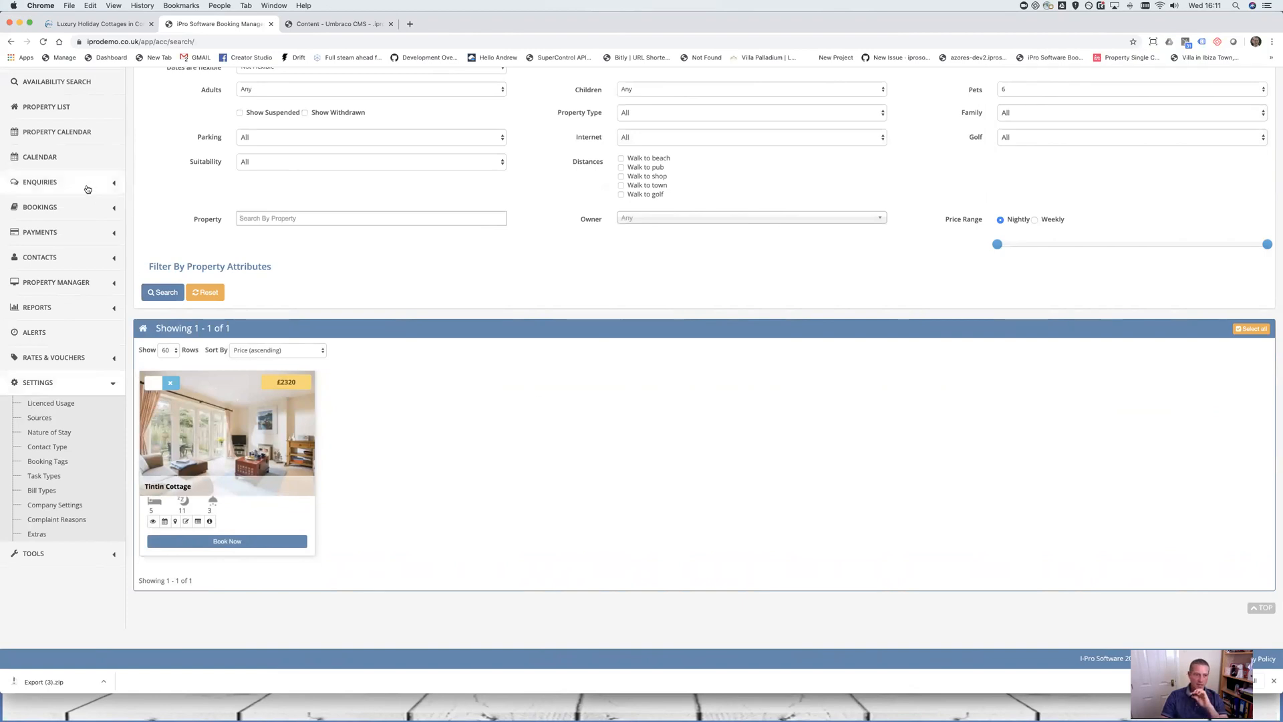
Open the most recent enquiry from View Enquiries and show its Detail tab
click(41, 182)
click(74, 218)
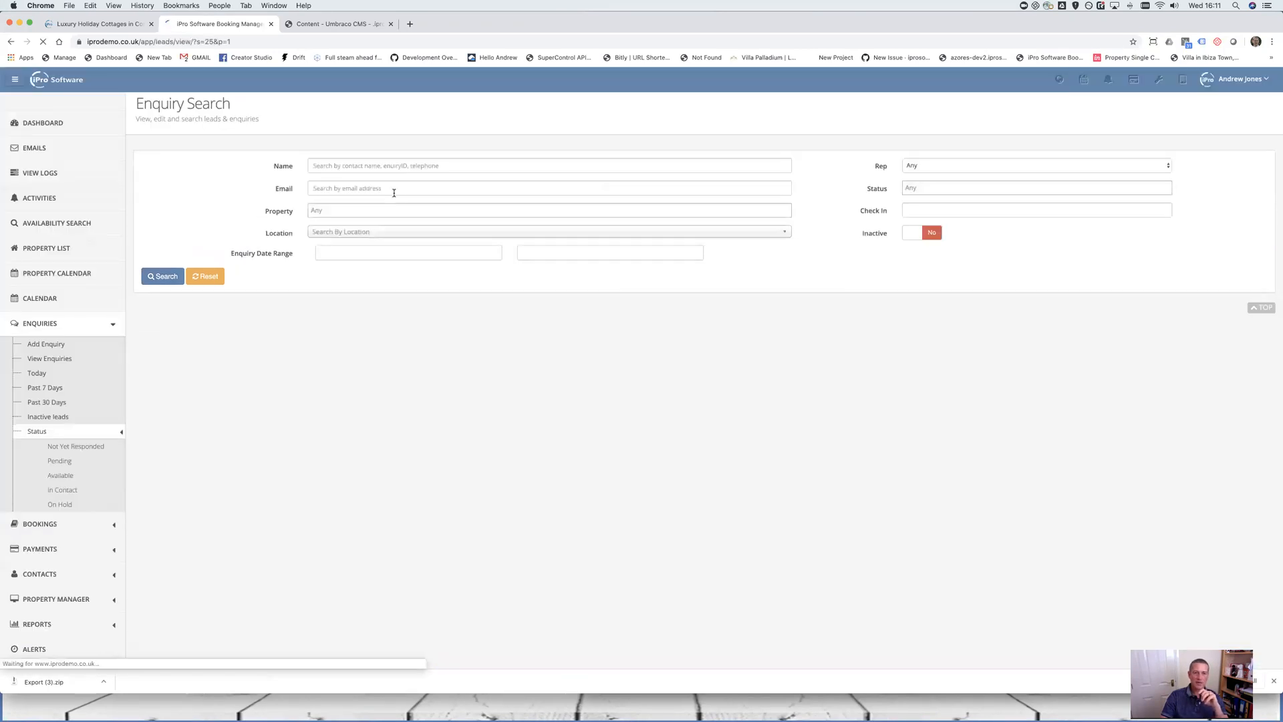
click(170, 373)
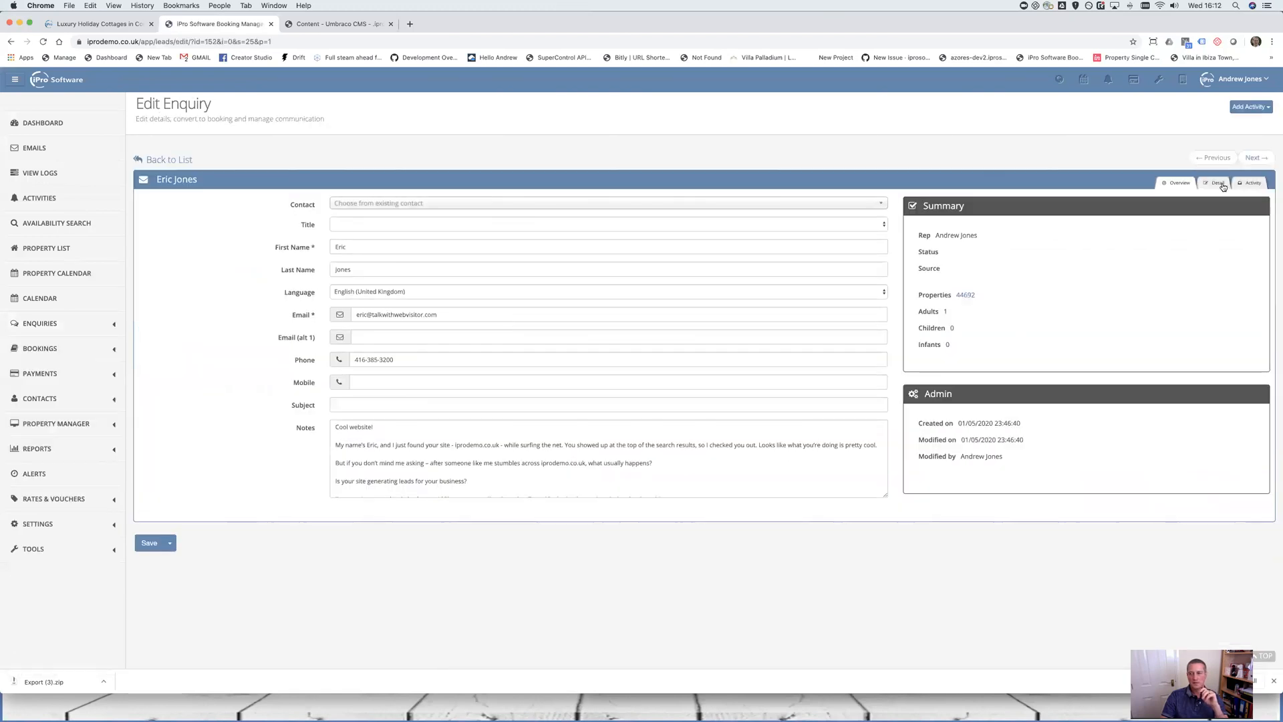
click(1223, 187)
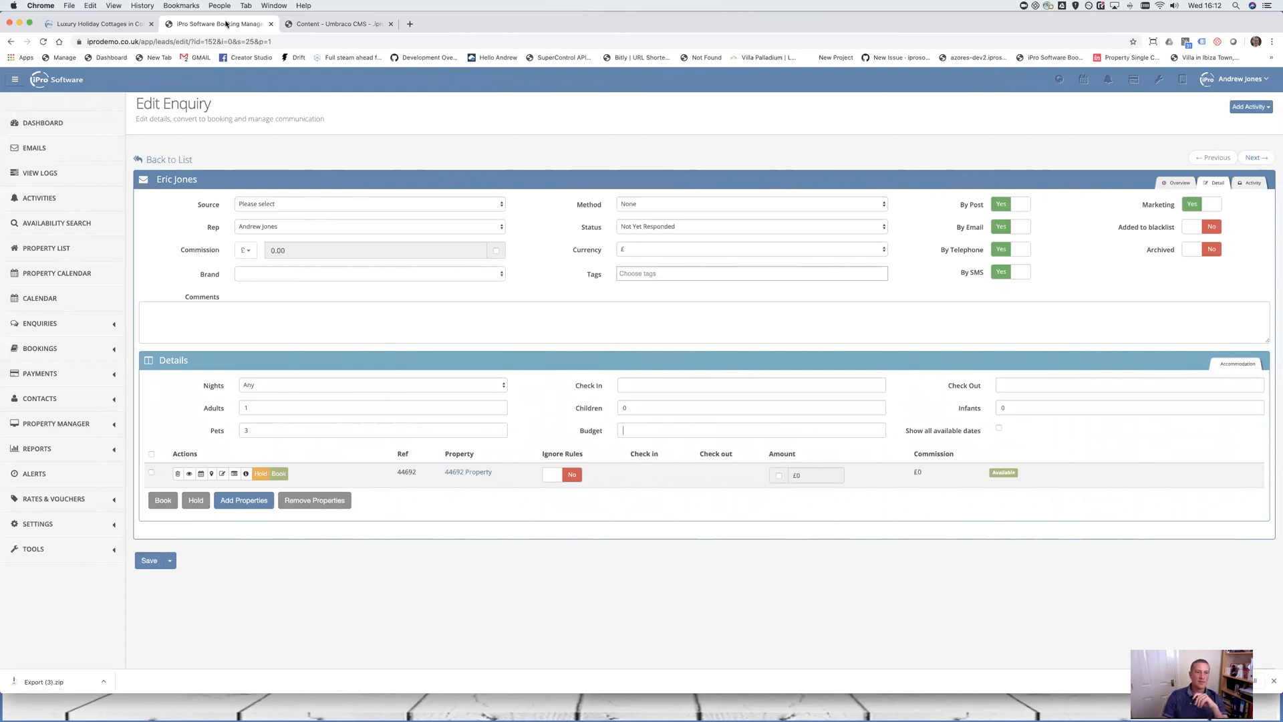
Head to Settings > Extras, triggering the unsaved-changes warning
click(81, 526)
scroll(82, 467, down, 3)
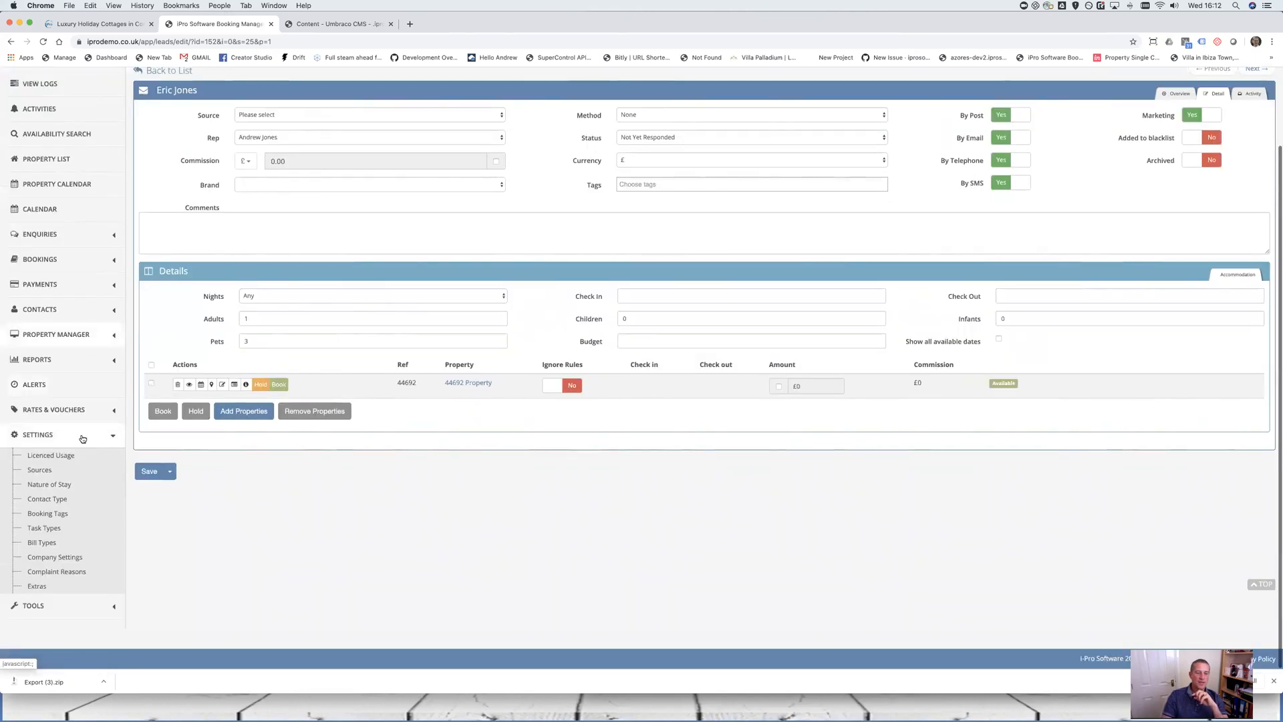
click(65, 586)
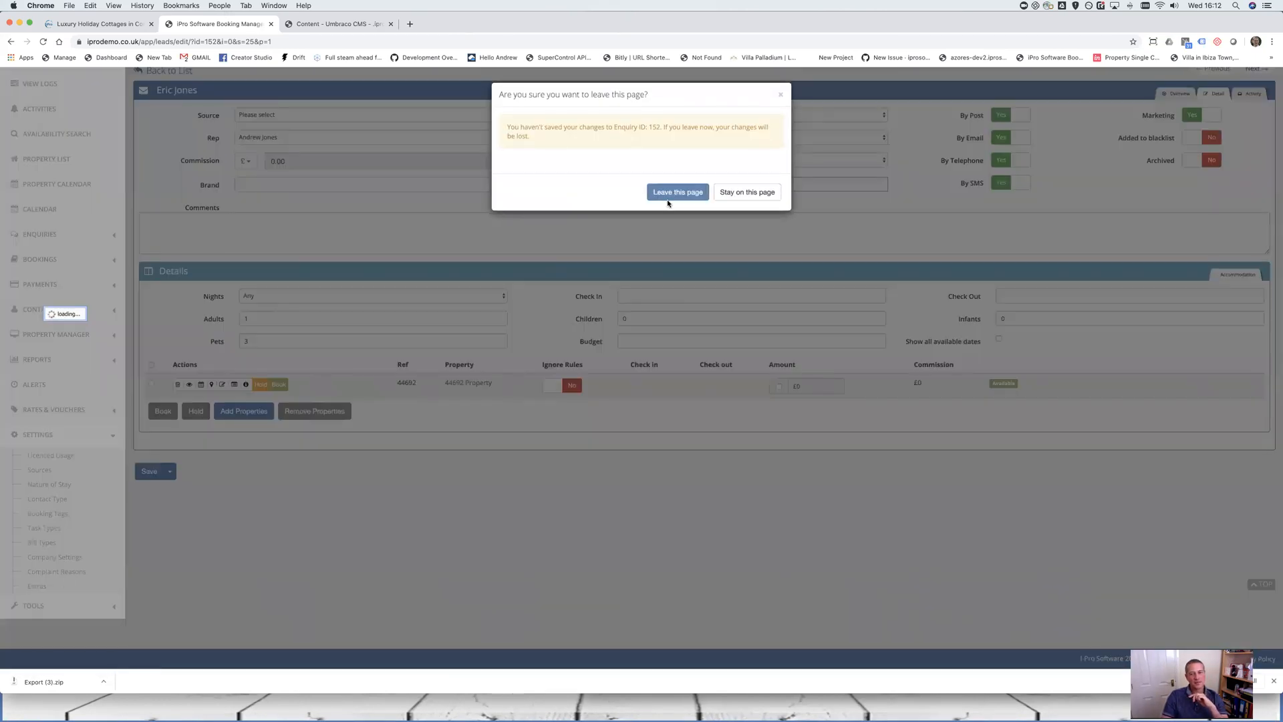
click(670, 196)
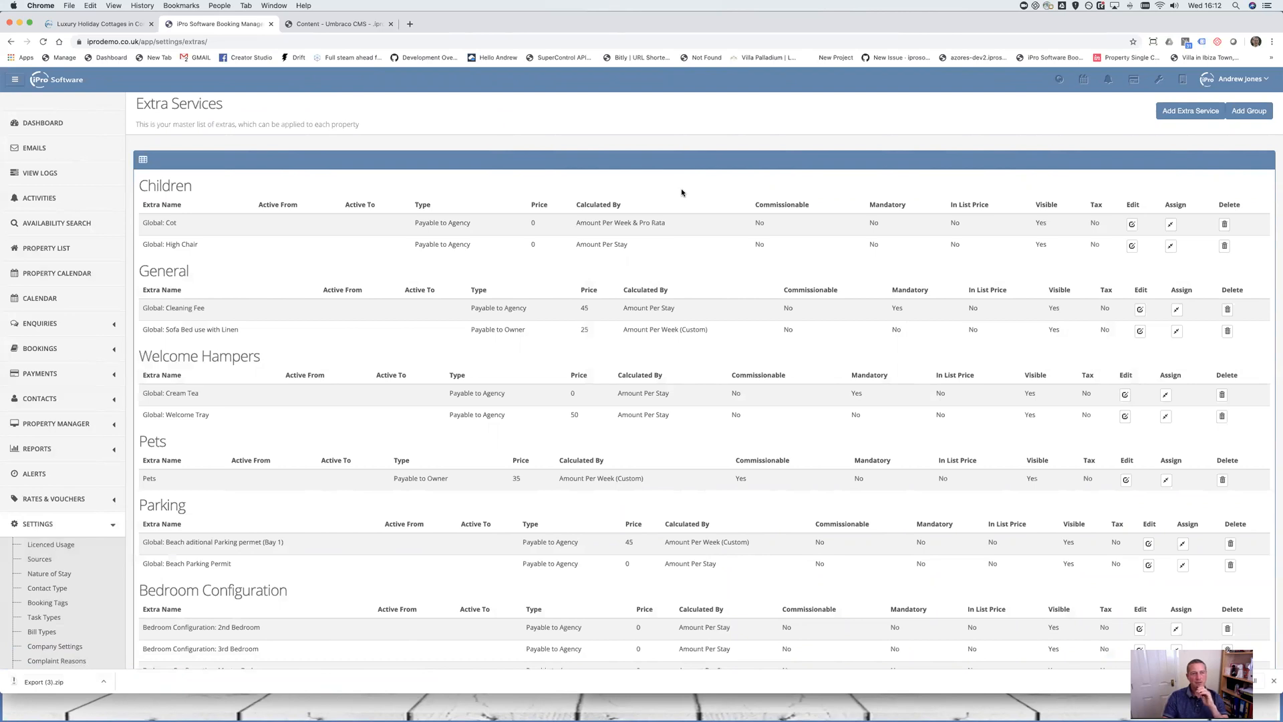
scroll(74, 141, down, 1)
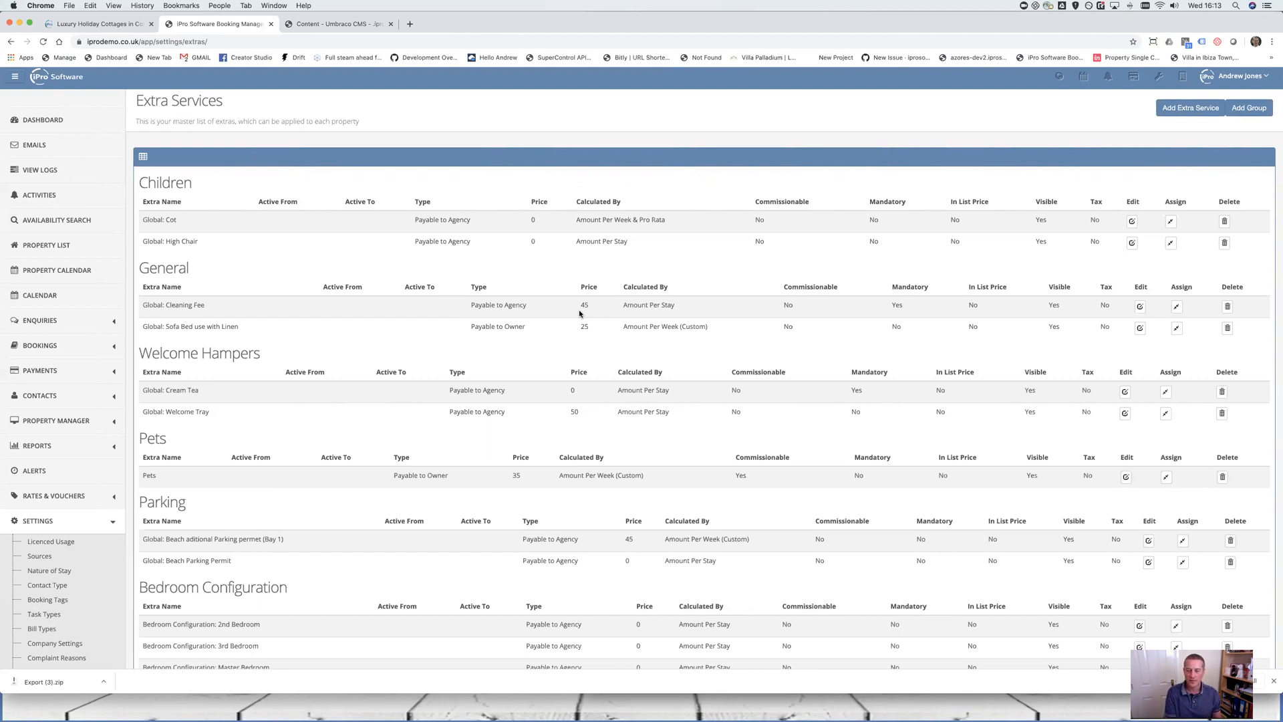
scroll(415, 565, down, 4)
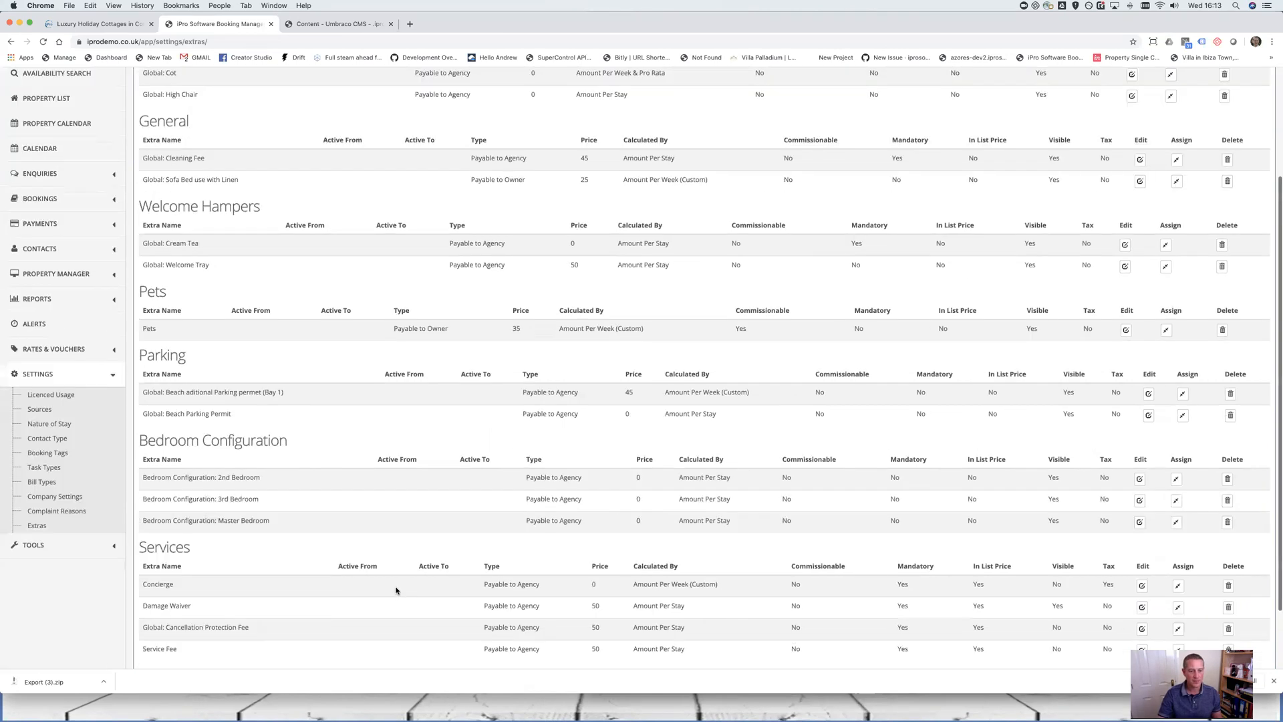
drag(161, 567, 139, 507)
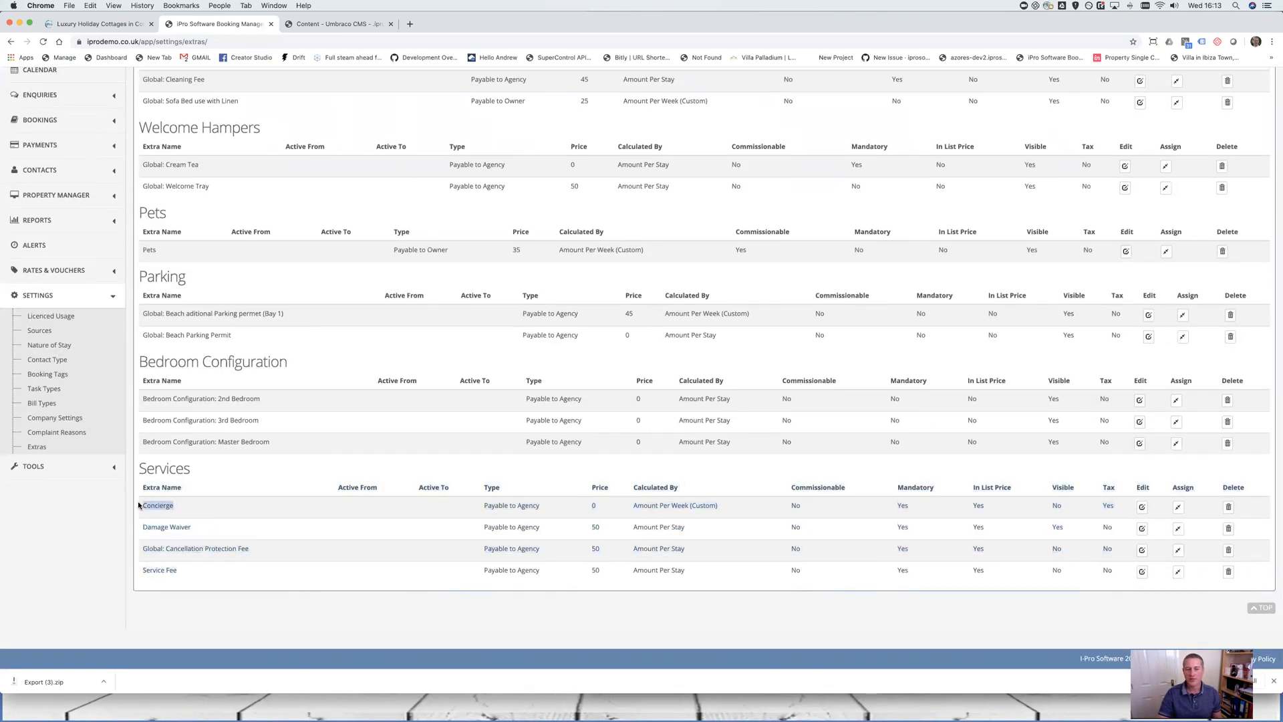
drag(258, 550, 138, 550)
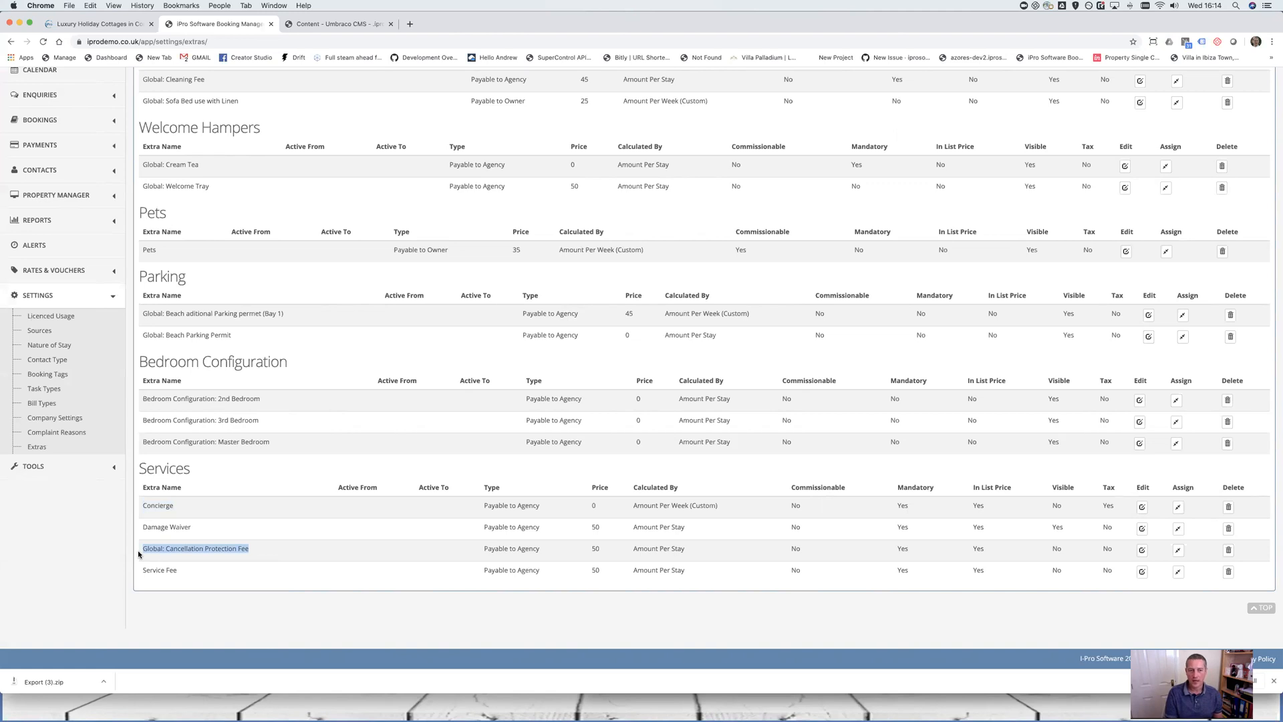
Run the Accounting > Agency Income report for this year, 01/01/2020–31/12/2020
click(34, 220)
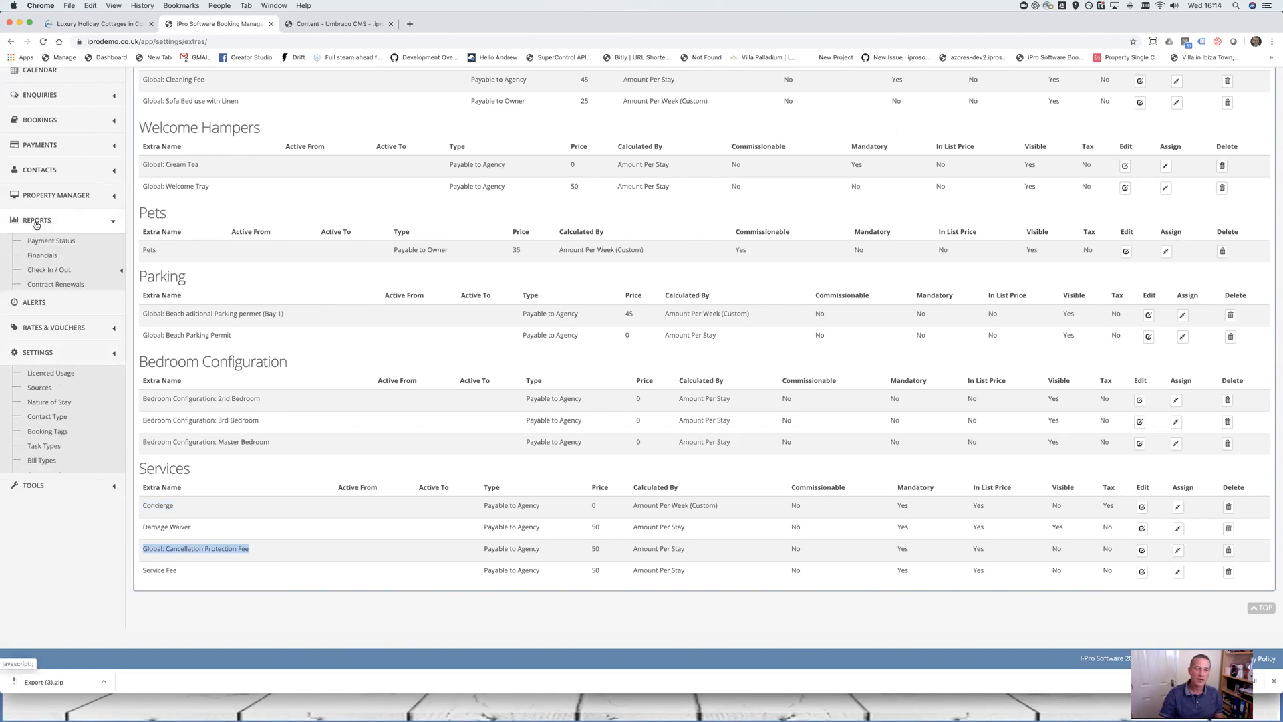
click(69, 299)
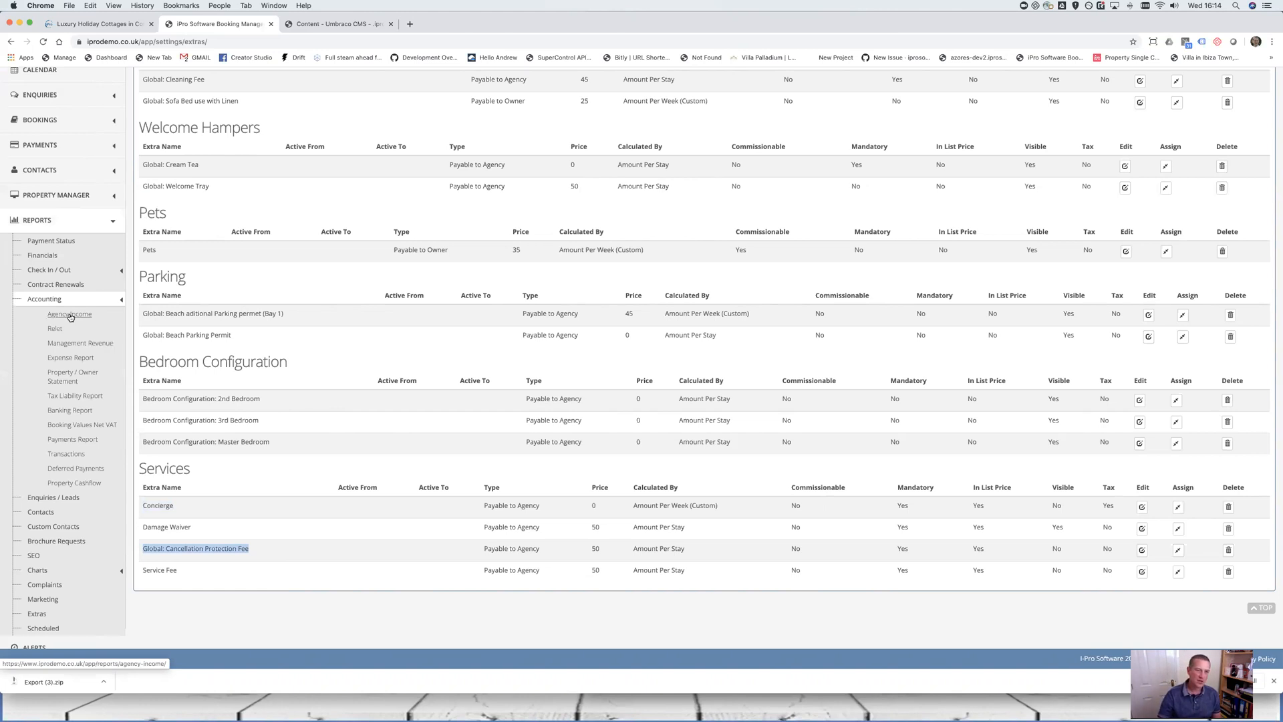
click(70, 315)
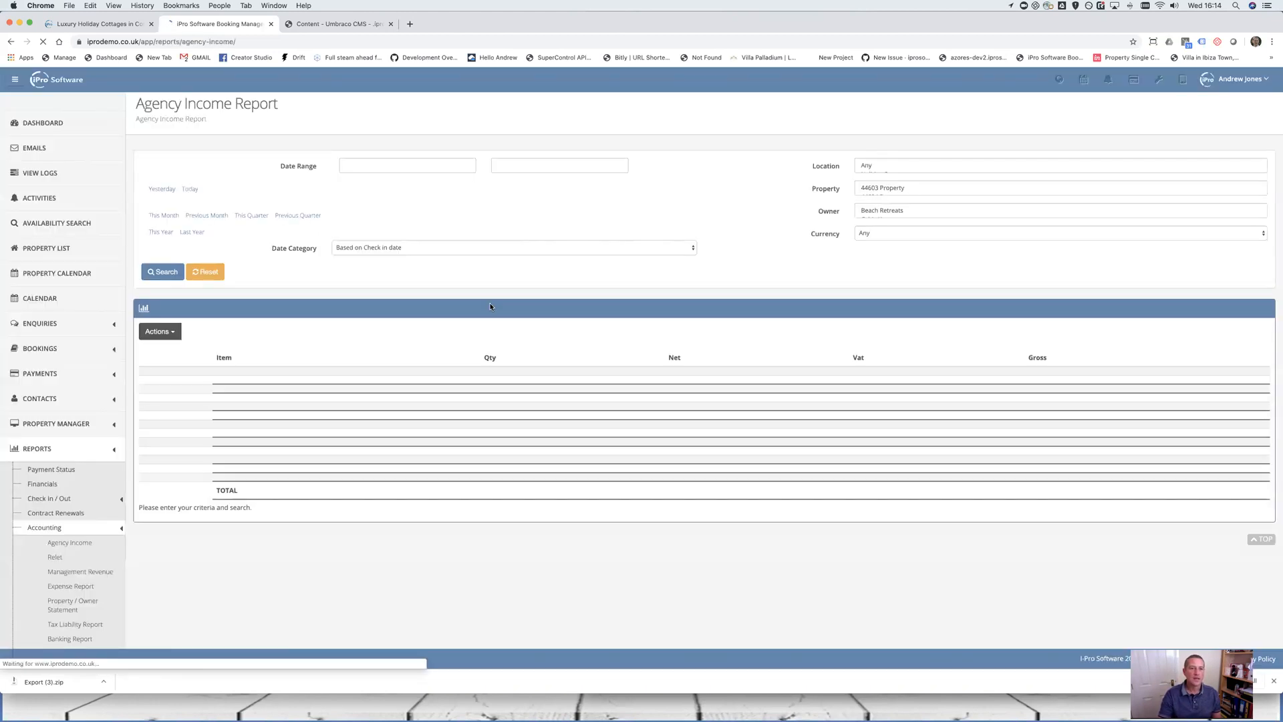
click(162, 232)
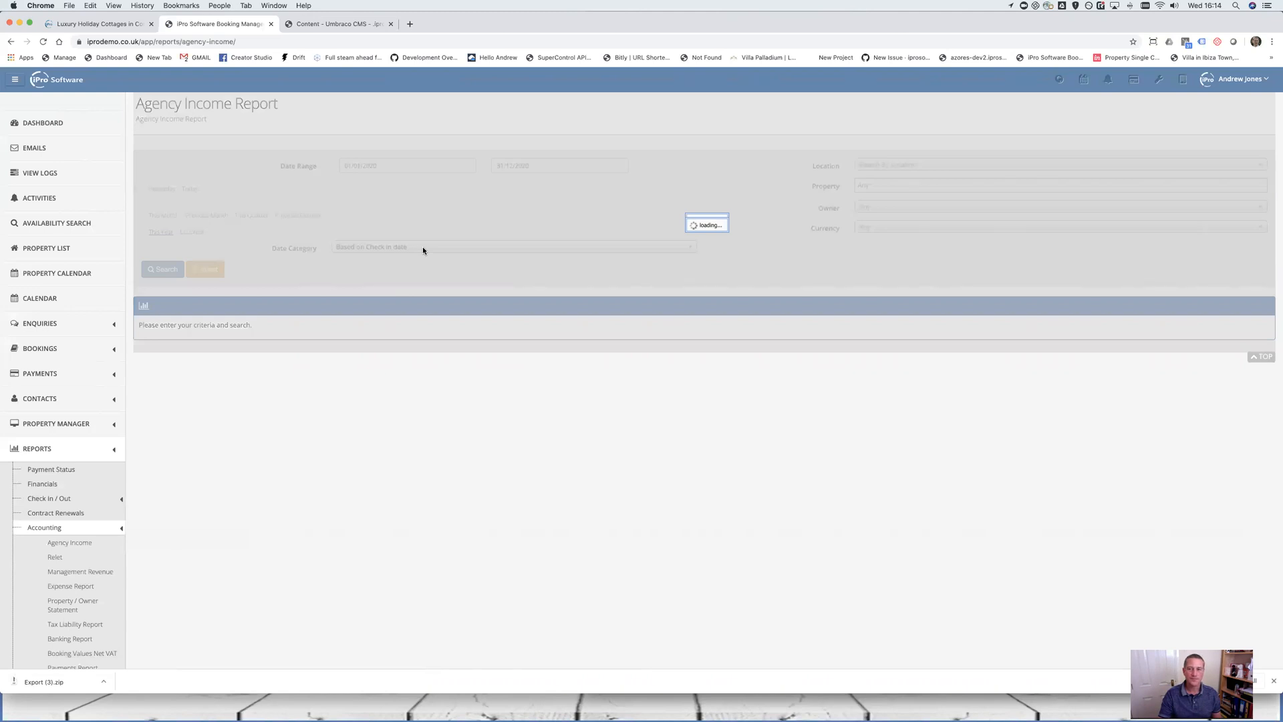
Scroll to the report totals and highlight net 84,407.41, VAT 22,435.00 and gross 106,842.41
scroll(477, 447, down, 1)
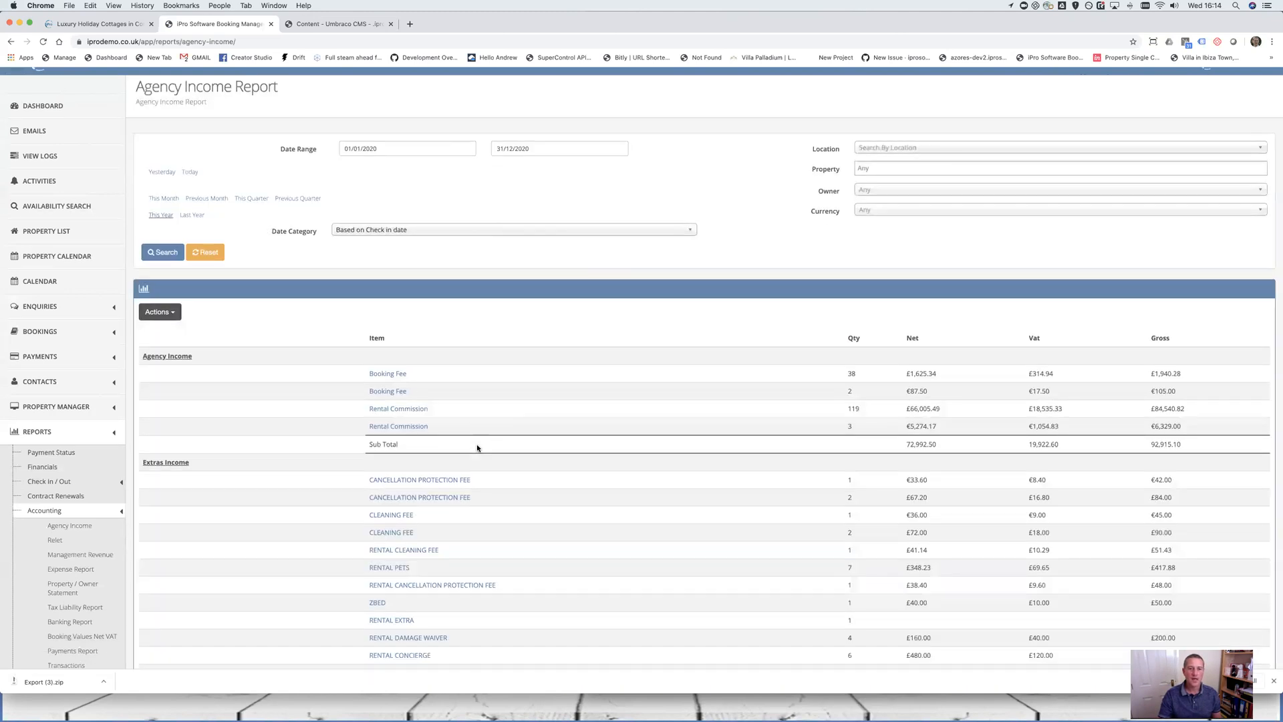
scroll(477, 448, down, 2)
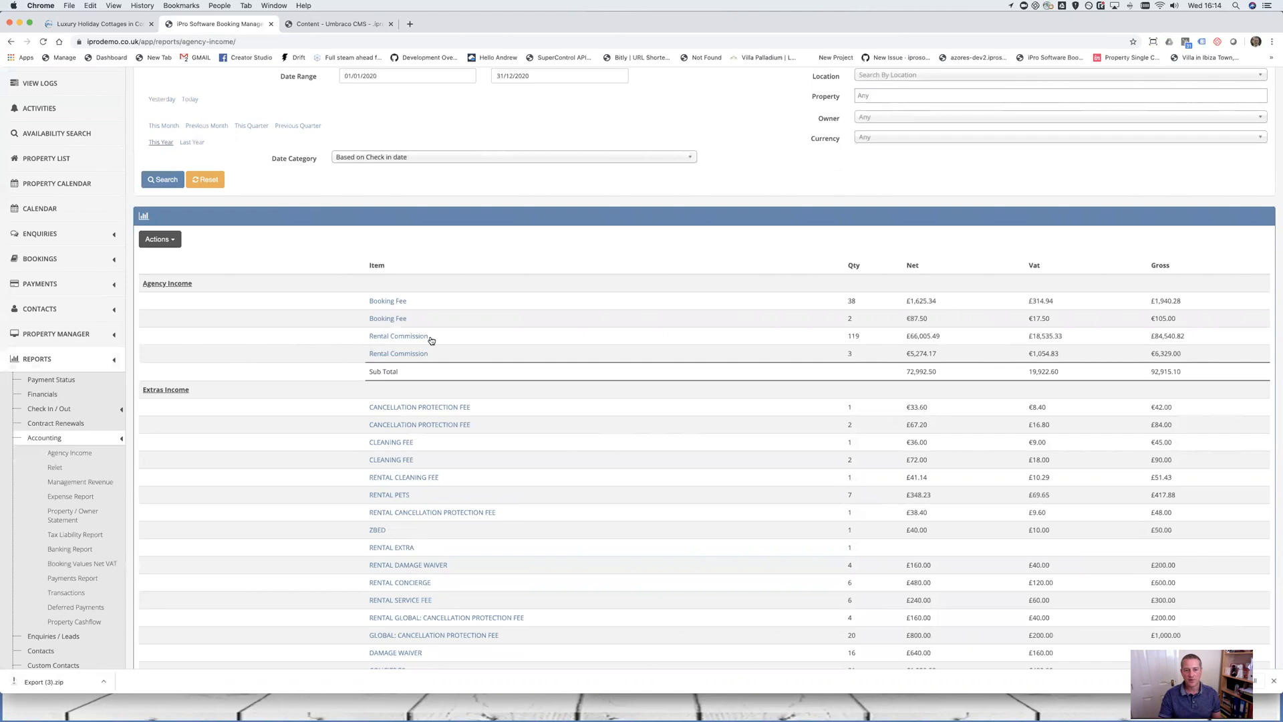
scroll(662, 447, down, 2)
scroll(391, 258, down, 2)
drag(391, 259, 610, 541)
scroll(612, 544, down, 2)
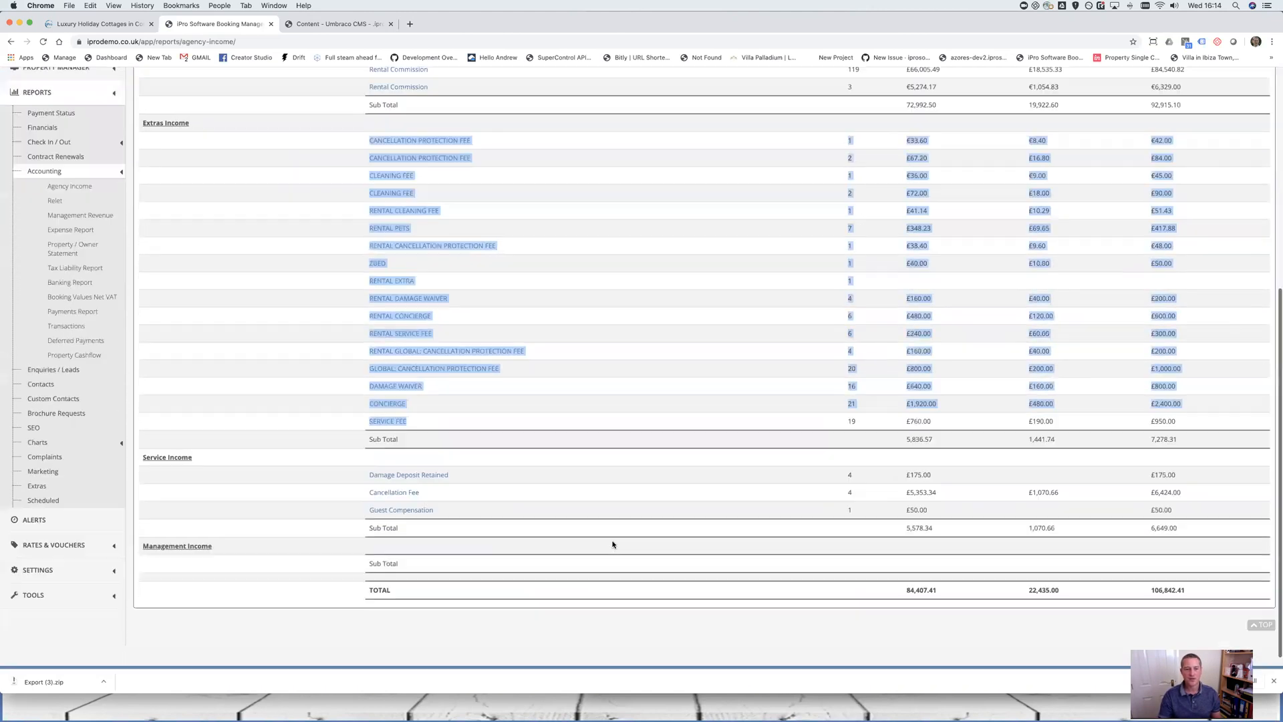
scroll(612, 544, down, 1)
drag(338, 455, 849, 492)
scroll(856, 507, up, 3)
scroll(839, 570, down, 3)
click(839, 570)
double_click(839, 570)
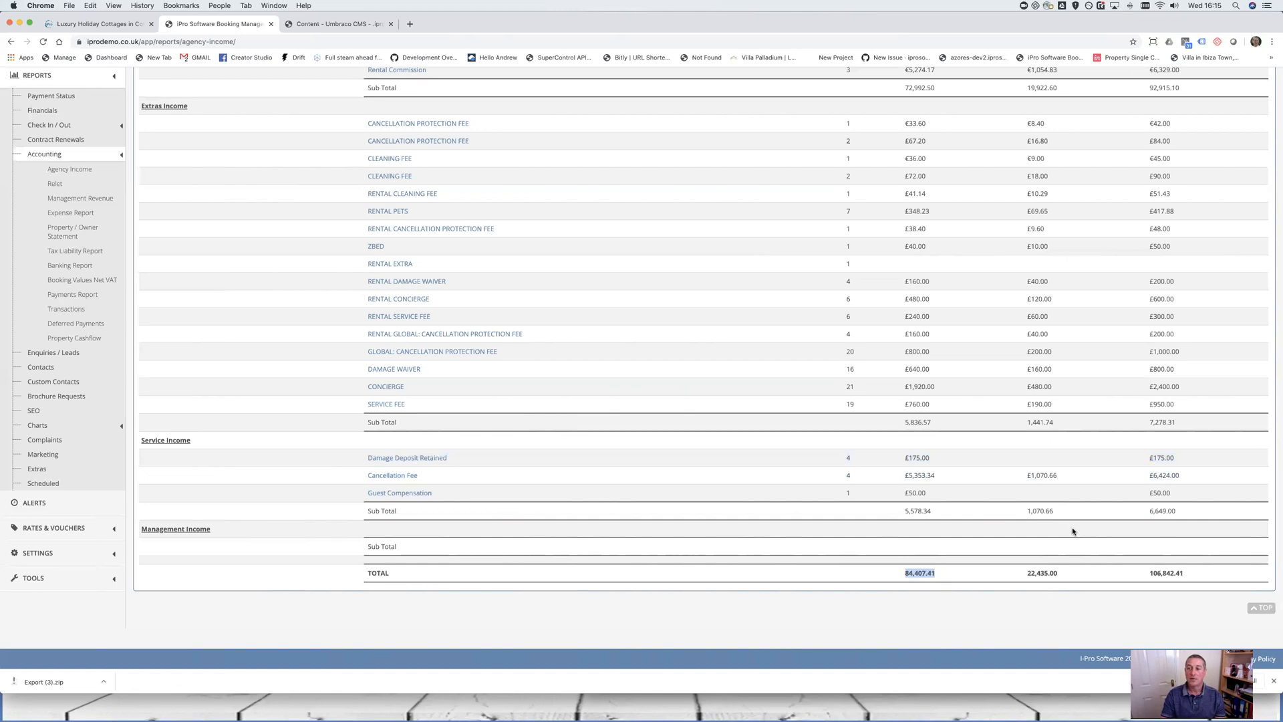
drag(1143, 574, 1196, 574)
drag(1065, 574, 1003, 573)
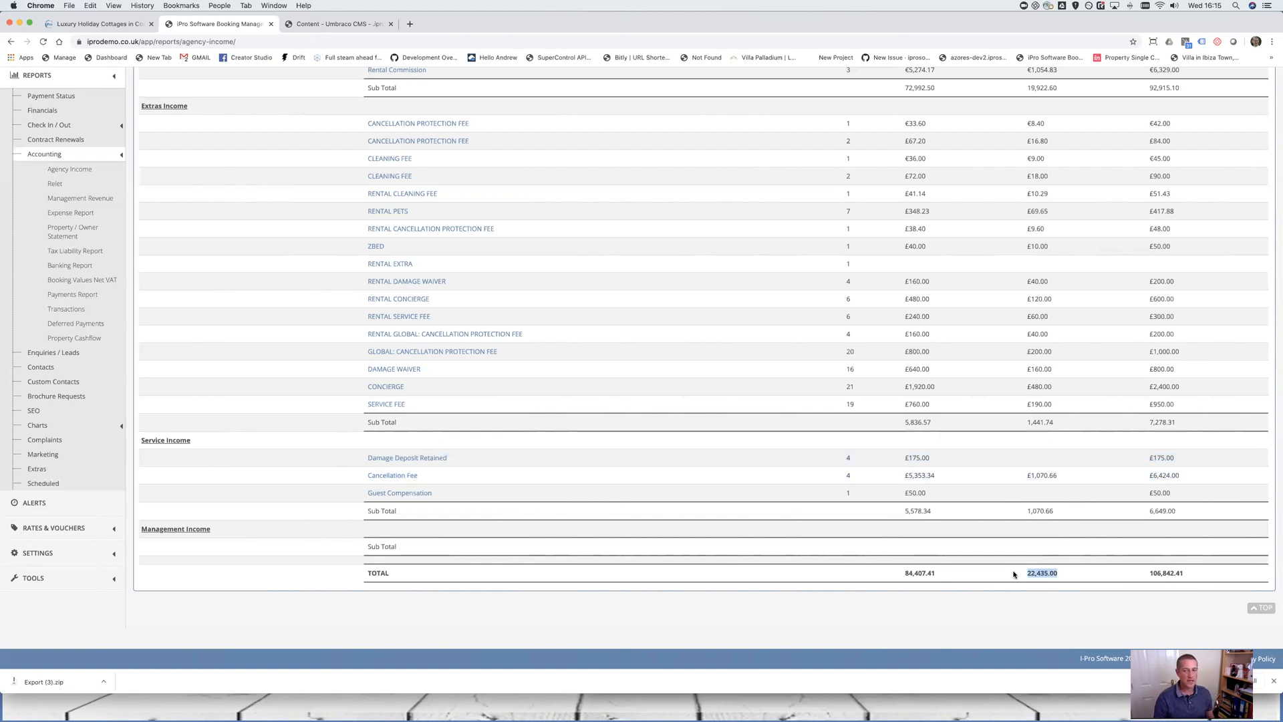
drag(955, 573, 862, 575)
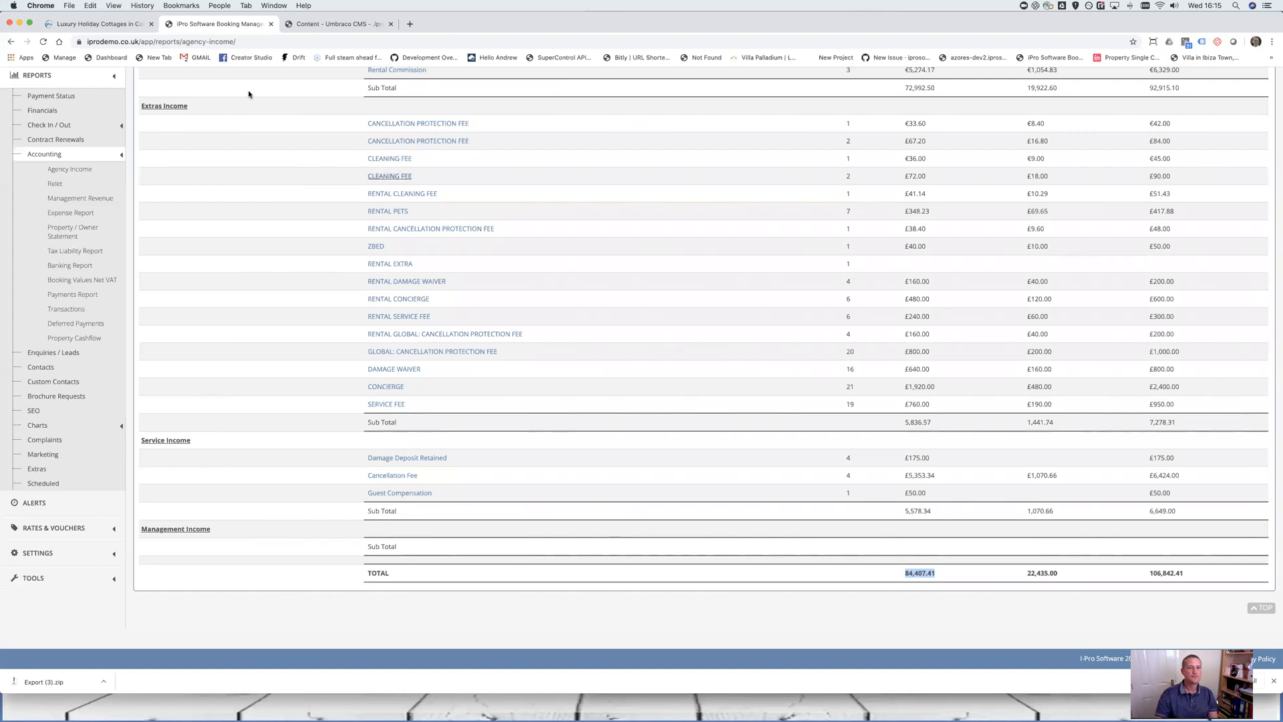
Glance at the Umbraco CMS content, then return to the Agency Income report
click(305, 24)
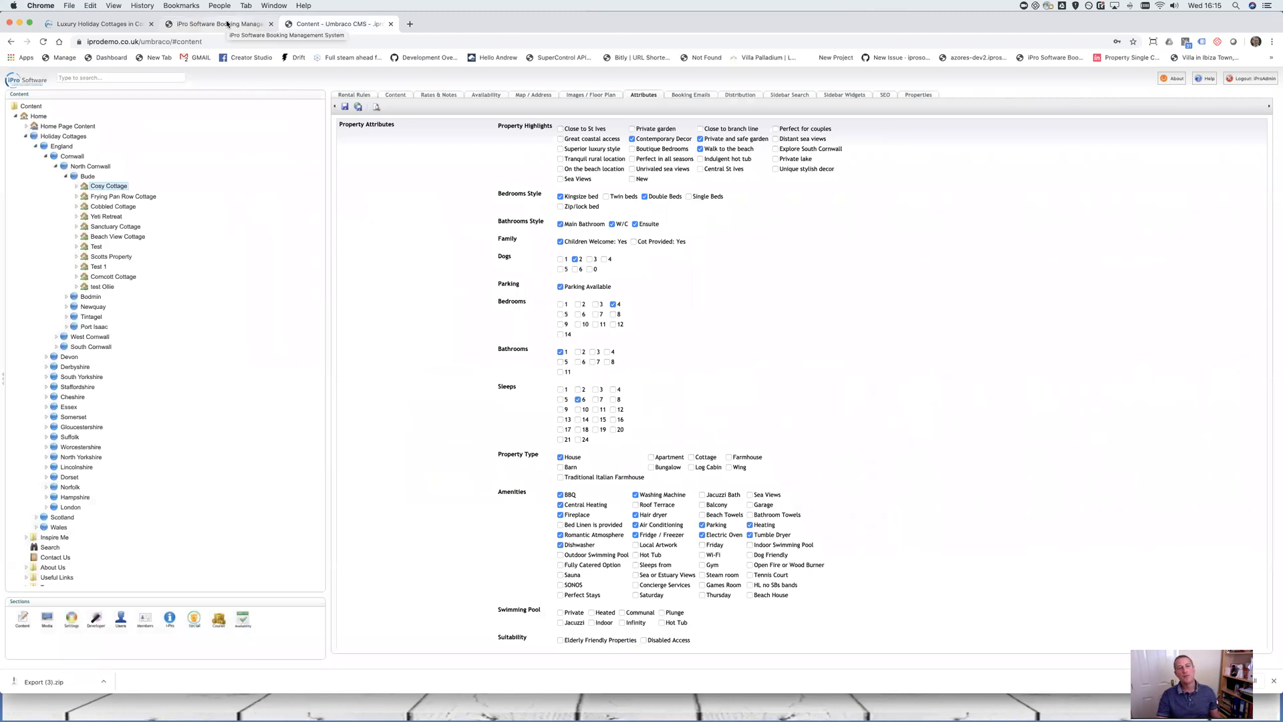
click(232, 24)
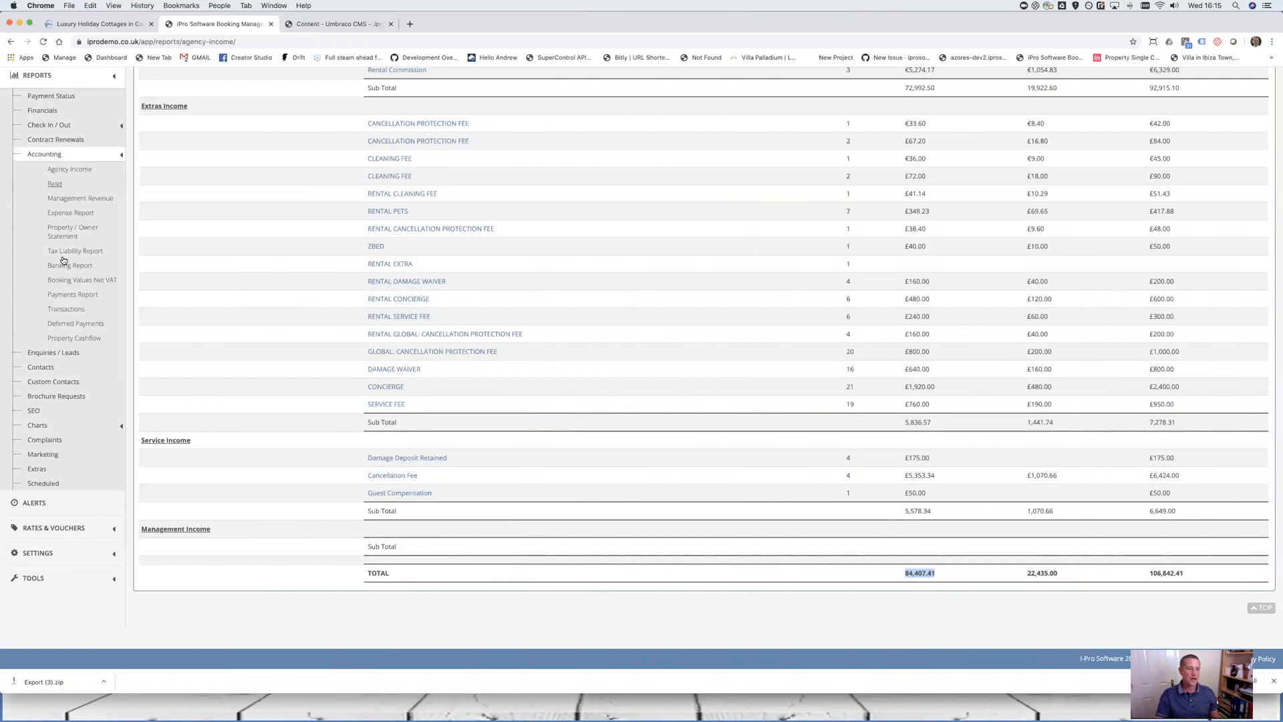
click(77, 553)
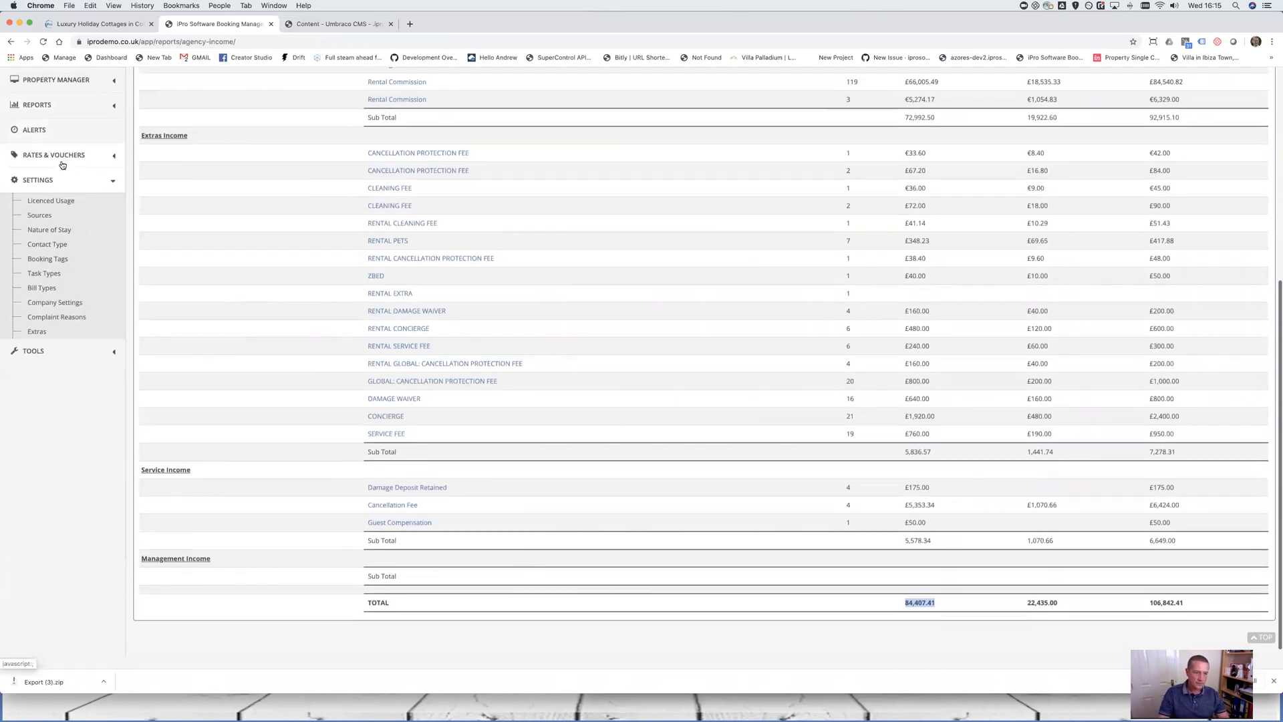
Go via Settings > Contact Type to Tools > Import Facility > Contacts
click(62, 245)
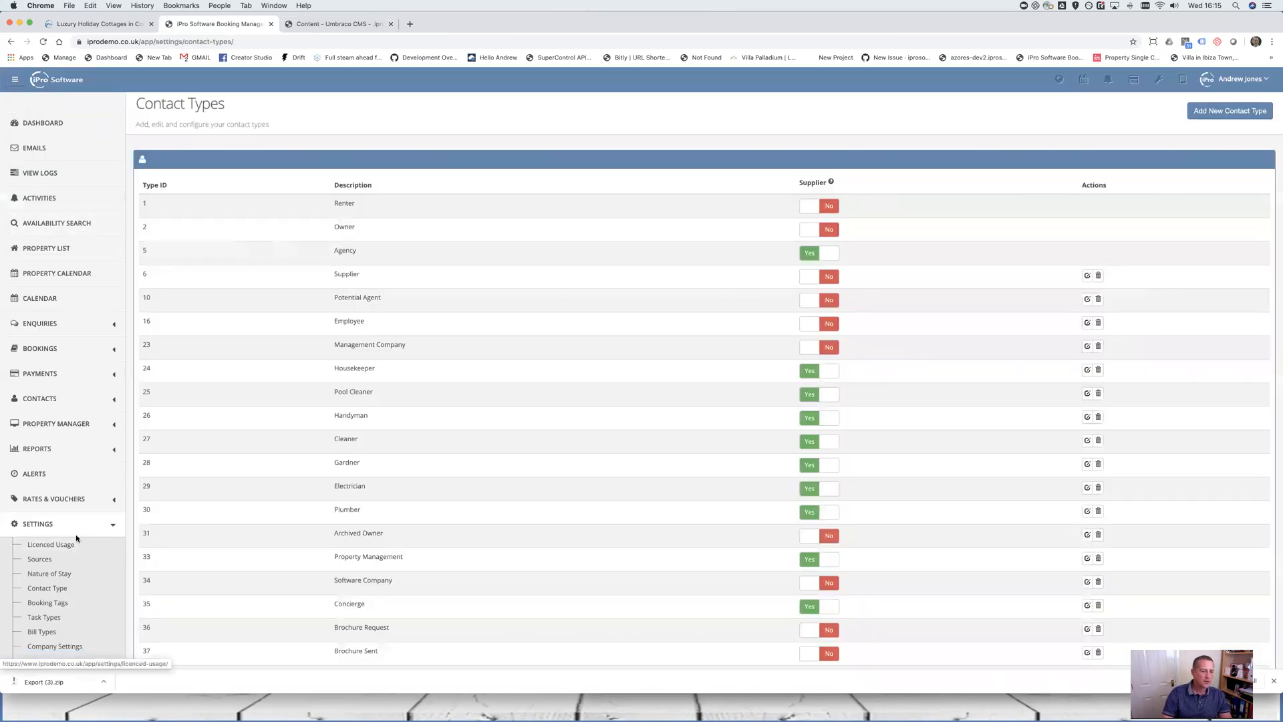
scroll(75, 534, down, 5)
click(72, 547)
scroll(75, 530, down, 3)
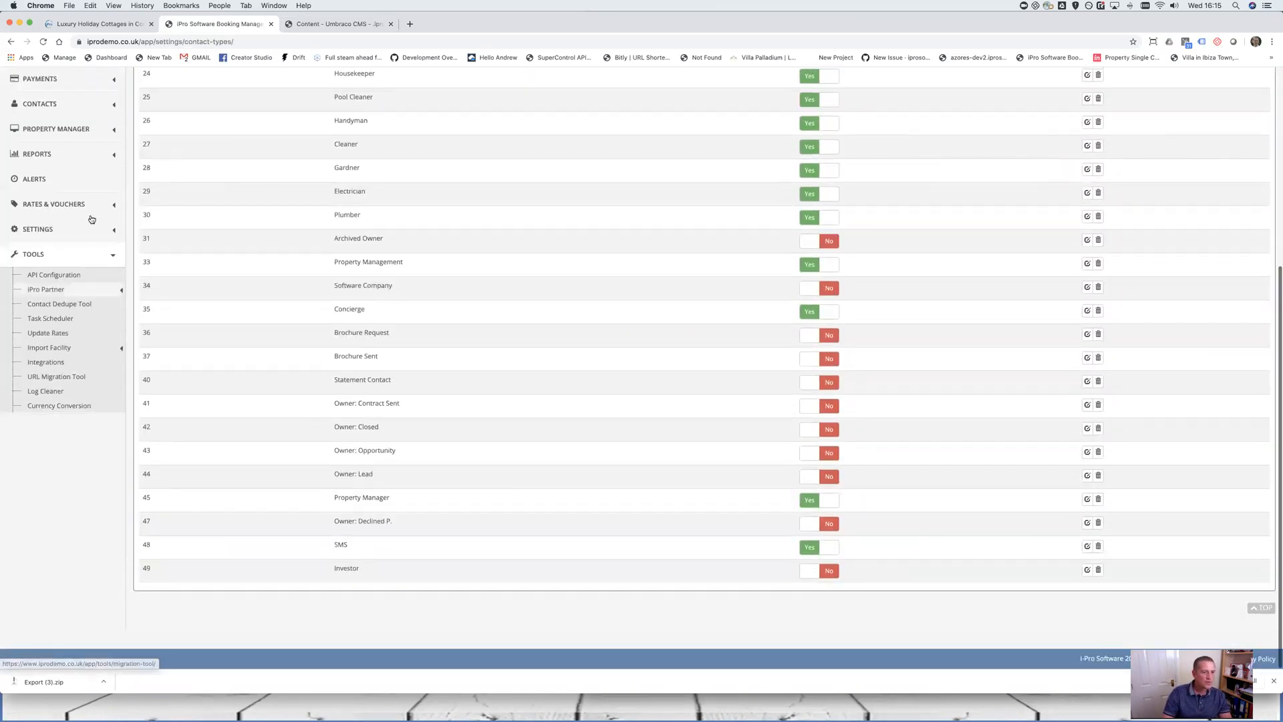
click(59, 349)
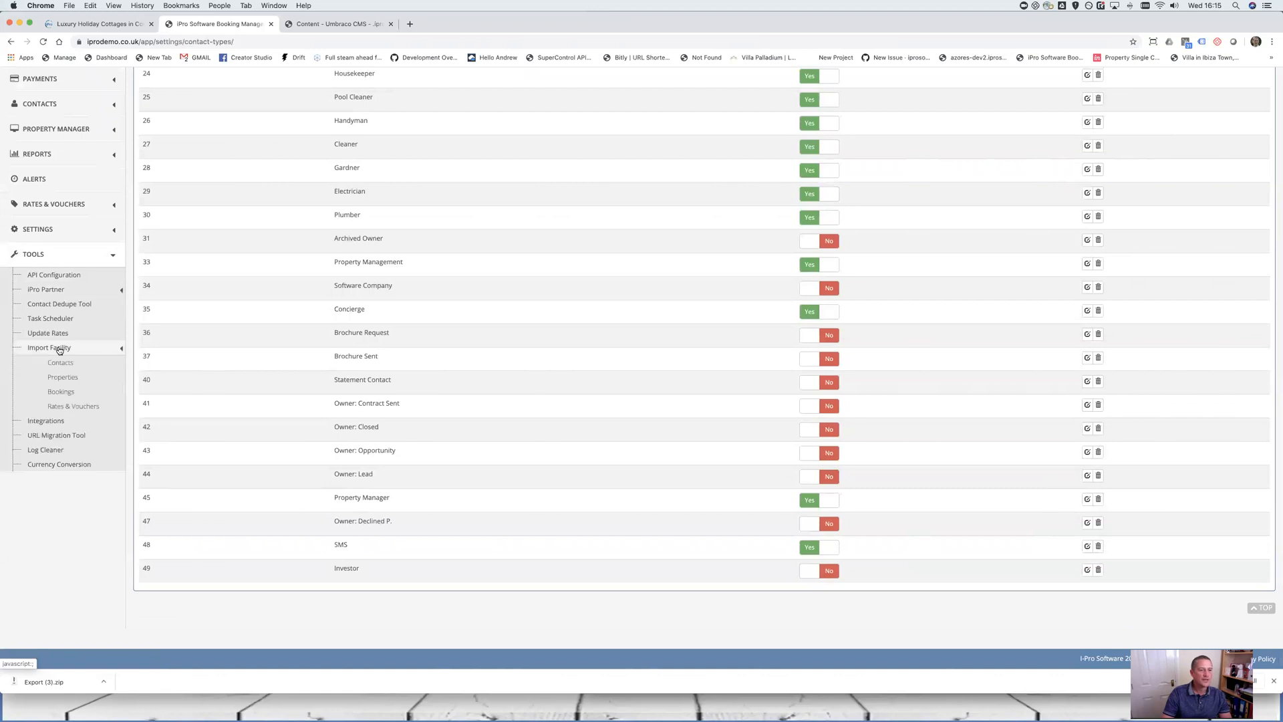
click(59, 362)
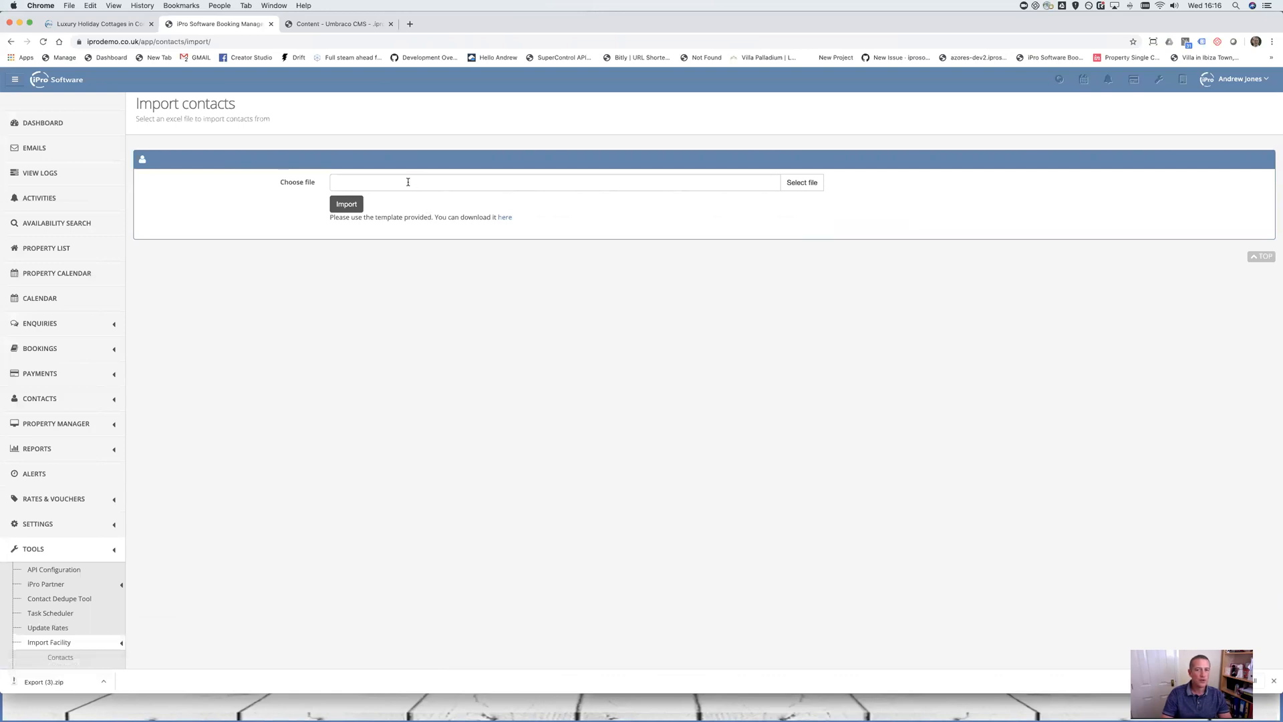
Download the contact import template and attach contact_import_template.xls, sorted newest first
click(503, 218)
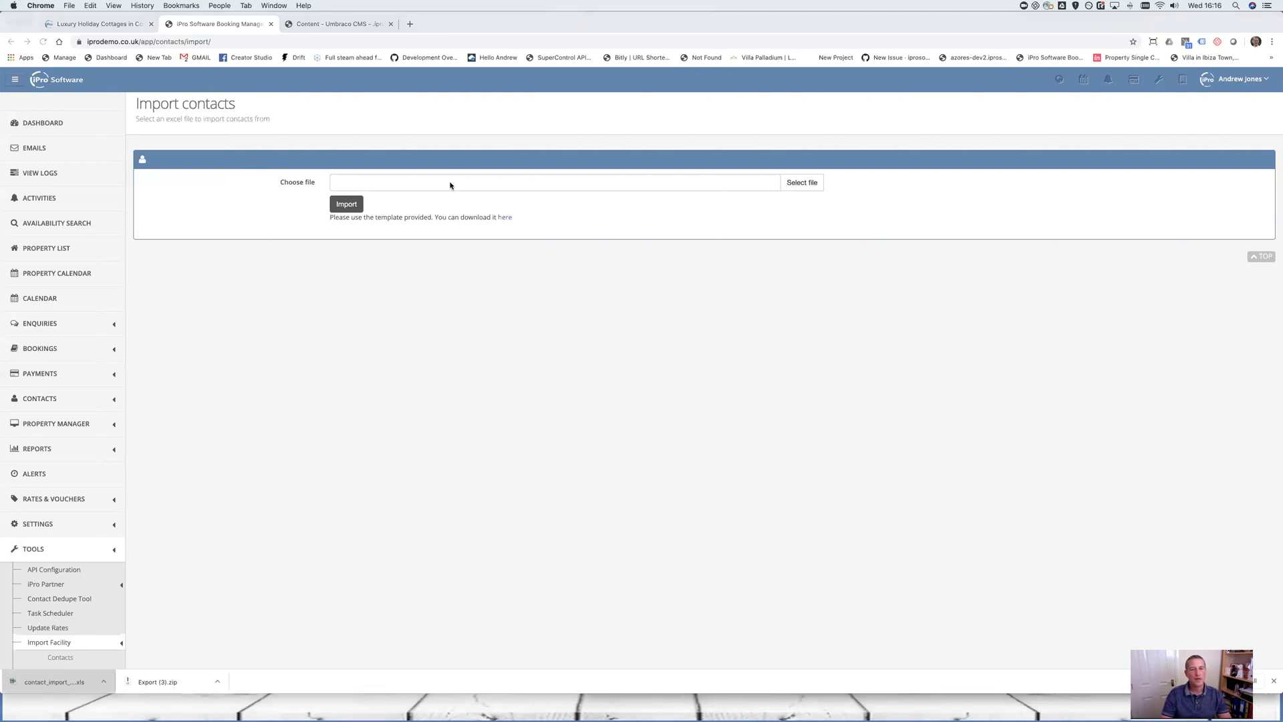
click(803, 186)
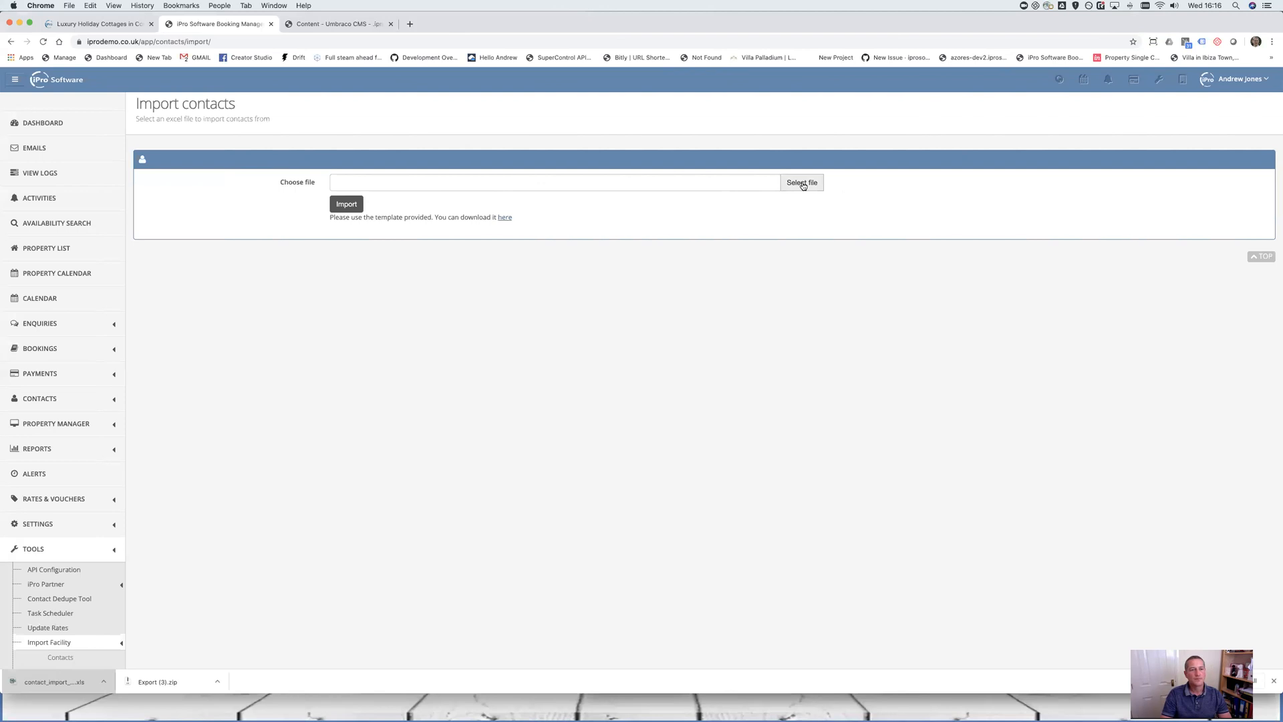
click(804, 186)
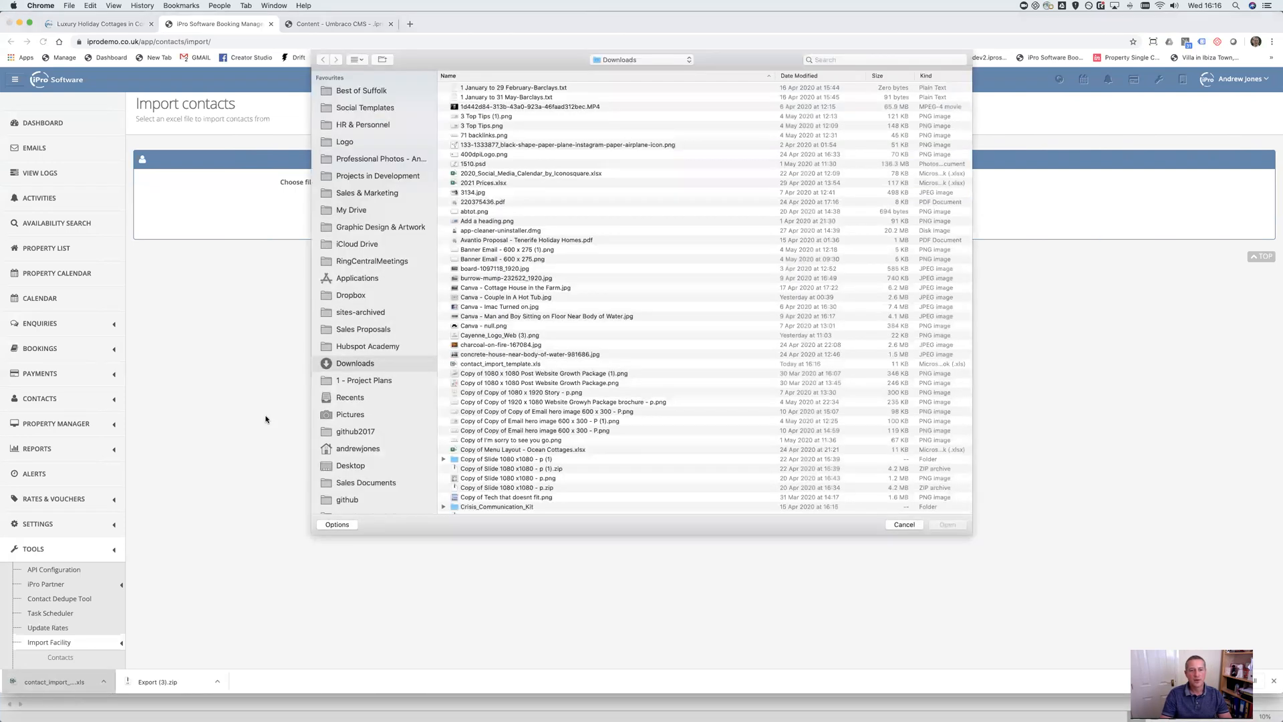
click(810, 75)
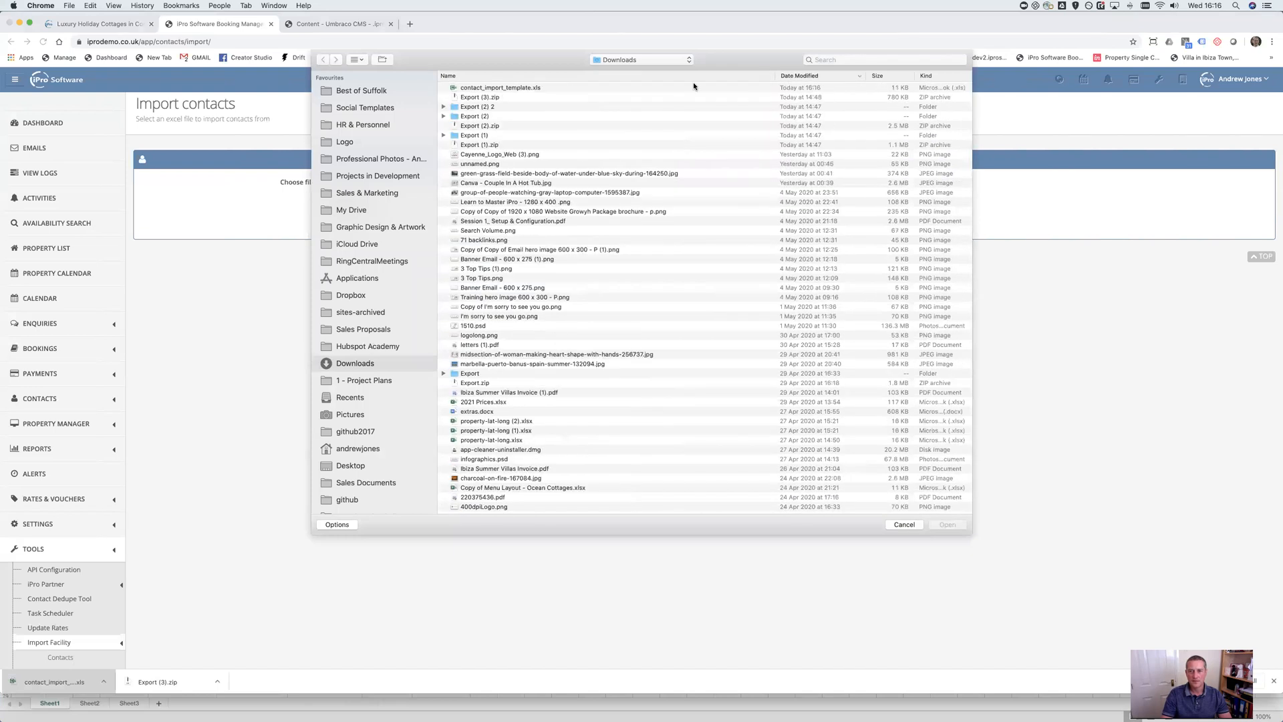
click(522, 89)
double_click(521, 89)
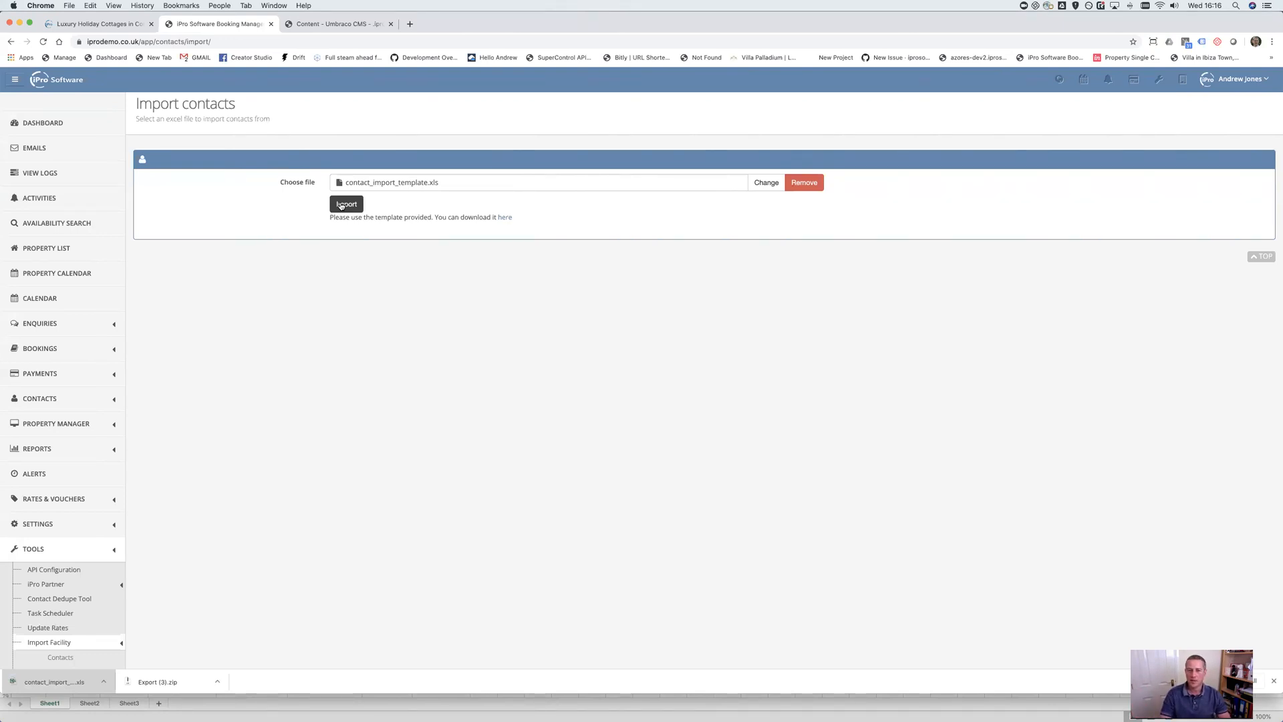
click(96, 399)
scroll(67, 267, down, 3)
Browse the Owners contact list, then start a blank Add Contact form
click(61, 302)
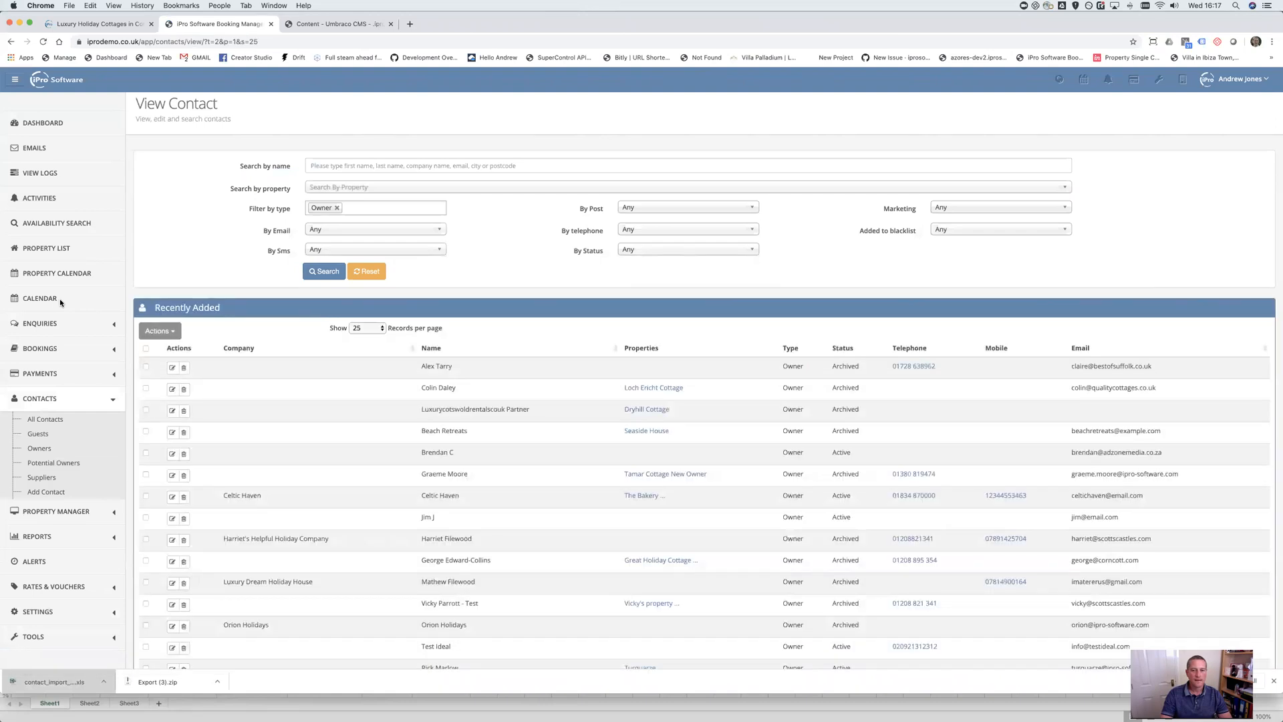
scroll(496, 531, down, 5)
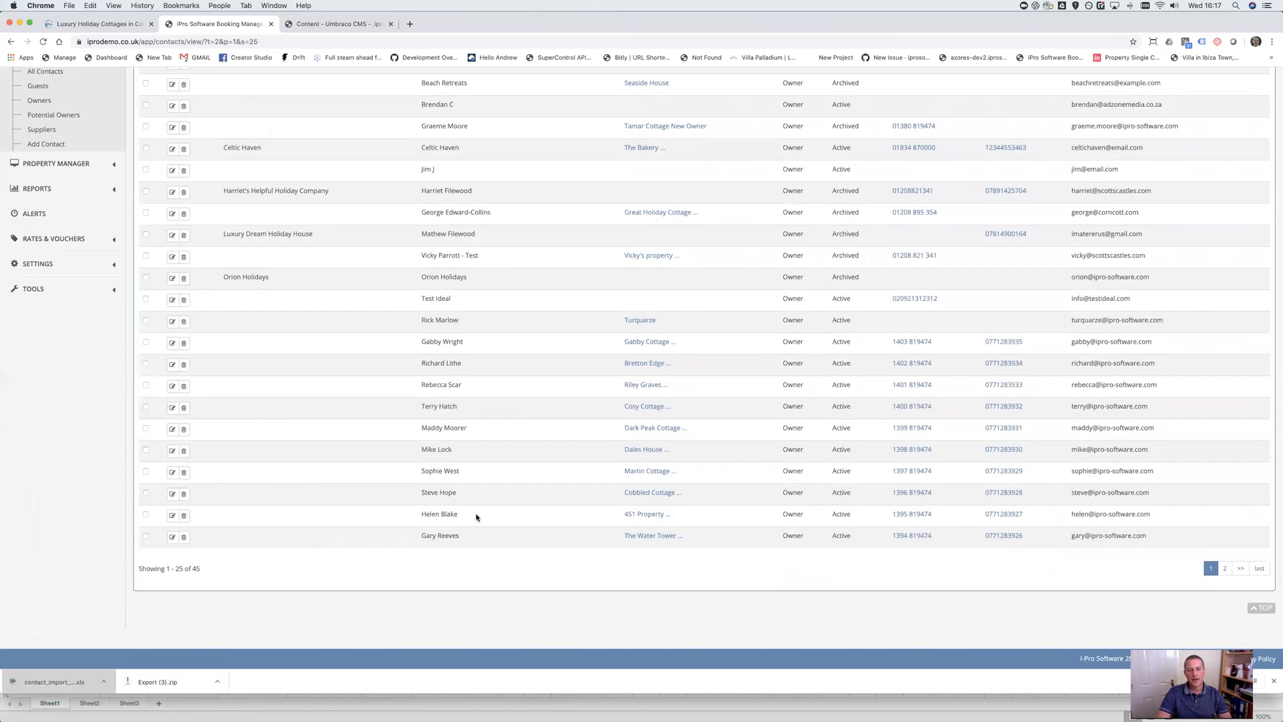
scroll(467, 521, up, 5)
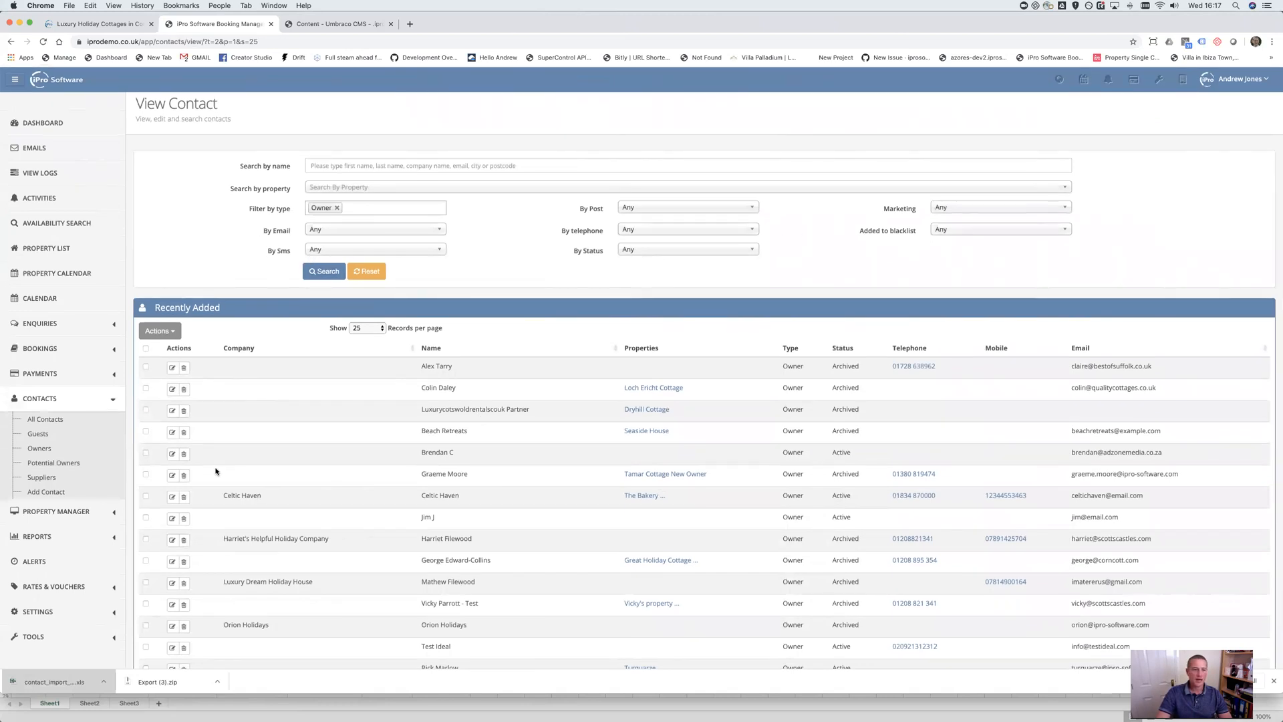
click(58, 492)
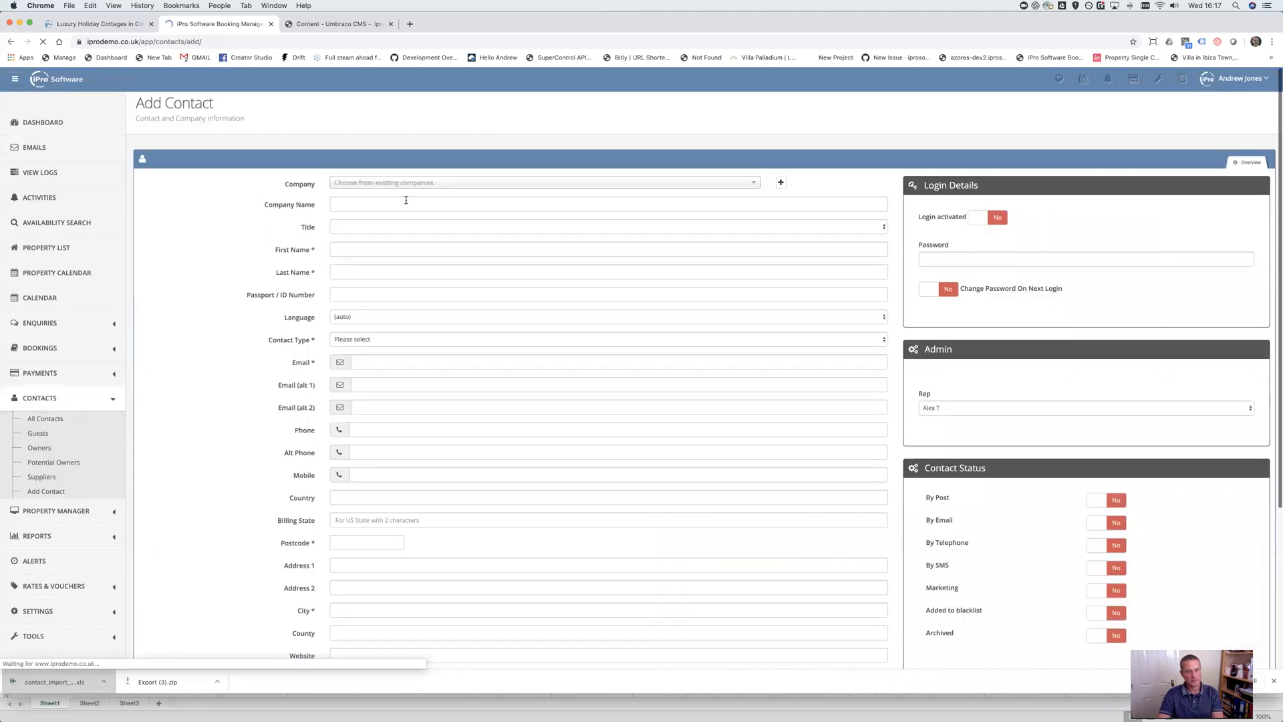
Set title Mr, enter the contact's name, and choose English (United Kingdom) as language
click(366, 225)
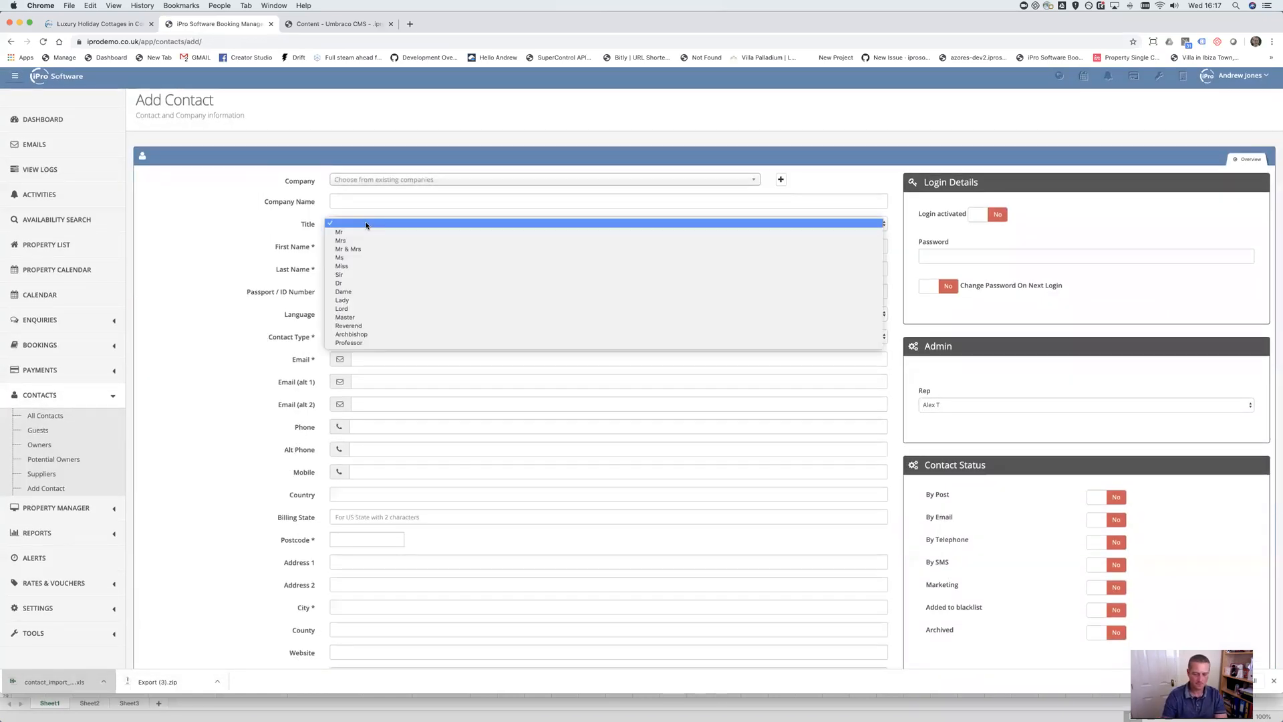
click(367, 232)
click(374, 245)
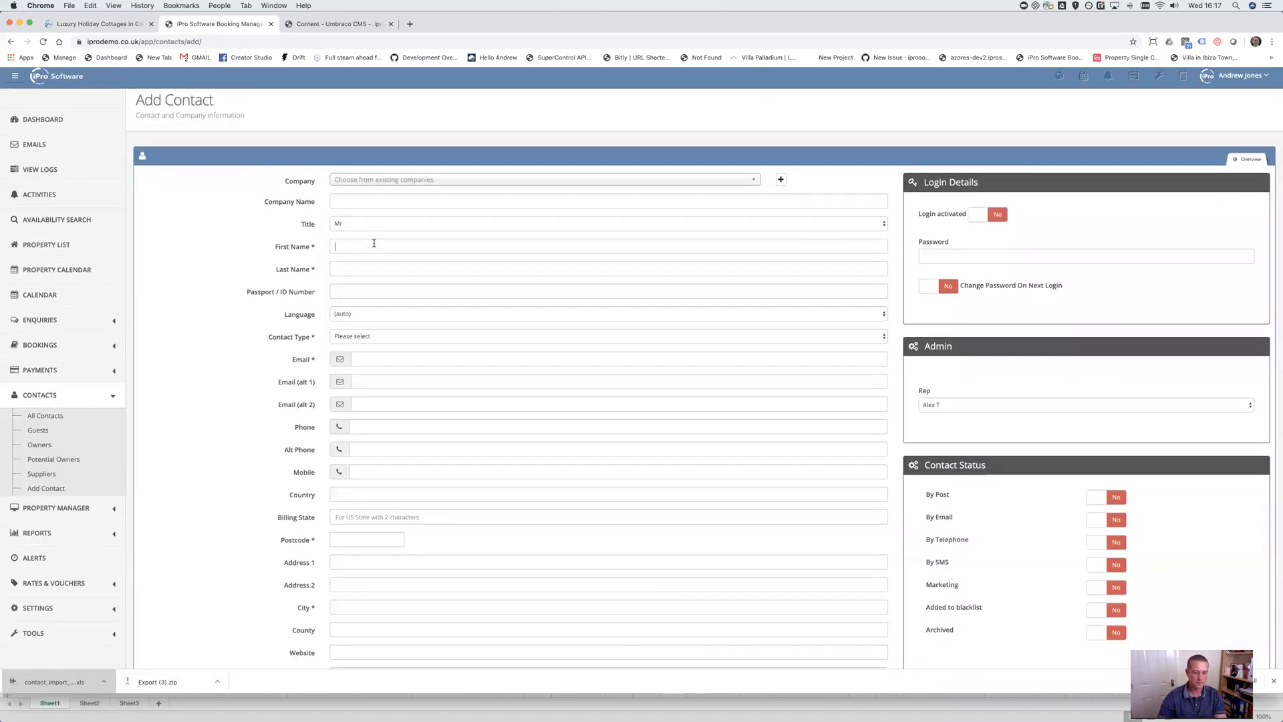
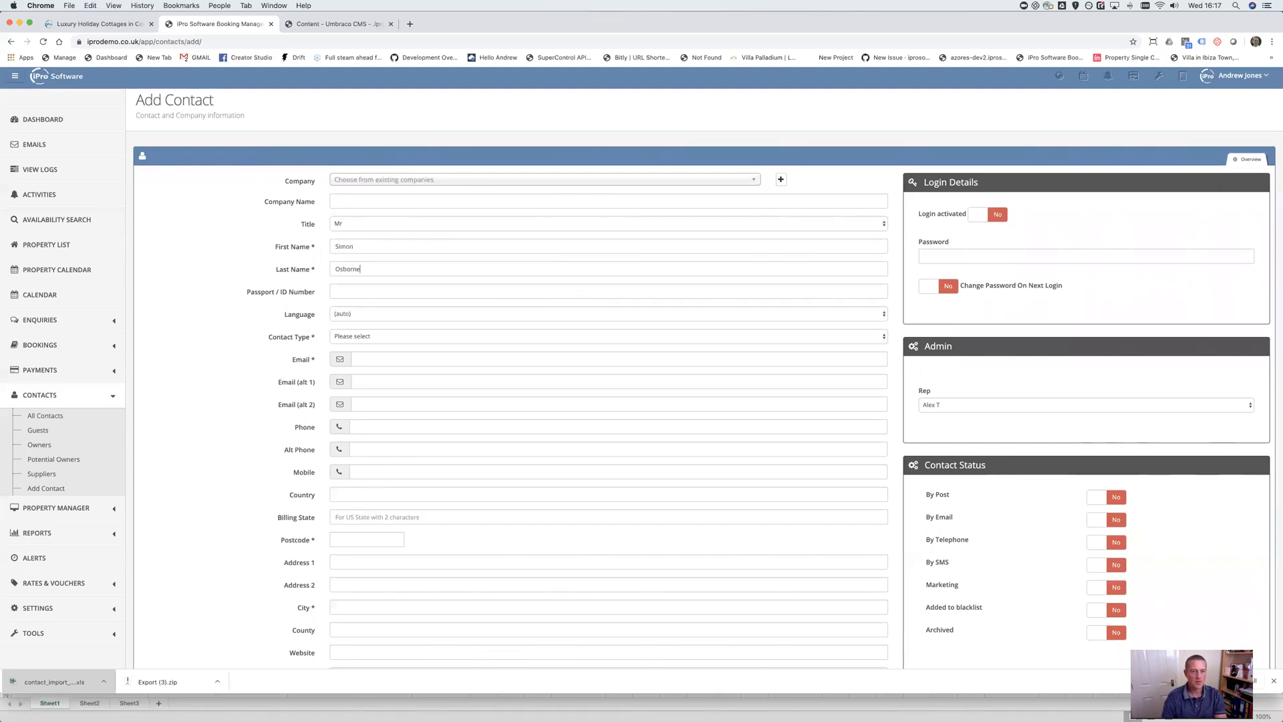
click(376, 314)
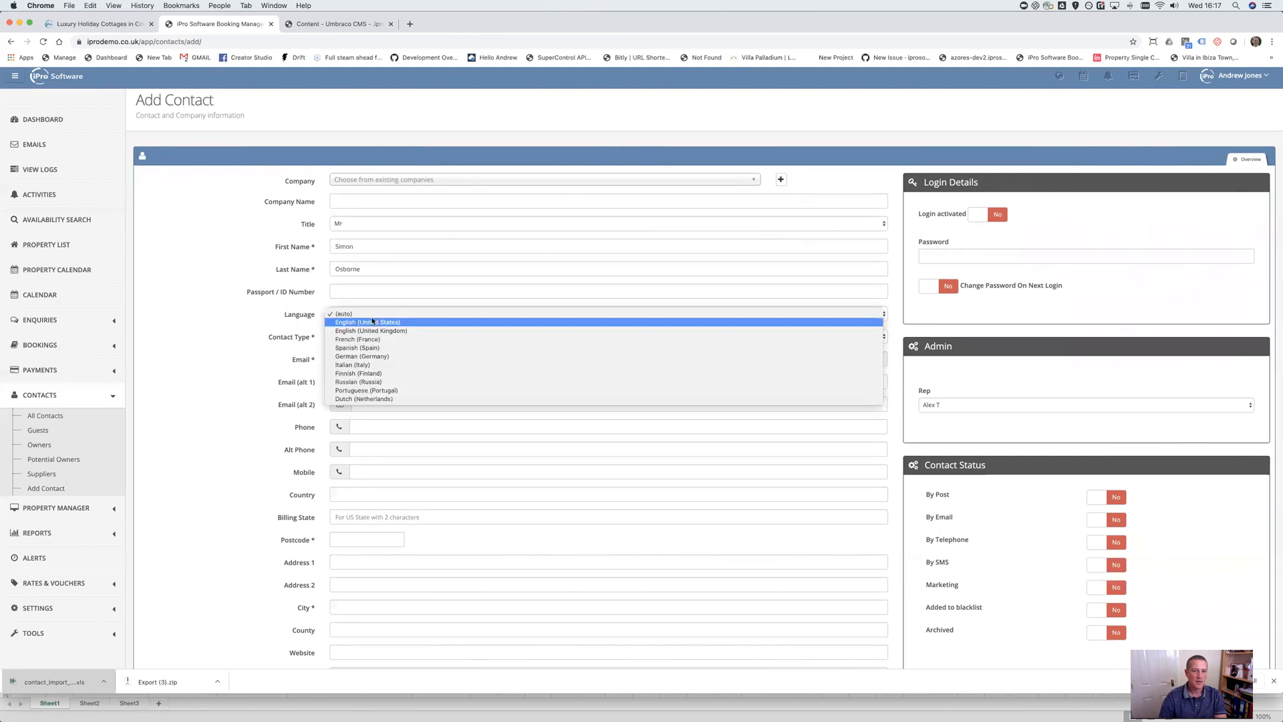
click(379, 331)
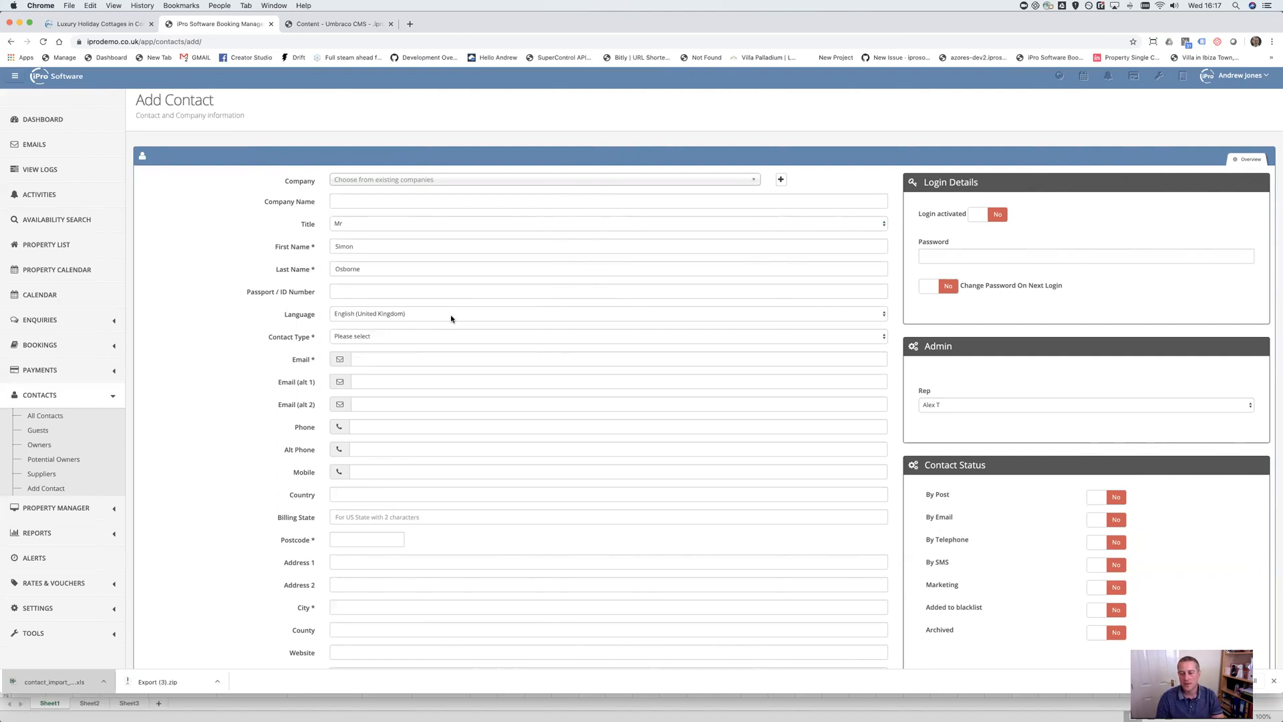
Make the contact an Owner: Lead and fill in their e-mail and postal address
click(405, 338)
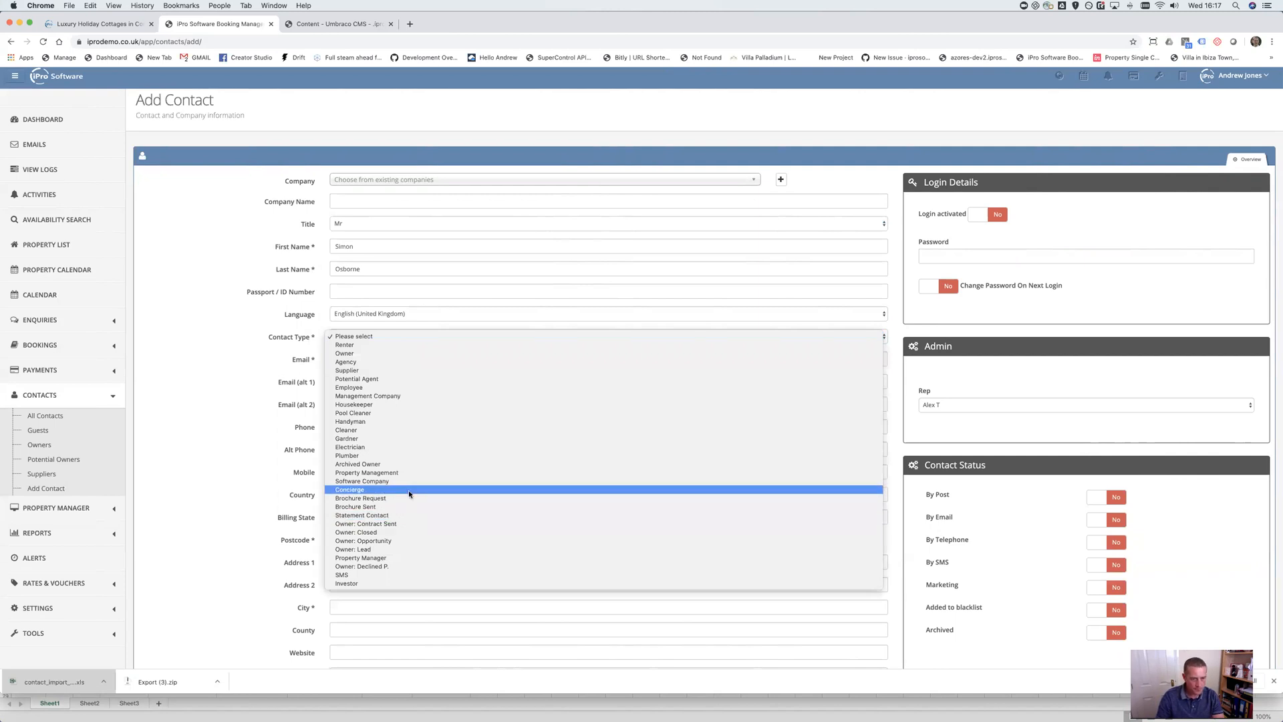
click(386, 550)
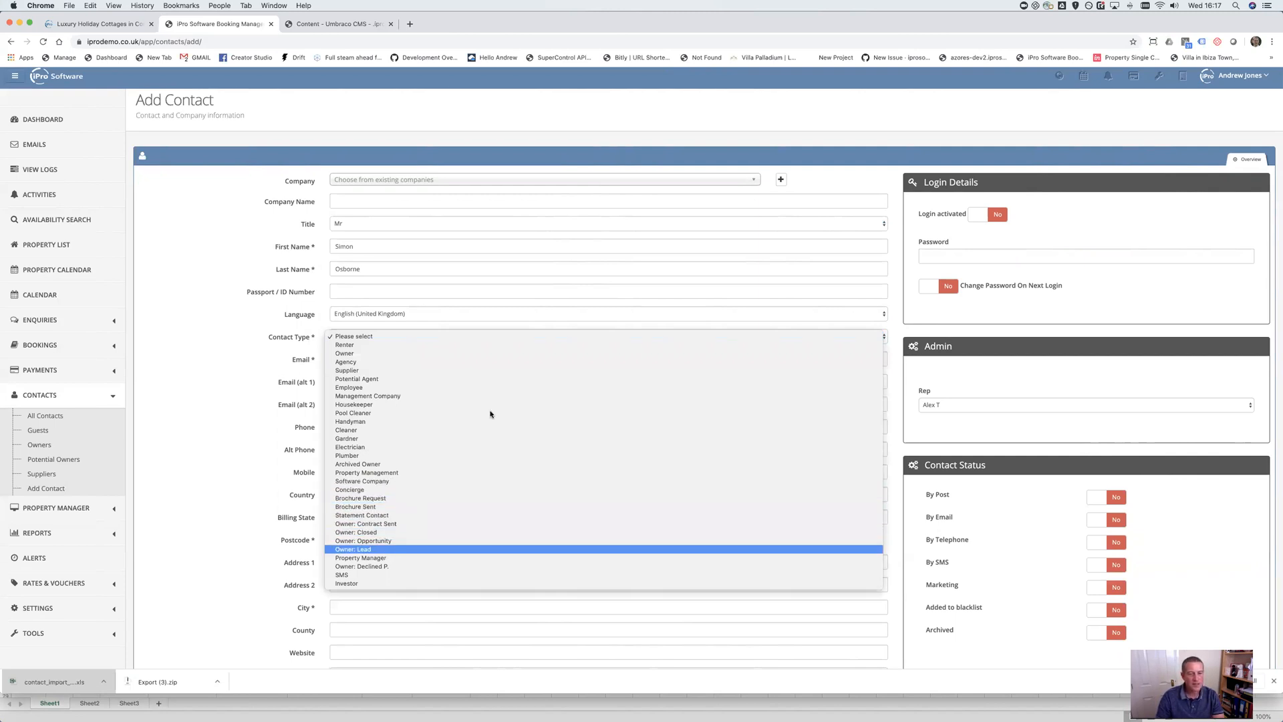
click(405, 354)
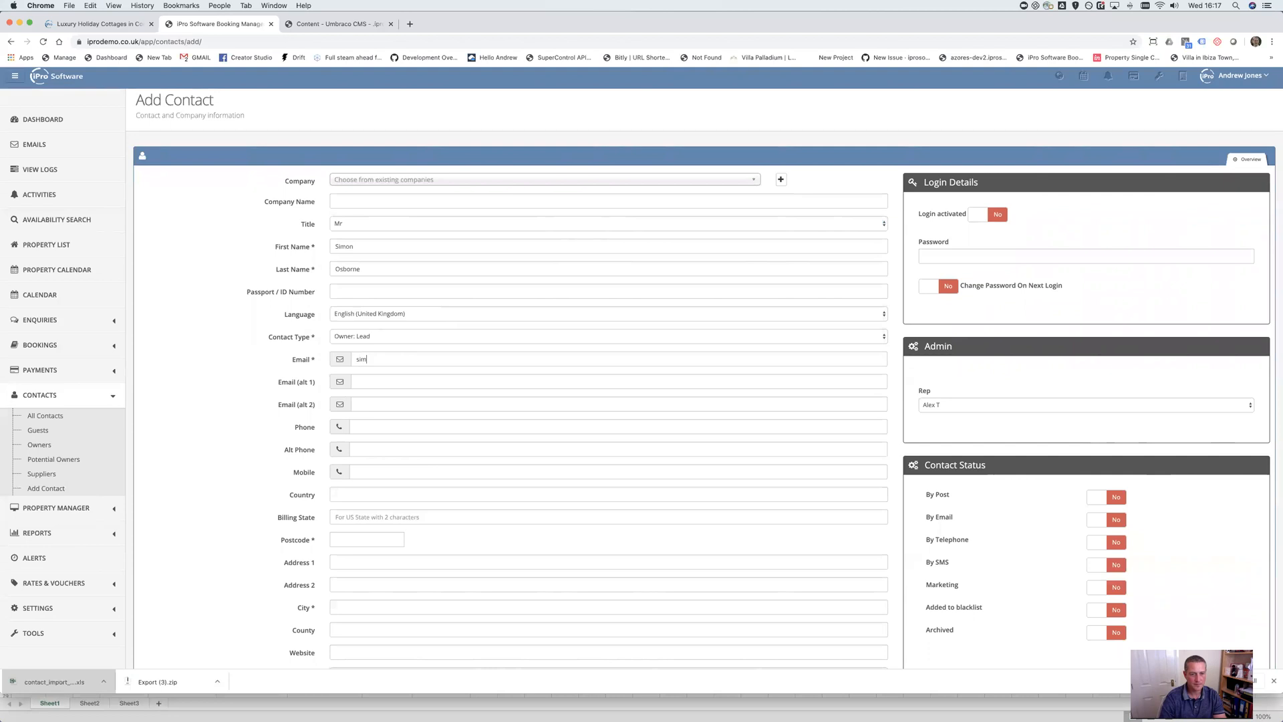
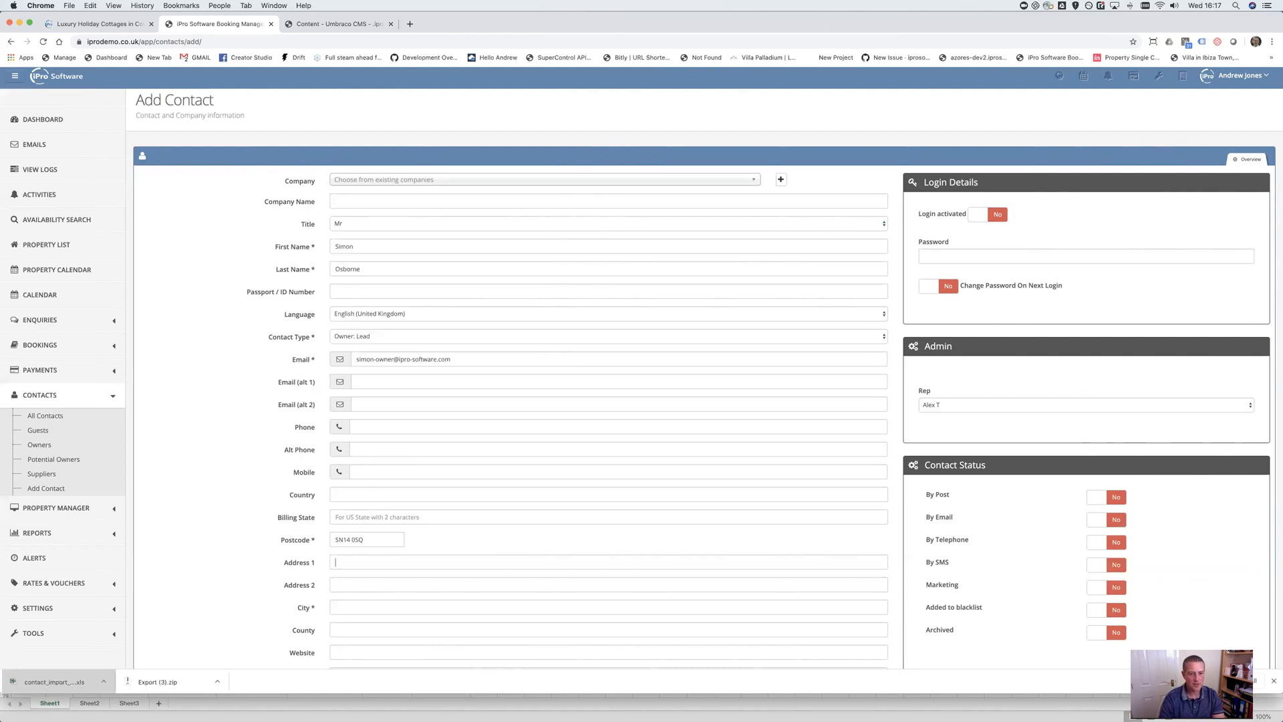
key(Tab)
scroll(406, 360, down, 5)
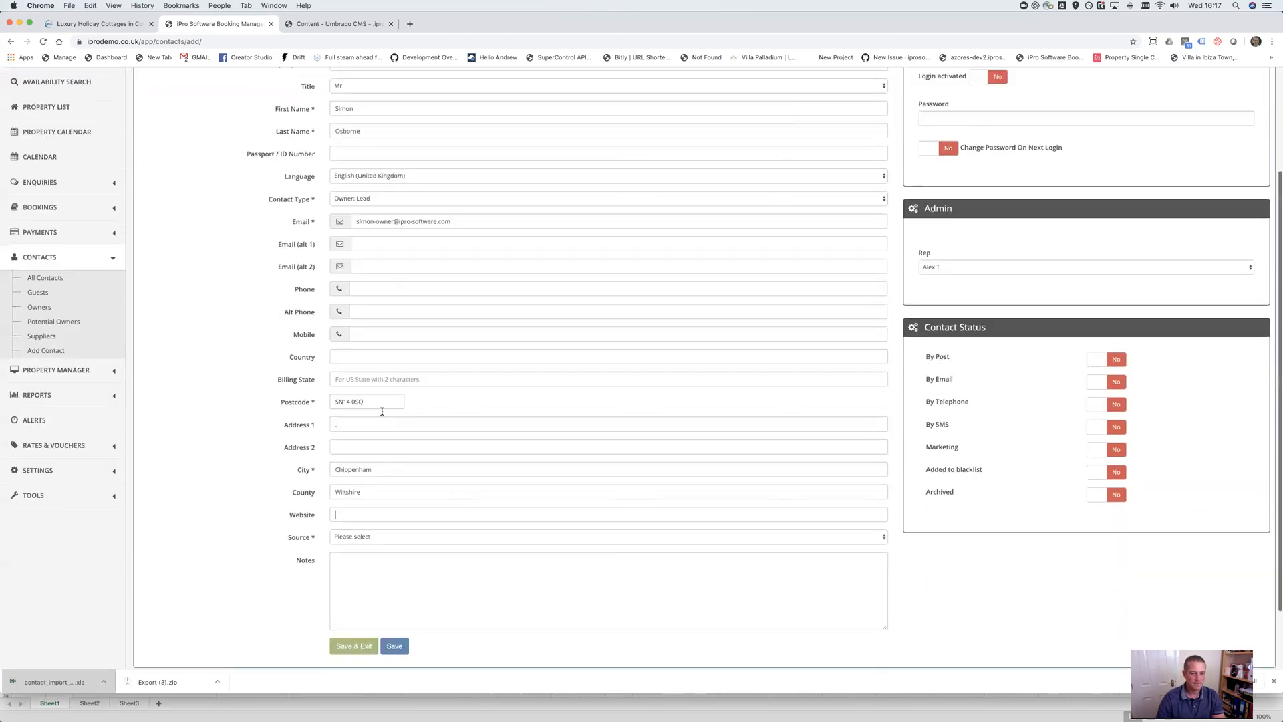
key(Tab)
text(www.p)
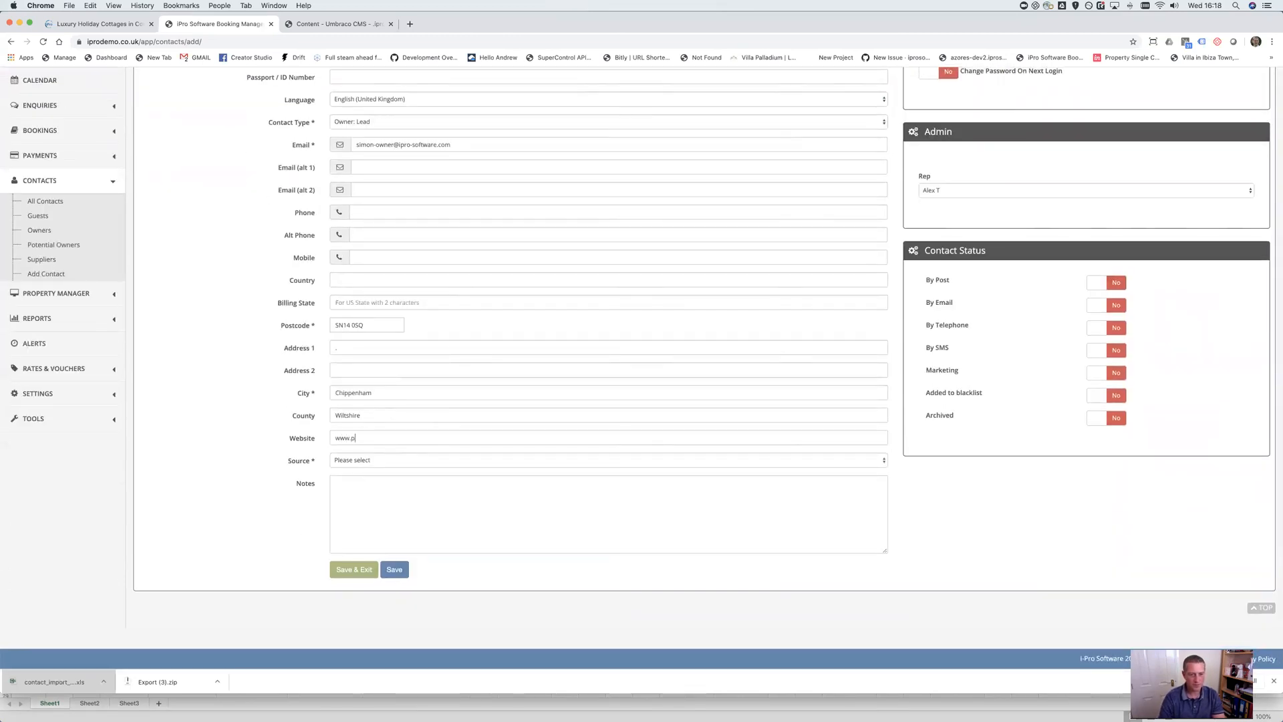
text(rivatevilla.com)
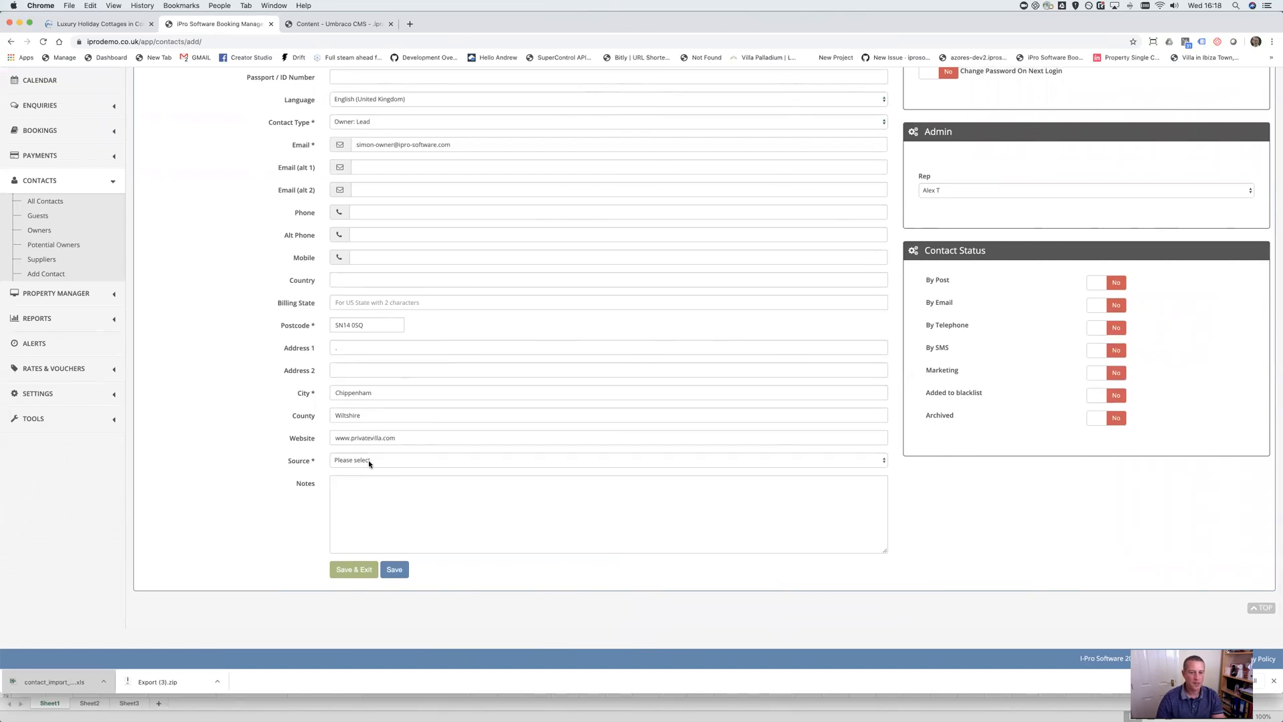
click(369, 461)
scroll(409, 541, down, 10)
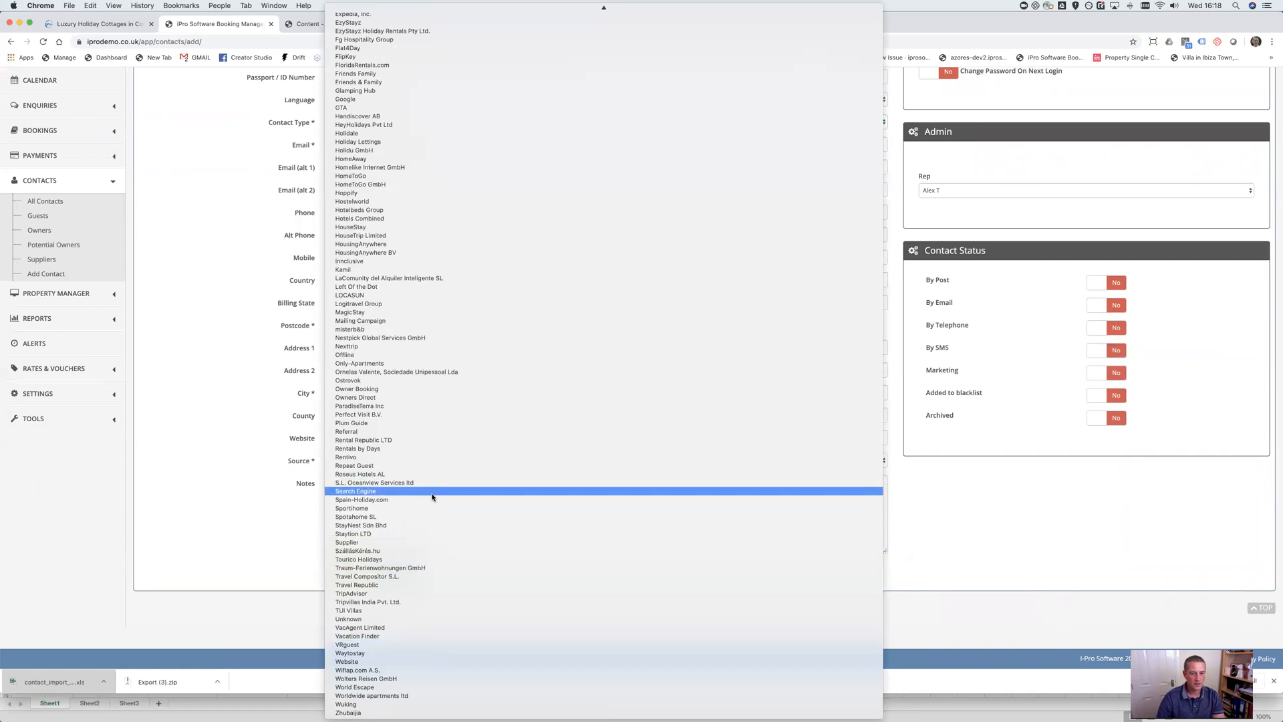
click(432, 497)
click(392, 568)
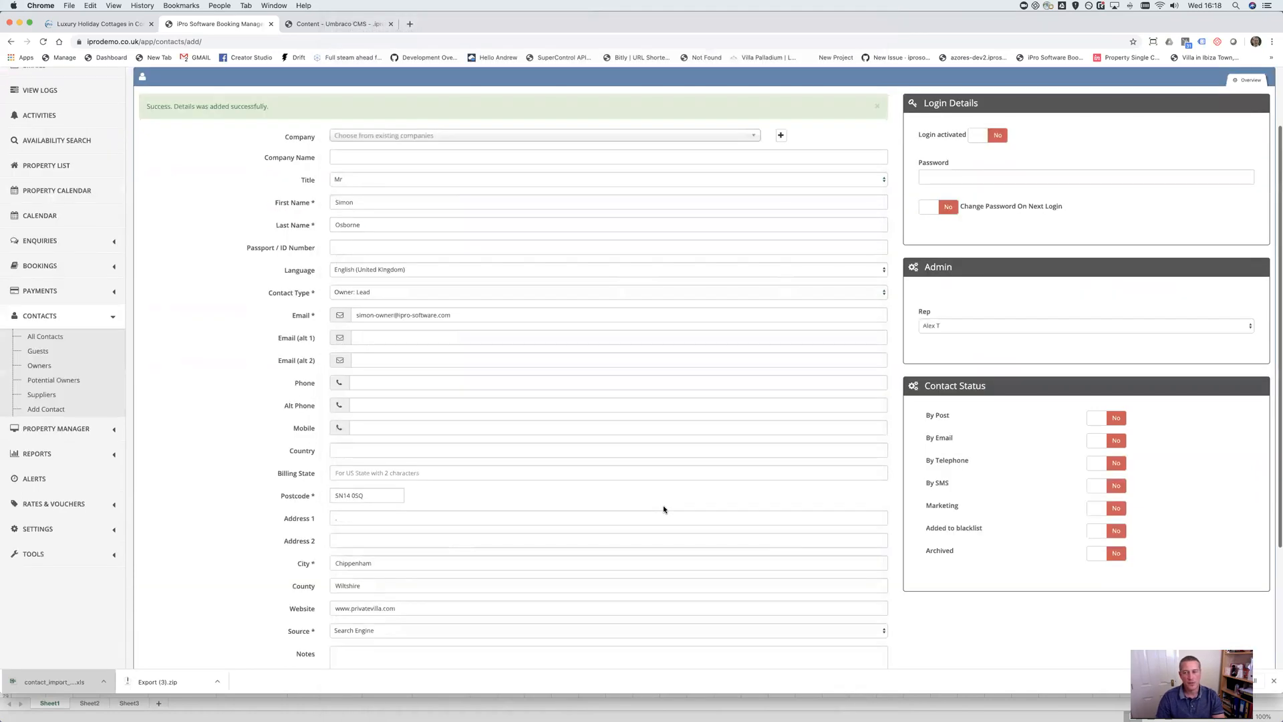
scroll(225, 133, up, 1)
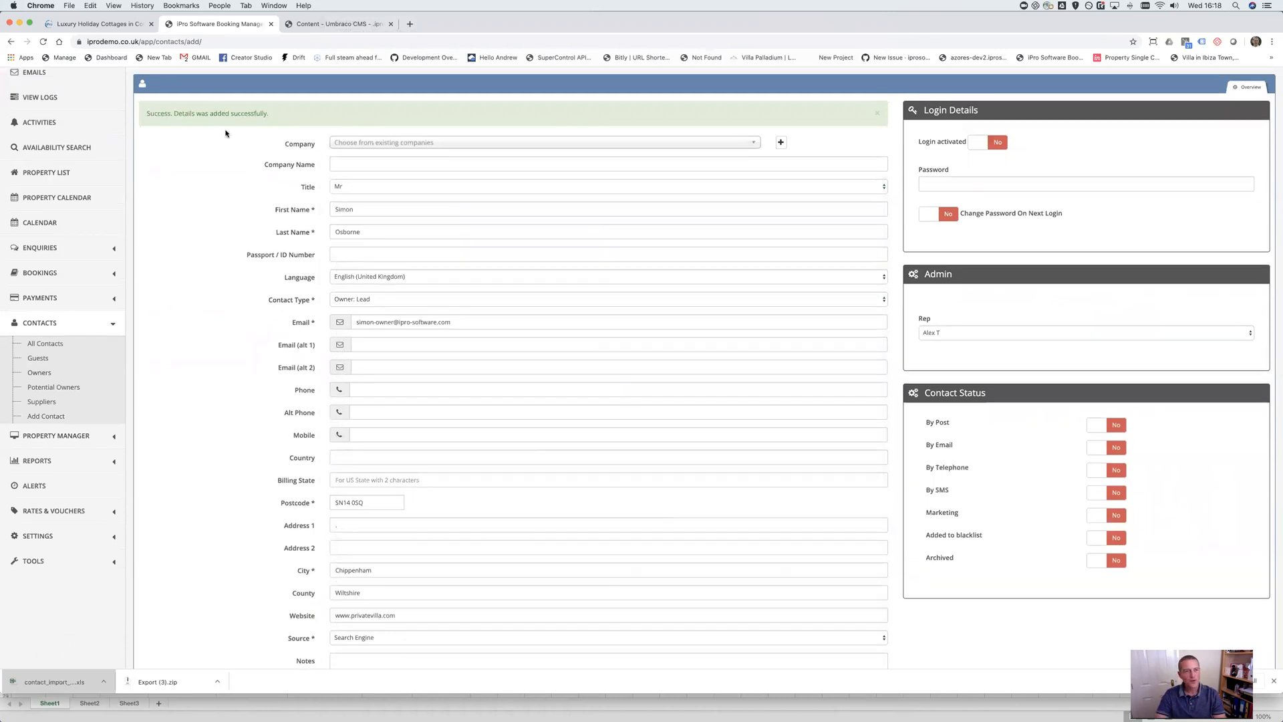
scroll(225, 133, up, 2)
scroll(430, 561, down, 8)
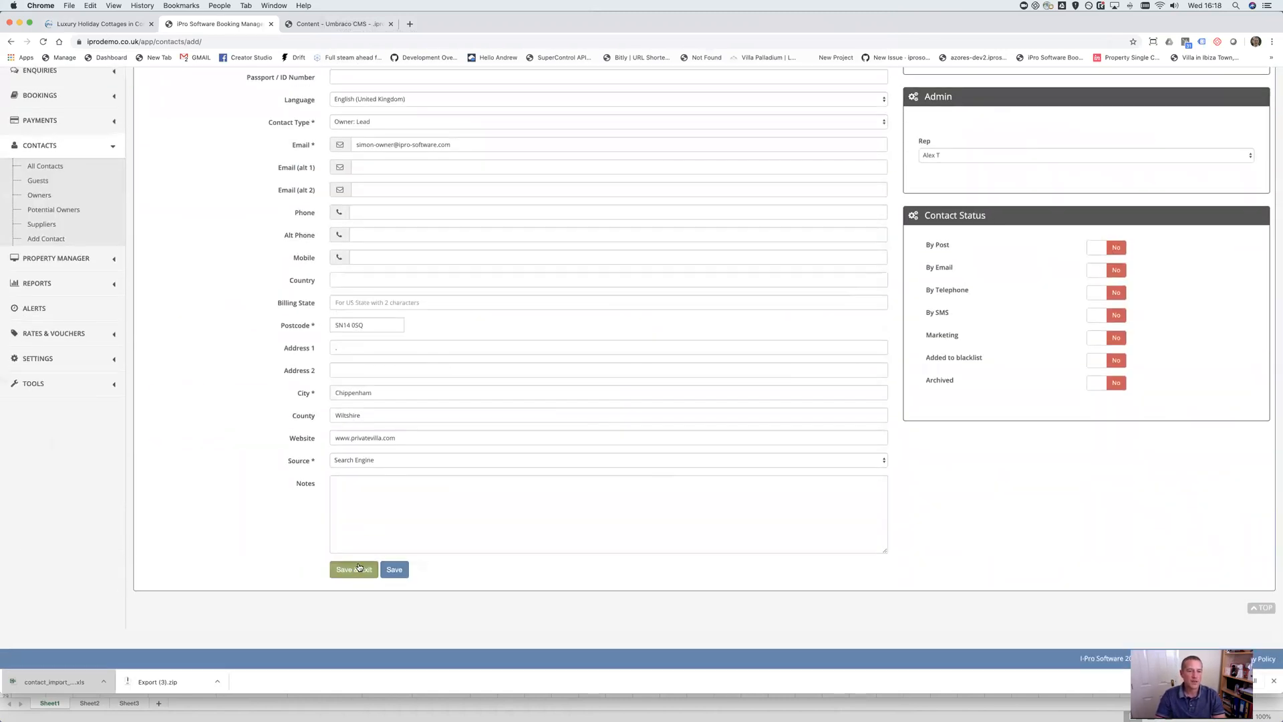
click(353, 568)
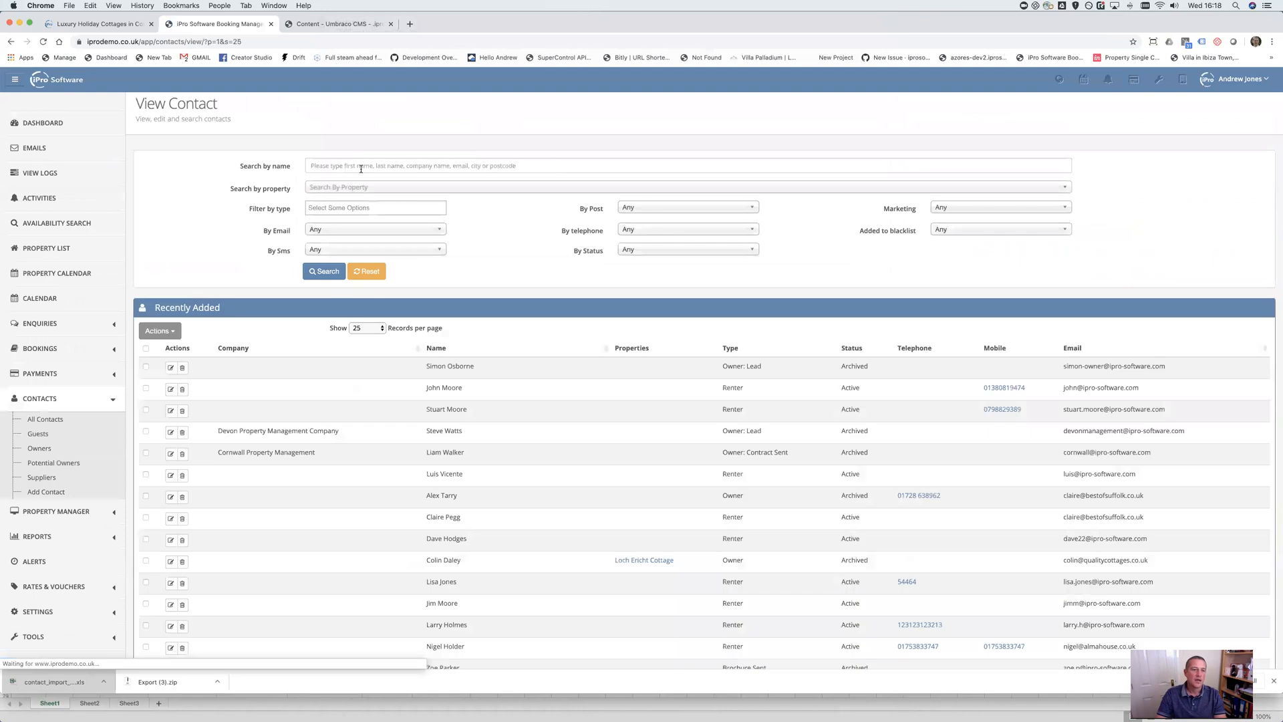
Search contacts by name and open the new contact for editing
click(378, 161)
text(simon)
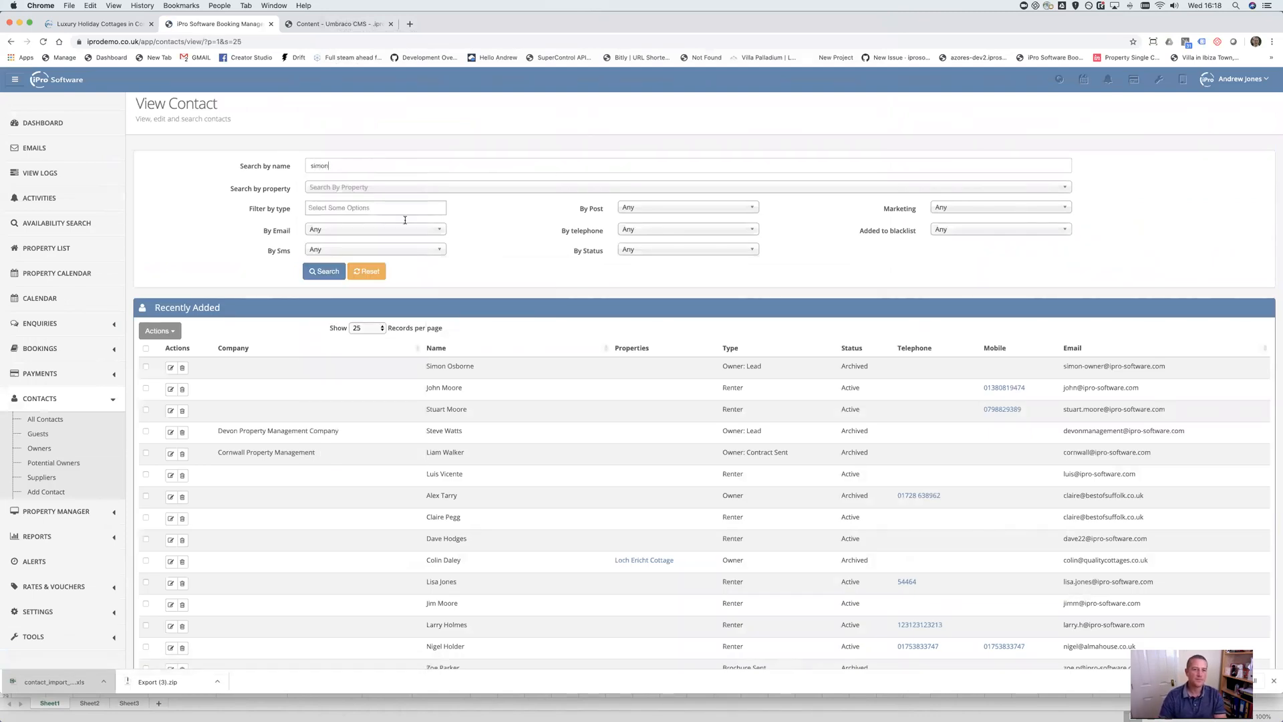
click(328, 272)
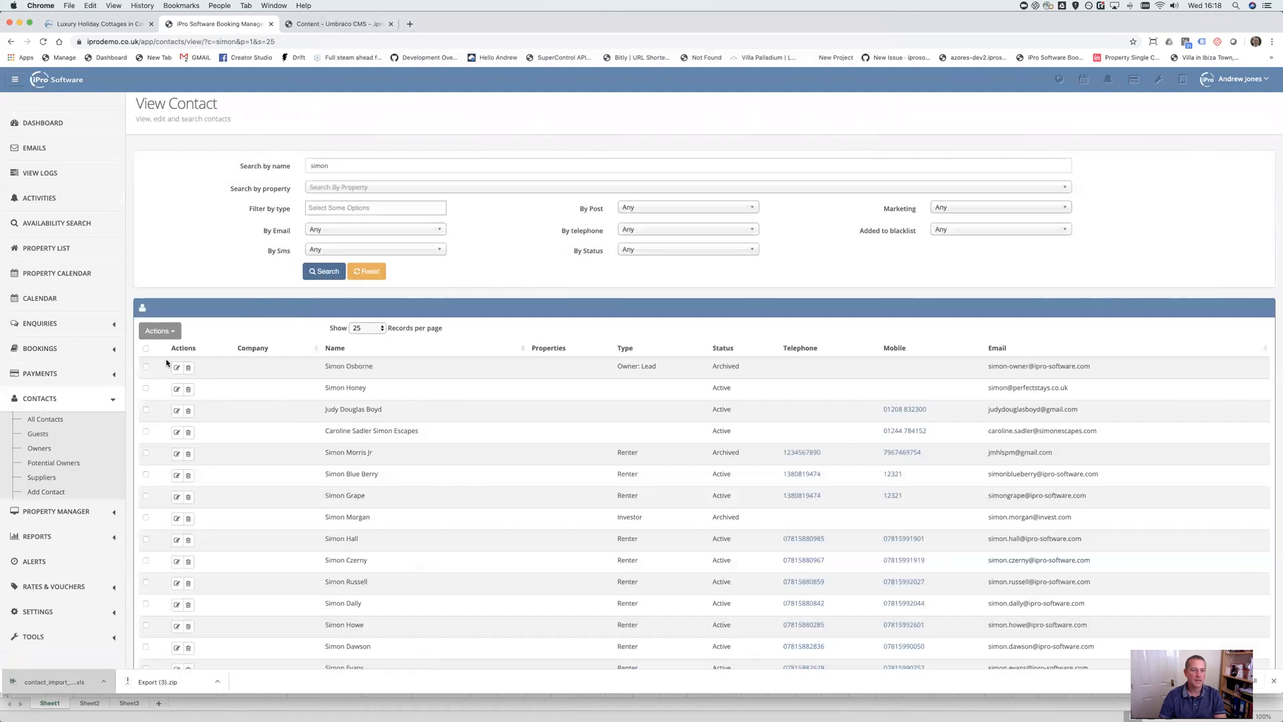
click(175, 368)
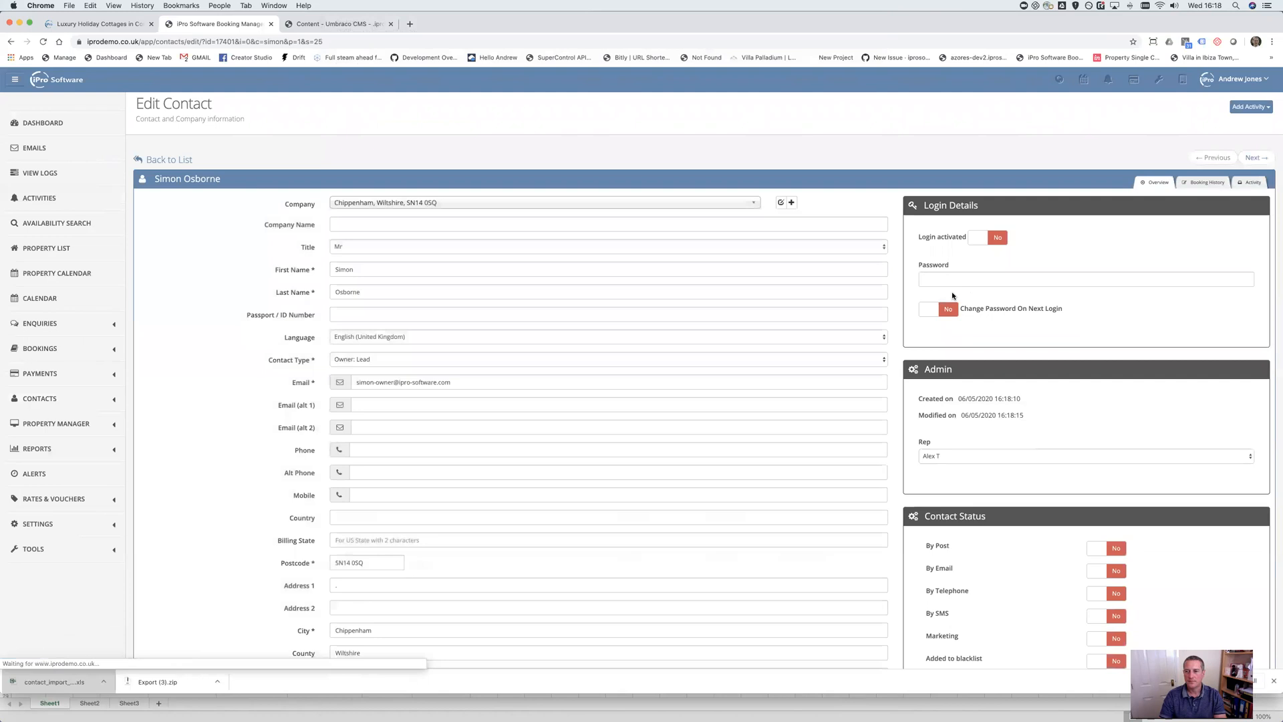
Set the contact's By Email and By Telephone permissions to Yes
scroll(977, 292, down, 1)
scroll(977, 292, down, 3)
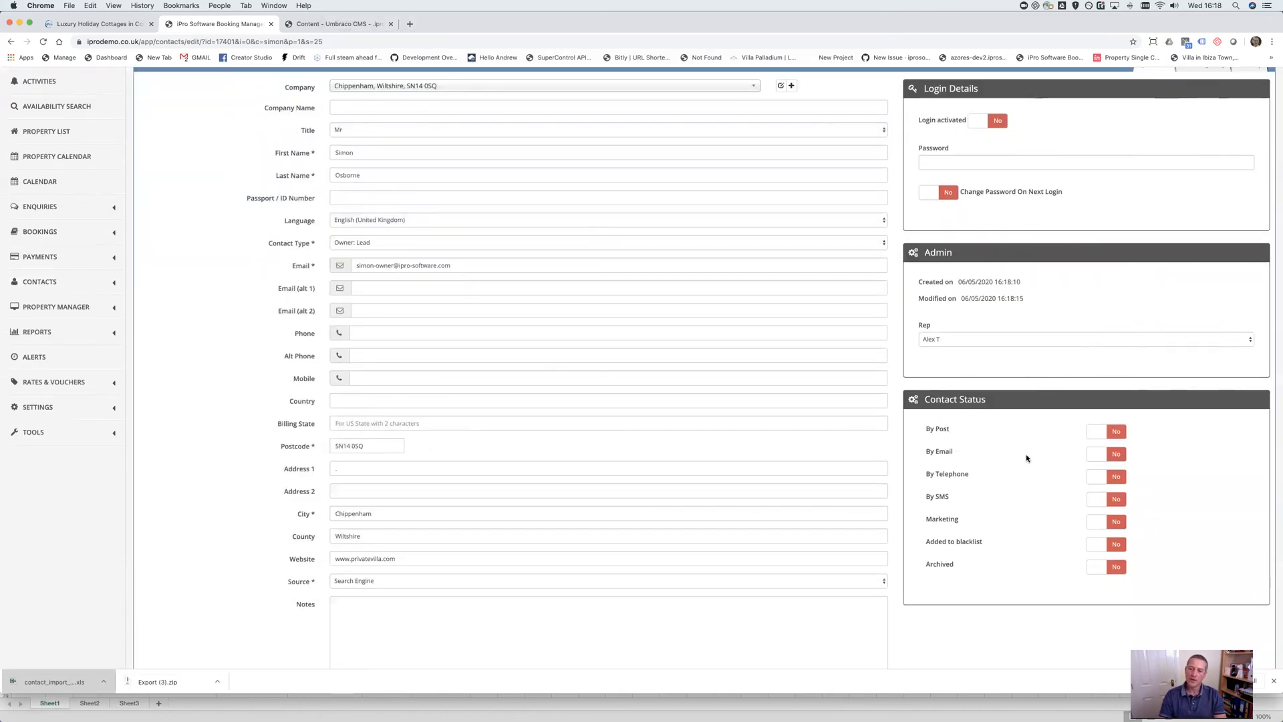
click(1106, 454)
click(1122, 476)
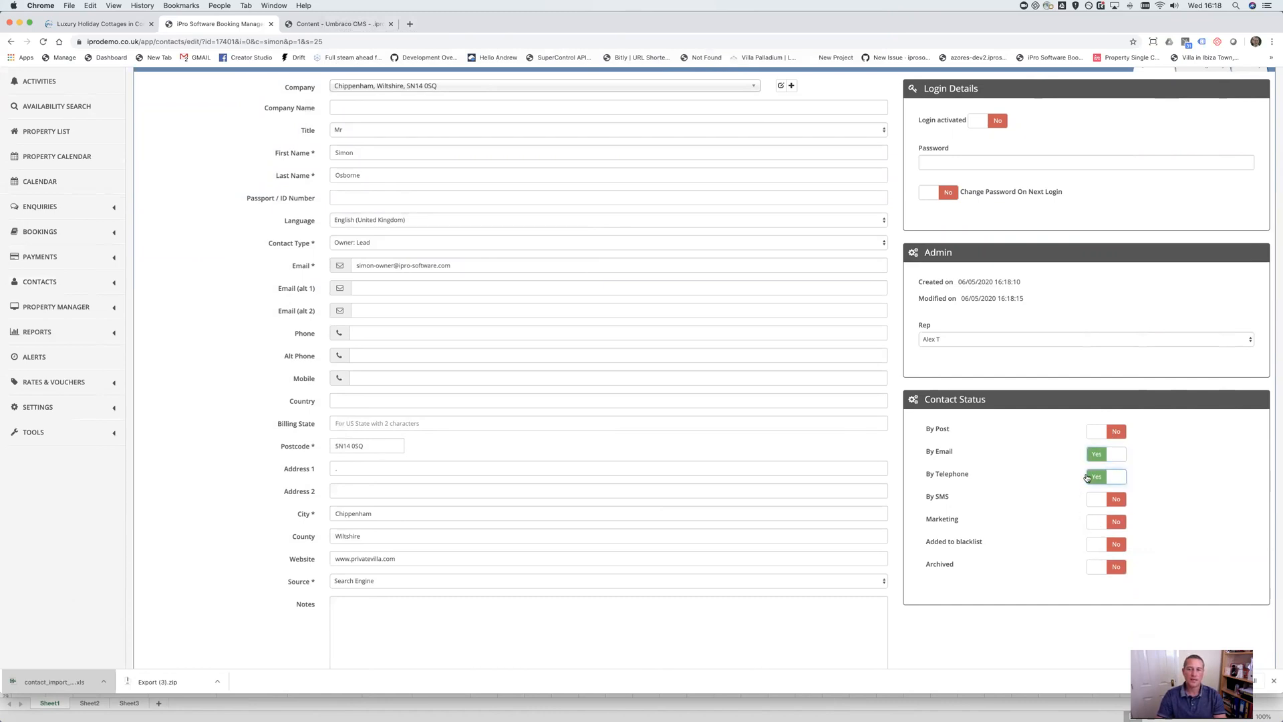
From the contact's Activity tab, start a new email and bring up its template list
scroll(1160, 355, up, 3)
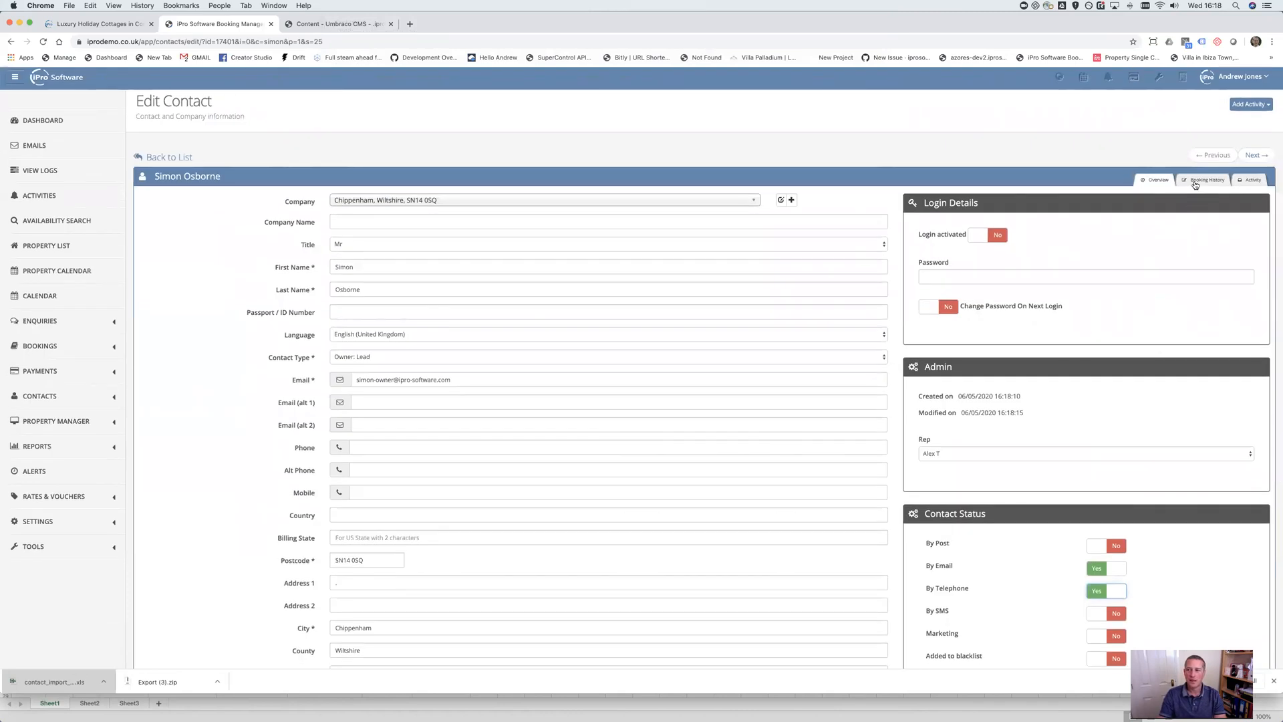
click(1200, 180)
click(1248, 183)
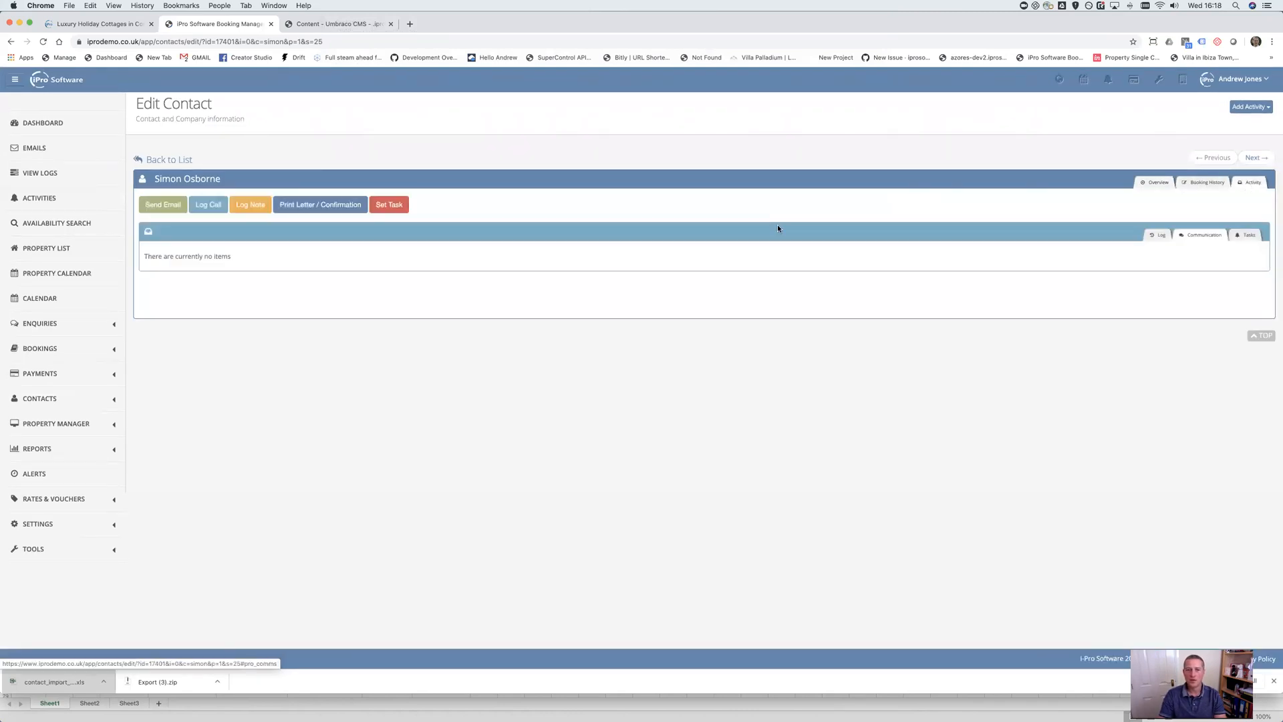
click(162, 205)
click(603, 129)
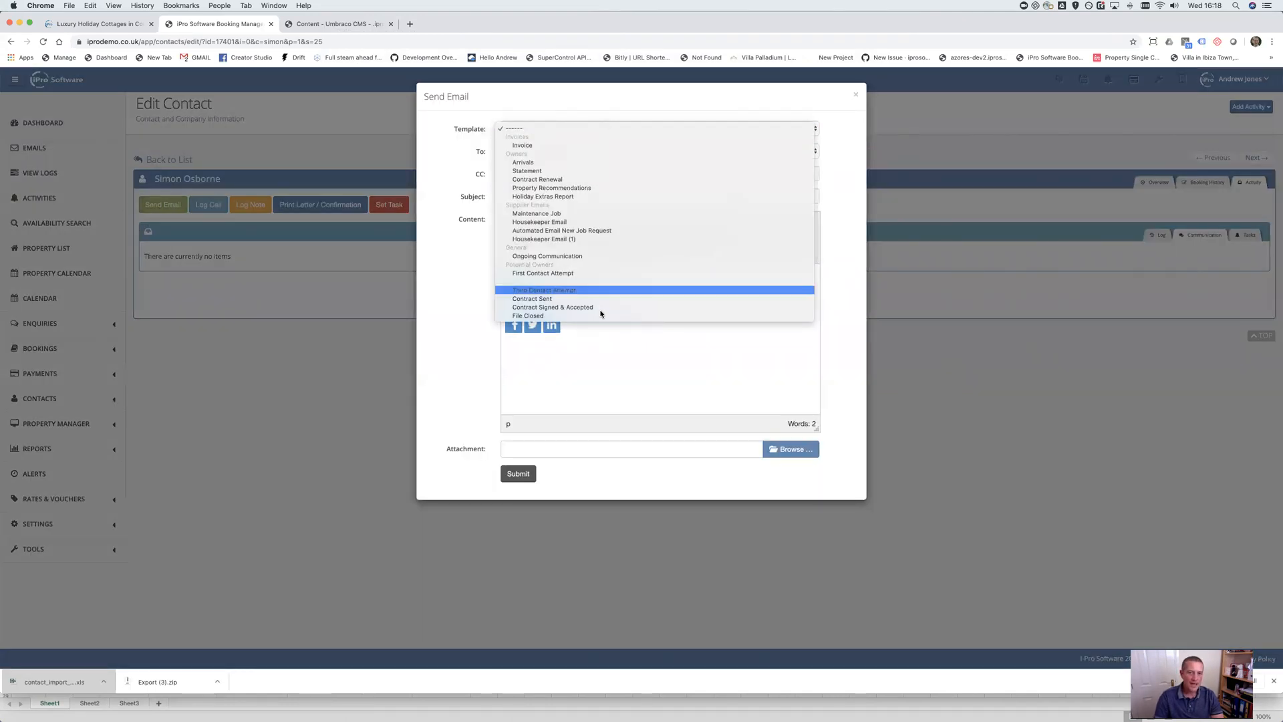
Send the contact an email using the First Contact Attempt template
click(560, 272)
scroll(615, 374, down, 5)
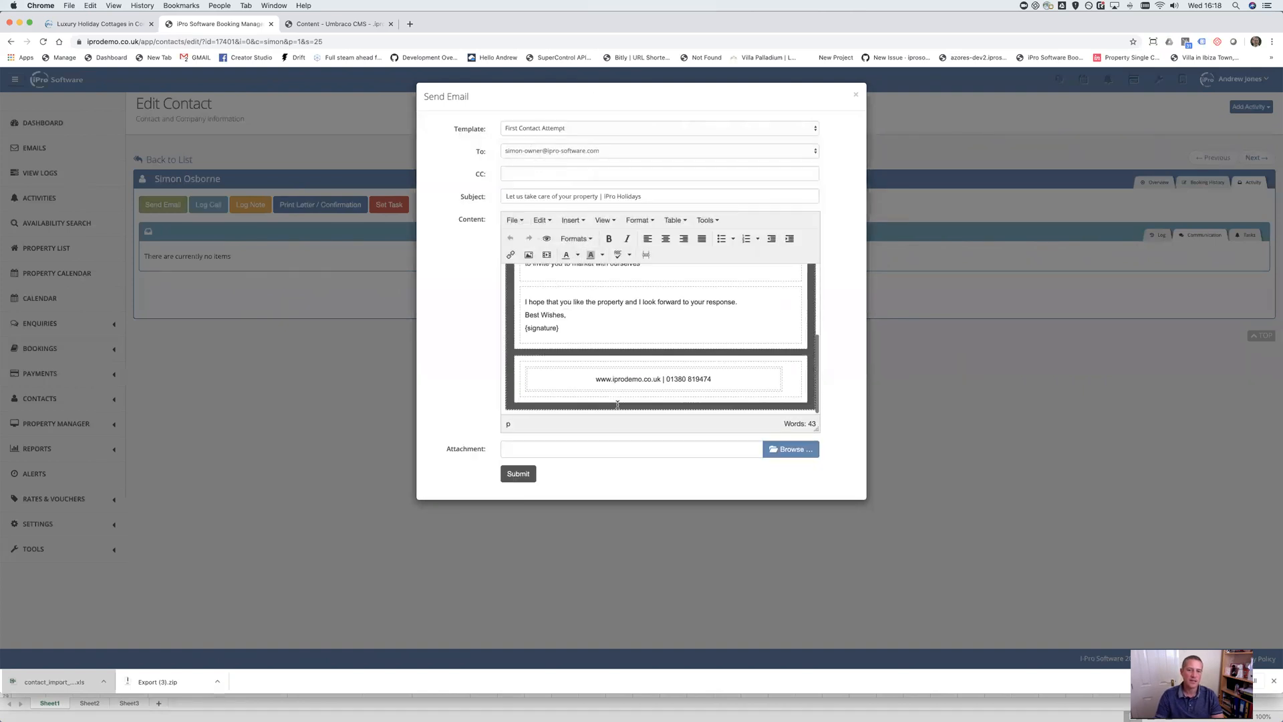
click(518, 474)
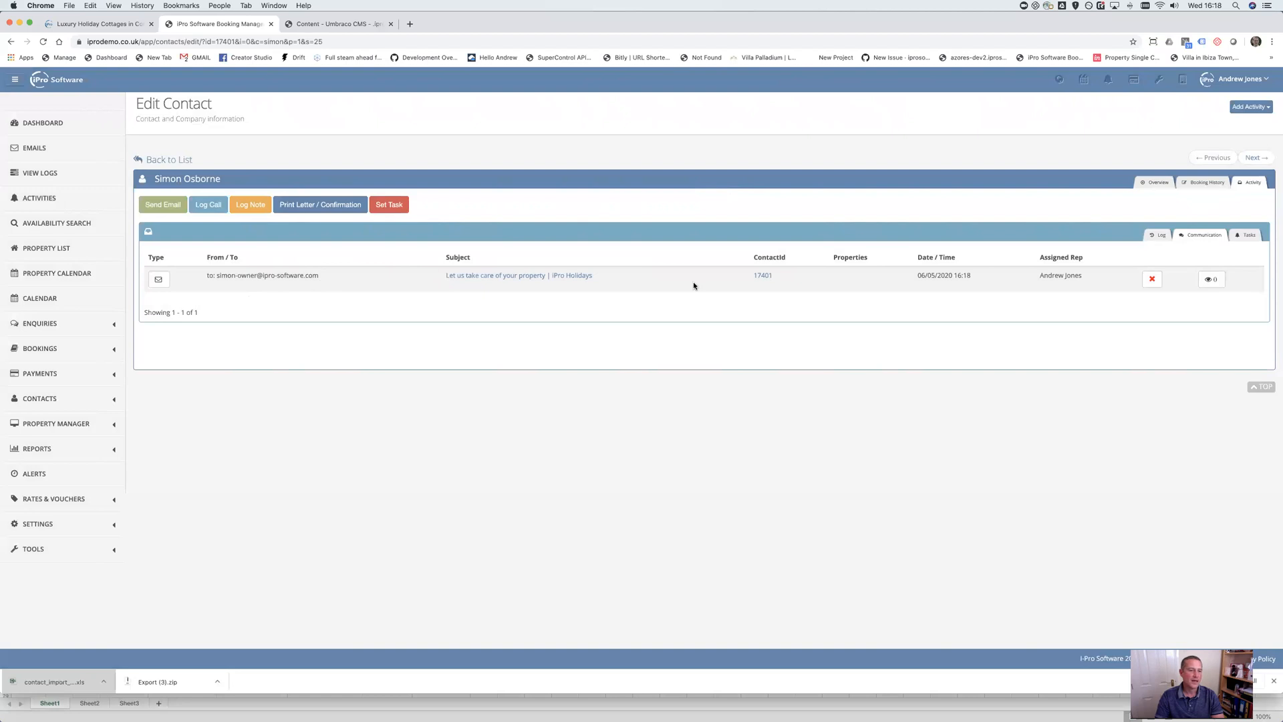
Change the contact type to Owner: Opportunity and save the contact
click(1156, 182)
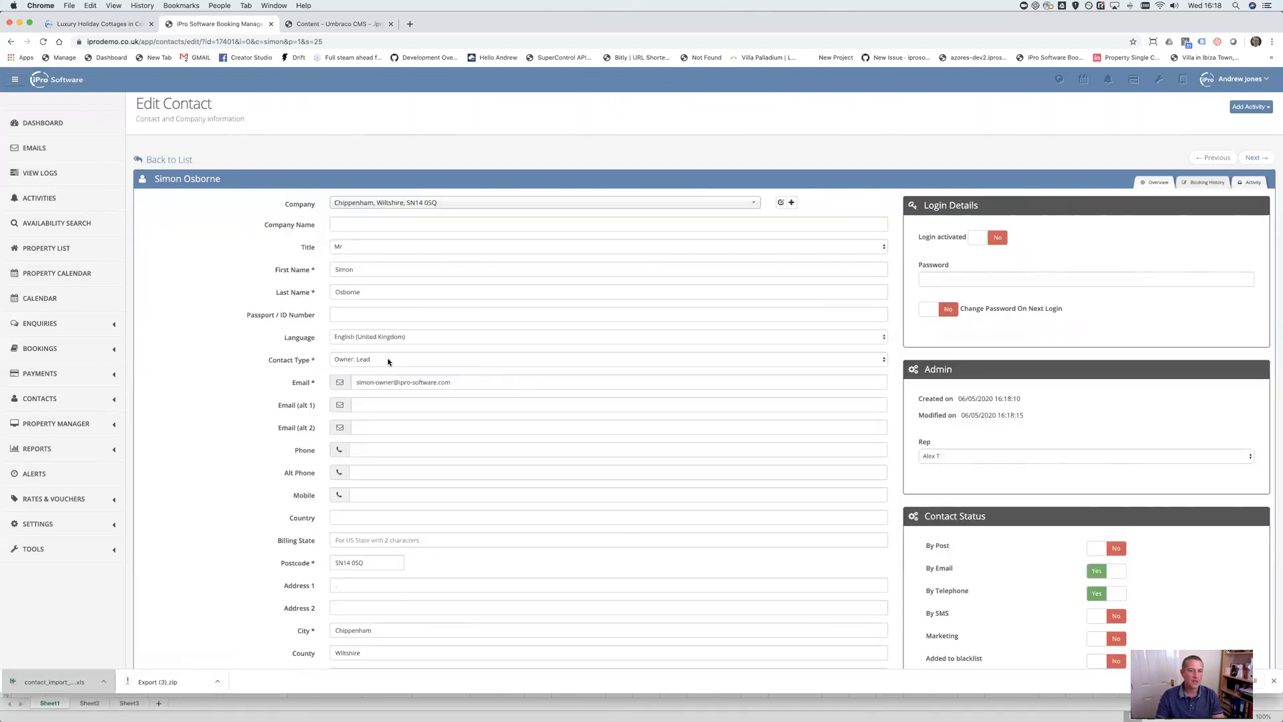
click(391, 360)
click(392, 350)
scroll(396, 467, down, 5)
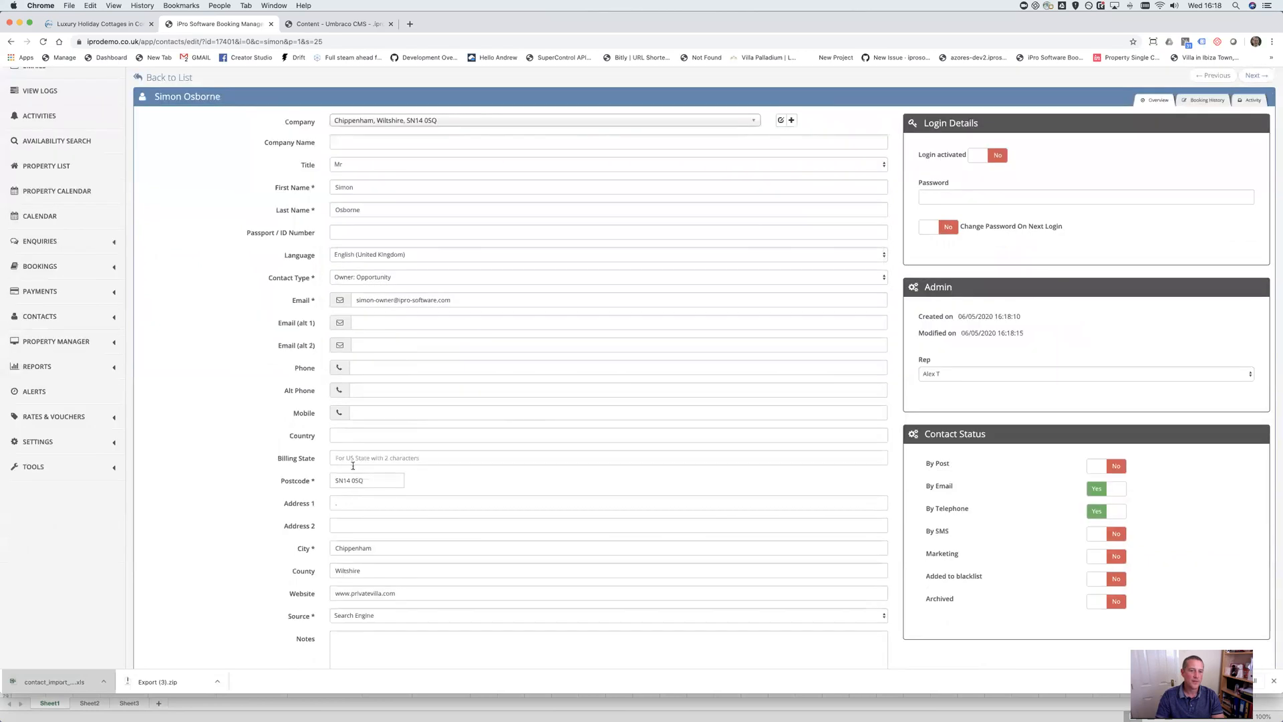
click(395, 570)
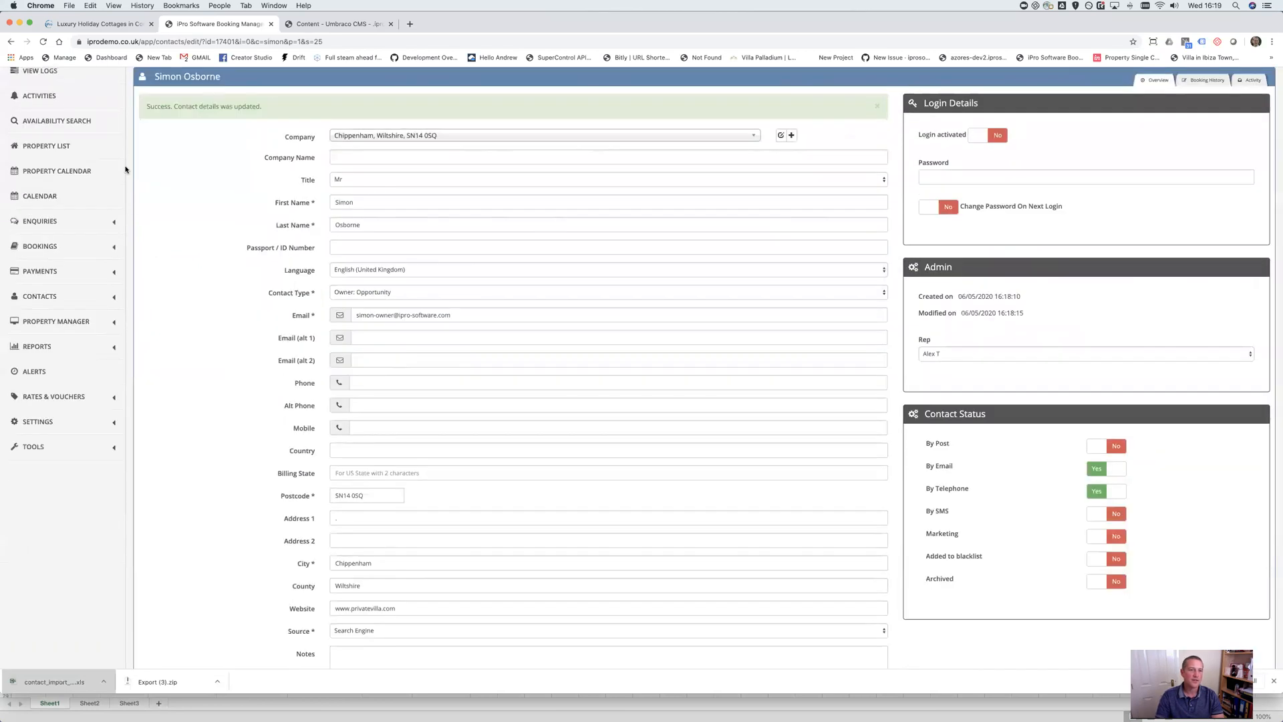
Filter the contact search to the Owner: Opportunity type
click(165, 161)
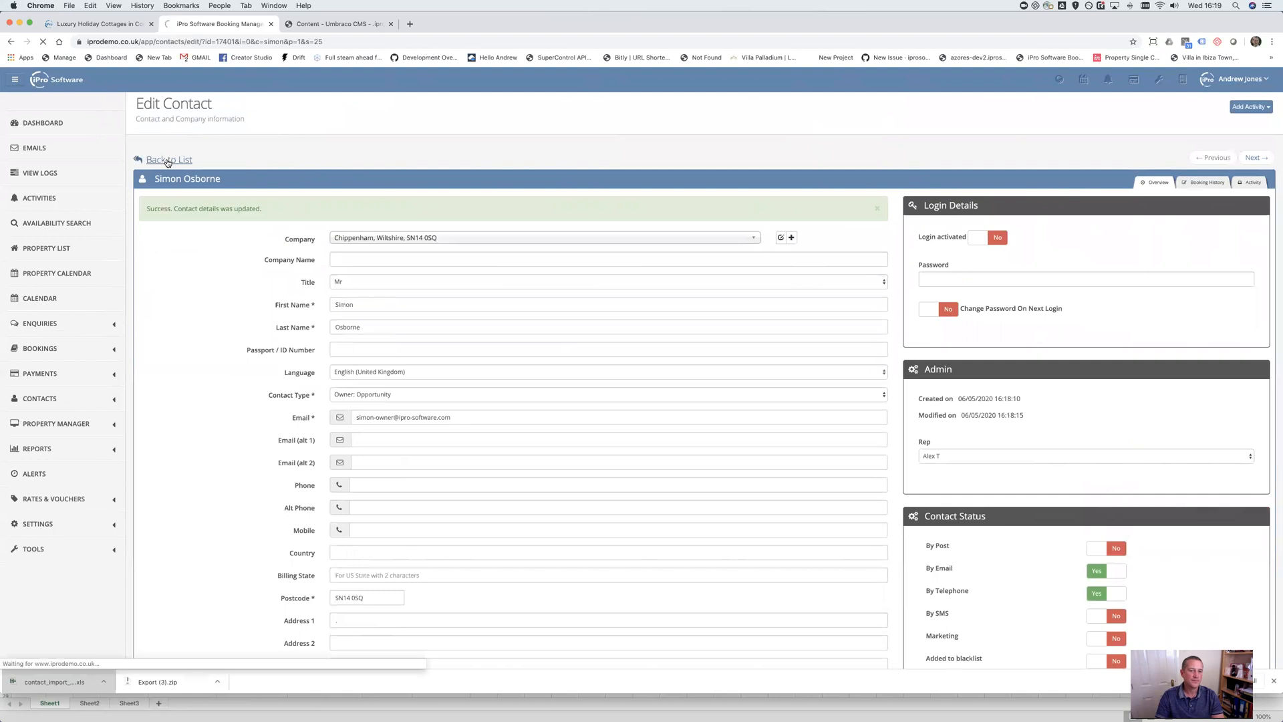
click(377, 205)
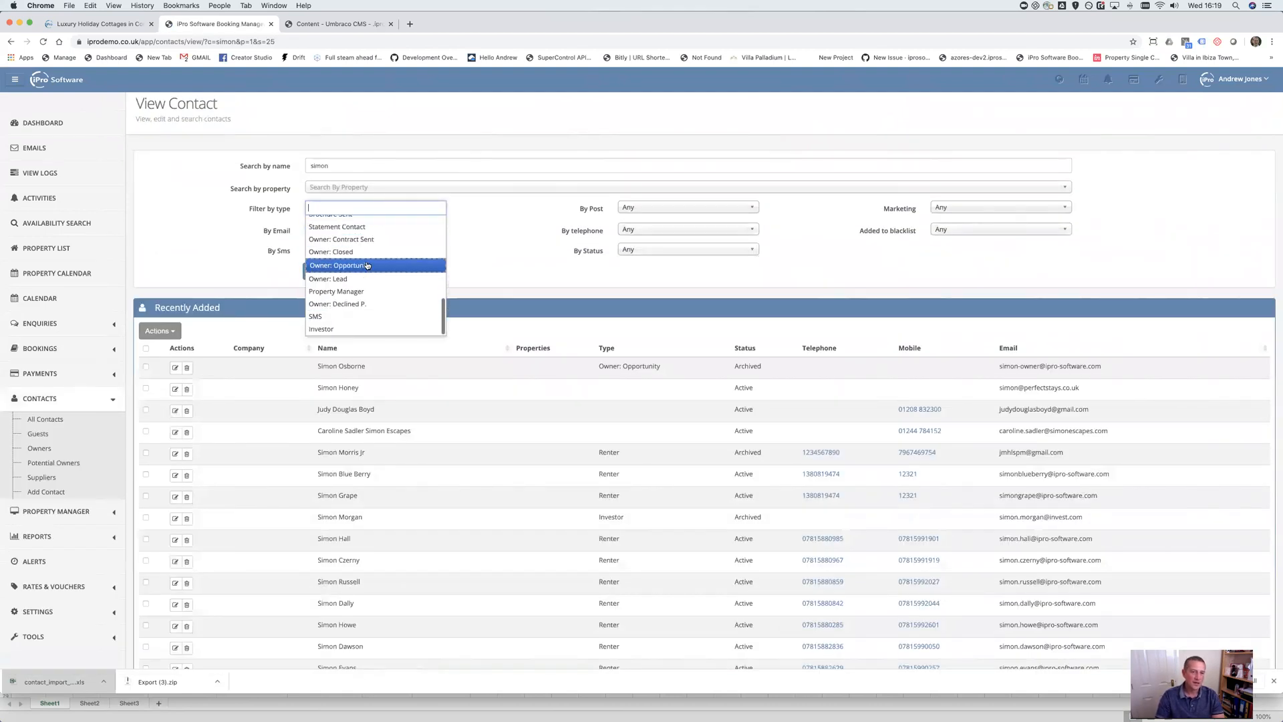
click(366, 267)
click(345, 272)
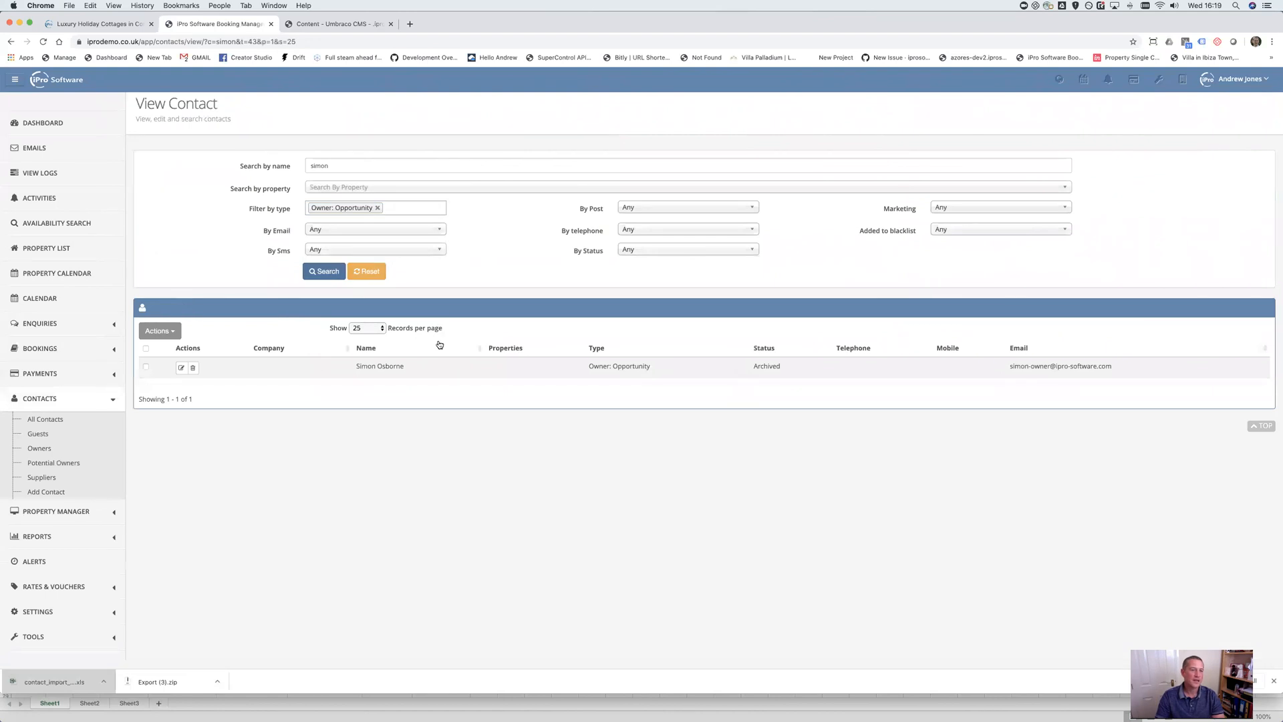
Clear the name filter, search again, and open the first listed contact
double_click(369, 167)
key(BackSpace)
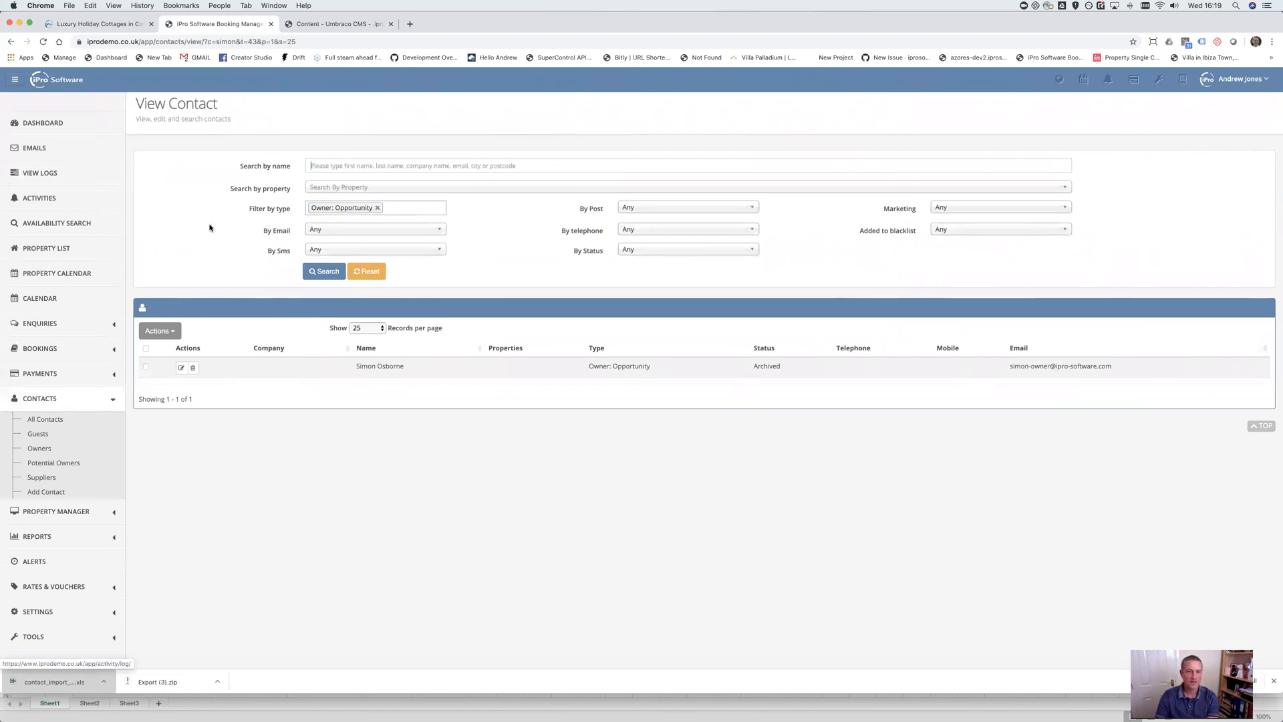
click(327, 272)
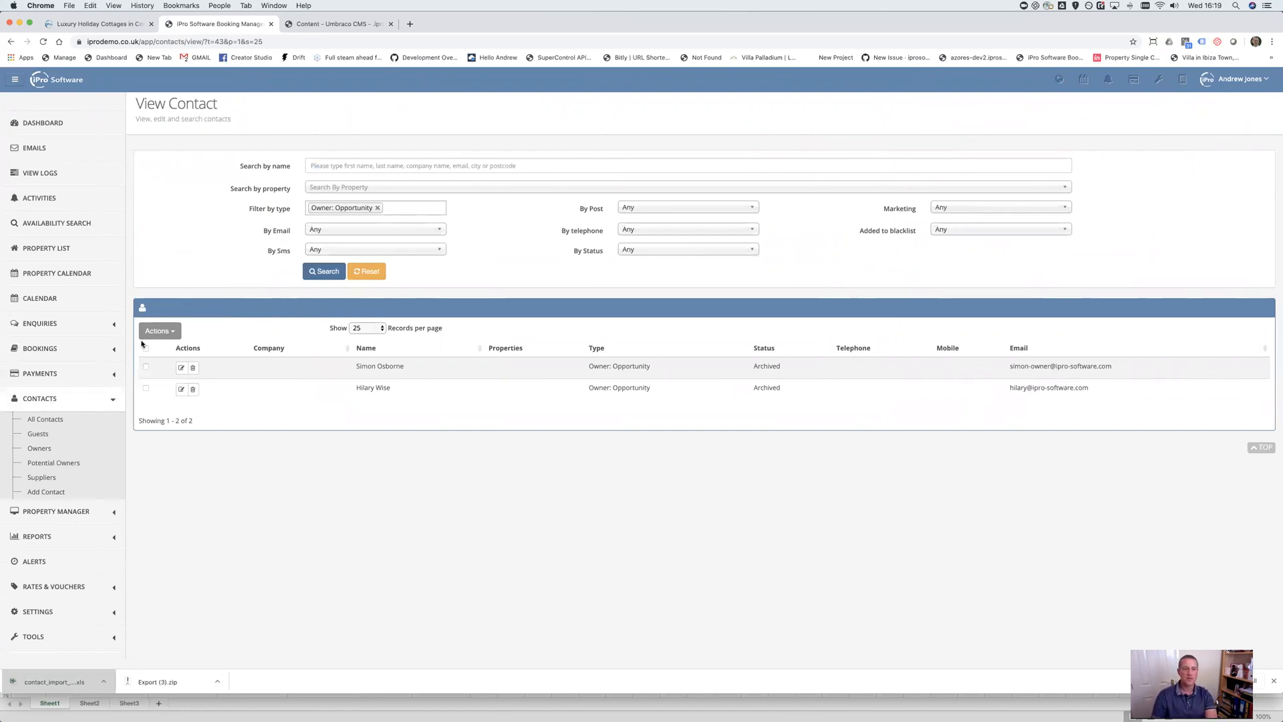
click(181, 367)
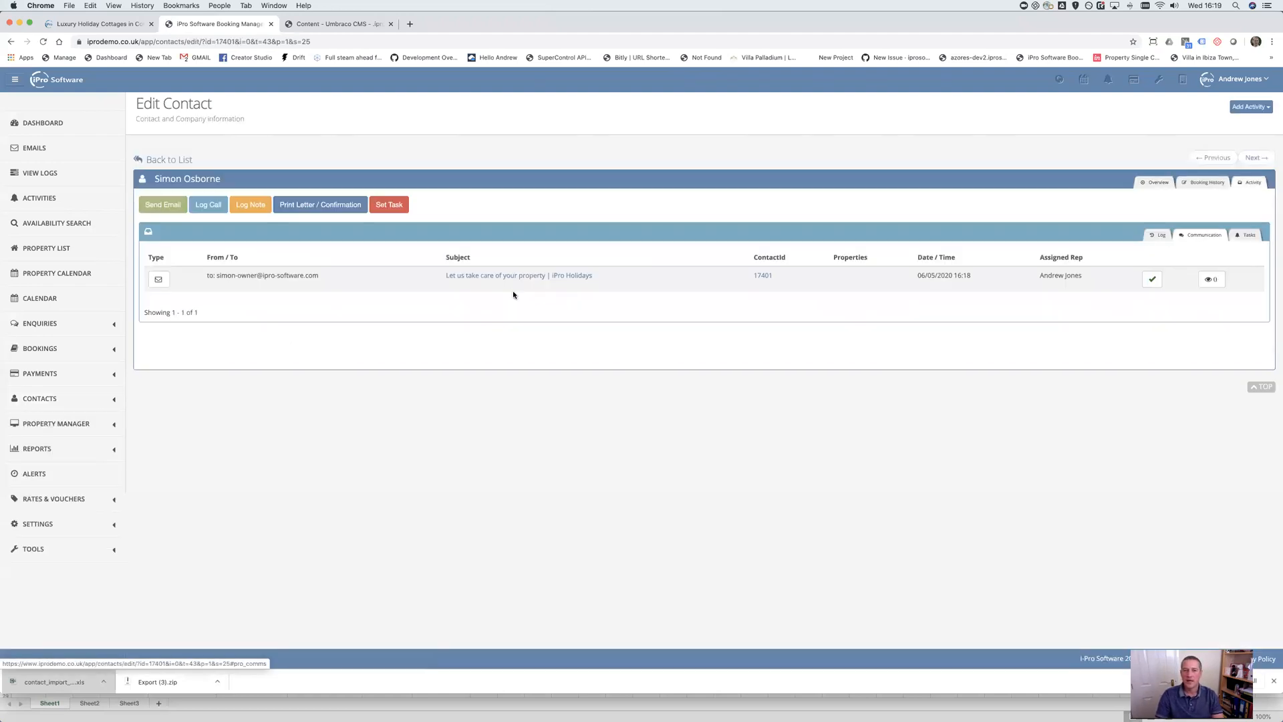
Email the contact from the Contract Sent template, adding the subject 'Contract' before submitting
click(170, 204)
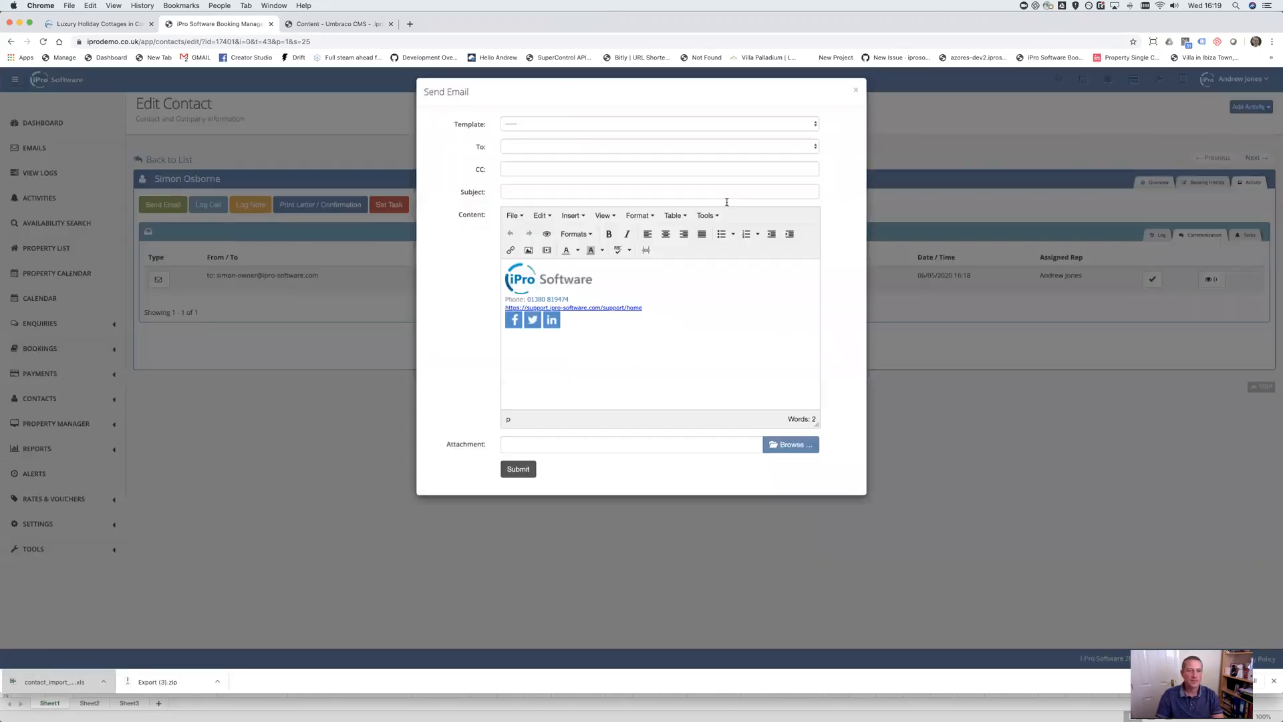
click(699, 127)
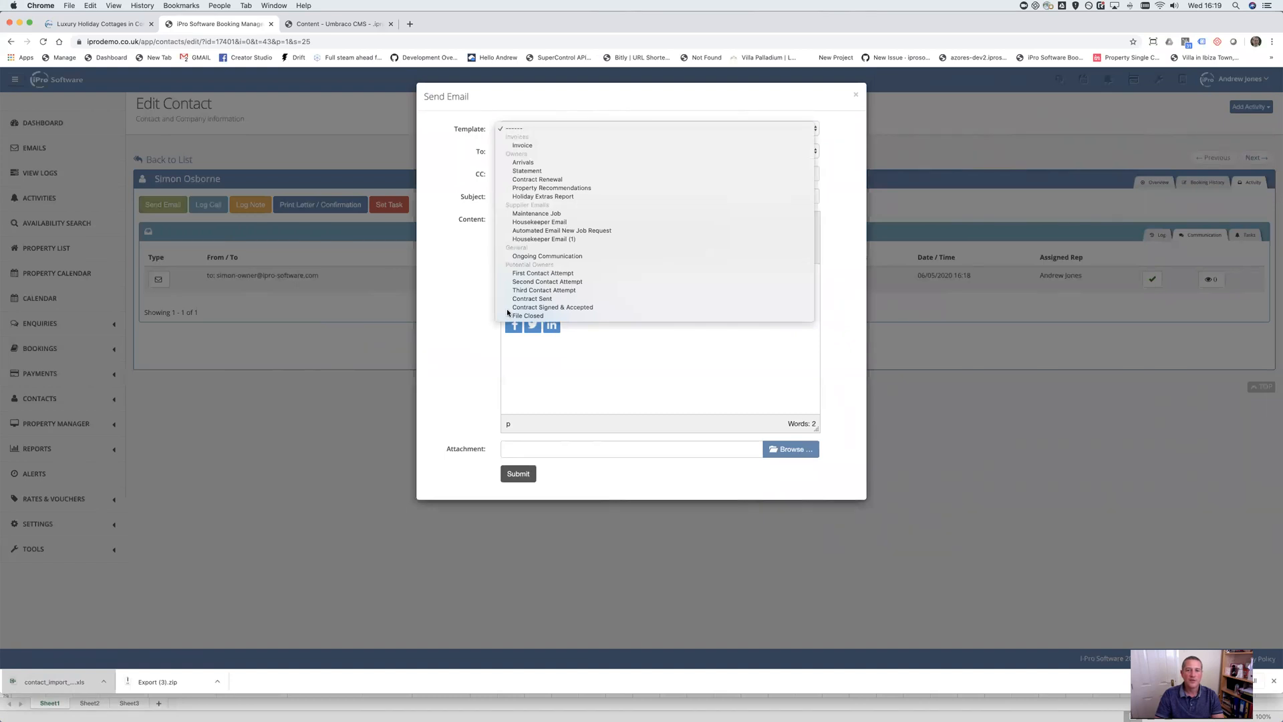
click(532, 299)
scroll(636, 330, down, 5)
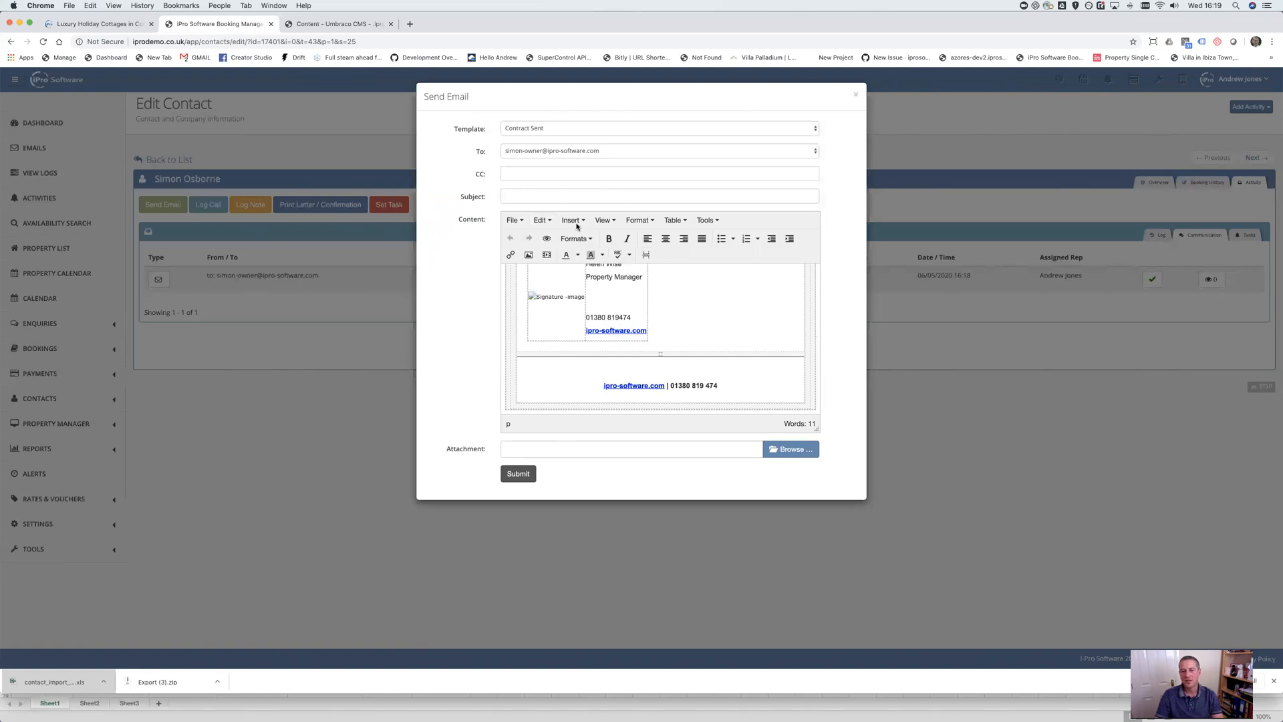
scroll(655, 344, up, 5)
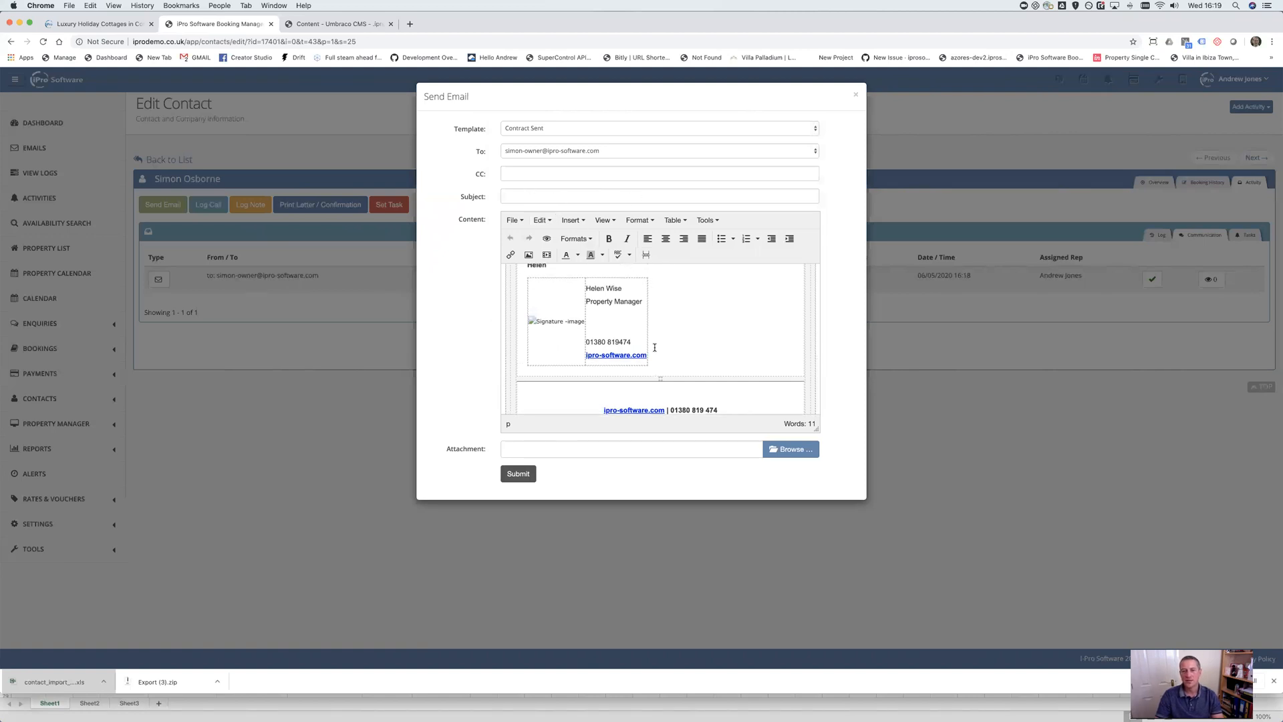
click(519, 475)
click(566, 211)
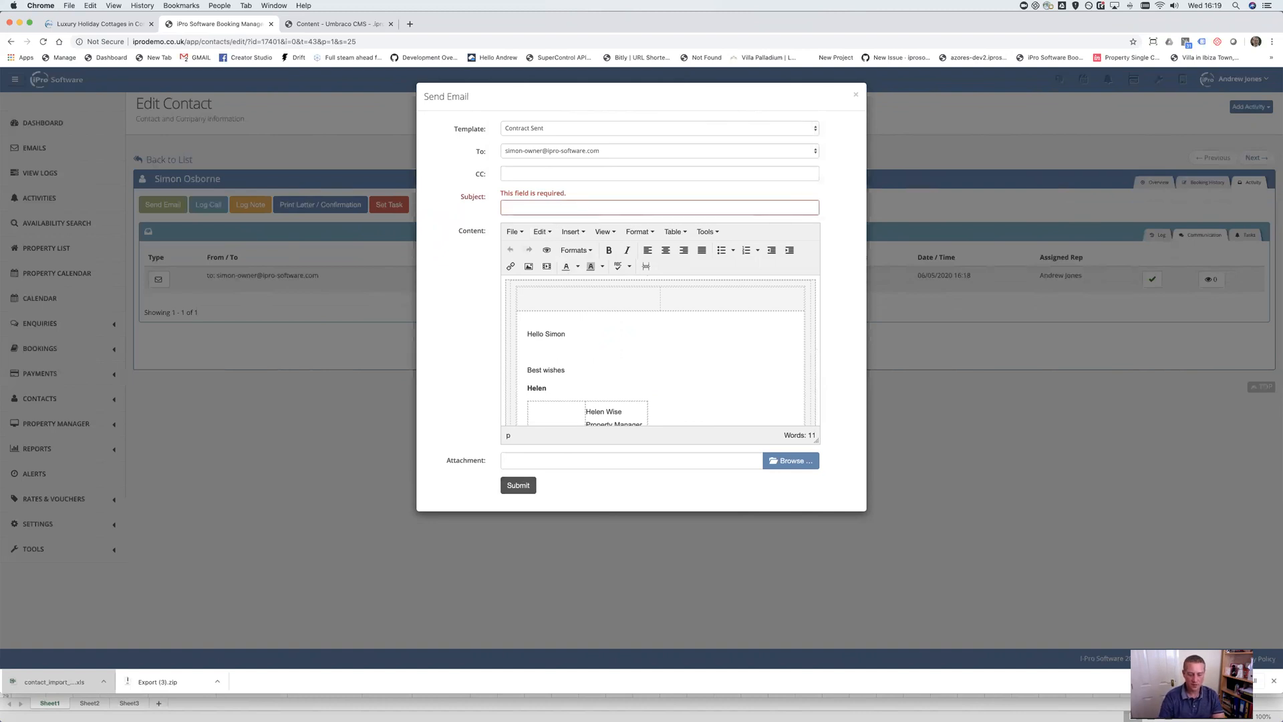
text(Contract)
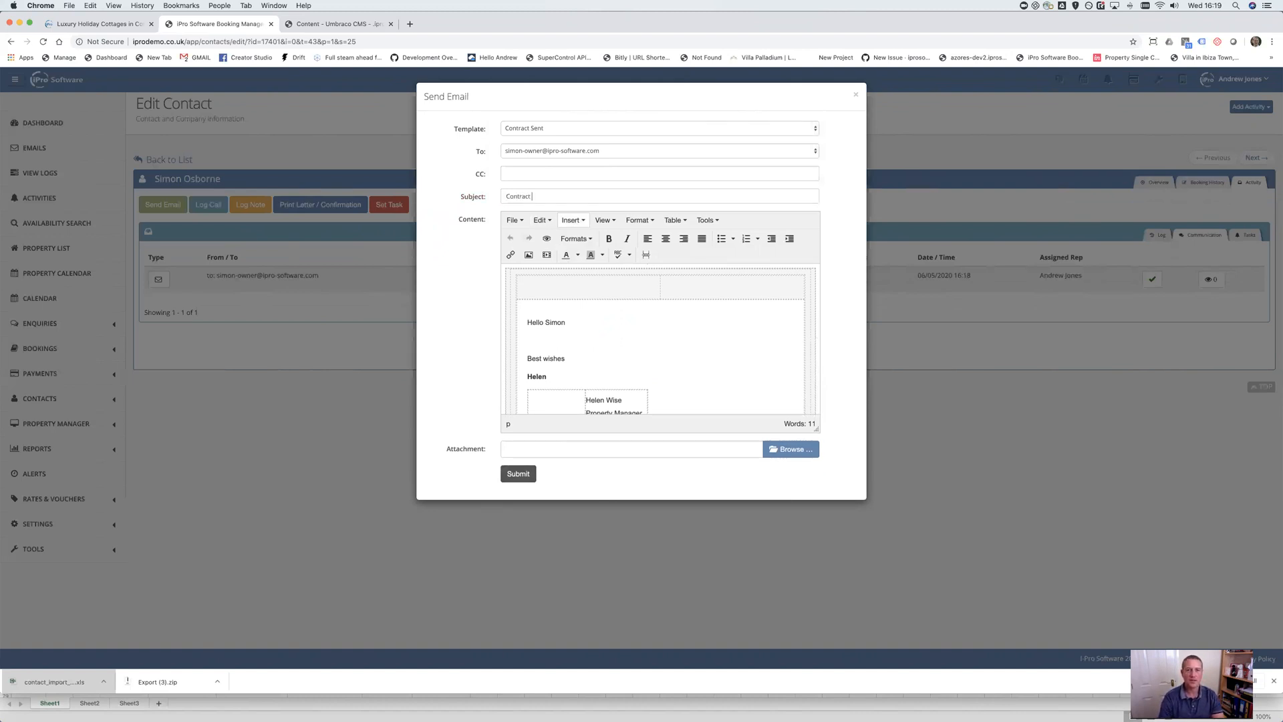
click(515, 474)
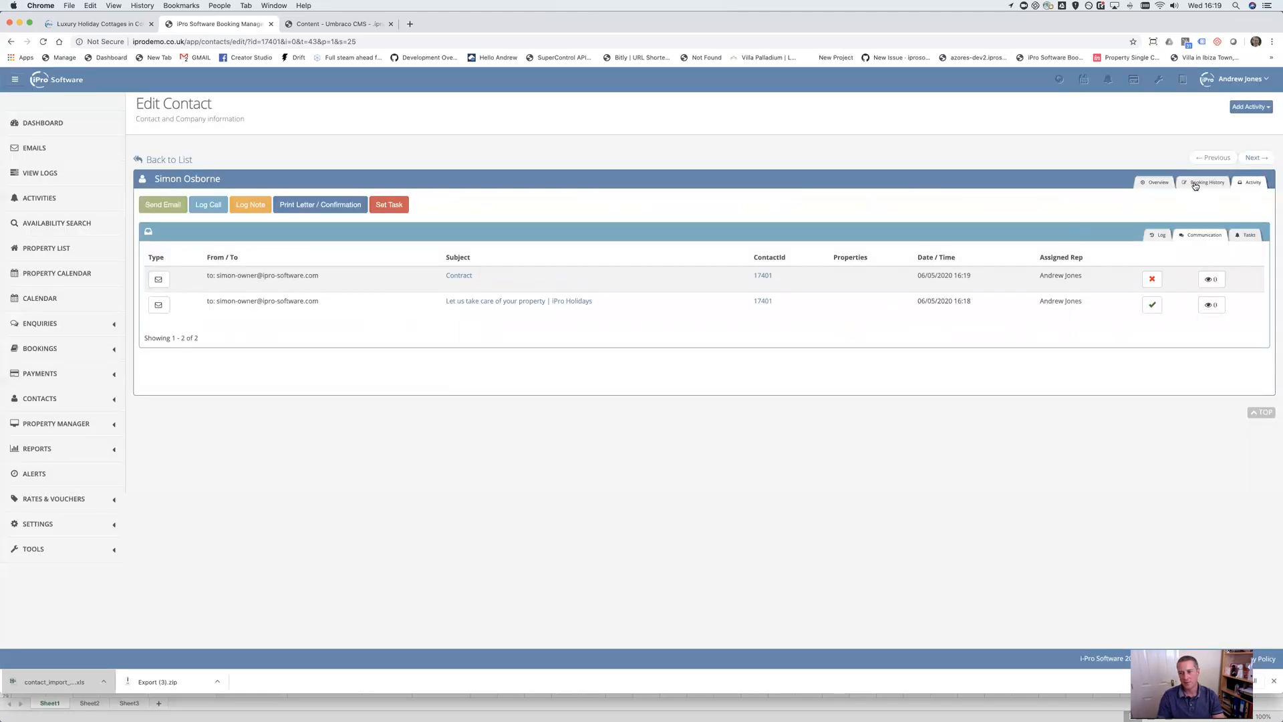
Change the contact's type from Owner: Opportunity to Owner and save it
click(1170, 184)
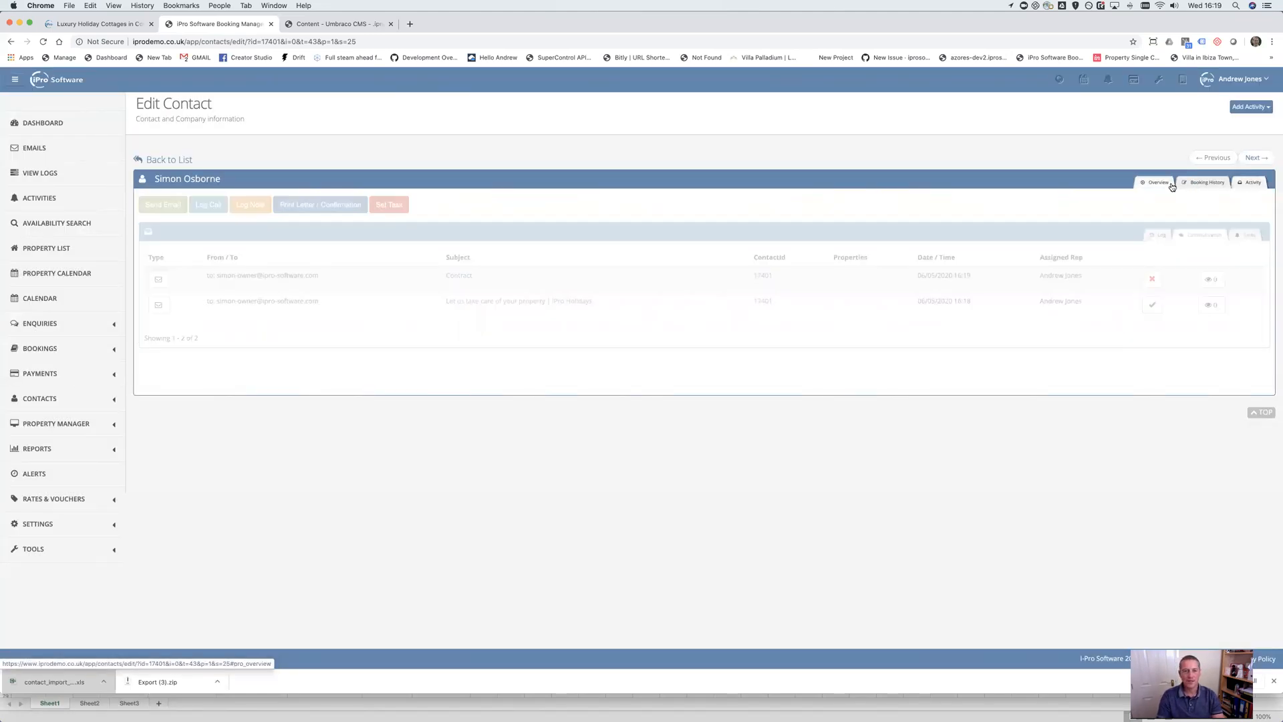
click(399, 359)
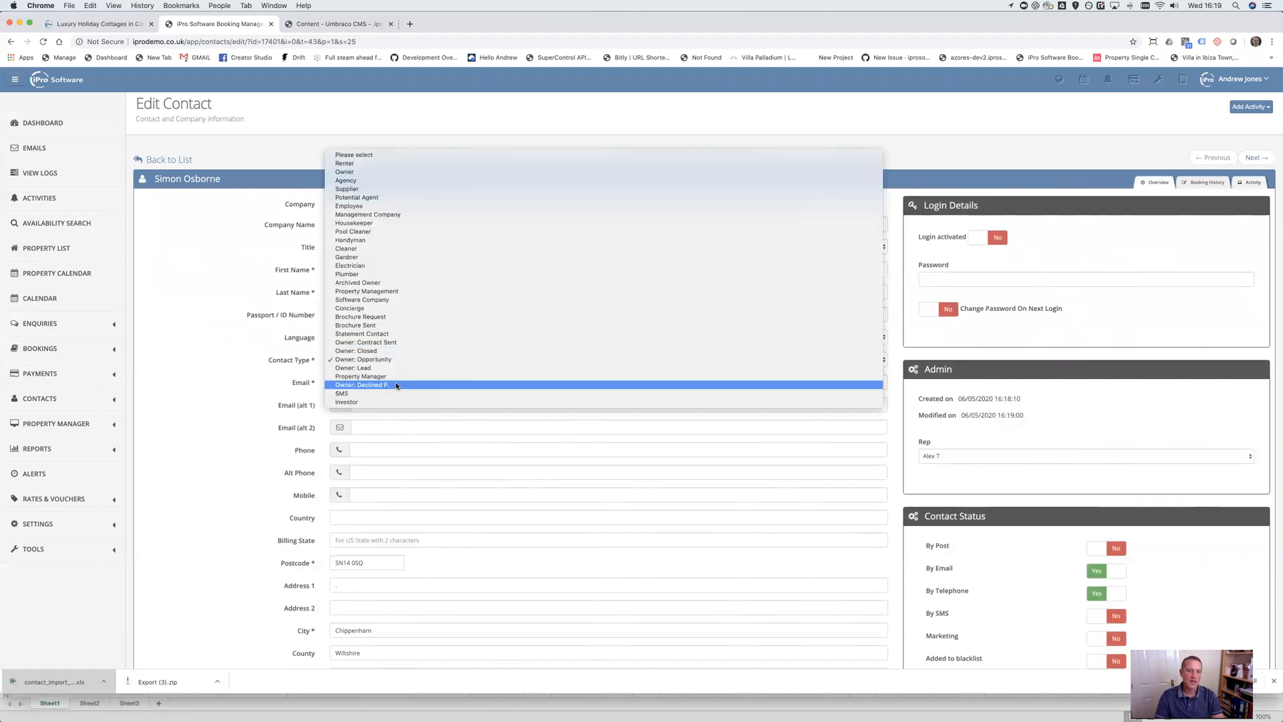
click(344, 172)
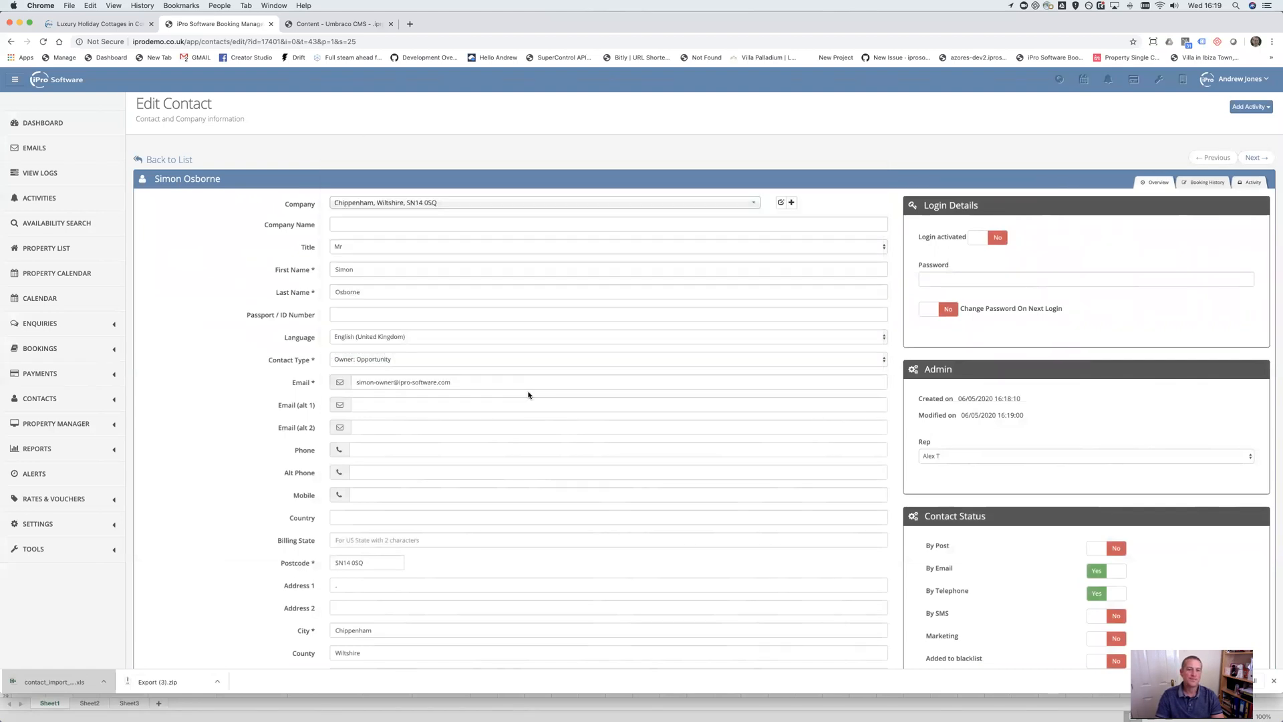
scroll(477, 447, down, 10)
click(355, 418)
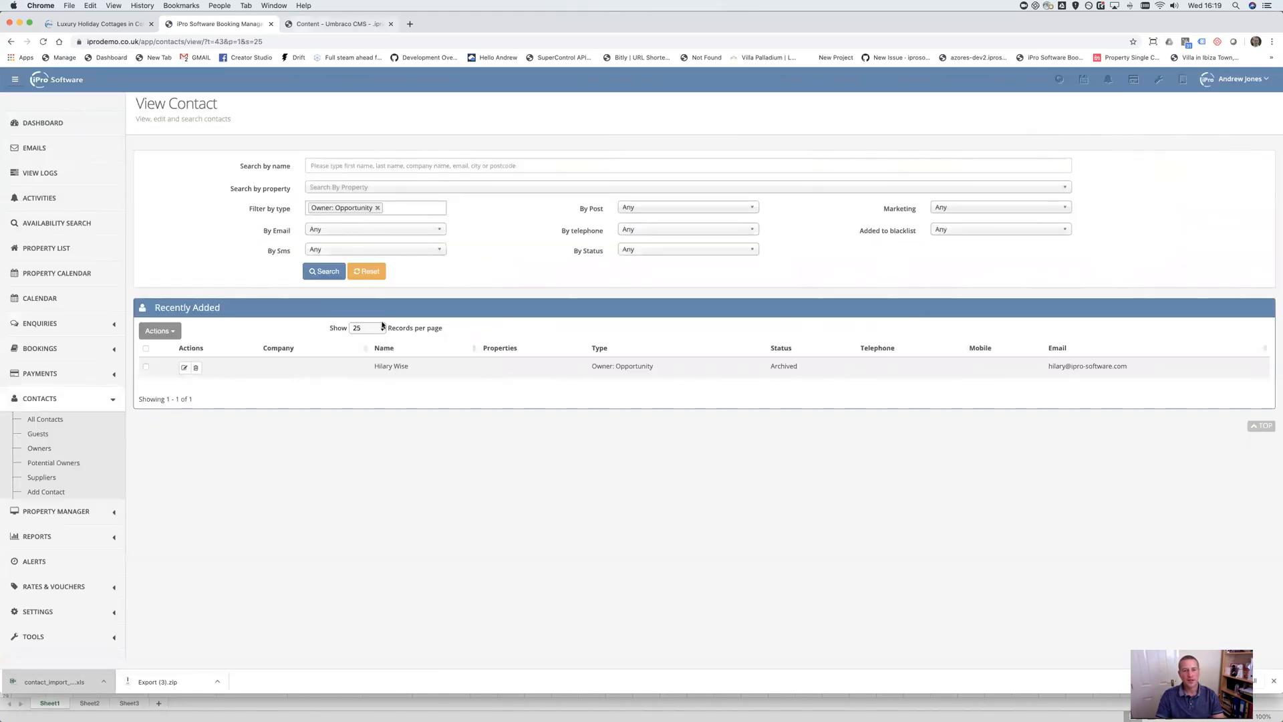
click(338, 24)
Search the current property's Company Owner choices for the new contact
click(395, 94)
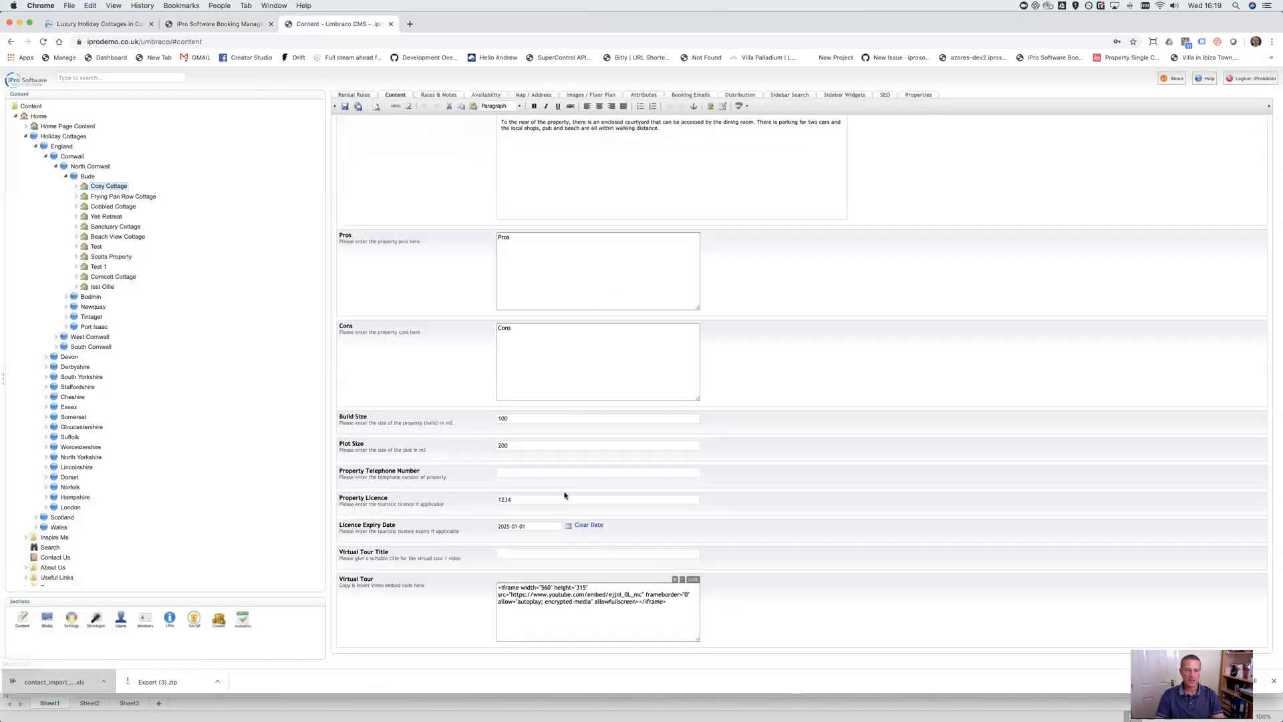
scroll(580, 353, up, 10)
click(595, 282)
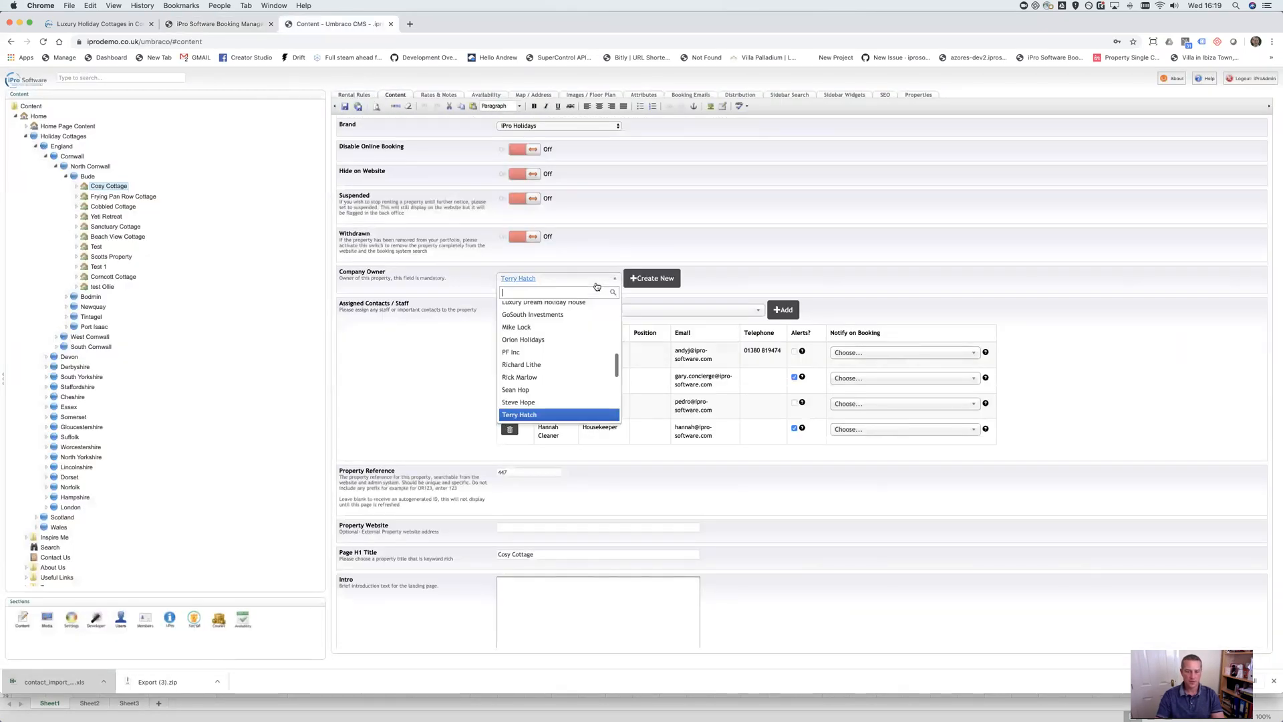
text(simon)
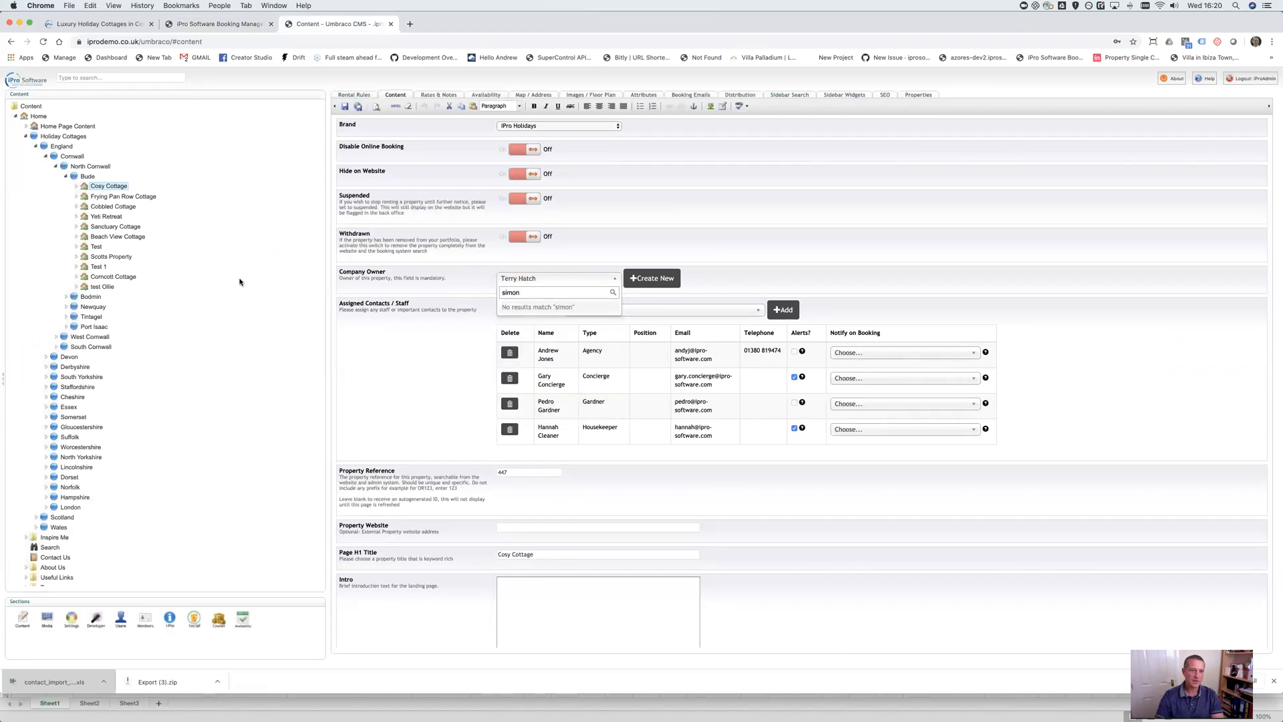
Open Frying Pan Row Cottage and set its Company Owner to the new contact
click(127, 197)
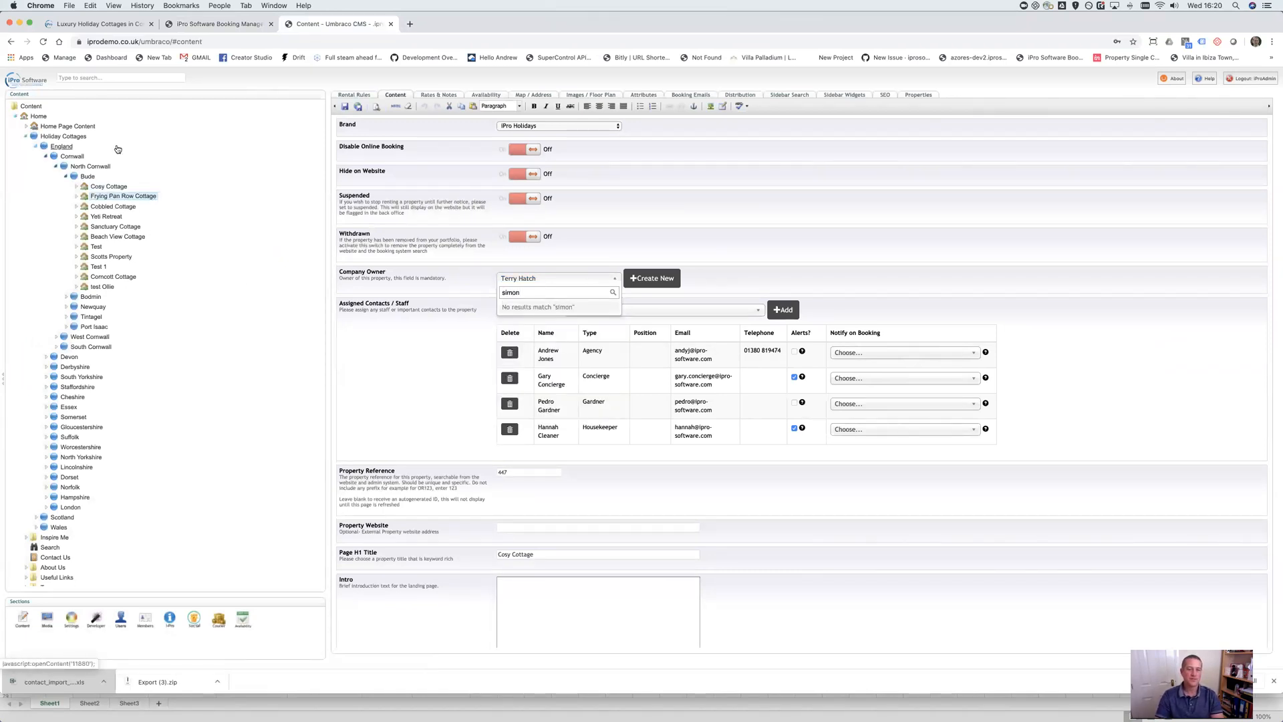
click(394, 94)
click(588, 279)
text(simon)
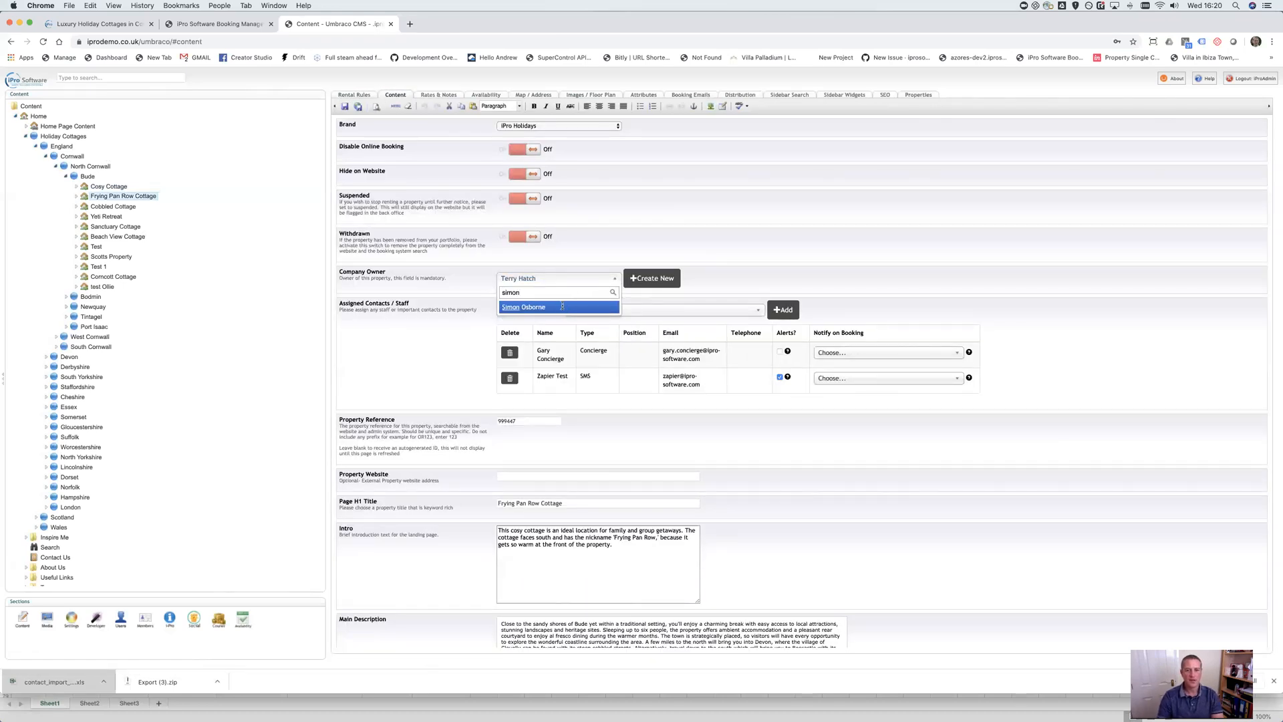
click(563, 307)
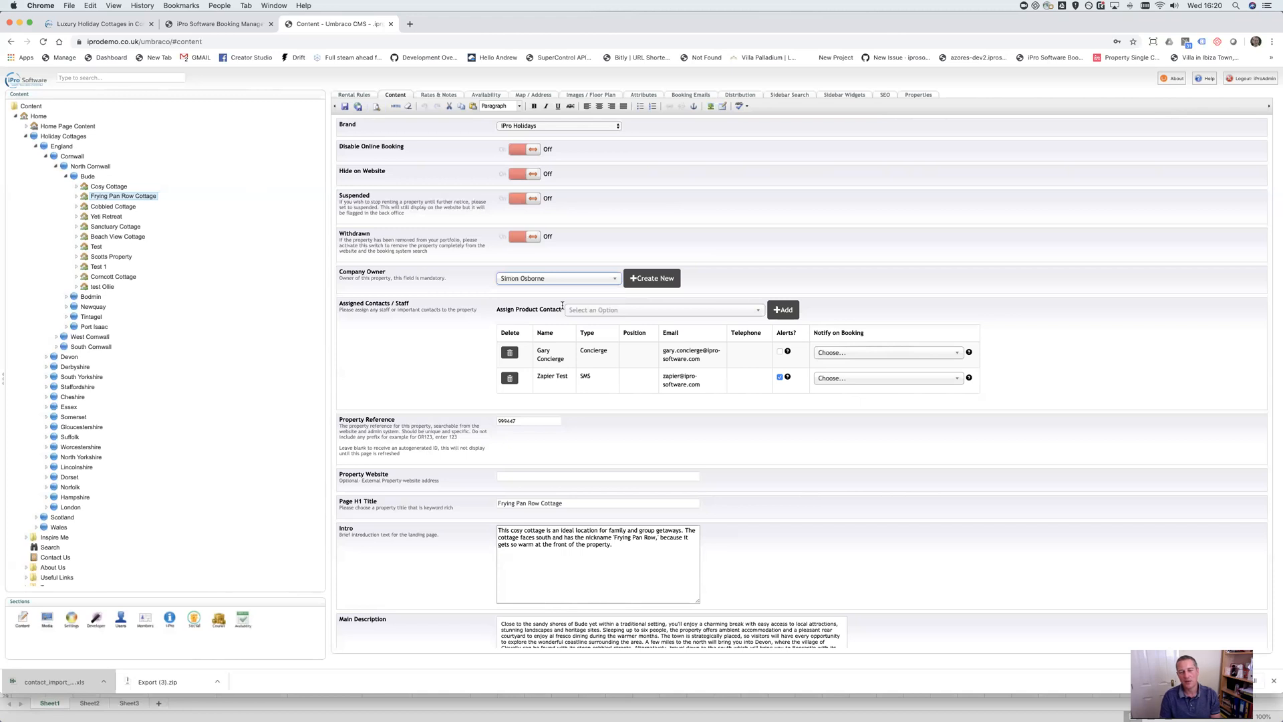
click(649, 278)
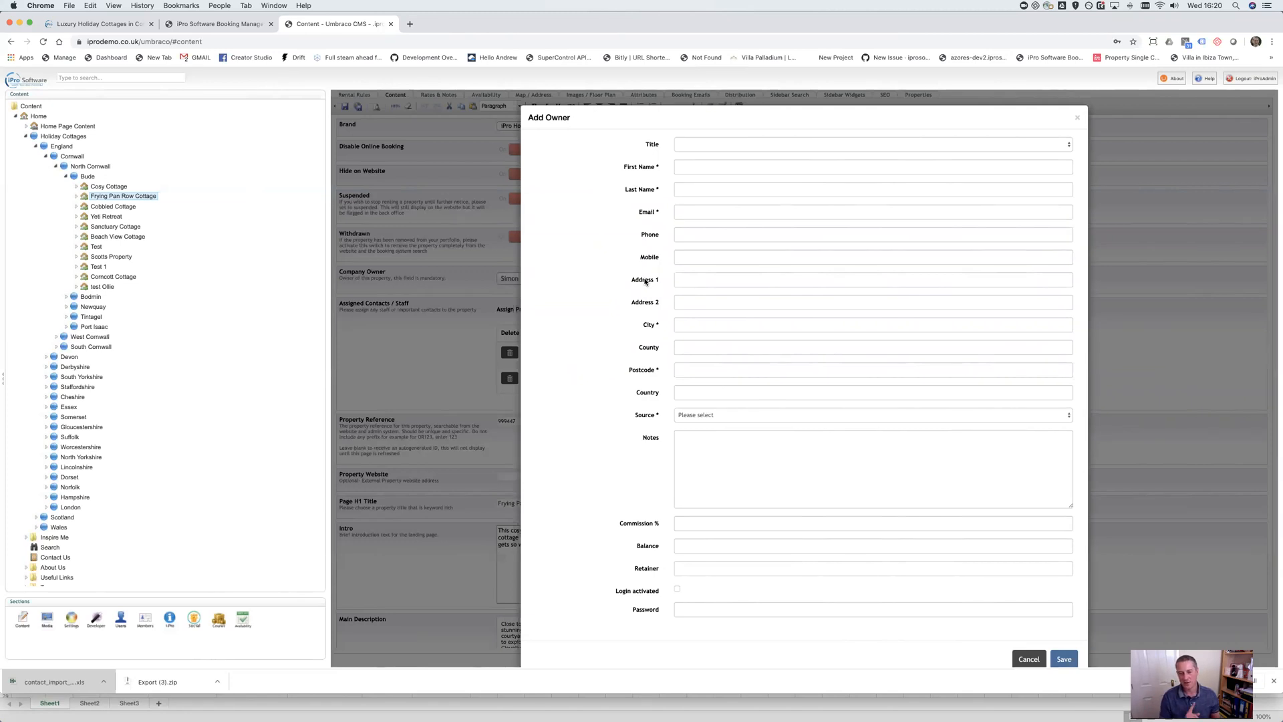
click(1029, 659)
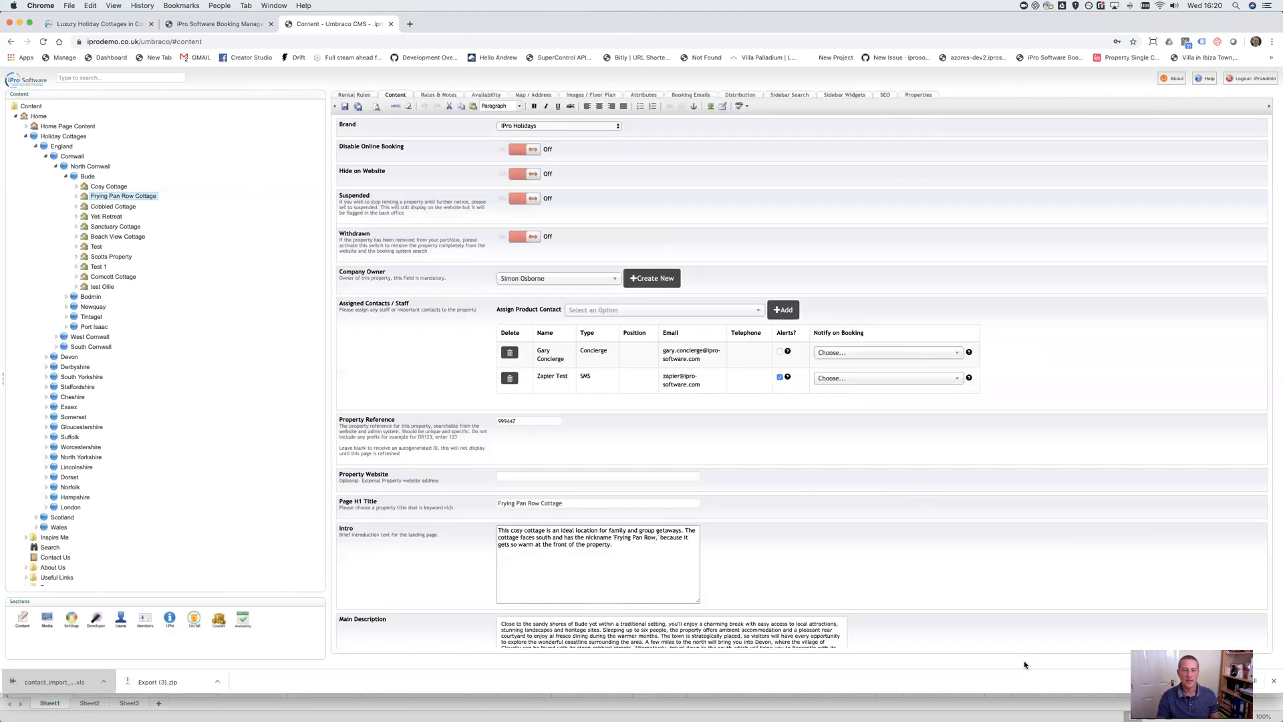
Return to iPro Software and choose Add Contact under Contacts in the sidebar
click(199, 26)
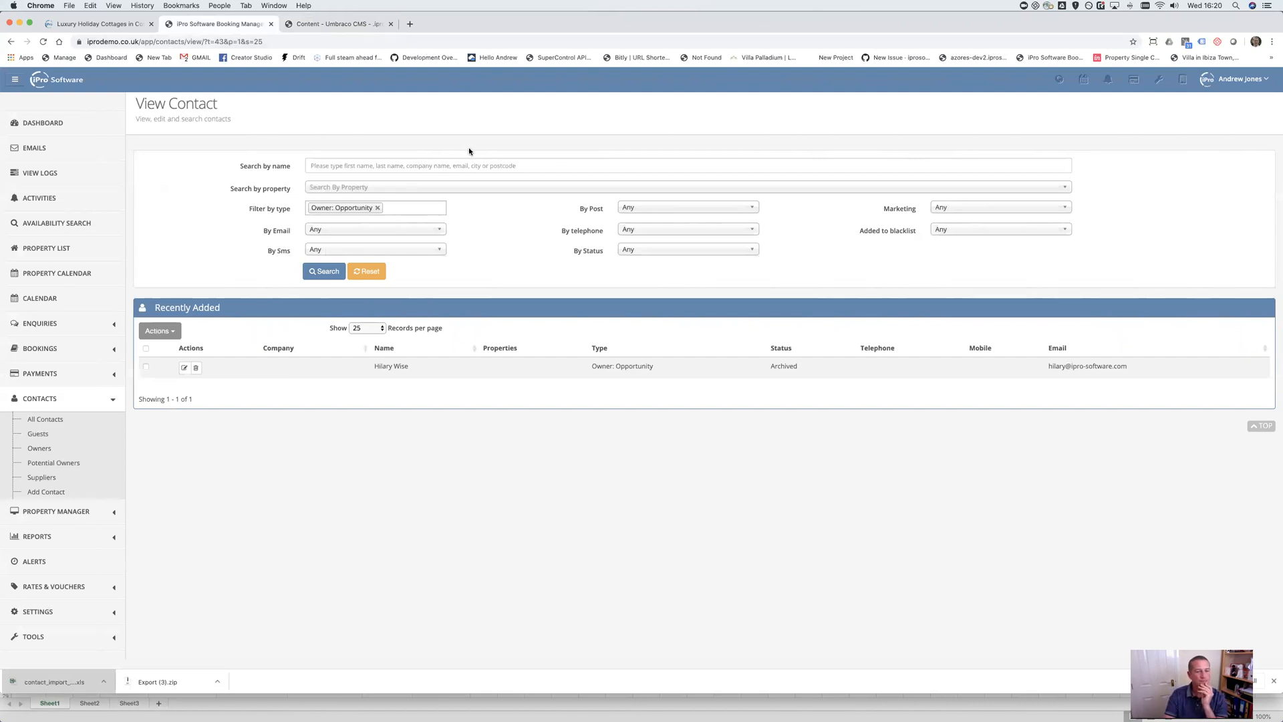
scroll(454, 169, down, 2)
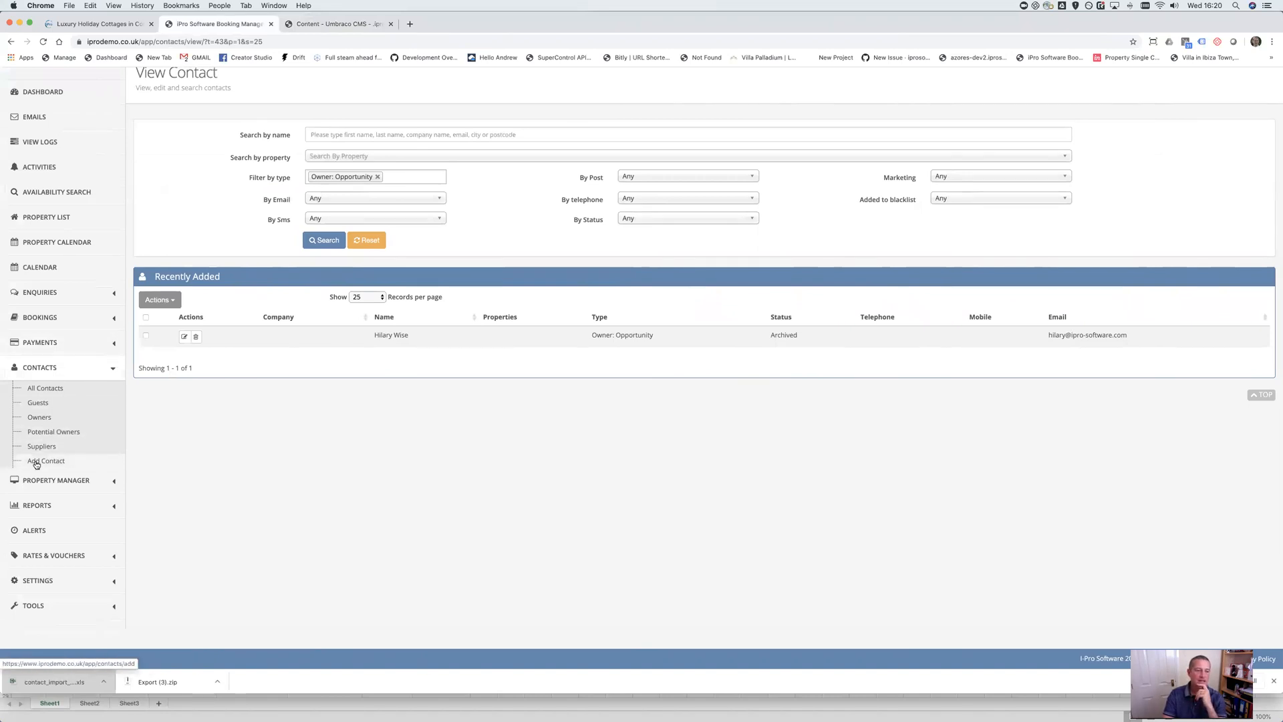
click(46, 467)
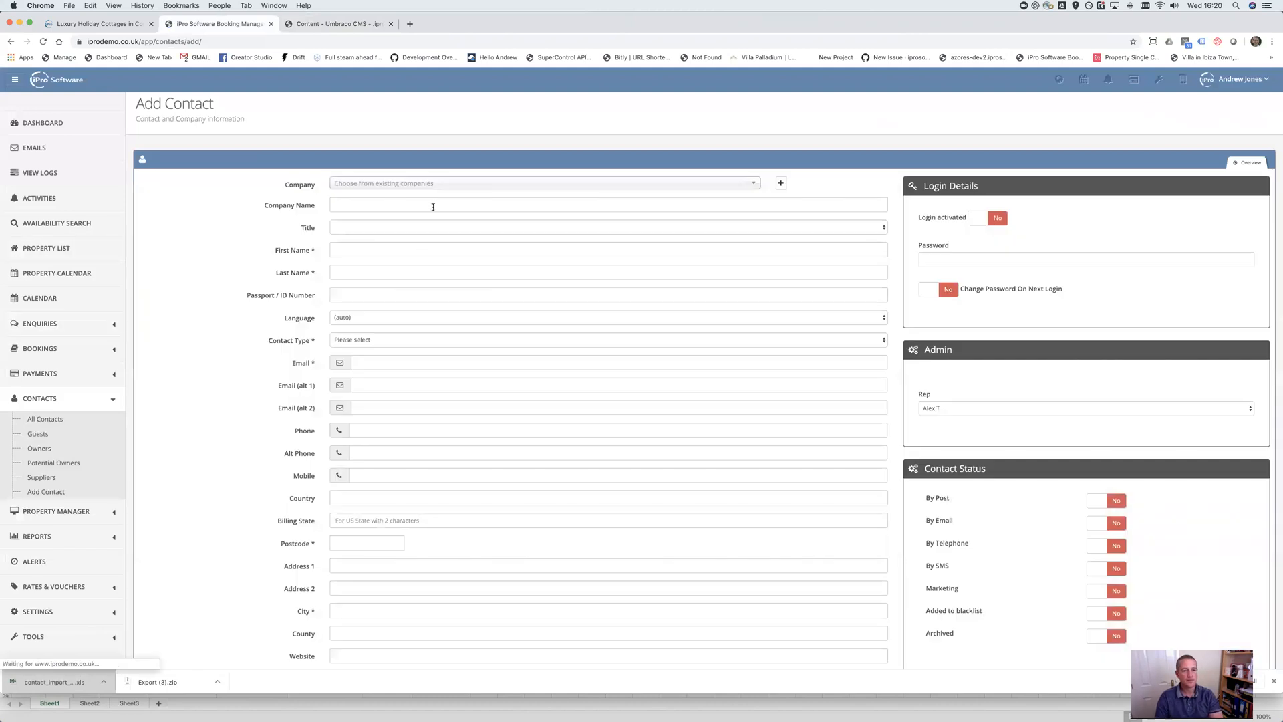
Set title Mr, enter the contact's first name, and choose Gardner as contact type
click(415, 184)
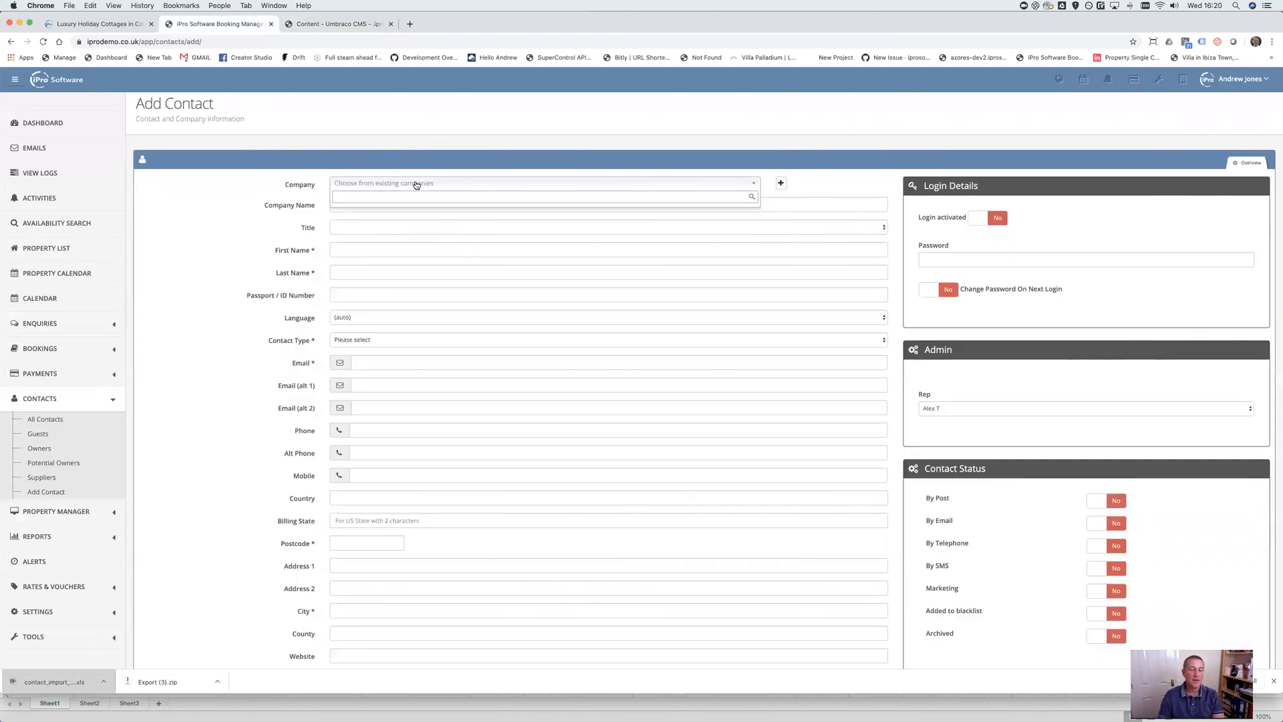
click(352, 227)
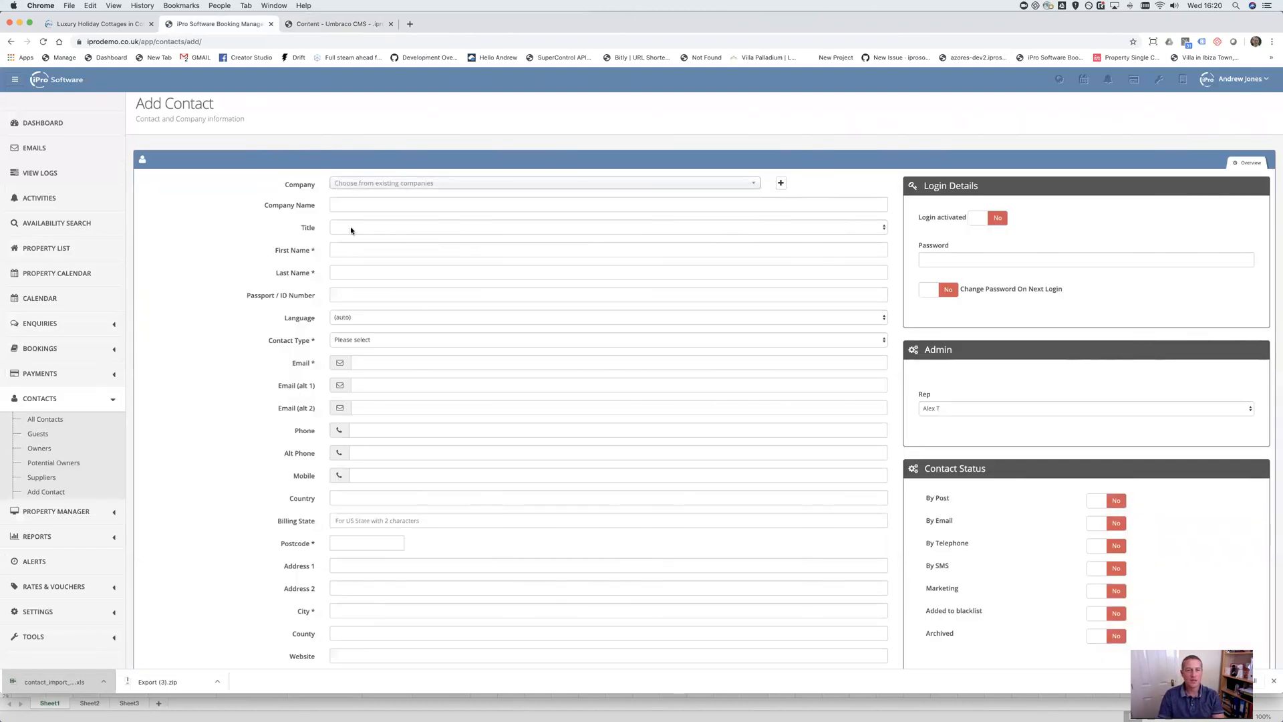
click(356, 238)
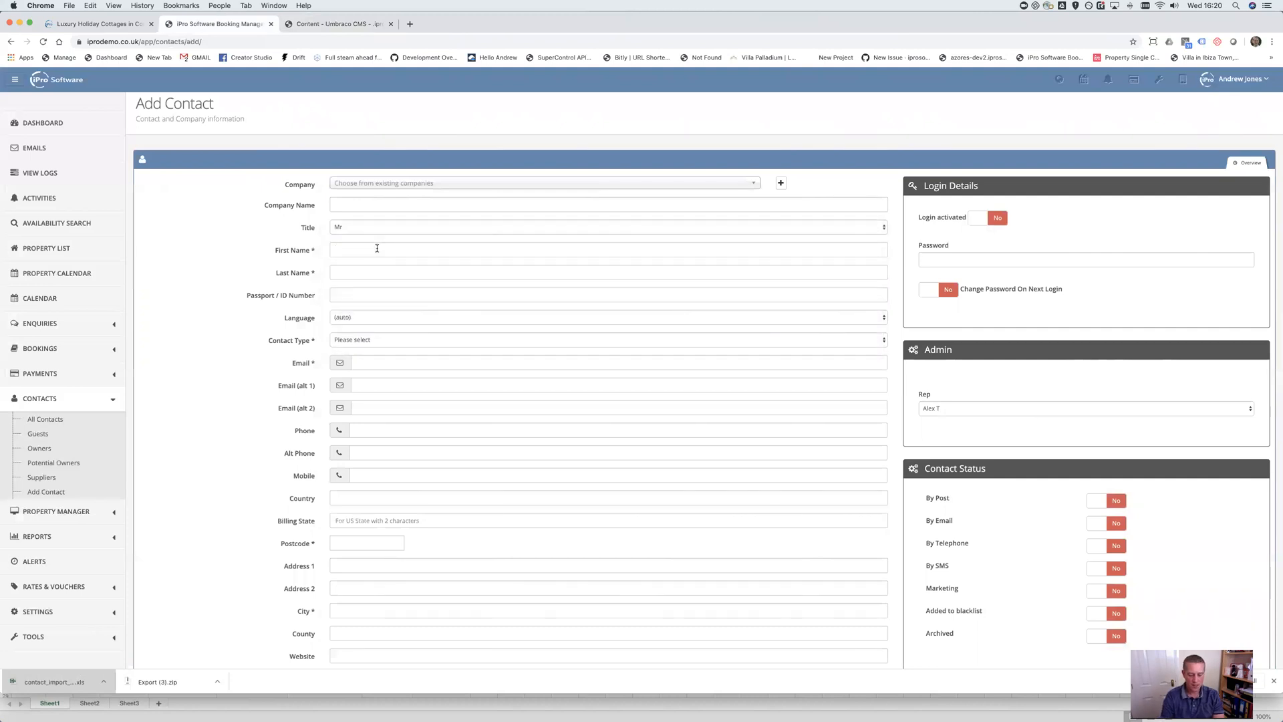
text(Pedro)
click(396, 339)
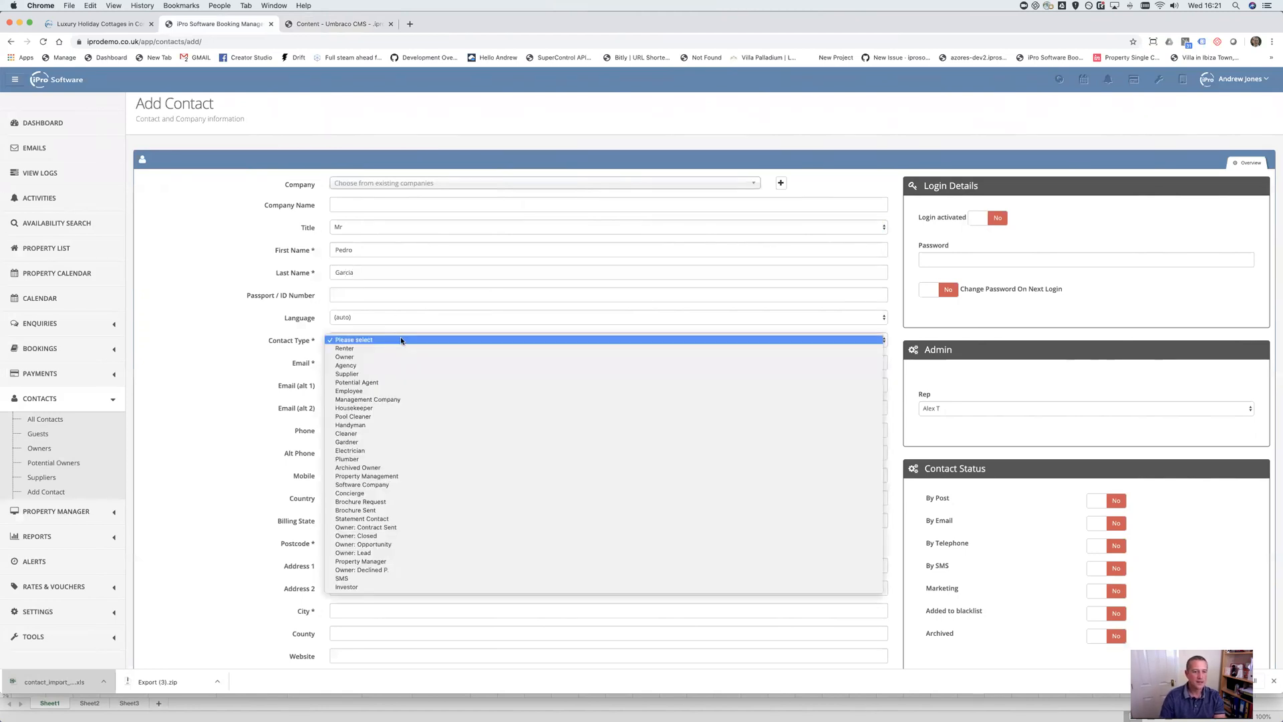
click(371, 443)
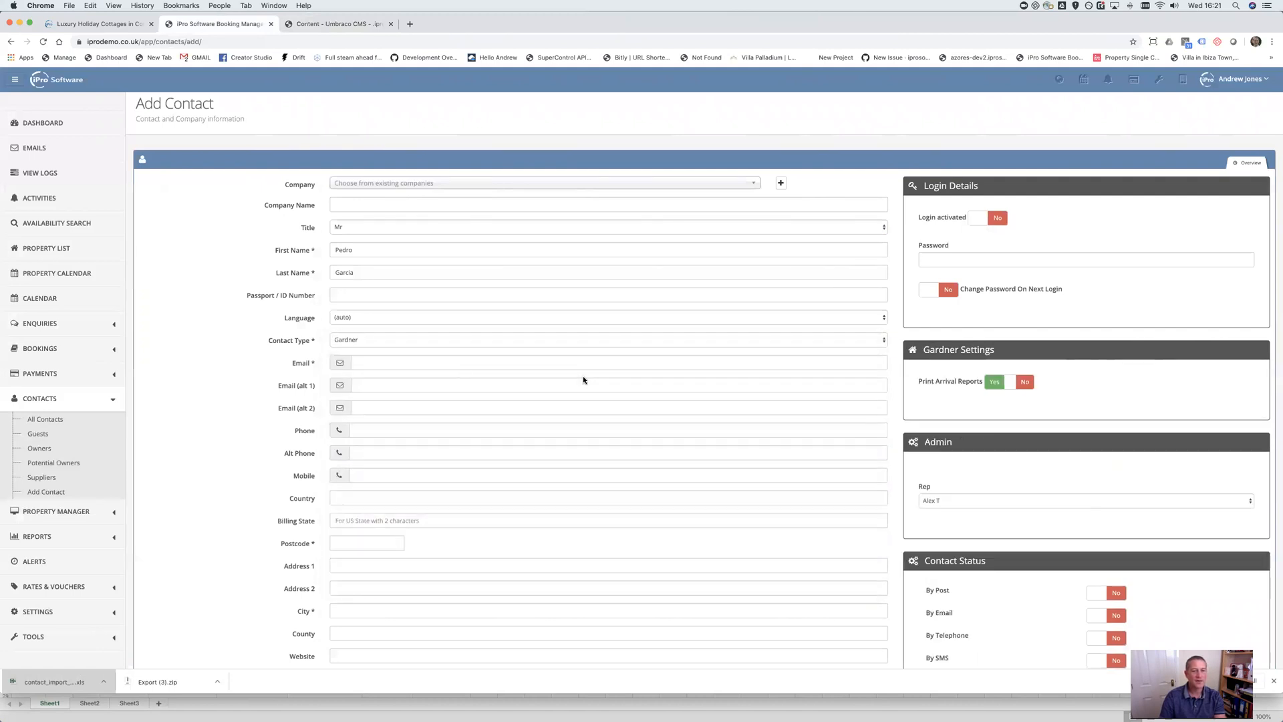
Fill in the contact's email address, correcting it after the first entry
click(434, 362)
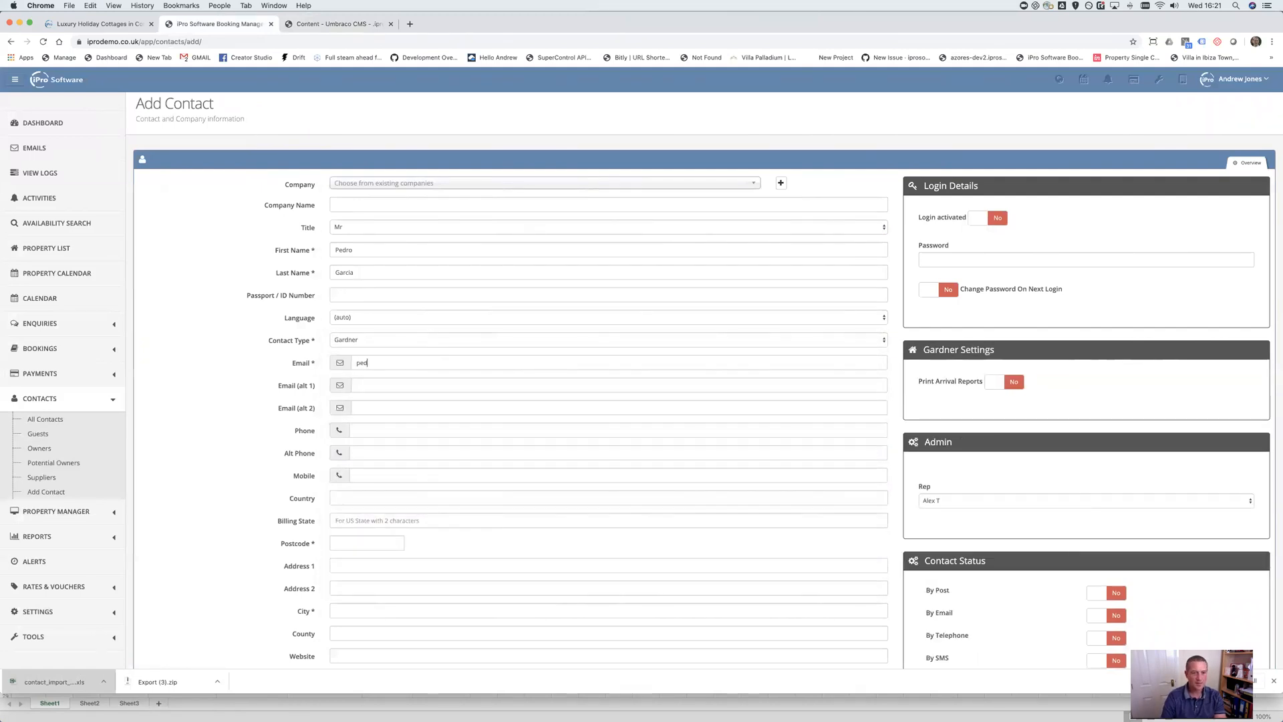
key(Tab)
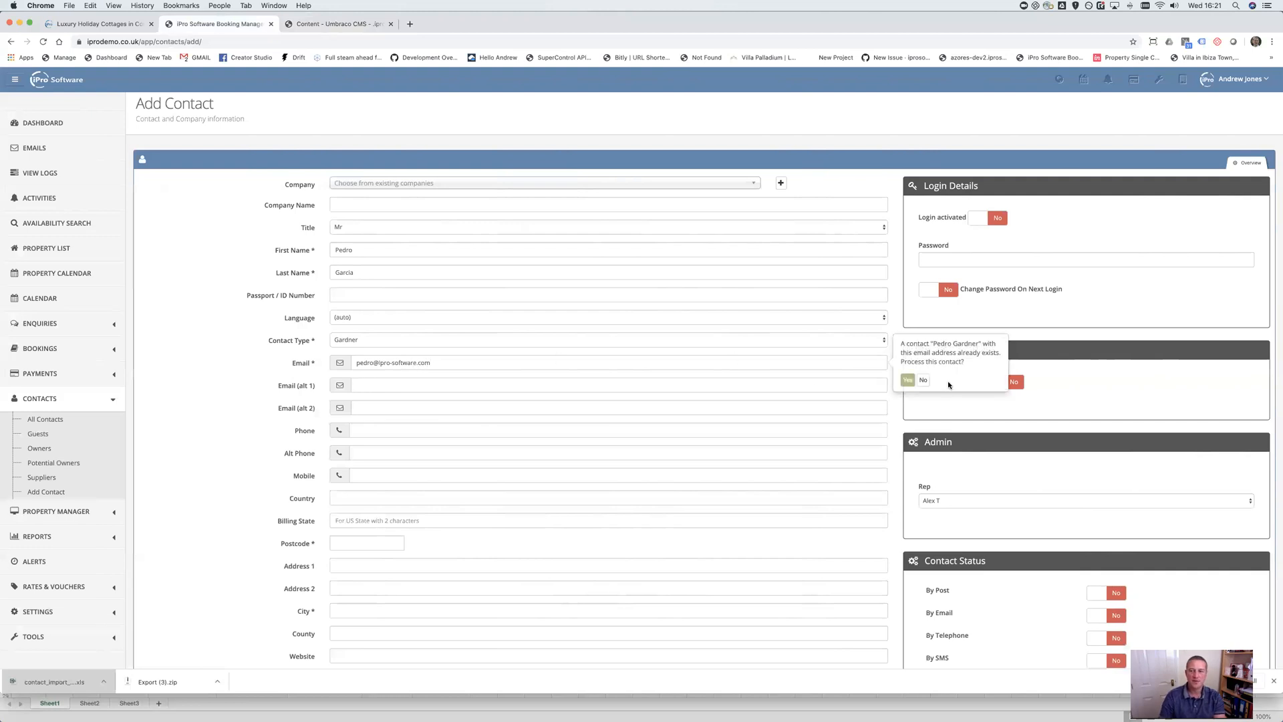
click(372, 366)
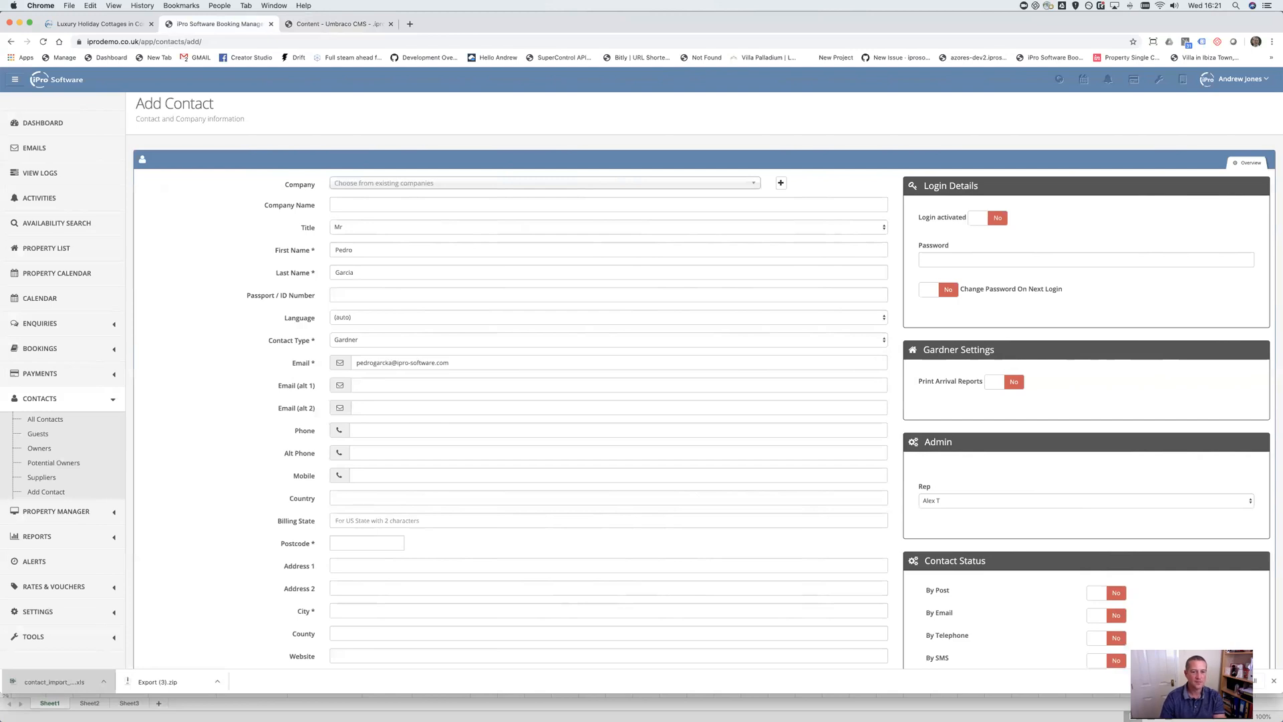
Set the source to Search Engine and save the new contact with Save & Exit
scroll(379, 380, down, 5)
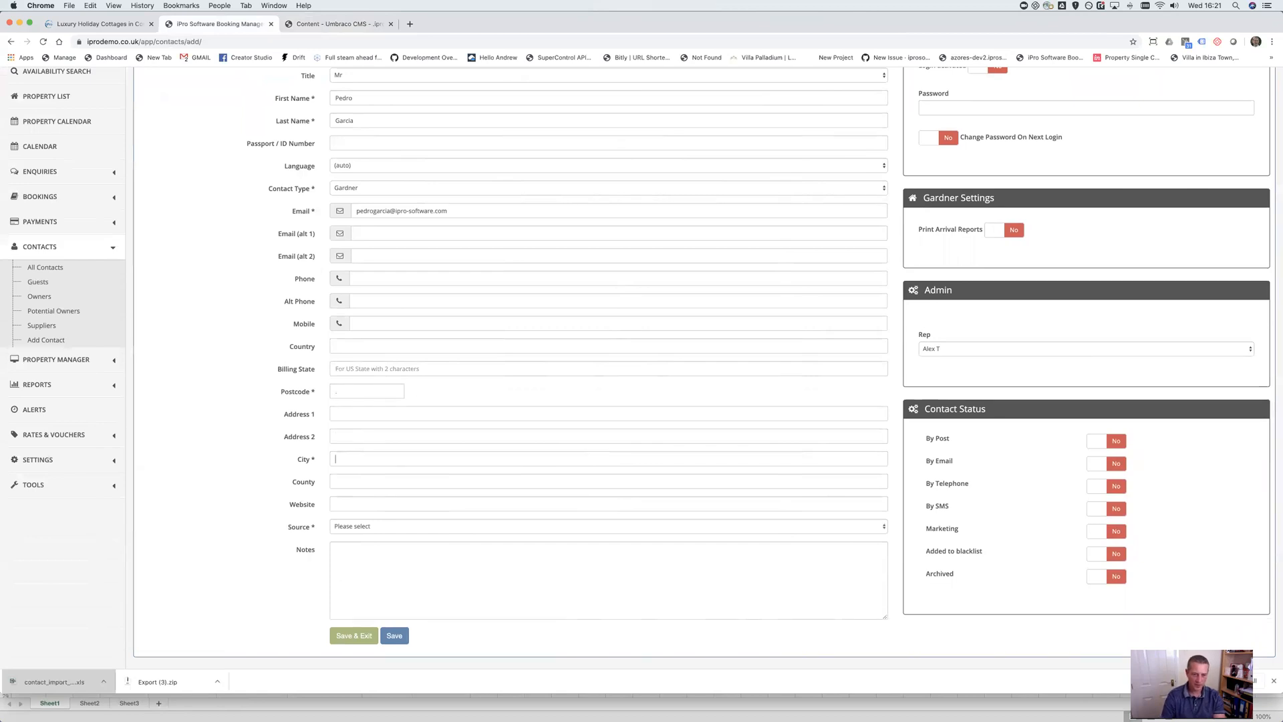
click(336, 504)
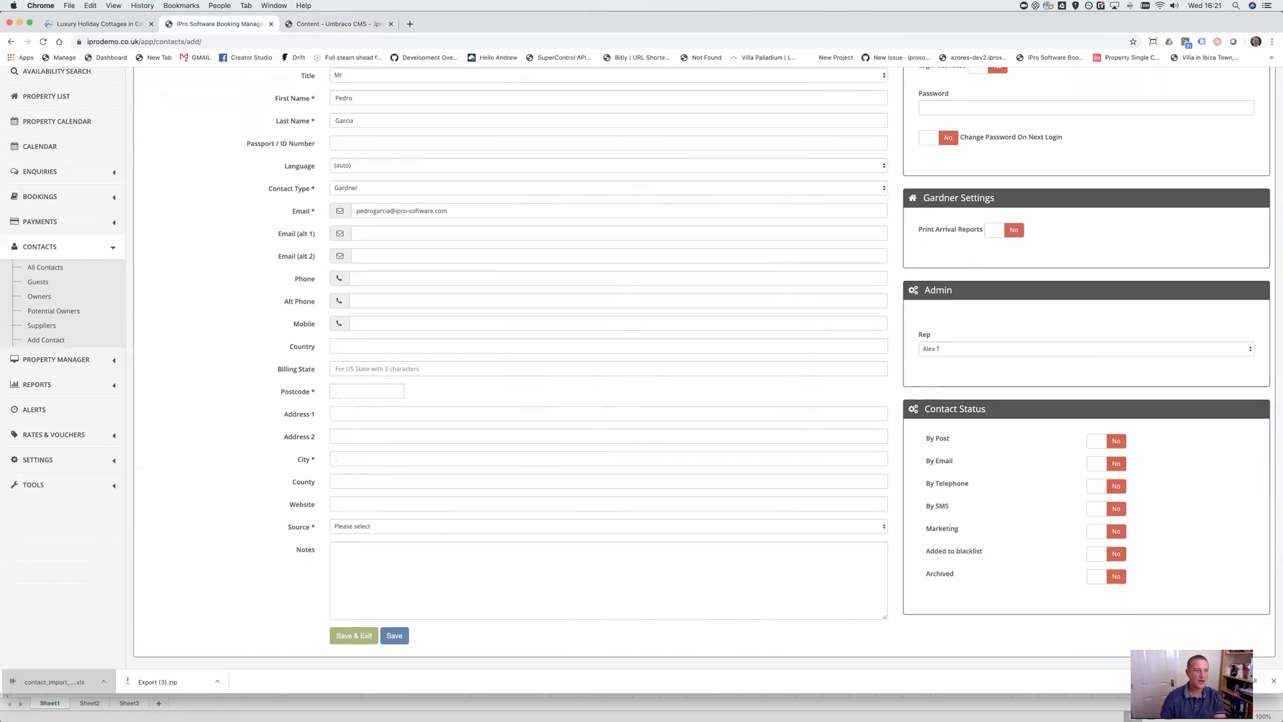
click(379, 528)
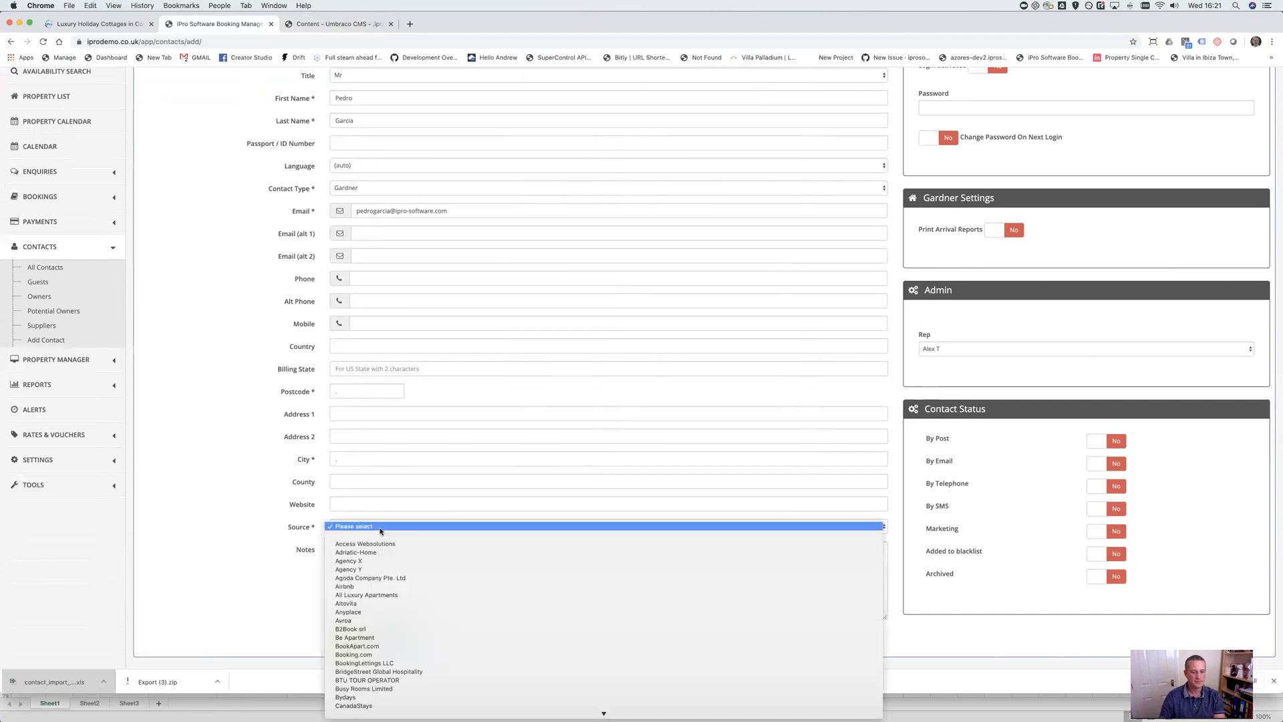
scroll(407, 625, down, 2)
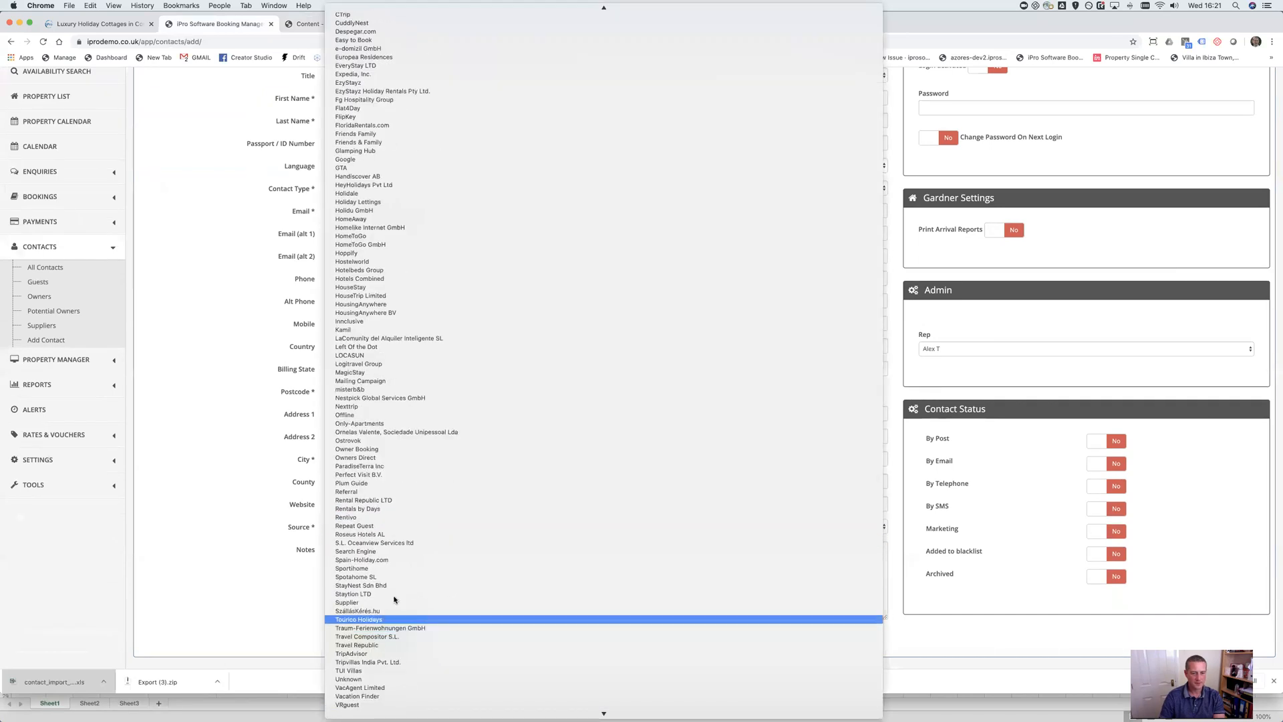
click(388, 552)
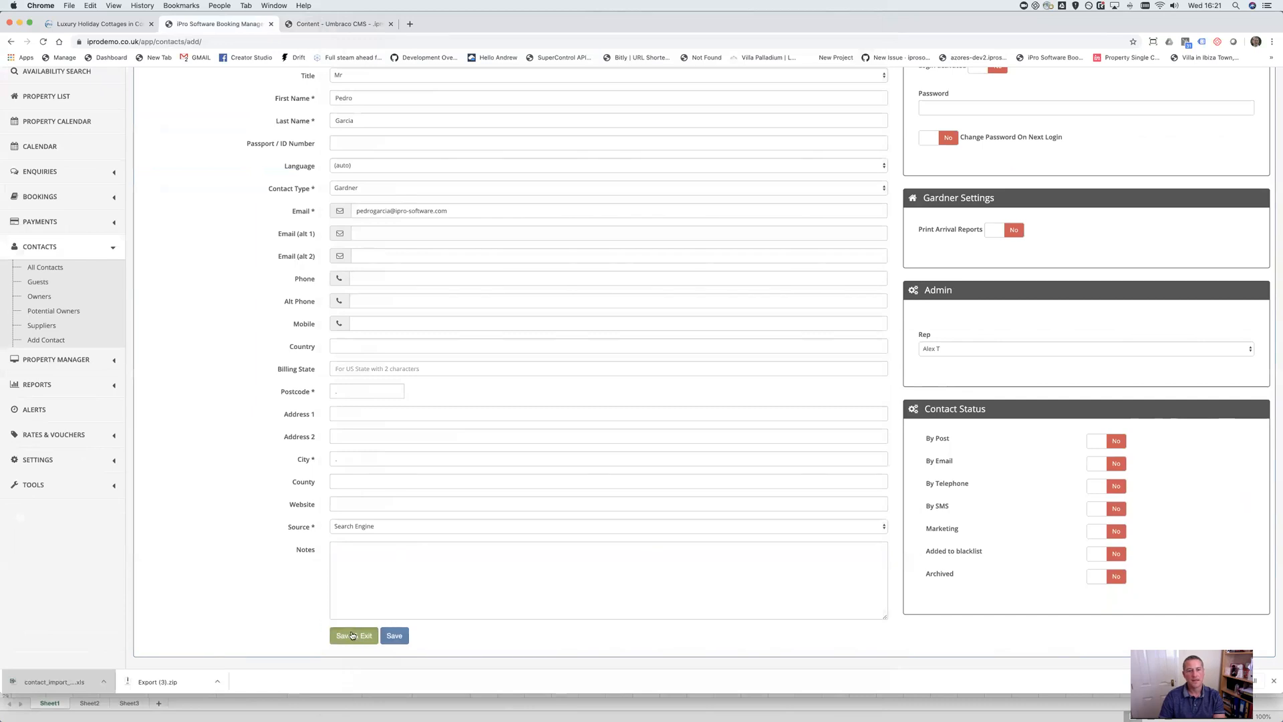
click(352, 635)
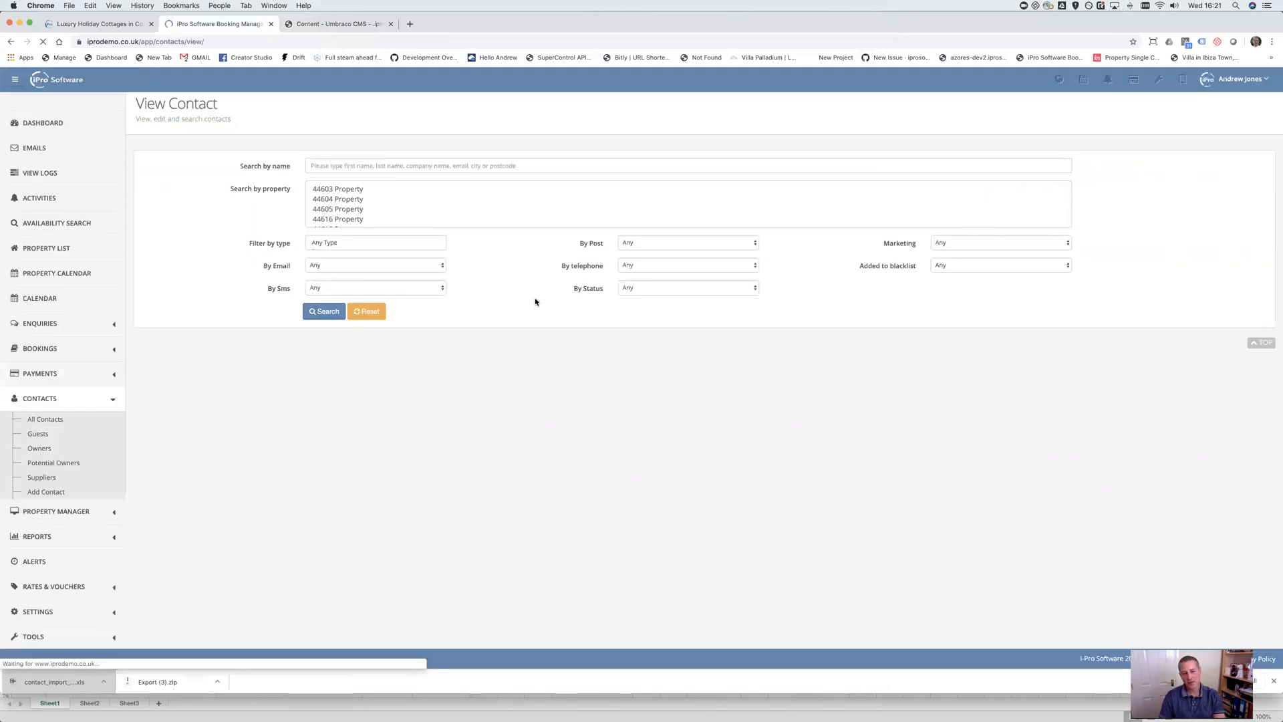
Verify the new Gardner contact tops the View Contact list, then return to Umbraco
drag(427, 361, 619, 371)
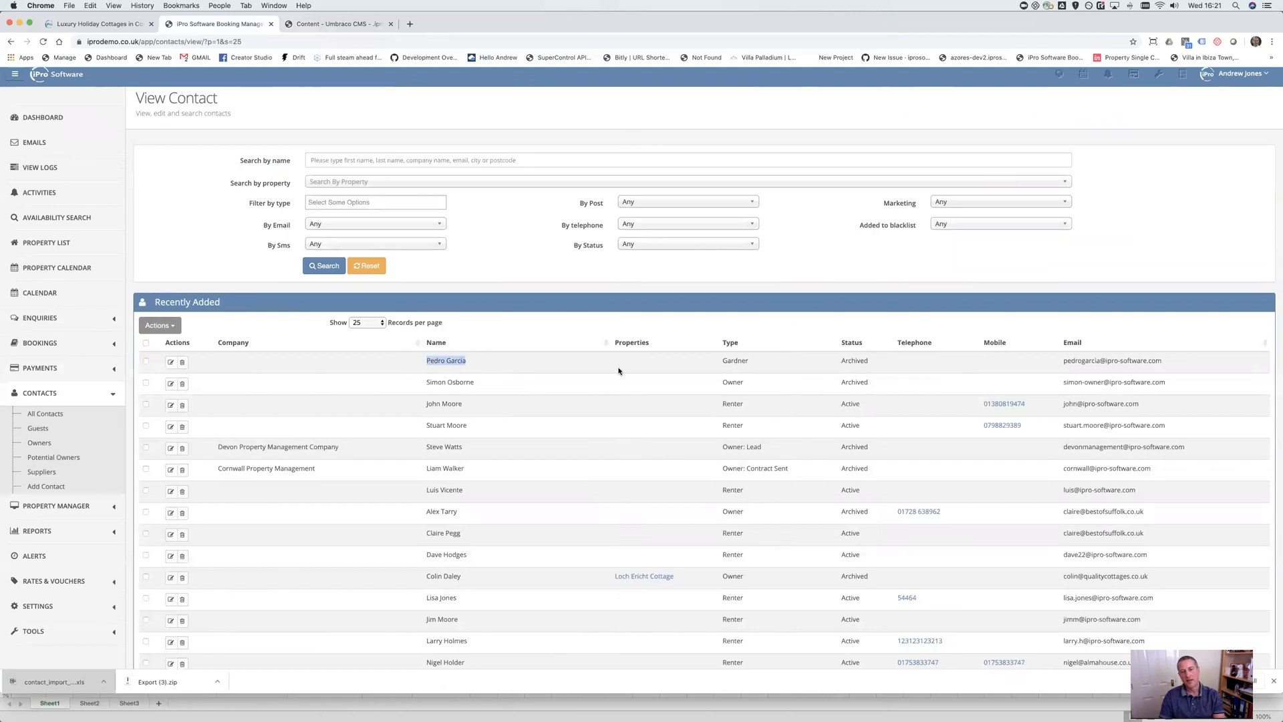
drag(712, 361, 807, 365)
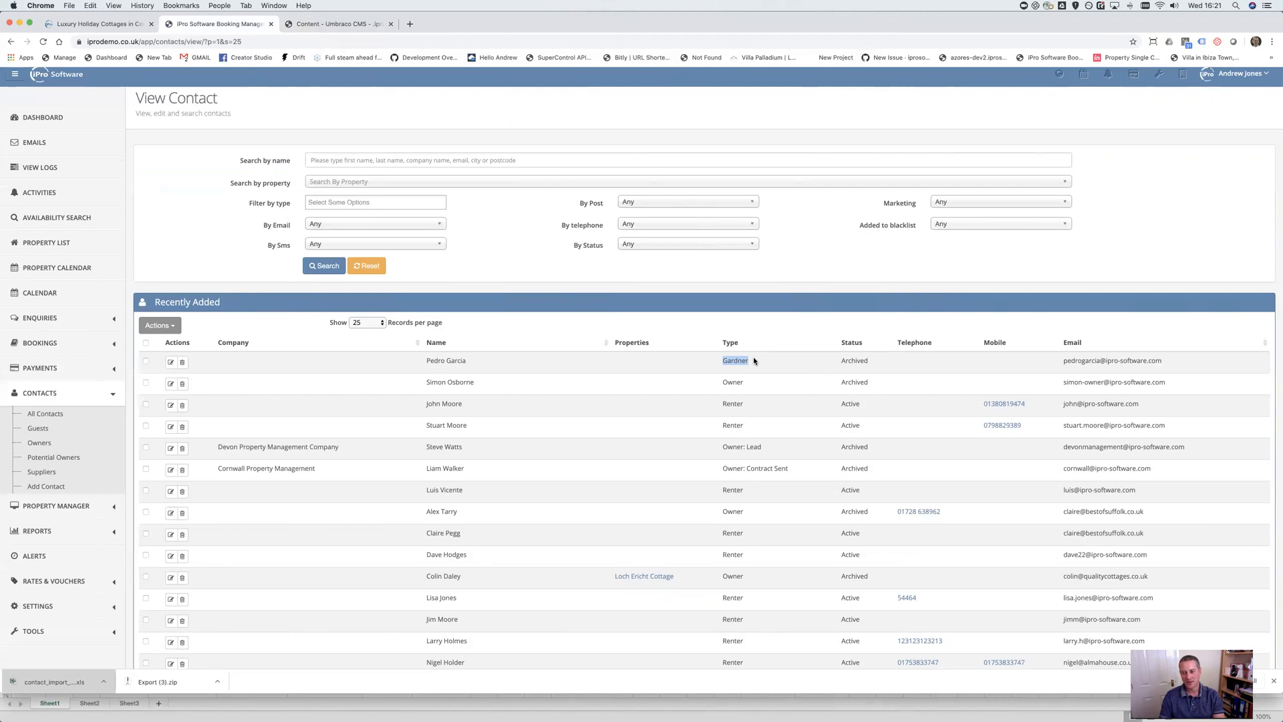
drag(424, 361, 503, 358)
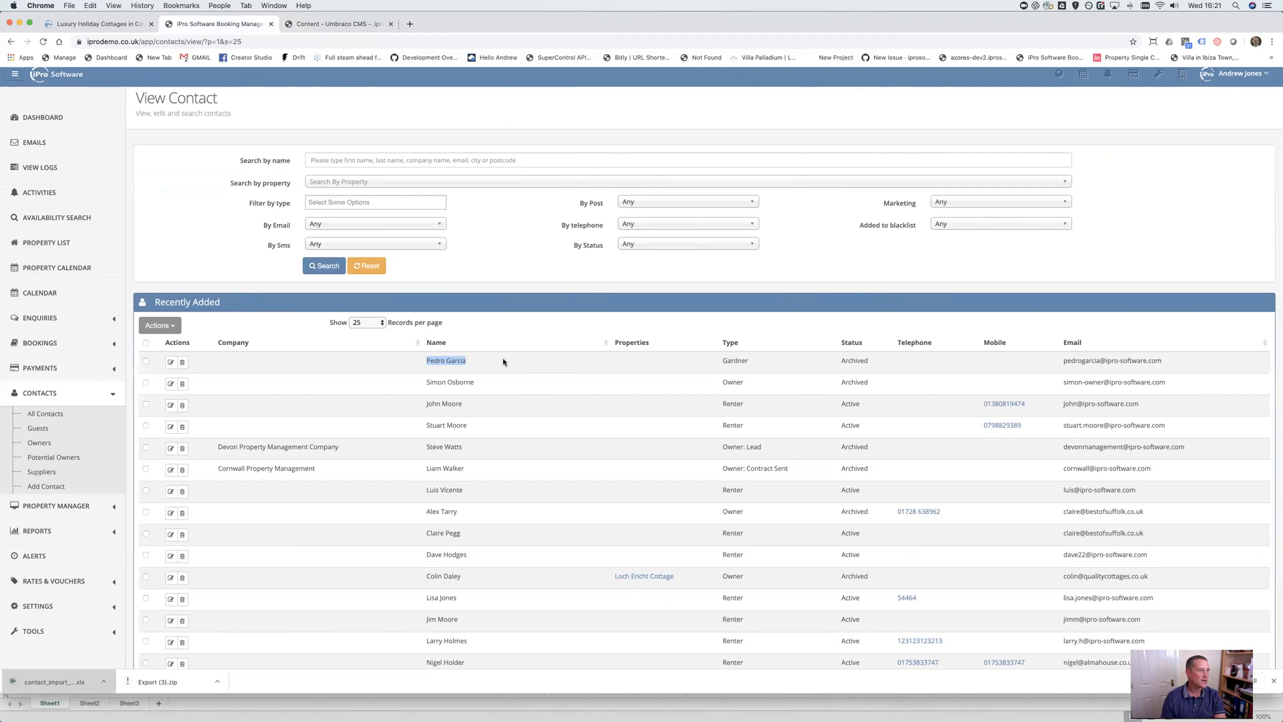
scroll(97, 194, down, 1)
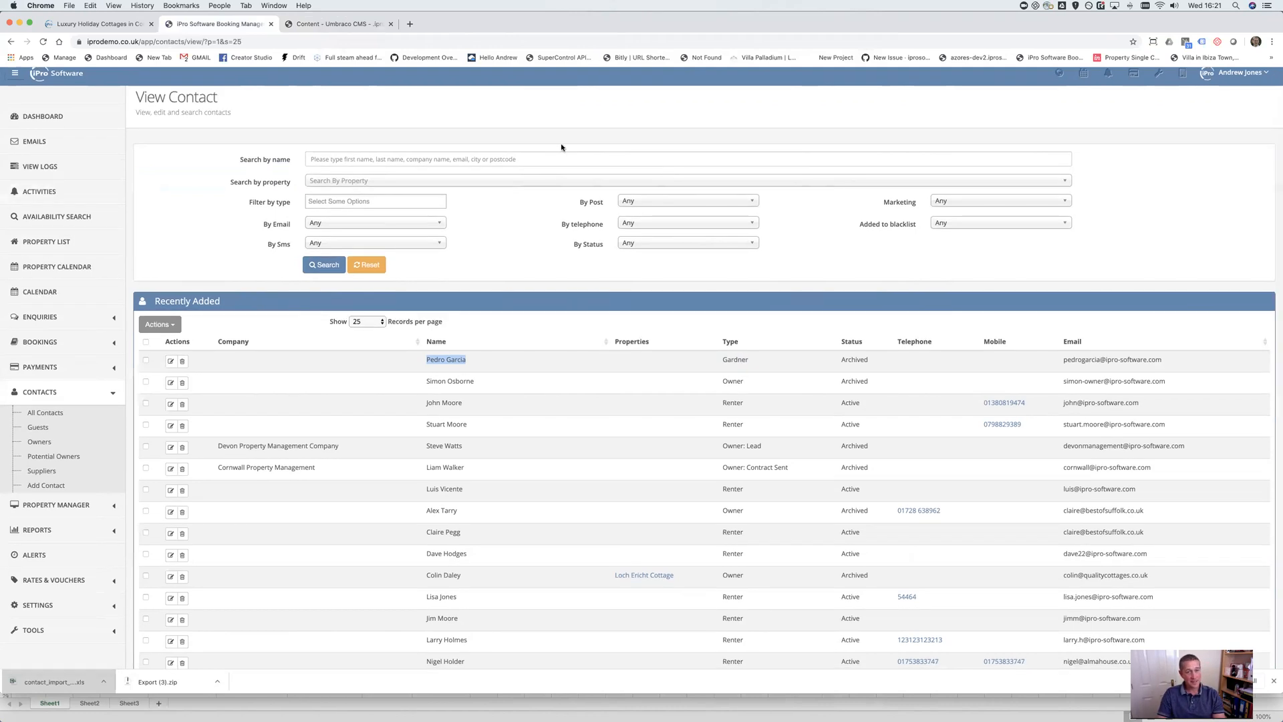
click(357, 25)
Collapse Alerts & Reminders and expand Agency Admin Emails' Invoices, Owners and Potential Owners folders
scroll(151, 349, down, 5)
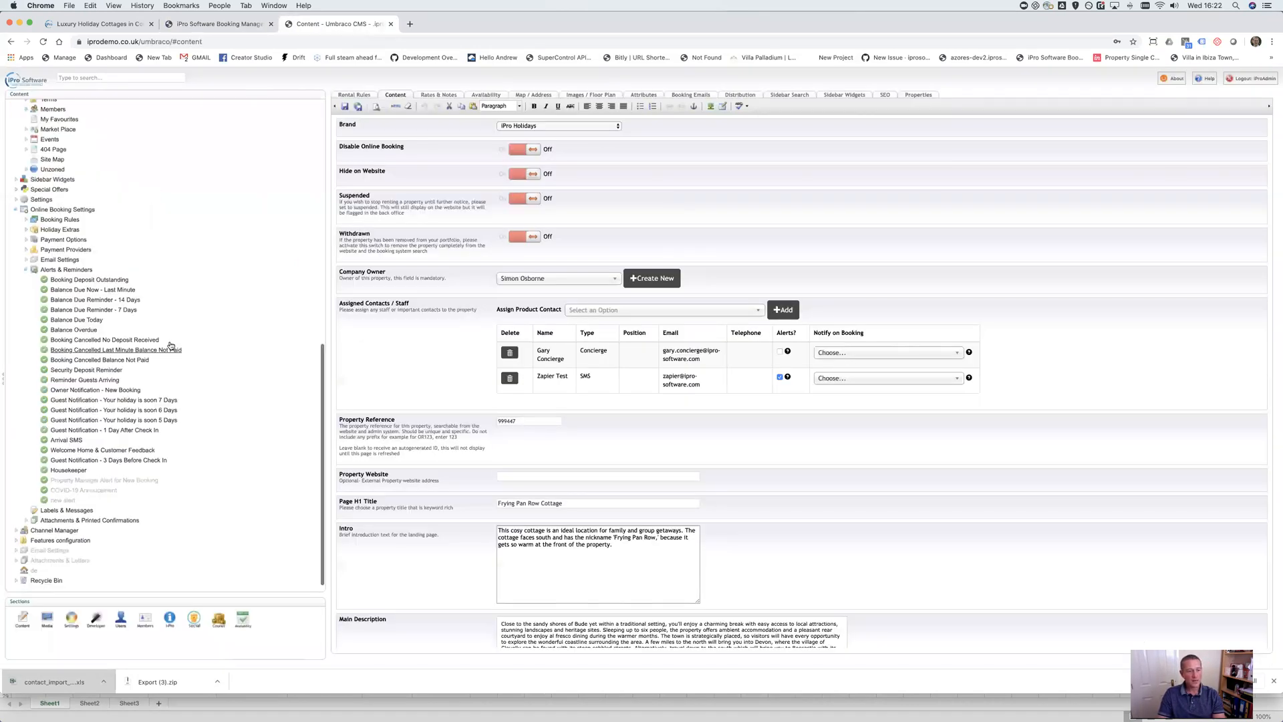
click(26, 270)
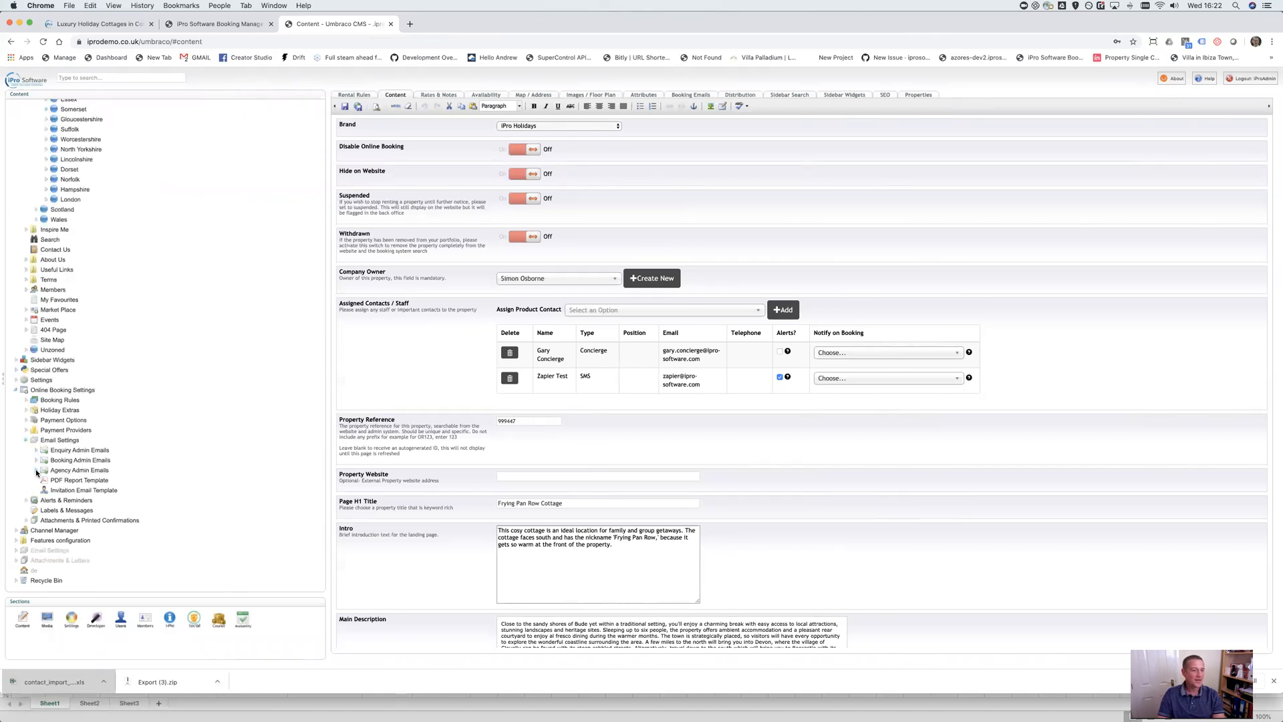
click(36, 471)
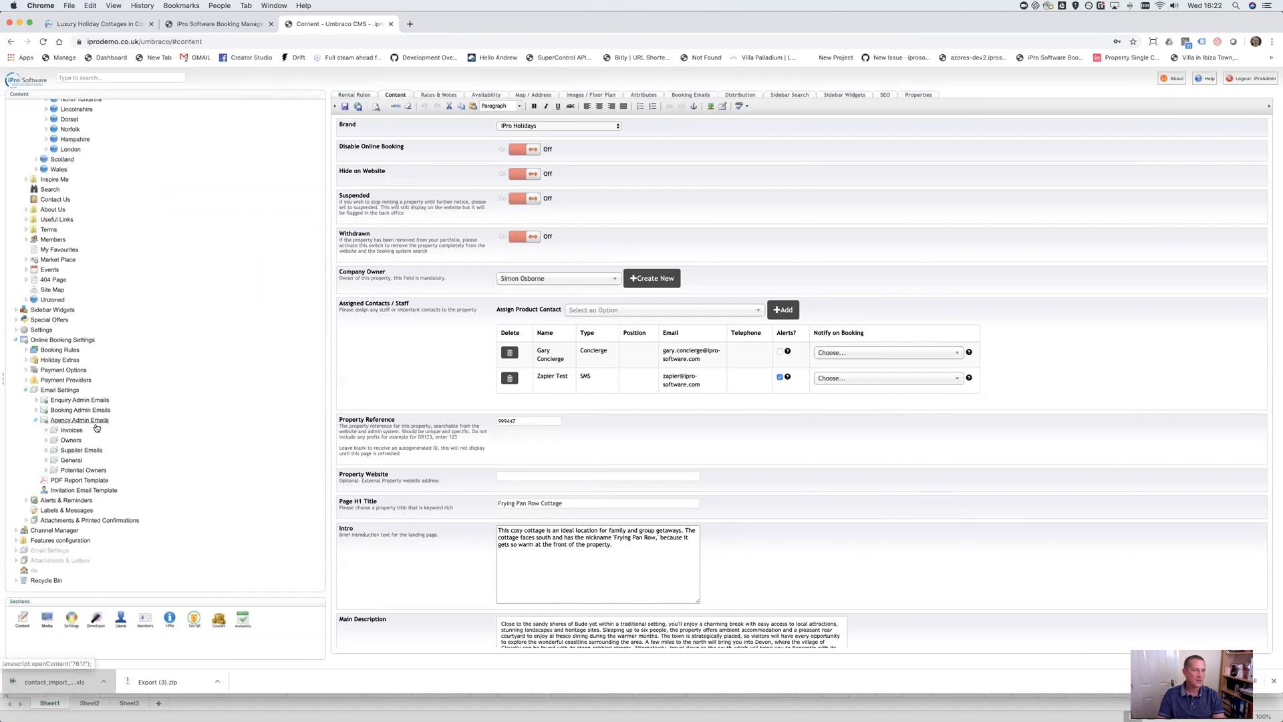
click(46, 429)
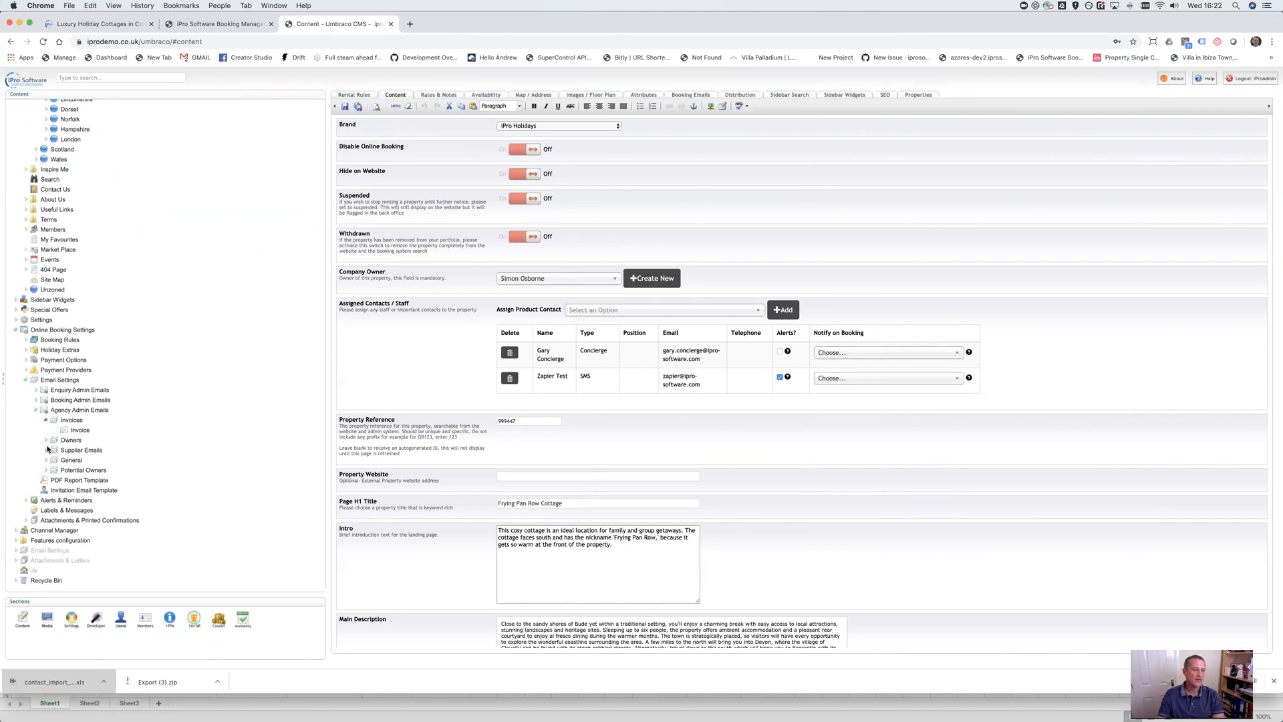
click(46, 447)
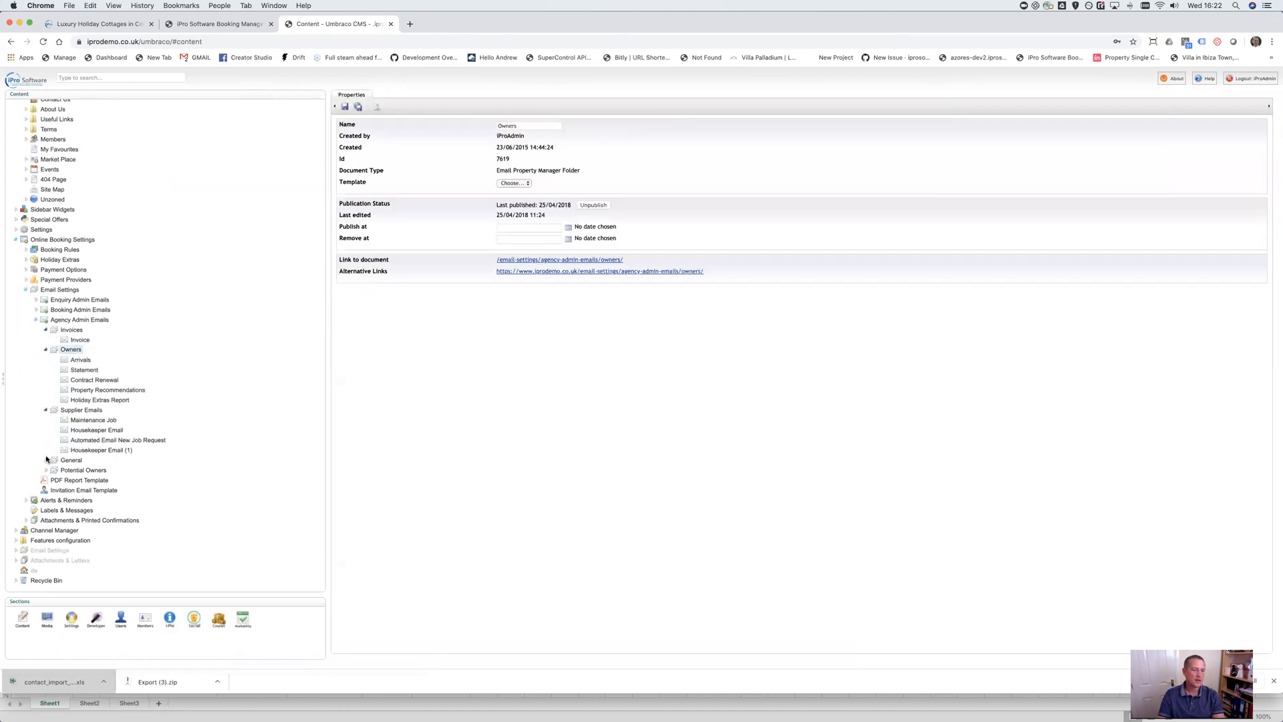
click(46, 471)
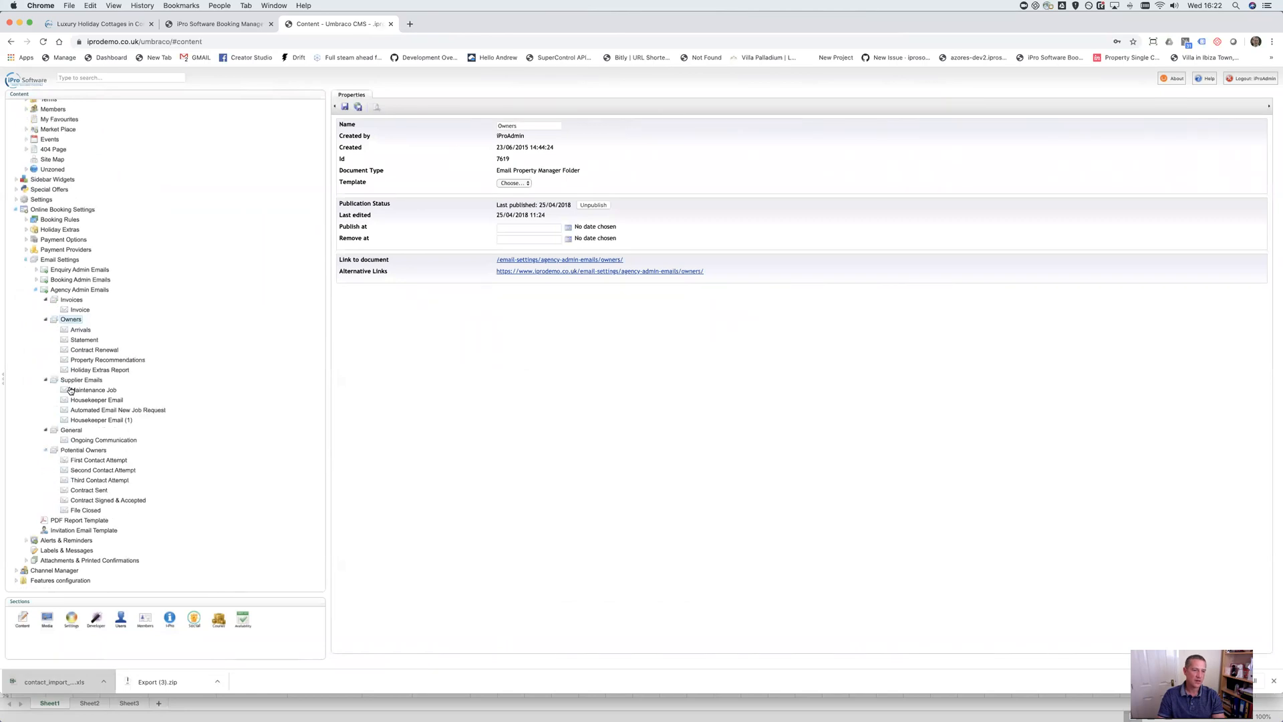
Create a folder named 'New Group' under Agency Admin Emails
right_click(72, 291)
click(70, 303)
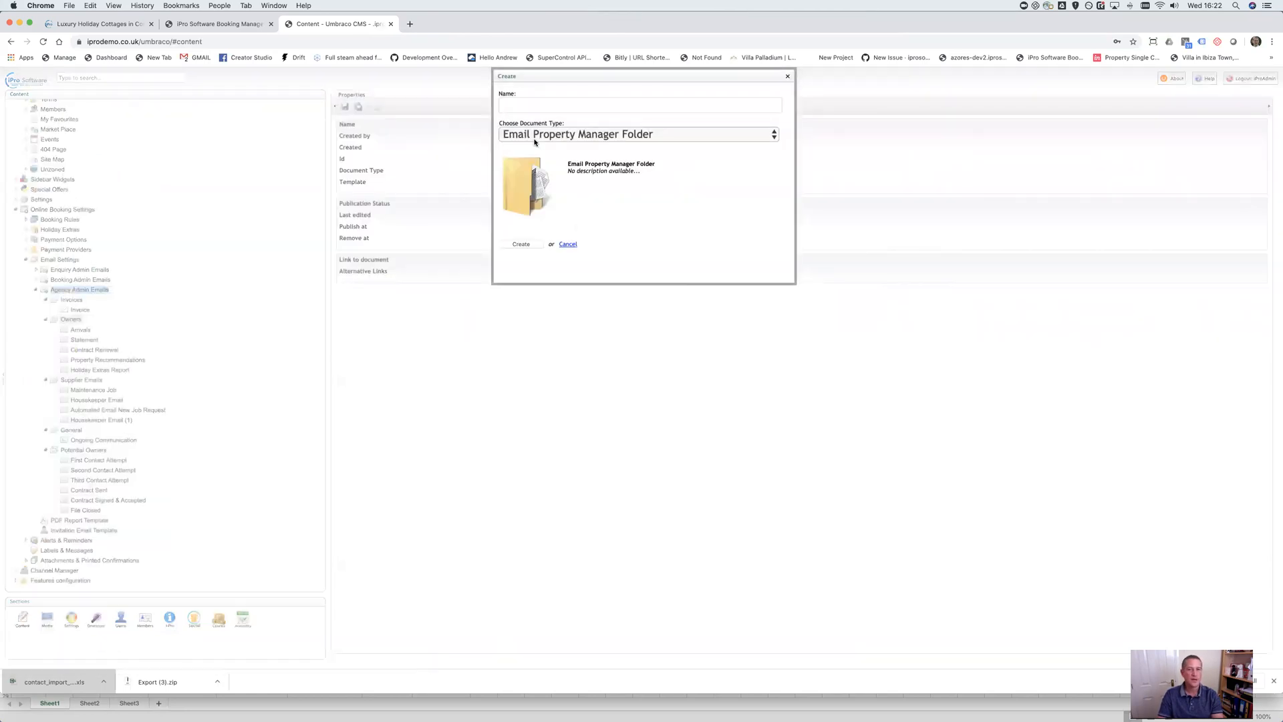
click(564, 105)
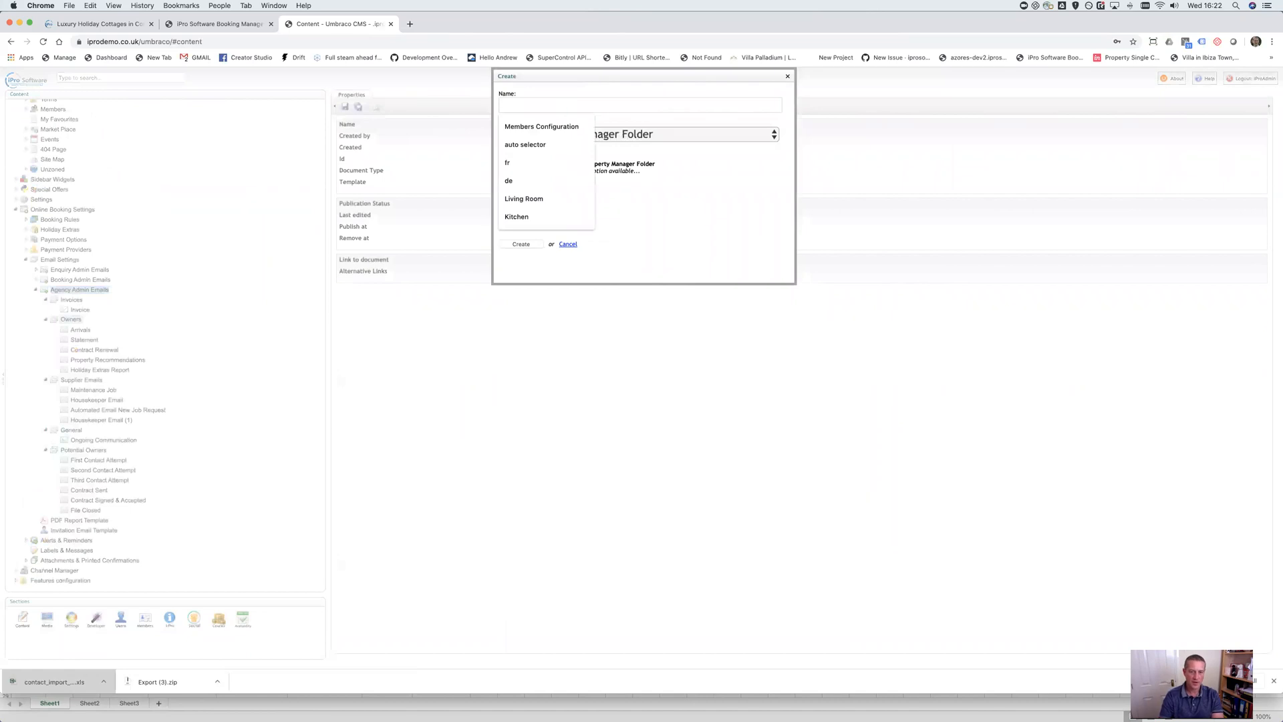
text(New Group)
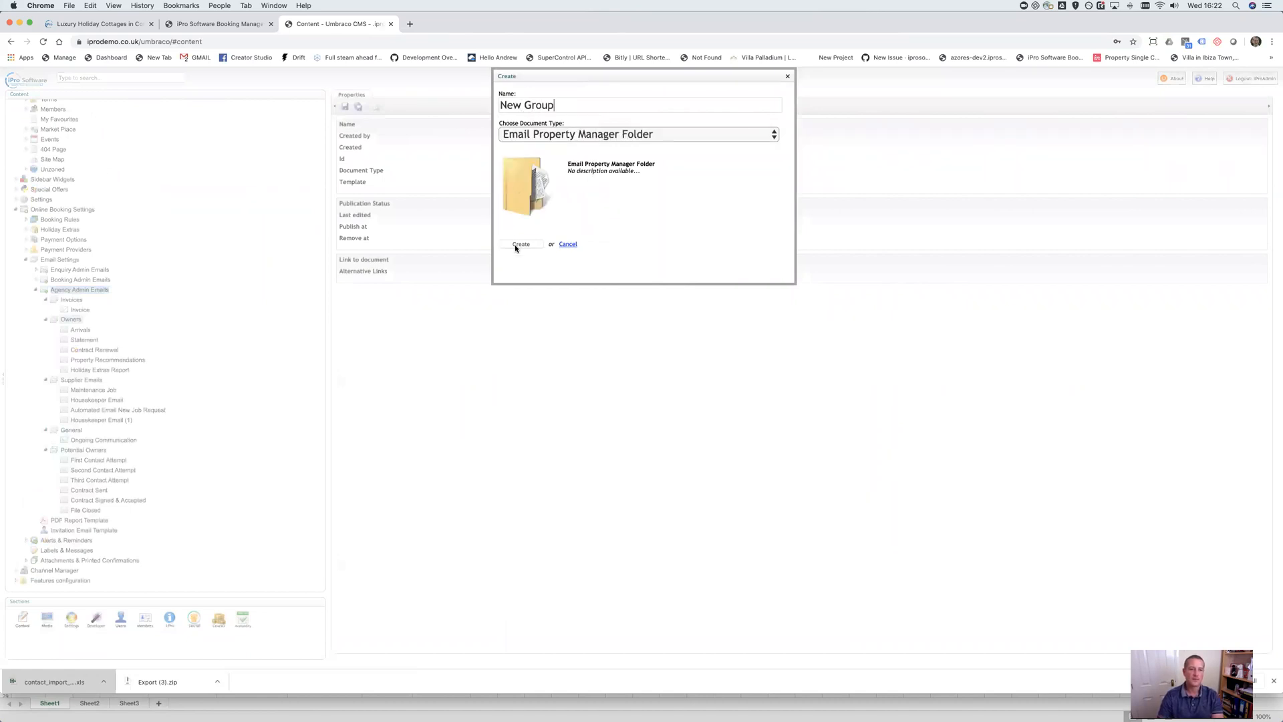
click(520, 244)
Create a 'New Email' template inside New Group with subject 'Subjt here' and save it
right_click(75, 468)
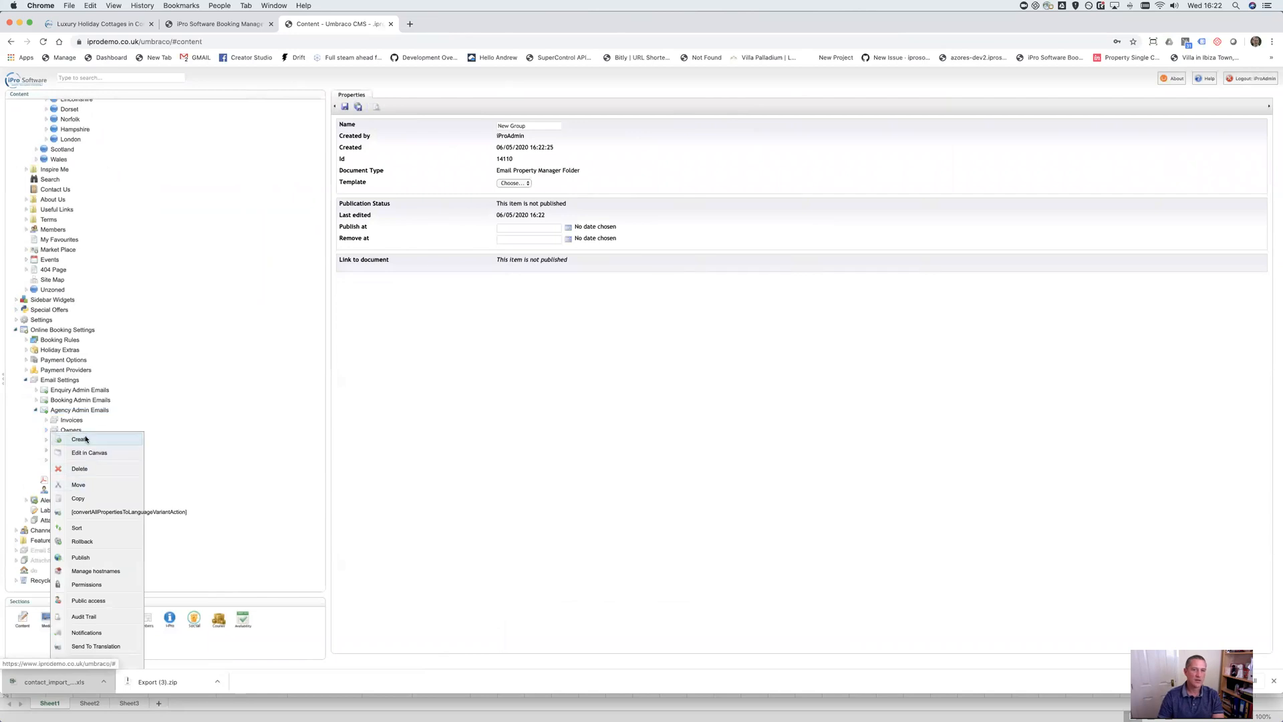
click(85, 439)
text(New Email)
click(519, 246)
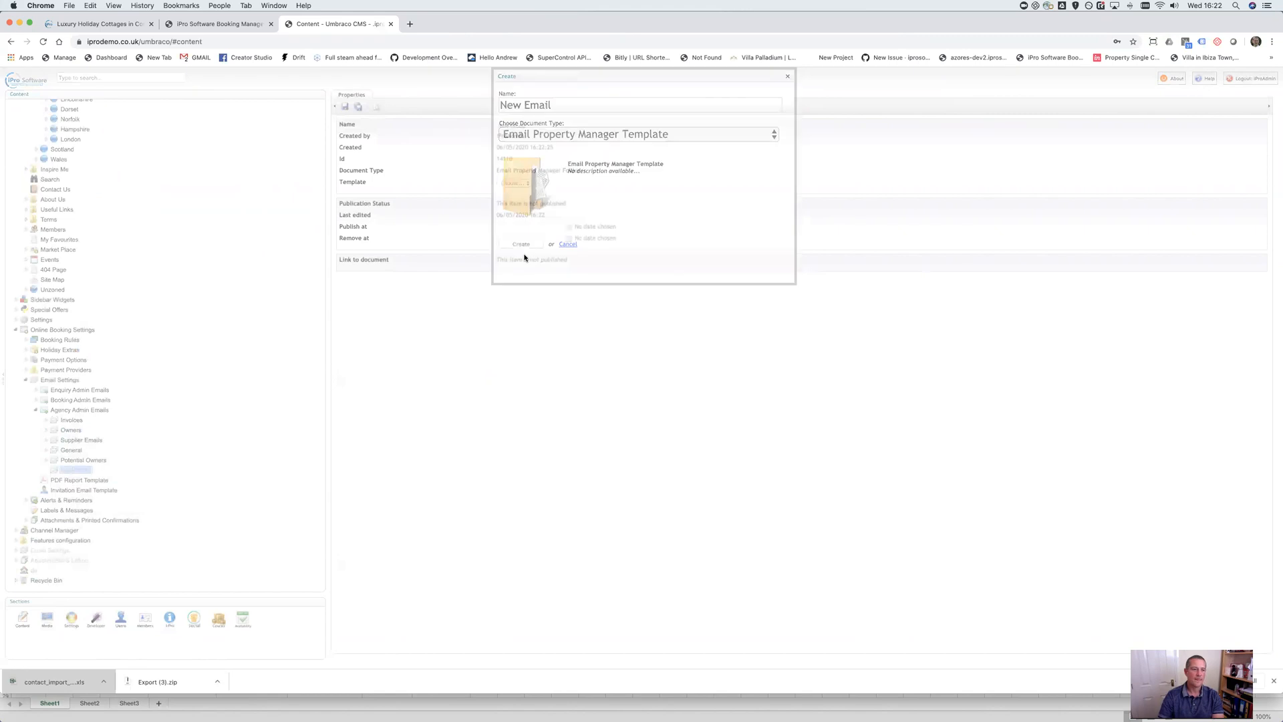
click(541, 128)
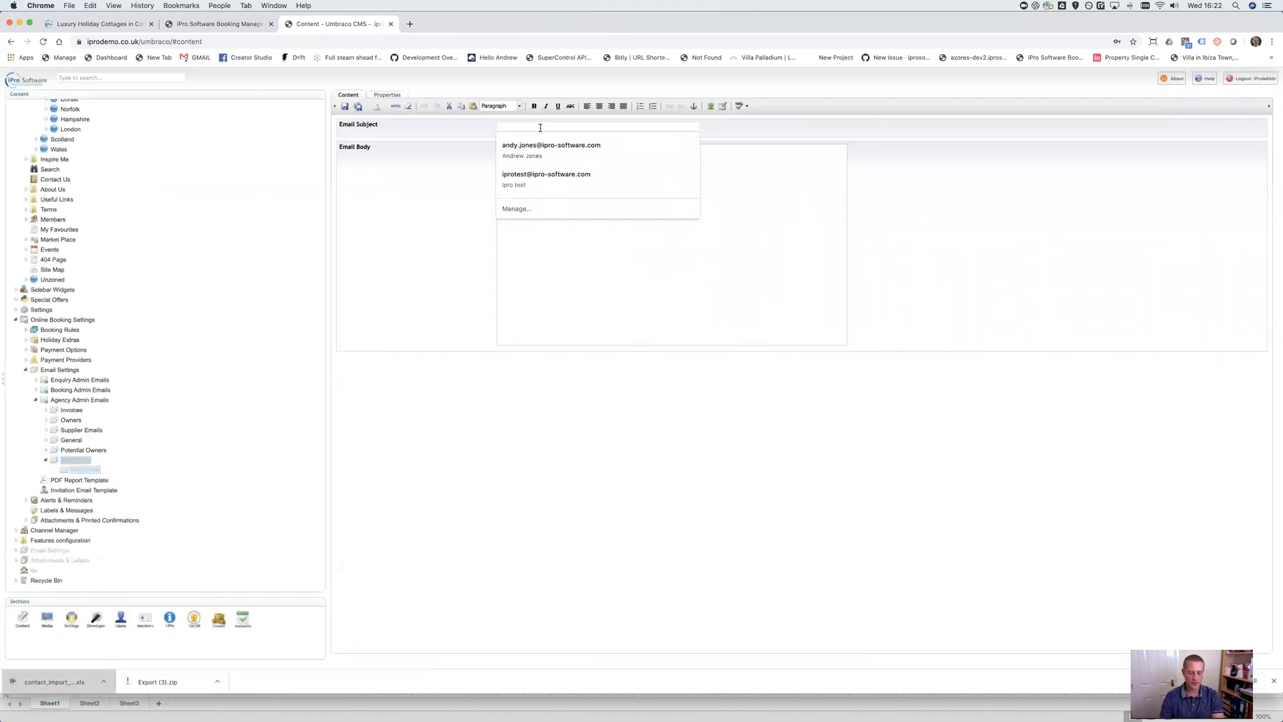
text(Subject li)
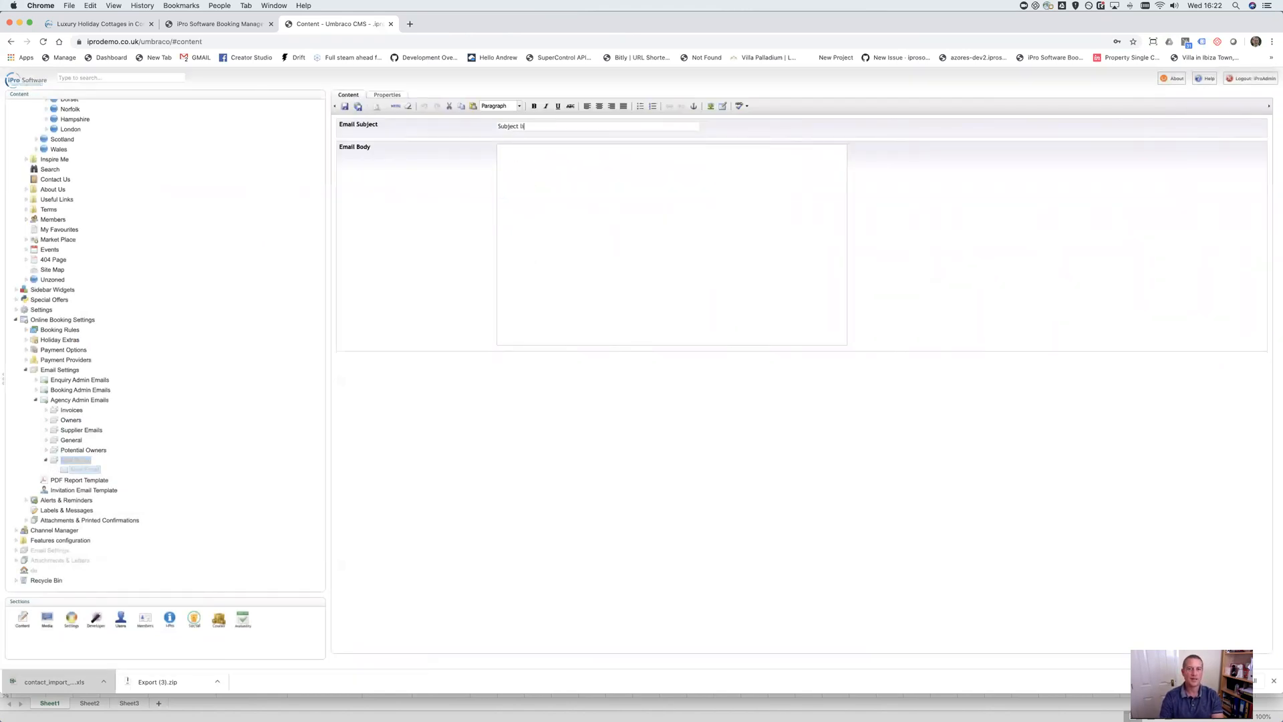
text(t here)
click(341, 107)
Publish New Group together with its subpages and close the confirmation
right_click(75, 461)
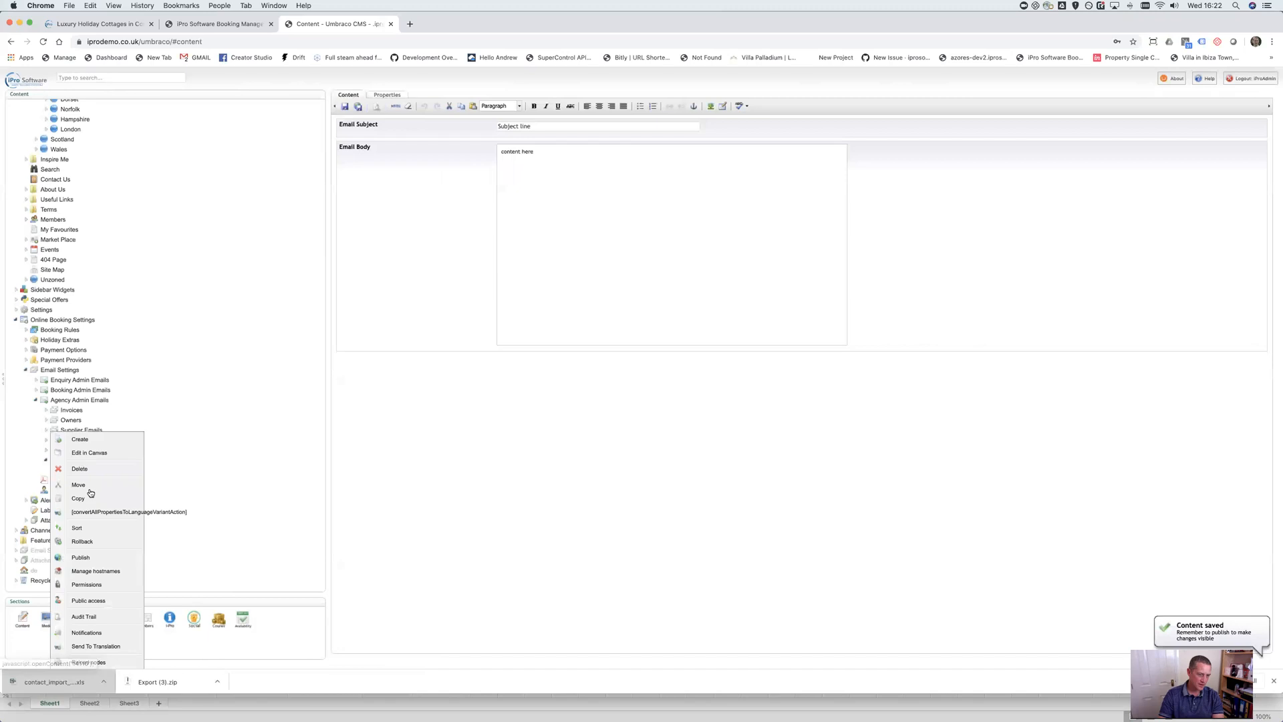
click(100, 558)
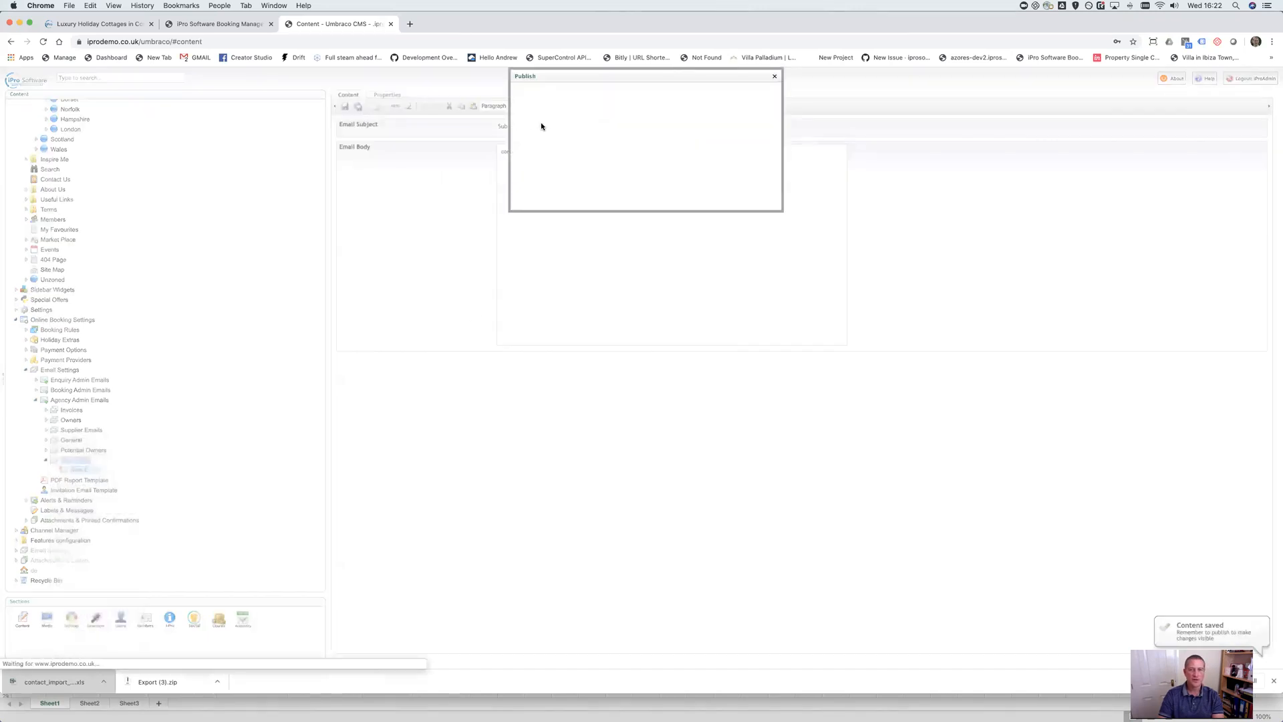
click(530, 168)
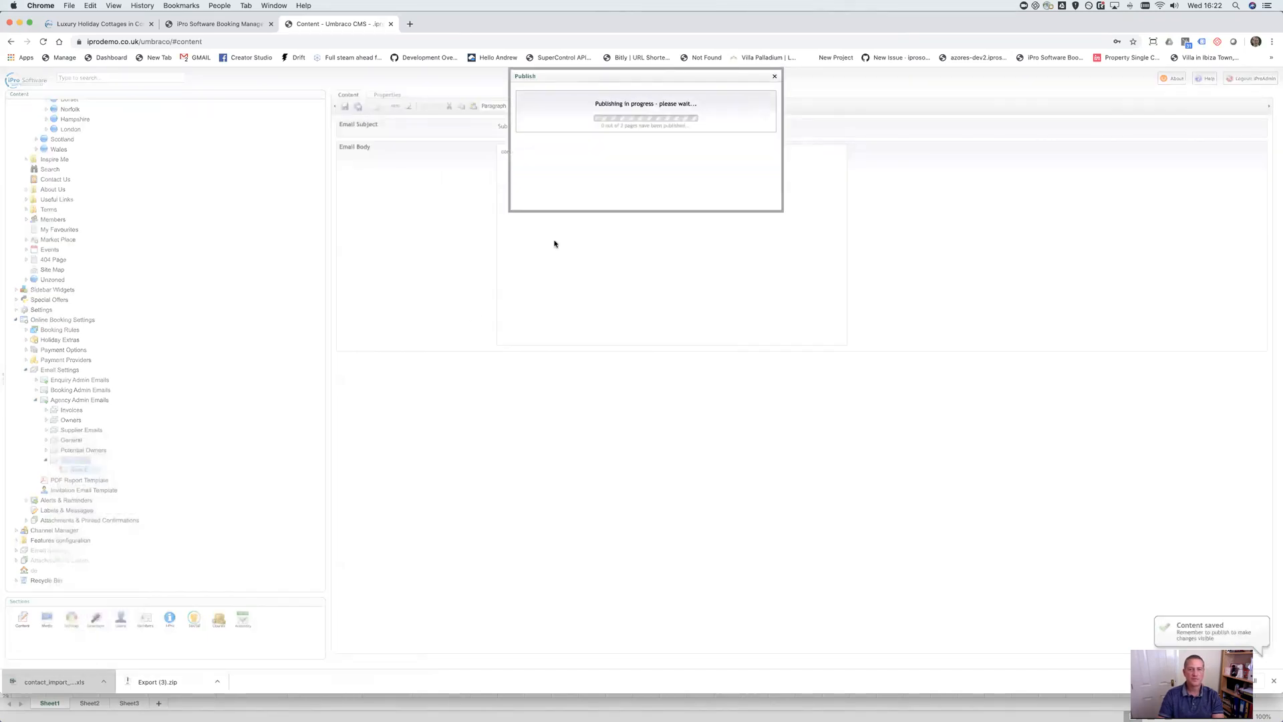
click(535, 119)
In iPro, check that the new Gardner contact's Send Email template list offers New Email, then return to Umbraco
click(228, 24)
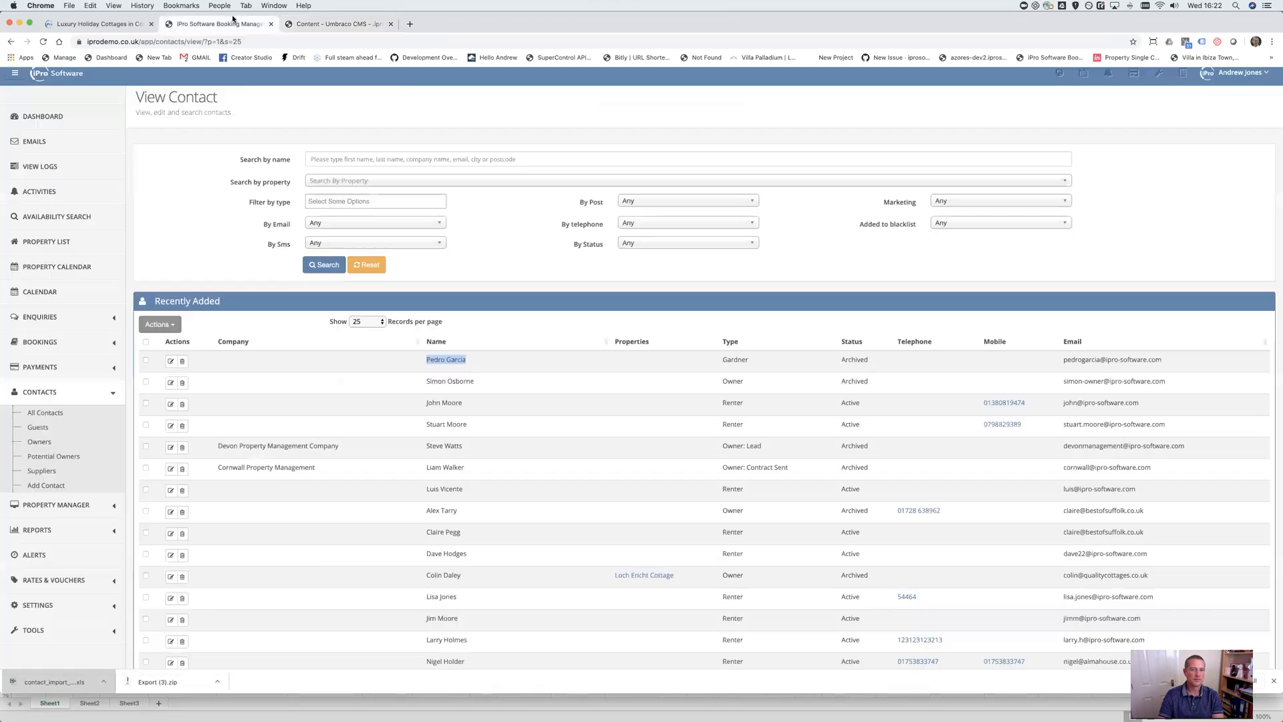
click(171, 362)
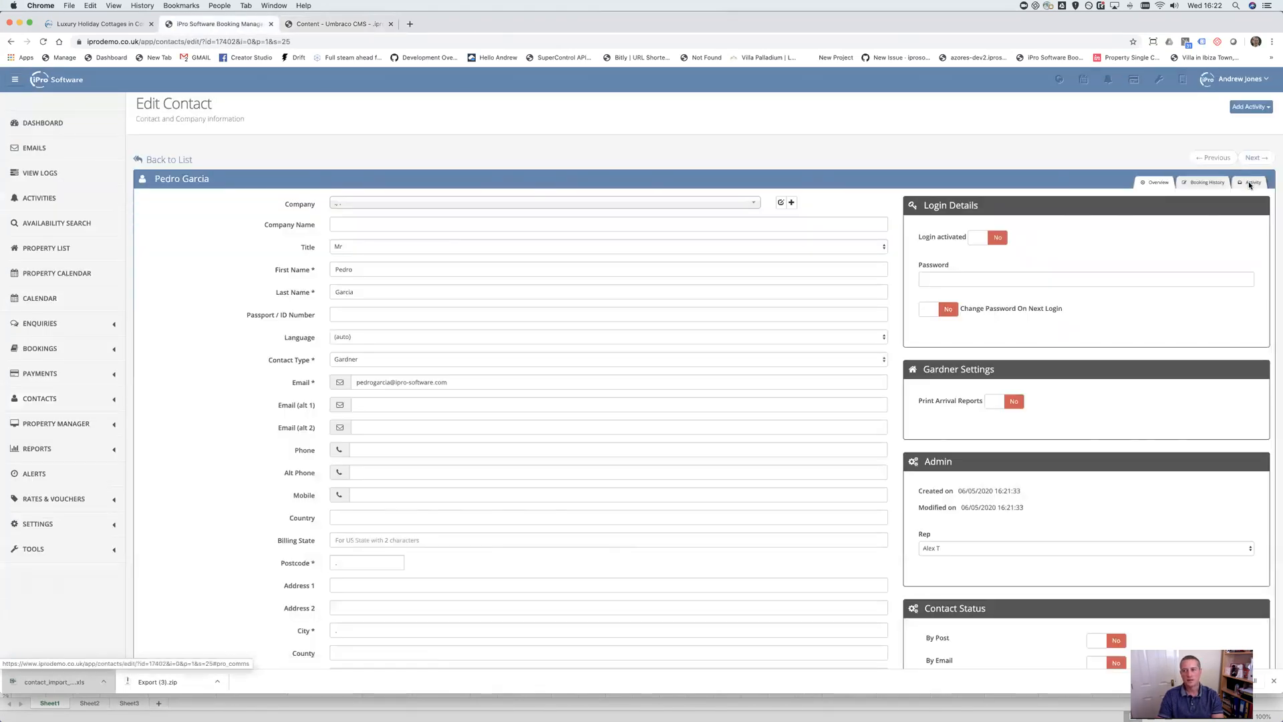
click(1249, 181)
click(160, 205)
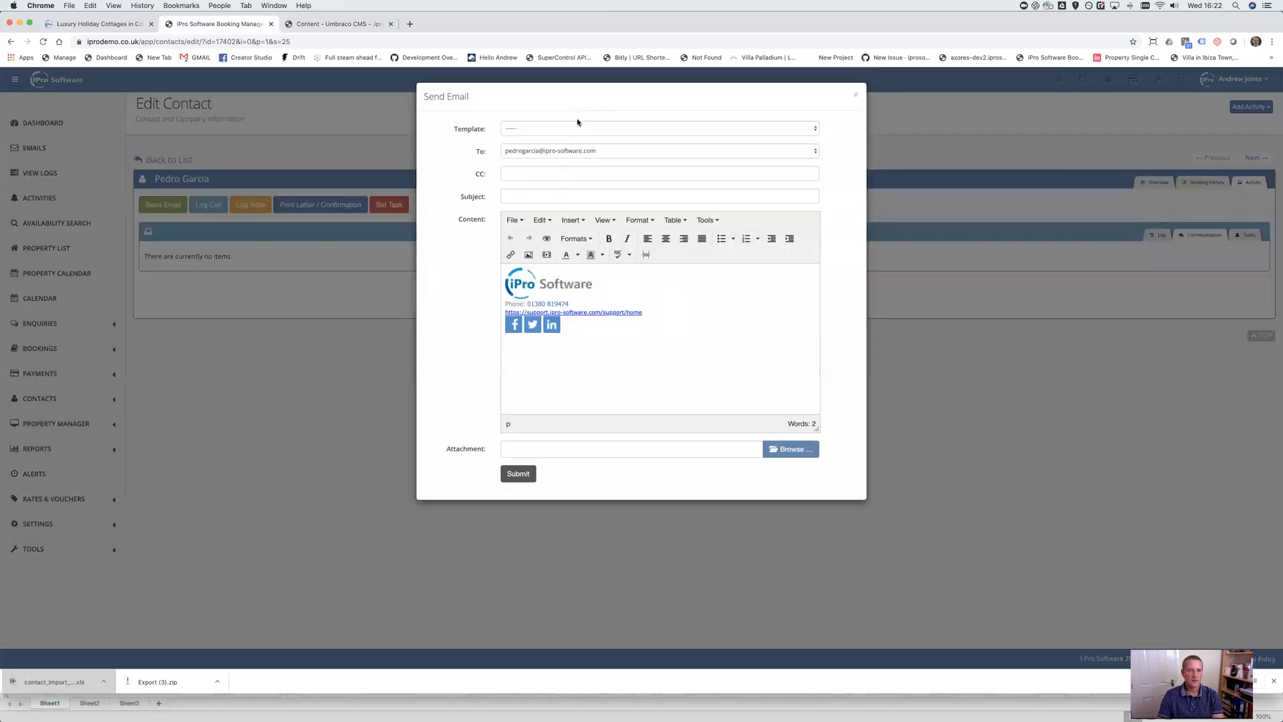
click(579, 128)
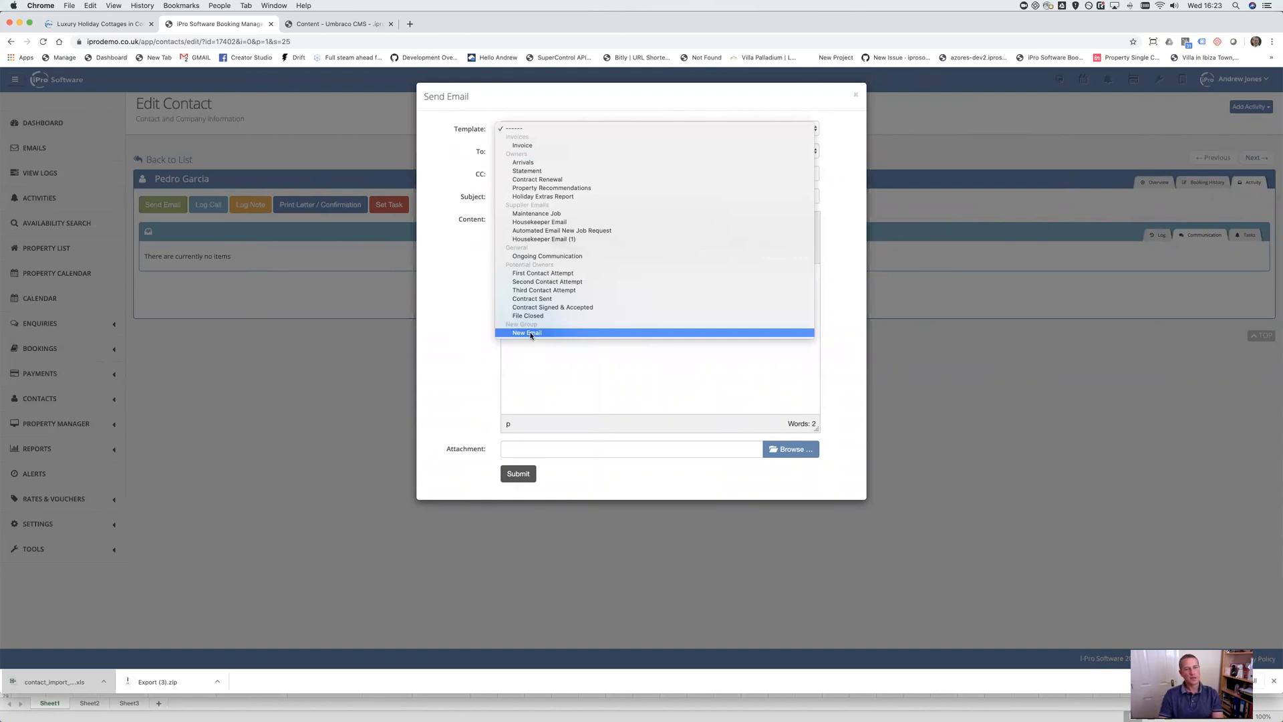
click(324, 25)
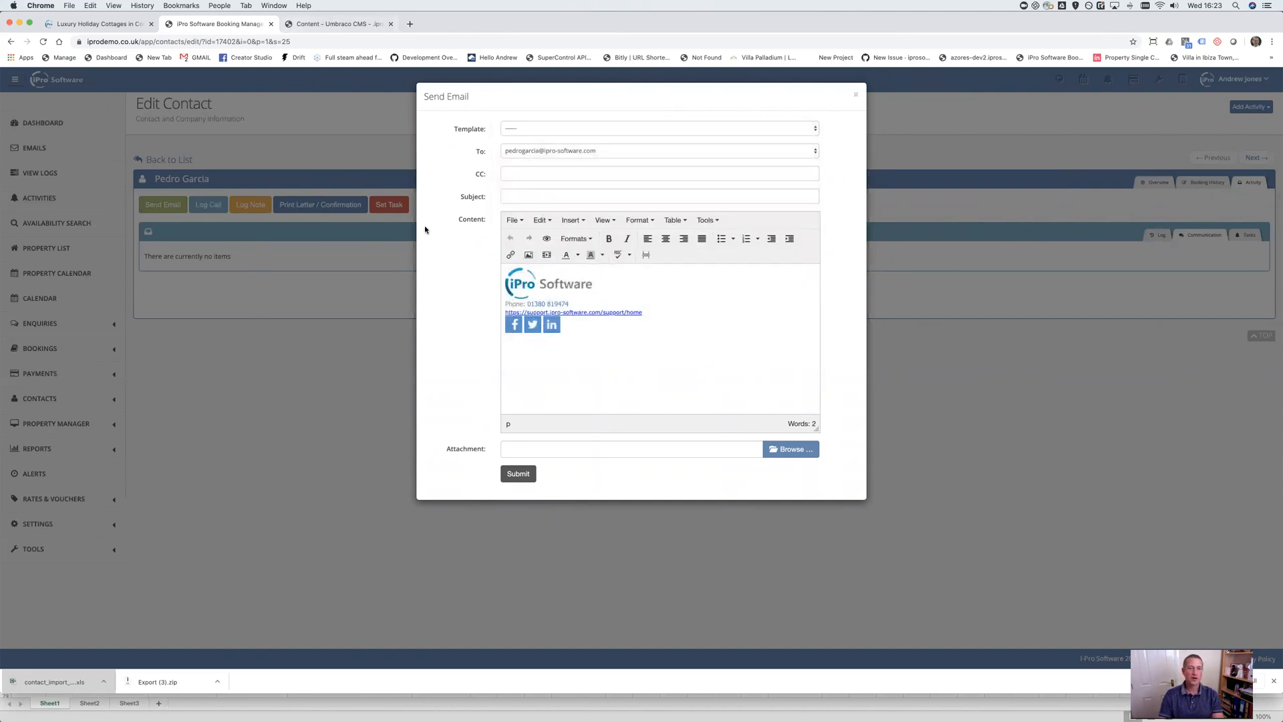
click(362, 30)
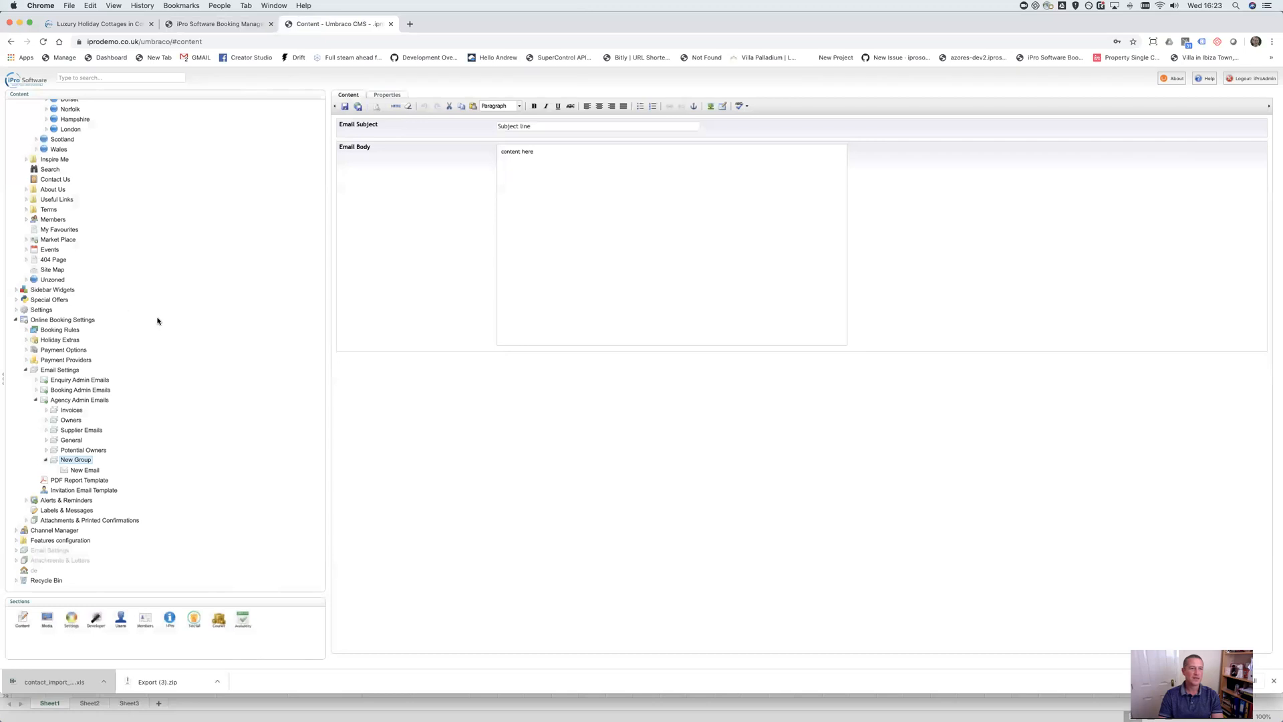
scroll(143, 314, up, 10)
Open the Cosy Cottage property and show its Content fields
click(117, 185)
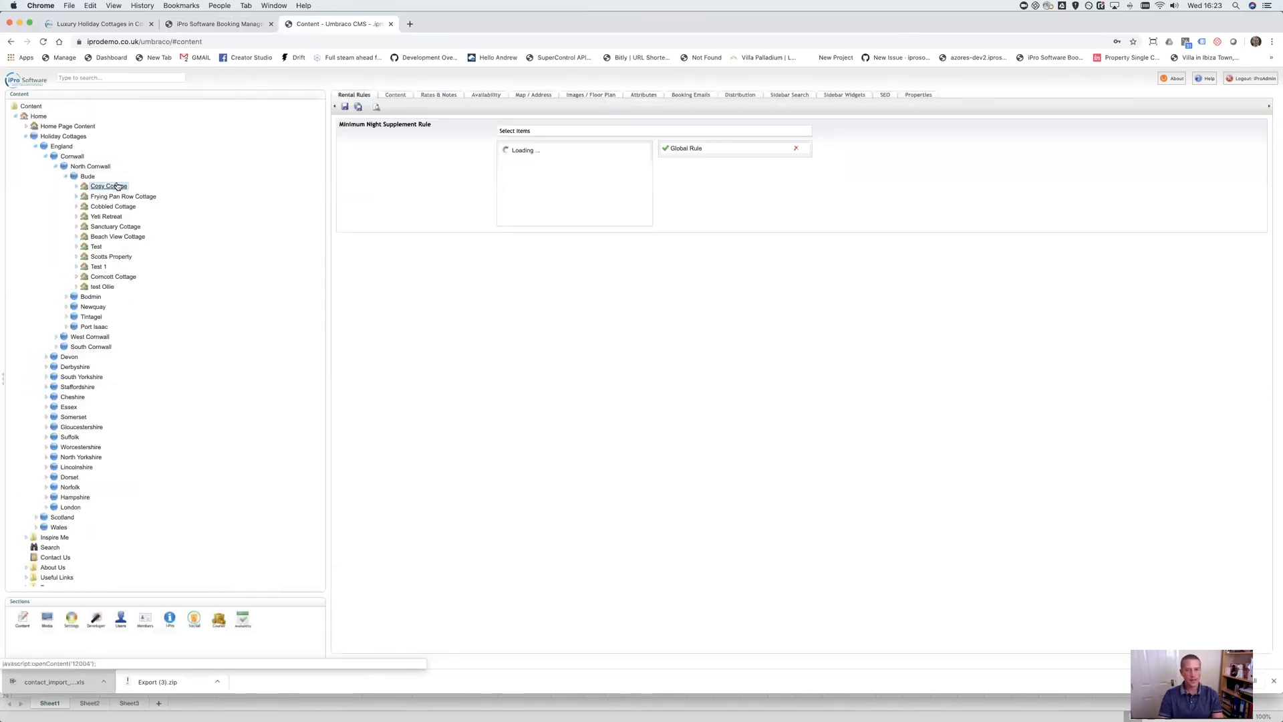
click(395, 94)
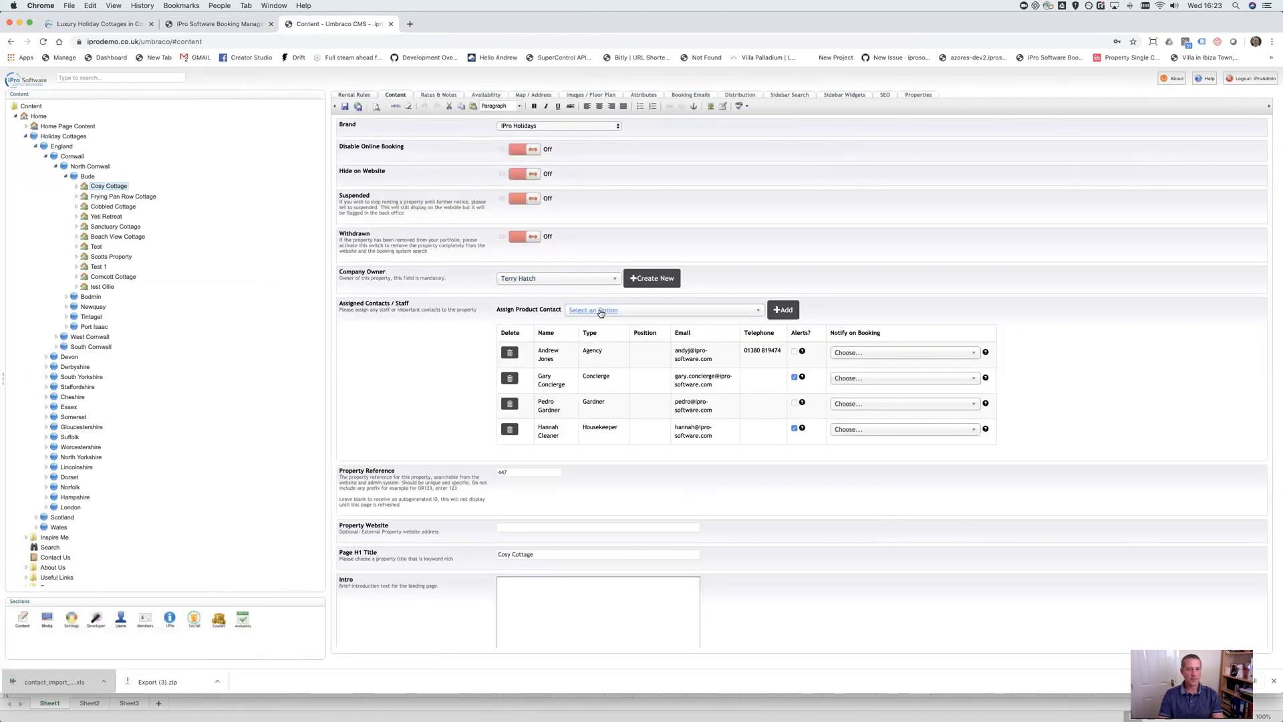
click(117, 195)
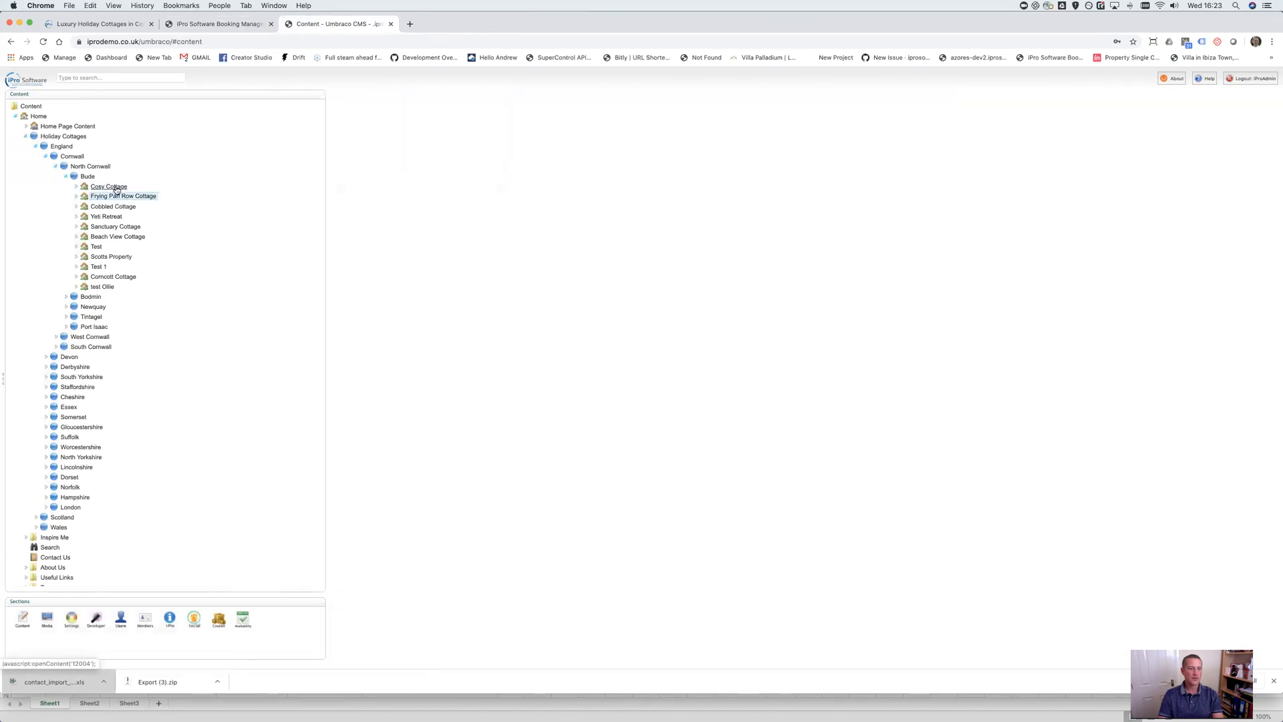
click(116, 187)
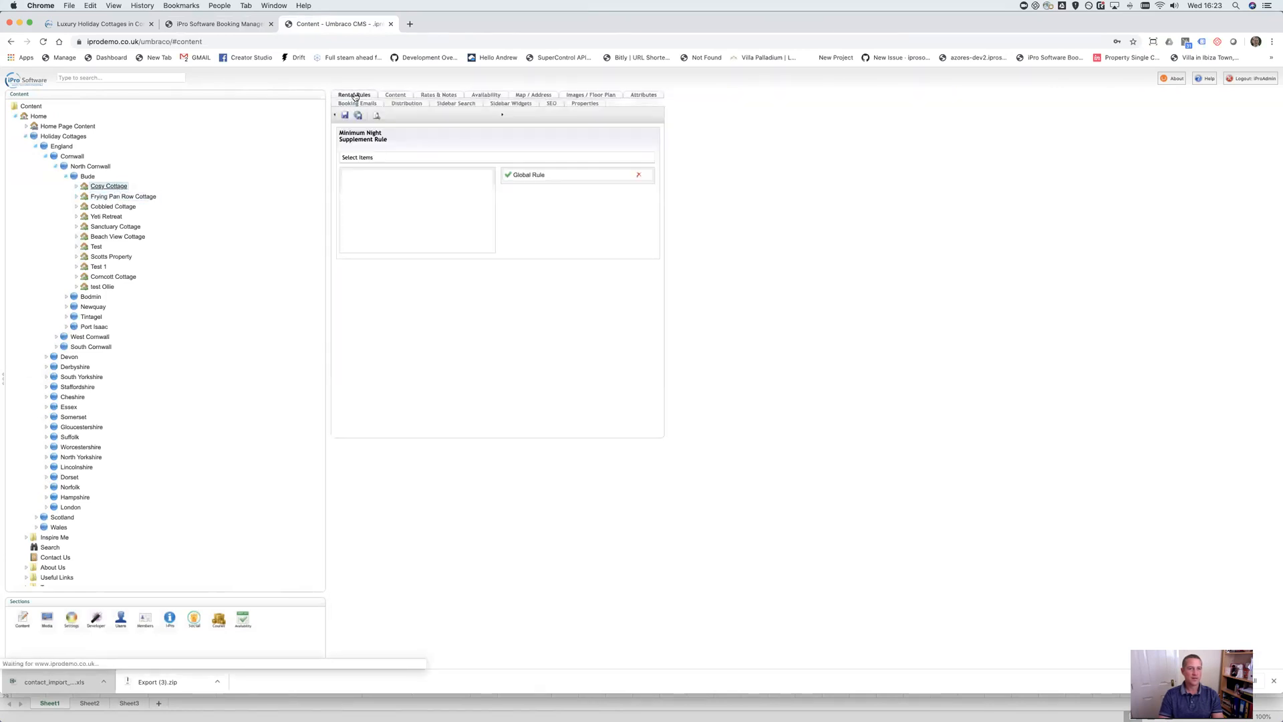
click(395, 95)
click(568, 280)
Search Assign Product Contact for the new Gardner contact by first name and add them
click(716, 313)
text(pedro)
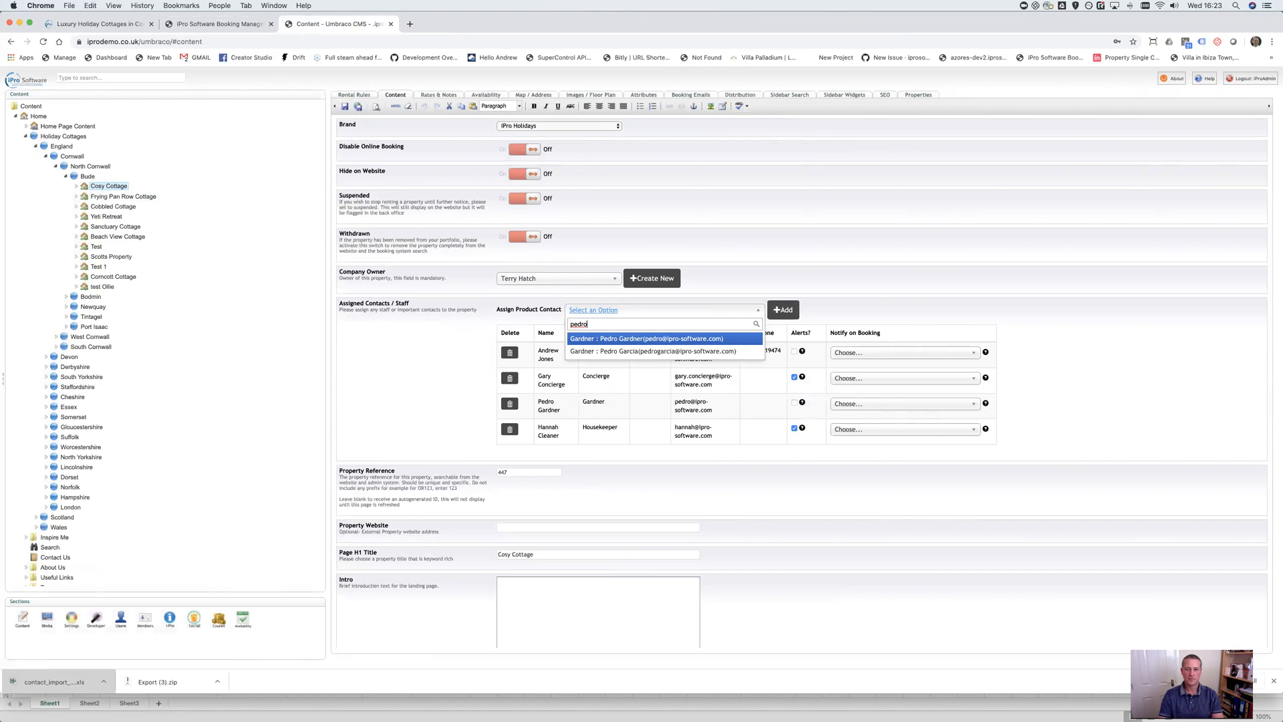
click(638, 352)
click(795, 317)
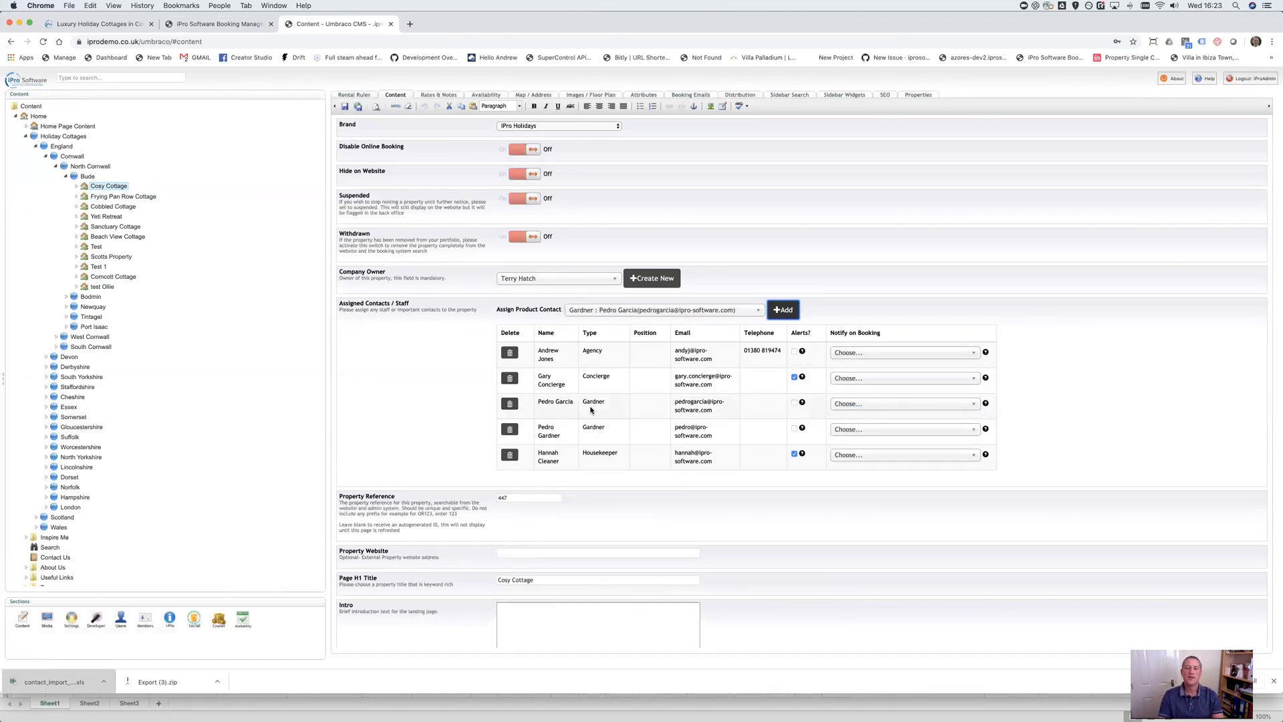
Adjust the alert toggles for the new Gardner contact and the other Gardner row
click(794, 403)
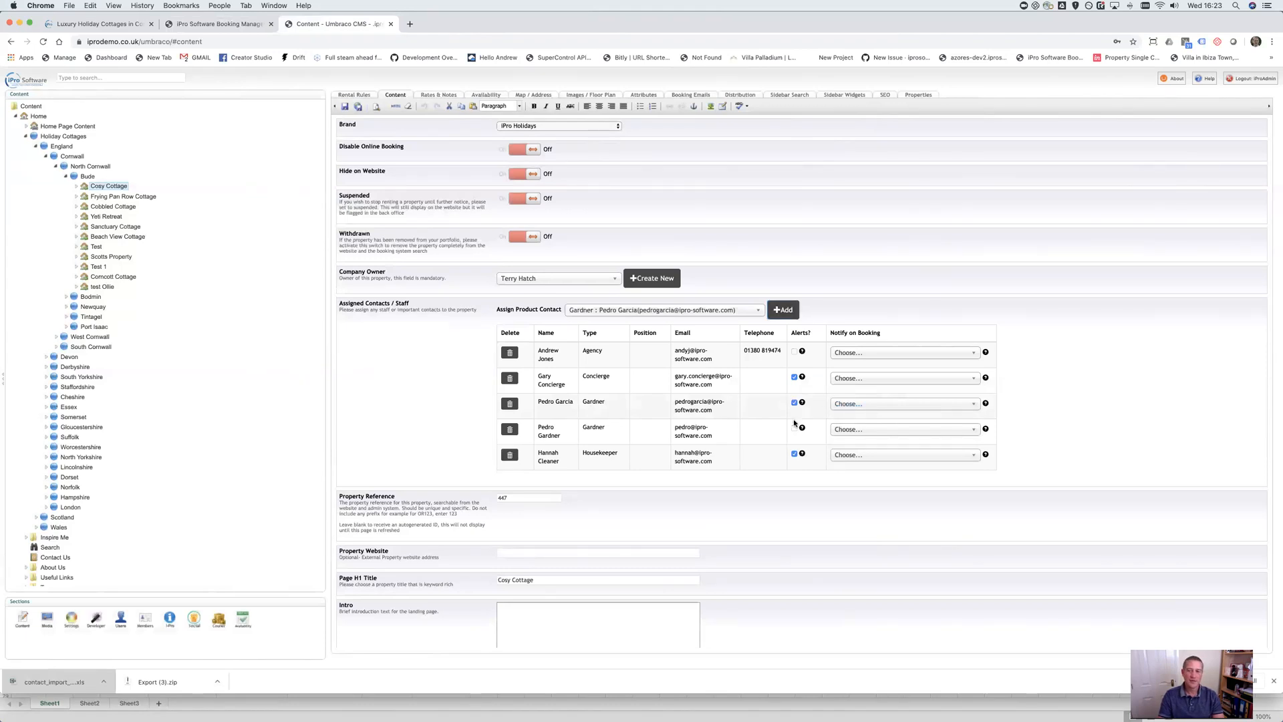
click(794, 429)
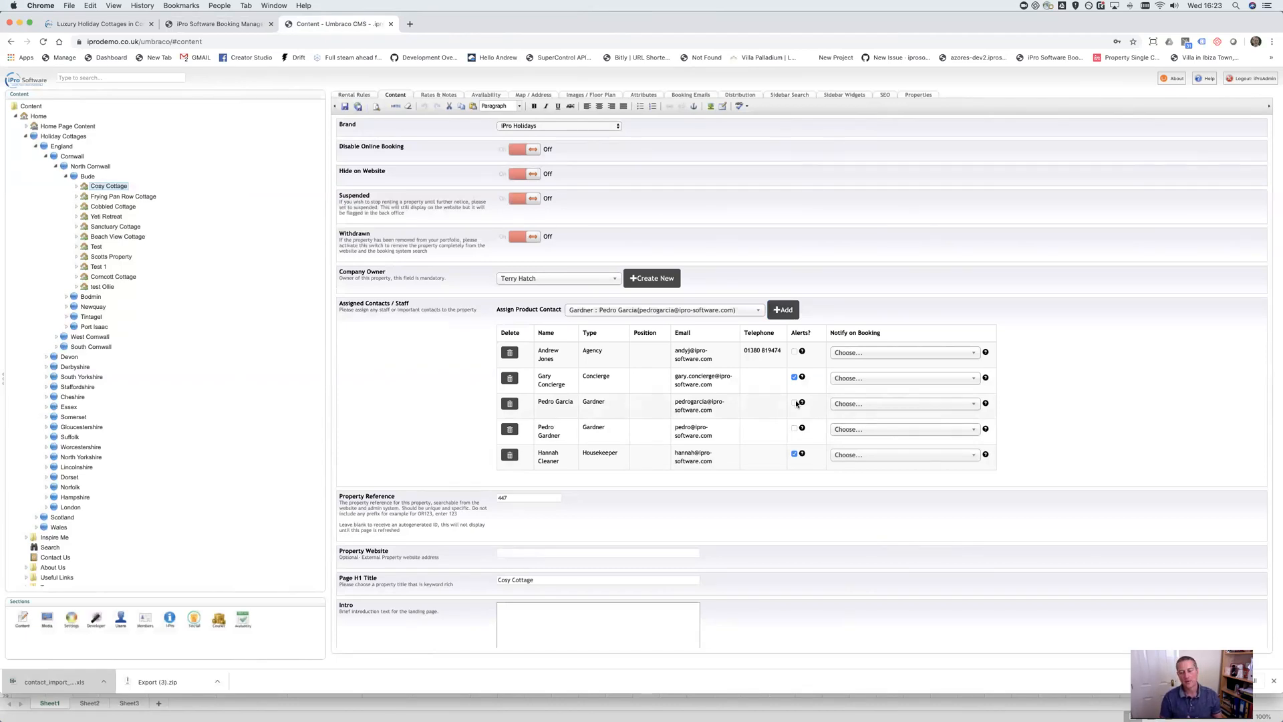
click(794, 404)
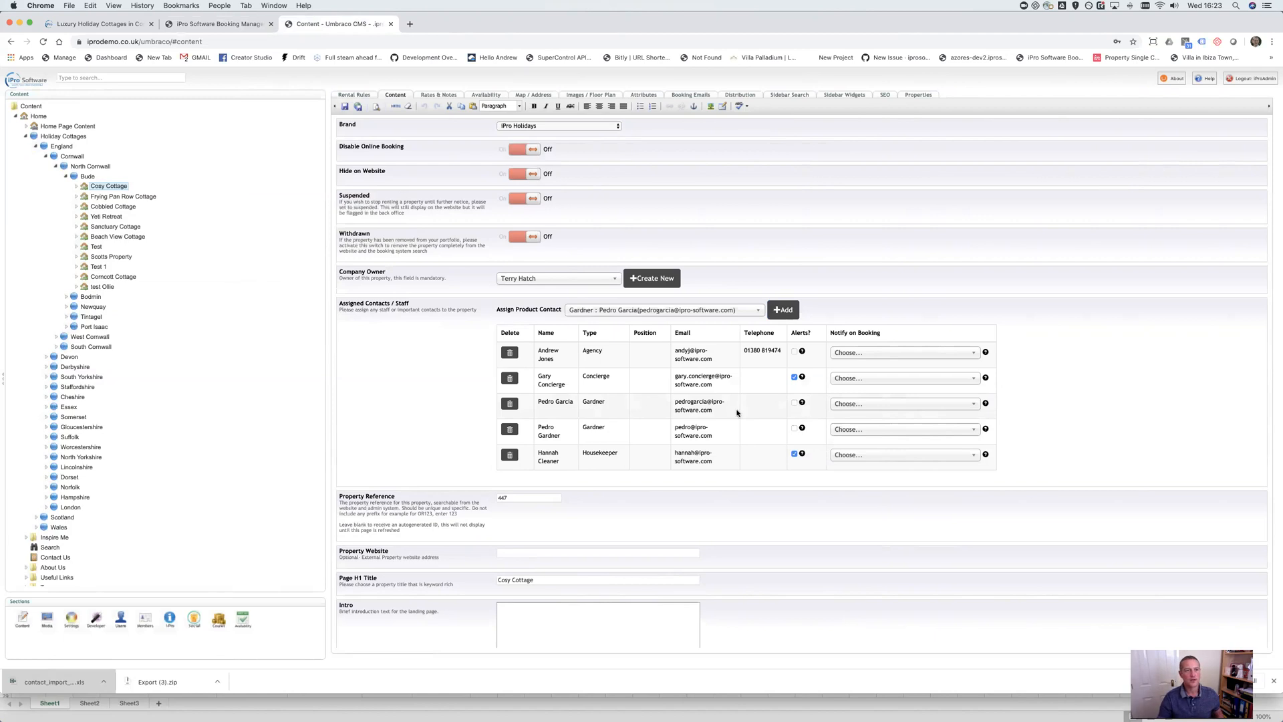
Close the unused Send Email form in iPro and return to Umbraco
click(227, 24)
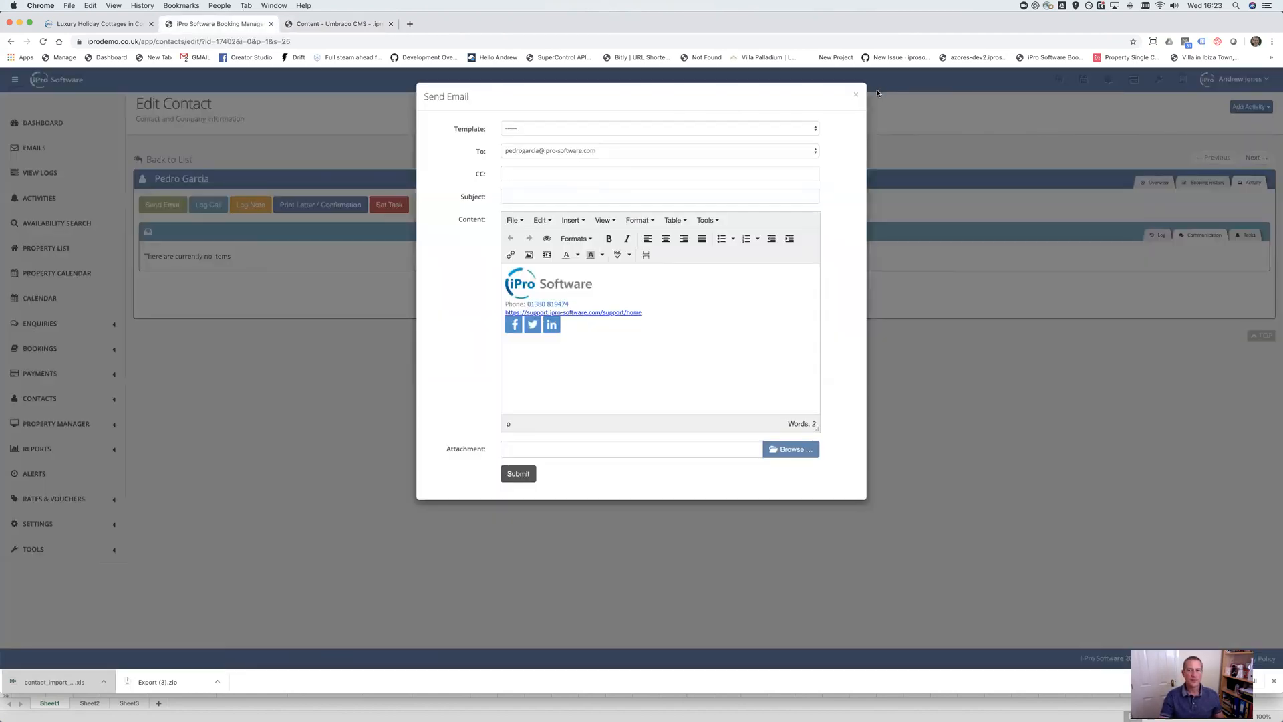
click(856, 95)
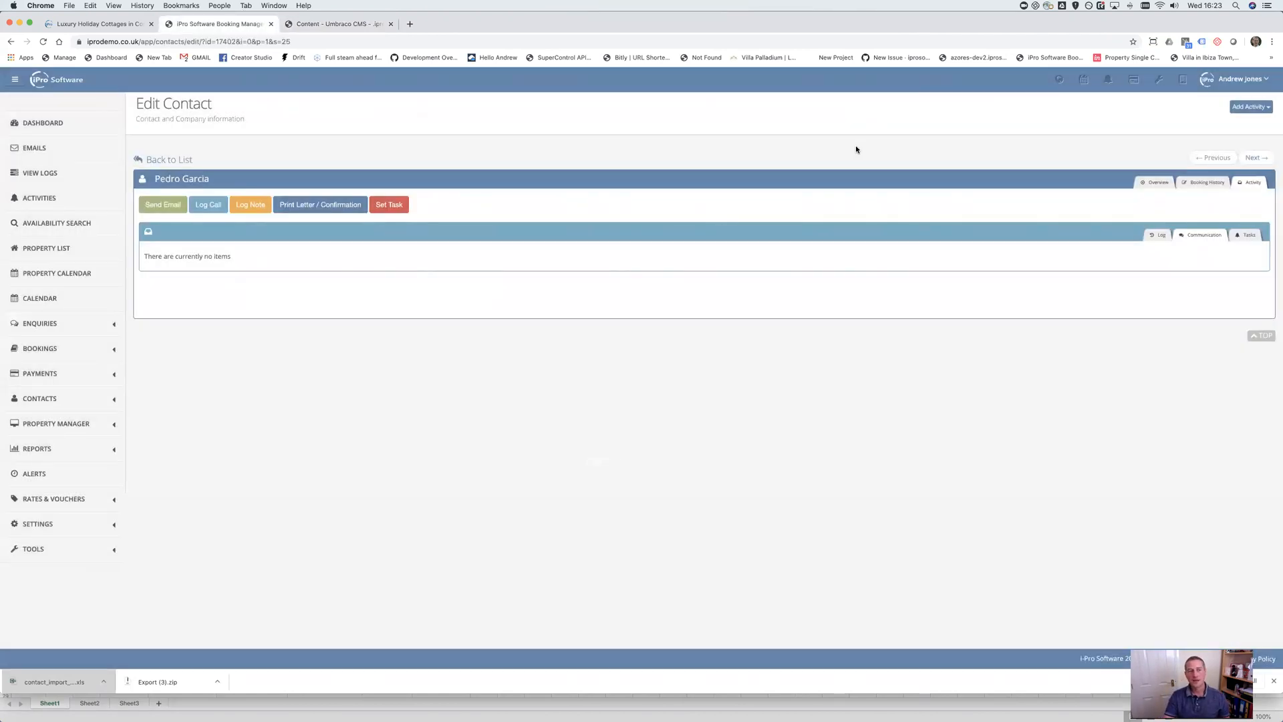
click(322, 25)
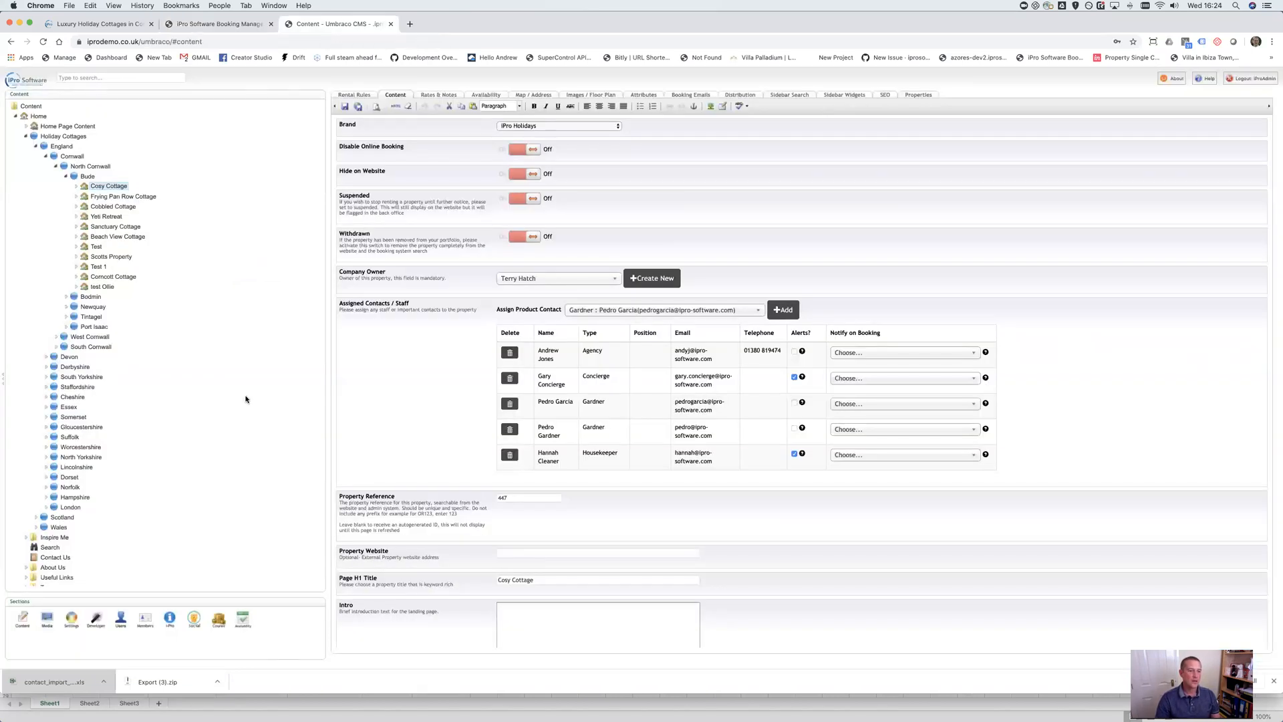
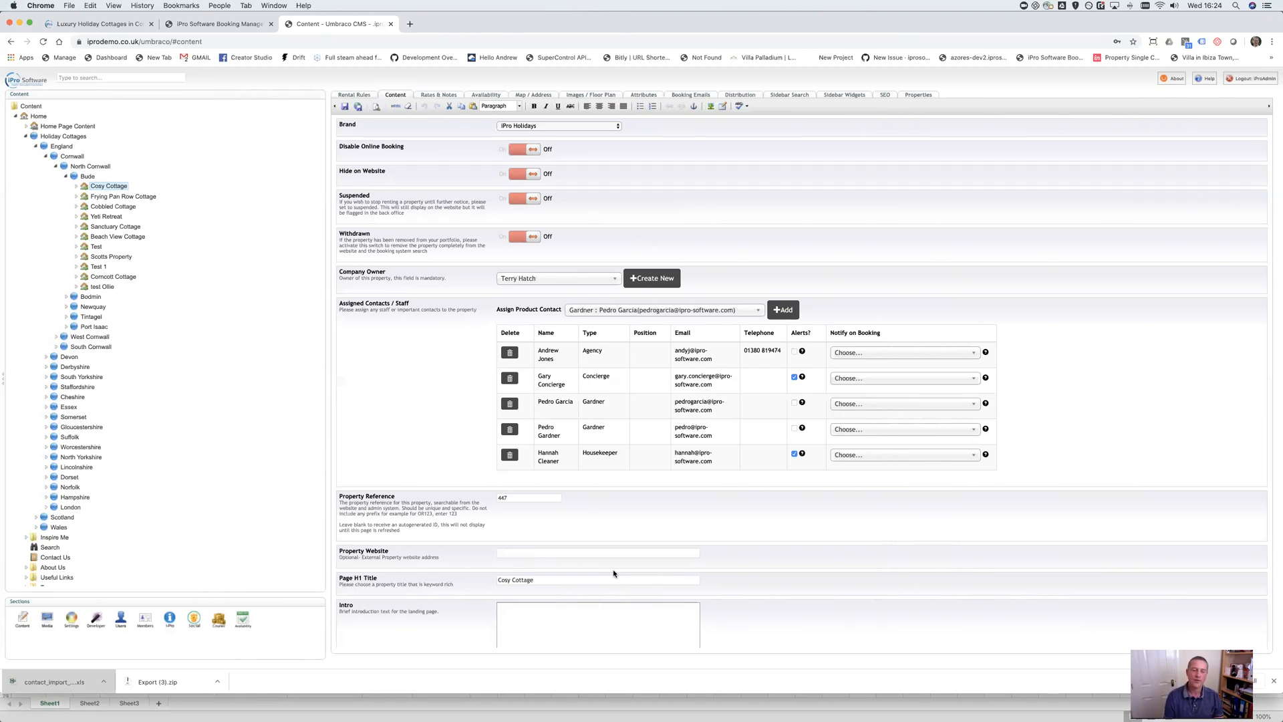
Switch from the Cosy Cottage settings to the Media section of the back office
click(48, 622)
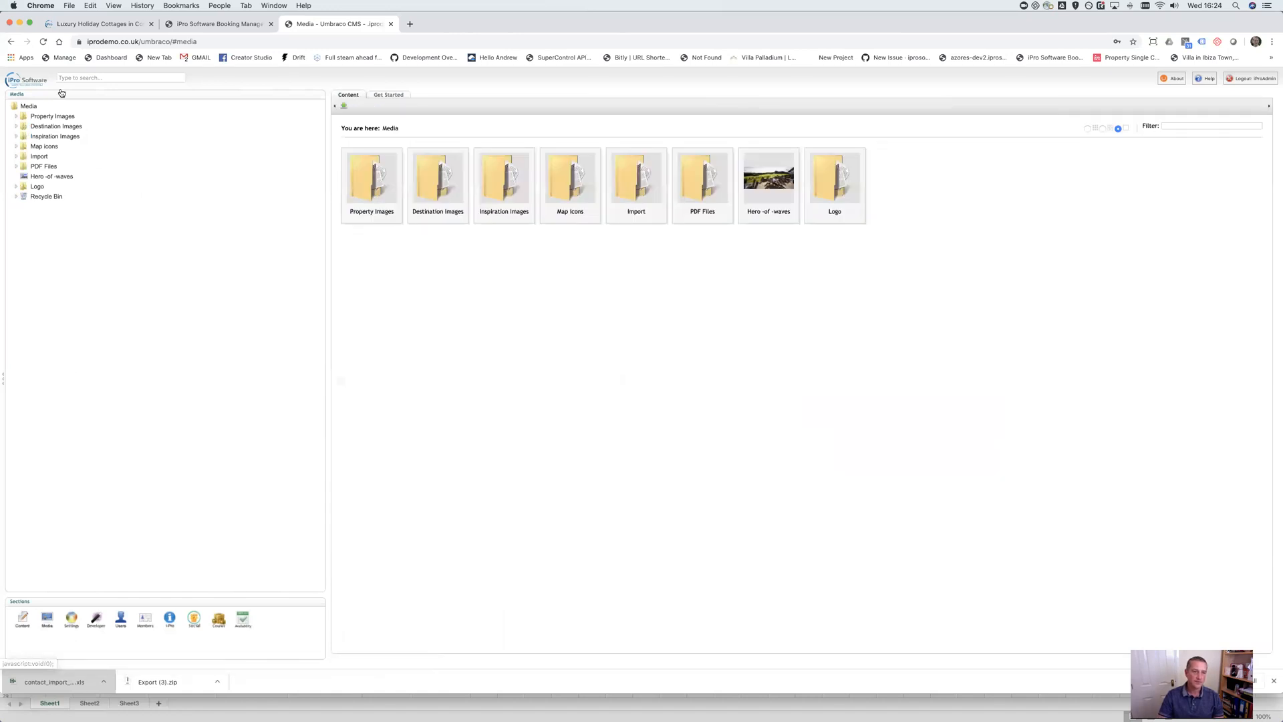
Expand Destination Images and Property Images, zoom in, check Content, then return to Media
click(15, 126)
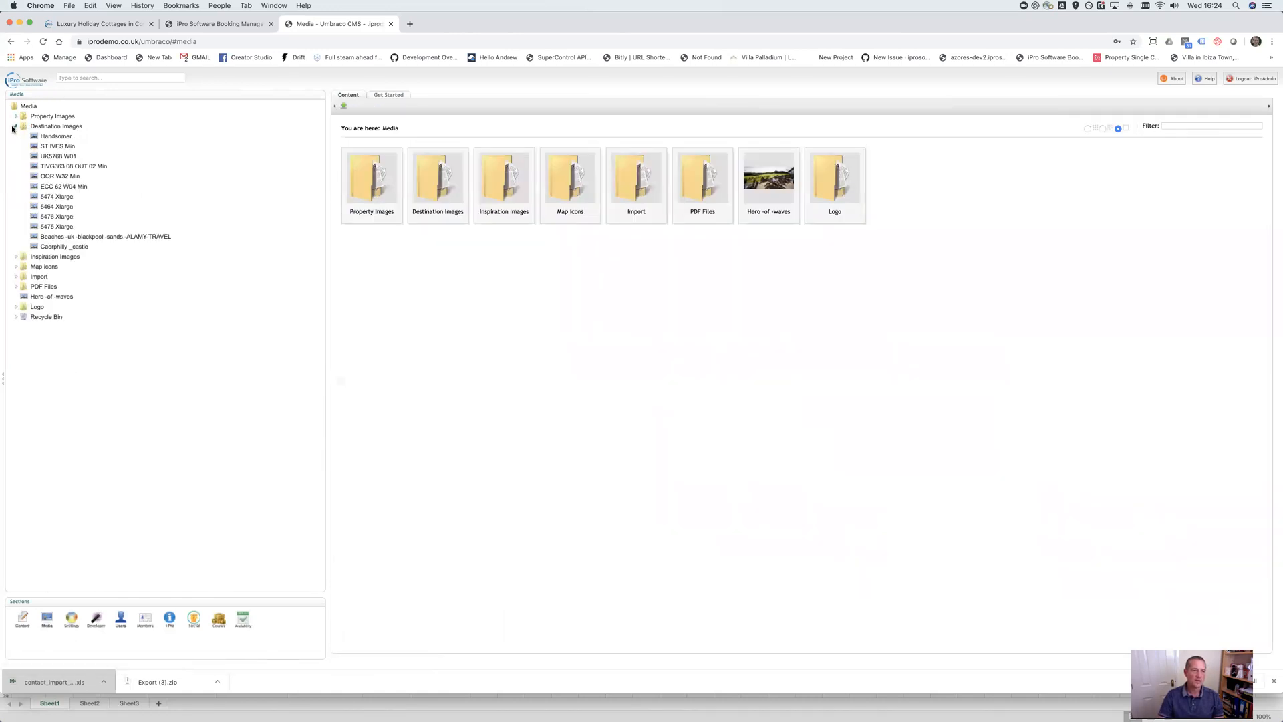
click(15, 116)
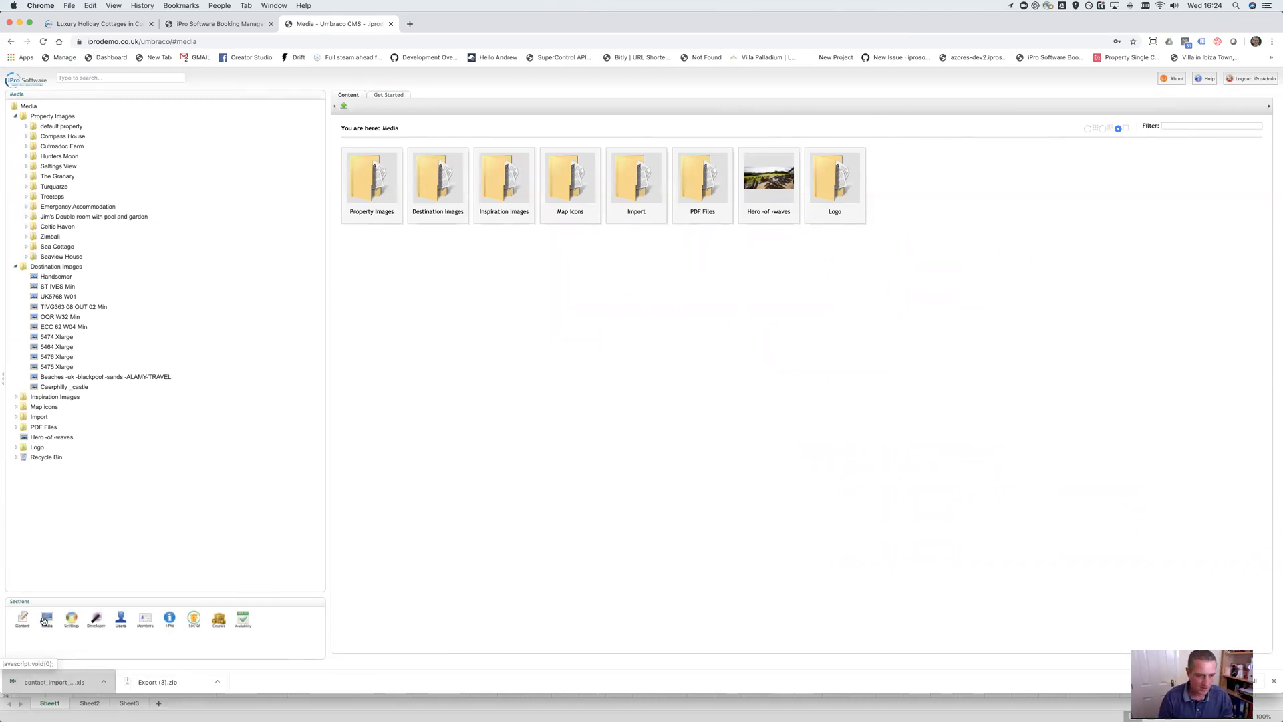
key(super+plus)
key(super+plus)
key(super+plus)
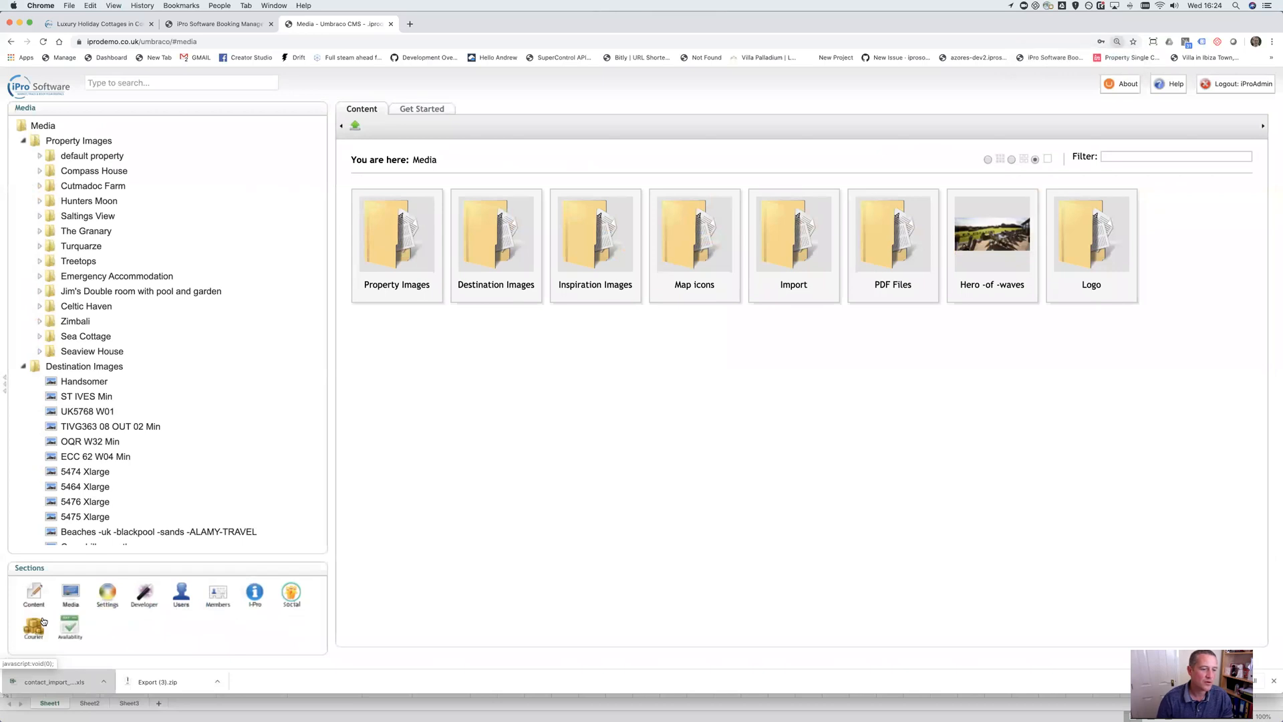
click(30, 595)
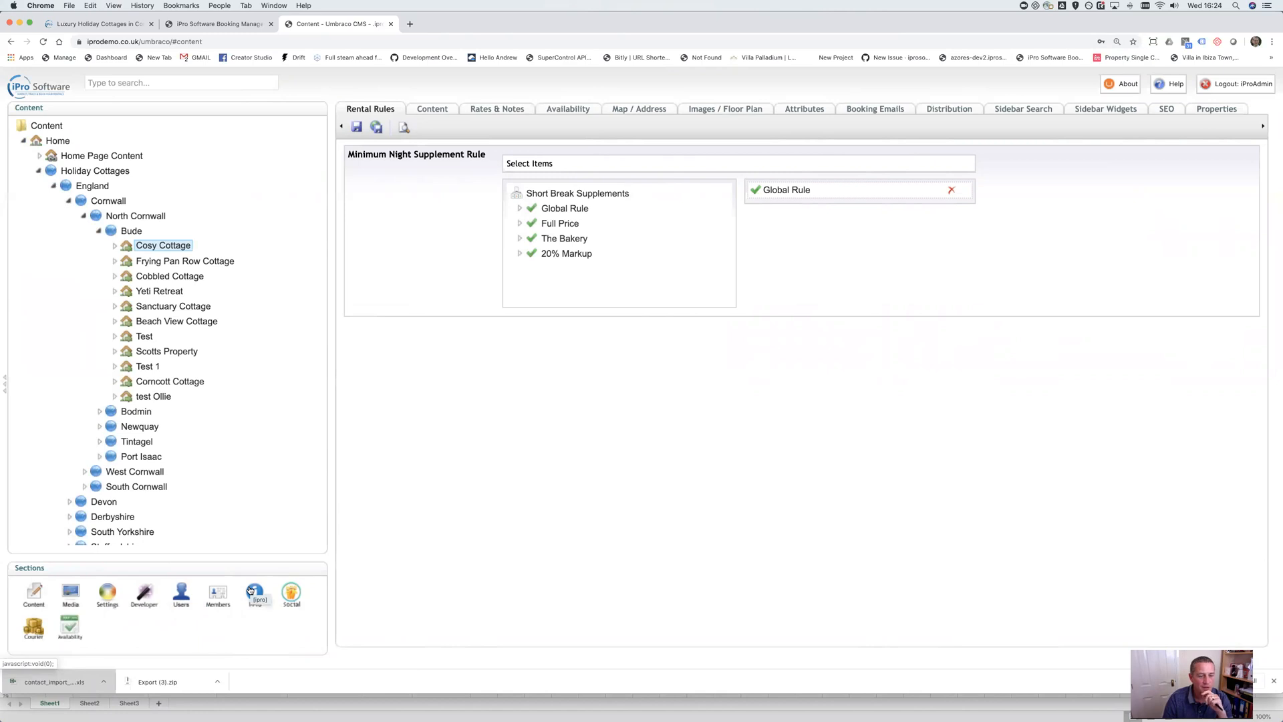
click(71, 593)
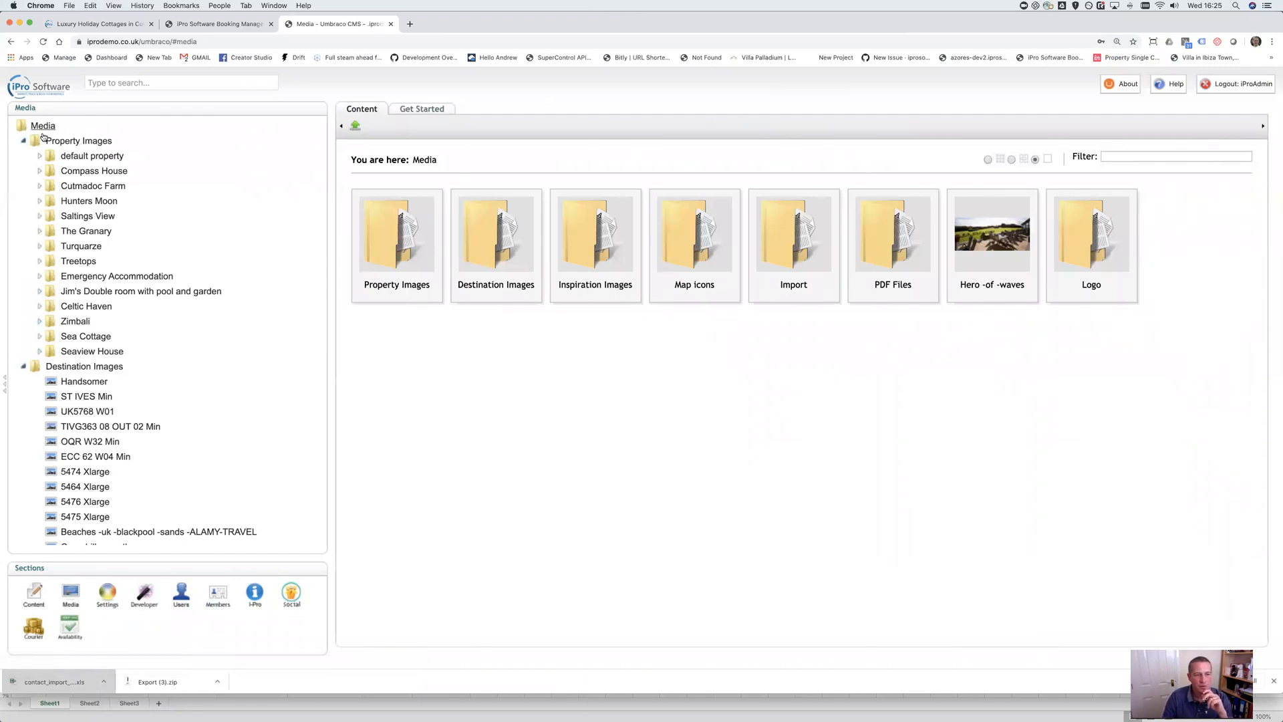
Create a North Cornwall folder inside Property Images
right_click(79, 143)
click(88, 183)
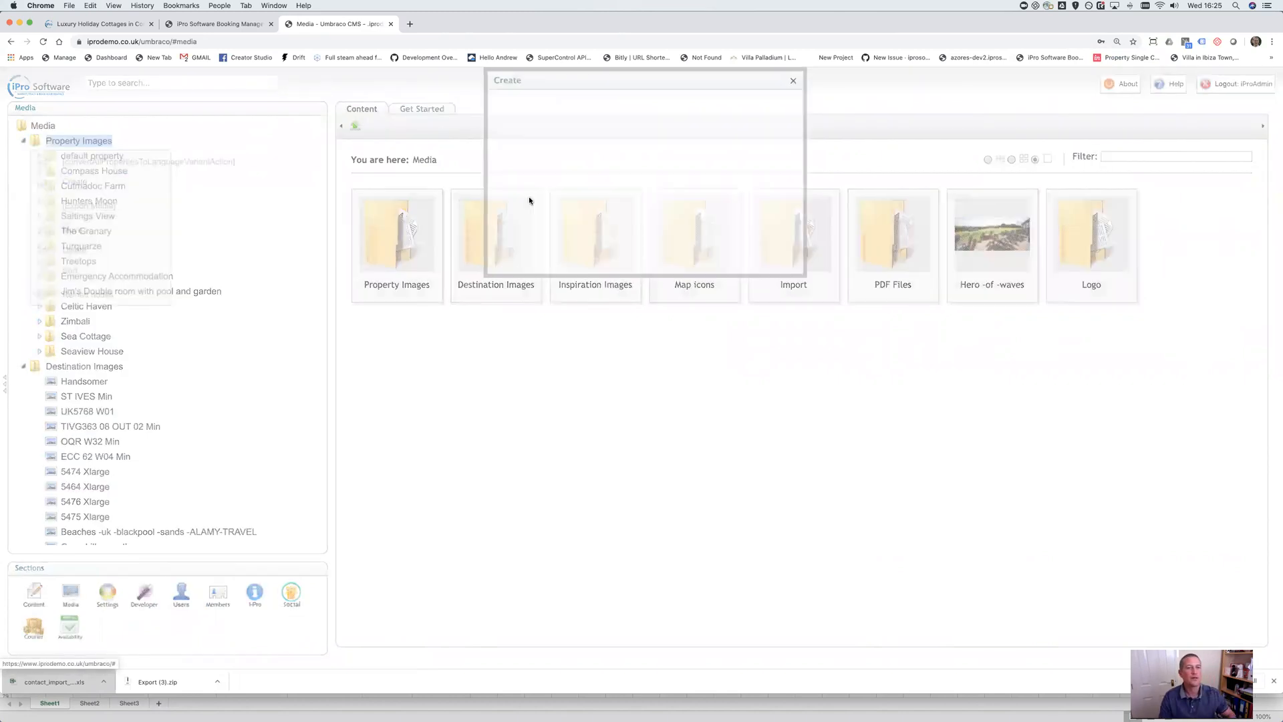
click(544, 162)
click(522, 190)
click(553, 126)
text(North)
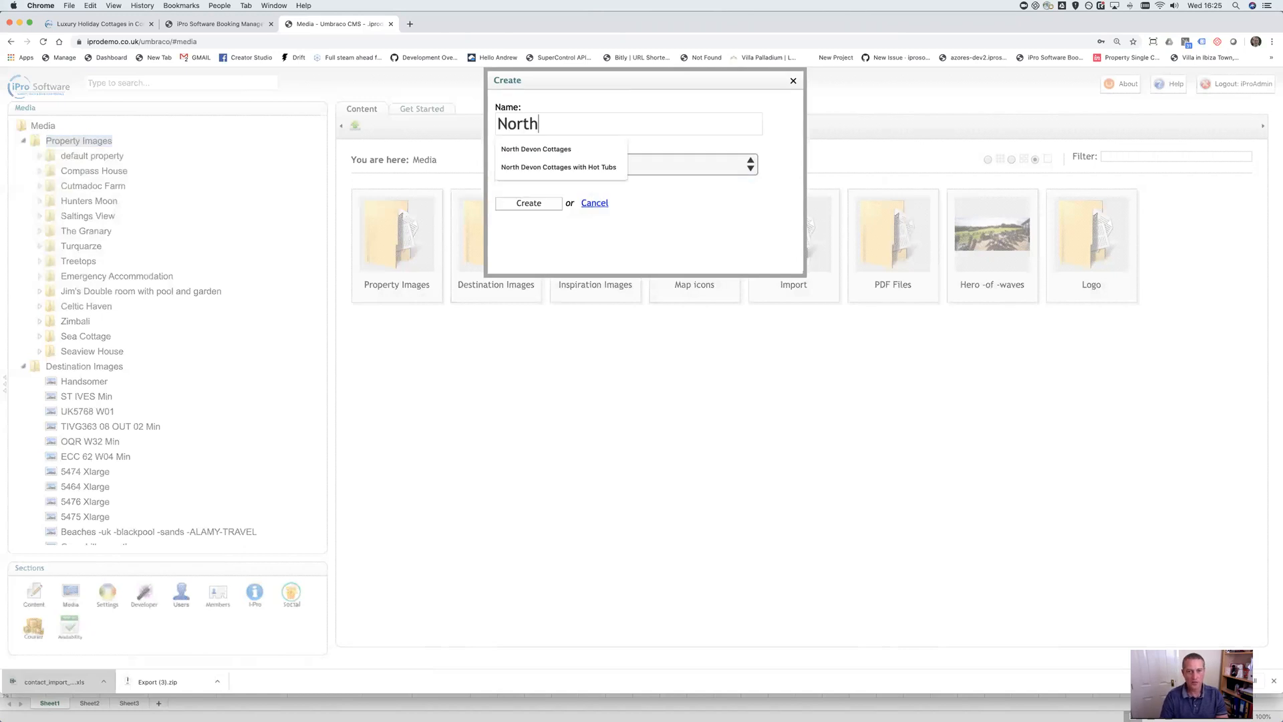
text( Cornwall)
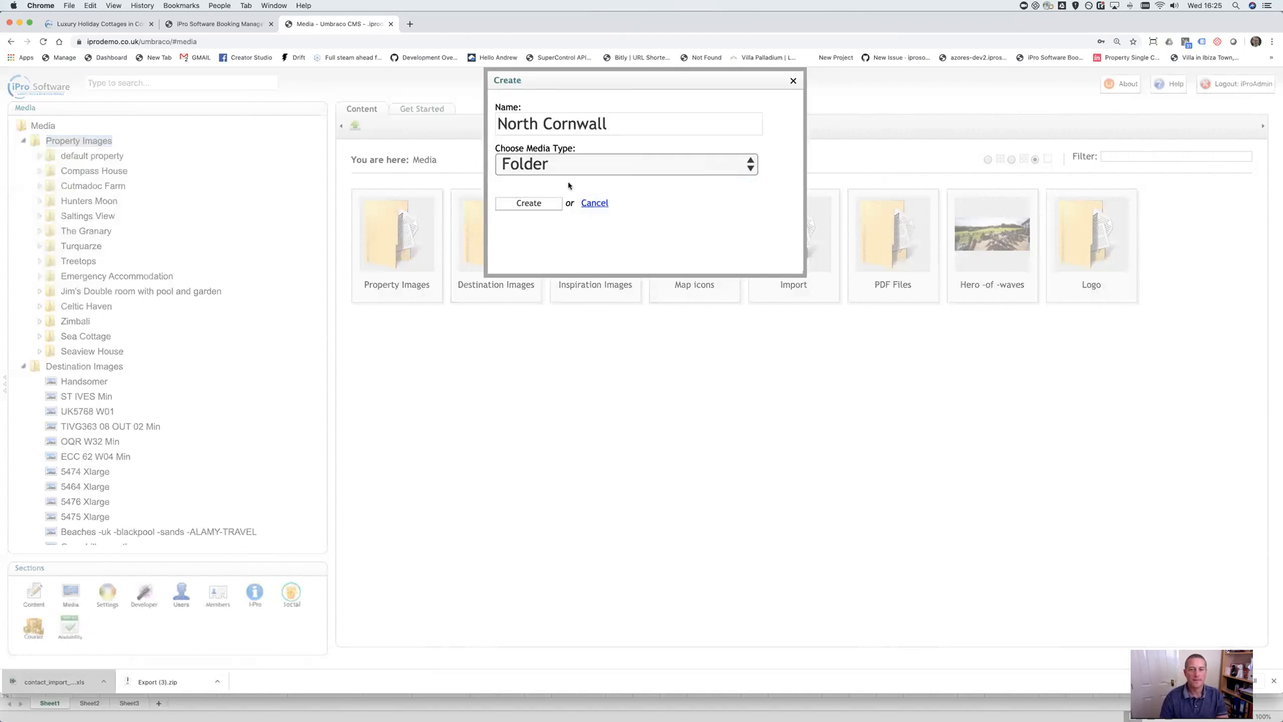
click(529, 203)
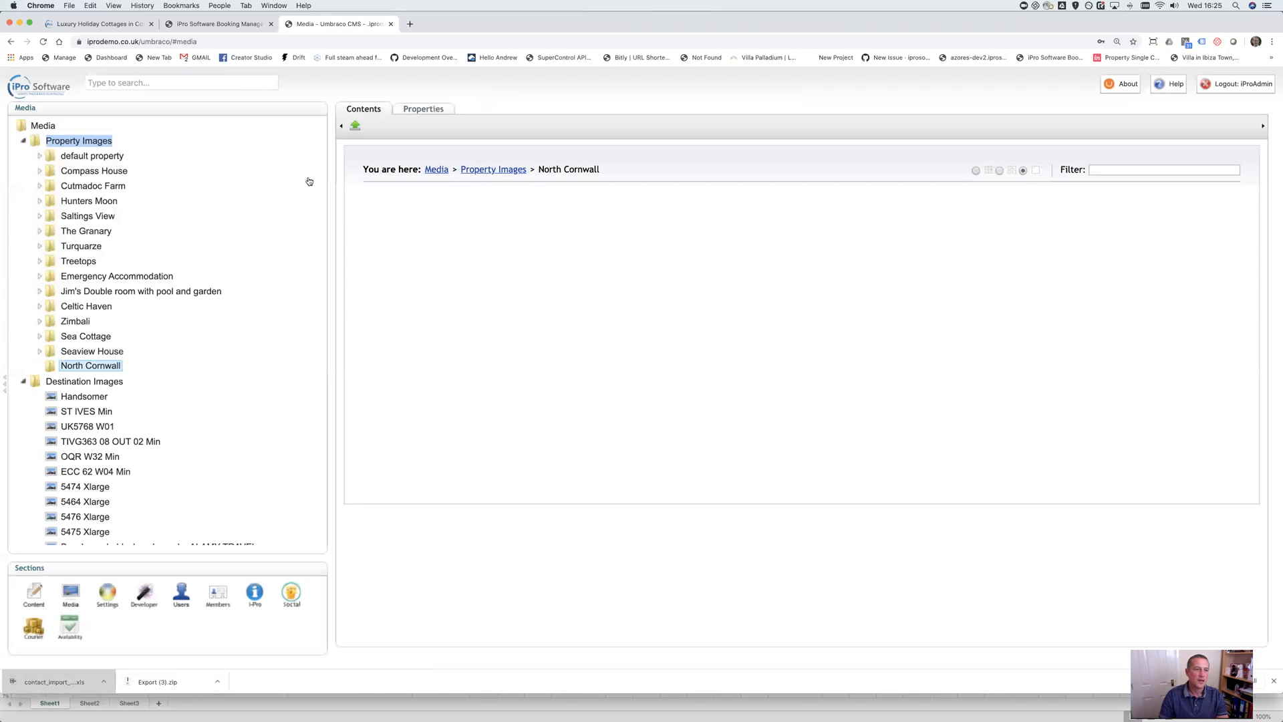
After checking the North Cornwall towns in the content tree, add a Bude folder under North Cornwall
right_click(80, 367)
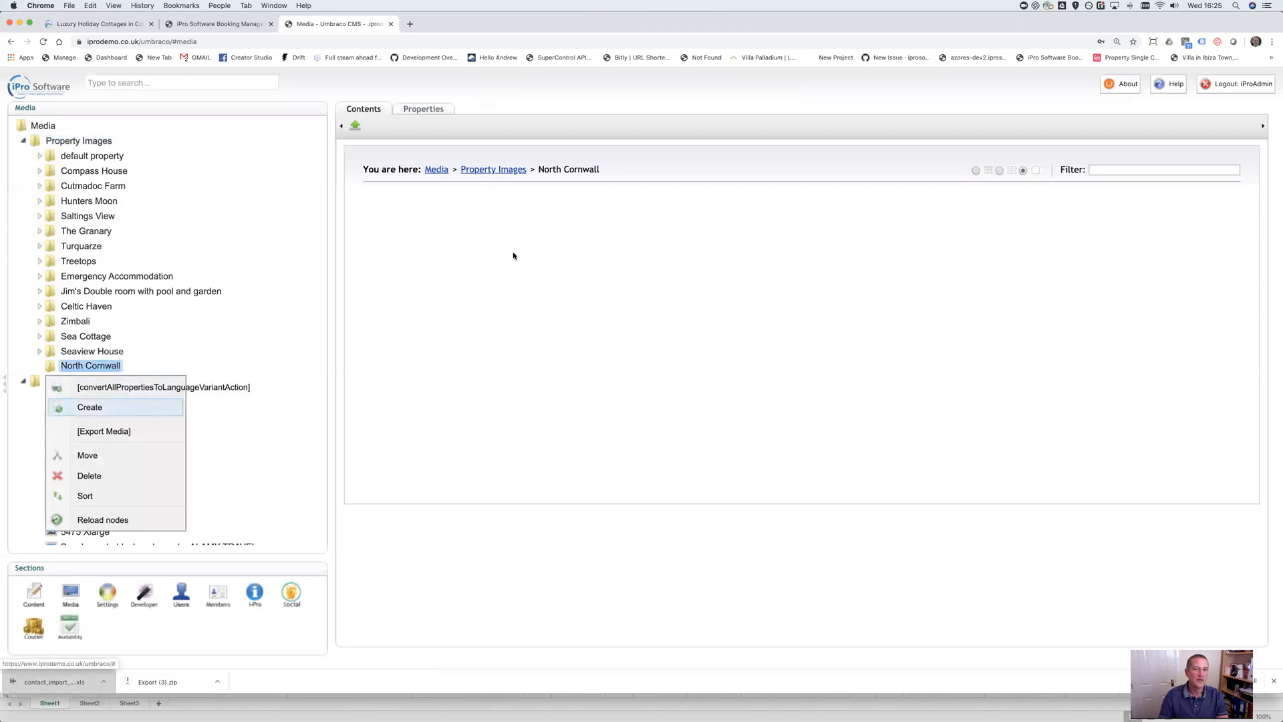
click(551, 164)
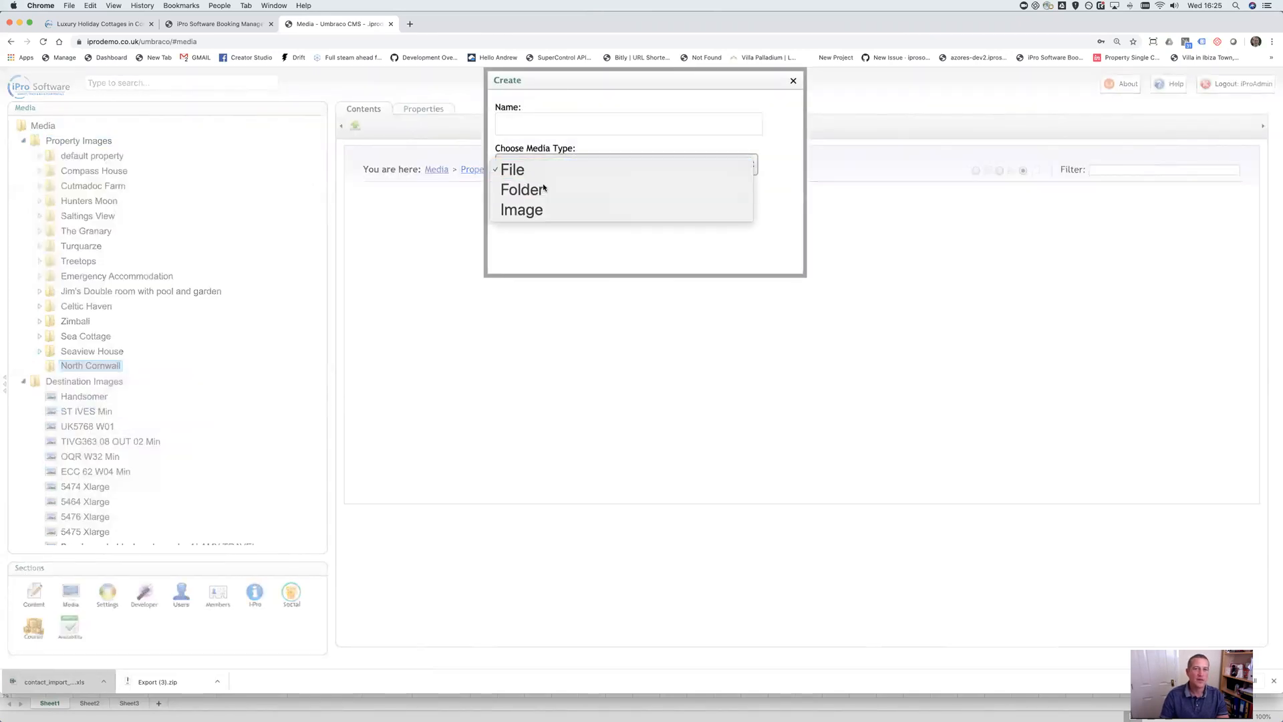
click(528, 189)
click(227, 24)
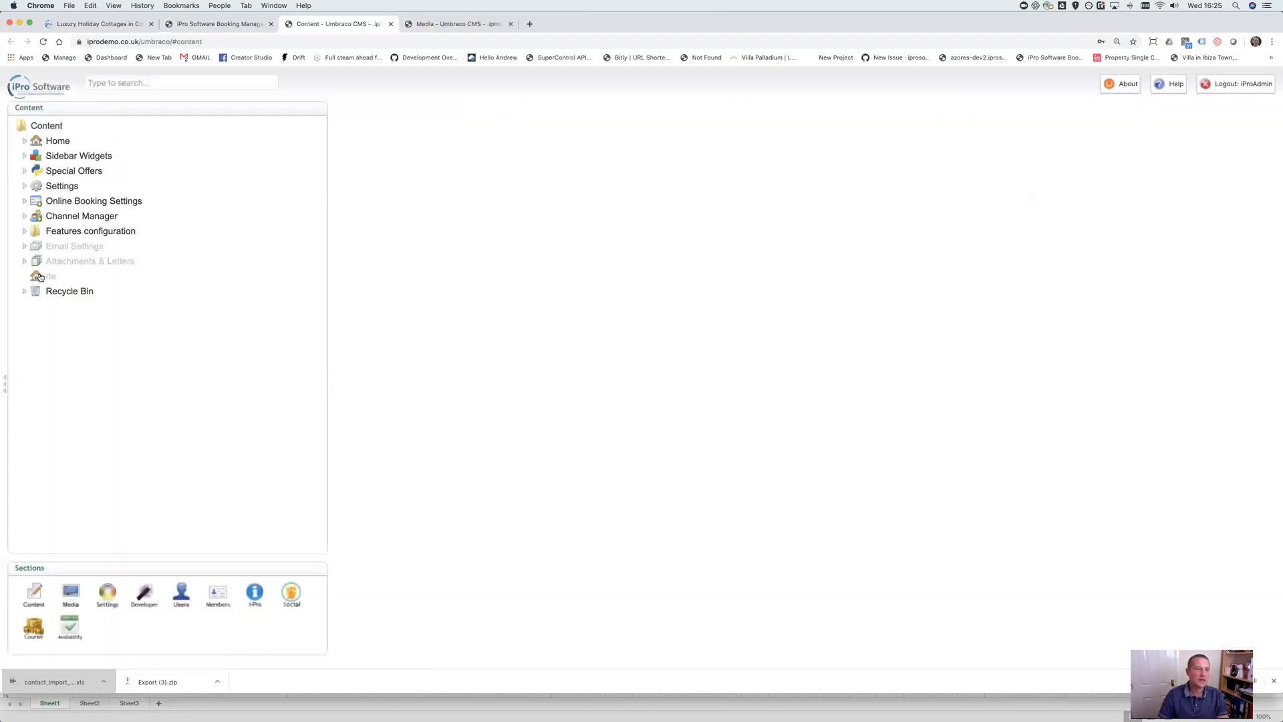
click(38, 171)
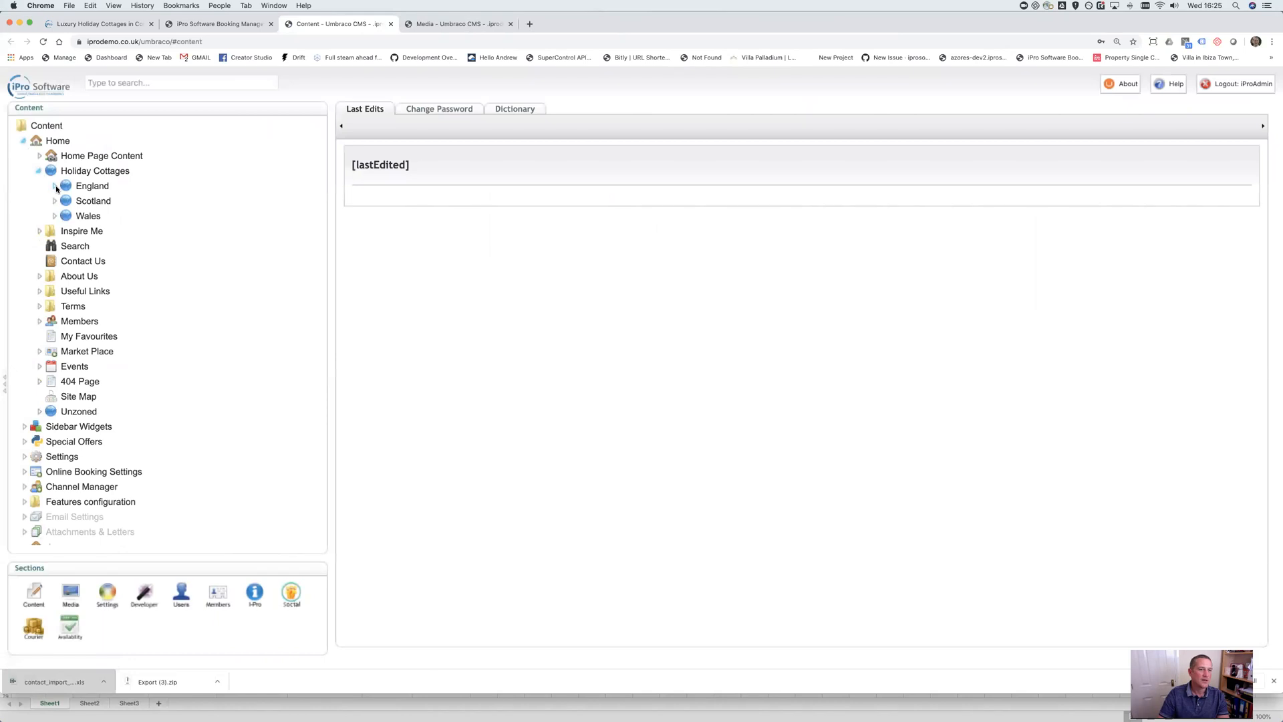
click(54, 186)
click(69, 200)
click(82, 214)
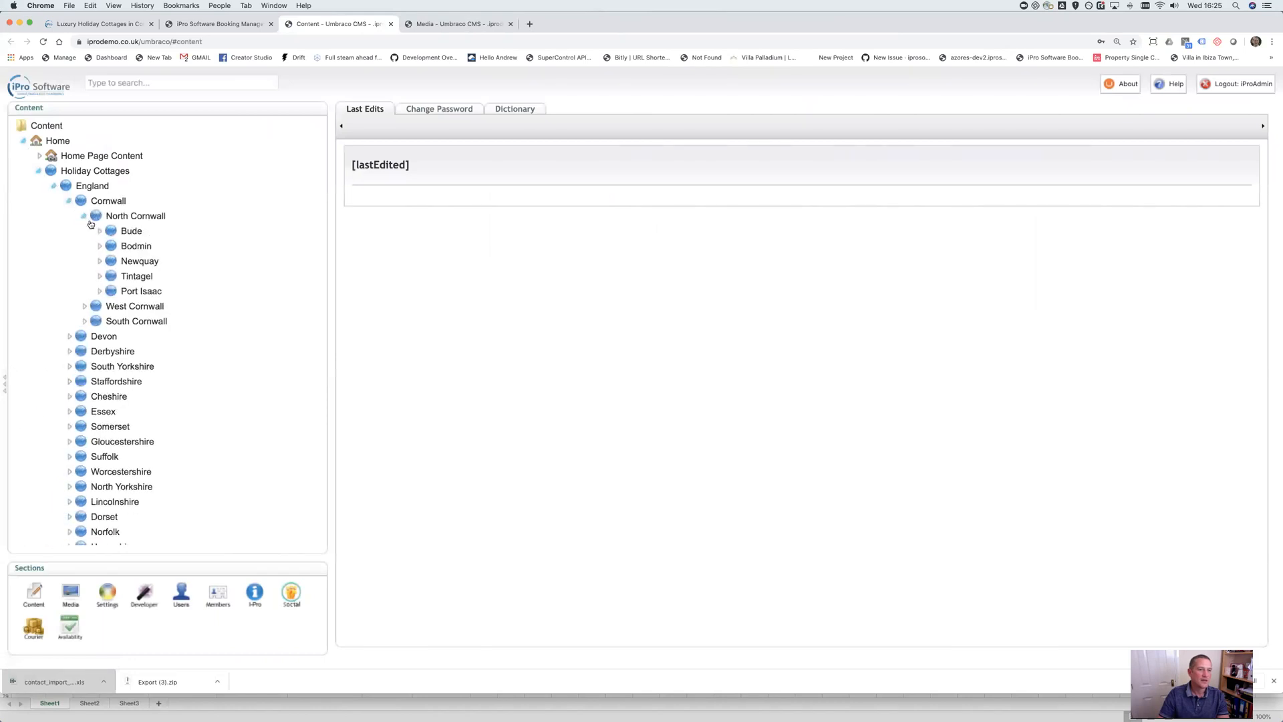
click(459, 23)
click(581, 123)
text(Bude)
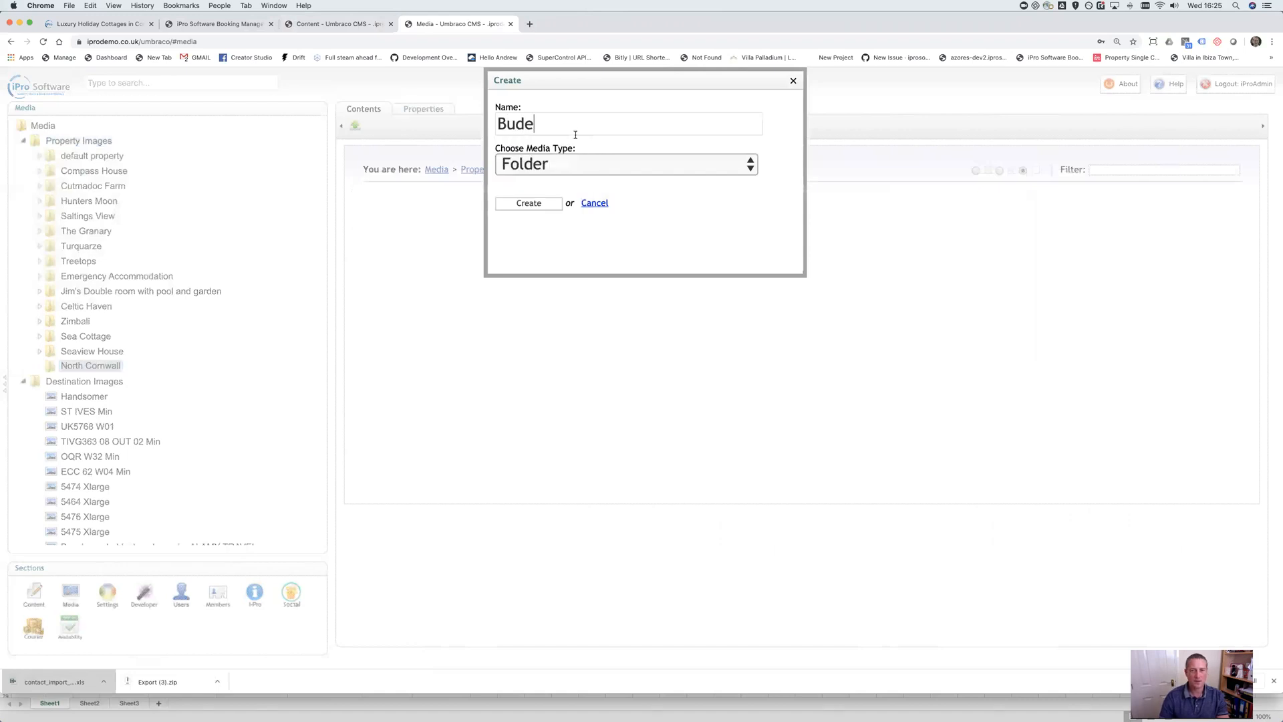
click(530, 203)
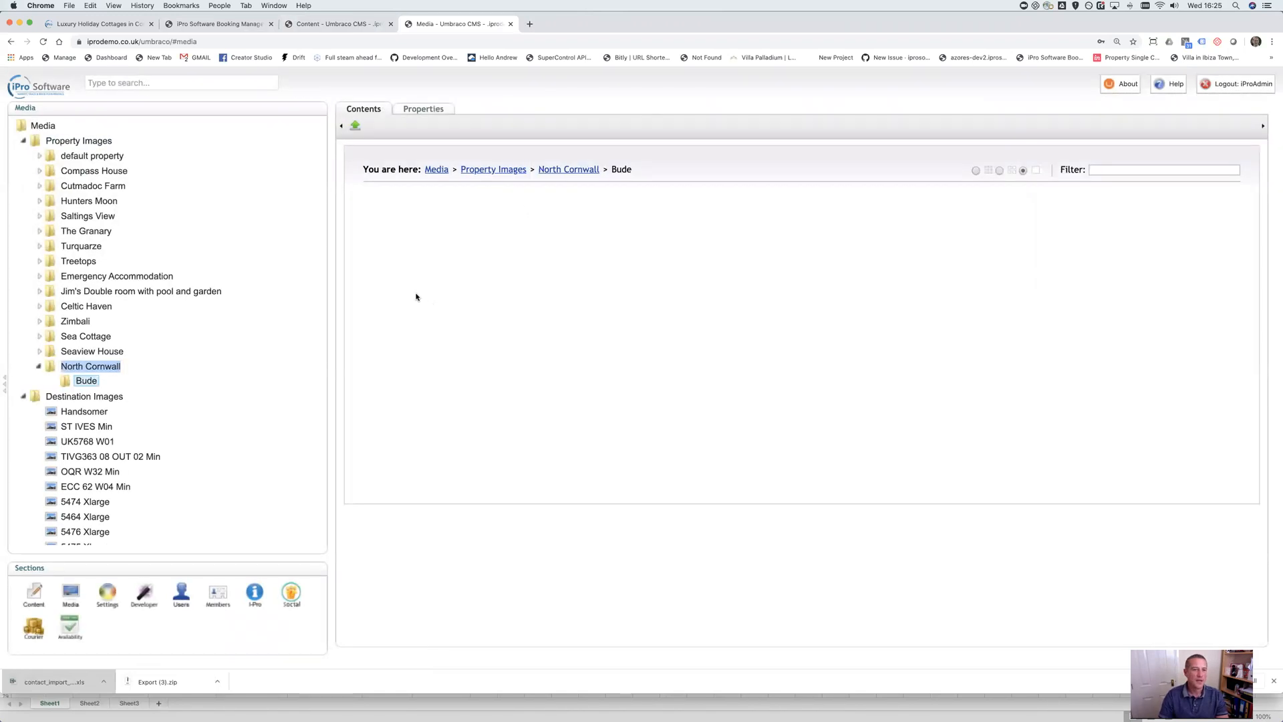
Create a Cottage x folder inside Bude
right_click(86, 380)
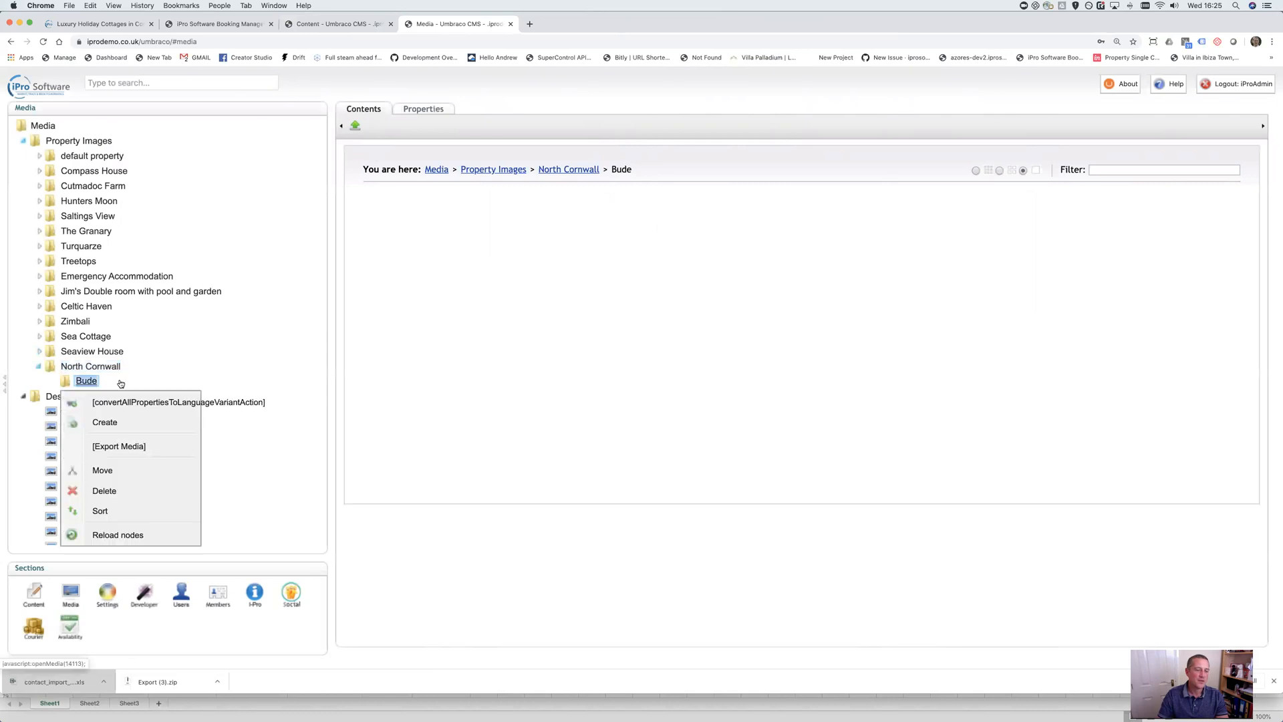
click(130, 422)
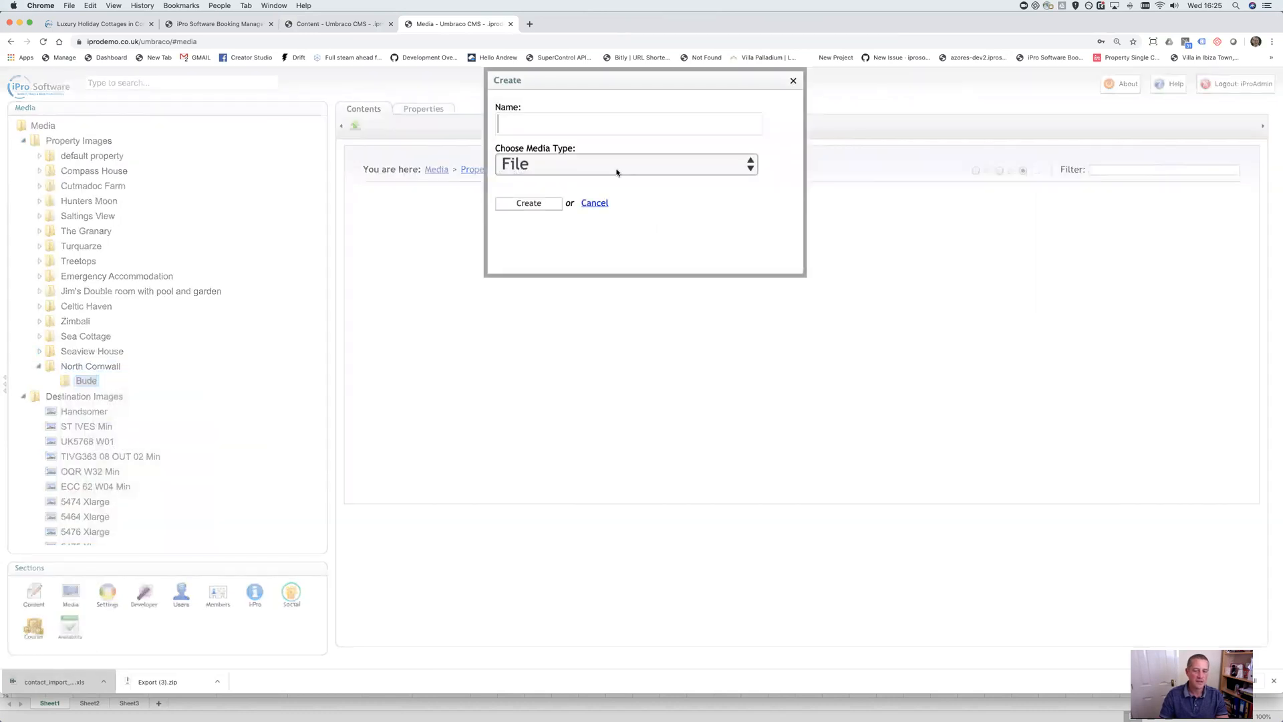
click(615, 171)
key(Down)
key(Return)
click(553, 123)
text(Cottage x)
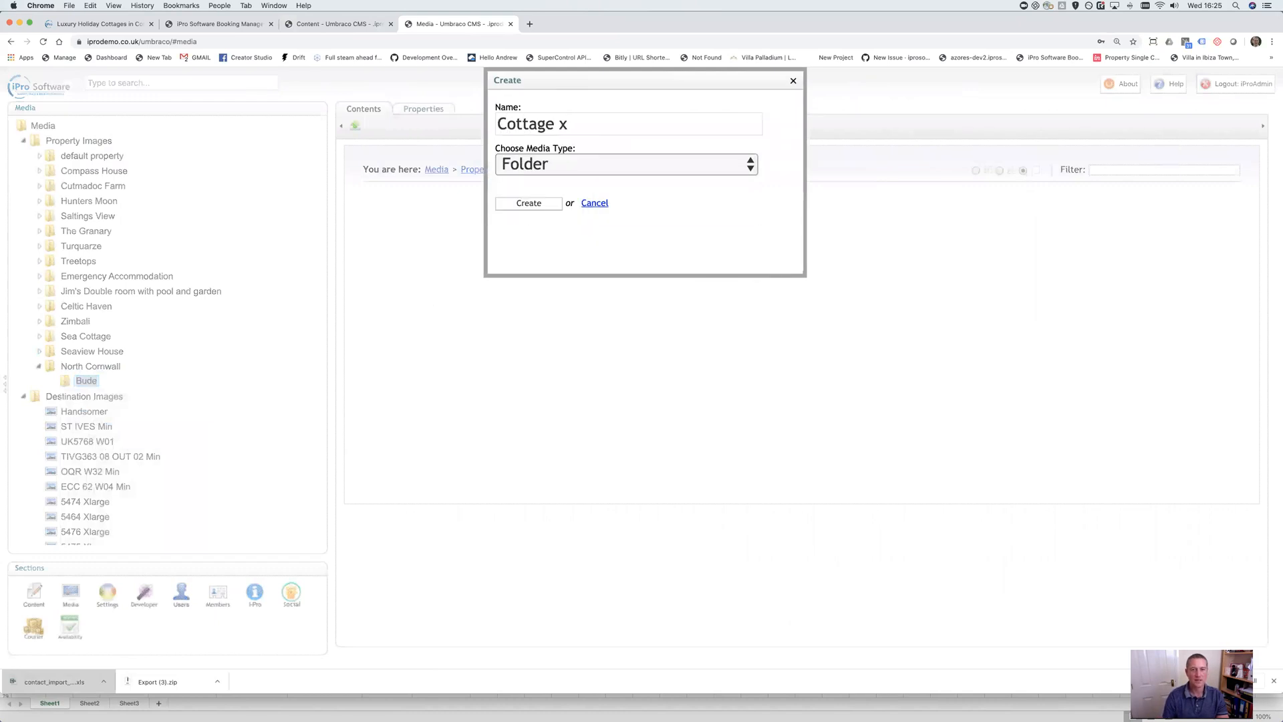
click(537, 204)
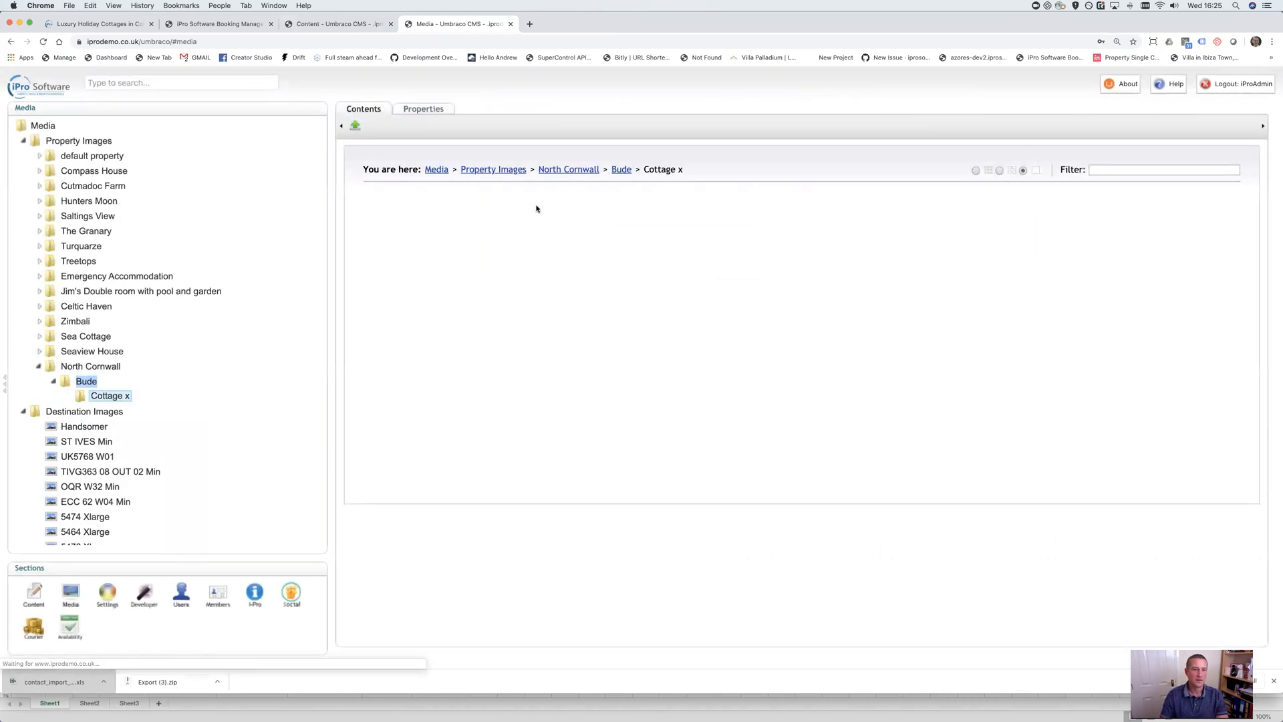
Open the Cottage x upload dialog and the Downloads > Export (1) folder in Finder beside it
click(354, 126)
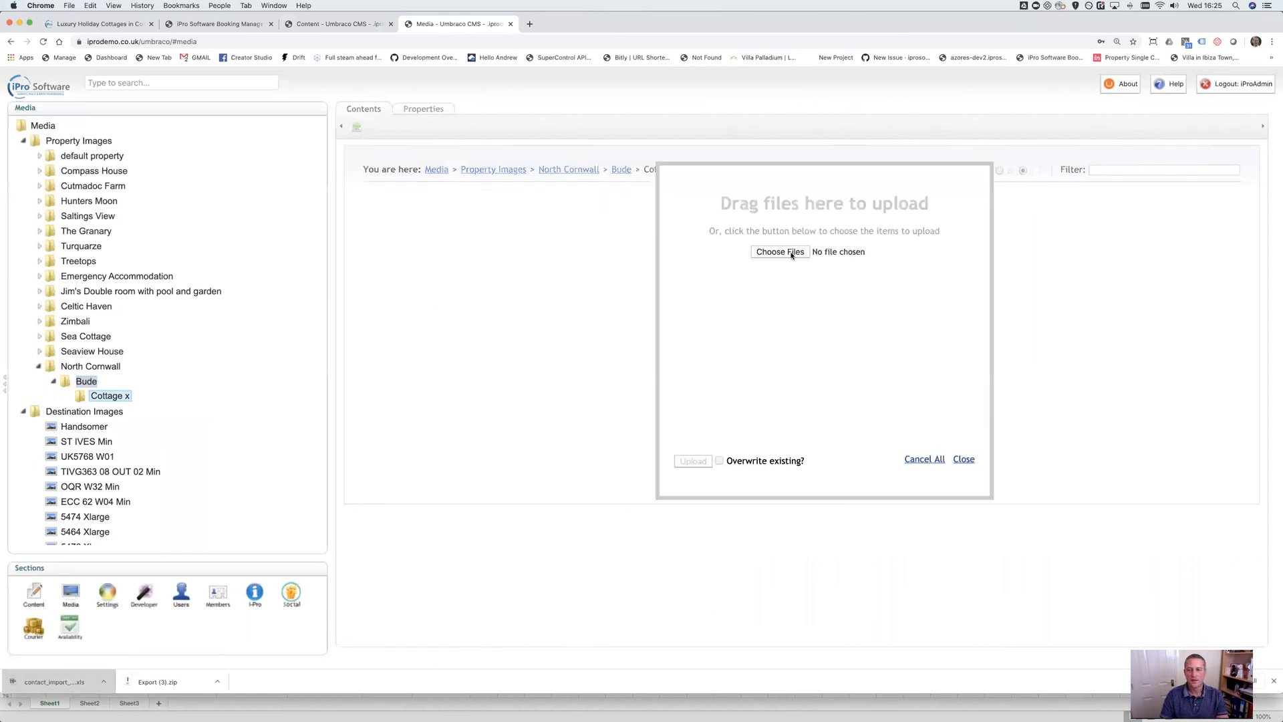
key(ctrl+Up)
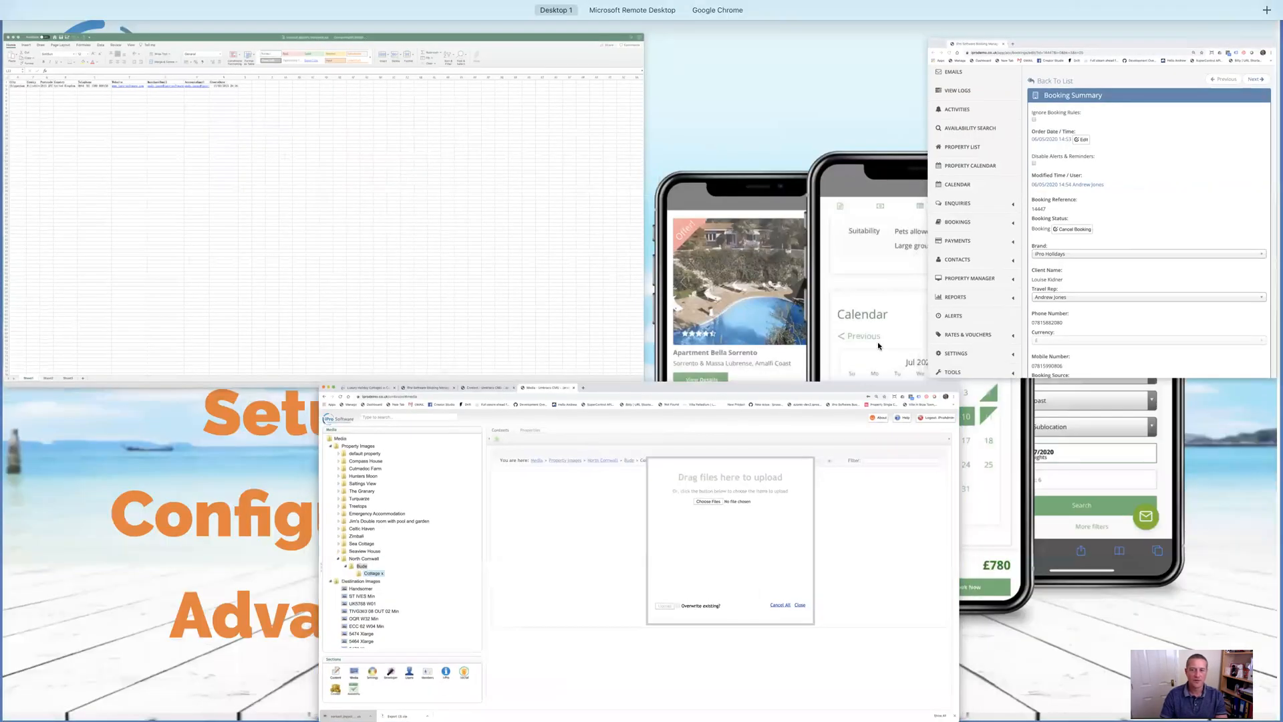
click(332, 189)
key(super+Tab)
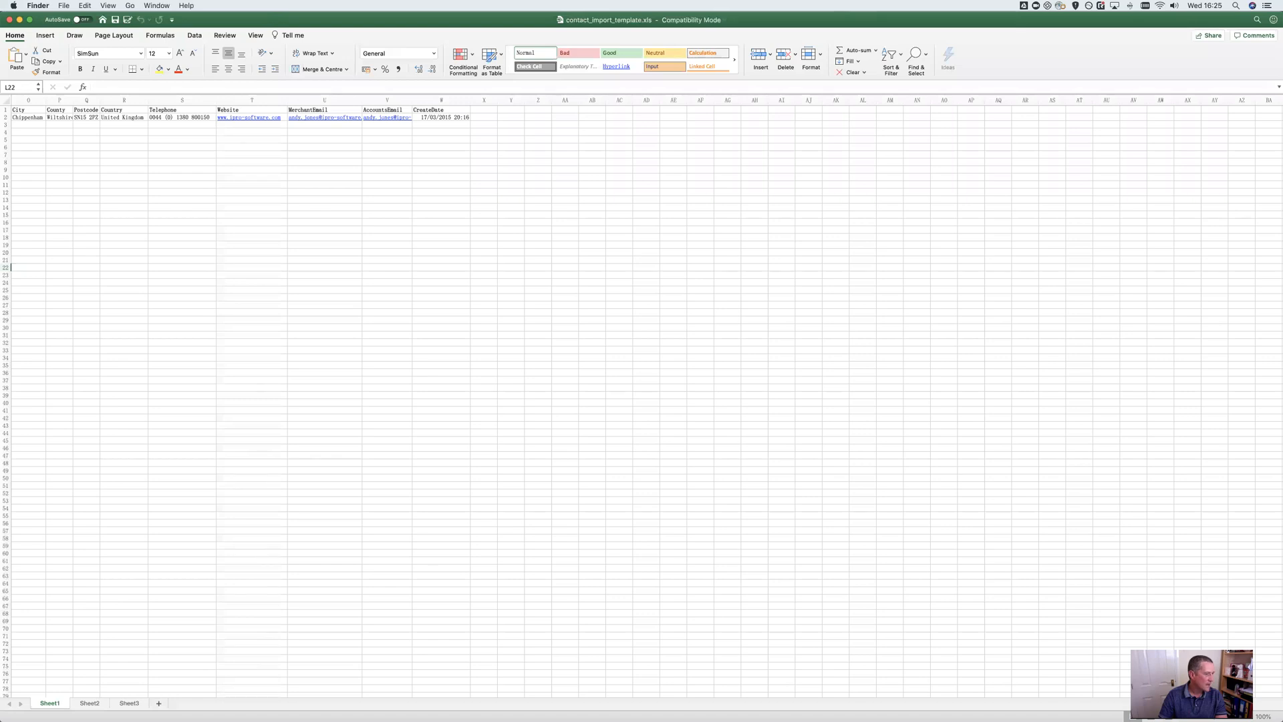
key(super+n)
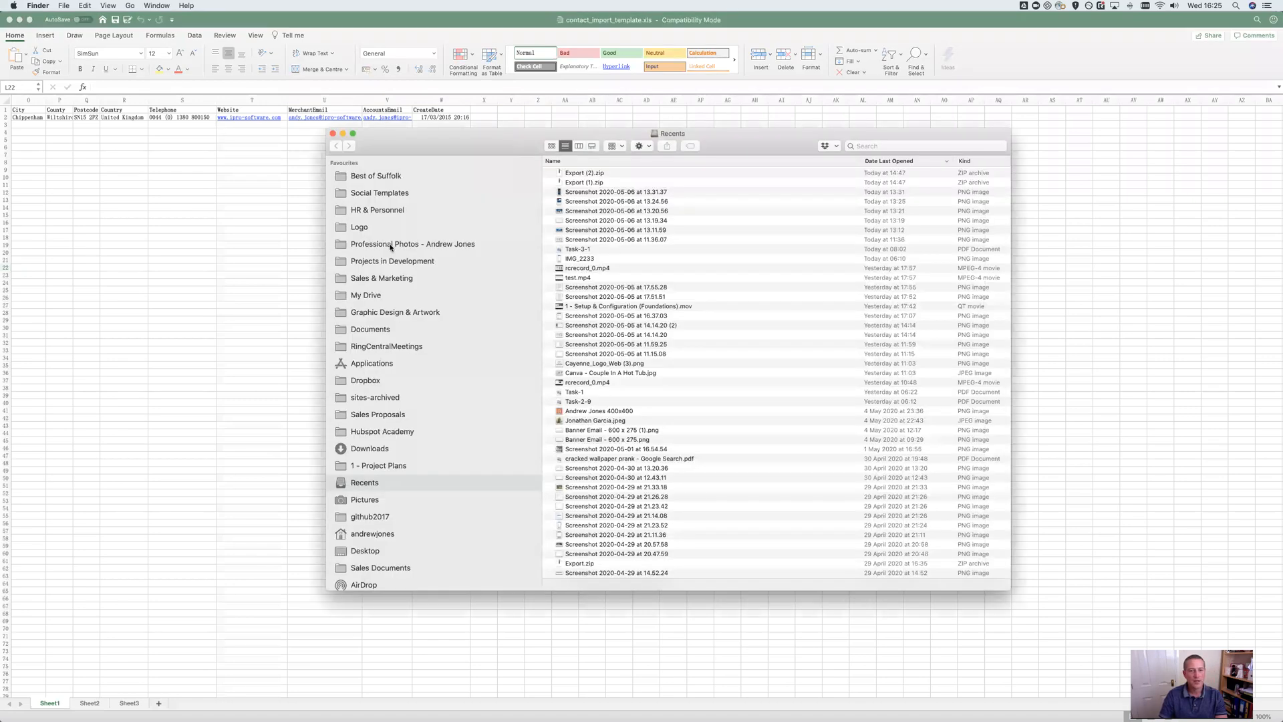
click(378, 449)
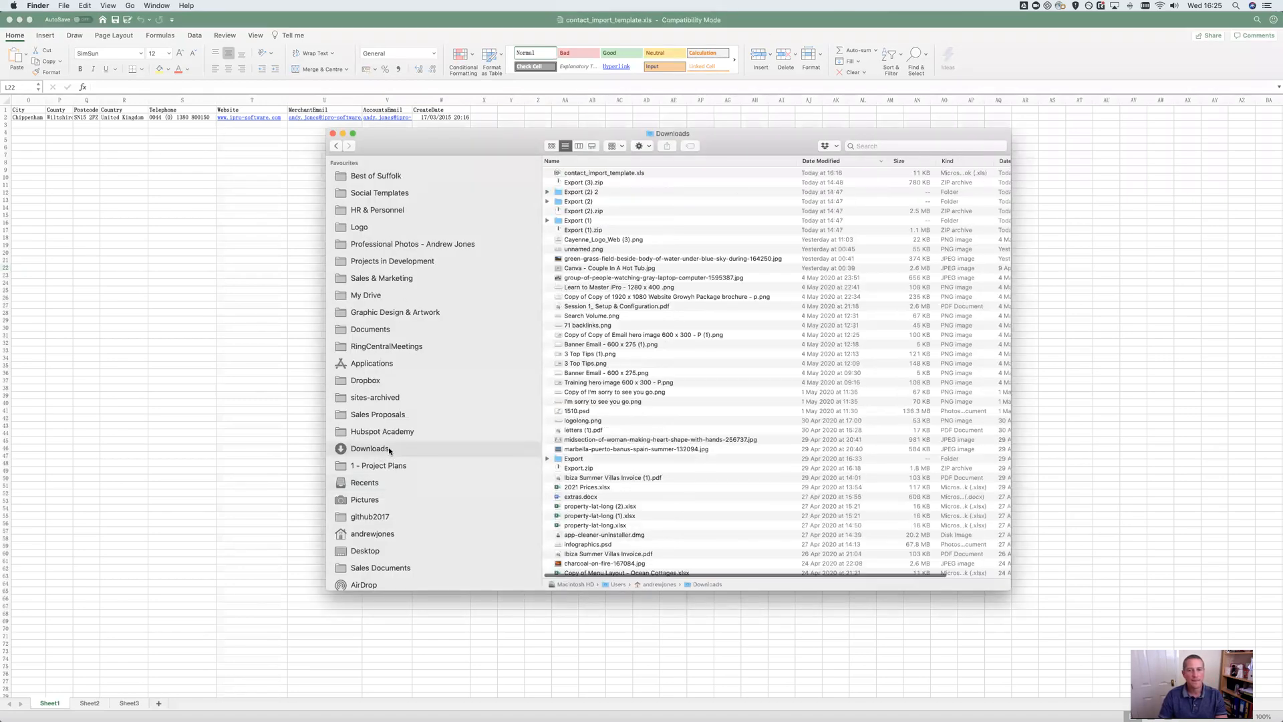
double_click(588, 222)
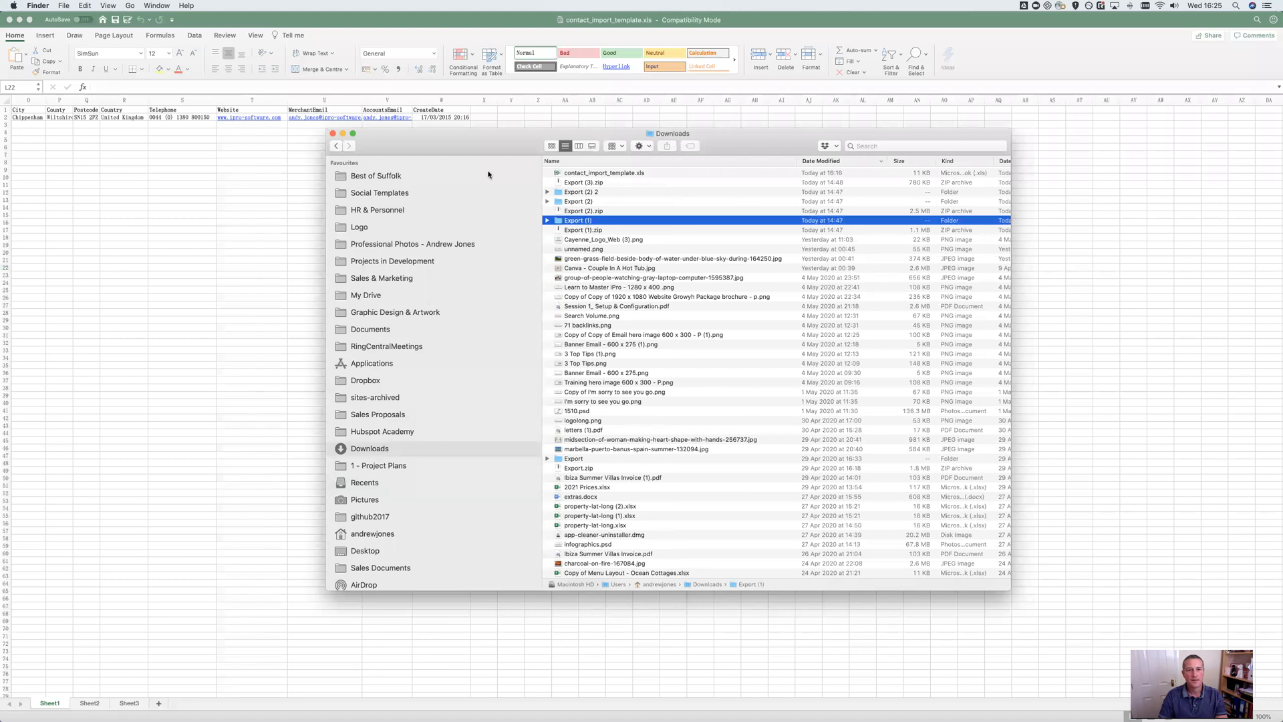
click(20, 19)
drag(737, 135, 356, 98)
Drag all sixteen 408Ref photos into the upload dialog and upload them to Cottage x
click(243, 136)
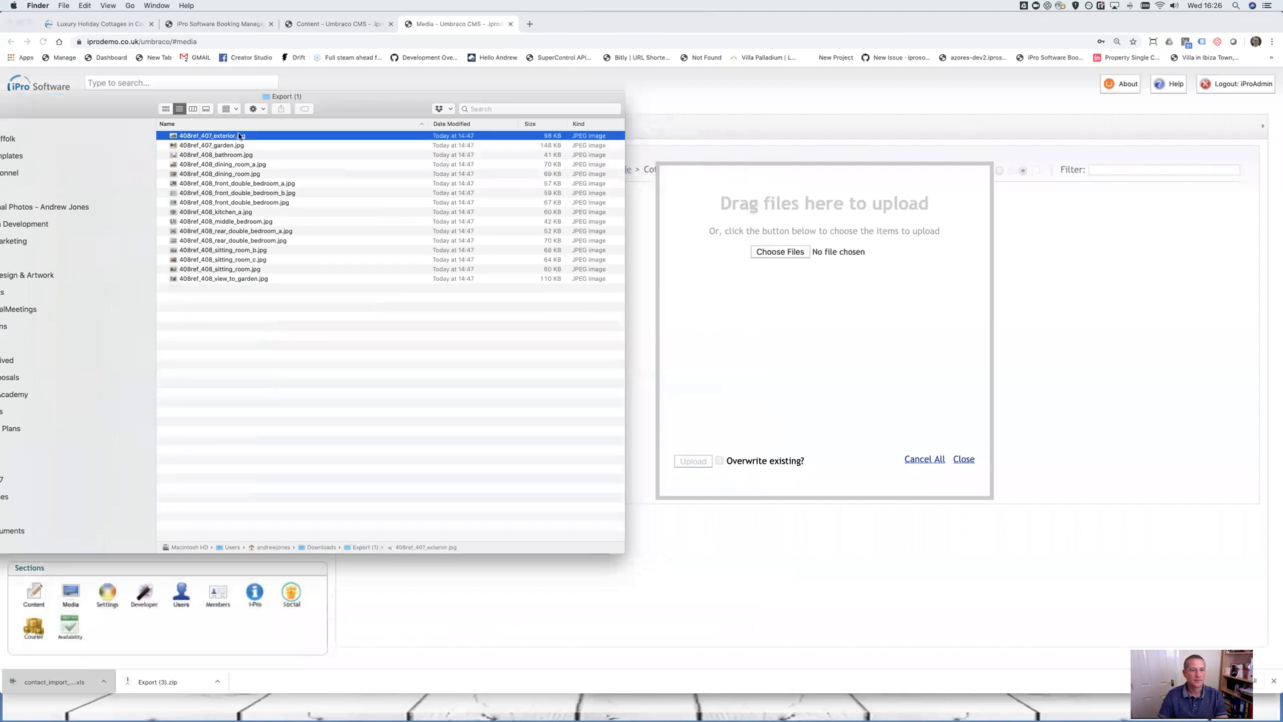
shift+click(211, 278)
drag(225, 203, 795, 279)
click(693, 462)
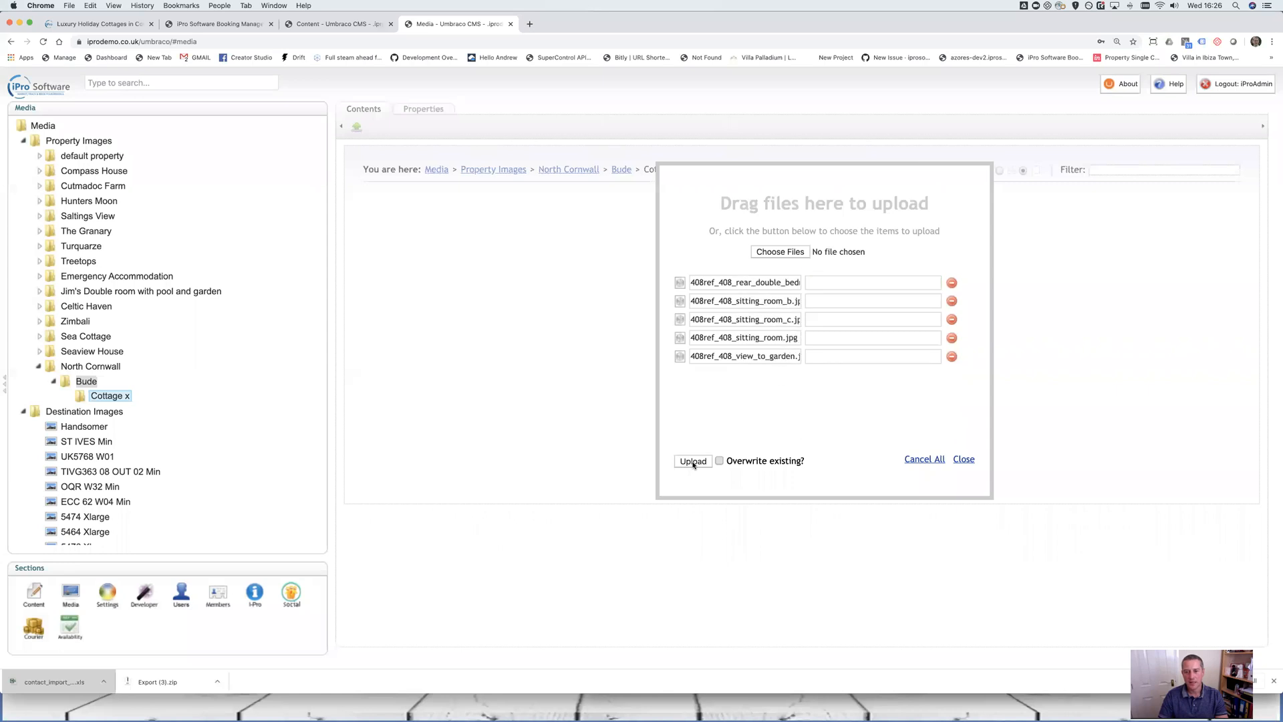
right_click(86, 381)
Create a Cottage y folder under Bude
click(124, 425)
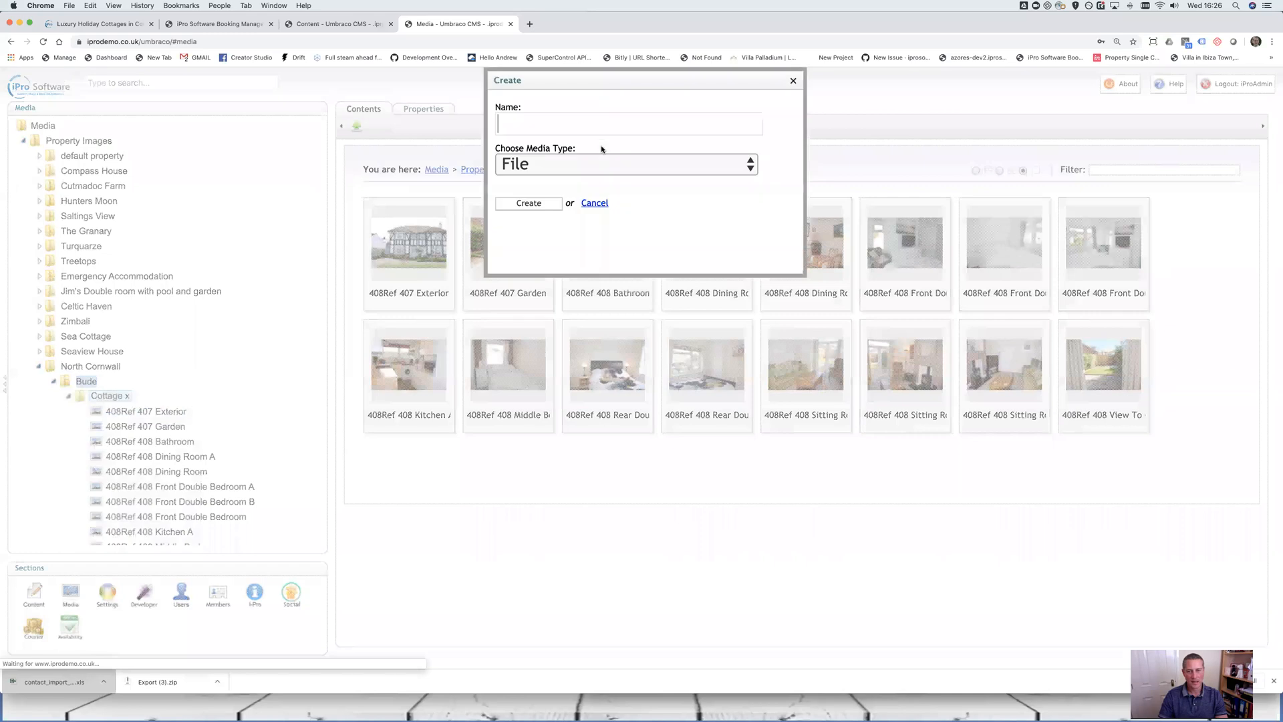
click(588, 164)
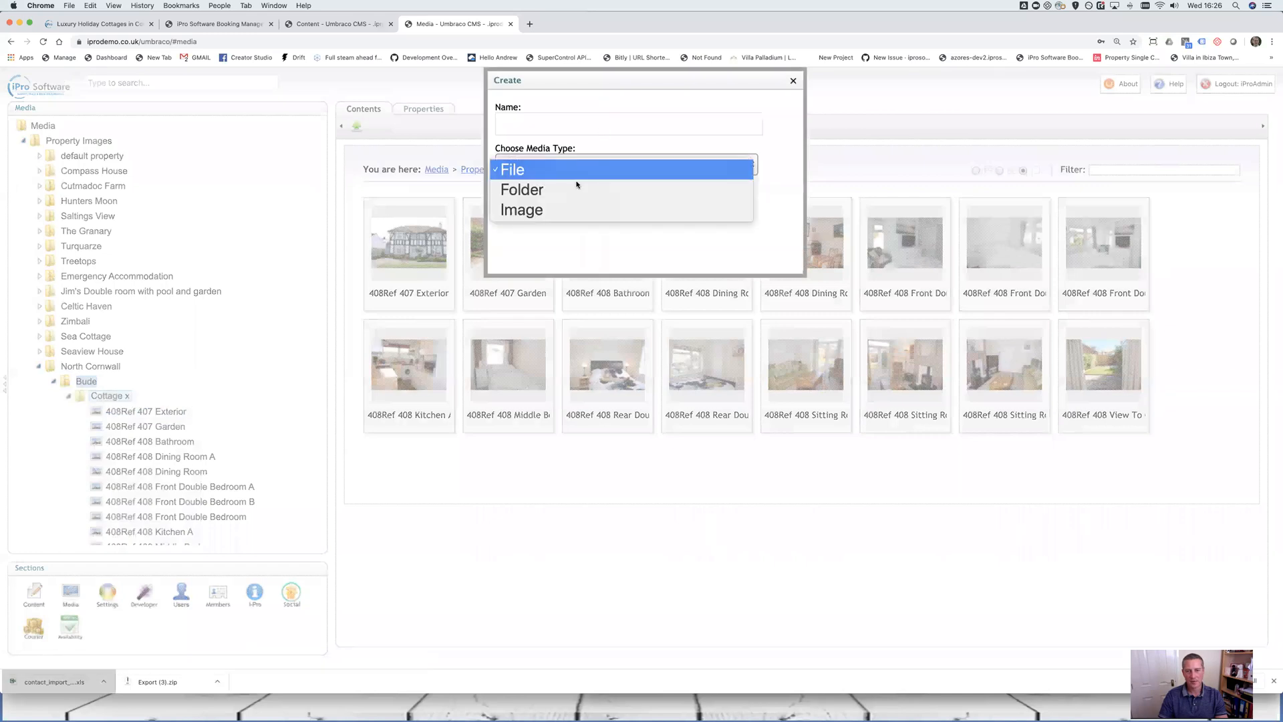
click(578, 129)
text(Cot)
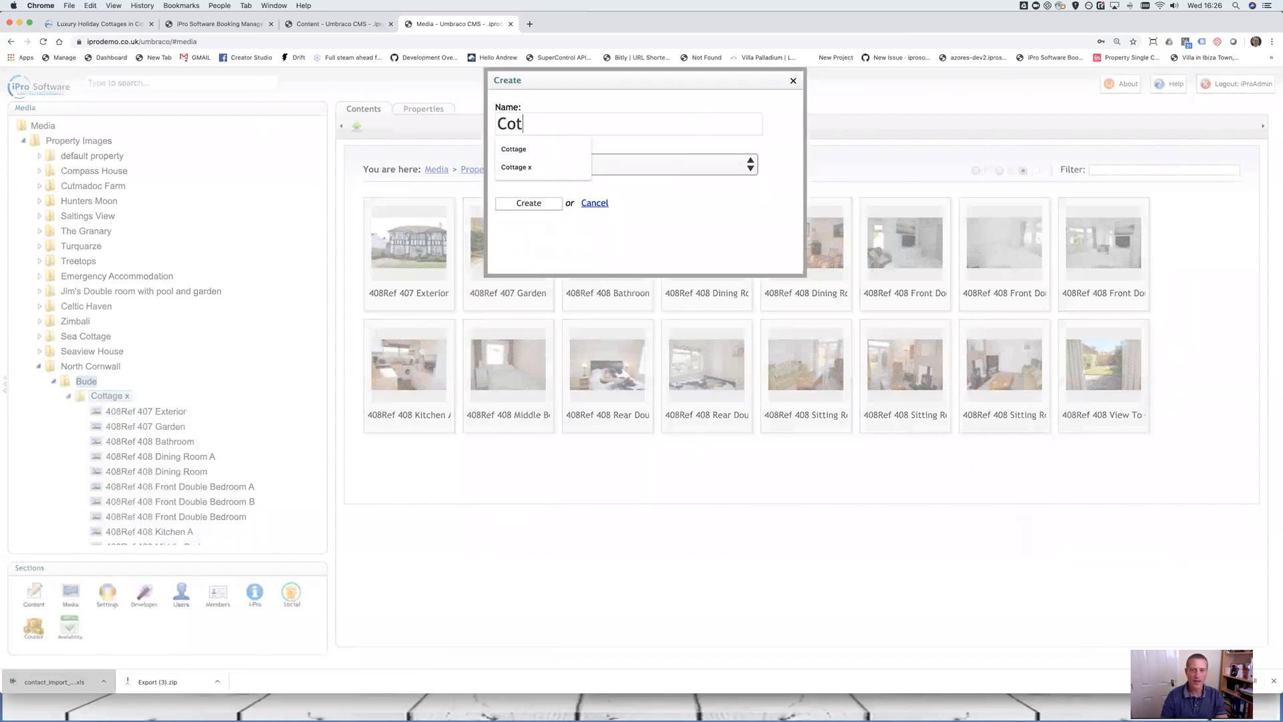
text(tage y)
click(535, 205)
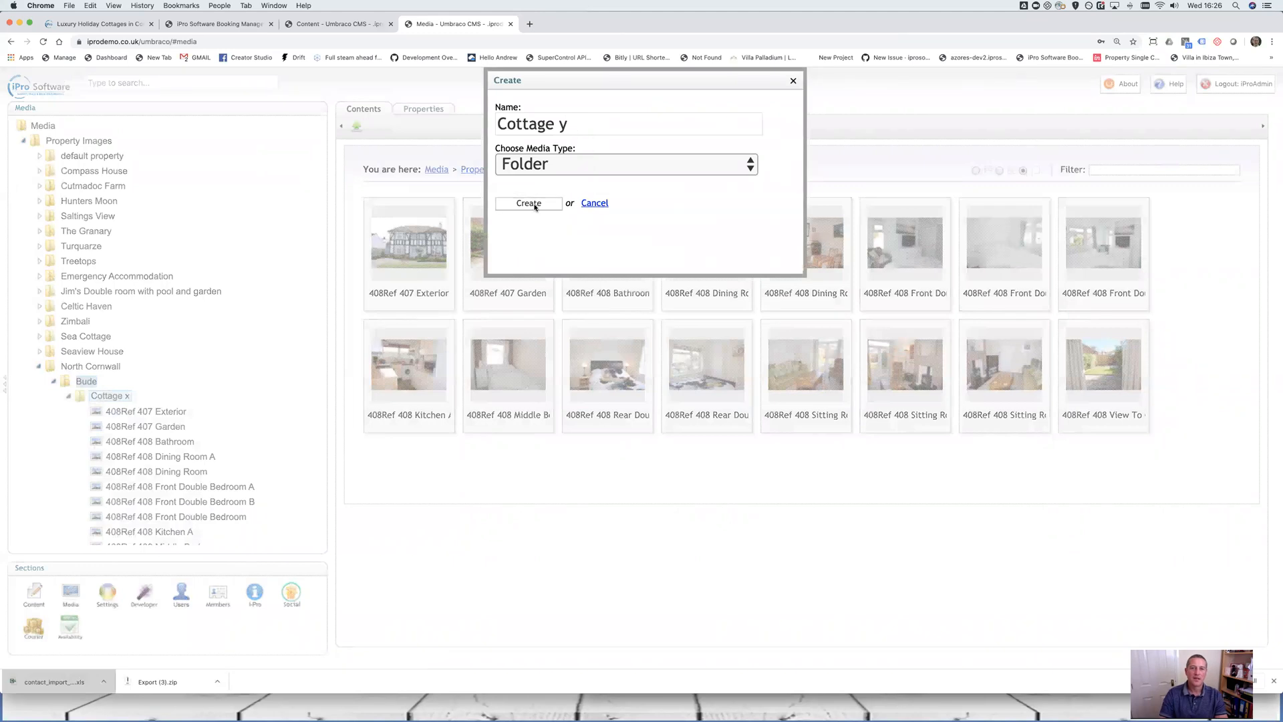
Upload all 24 471Stables Barn photos from Export (2) into Cottage y
click(355, 126)
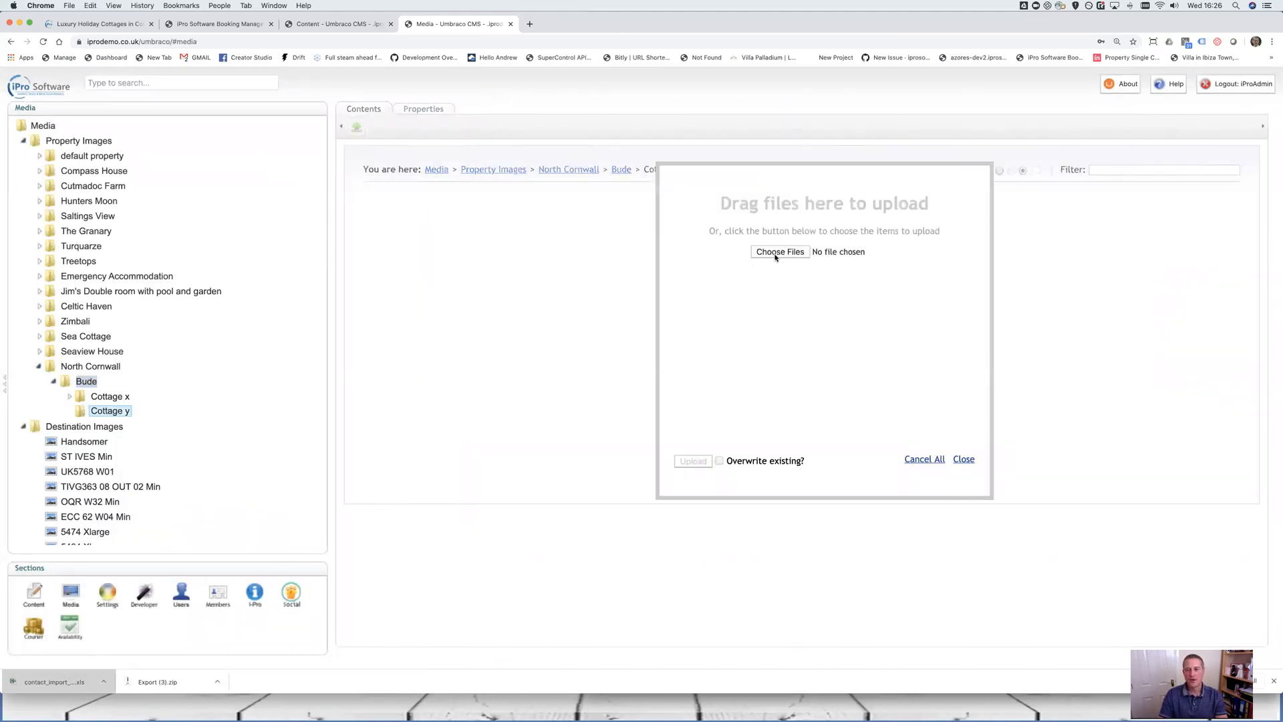
click(779, 252)
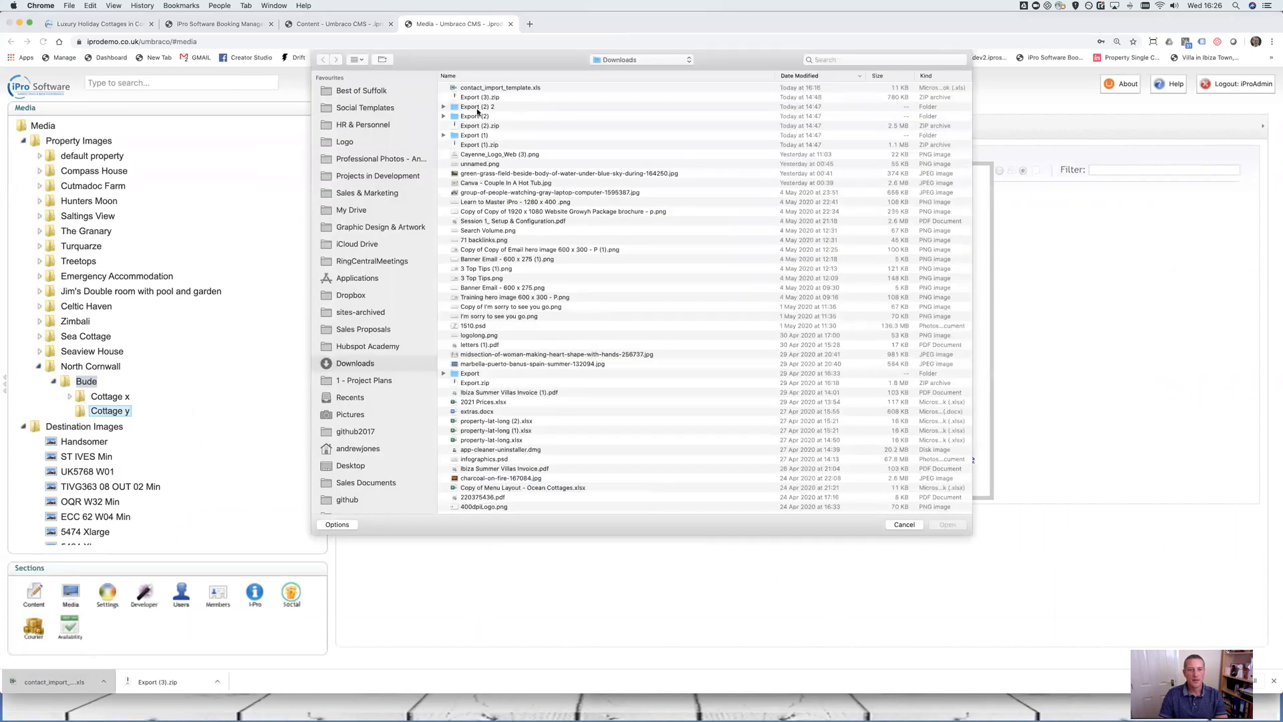
double_click(476, 116)
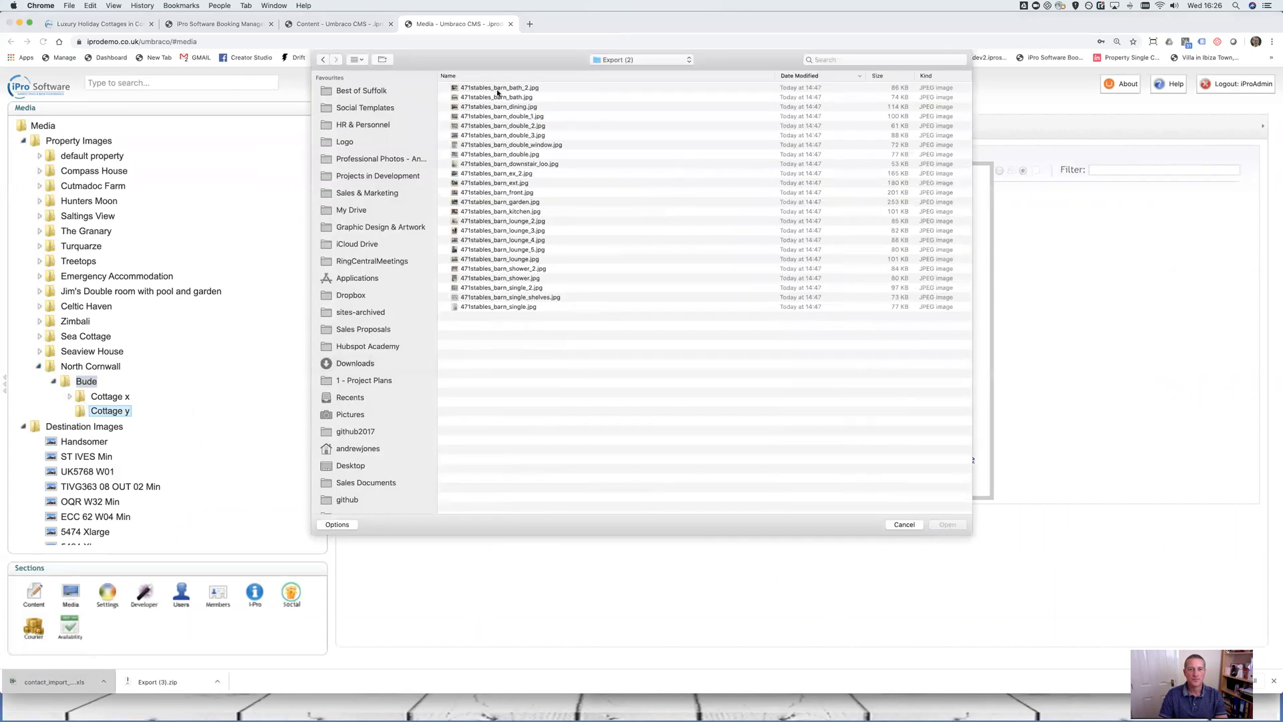
shift+click(494, 308)
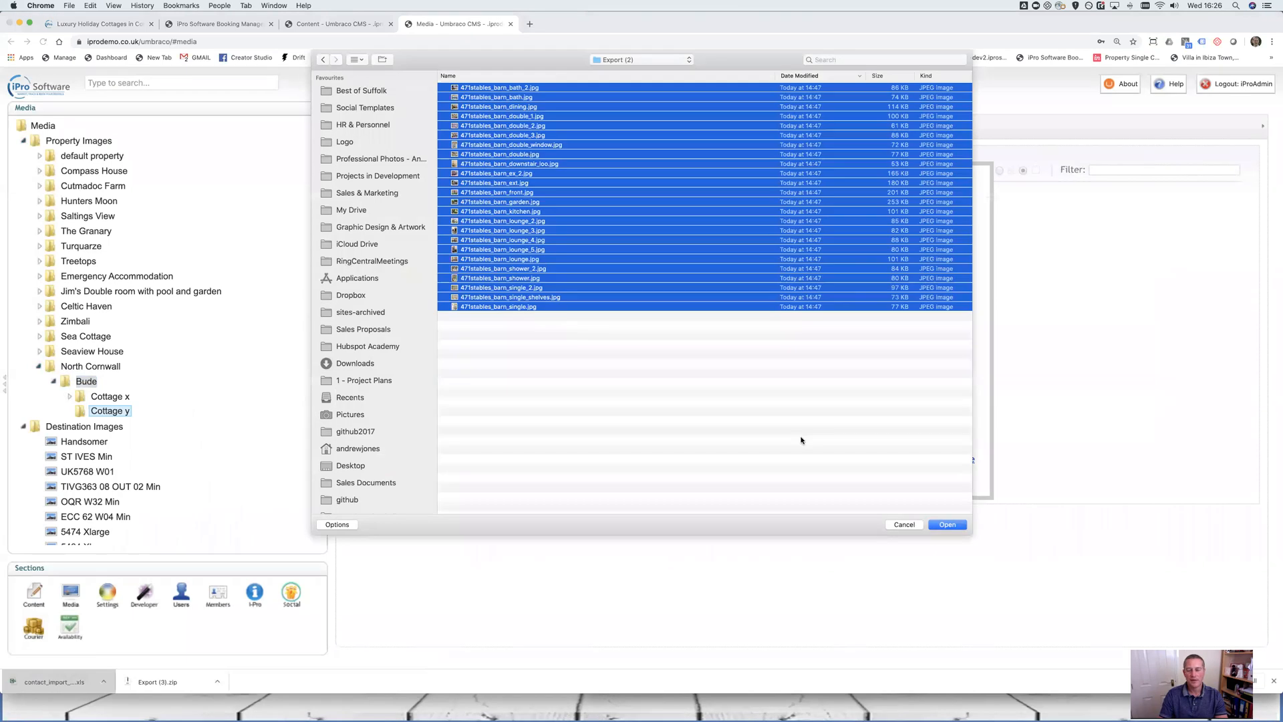
click(954, 528)
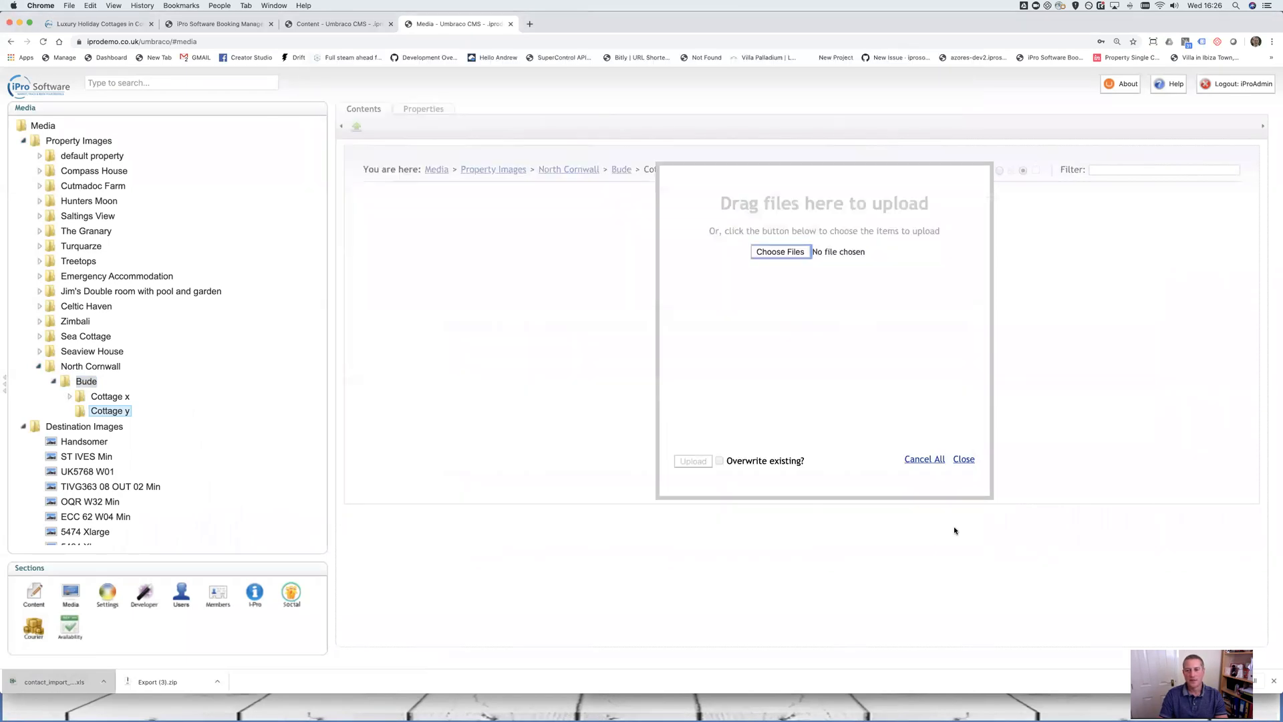
click(692, 461)
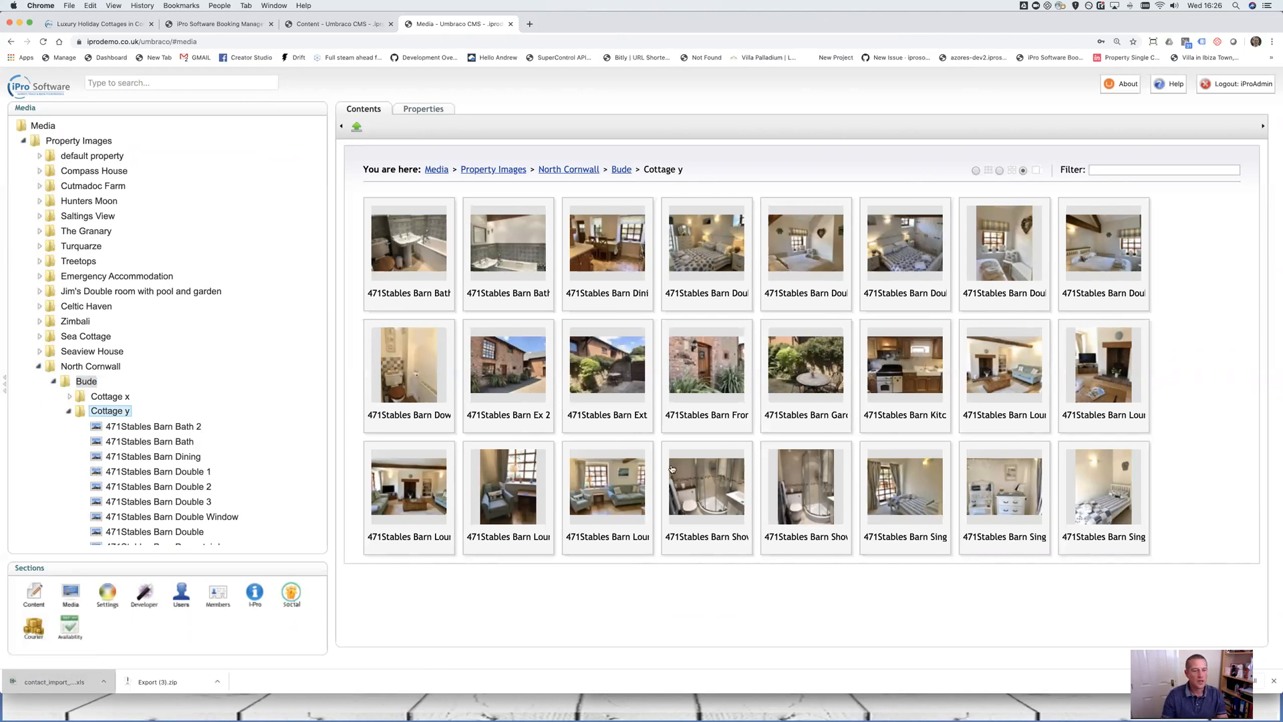
Collapse Cottage y and set up a new Folder under Bude named Cottage Smith
scroll(154, 374, down, 5)
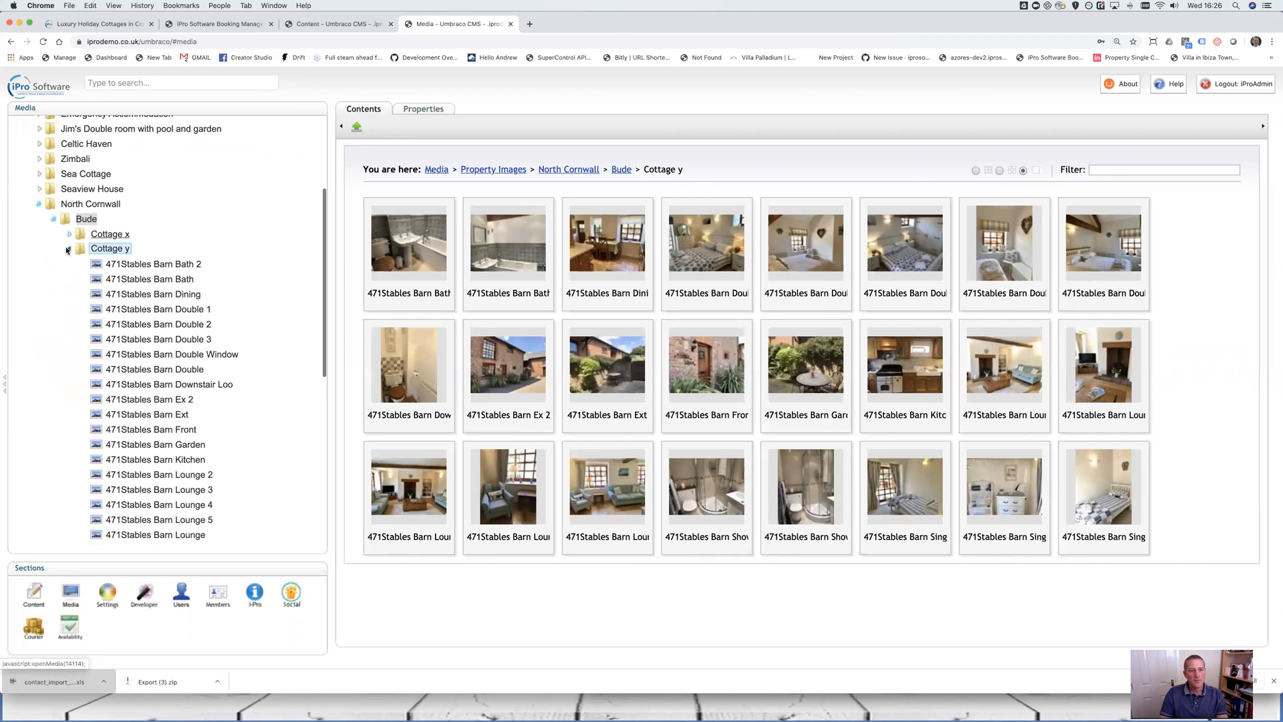
click(70, 247)
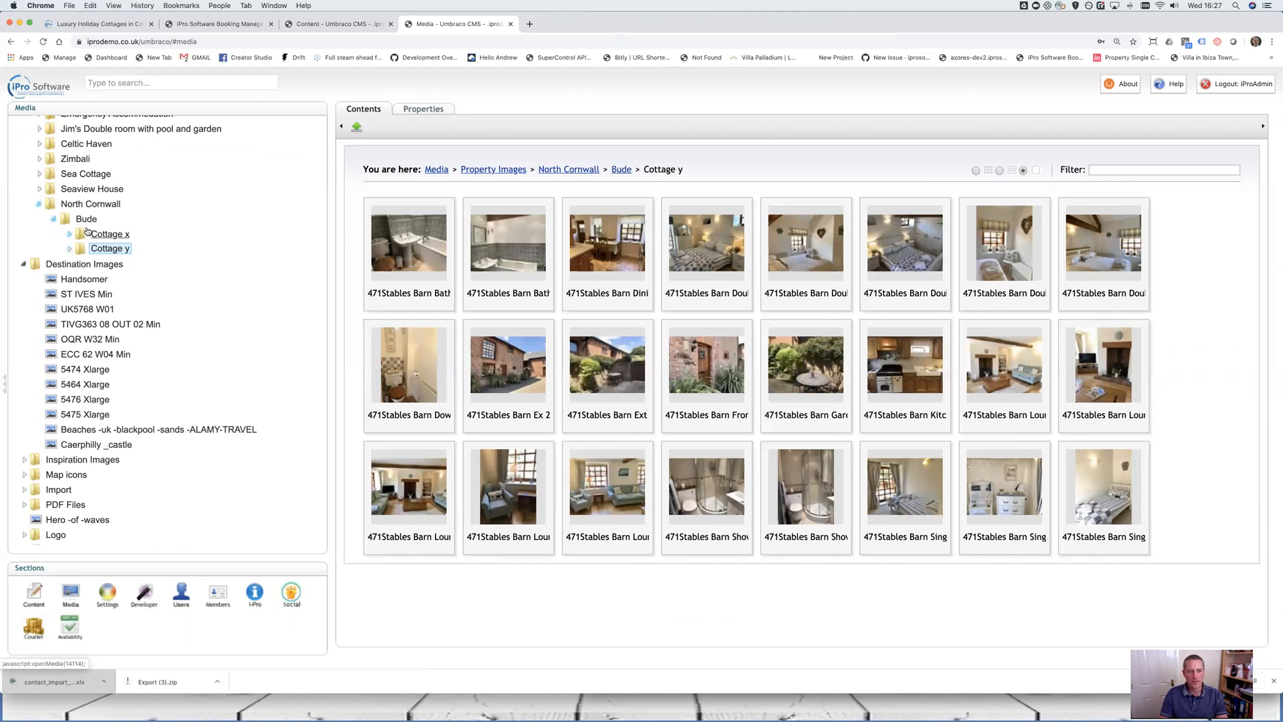
right_click(80, 221)
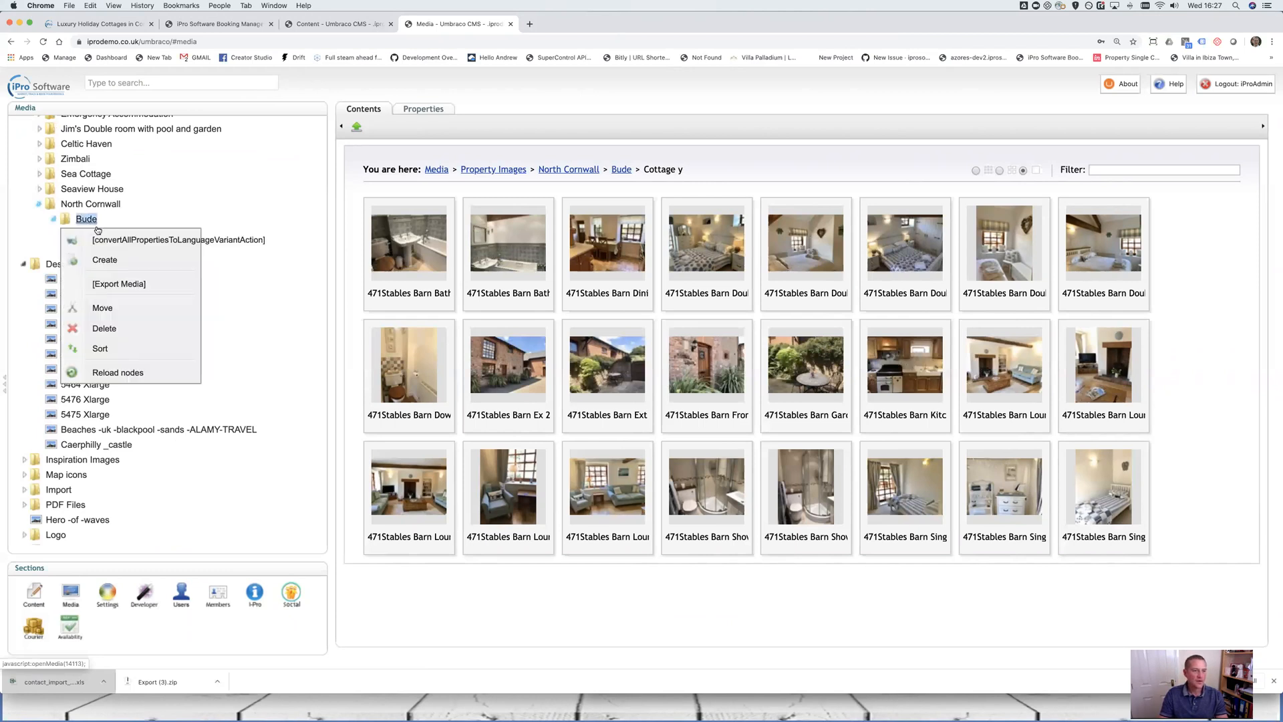
click(100, 261)
click(584, 161)
click(556, 158)
click(553, 124)
text(Cott)
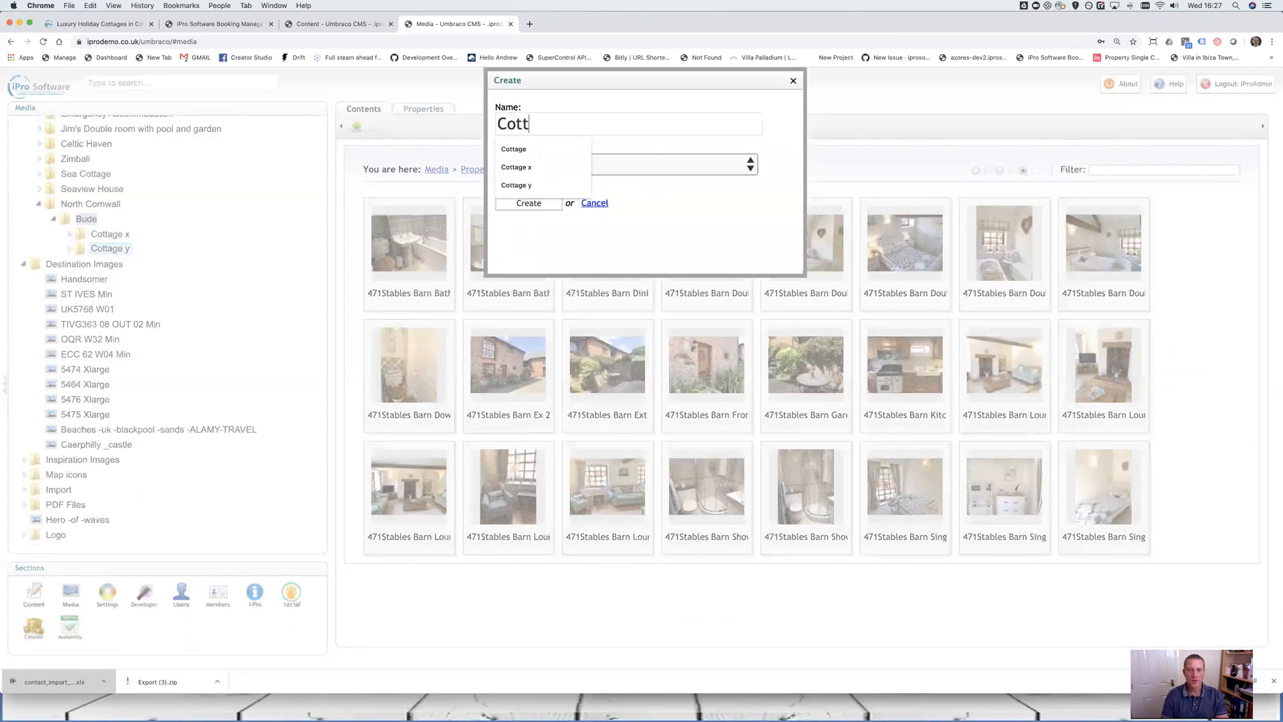
text(age Smith)
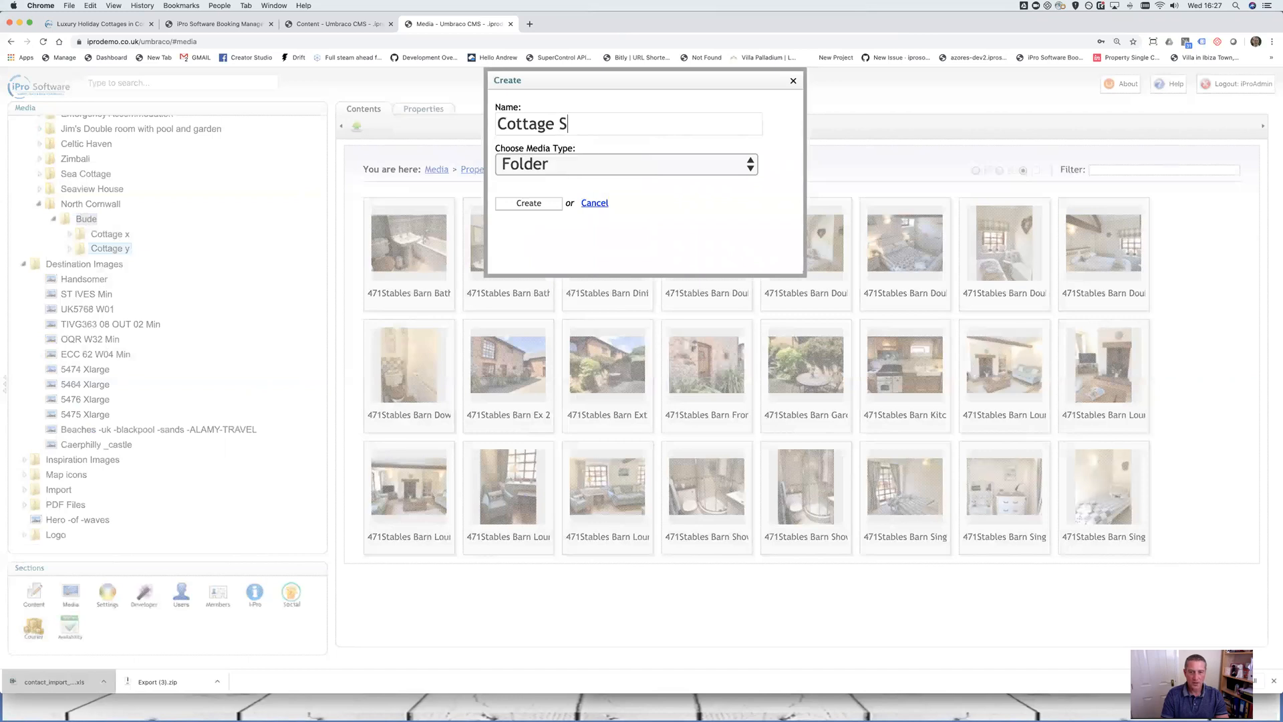
Create the Cottage Smith folder and browse Downloads for its photos
click(529, 202)
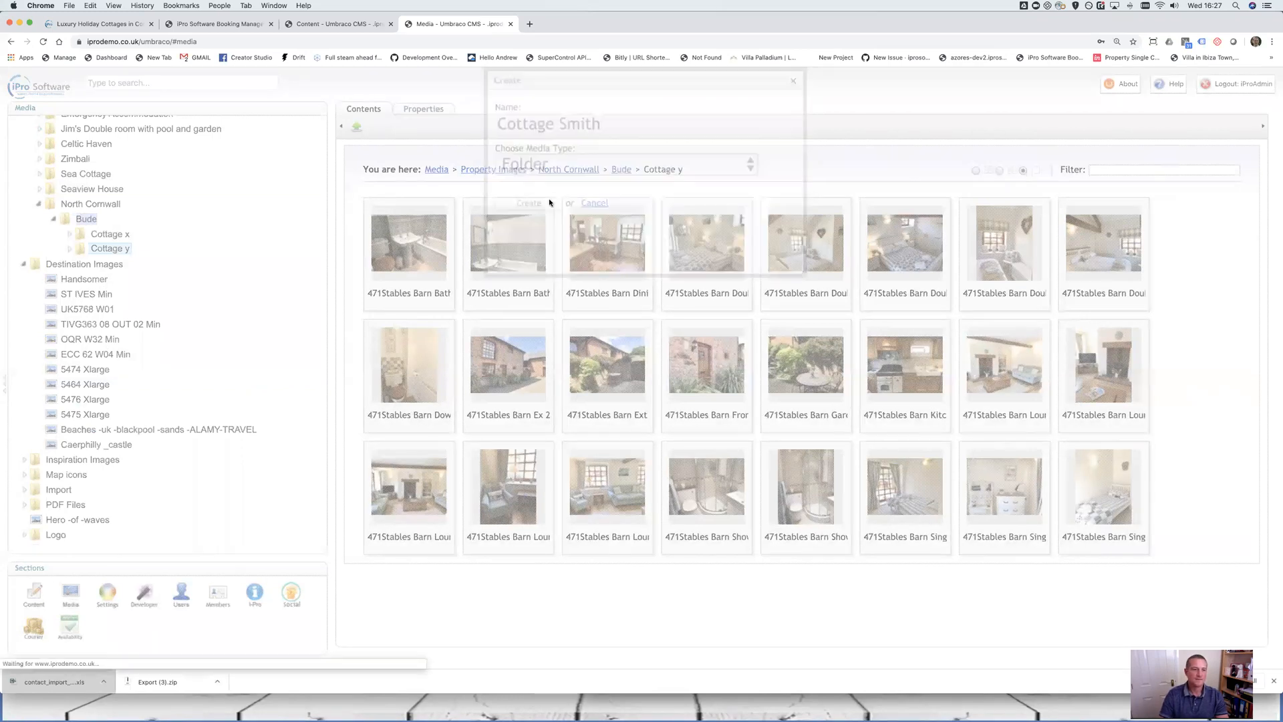
click(355, 128)
click(792, 253)
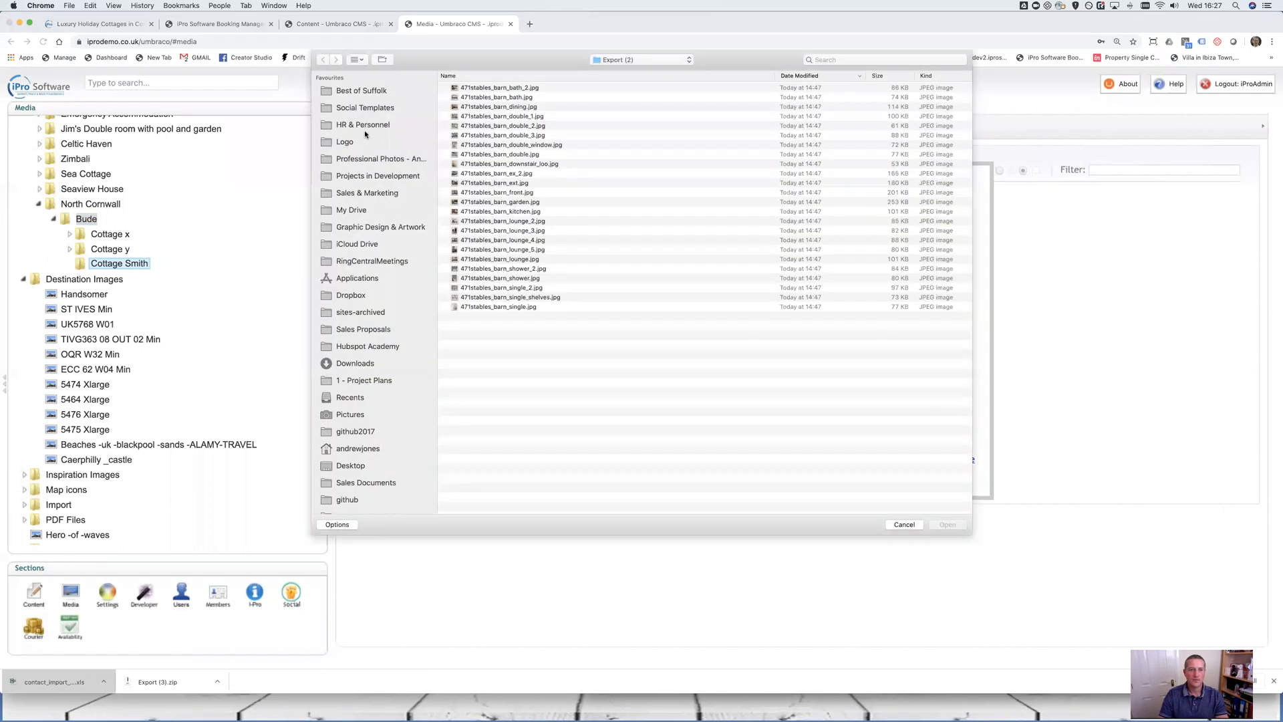
click(354, 364)
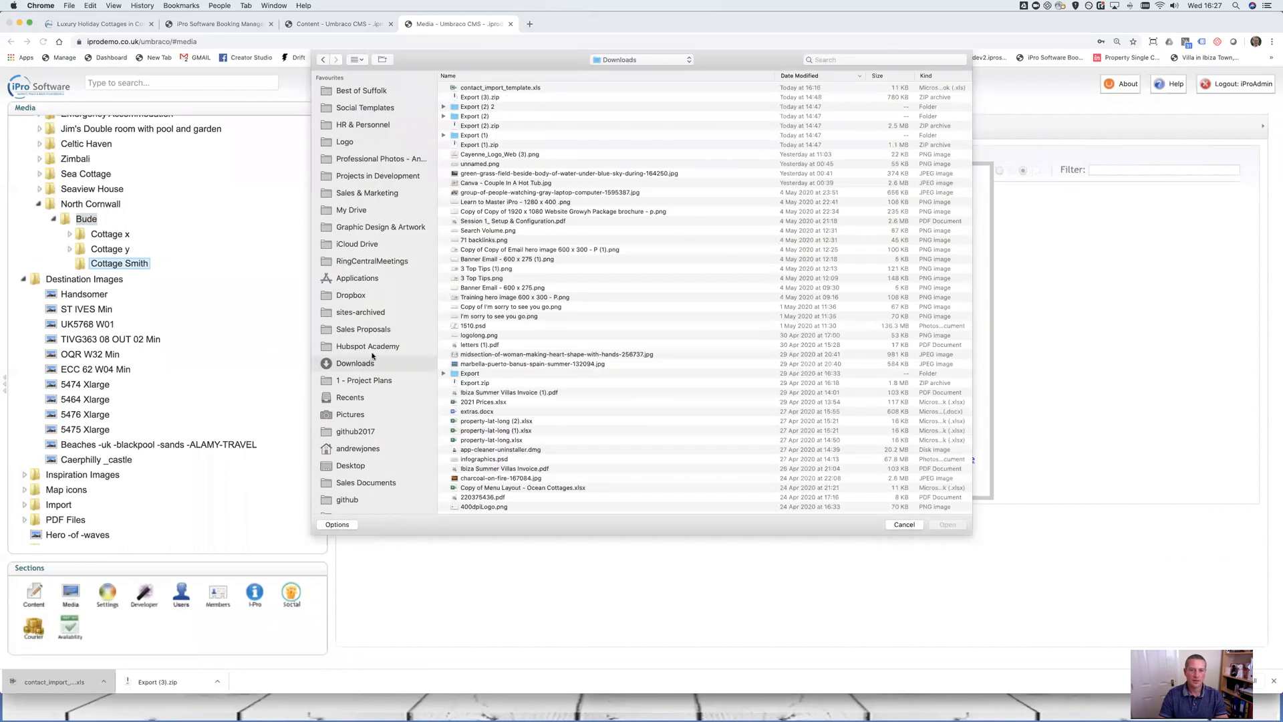
double_click(482, 107)
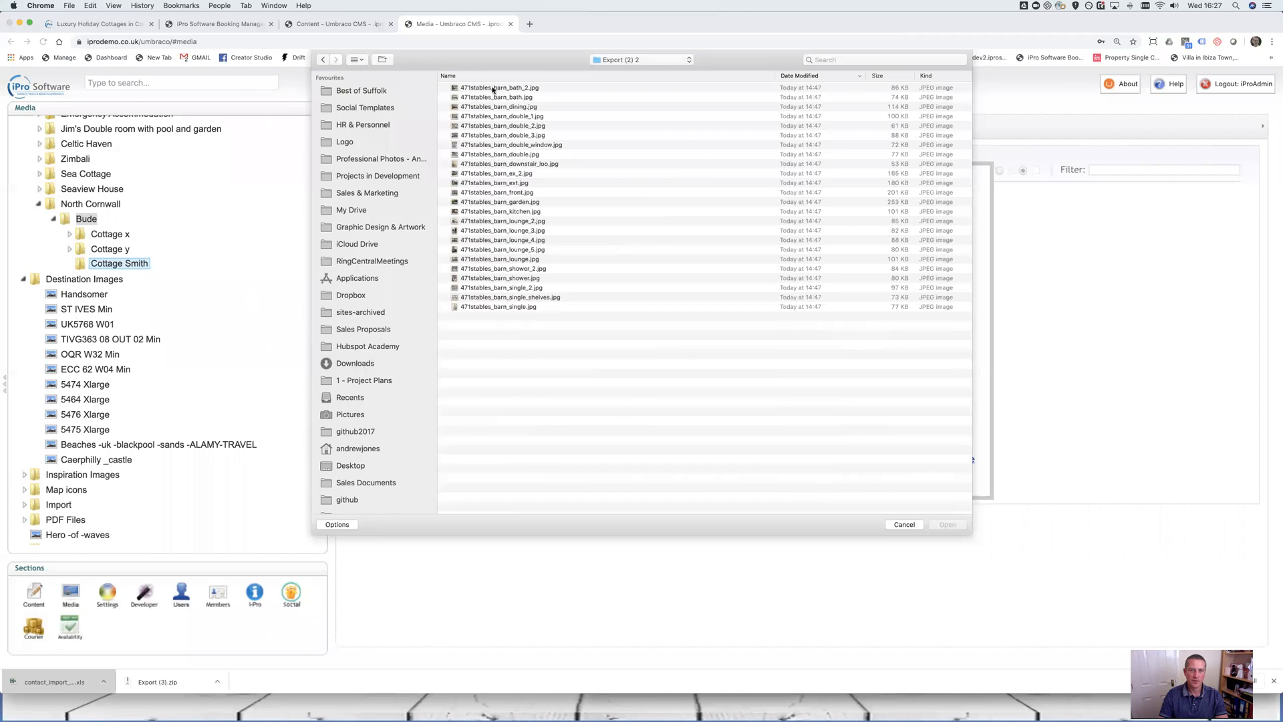
click(325, 60)
scroll(479, 124, up, 1)
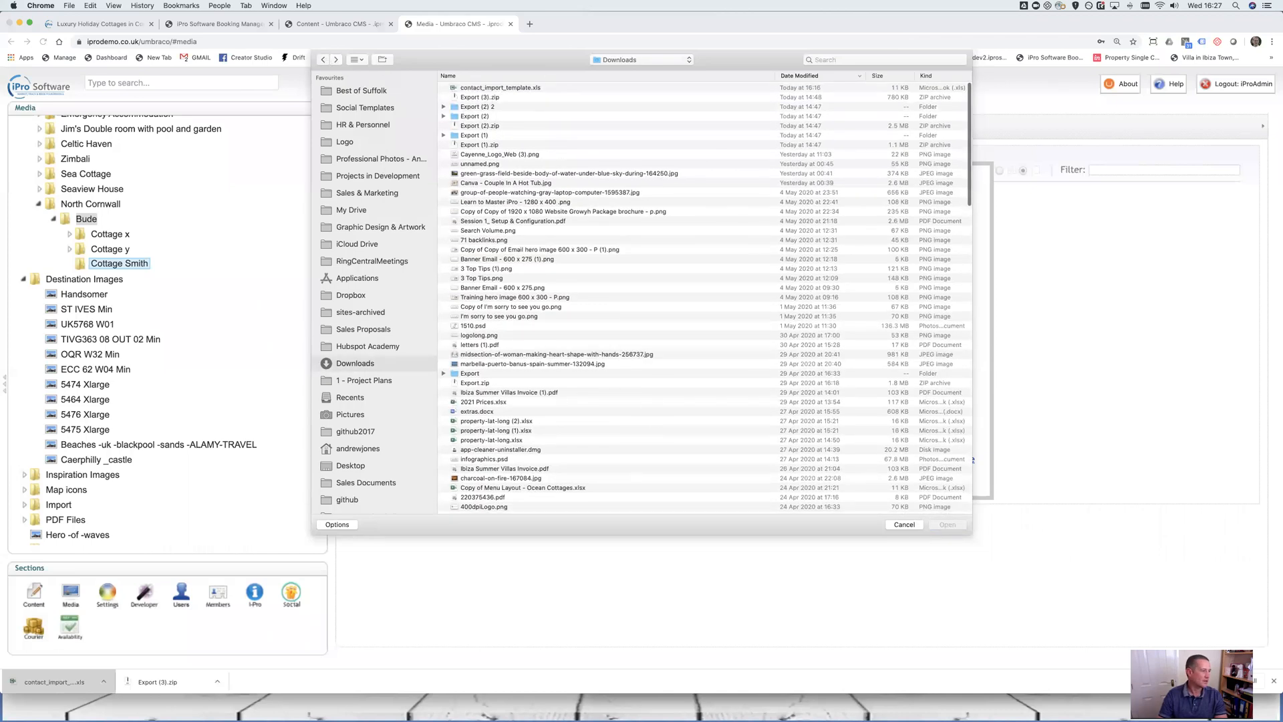
Unzip Export (3).zip from Downloads in Finder
key(super+Tab)
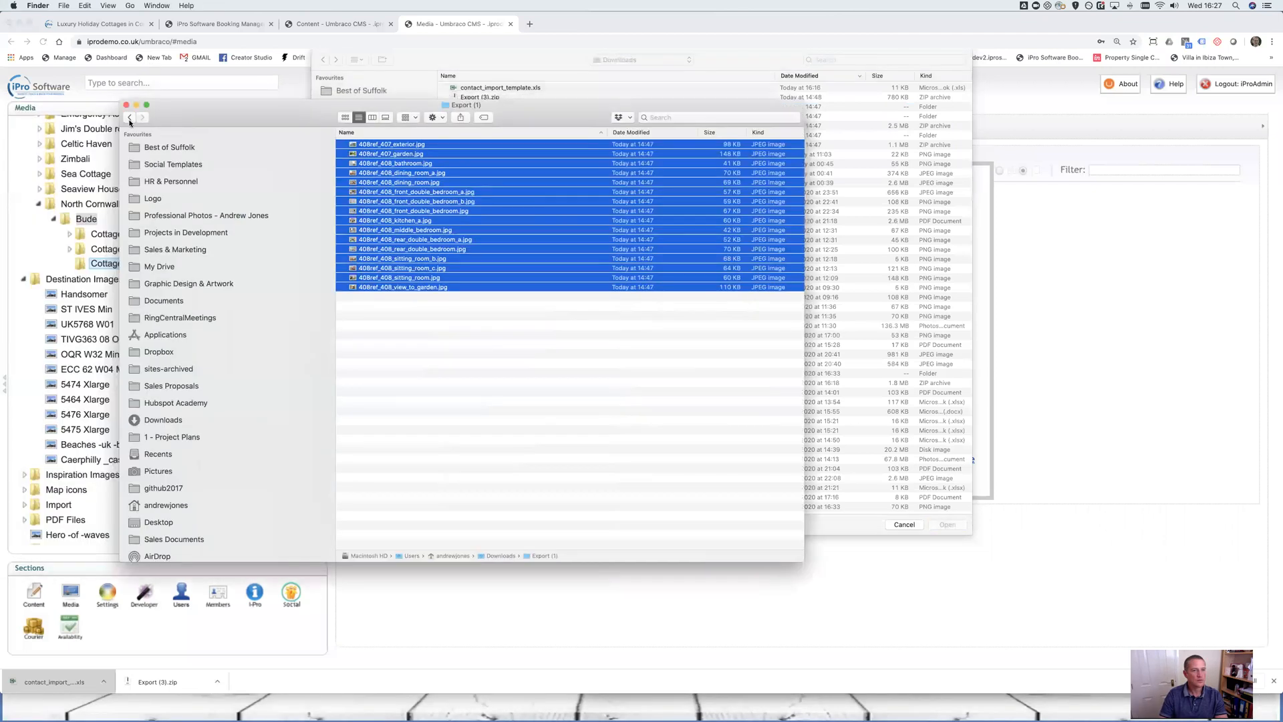
click(129, 117)
double_click(375, 154)
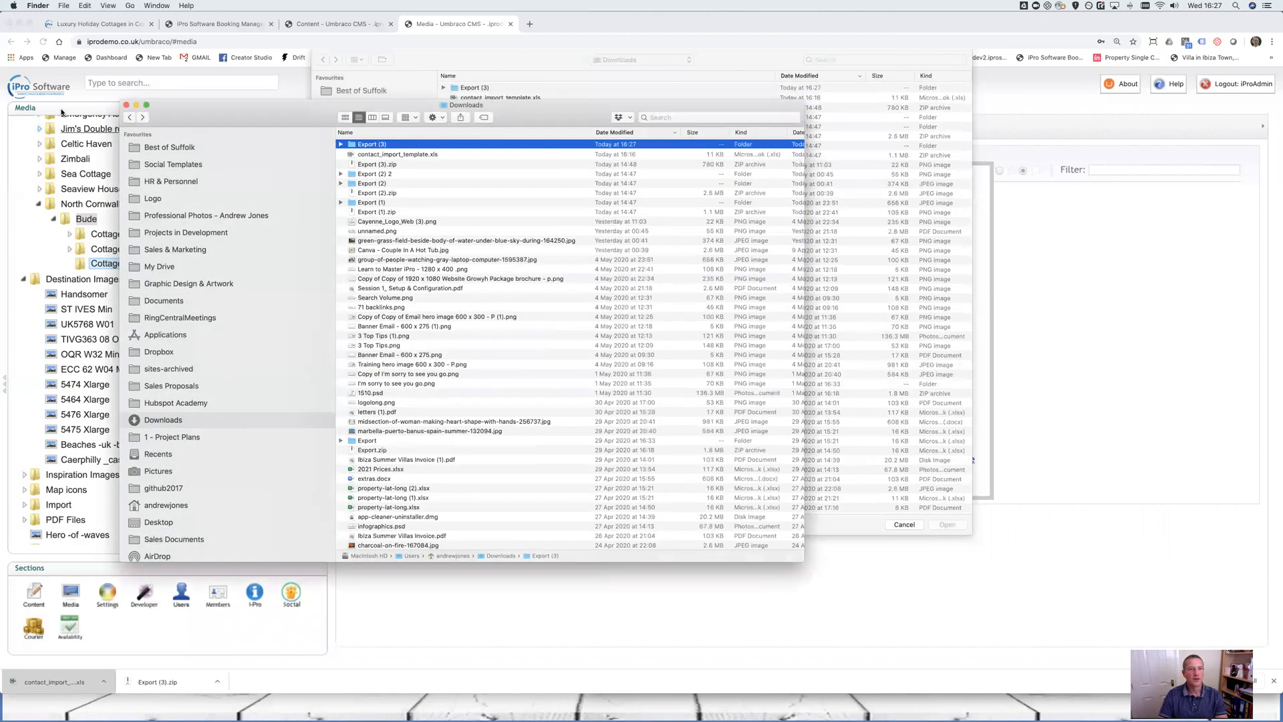
key(super+w)
Select all eight JPEGs in Export (3) and upload them to Cottage Smith
click(491, 89)
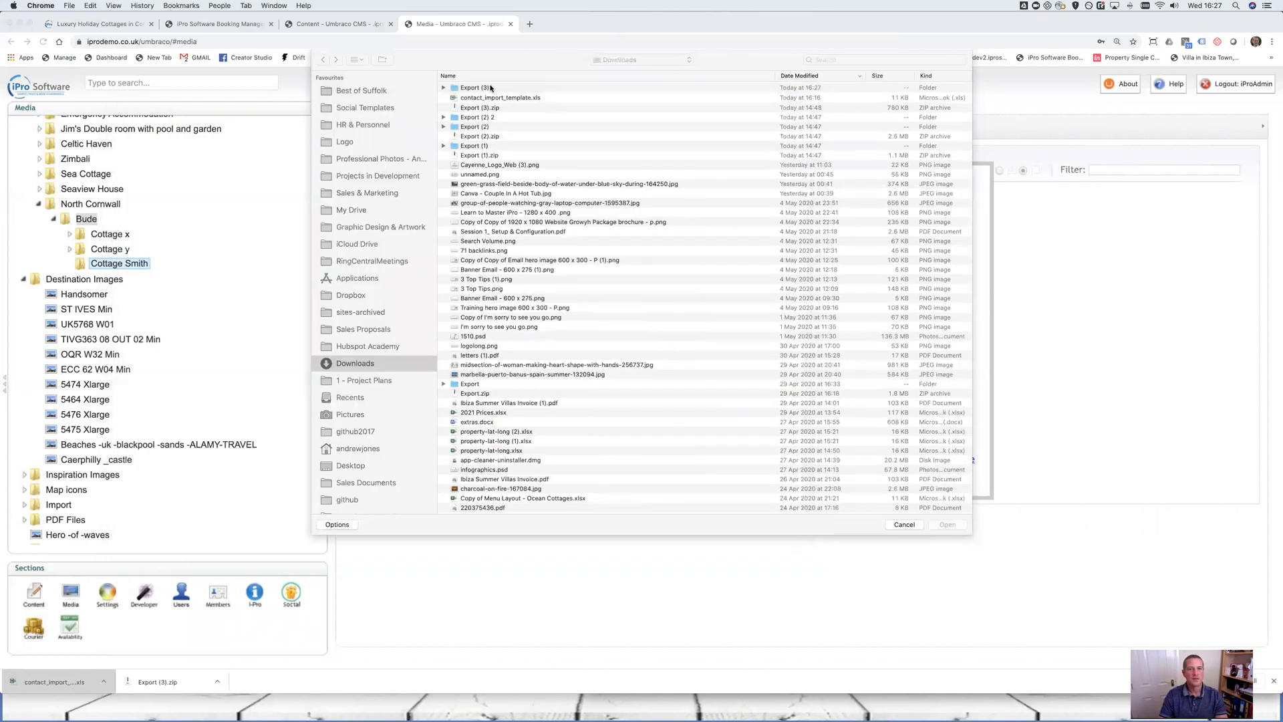
double_click(477, 88)
click(477, 89)
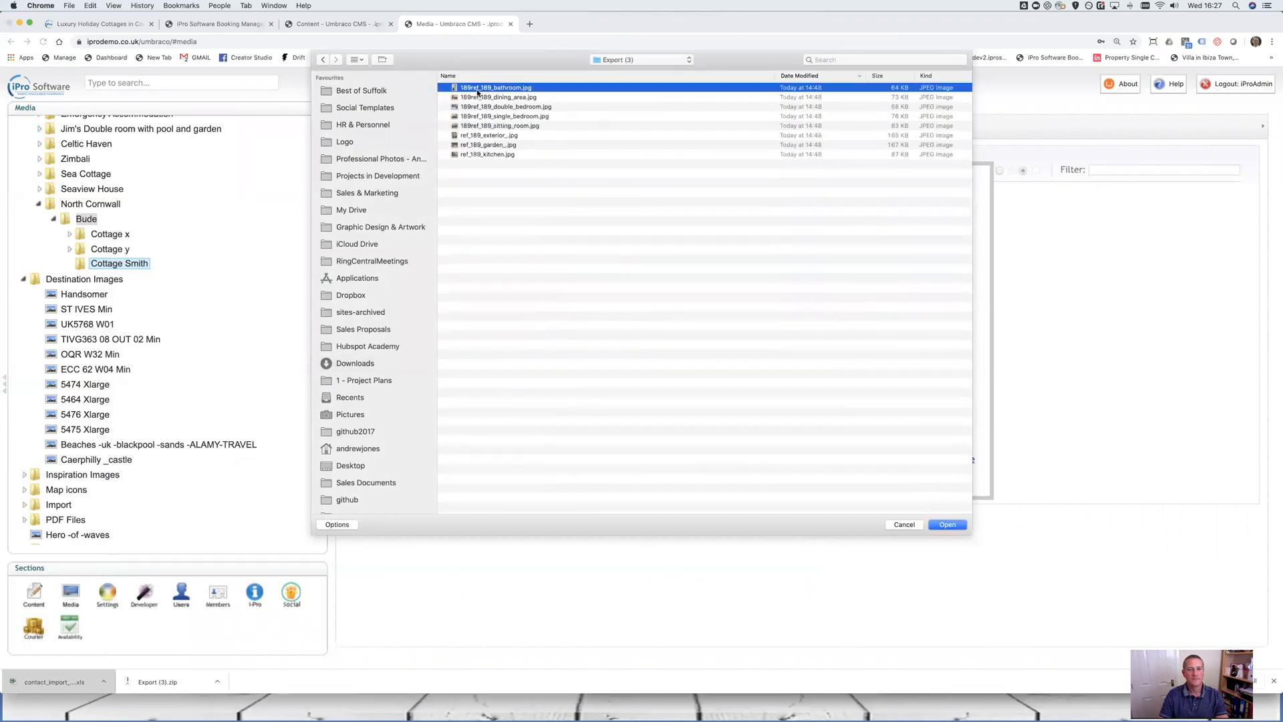
shift+click(473, 155)
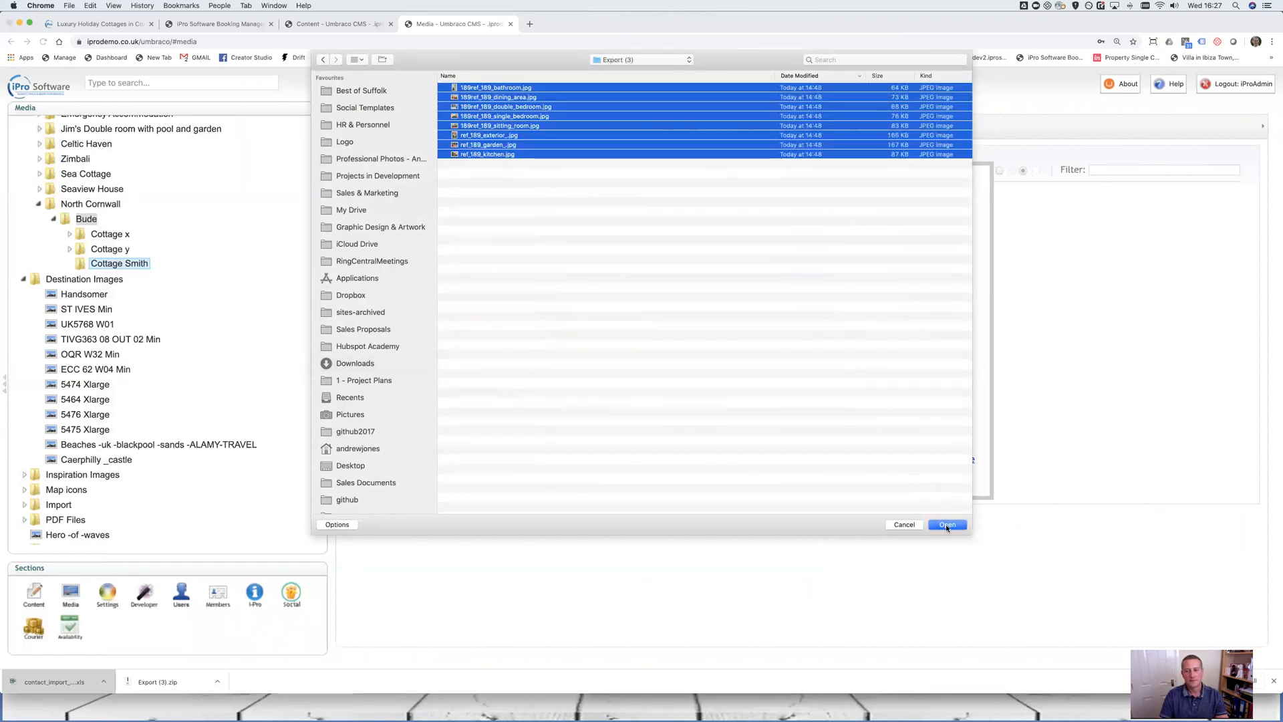
click(946, 524)
click(701, 465)
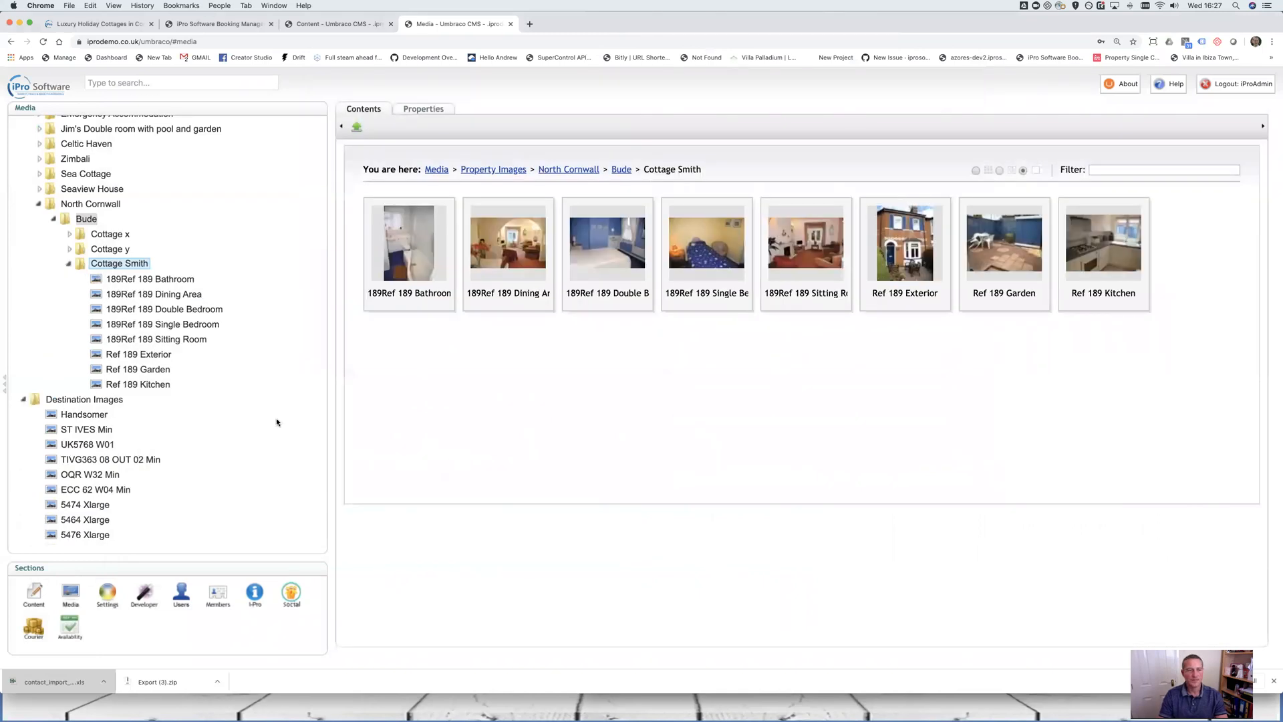
Collapse Cottage Smith, expand Cottage x and open the 408Ref 407 Exterior image details
click(69, 264)
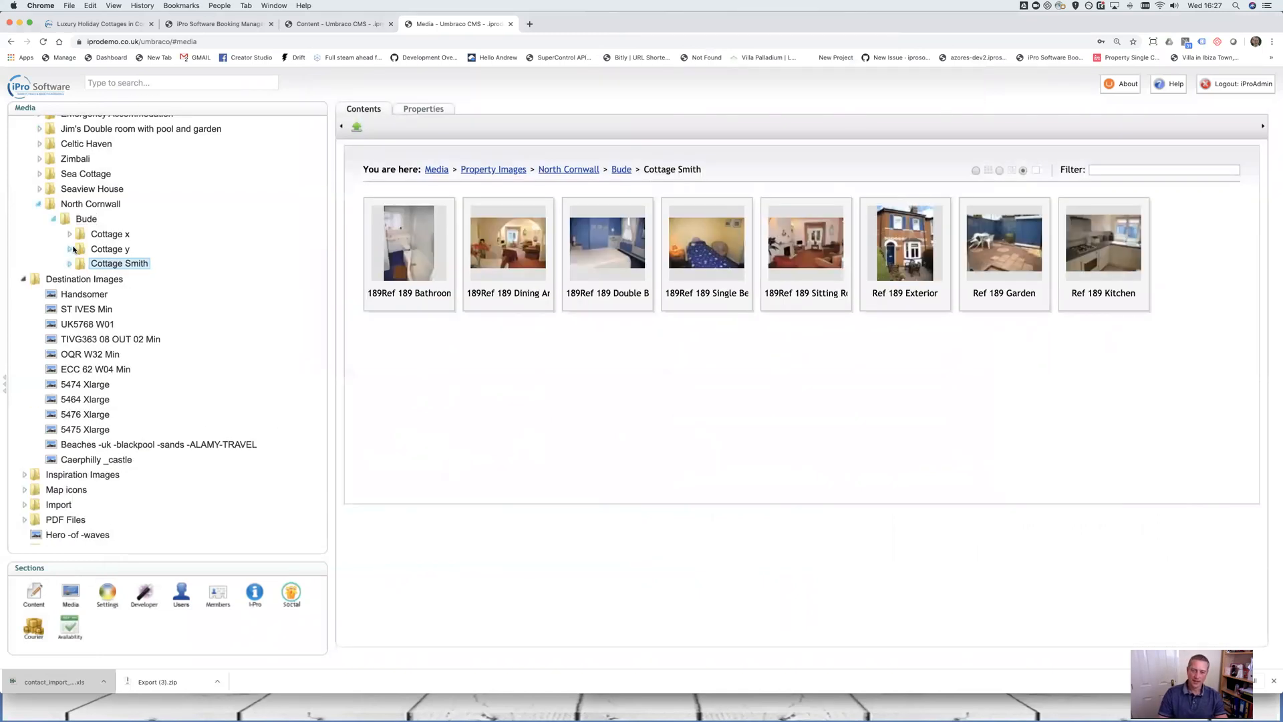
click(70, 234)
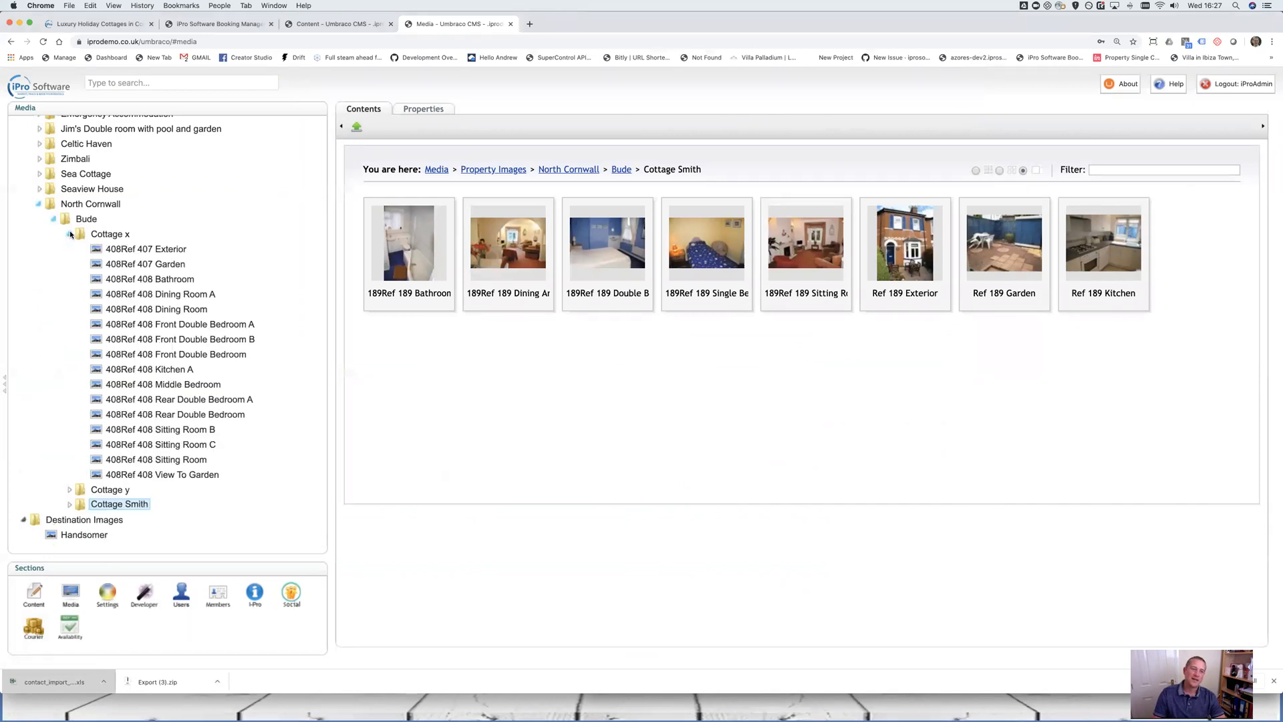
click(100, 234)
click(139, 250)
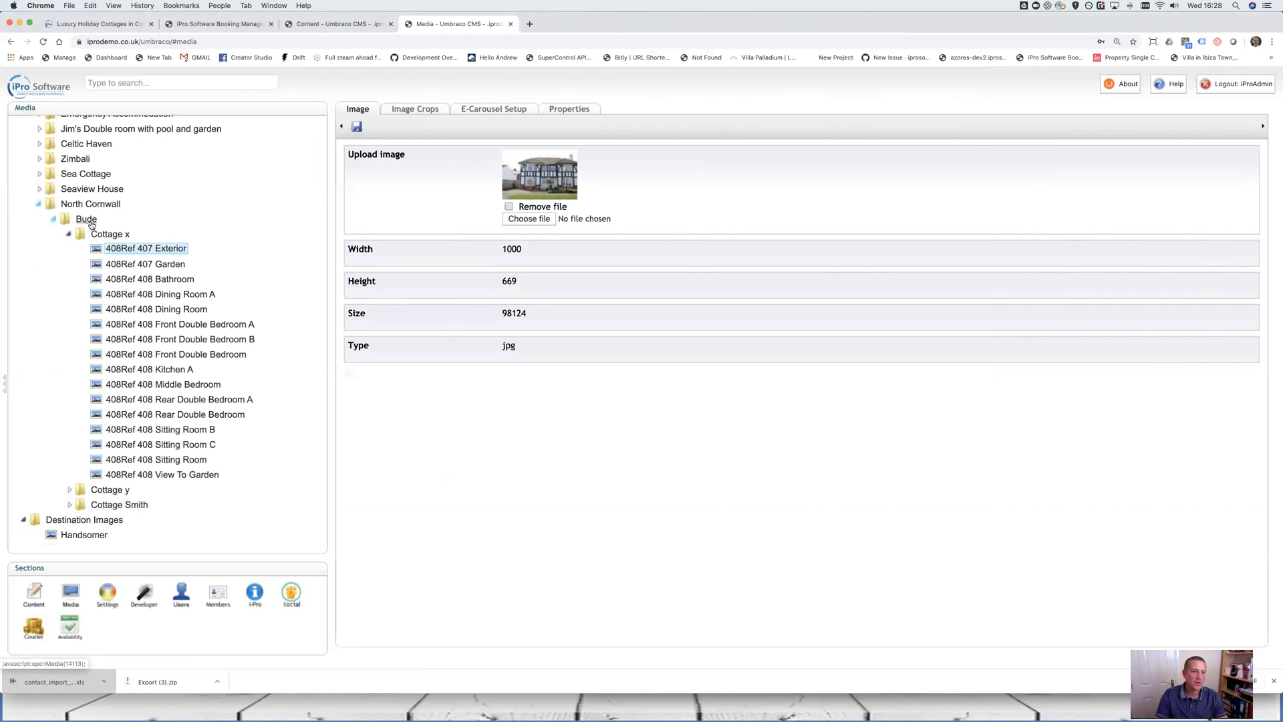
Create a Cottage B folder under Bude and browse for photos to upload into it
right_click(86, 219)
click(104, 261)
click(604, 166)
click(595, 188)
click(587, 123)
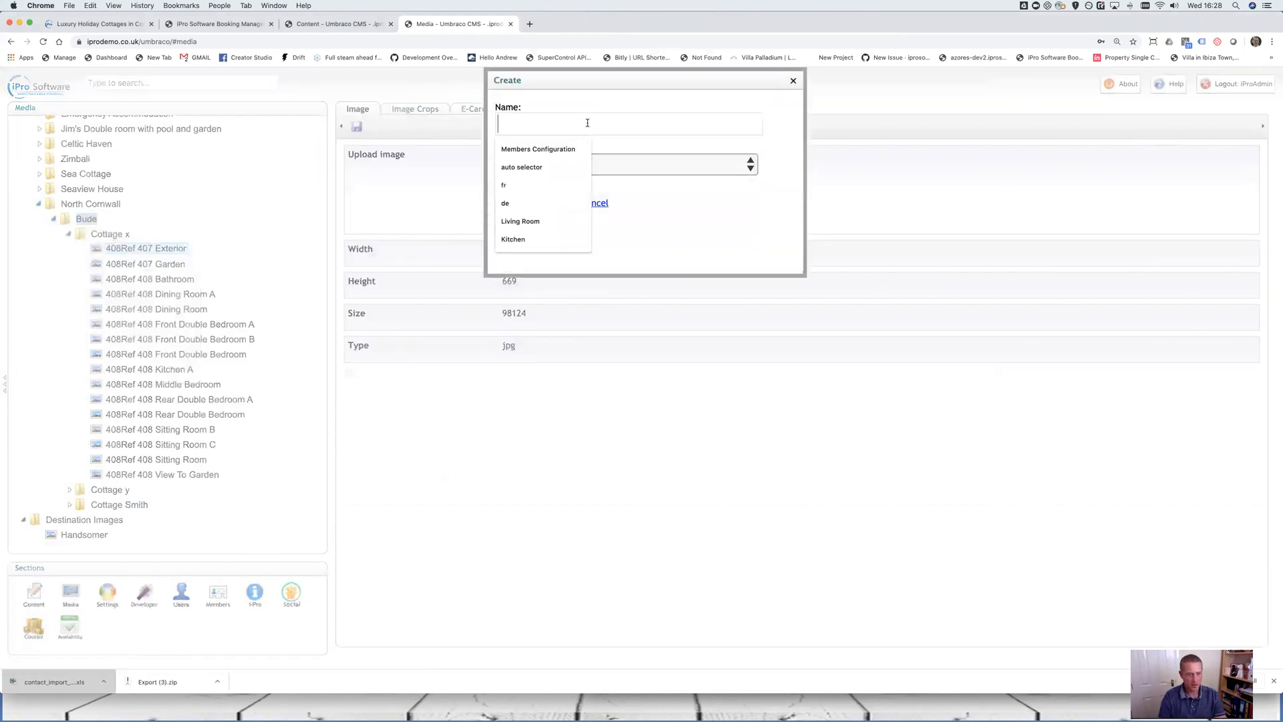
text(Cottage B)
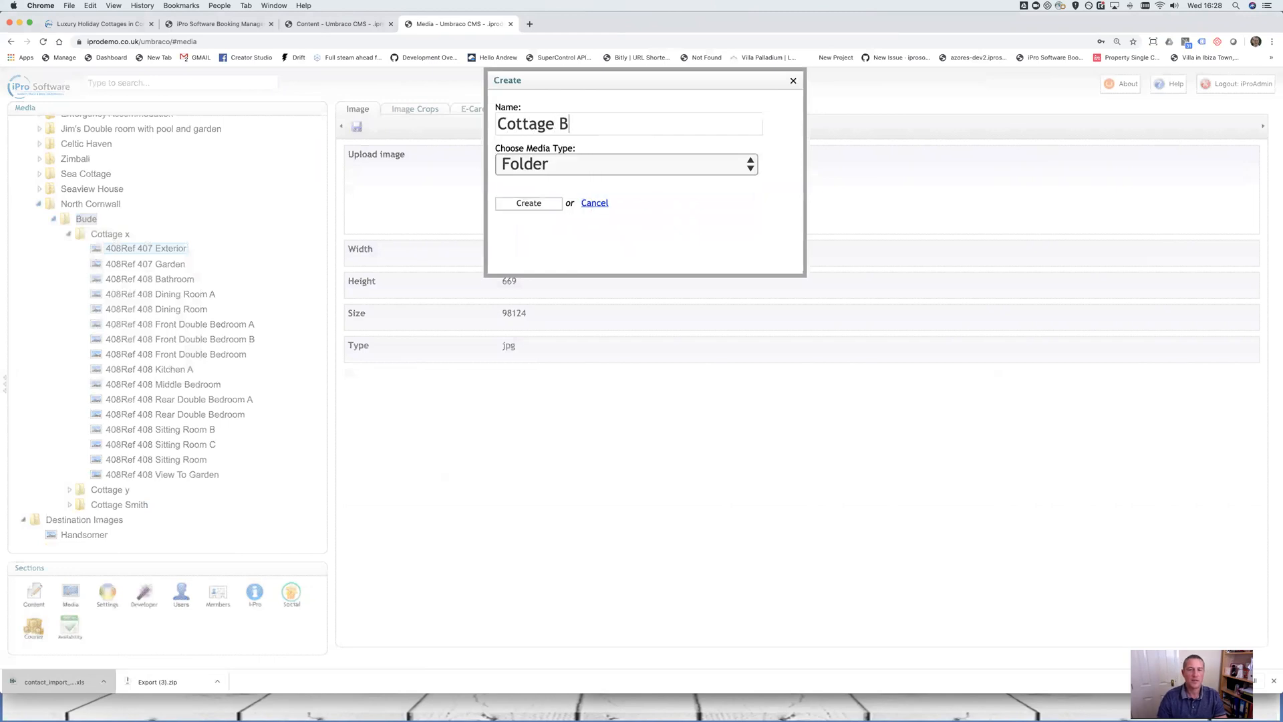
click(547, 203)
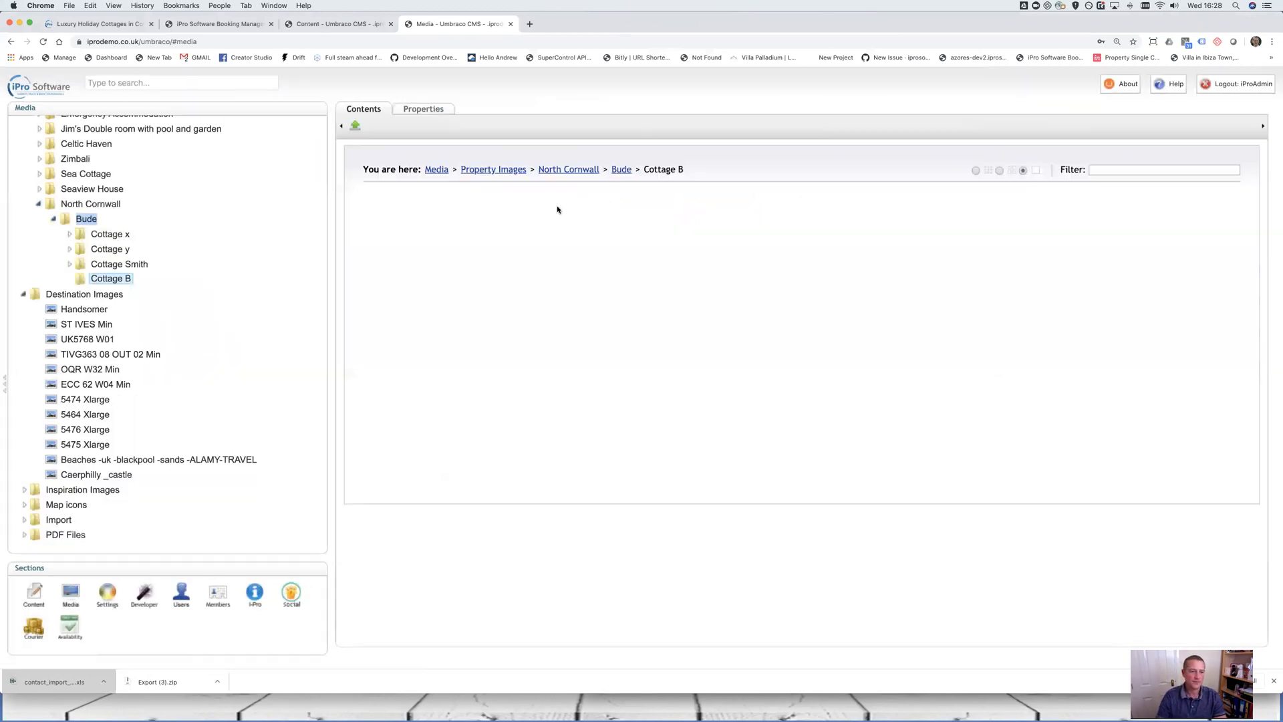
click(356, 129)
click(763, 251)
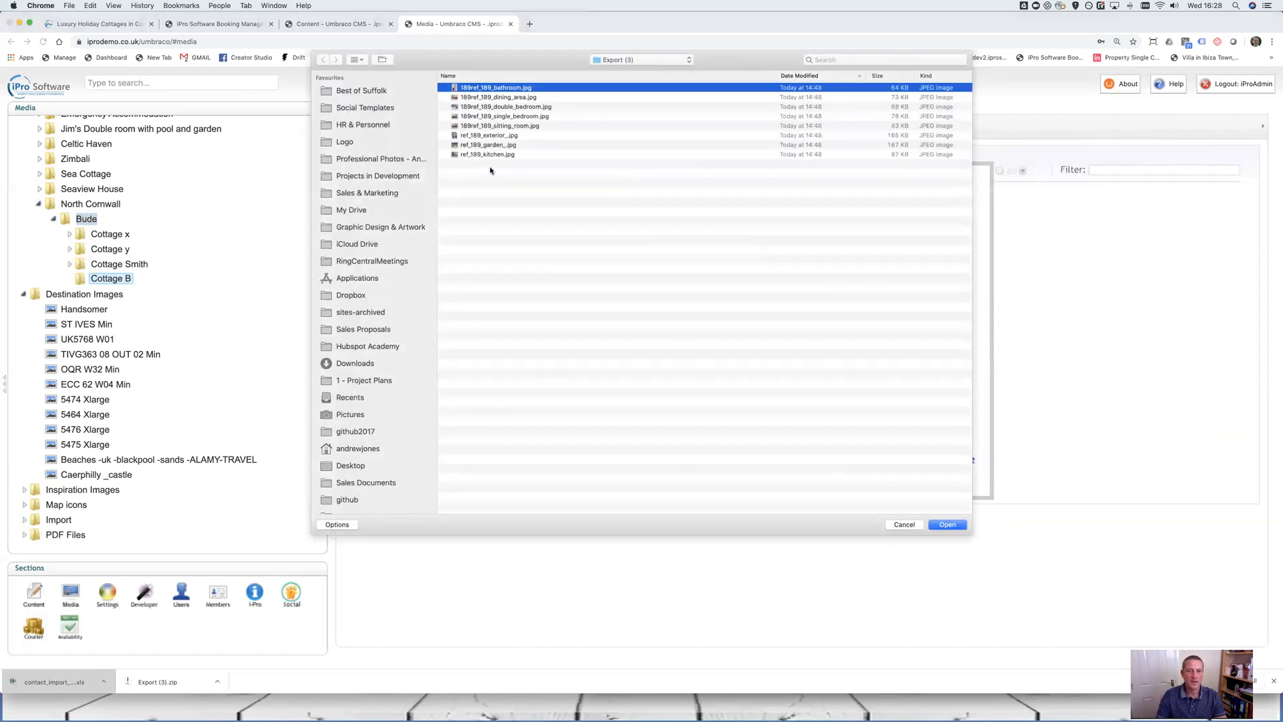
Queue the eight Export (3) photos and retitle the first 'Cottage offers a stunning bathroom'
shift+click(500, 156)
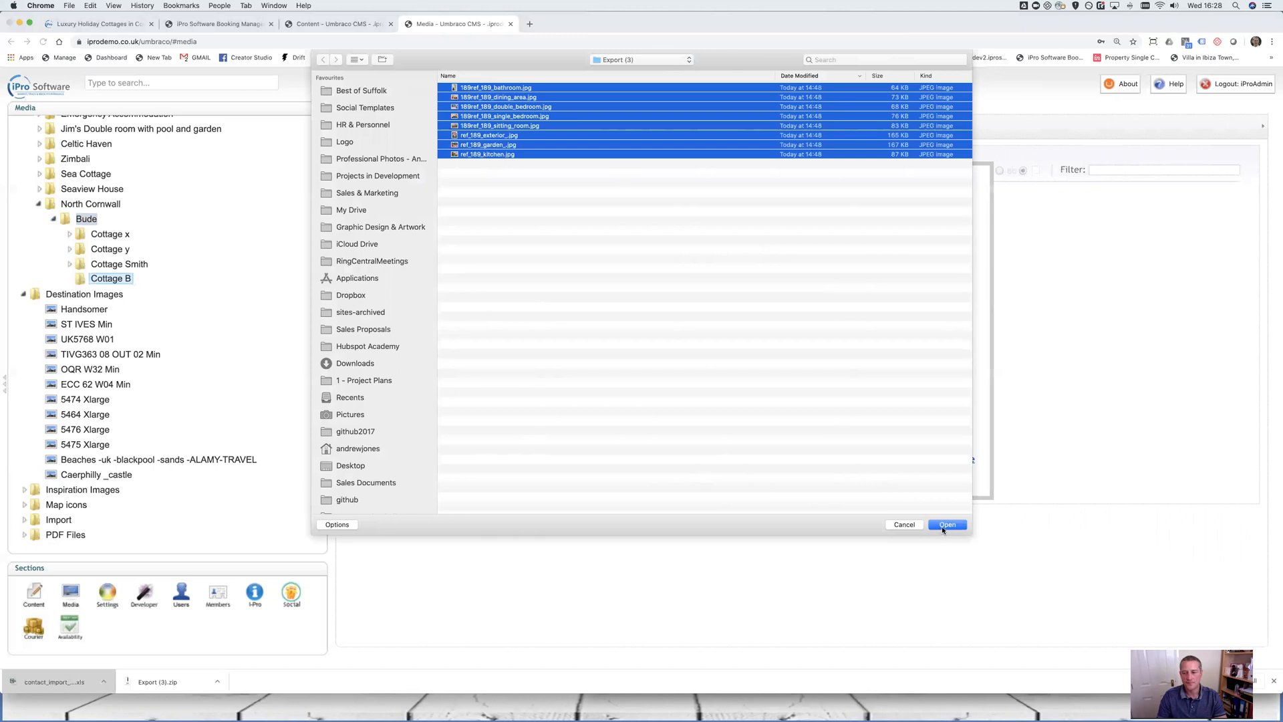
click(944, 525)
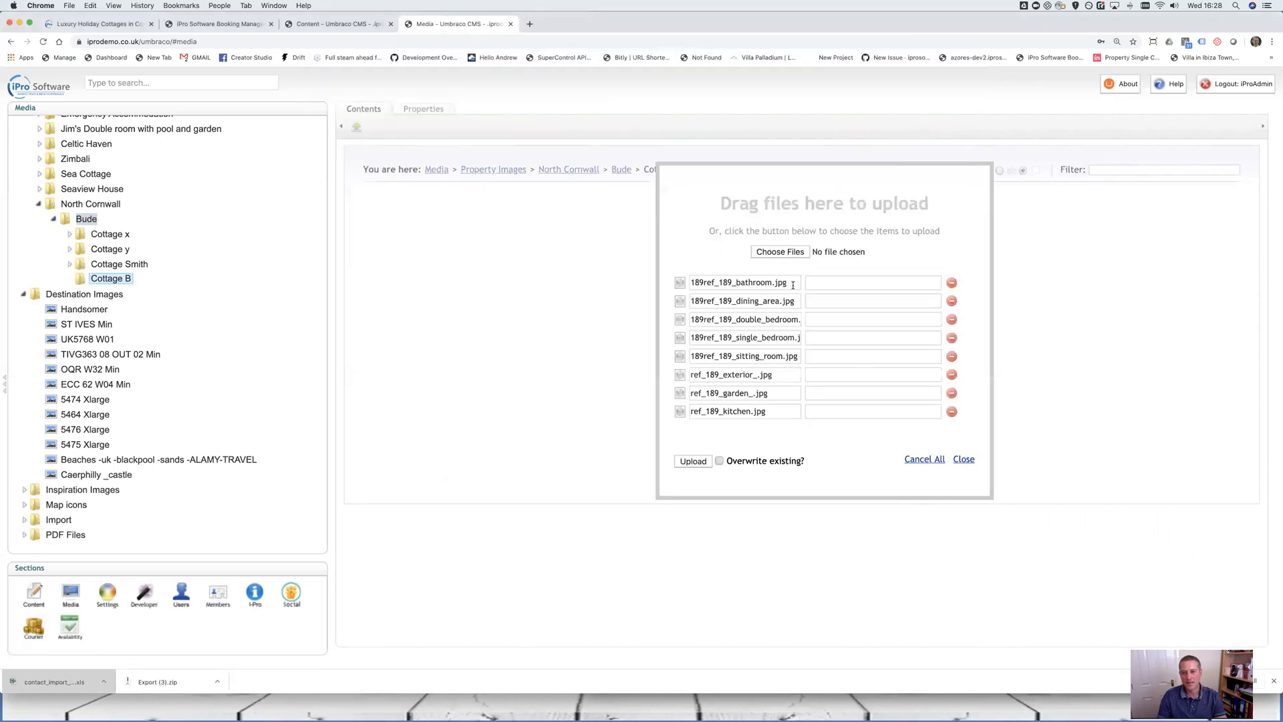
click(613, 281)
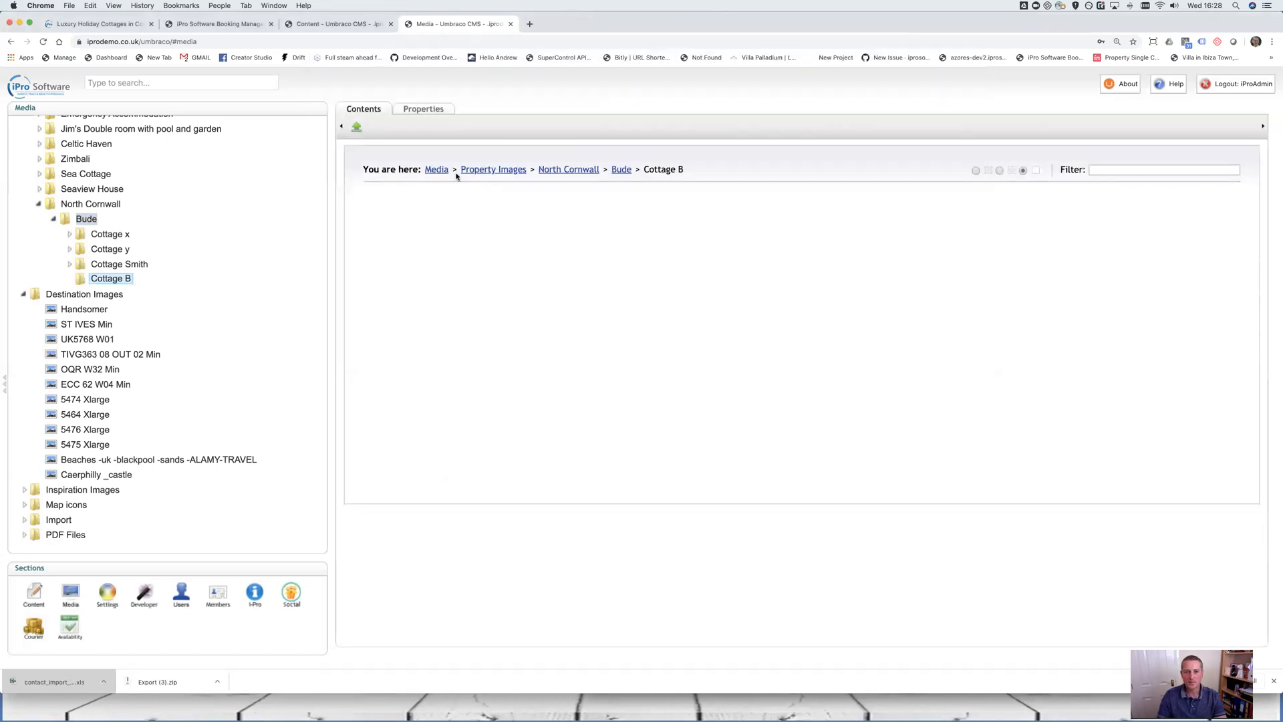
click(356, 127)
click(735, 282)
key(BackSpace)
key(BackSpace)
key(BackSpace)
key(BackSpace)
key(BackSpace)
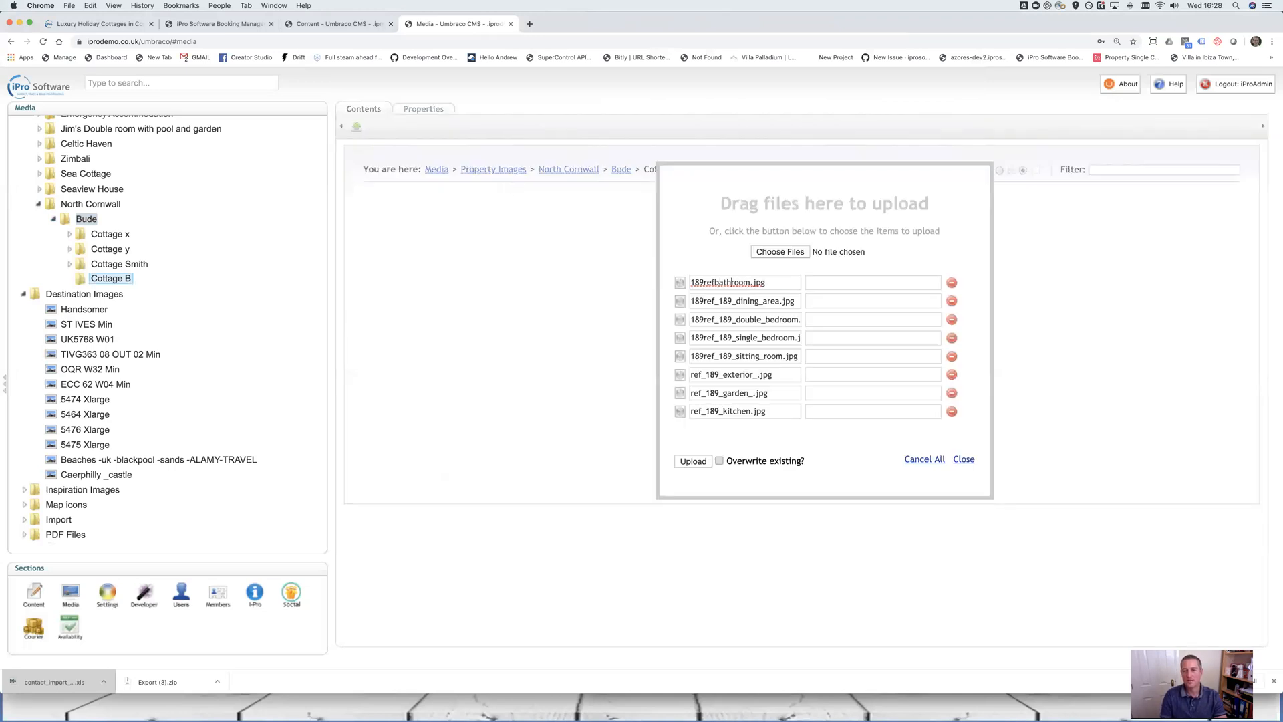
key(BackSpace)
key(BackSpace)
key(BackSpace)
key(BackSpace)
key(BackSpace)
key(BackSpace)
key(BackSpace)
key(BackSpace)
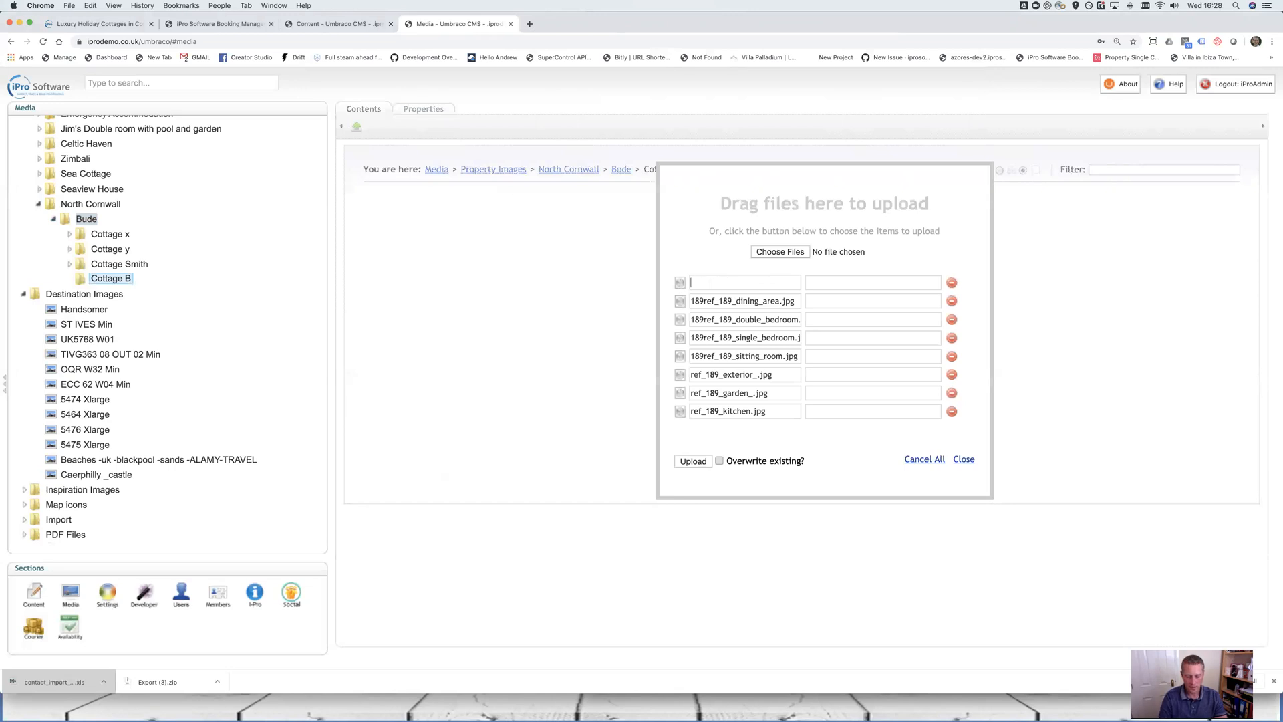
text(Cottage of)
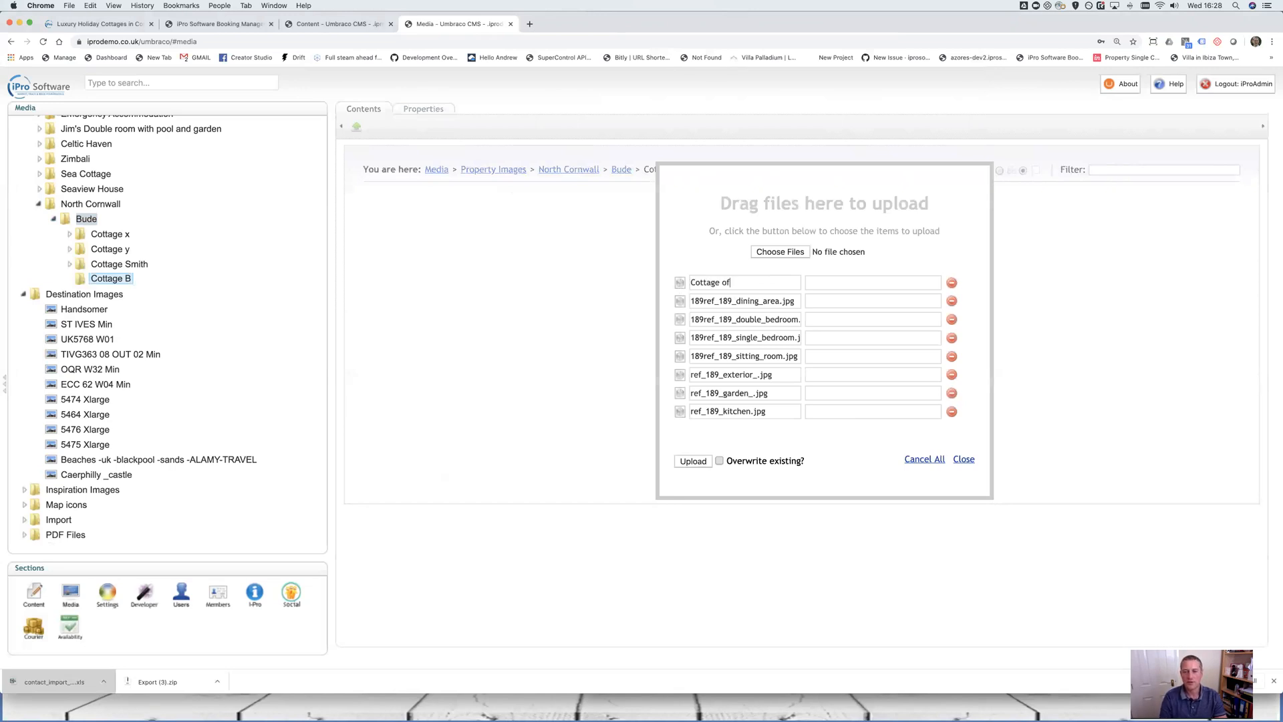
text(fers a stunning)
text(bathroom)
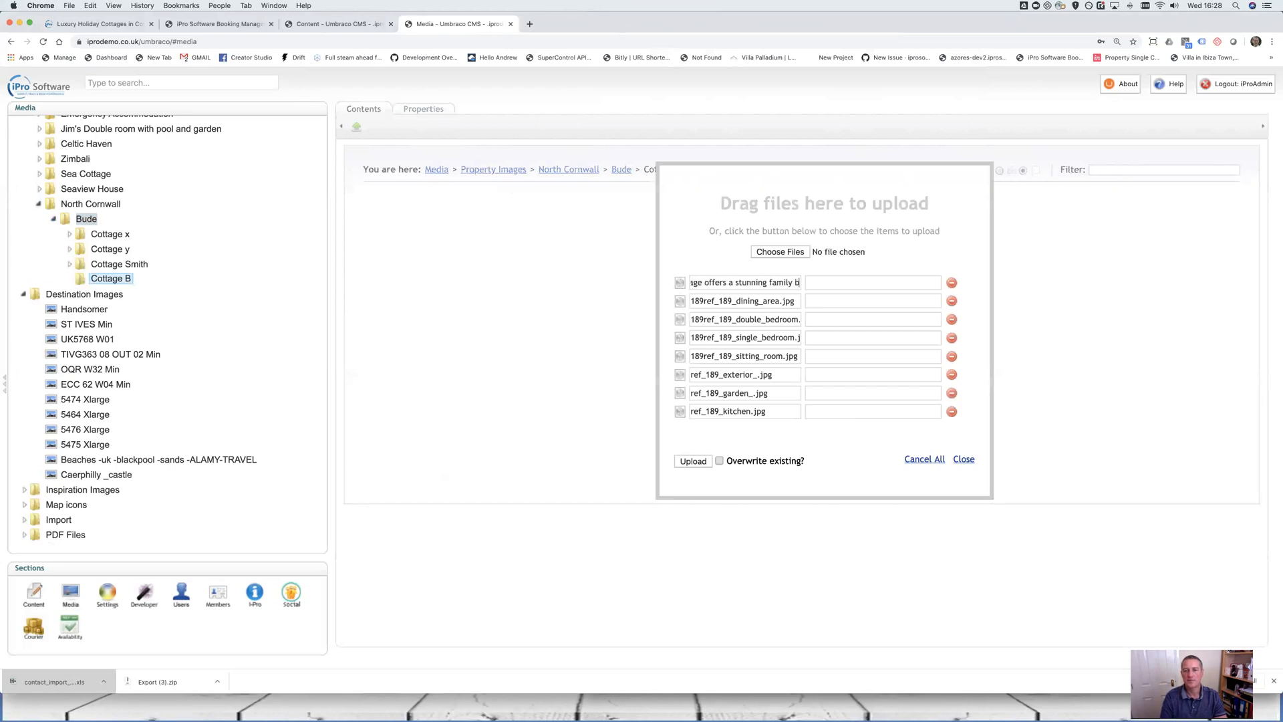
Retitle the second photo 'Family dining area seats 12'
drag(797, 300, 713, 302)
click(721, 302)
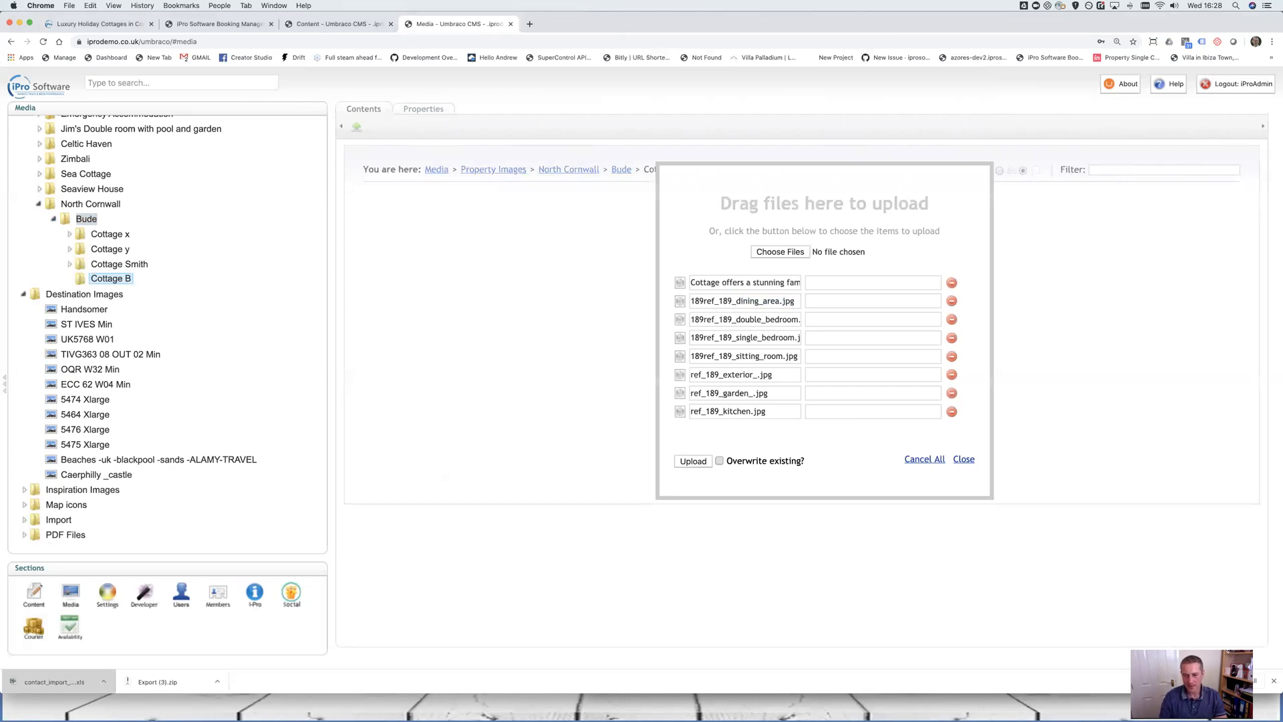
key(BackSpace)
key(BackSpace)
key(BackSpace)
key(BackSpace)
key(BackSpace)
key(BackSpace)
key(BackSpace)
key(BackSpace)
key(BackSpace)
key(BackSpace)
key(BackSpace)
key(BackSpace)
key(BackSpace)
key(BackSpace)
key(BackSpace)
key(BackSpace)
key(BackSpace)
key(BackSpace)
key(BackSpace)
key(BackSpace)
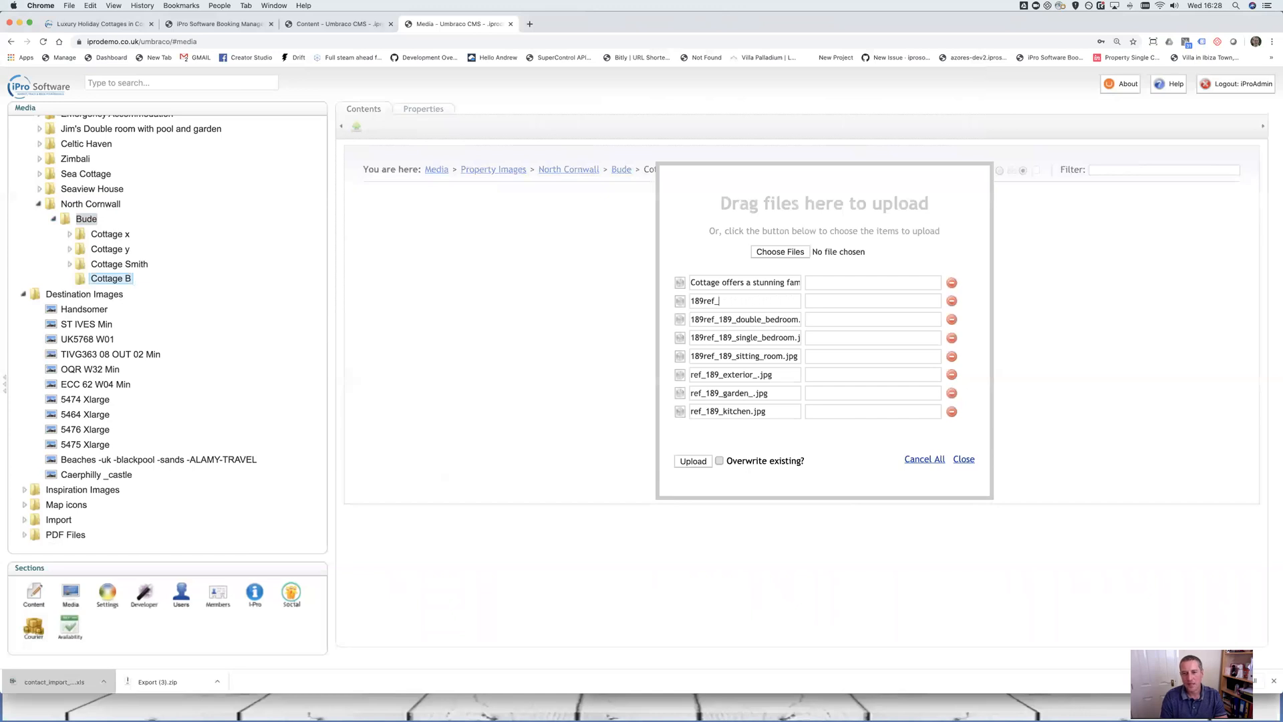
text(Fmai)
key(BackSpace)
text(amily dining area seats 12)
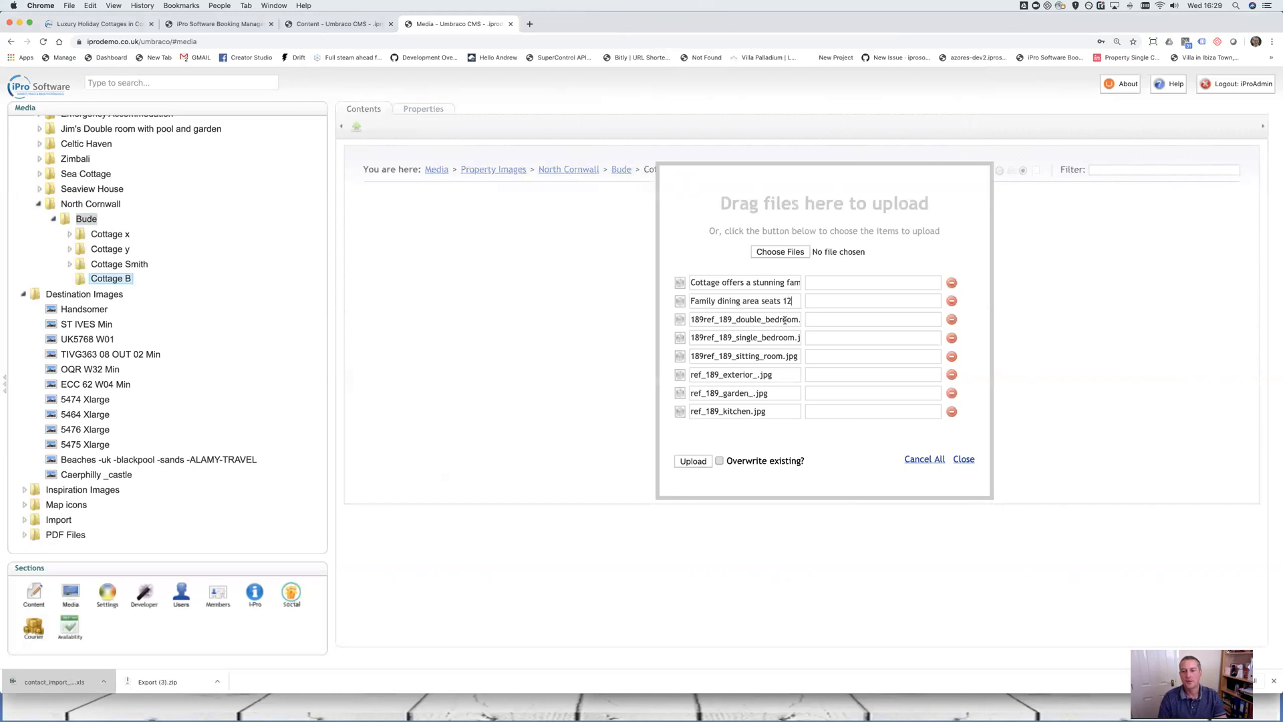
Retitle the third photo with a caption ending 'this holiday cottage apart', then upload all eight
drag(799, 321, 633, 323)
click(634, 323)
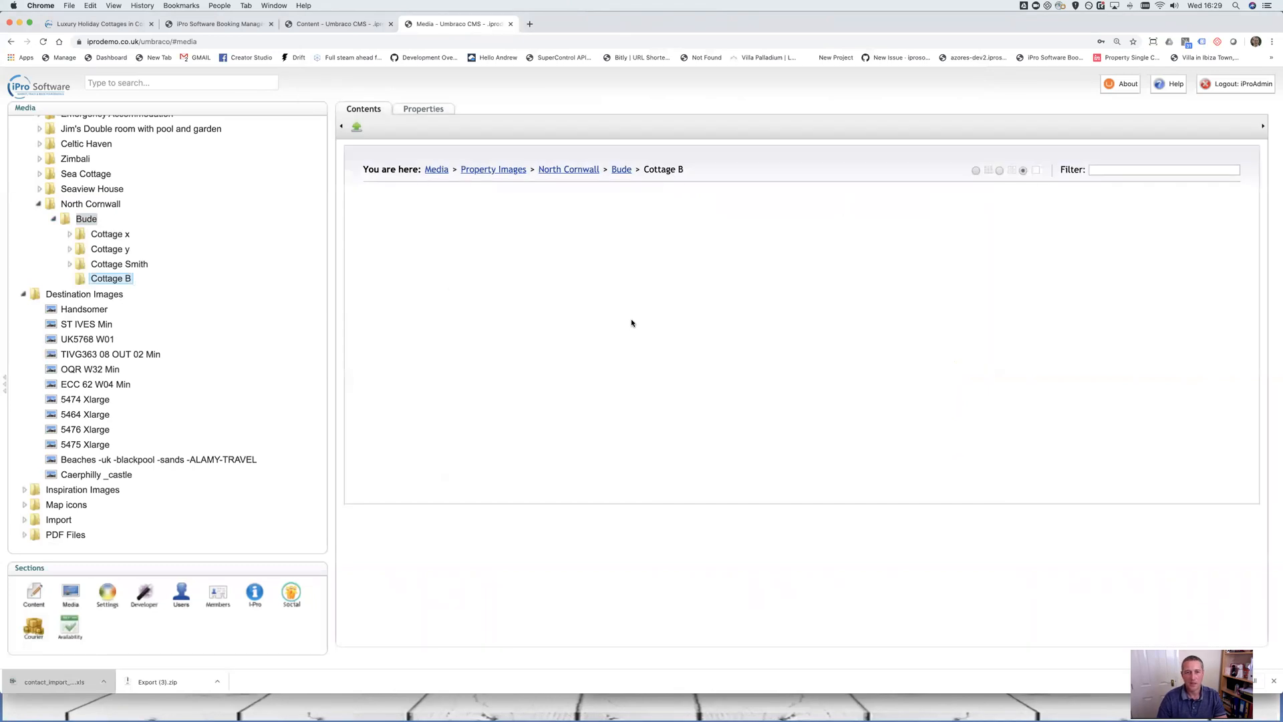
click(356, 127)
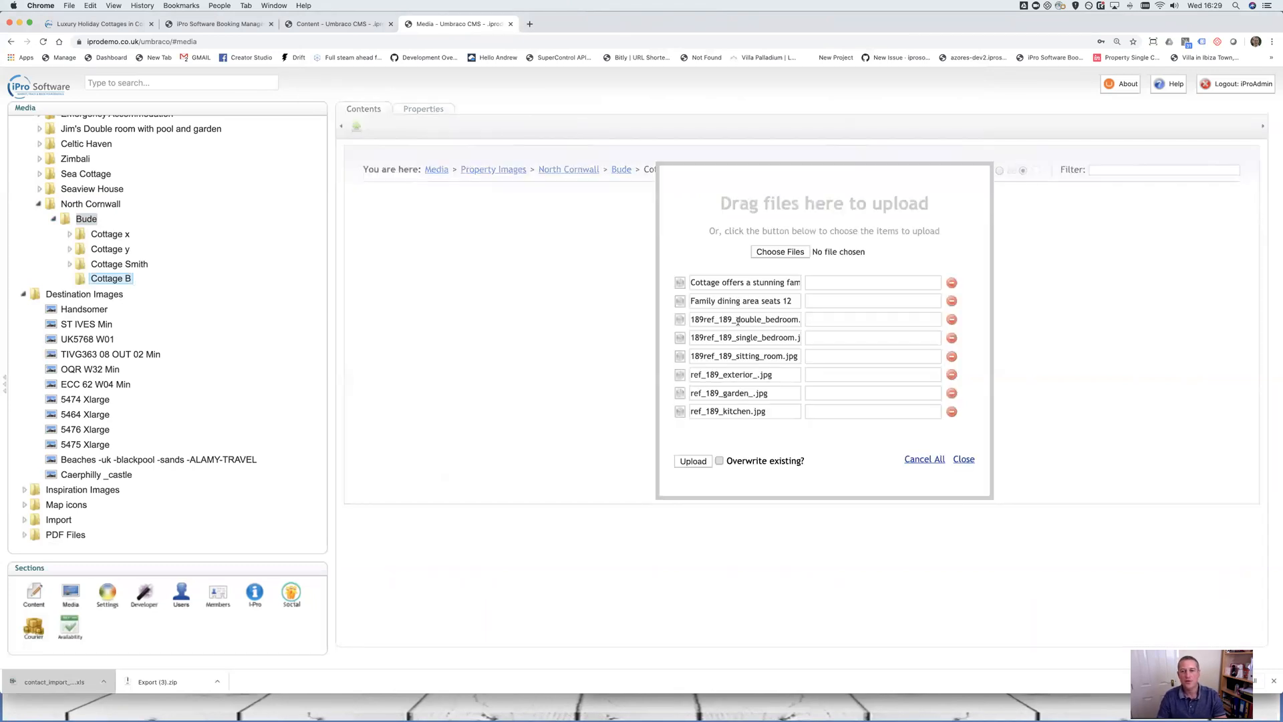
drag(694, 321, 805, 322)
key(BackSpace)
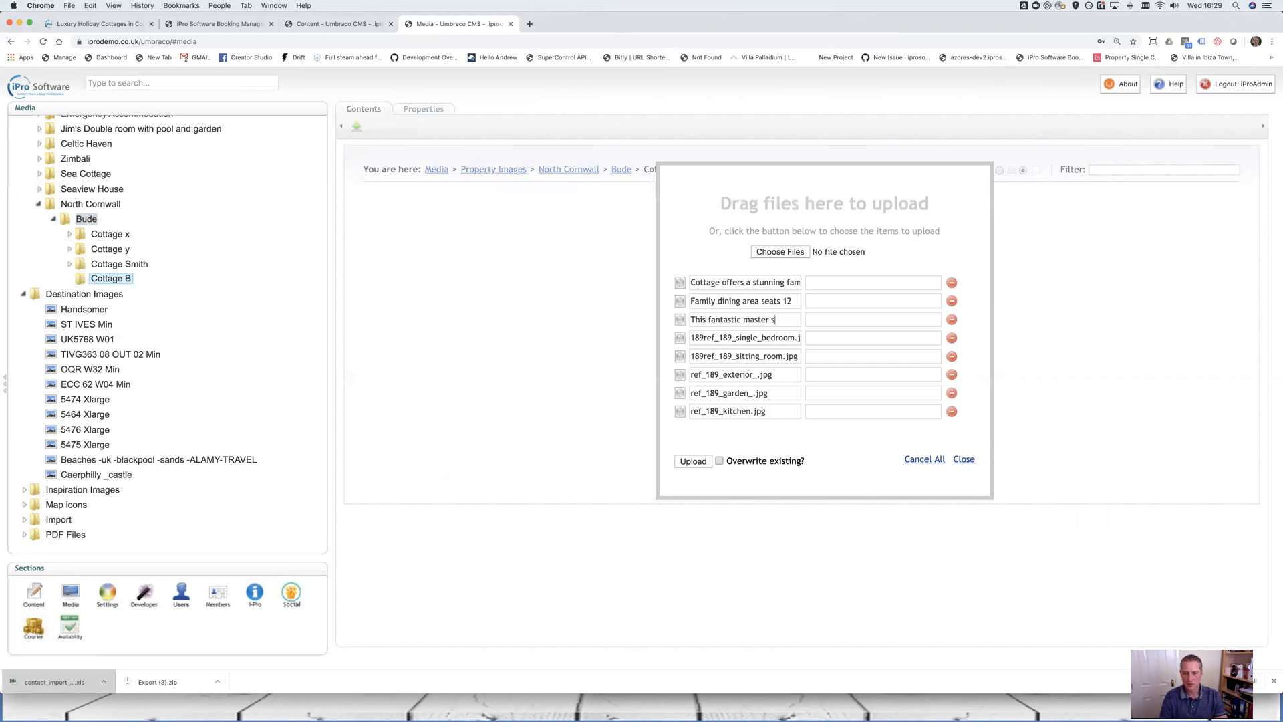
text(ets this )
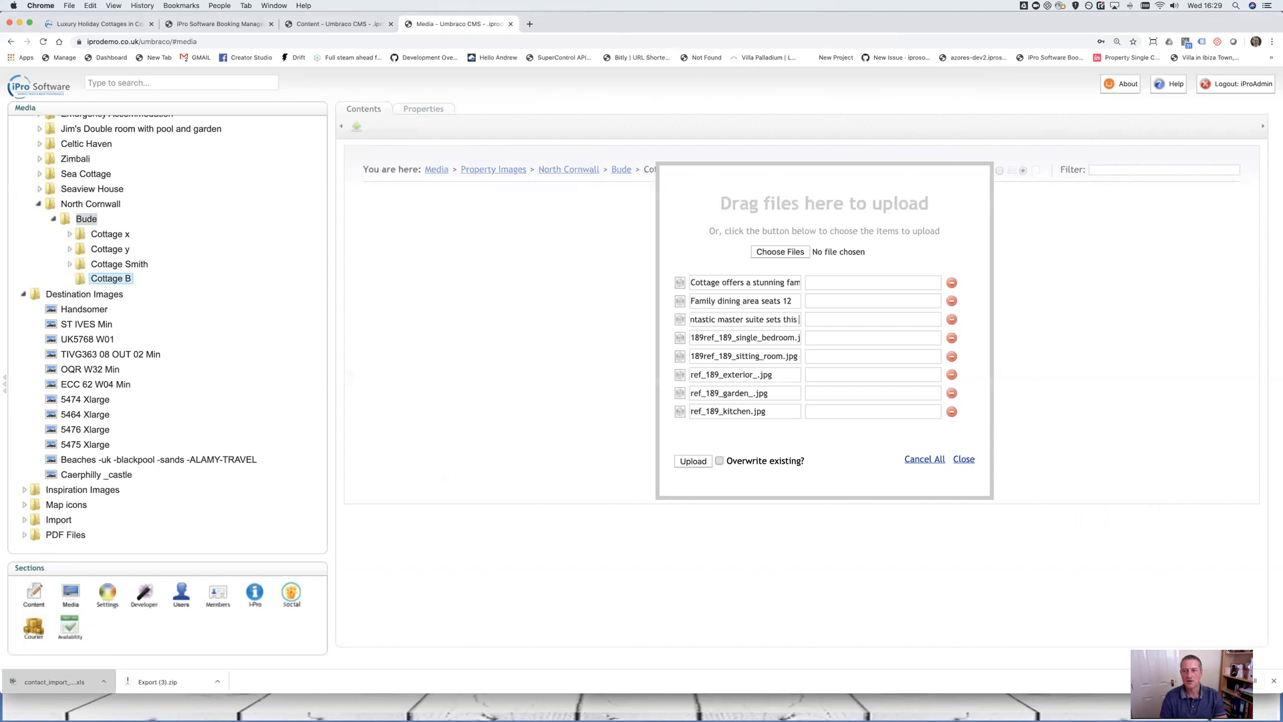
text(holiday cottage apaar)
key(BackSpace)
key(BackSpace)
text(rt)
click(693, 461)
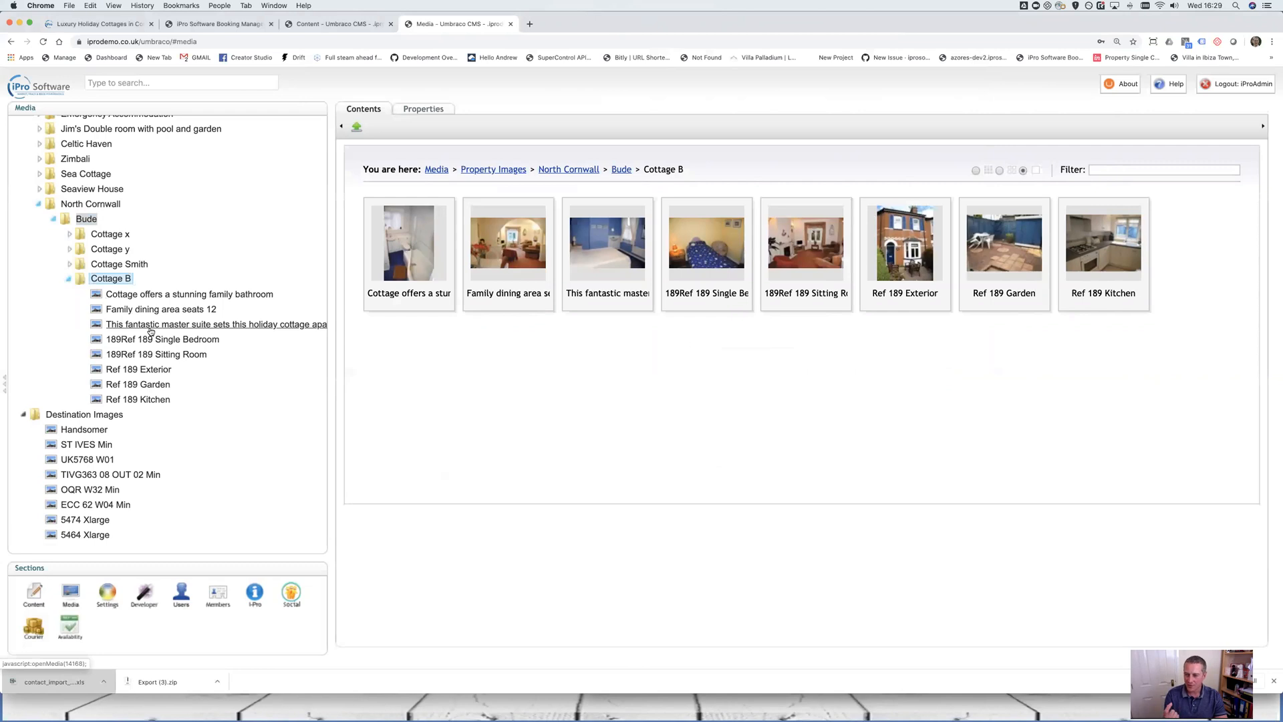
Open the master suite image and review its properties, media link and size details
click(150, 326)
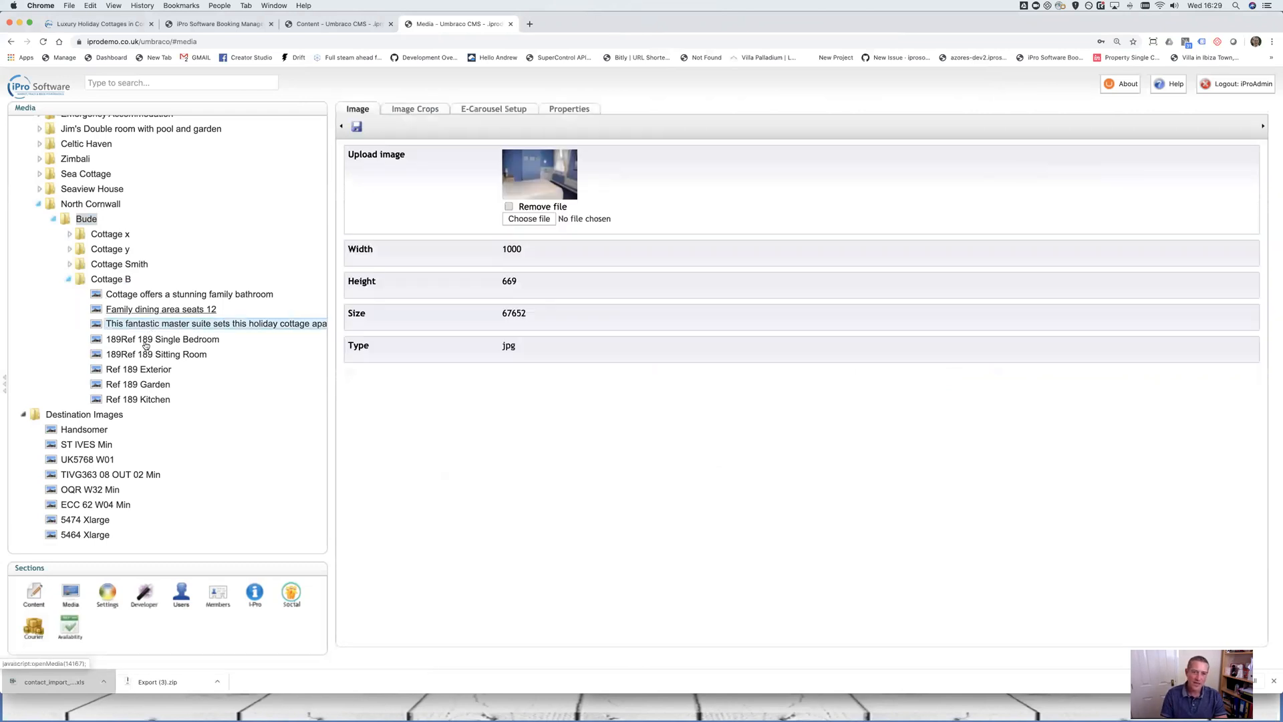
click(553, 113)
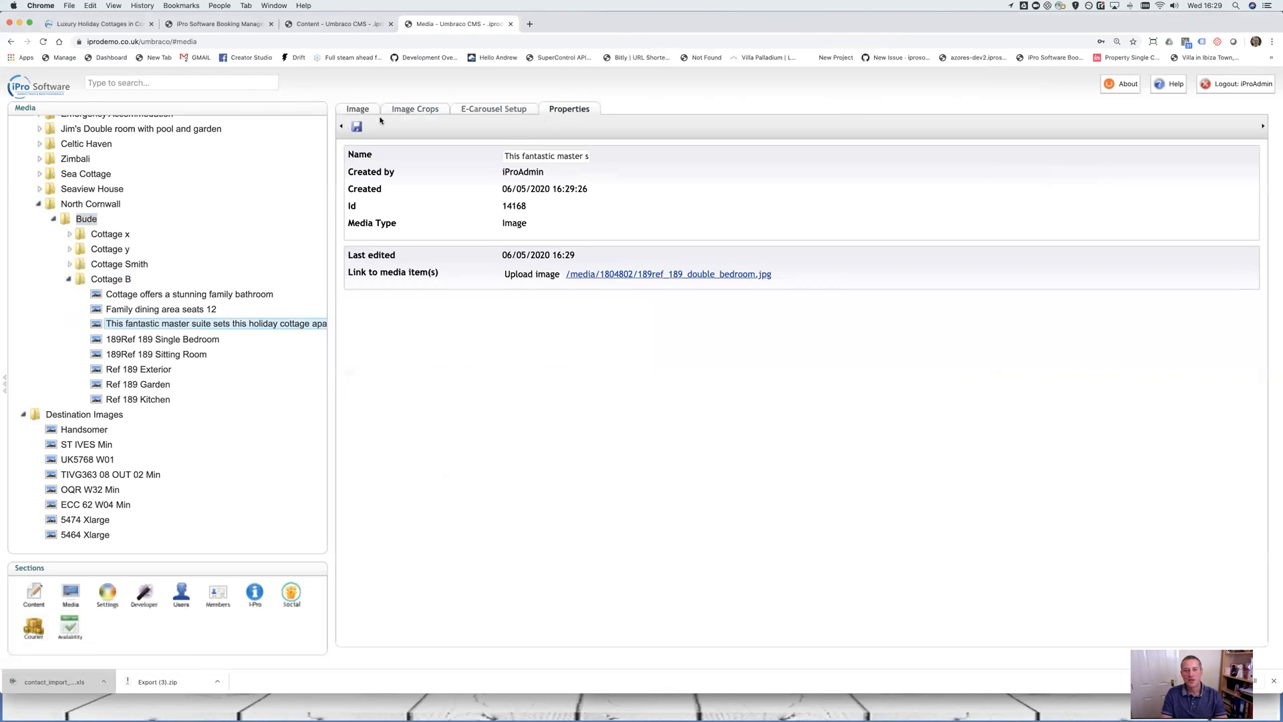
click(365, 110)
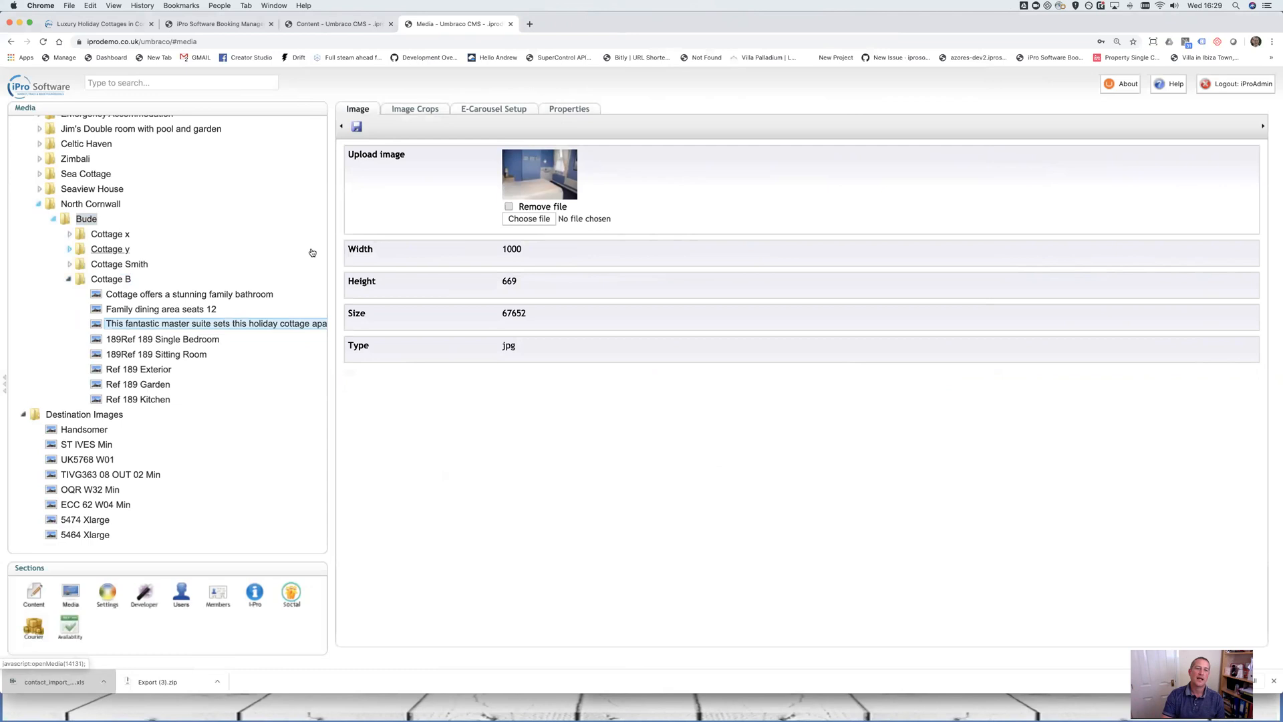
View the master bedroom photo at full size, then list the Cottage B folder's images
click(543, 171)
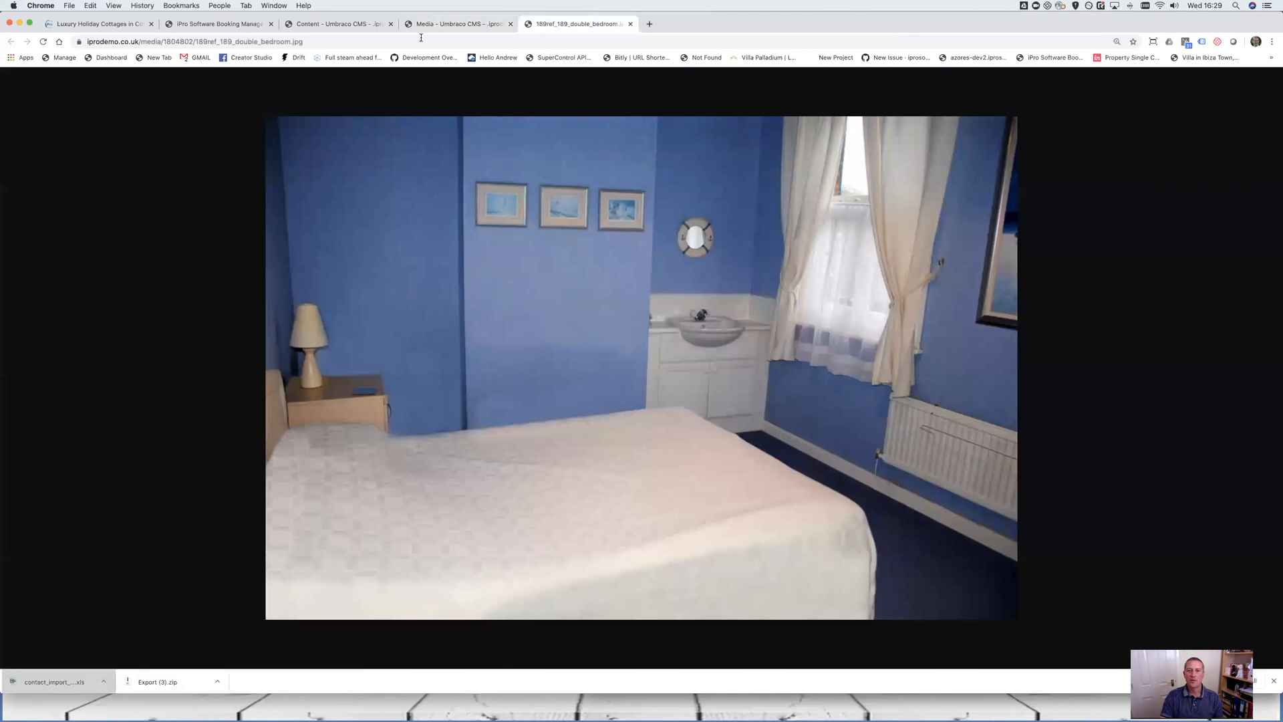
click(453, 25)
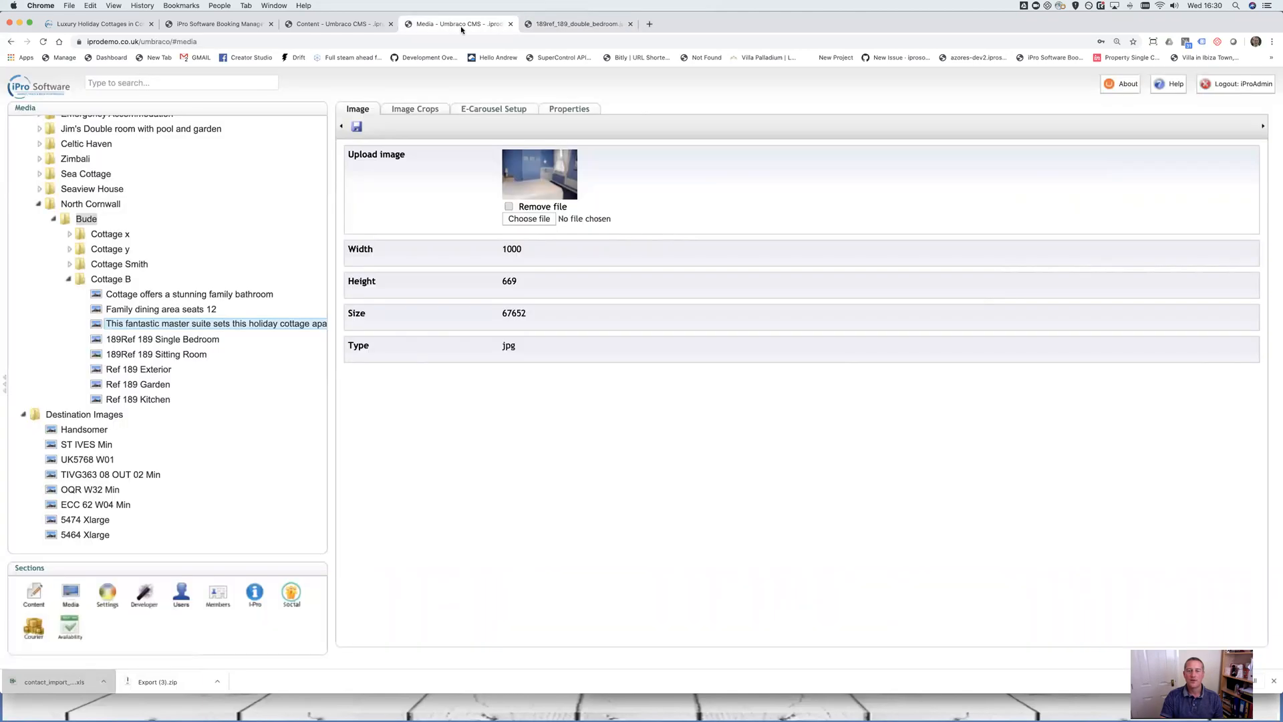
click(103, 279)
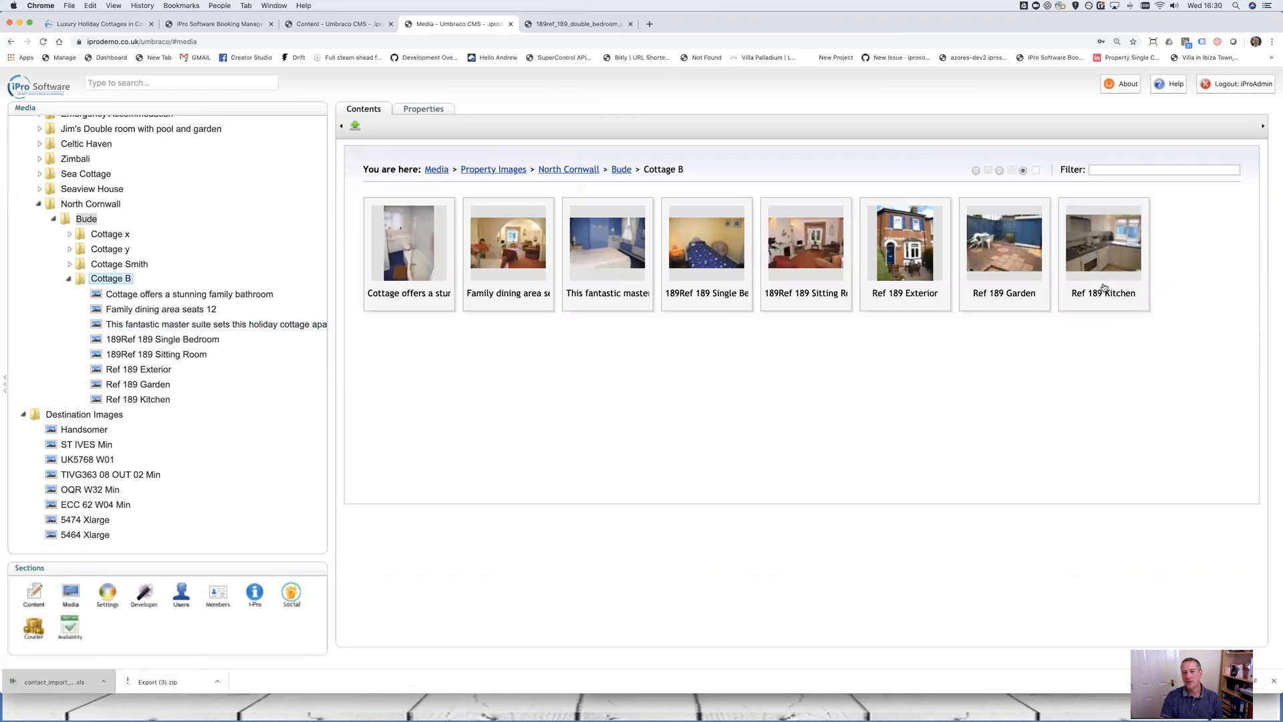
Save the 189Ref 189 Single Bedroom image under the name 'Single bedroom perfect for the youngest child'
click(148, 341)
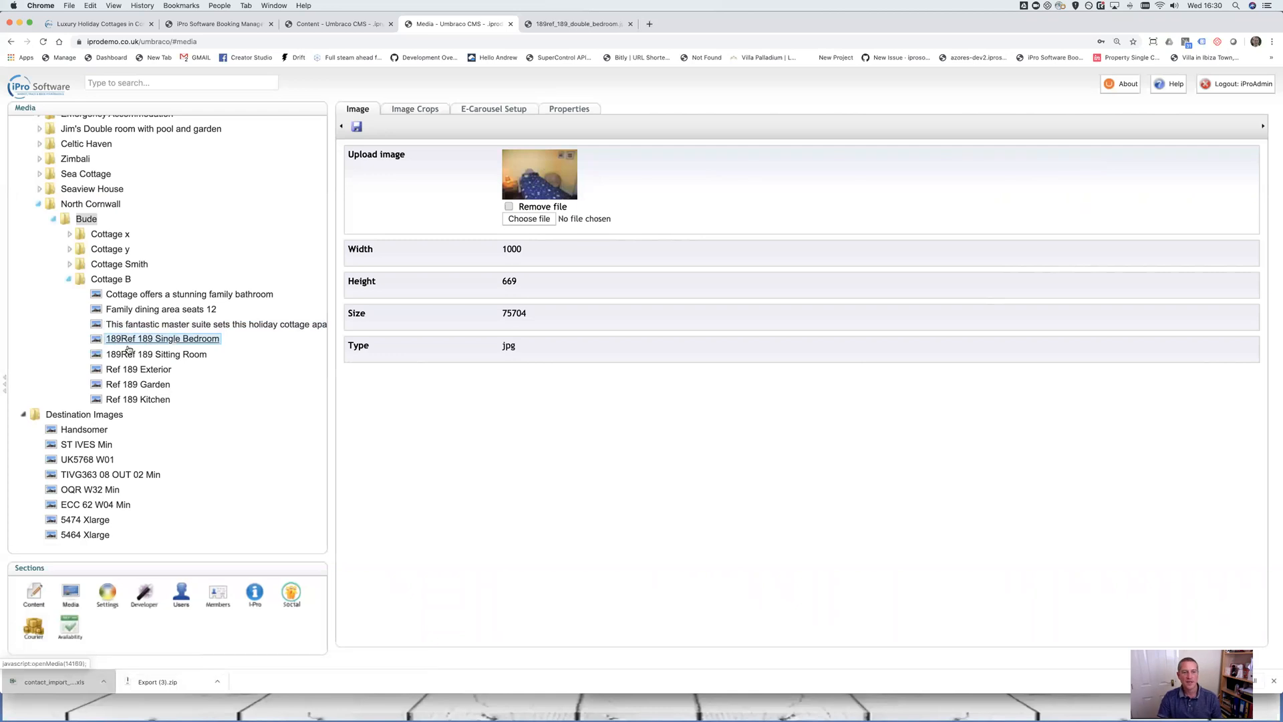
click(579, 111)
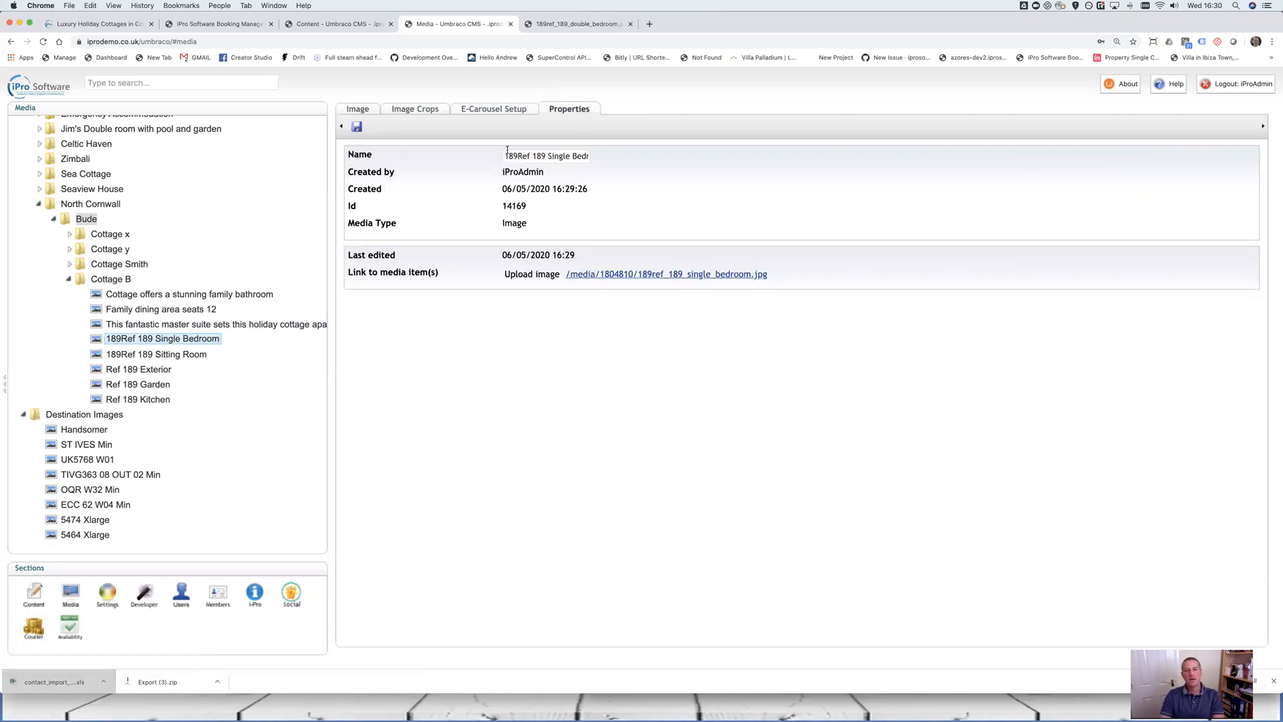
key(super+a)
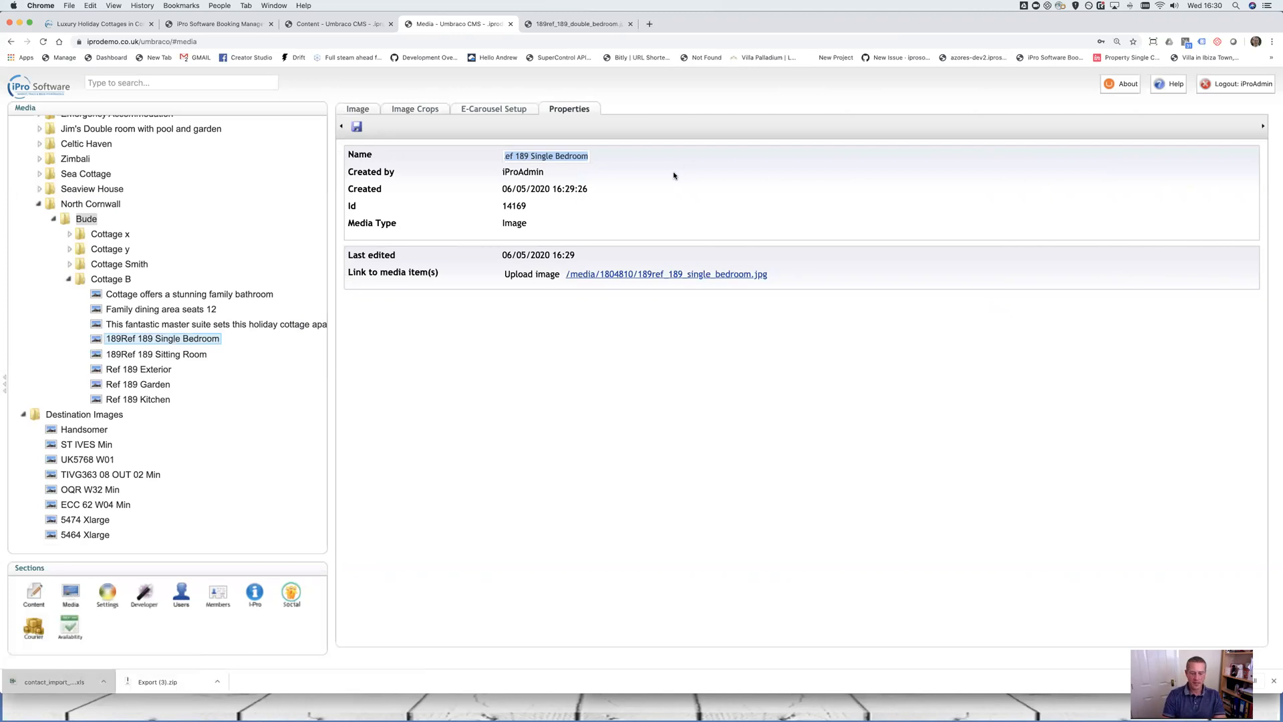
text(Single )
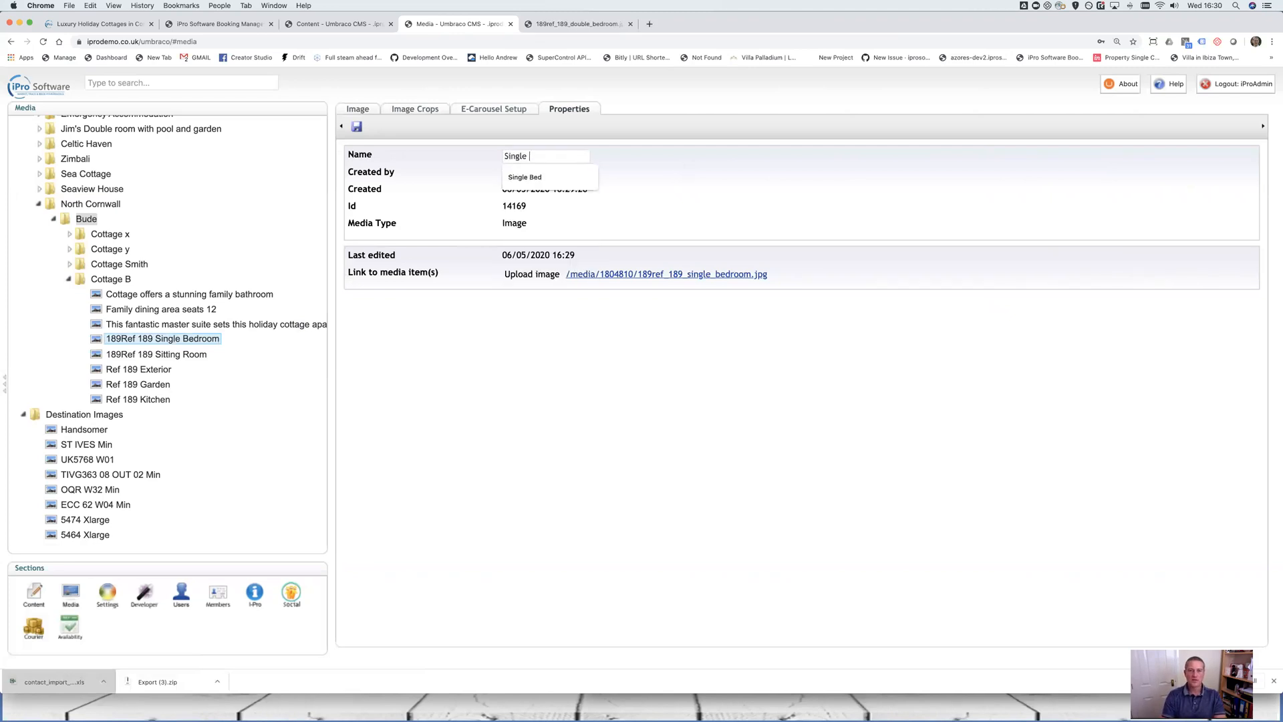
text(bedroom perfect for)
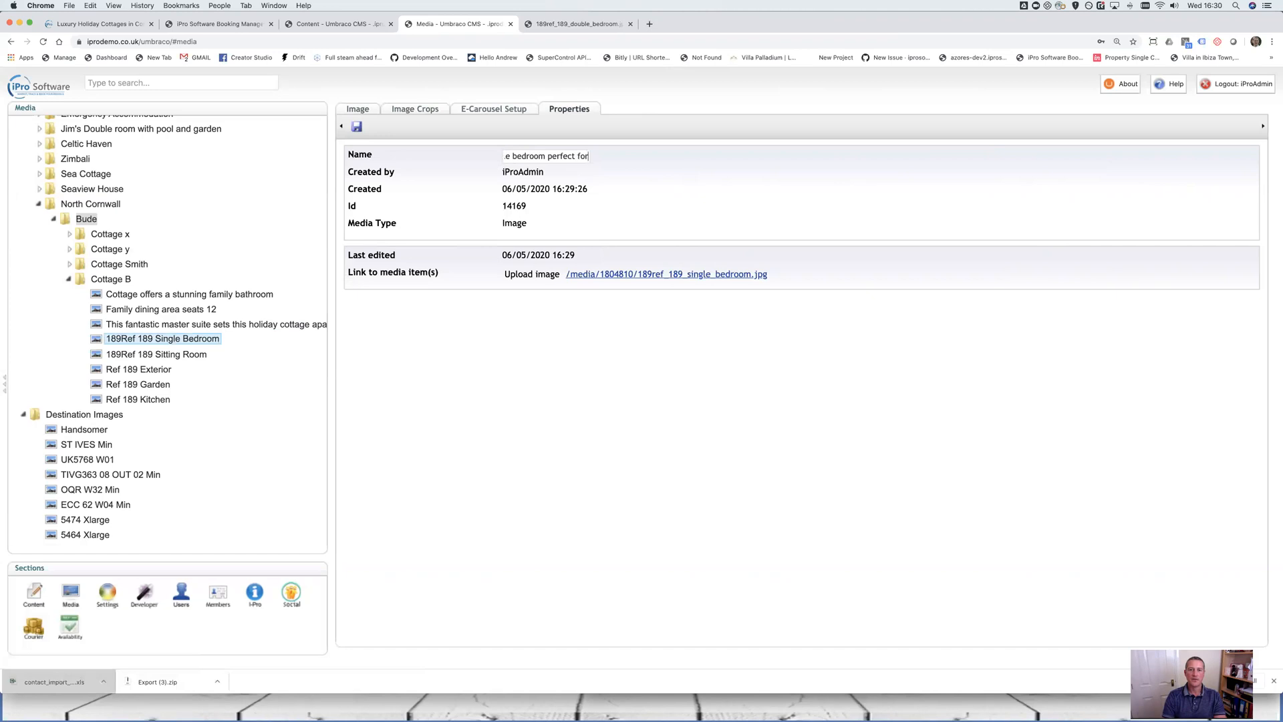
text( the youngest child)
key(ctrl+s)
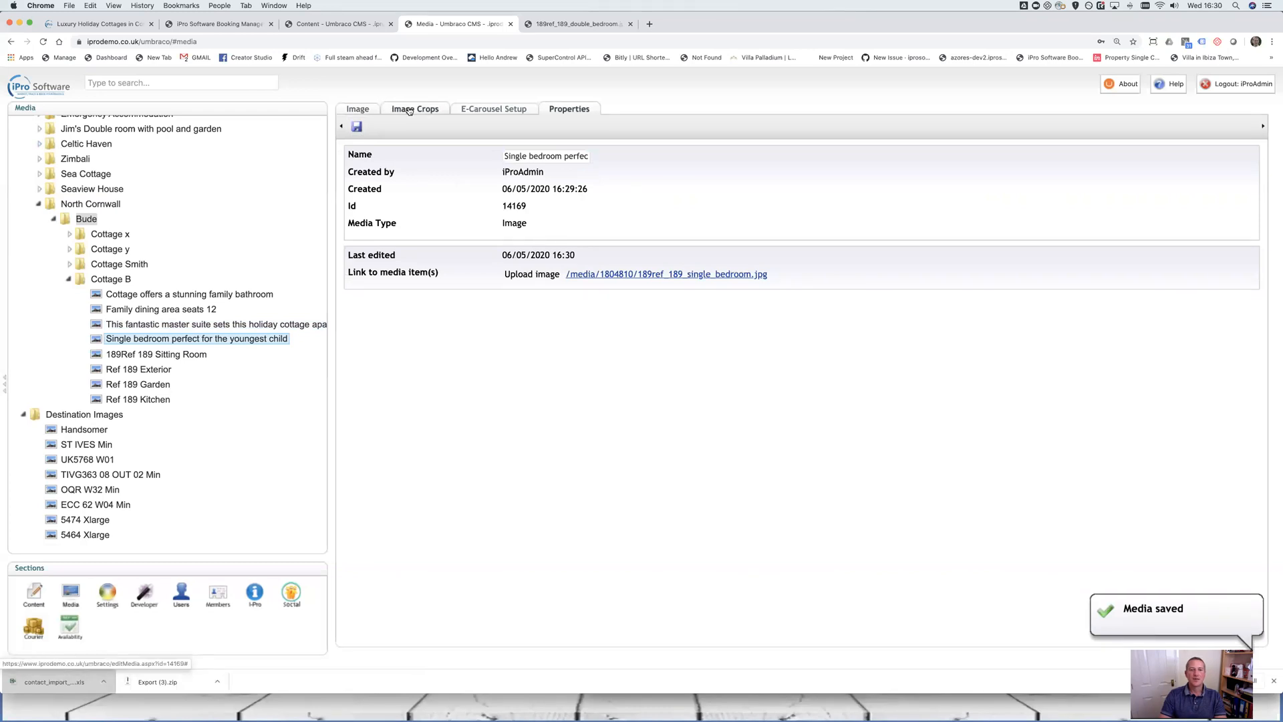
Check the image's 1000 width and 669 height values on the Image tab
click(349, 111)
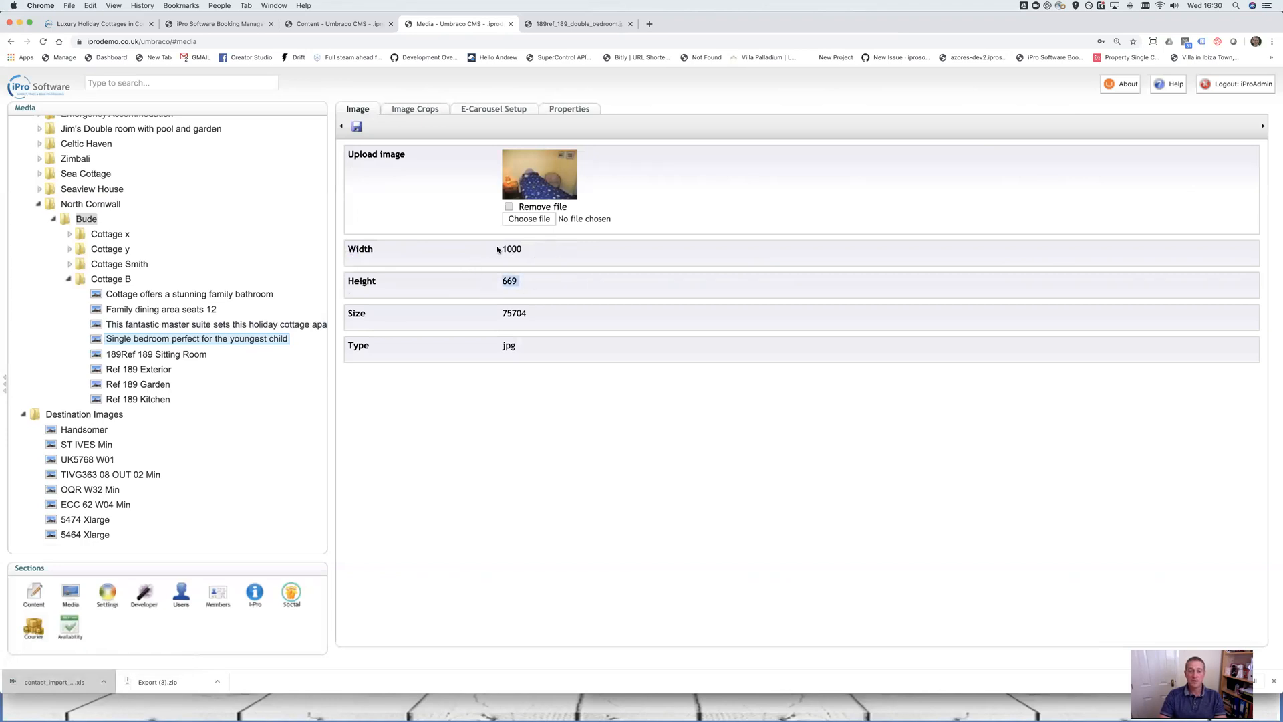
double_click(530, 250)
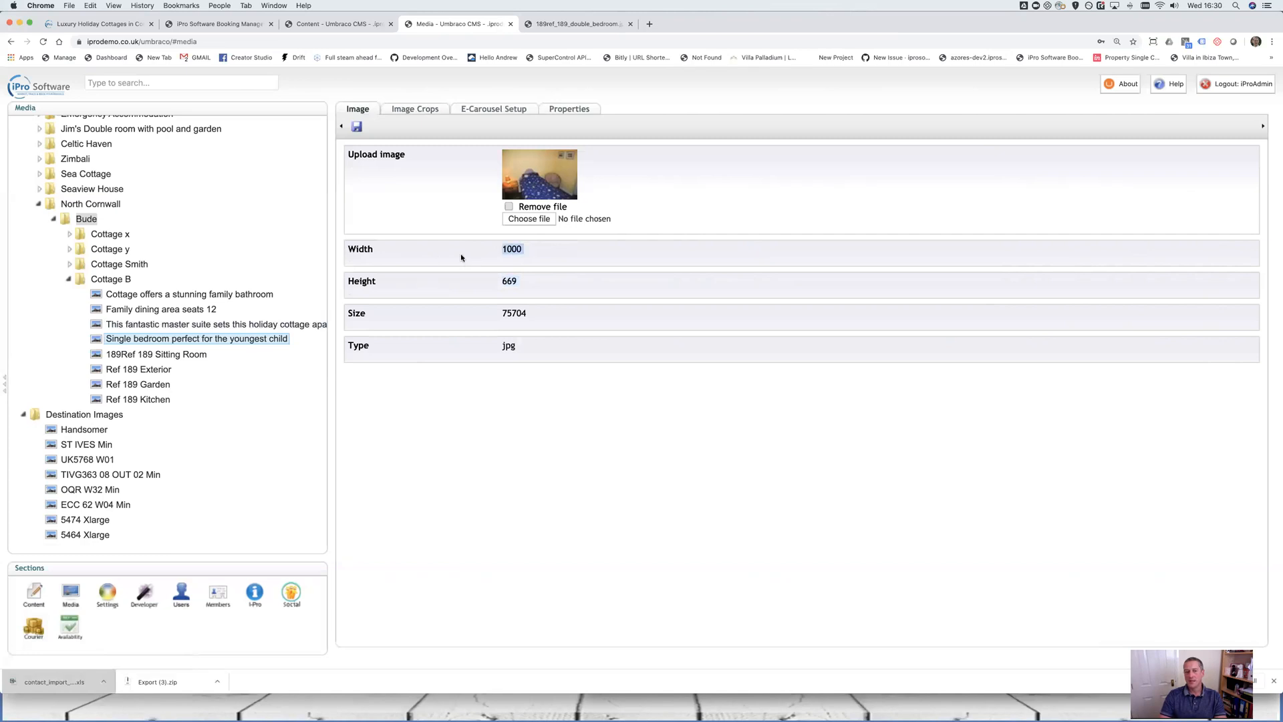
triple_click(354, 250)
double_click(520, 287)
double_click(535, 254)
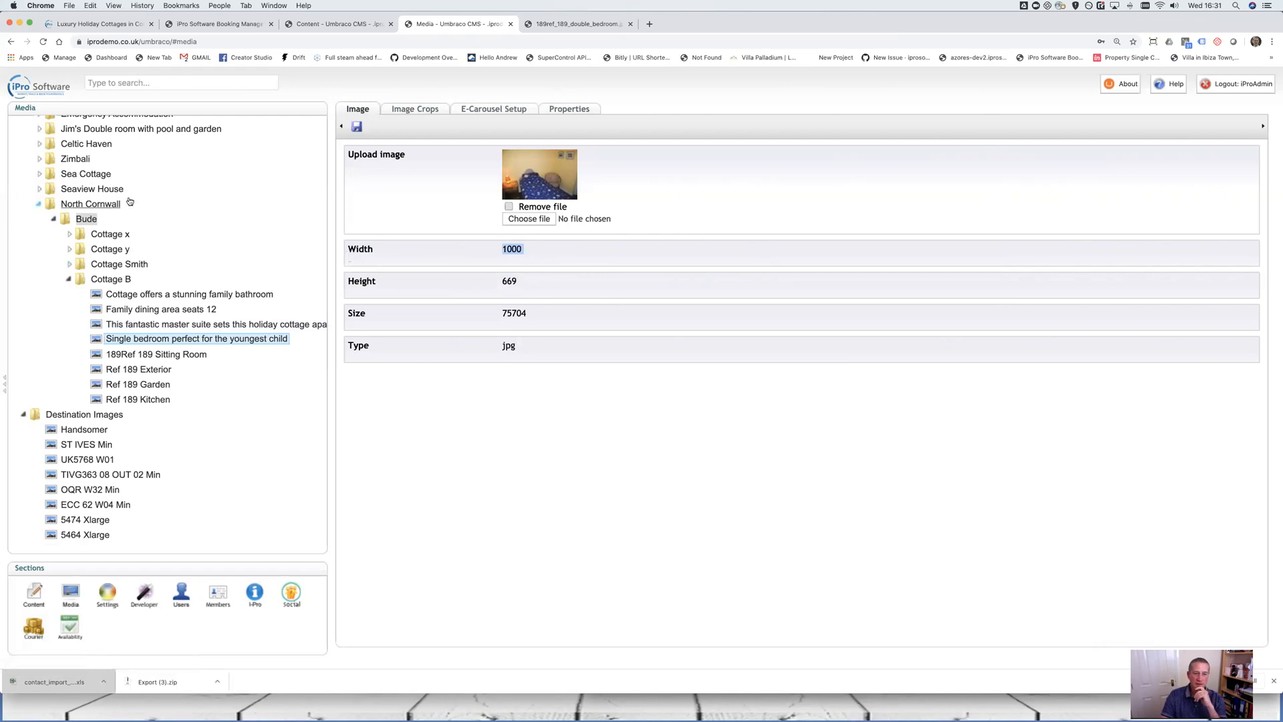
scroll(100, 227, up, 3)
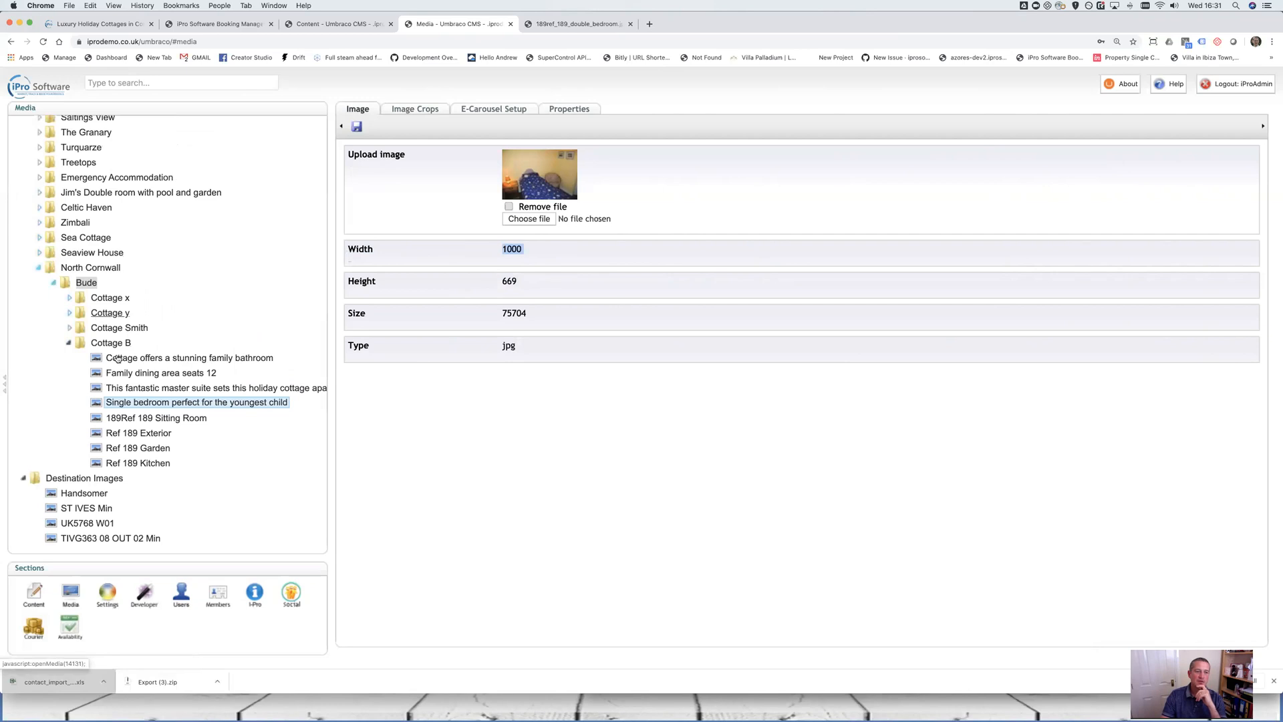
Move the Seaview House folder into Property Images > North Cornwall > Bude, then return to Content
right_click(89, 254)
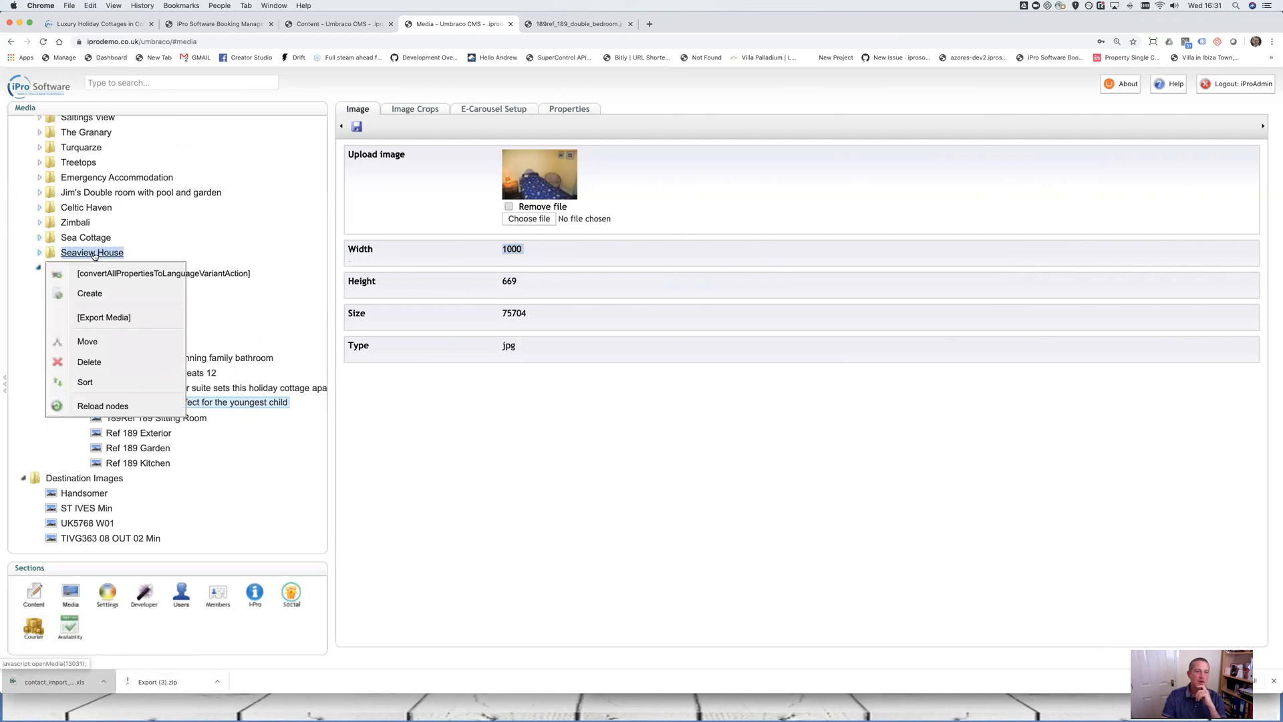
click(94, 341)
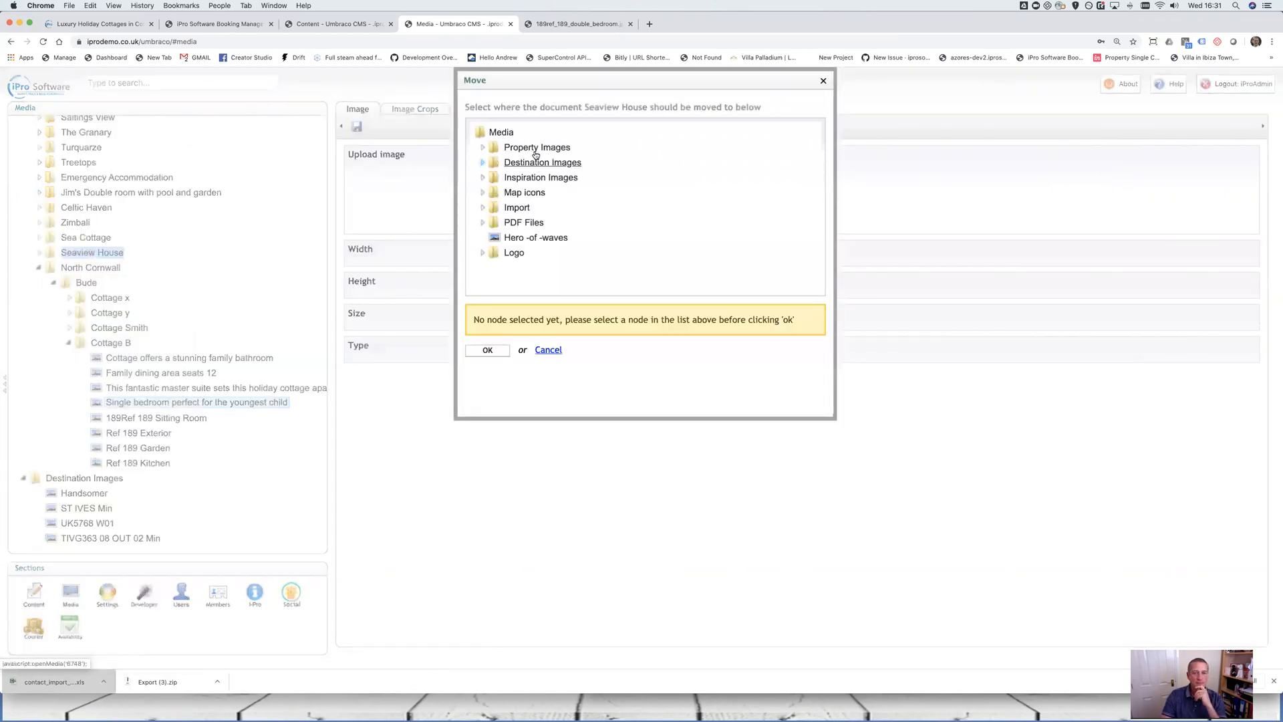
click(482, 148)
scroll(484, 161, down, 5)
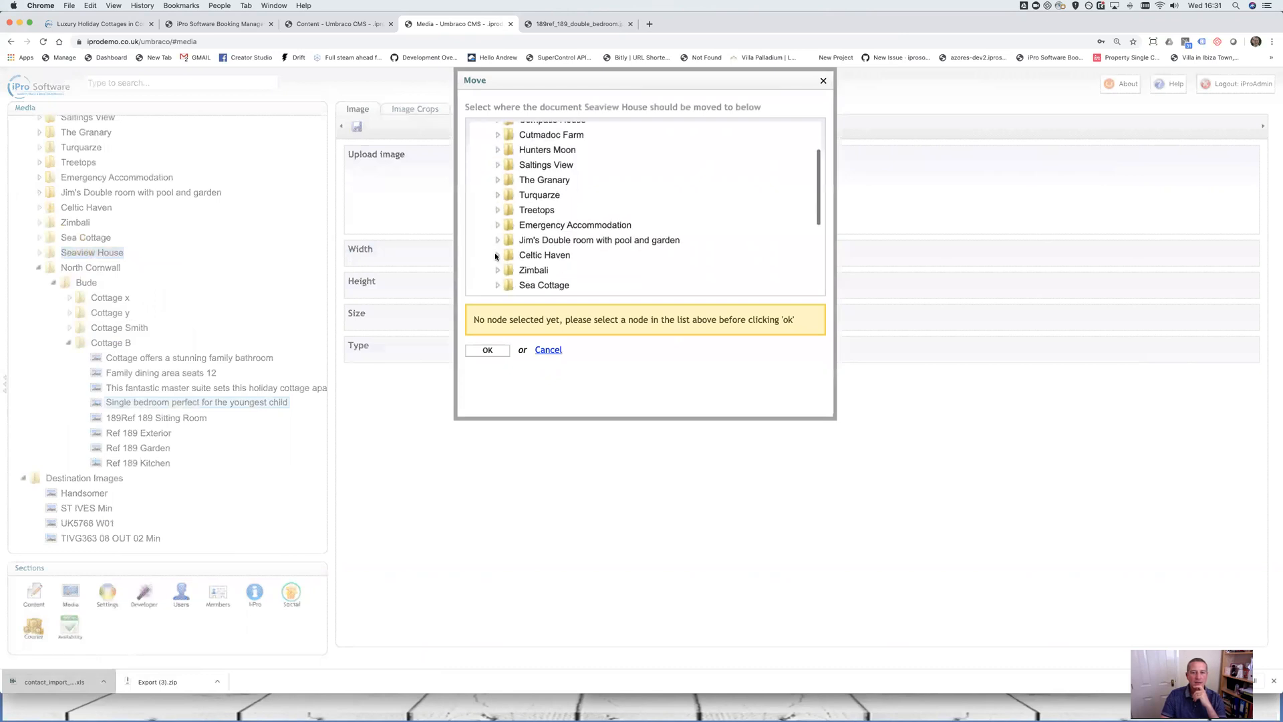
click(497, 214)
click(512, 229)
click(545, 229)
click(489, 350)
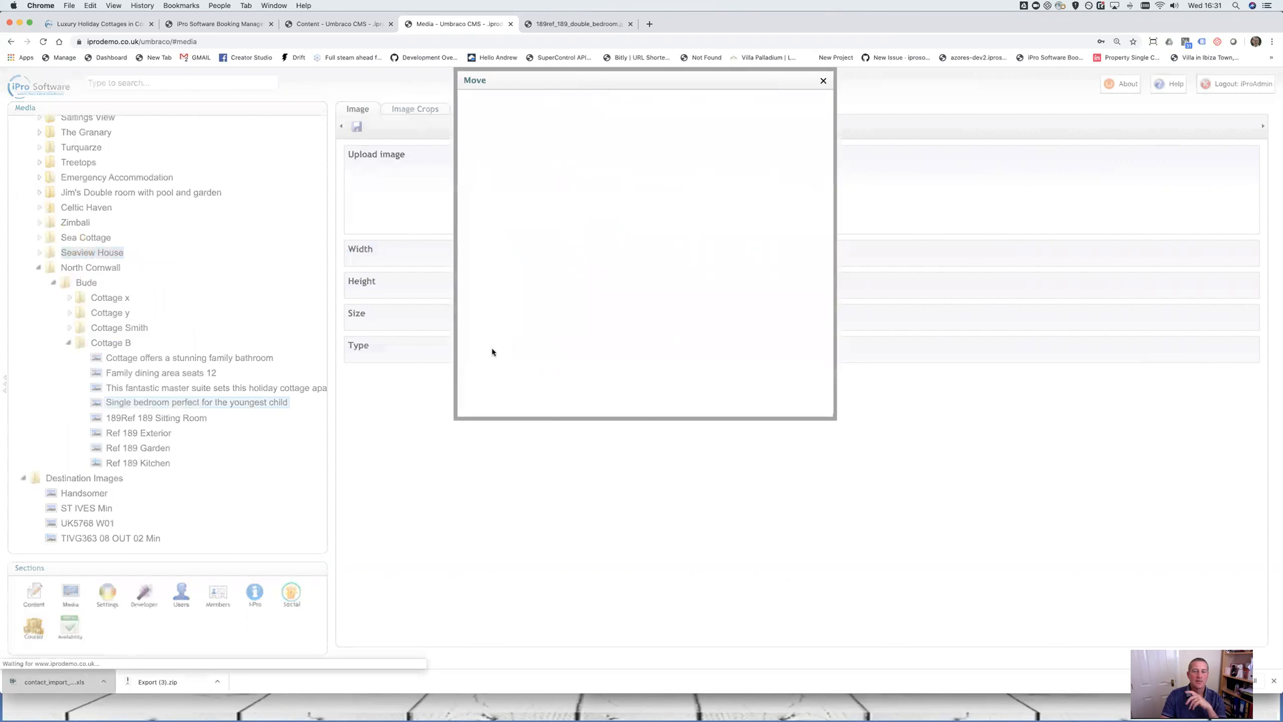
click(529, 139)
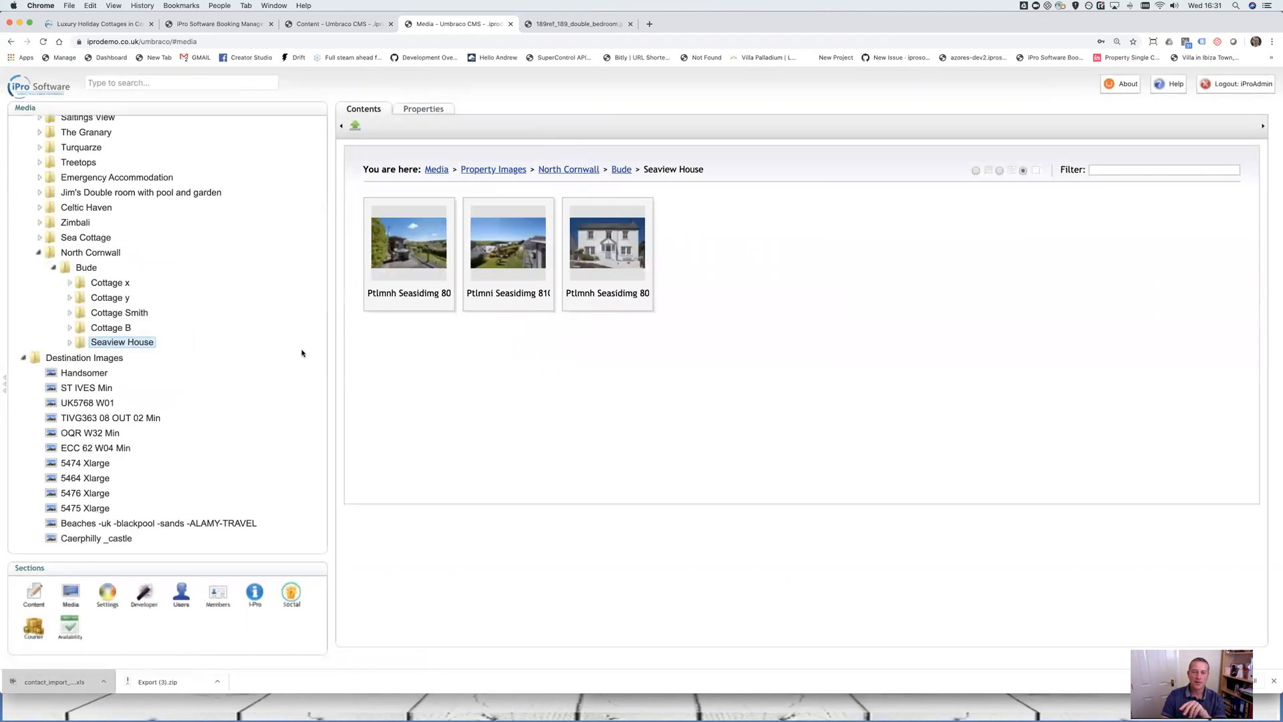
click(35, 600)
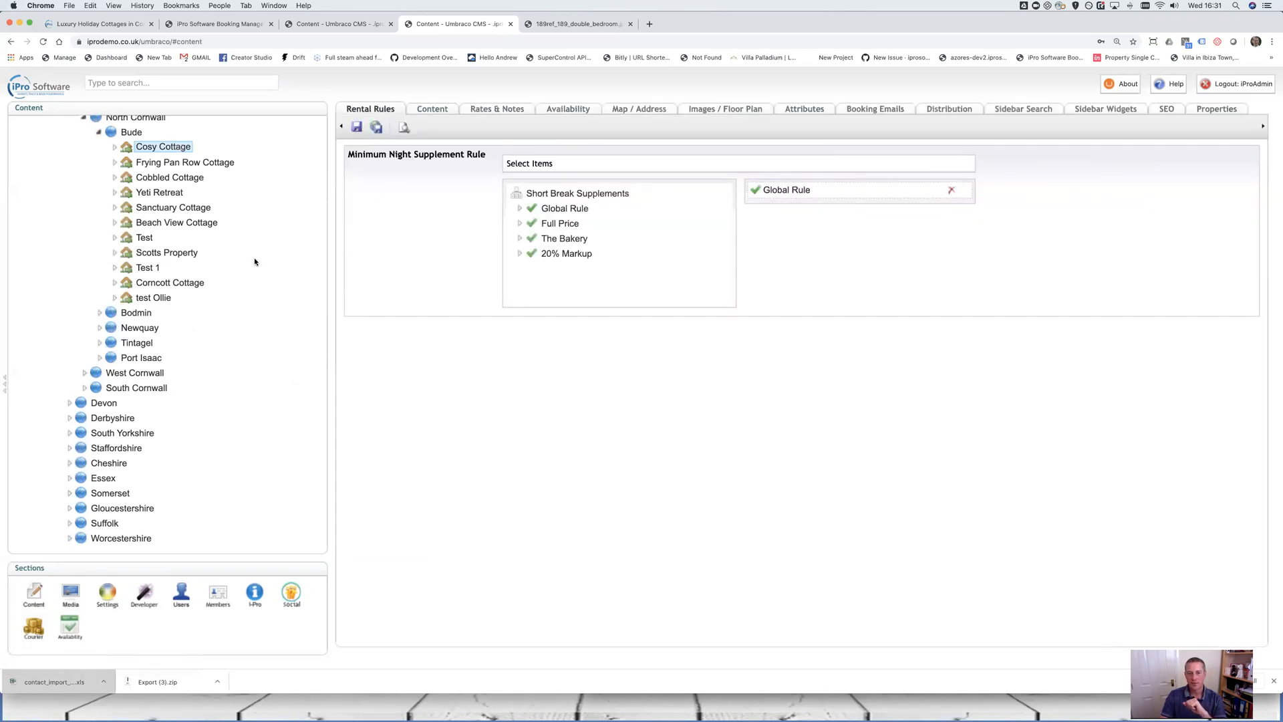
Browse Cosy Cottage's property image picker to Property Images > North Cornwall > Bude > Seaview House
scroll(254, 258, up, 3)
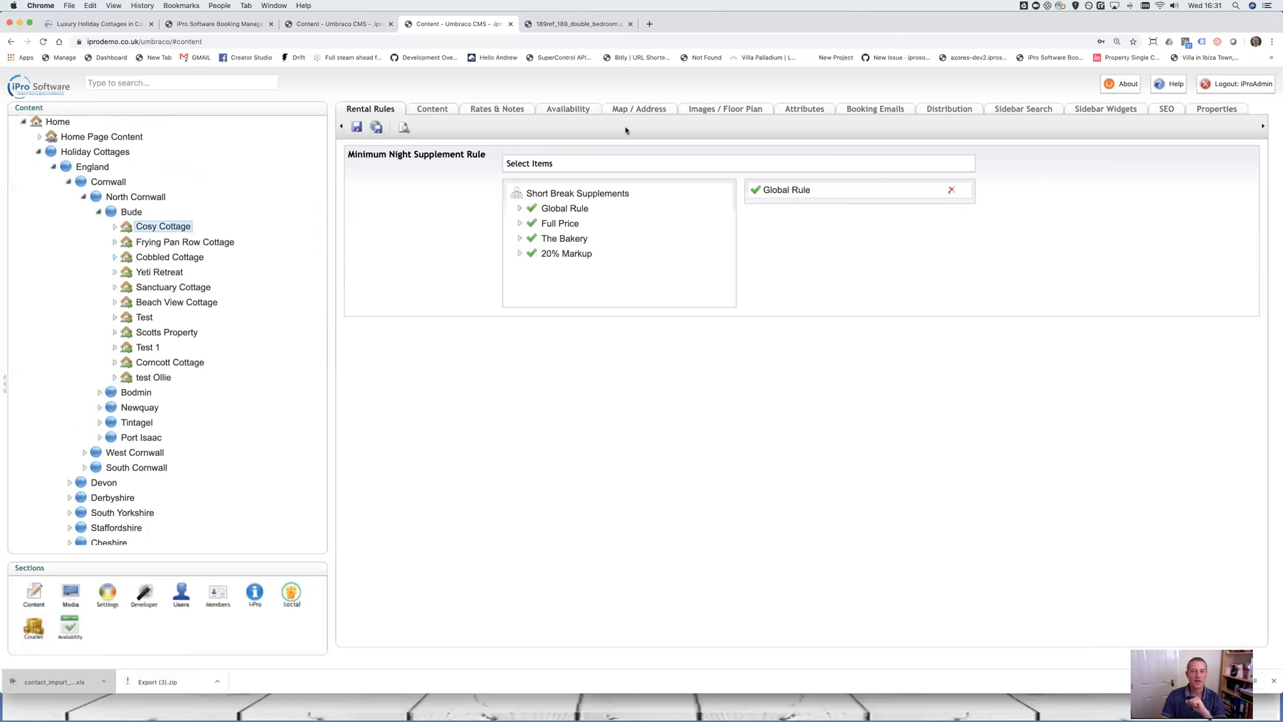
click(741, 111)
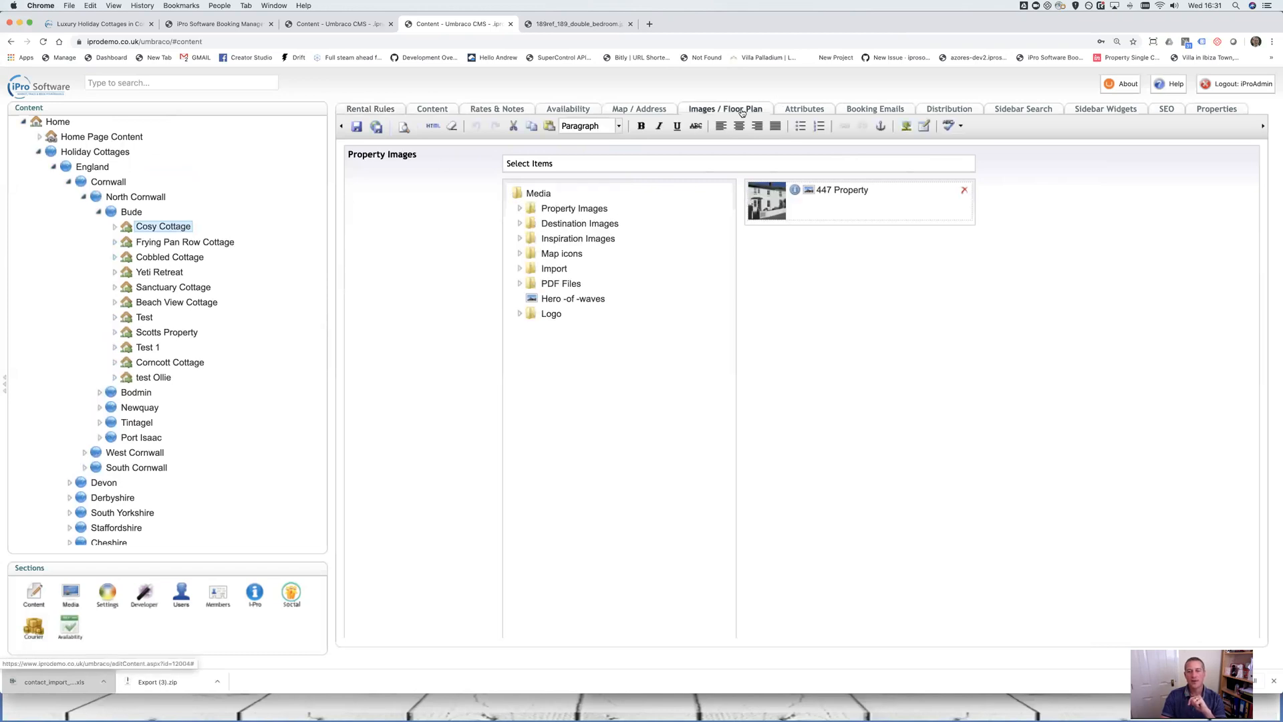
click(520, 209)
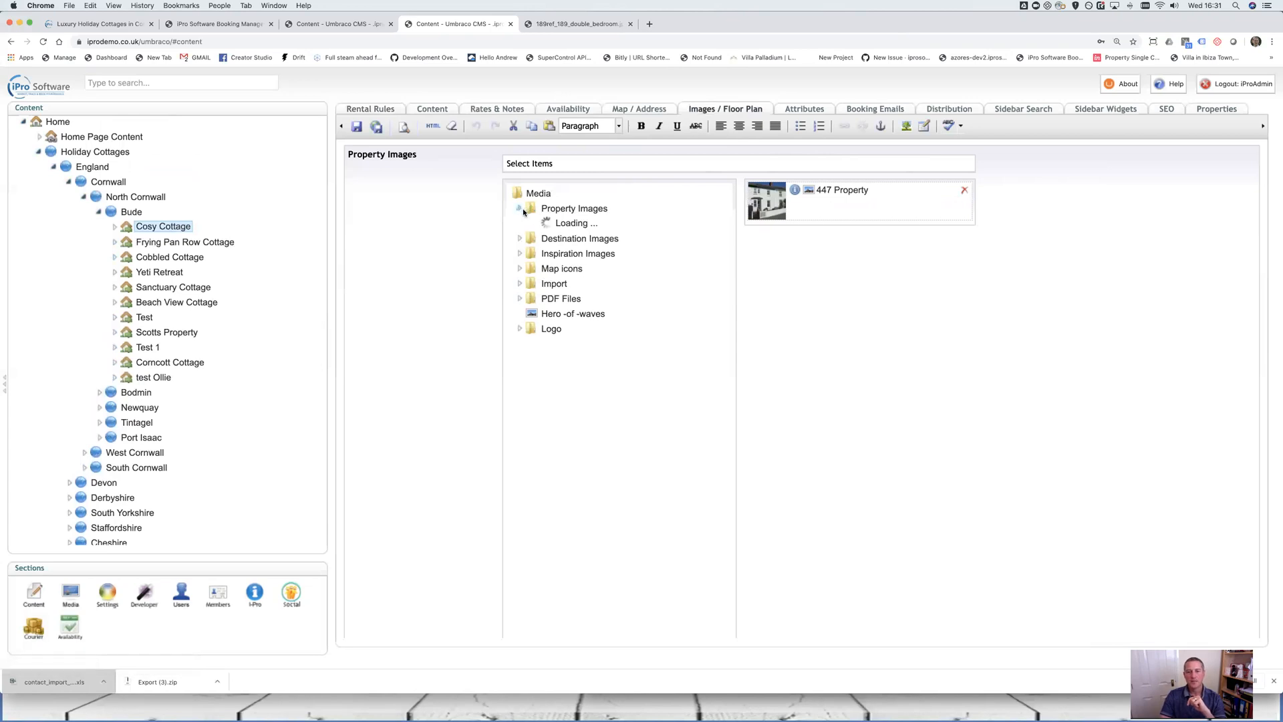
scroll(535, 301, down, 3)
click(534, 342)
click(546, 360)
scroll(561, 334, down, 2)
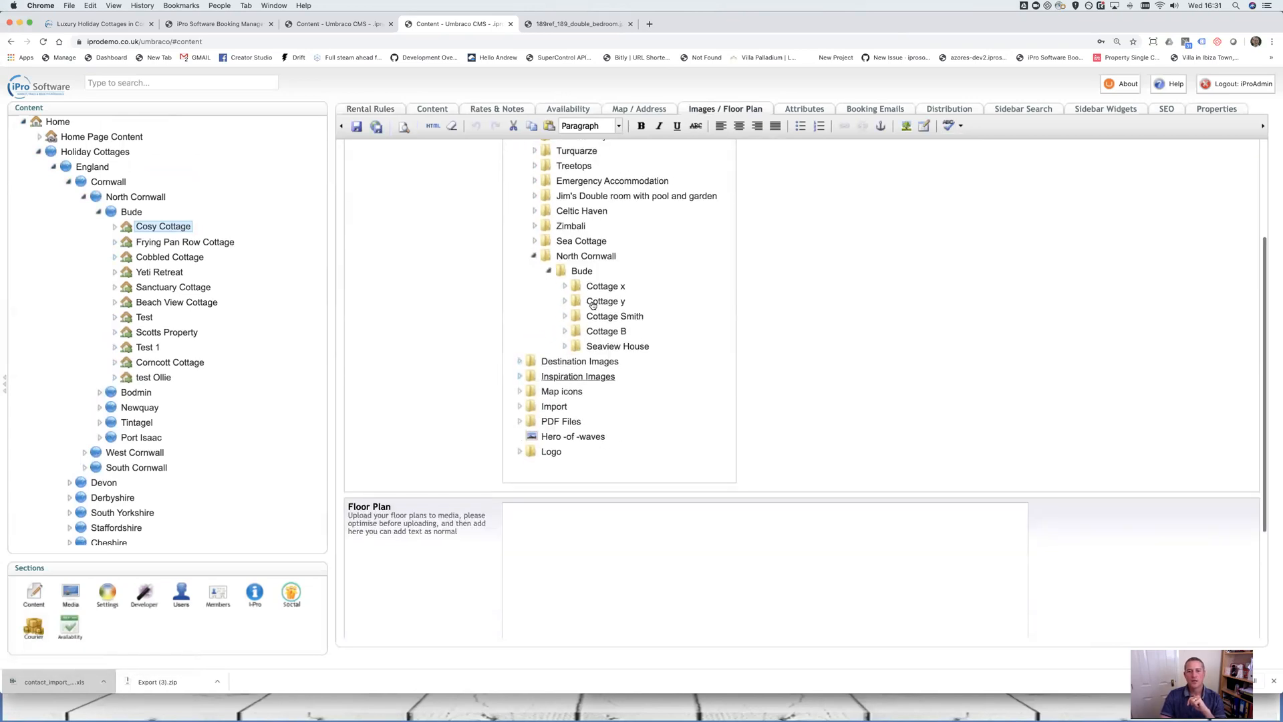
click(566, 346)
scroll(638, 354, down, 1)
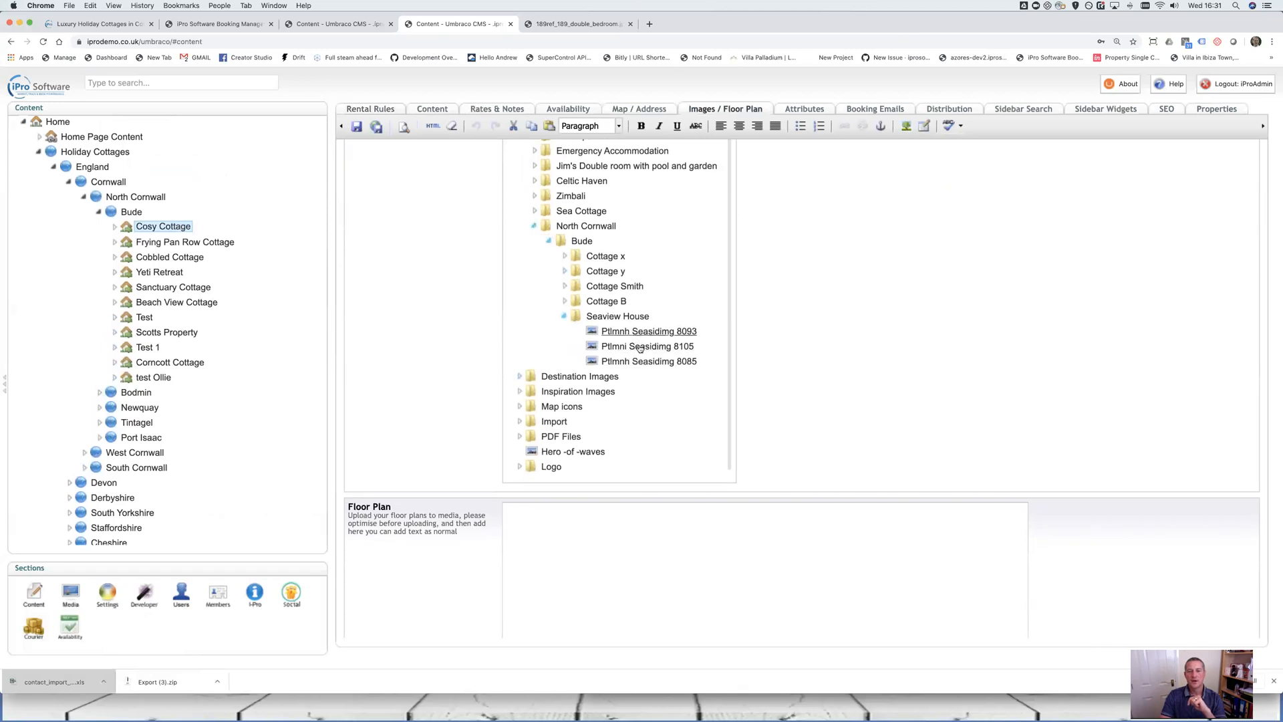
Add Ptlmnh Seasidimg 8085 and 8093 to the property images, moving 8093 to the top
click(641, 363)
click(650, 334)
scroll(785, 329, up, 3)
drag(850, 321, 862, 225)
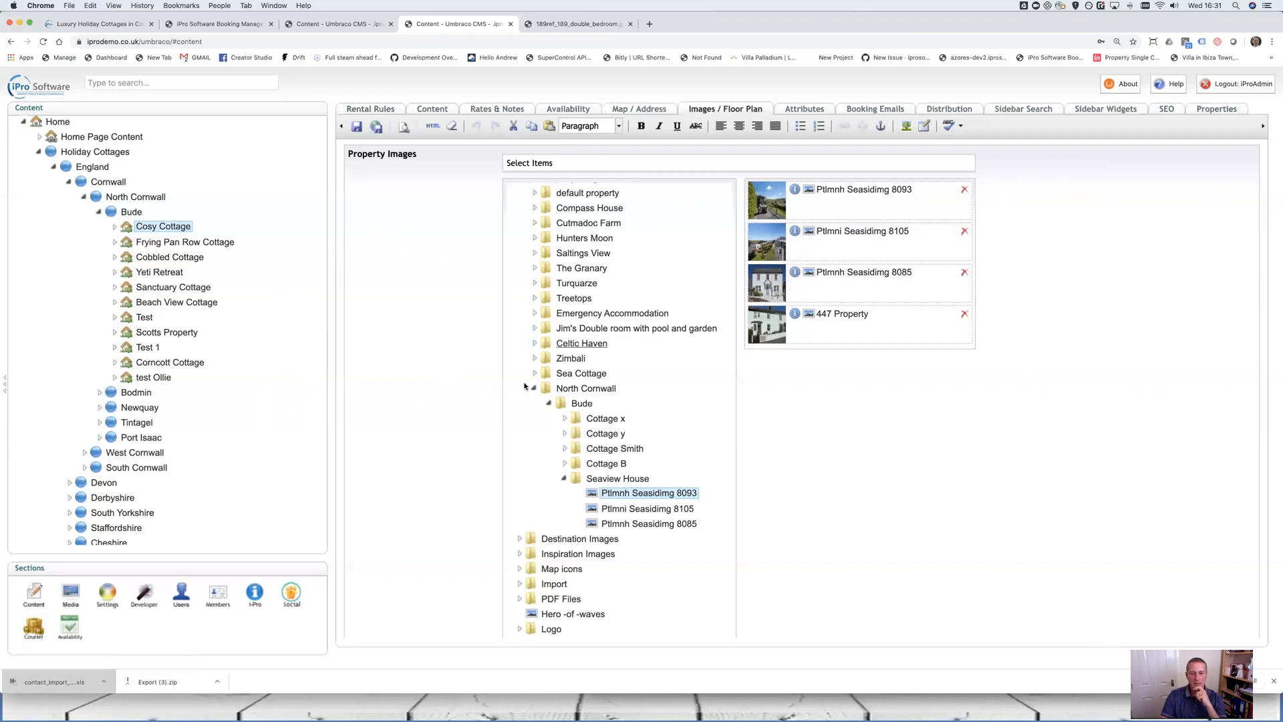
scroll(535, 274, up, 2)
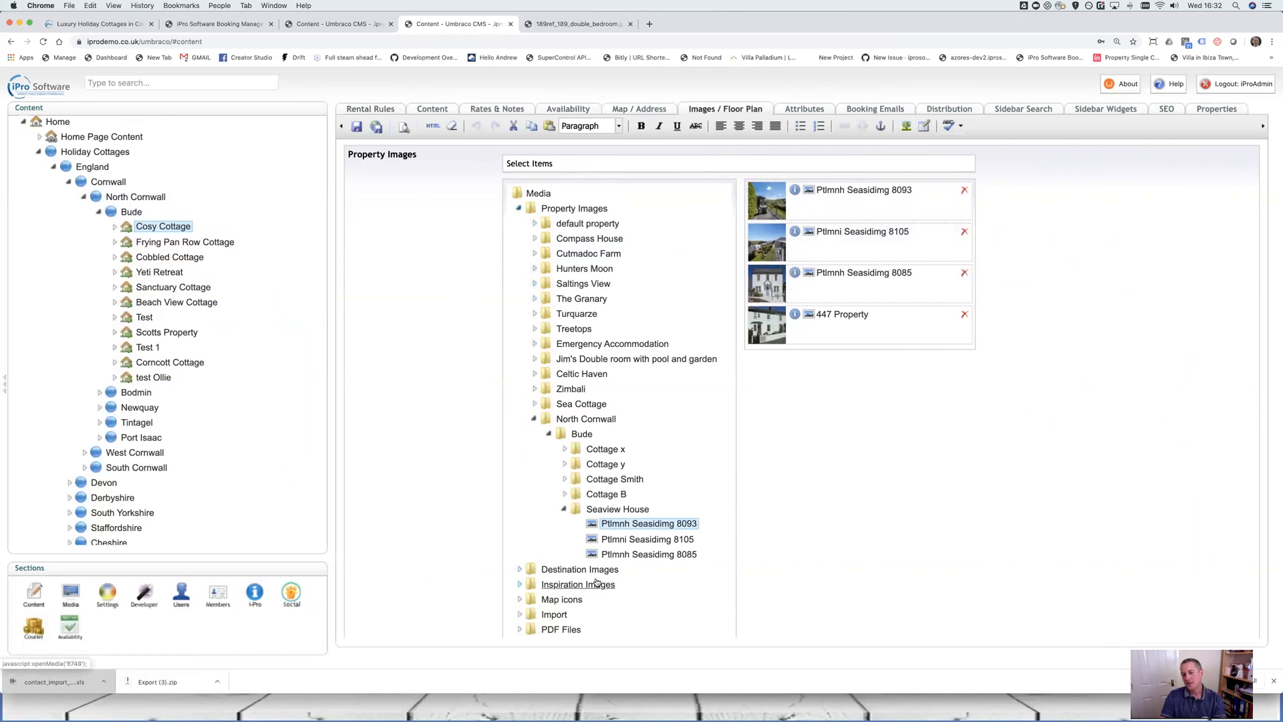
scroll(595, 578, down, 2)
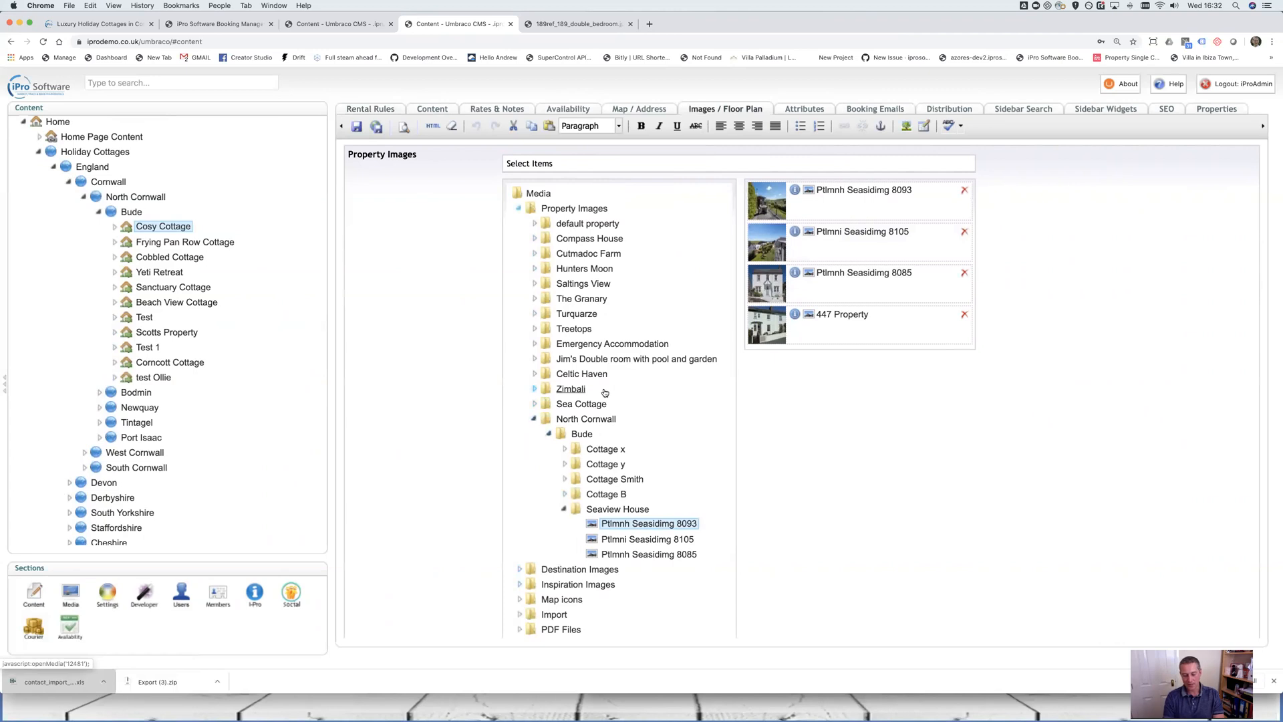
Search the page for 'hunters' and expand the Hunters Moon media folder to list its photos
key(super+f)
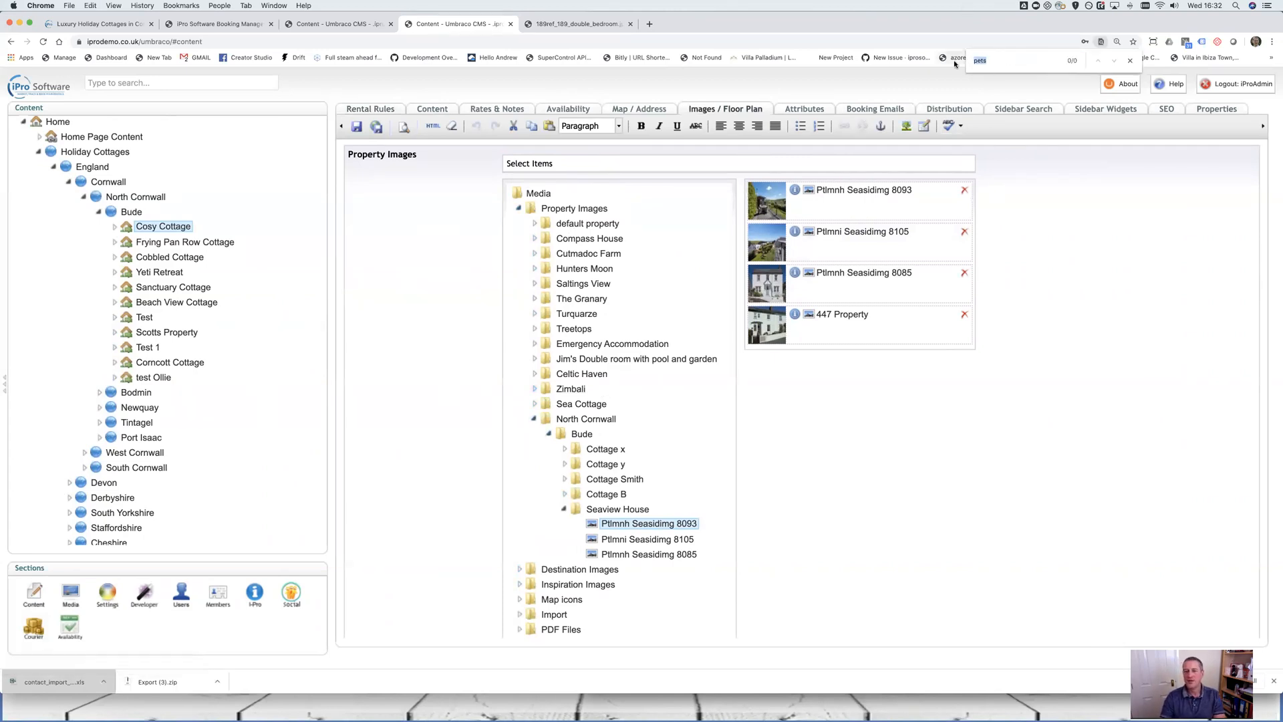
text(hunters)
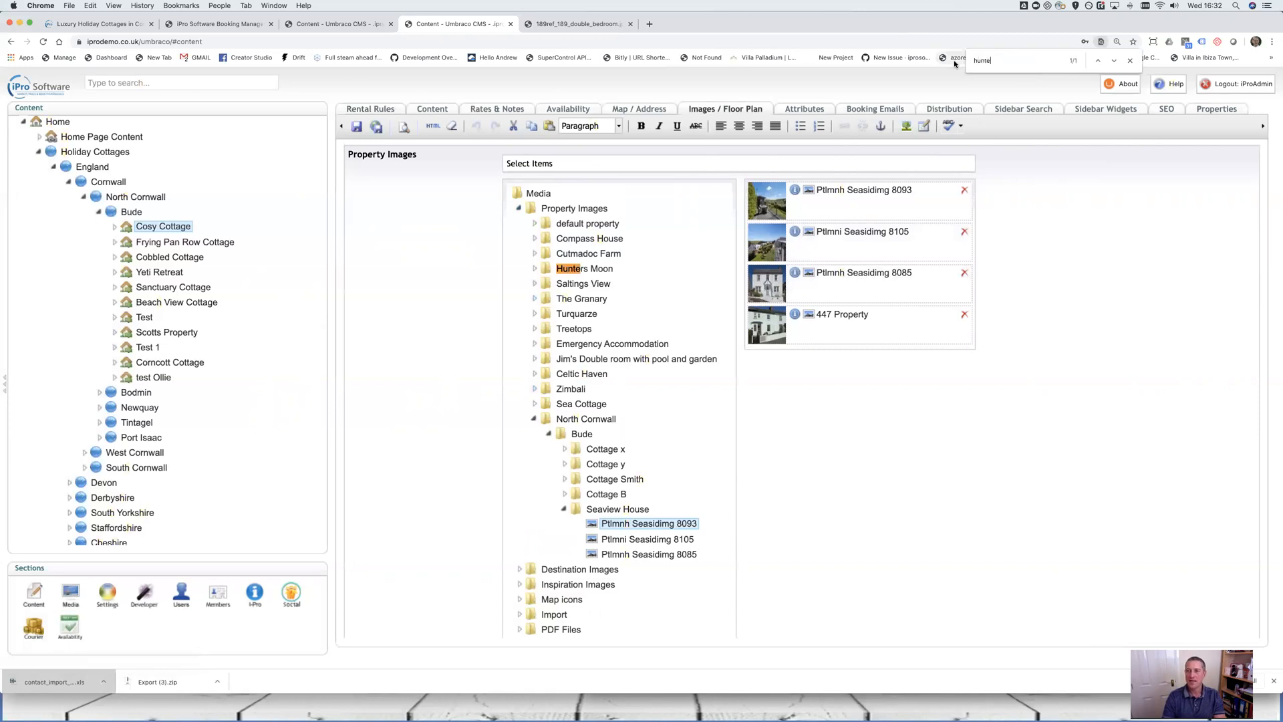
click(535, 269)
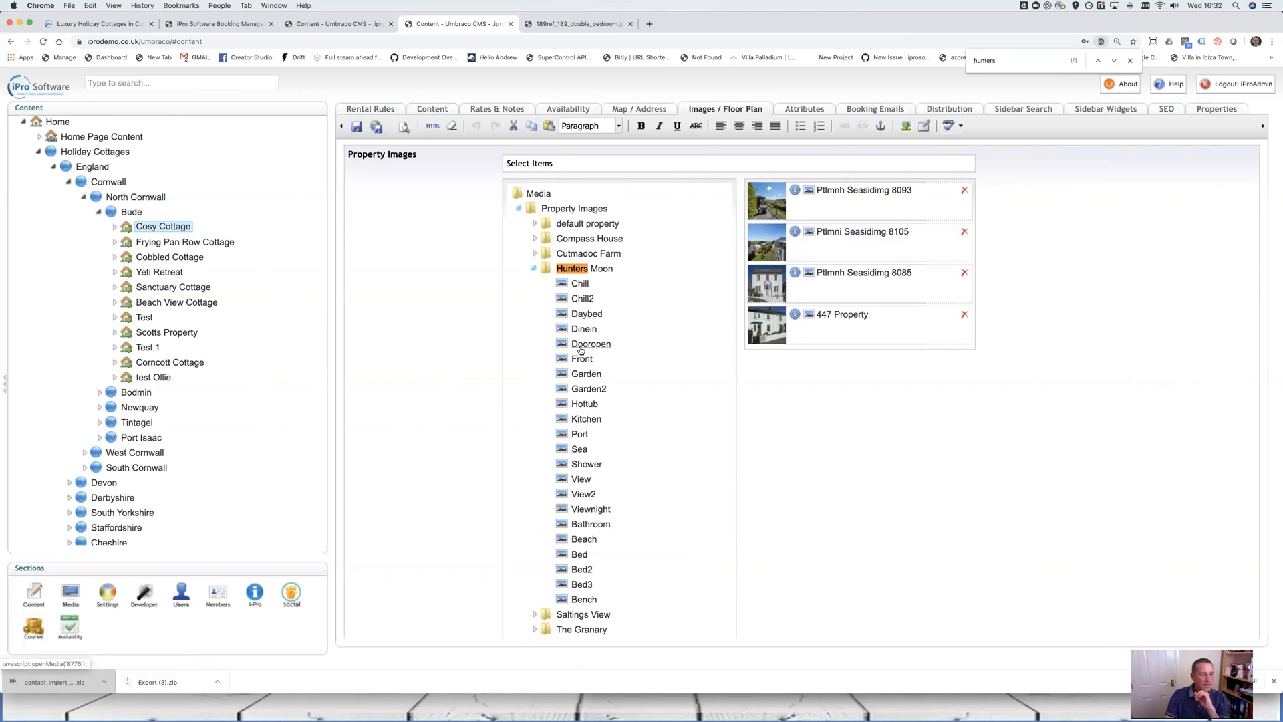
Switch from the booking manager back to the CMS and show the media library
click(237, 25)
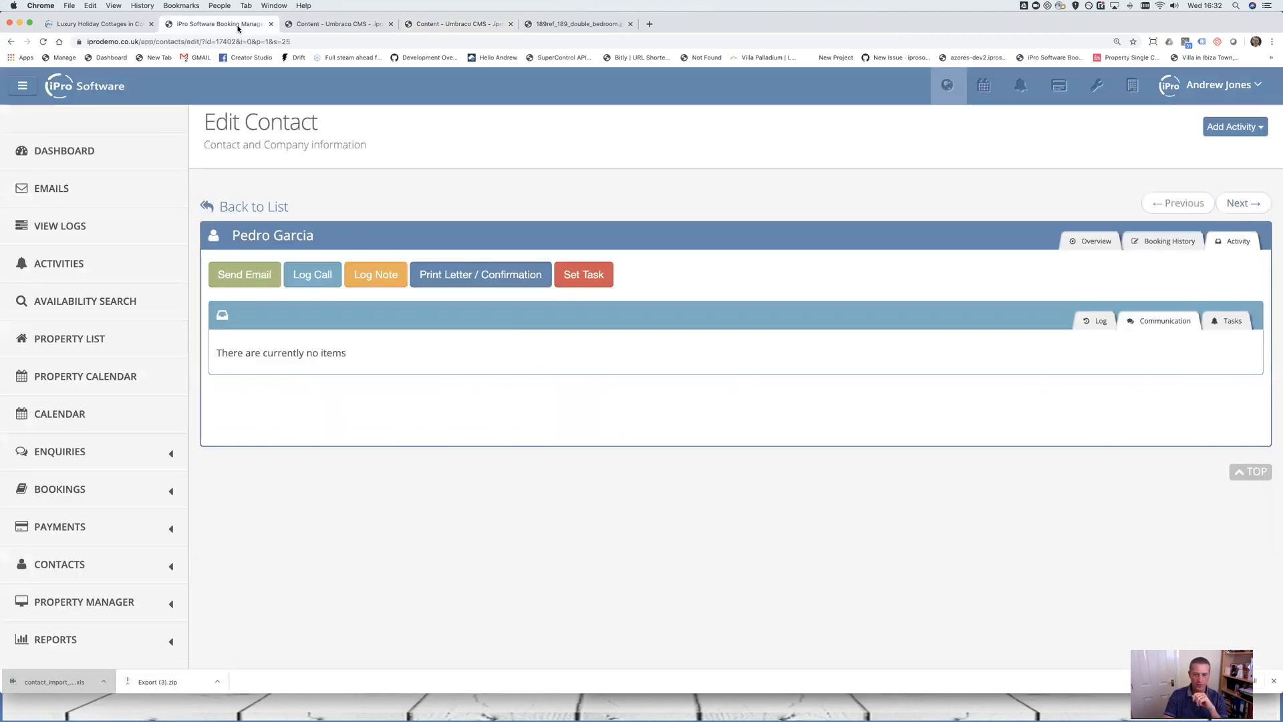
click(313, 25)
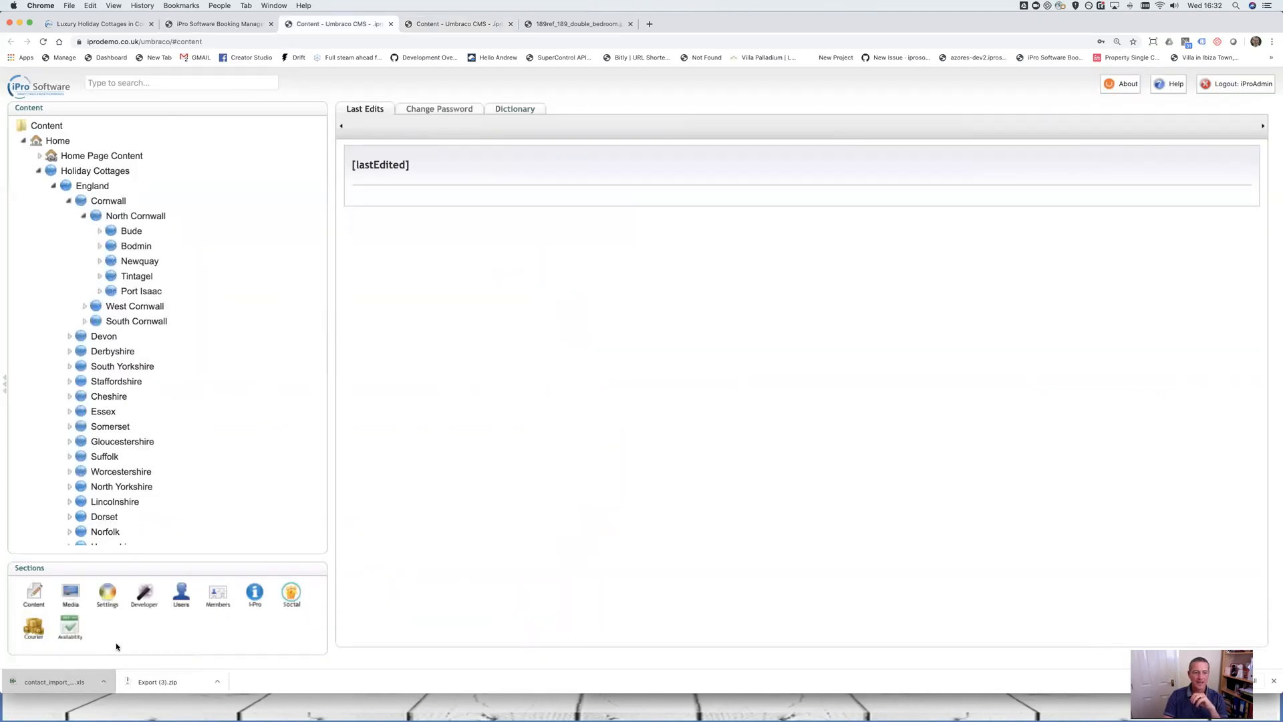
click(71, 590)
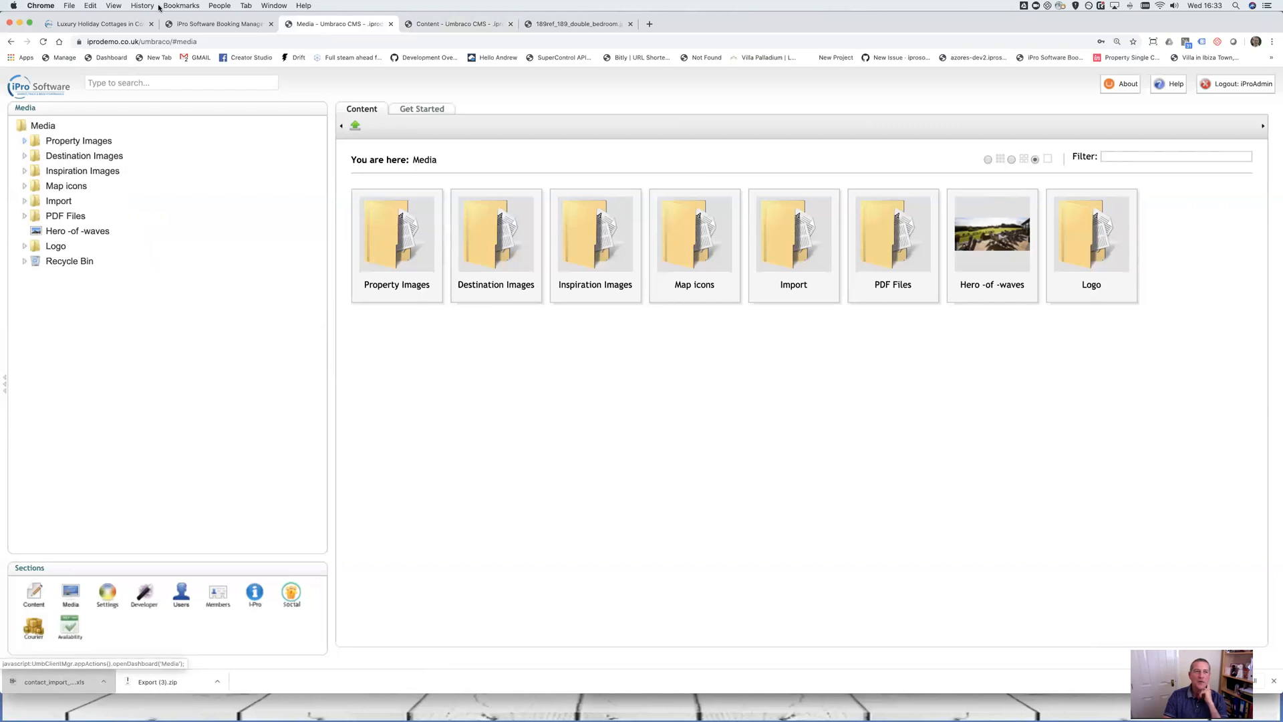
Browse the public homepage, start a property search and scroll the reviews before returning to the CMS
click(100, 23)
scroll(784, 491, down, 4)
scroll(835, 414, up, 4)
click(866, 362)
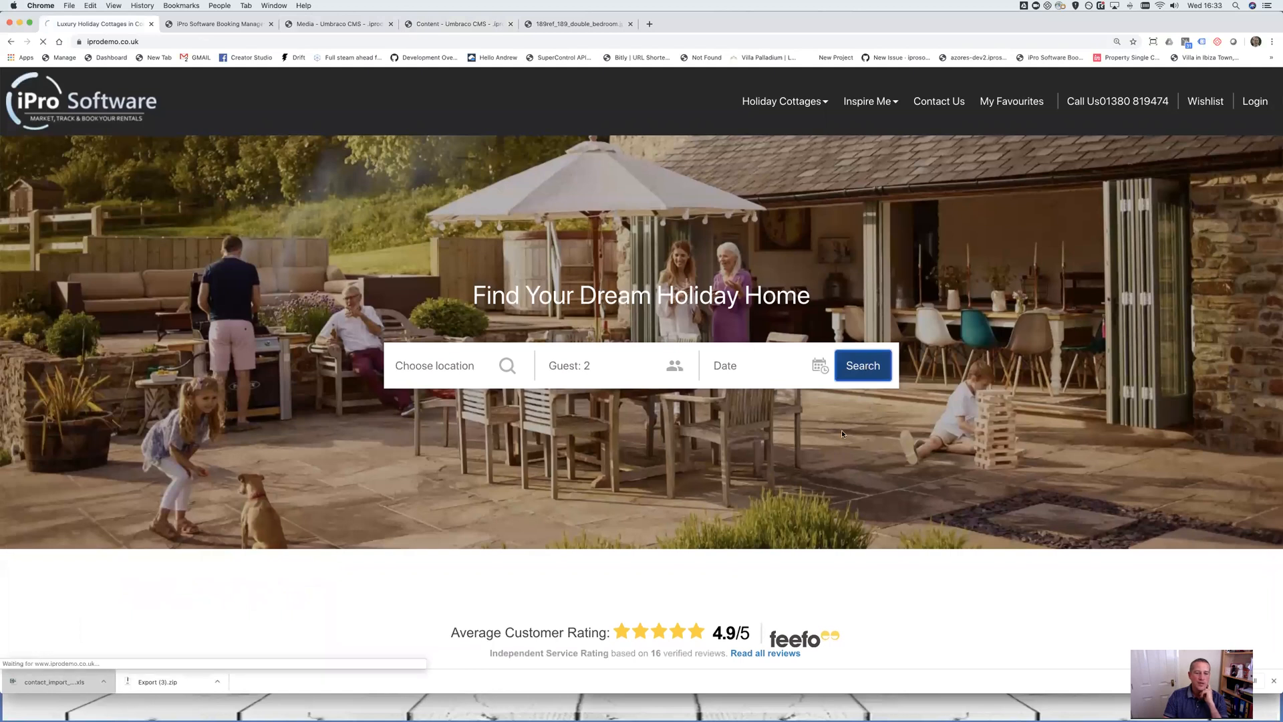
click(1273, 681)
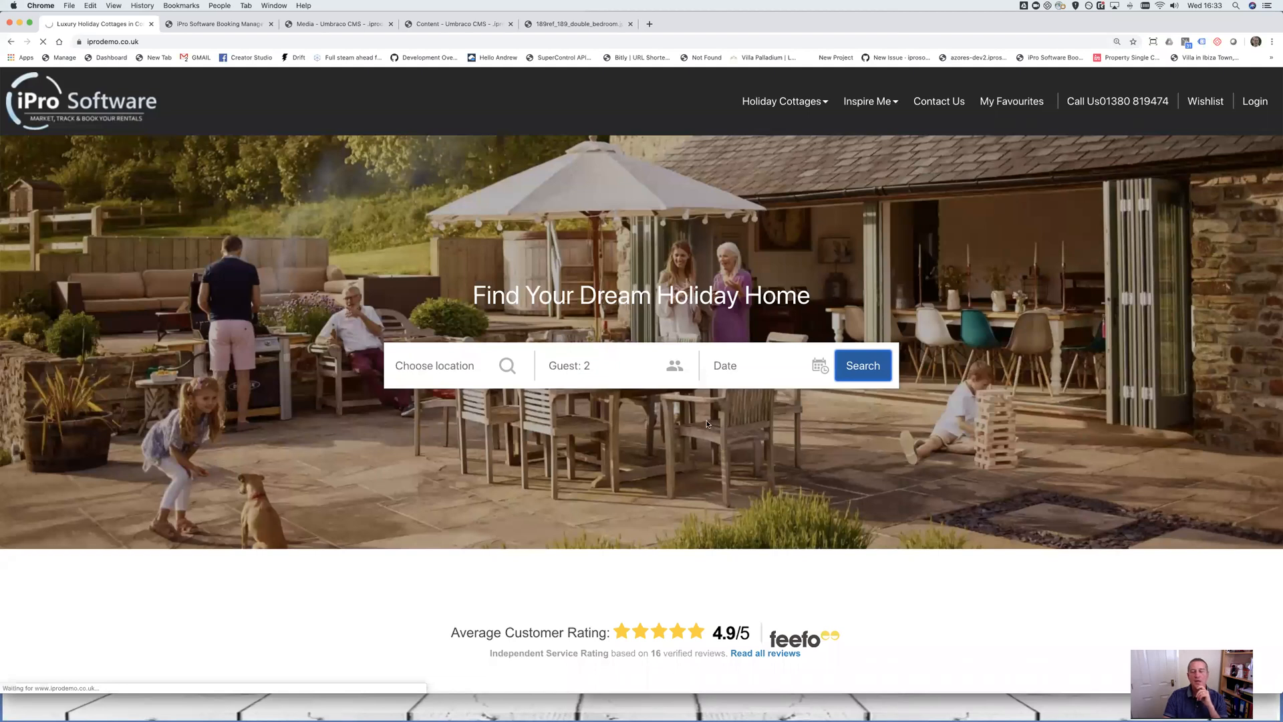
scroll(695, 428, down, 5)
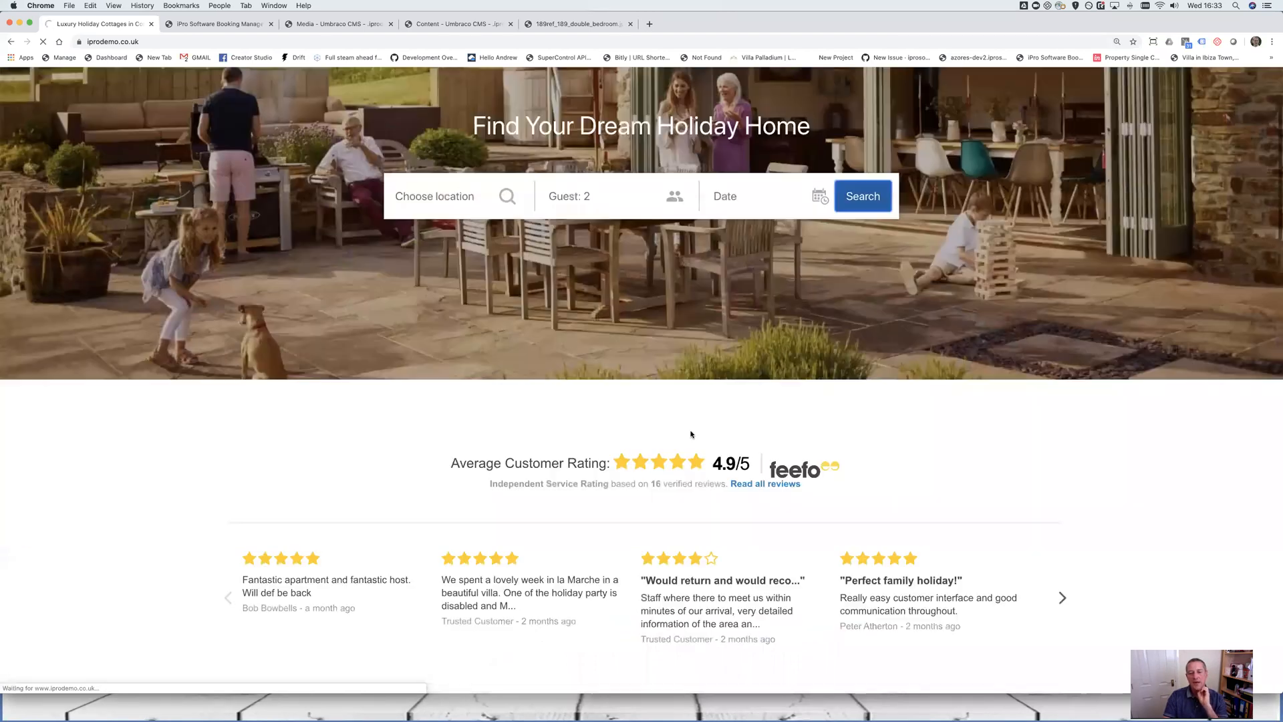
scroll(689, 436, down, 7)
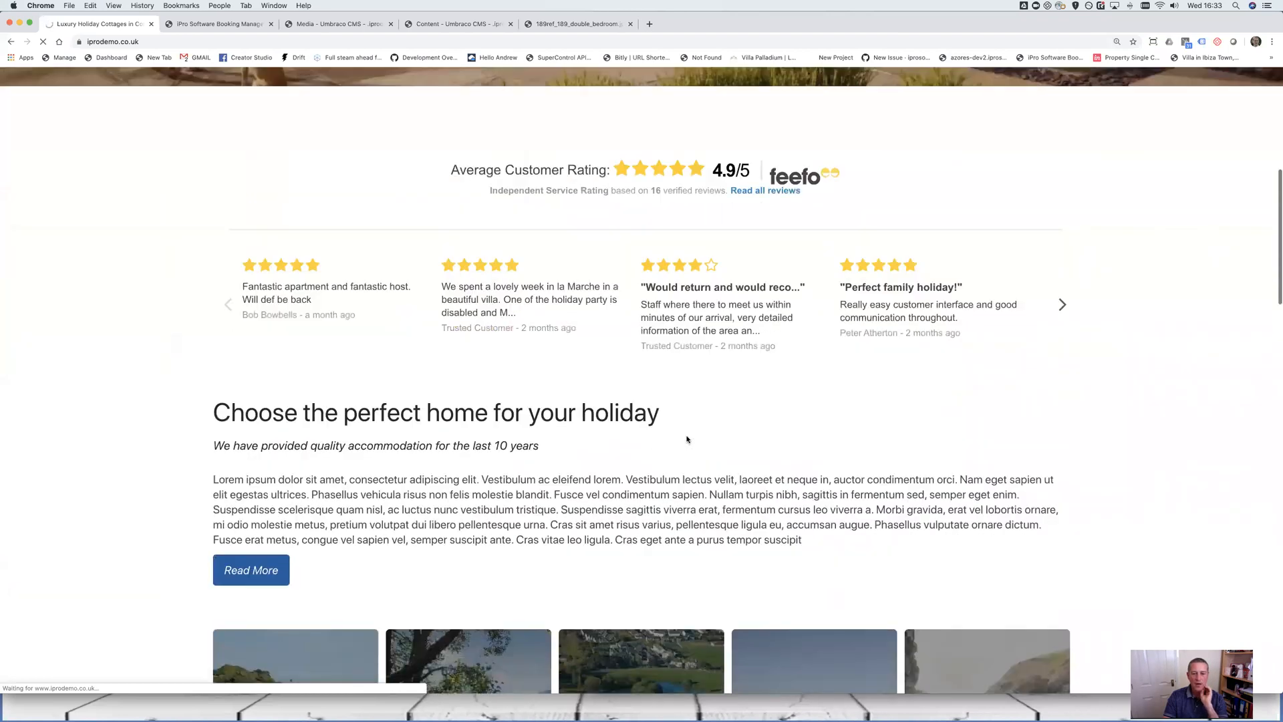
scroll(686, 437, up, 3)
scroll(686, 437, down, 1)
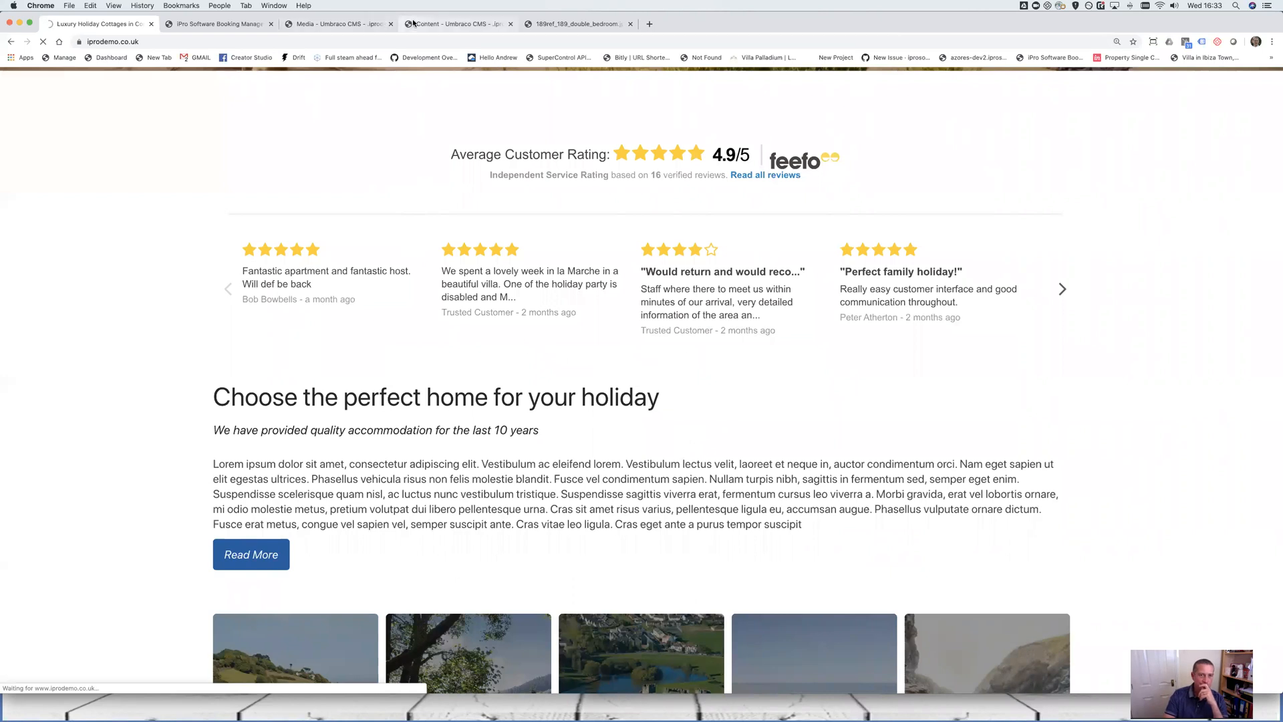
click(428, 23)
Open the live Cosy Cottage page and close the old homepage and double bedroom image tabs
click(1228, 111)
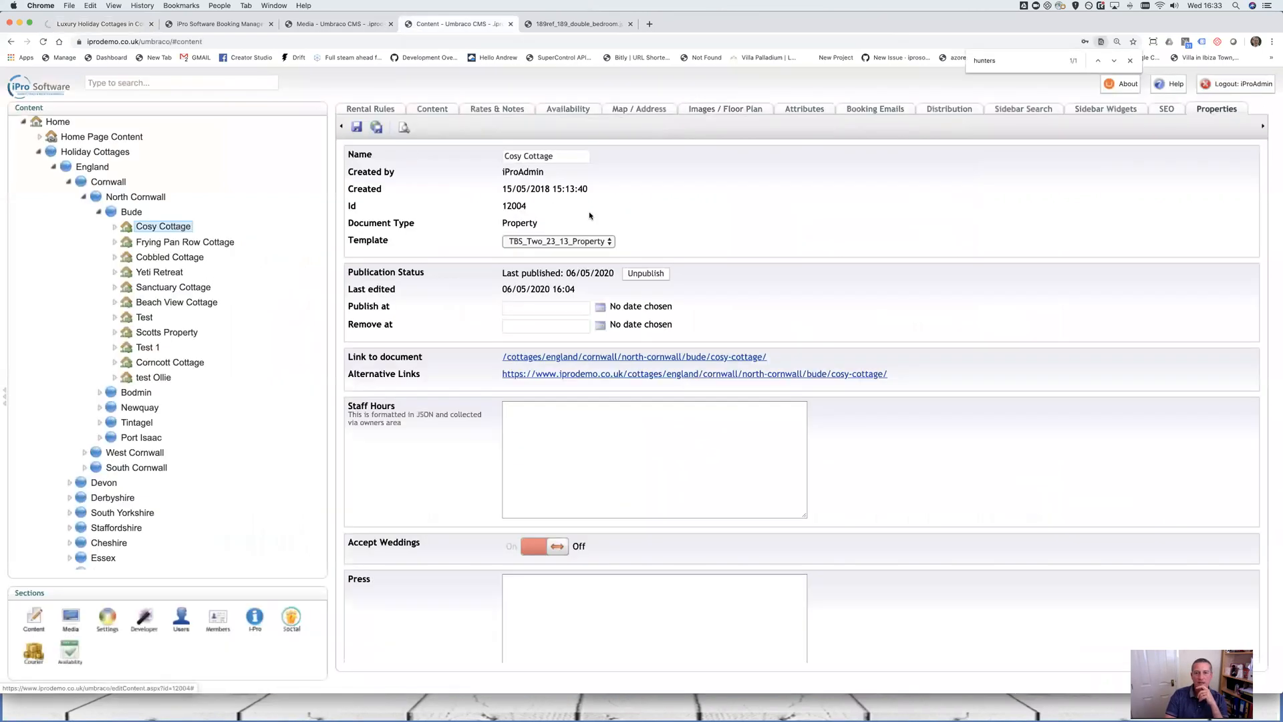
click(602, 361)
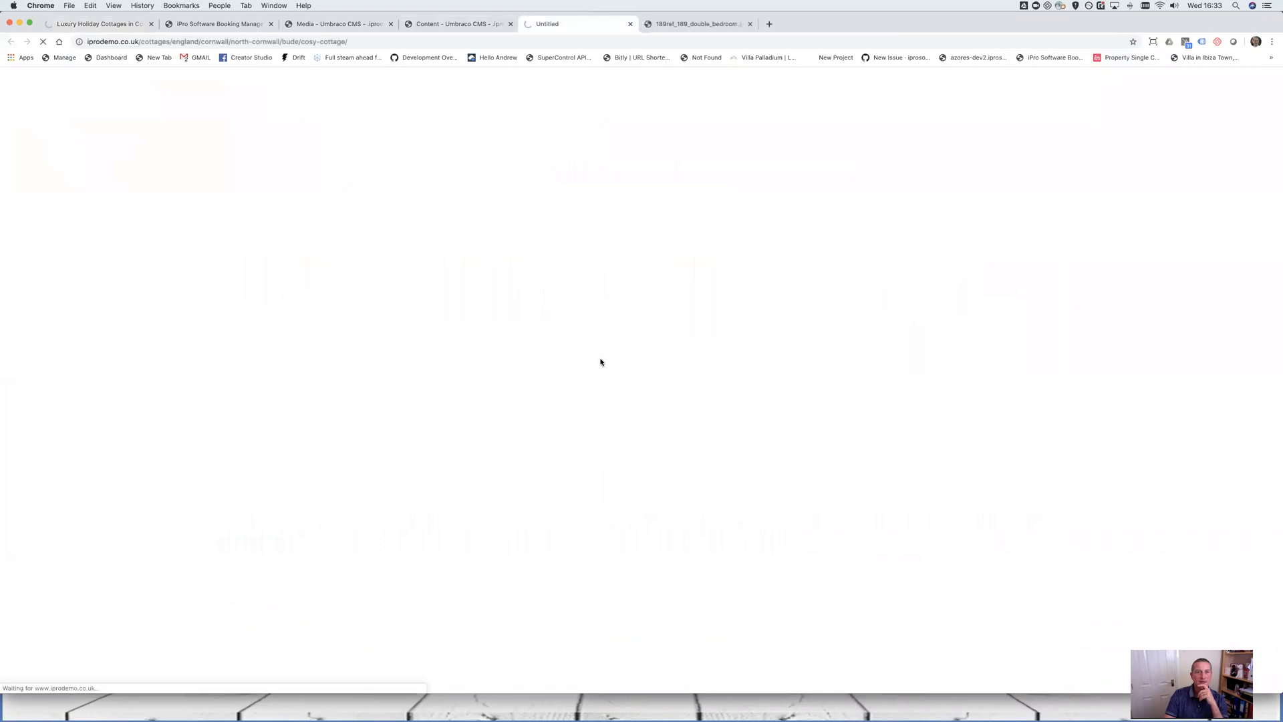
click(151, 23)
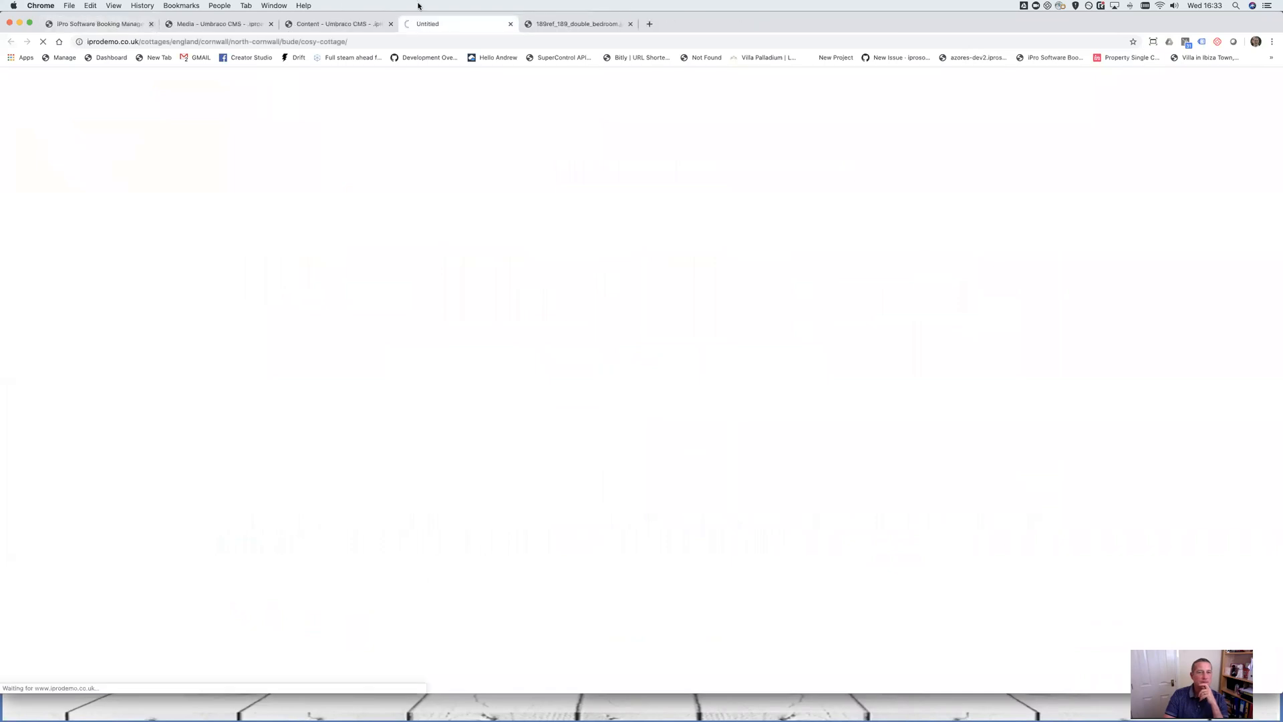
click(548, 25)
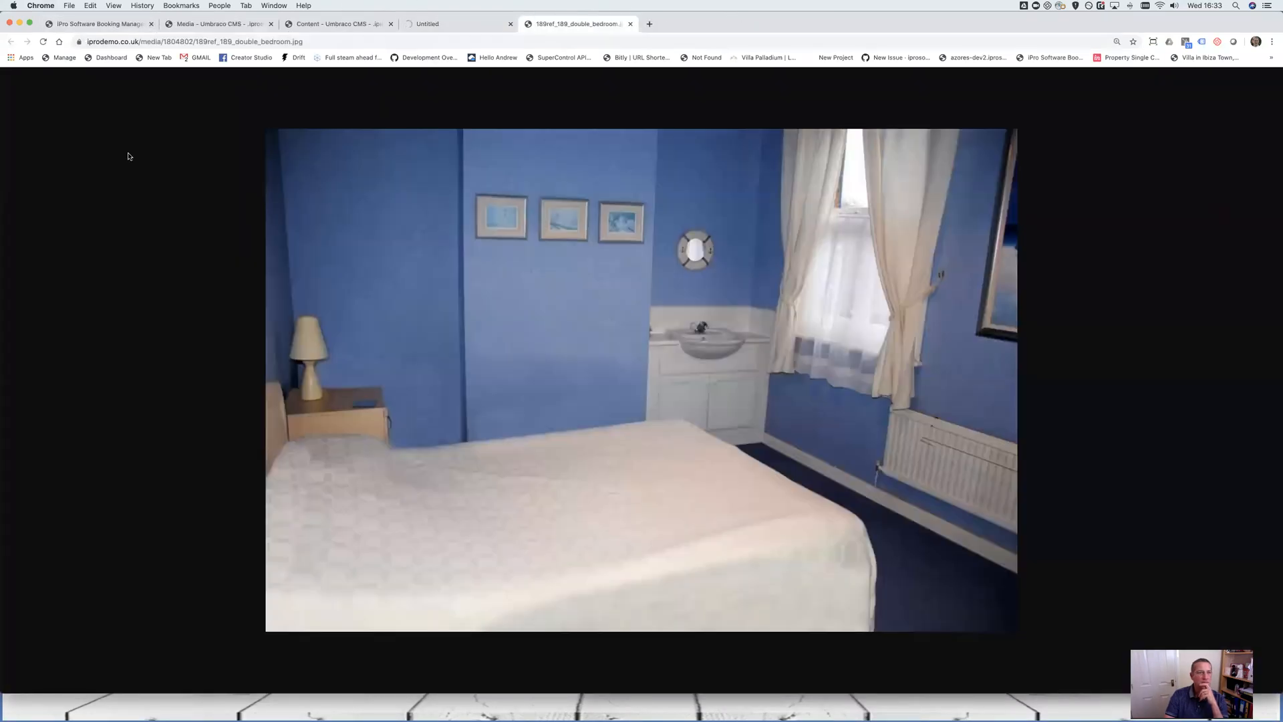
click(631, 24)
click(338, 26)
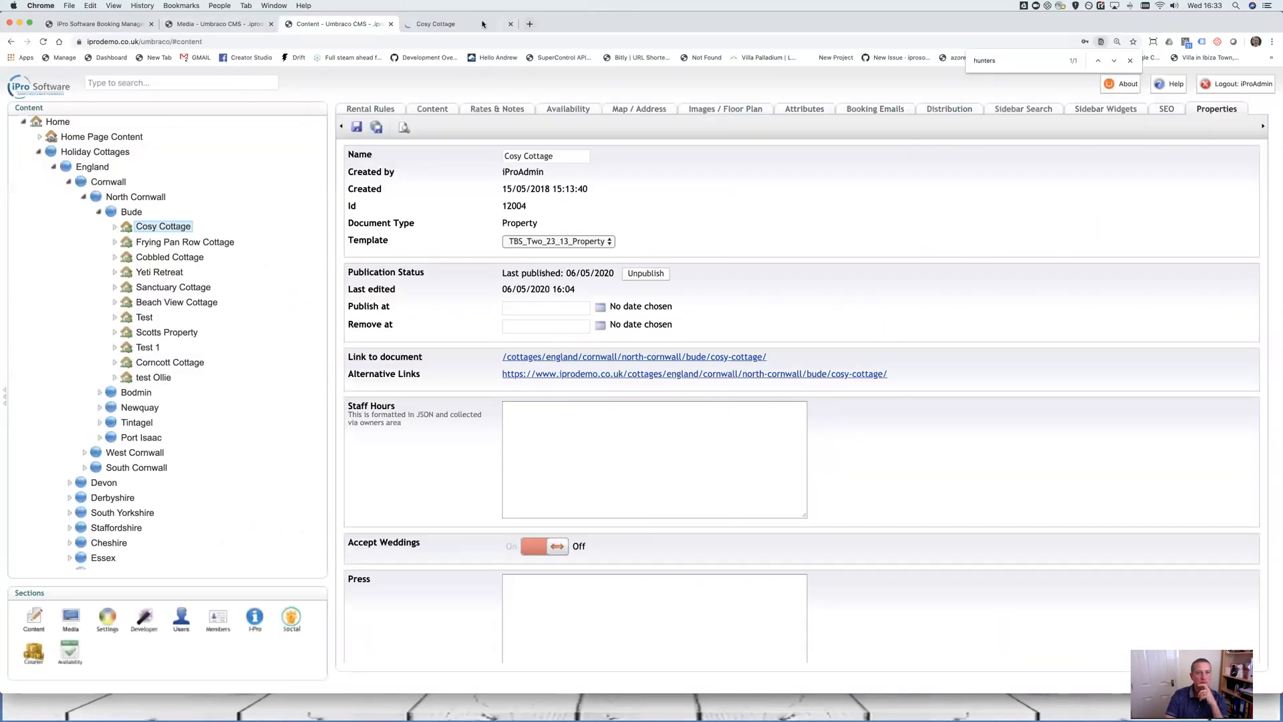
click(409, 25)
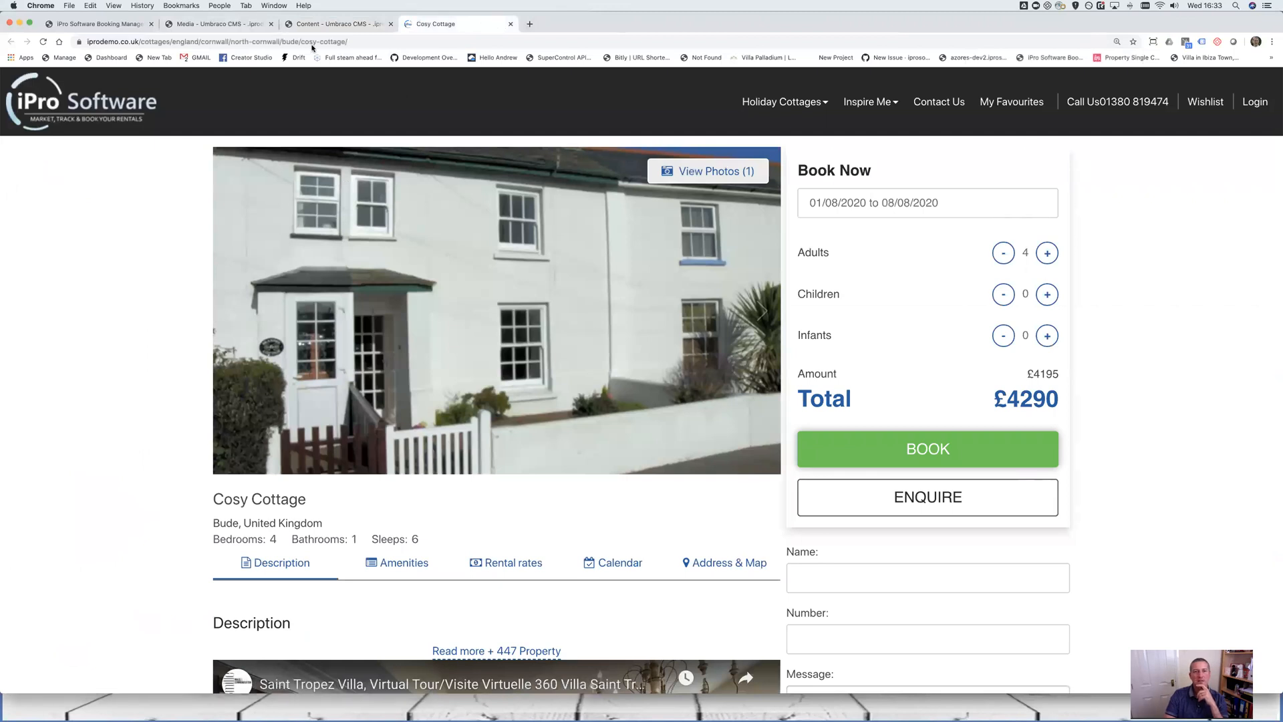
click(325, 25)
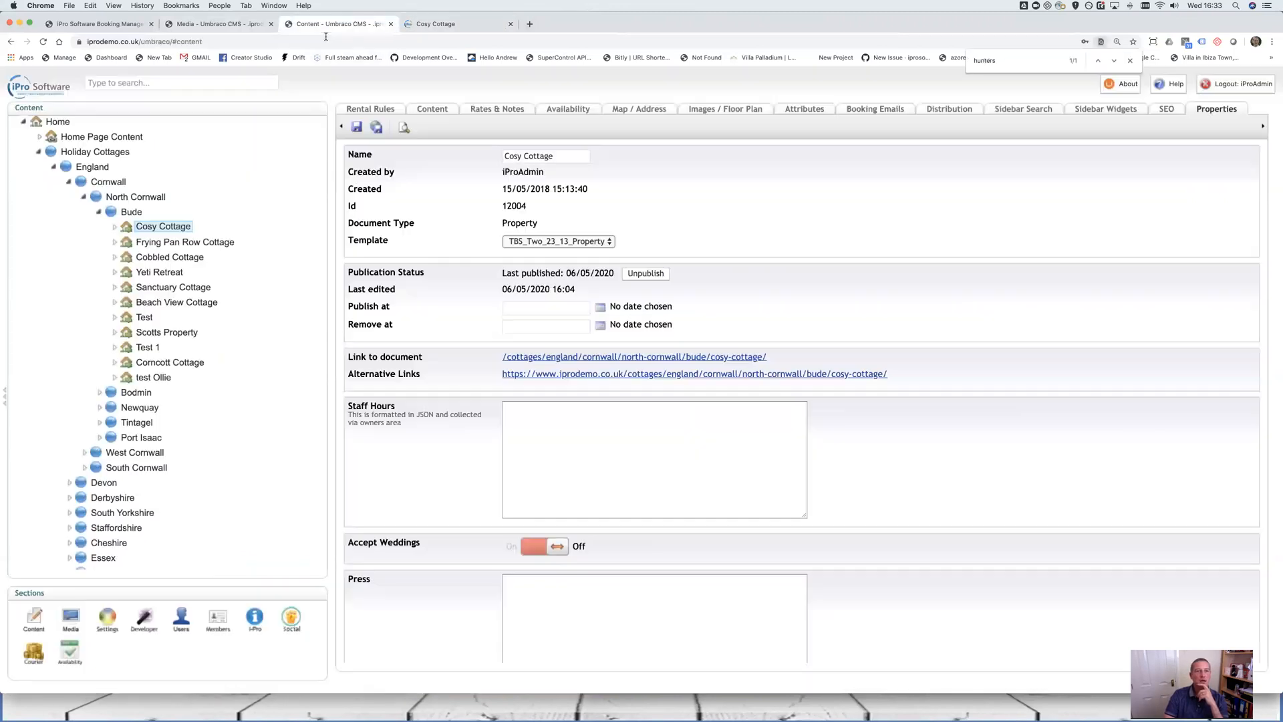
Set Cosy Cottage's template to TBS_One_Property and save and publish it
click(602, 241)
click(560, 221)
click(378, 130)
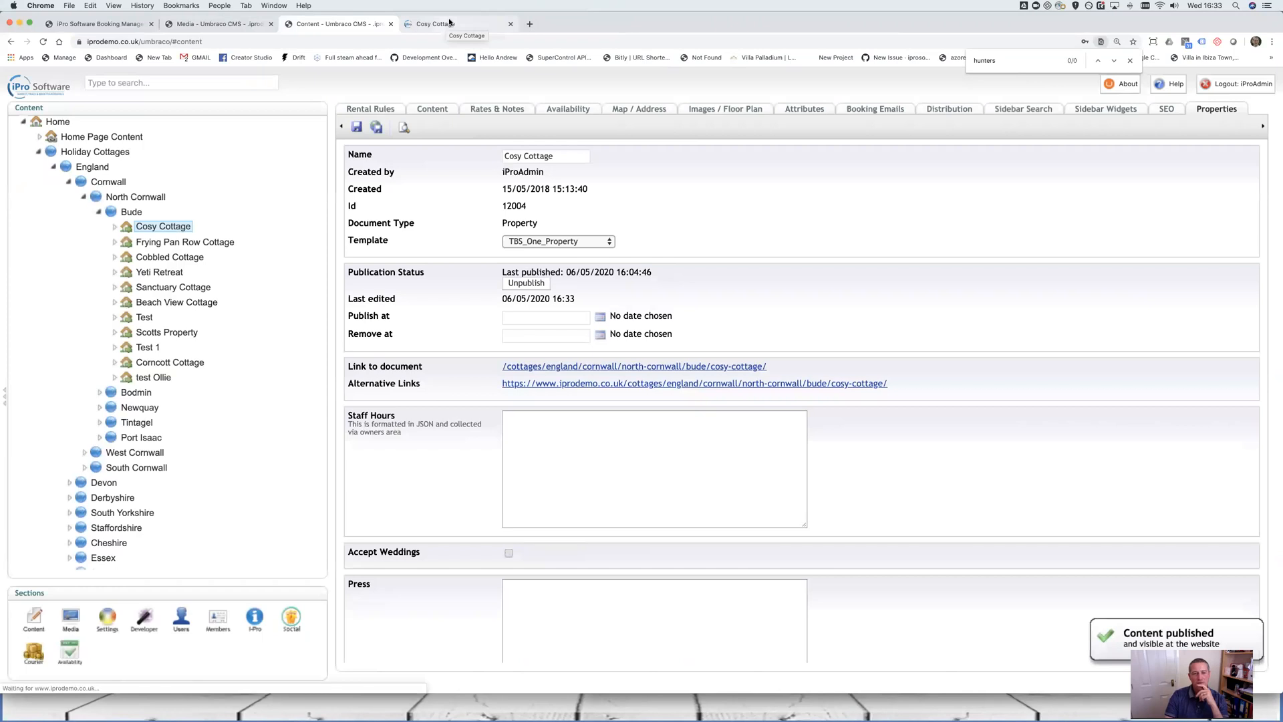
click(450, 24)
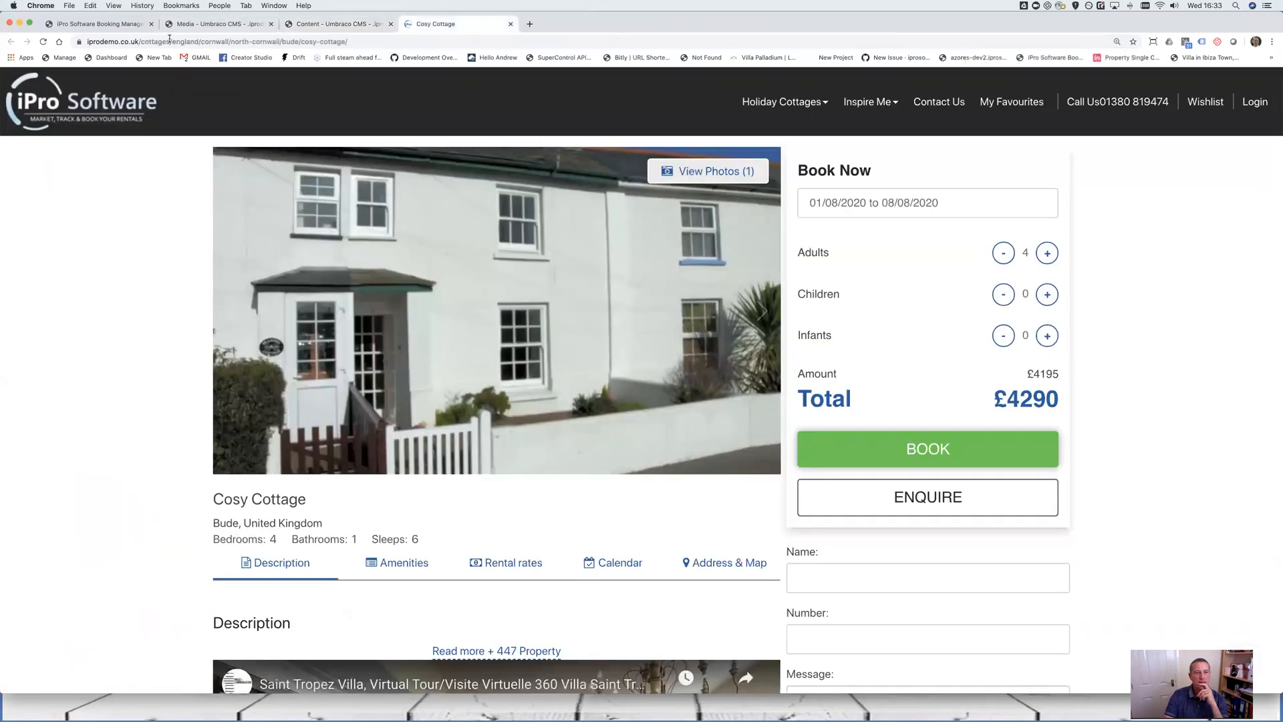
Reload the Cosy Cottage page and advance the hero slideshow twice to the white house front
click(44, 41)
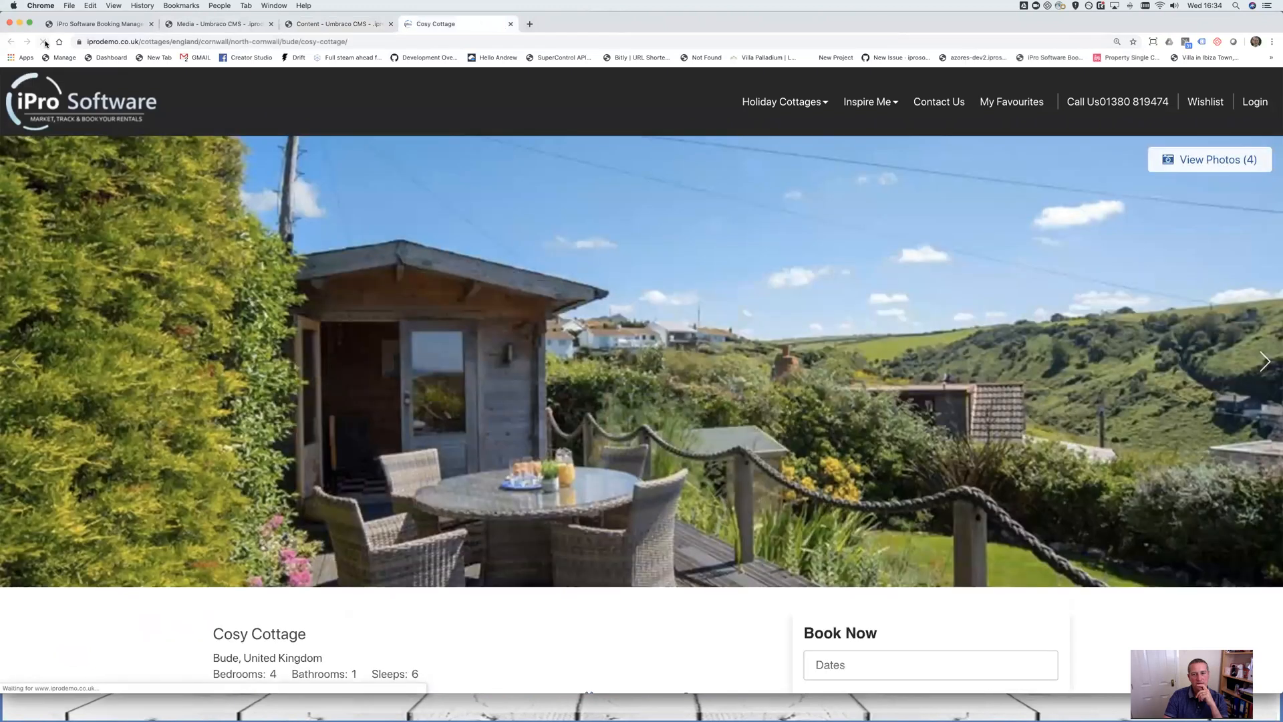
scroll(426, 264, down, 1)
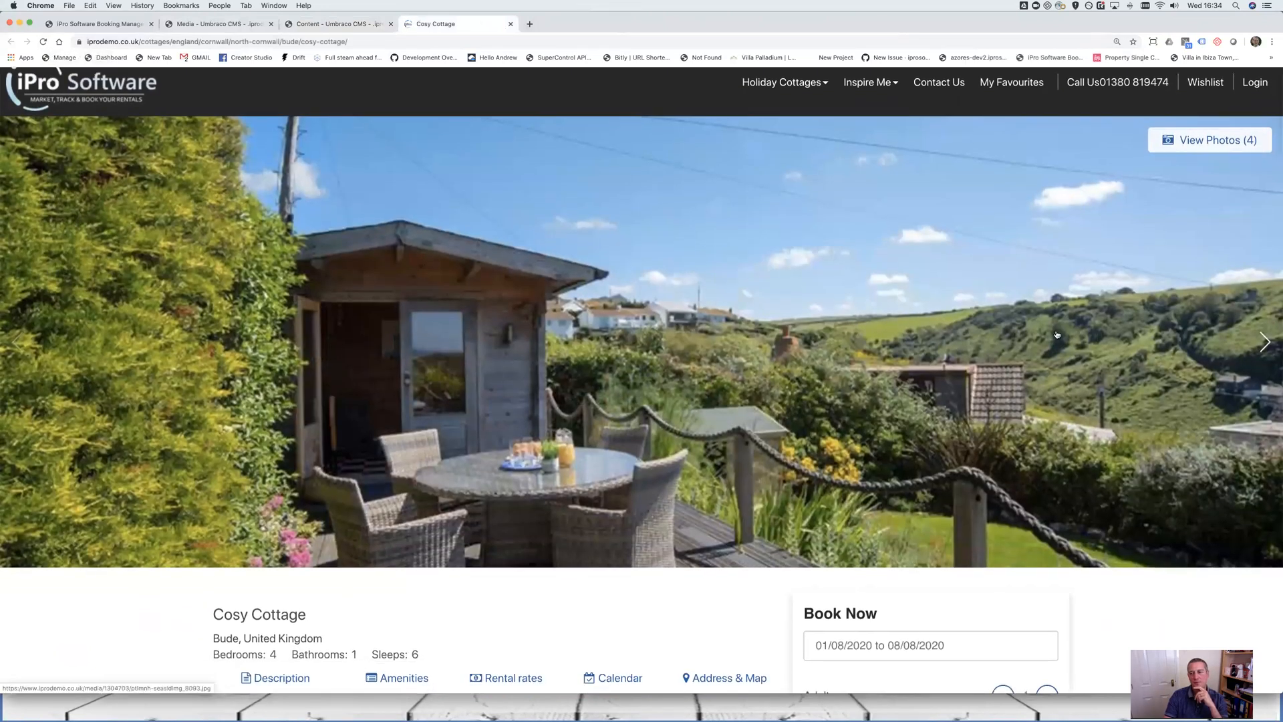
click(1264, 342)
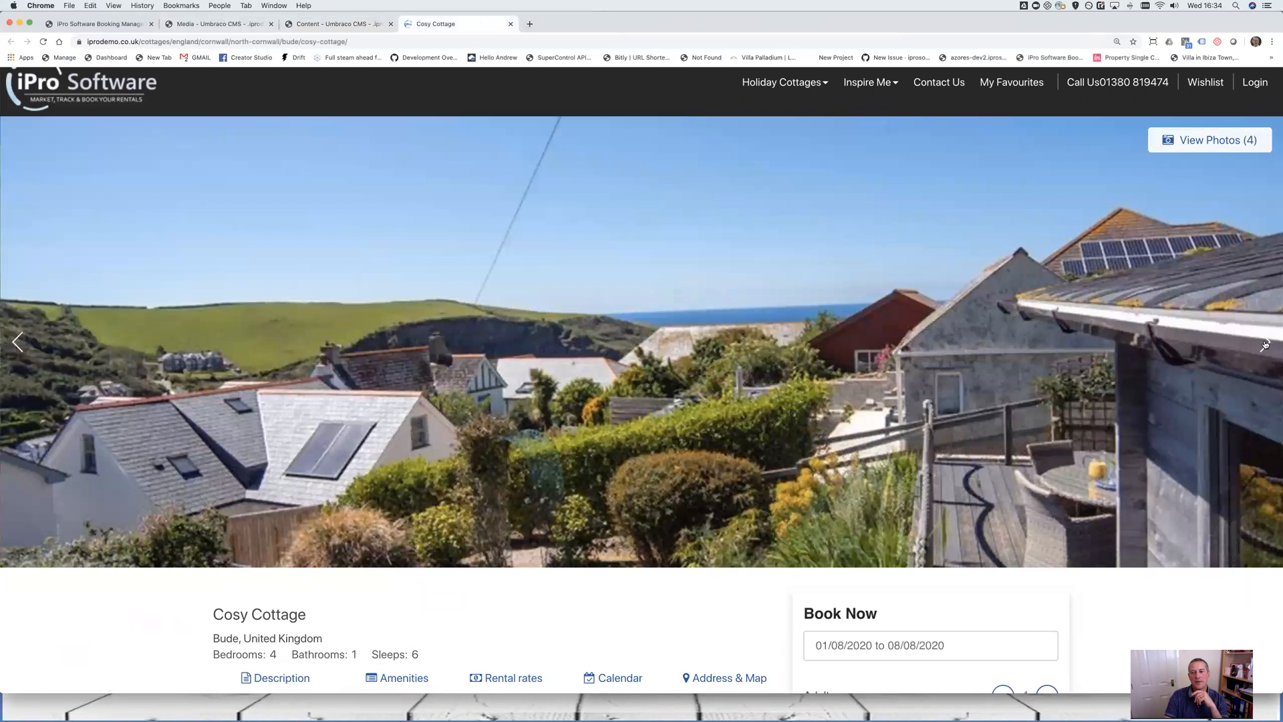
click(1264, 342)
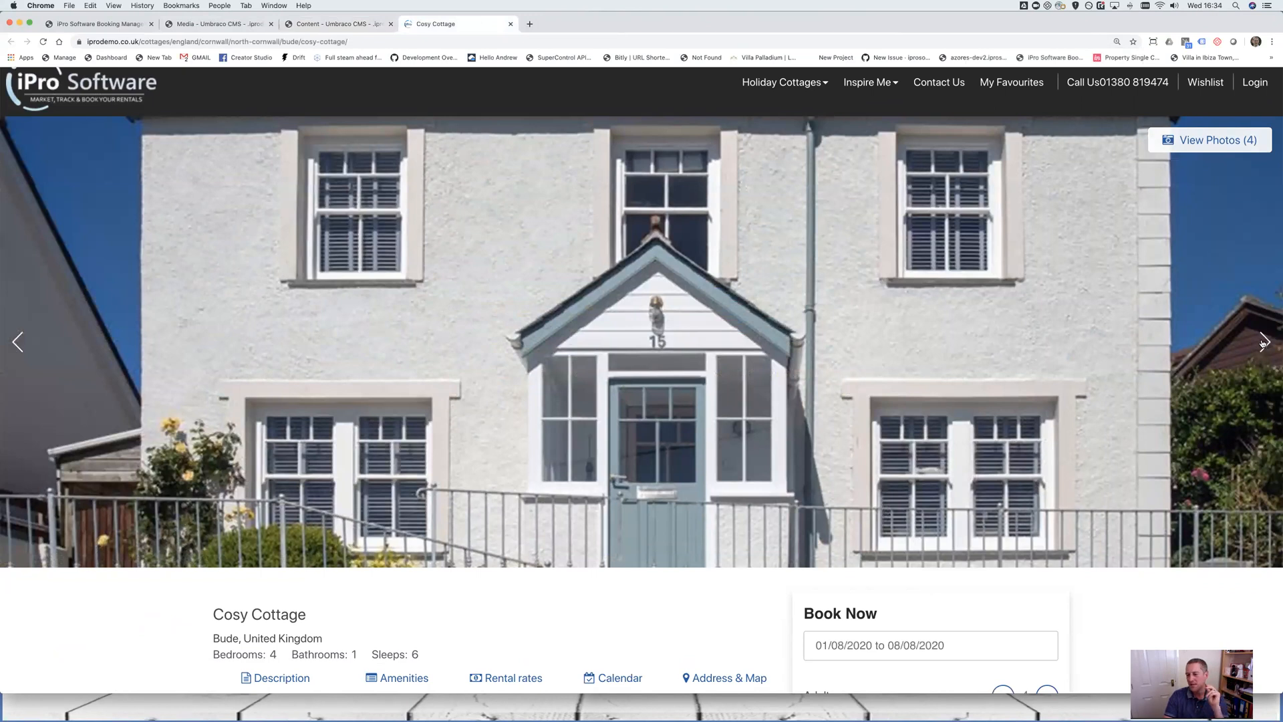
scroll(1261, 345, up, 1)
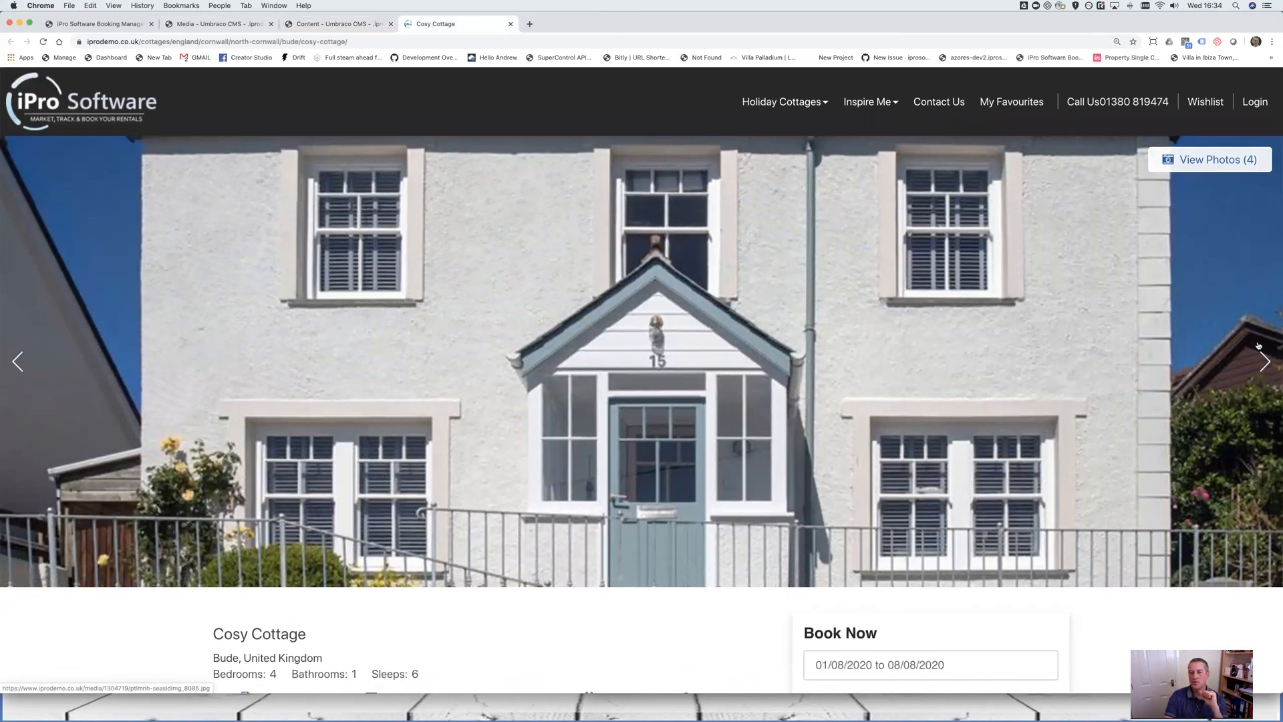